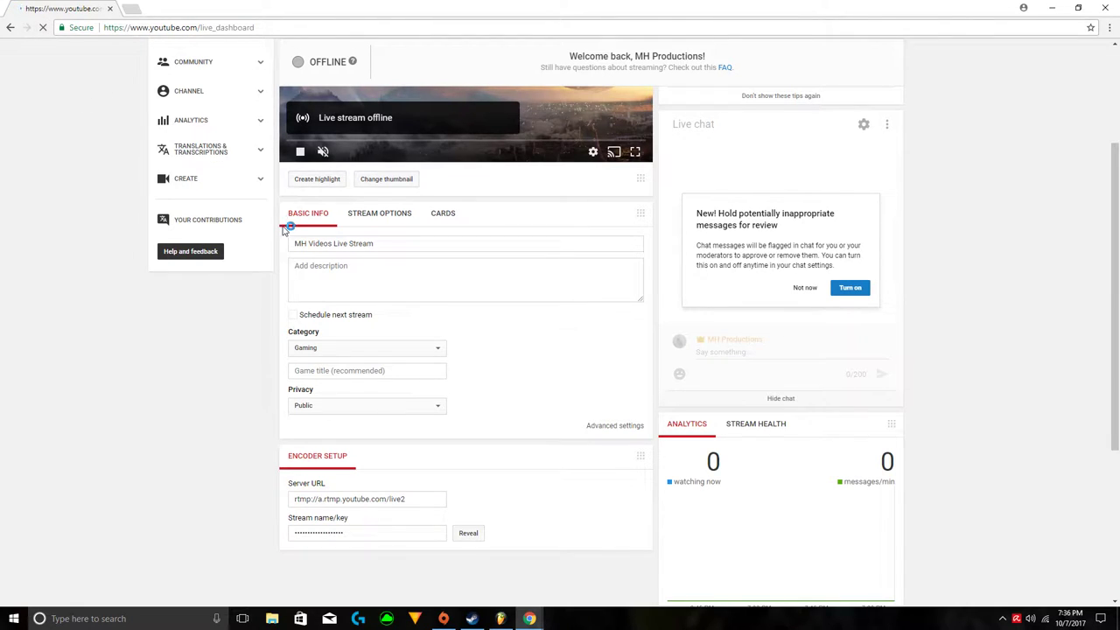
Open the "Making Some Music, Again" event in the live dashboard and pop out its live chat.
{"action": "scroll", "coordinate": [354, 283], "scroll_direction": "up", "scroll_amount": 2}
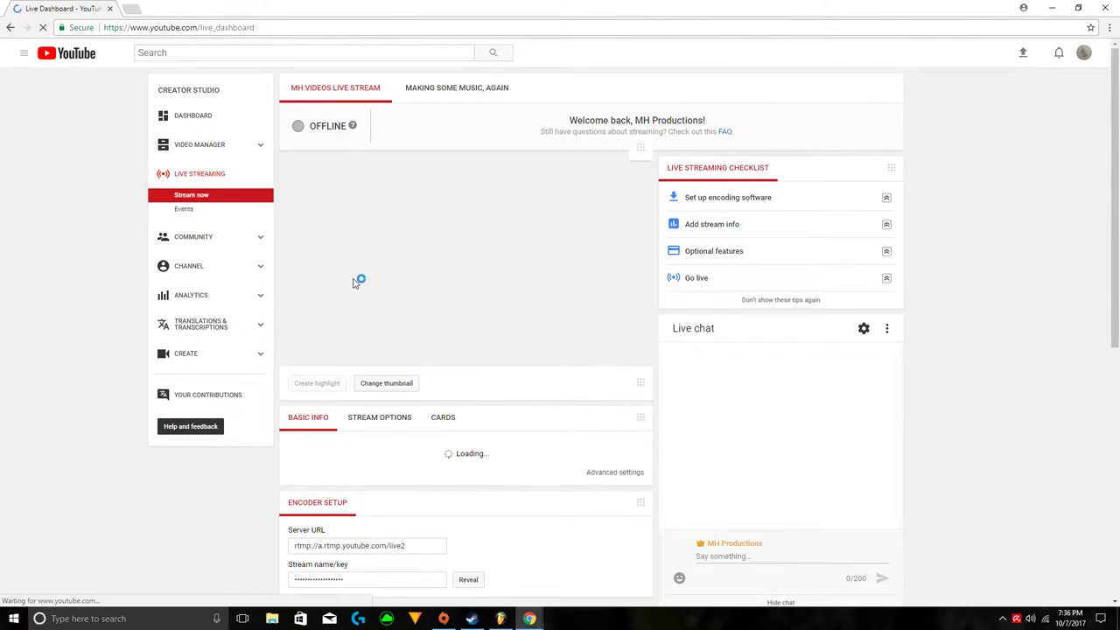
{"action": "left_click", "coordinate": [435, 88]}
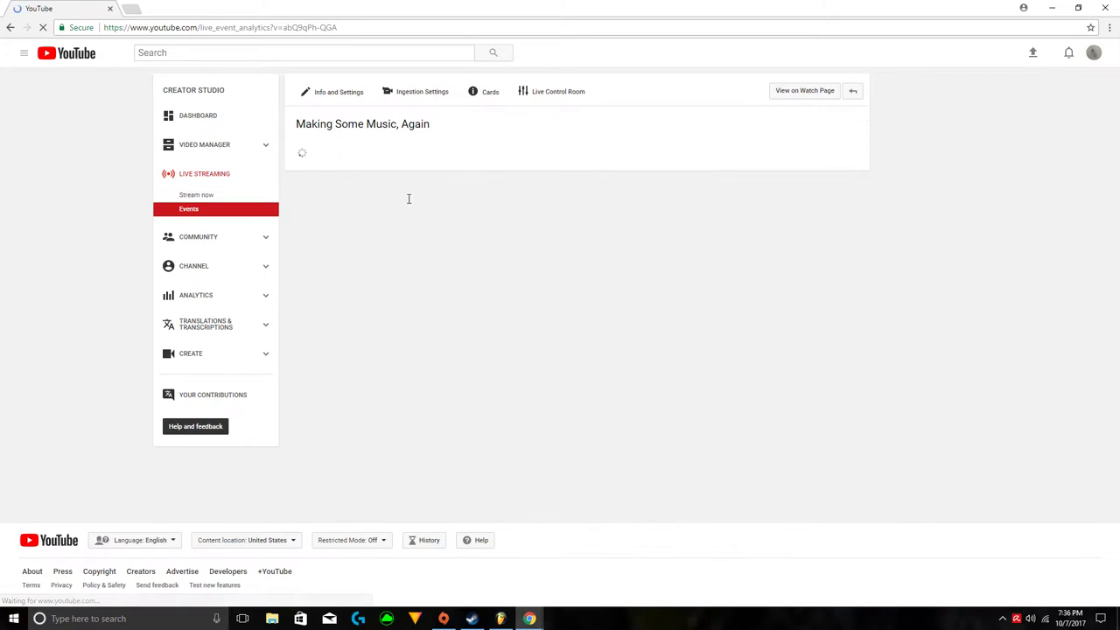
{"action": "scroll", "coordinate": [395, 215], "scroll_direction": "down", "scroll_amount": 1}
{"action": "scroll", "coordinate": [472, 441], "scroll_direction": "down", "scroll_amount": 4}
{"action": "scroll", "coordinate": [400, 280], "scroll_direction": "down", "scroll_amount": 3}
{"action": "left_click", "coordinate": [836, 191]}
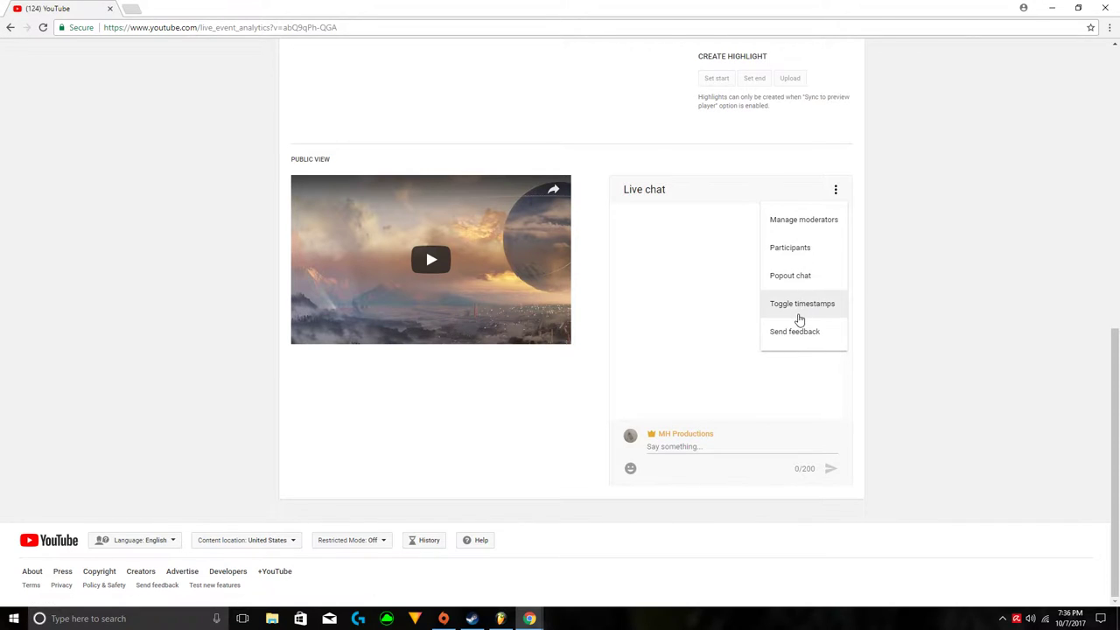
{"action": "left_click", "coordinate": [778, 276]}
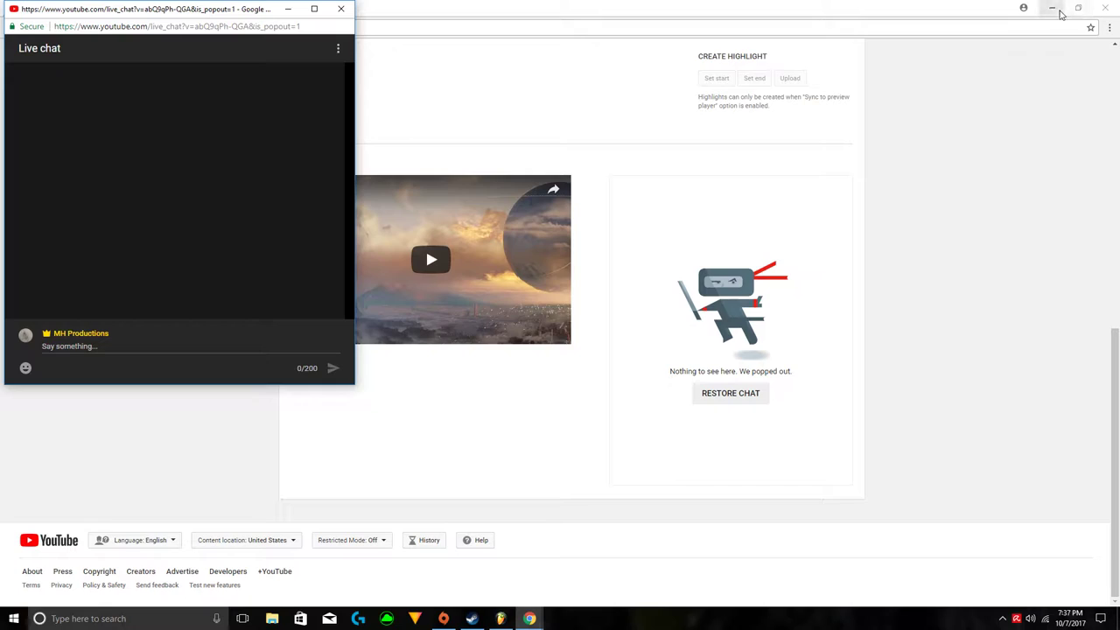
Minimize the main browser window and place the narrowed chat pop-out beside a resized FL Studio window.
{"action": "left_click", "coordinate": [1051, 8]}
{"action": "left_click_drag", "start_coordinate": [186, 9], "coordinate": [242, 142]}
{"action": "left_click", "coordinate": [30, 8]}
{"action": "left_click_drag", "start_coordinate": [3, 42], "coordinate": [300, 69]}
{"action": "left_click_drag", "start_coordinate": [179, 142], "coordinate": [127, 11]}
{"action": "left_click_drag", "start_coordinate": [352, 72], "coordinate": [221, 92]}
{"action": "left_click_drag", "start_coordinate": [299, 40], "coordinate": [229, 40]}
{"action": "mouse_move", "coordinate": [113, 13]}
{"action": "left_mouse_down"}
{"action": "mouse_move", "coordinate": [96, 13]}
{"action": "mouse_move", "coordinate": [107, 12]}
{"action": "left_mouse_up"}
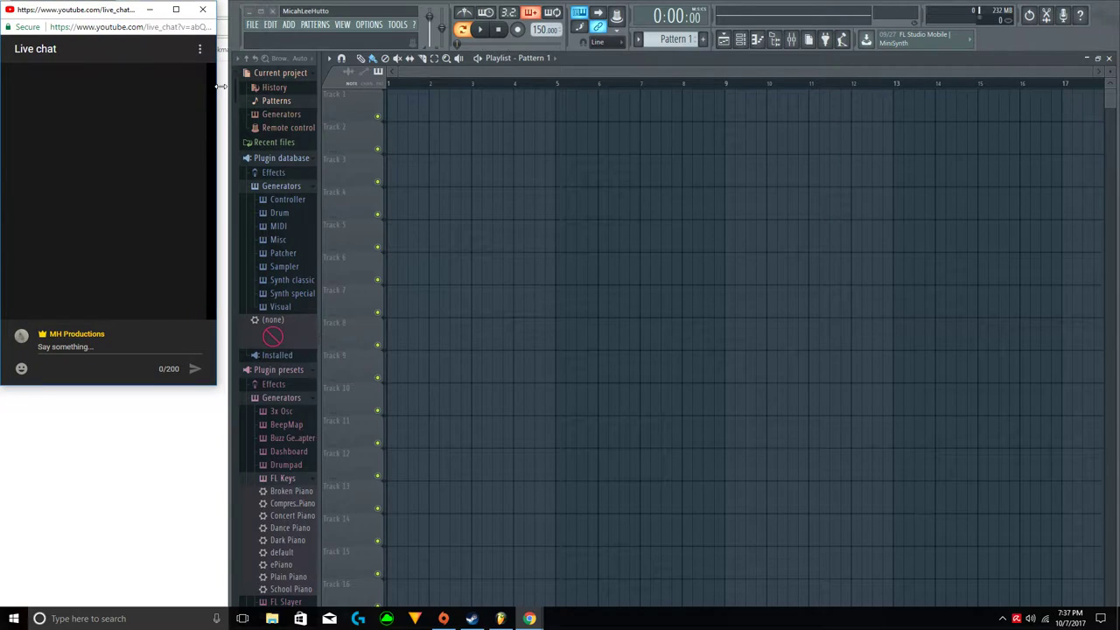
Fit the chat and FL Studio windows edge to edge and stretch the chat down to the taskbar.
{"action": "left_click_drag", "start_coordinate": [217, 86], "coordinate": [197, 91]}
{"action": "left_click_drag", "start_coordinate": [232, 48], "coordinate": [198, 48]}
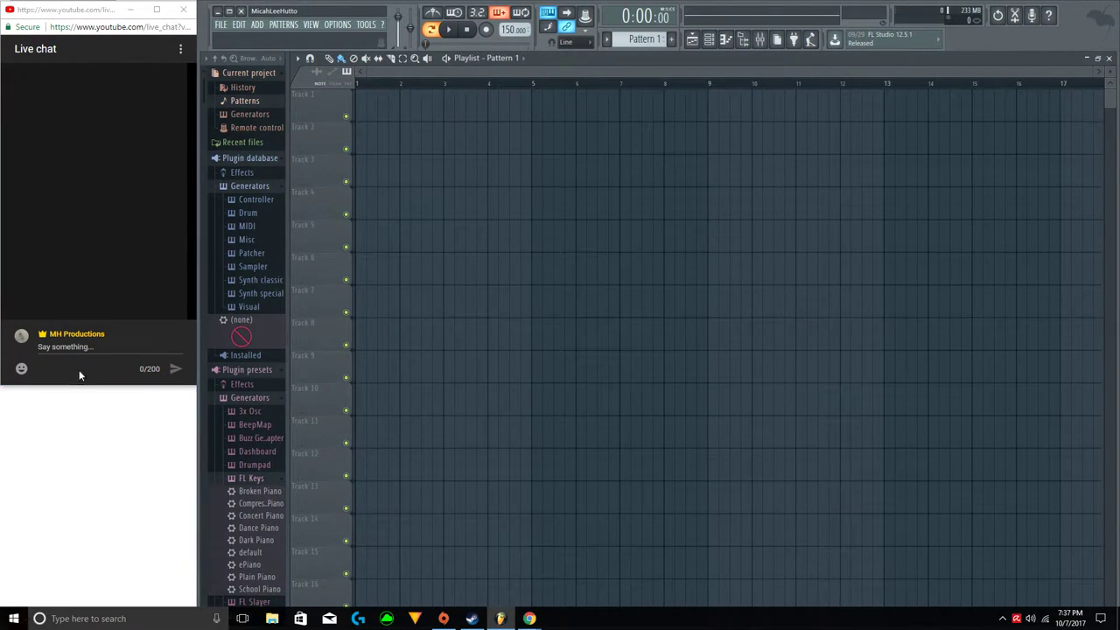
{"action": "left_click_drag", "start_coordinate": [77, 383], "coordinate": [75, 387]}
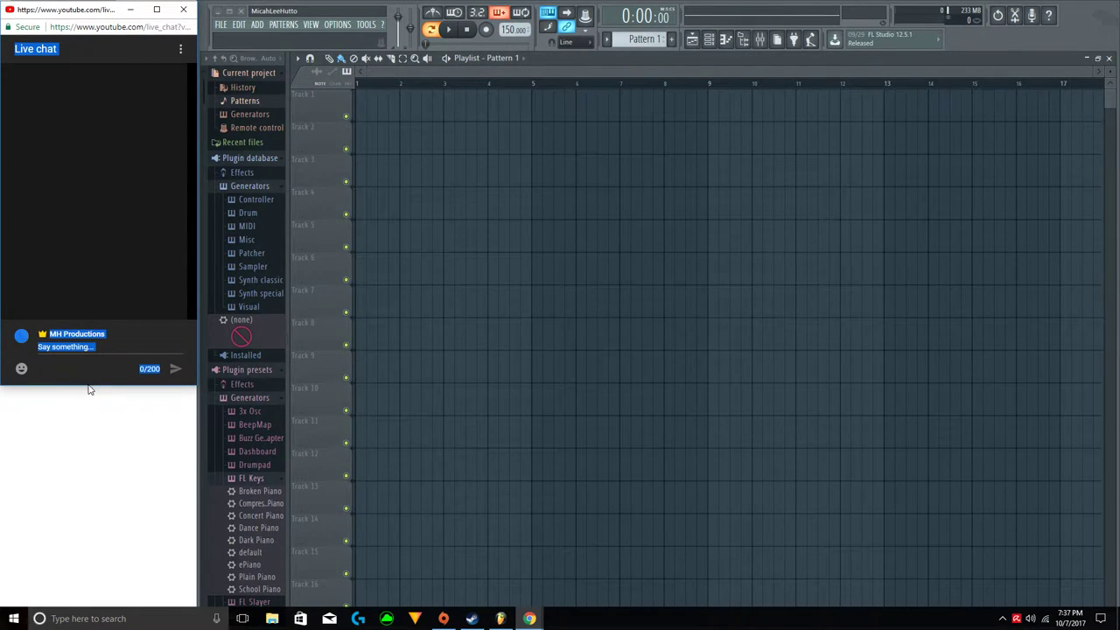
{"action": "left_click_drag", "start_coordinate": [97, 386], "coordinate": [92, 608]}
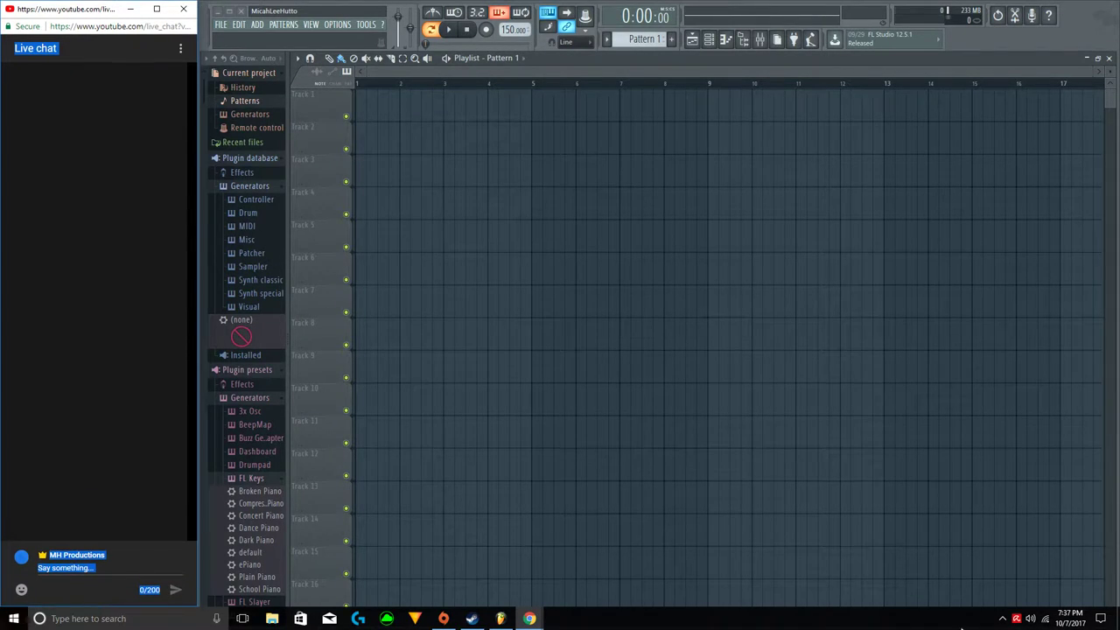
{"action": "left_click", "coordinate": [1031, 618]}
{"action": "left_click", "coordinate": [930, 560]}
{"action": "left_click", "coordinate": [938, 509]}
{"action": "left_click", "coordinate": [828, 378]}
{"action": "right_click", "coordinate": [828, 378]}
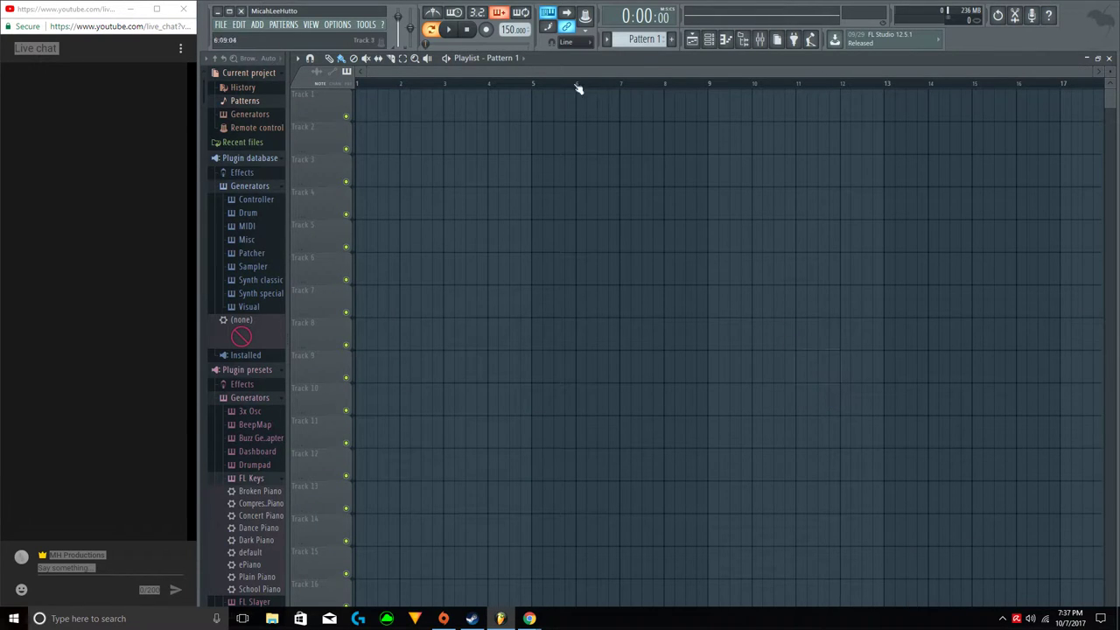
Hide the FL Studio browser, show the channel rack and move it to the upper part of the playlist.
{"action": "left_click", "coordinate": [710, 39]}
{"action": "left_click", "coordinate": [441, 170]}
{"action": "right_click", "coordinate": [449, 170]}
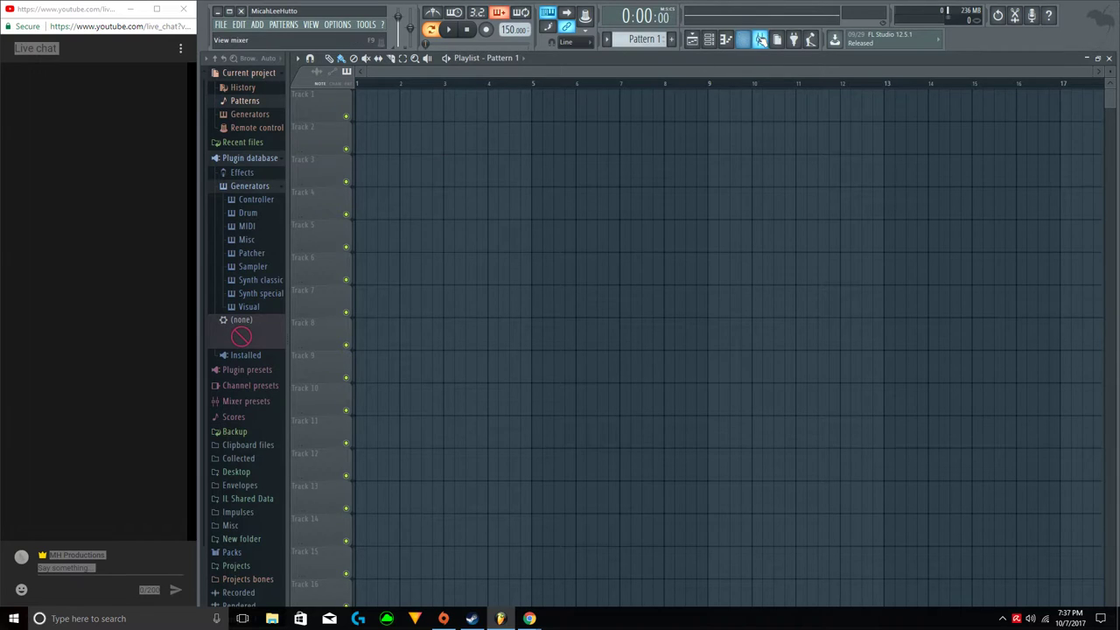
{"action": "left_click", "coordinate": [743, 40]}
{"action": "left_click", "coordinate": [710, 40]}
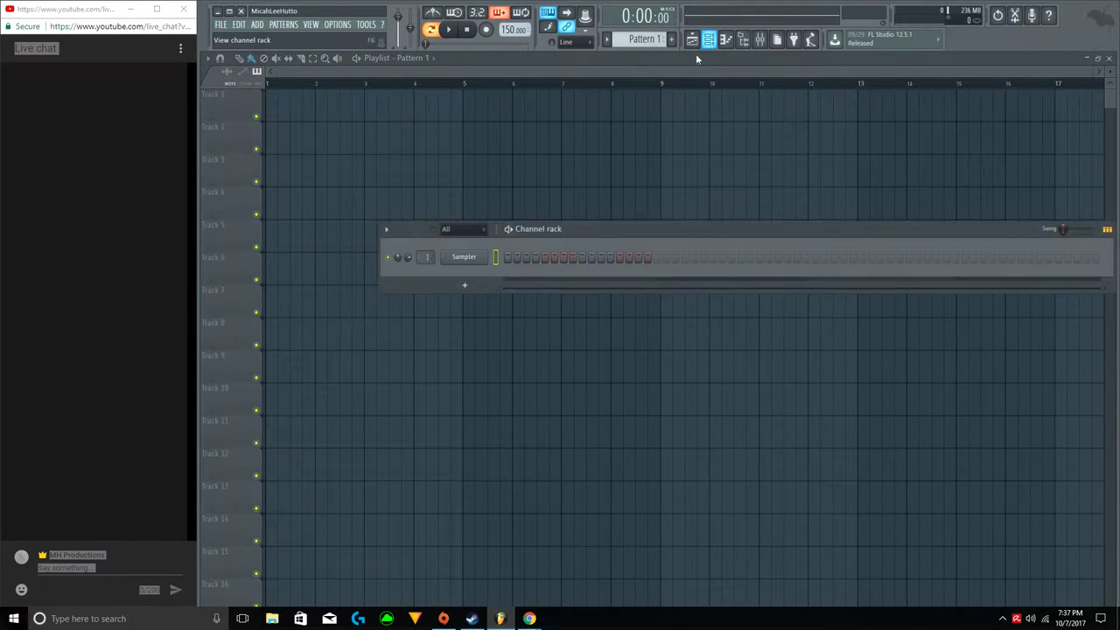
{"action": "left_click_drag", "start_coordinate": [684, 229], "coordinate": [568, 155]}
Replace the Sampler channel with the FL Keys instrument.
{"action": "right_click", "coordinate": [339, 186]}
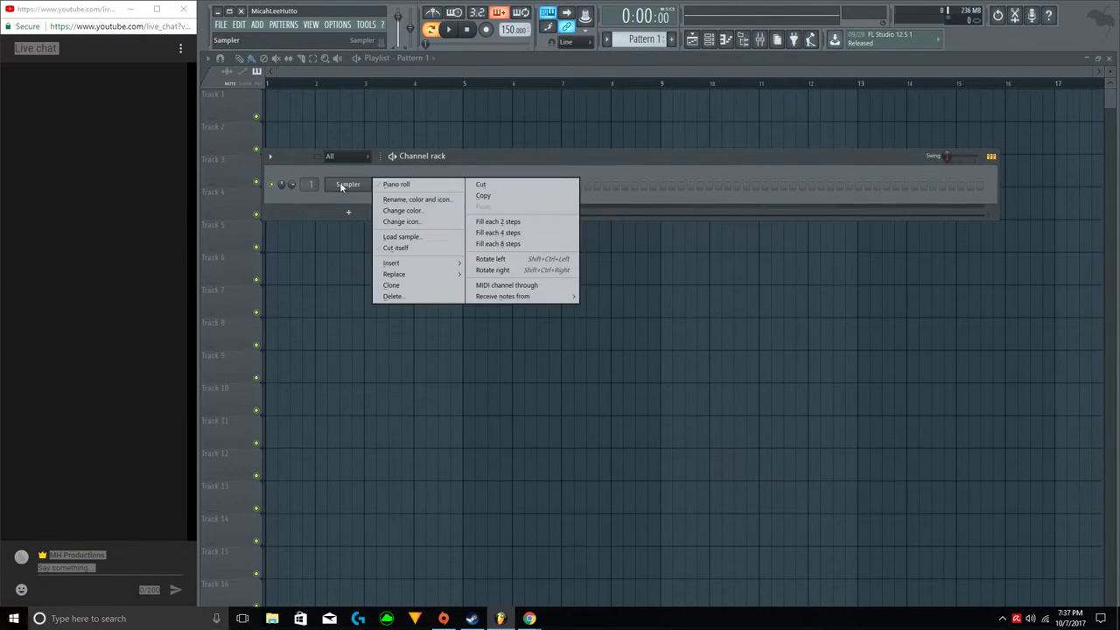
{"action": "mouse_move", "coordinate": [393, 274]}
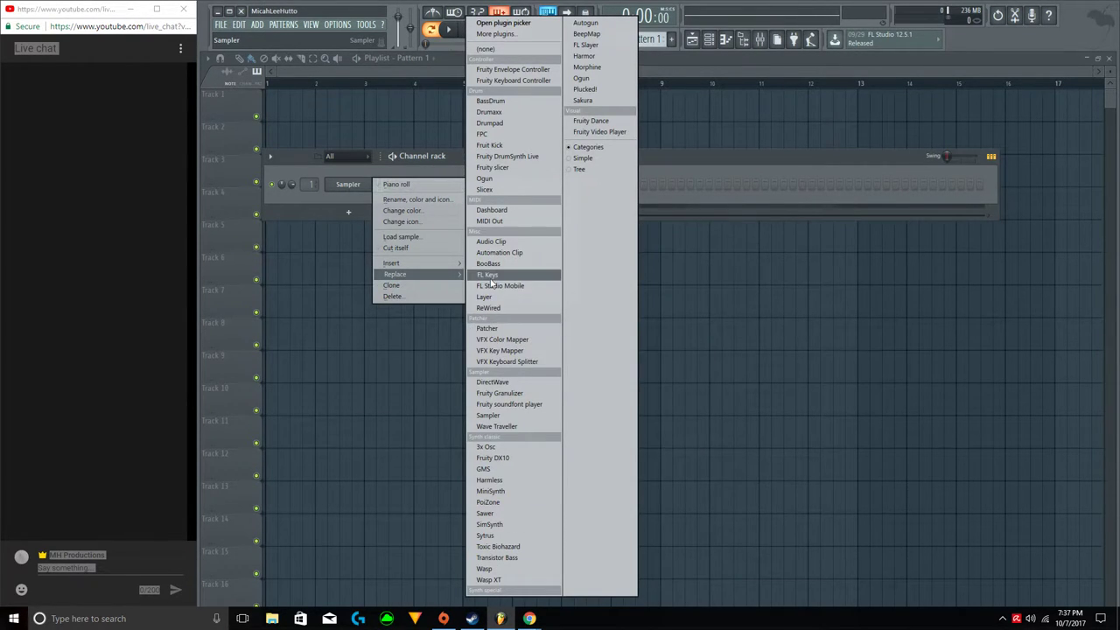
{"action": "left_click", "coordinate": [492, 277]}
Play a few notes on FL Keys to audition the Grand Piano sound.
{"action": "key", "text": "b"}
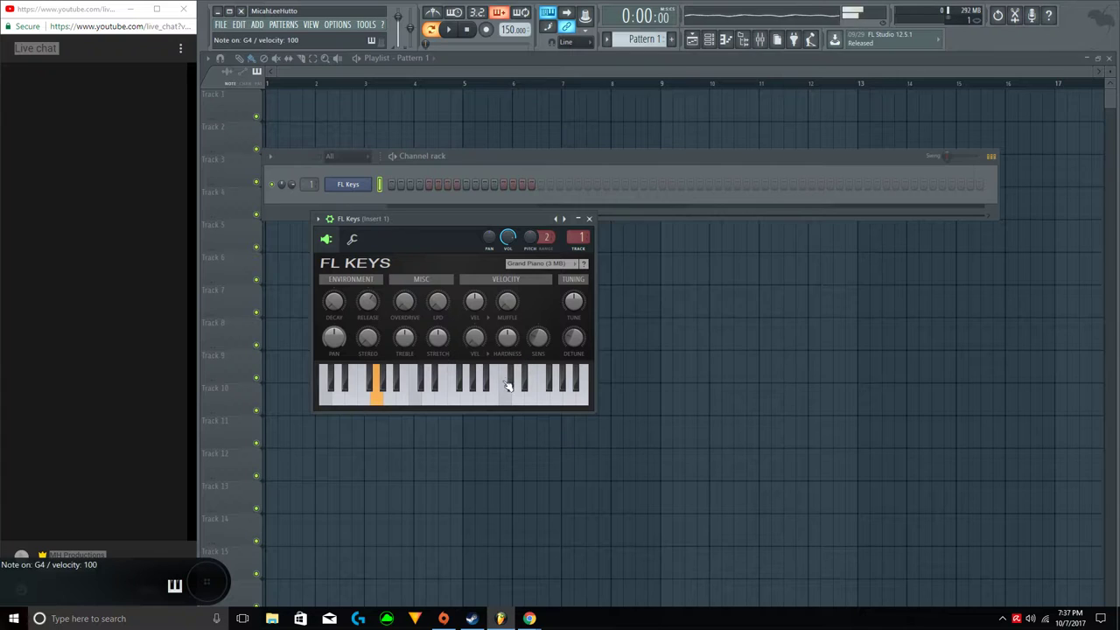
{"action": "key", "text": "m"}
{"action": "key", "text": "comma"}
{"action": "key", "text": "b"}
{"action": "left_click_drag", "start_coordinate": [508, 302], "coordinate": [507, 270]}
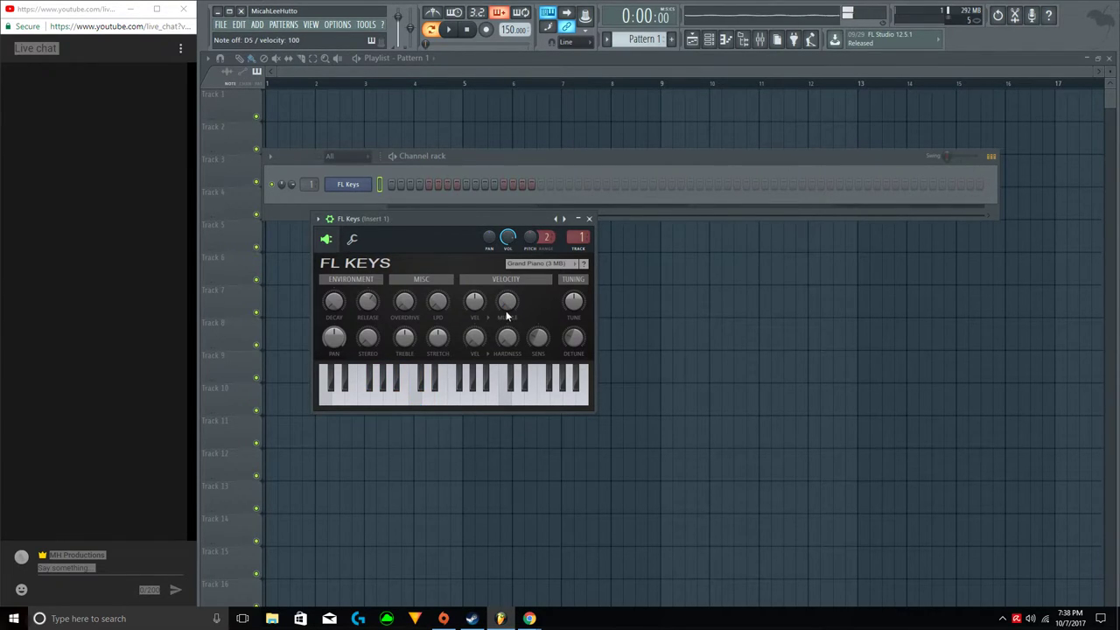
Show the piano roll of the FL Keys channel and draw a C4, E4, G4 chord at the start of bar 1.
{"action": "right_click", "coordinate": [366, 184]}
{"action": "left_click", "coordinate": [403, 184]}
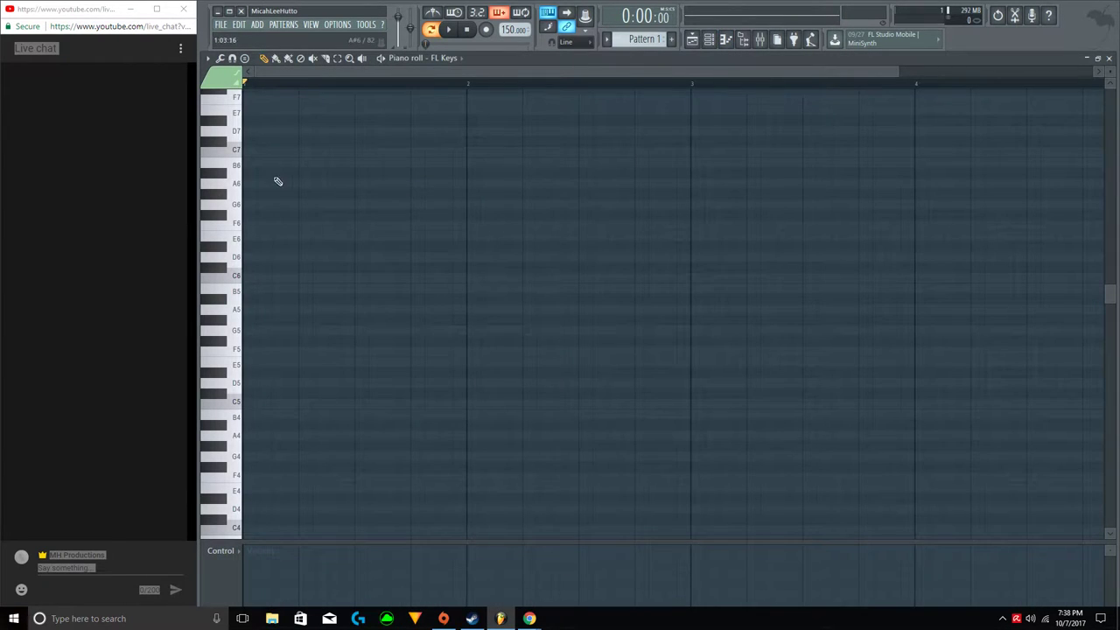
{"action": "left_click", "coordinate": [121, 186]}
{"action": "left_click", "coordinate": [400, 196]}
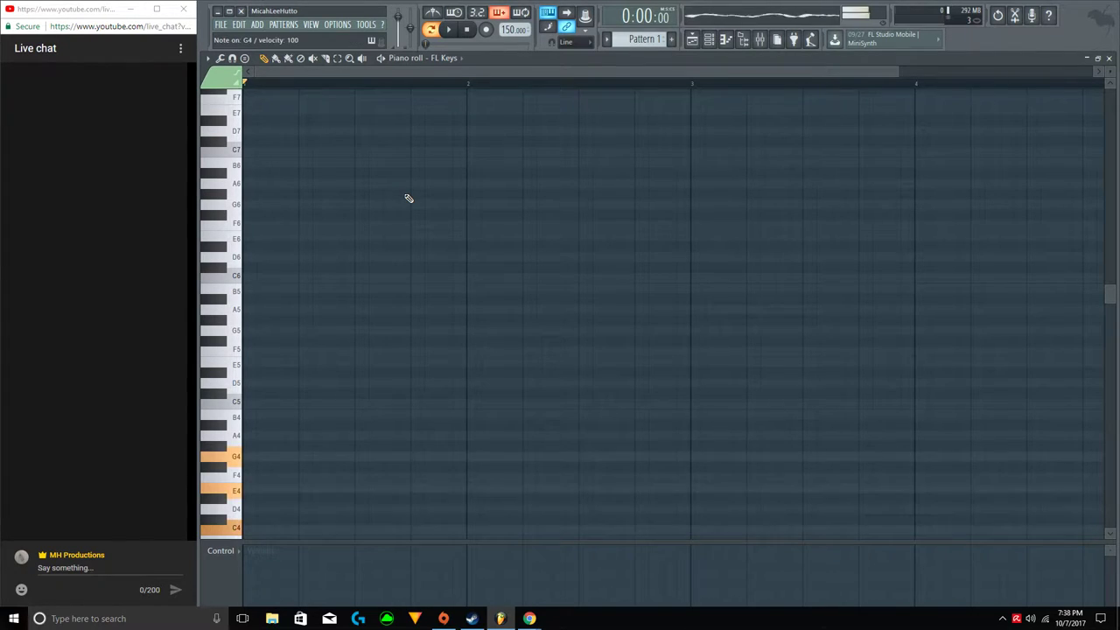
{"action": "scroll", "coordinate": [307, 263], "scroll_direction": "down", "scroll_amount": 3}
{"action": "left_click", "coordinate": [257, 377]}
{"action": "left_click_drag", "start_coordinate": [270, 376], "coordinate": [433, 373]}
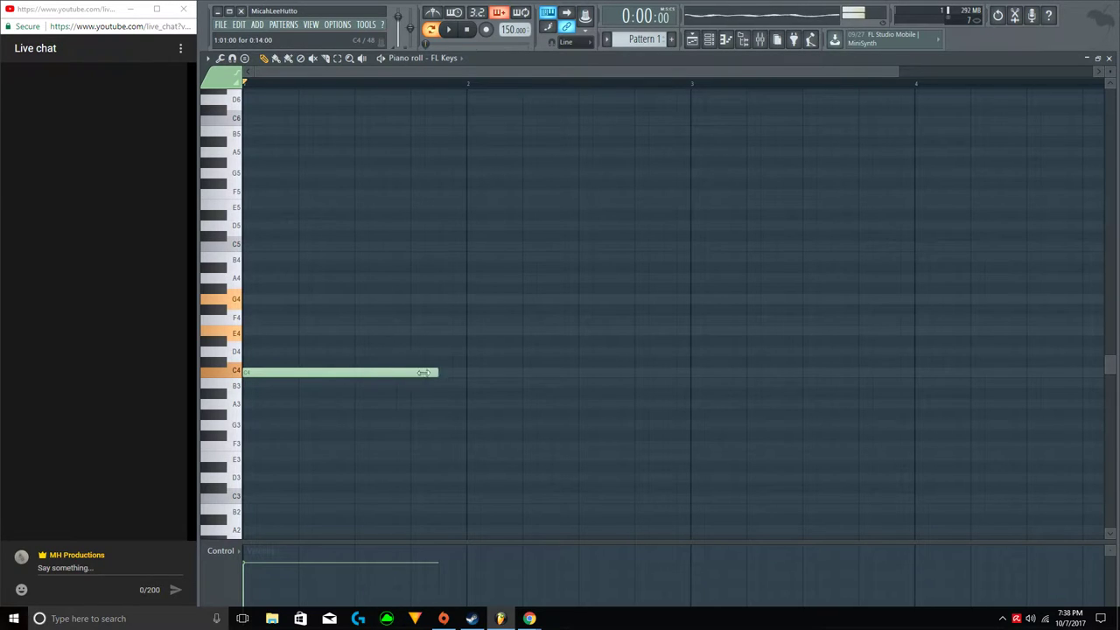
{"action": "left_click", "coordinate": [260, 332]}
{"action": "left_click", "coordinate": [254, 300]}
Try to repeat the C4, E4, G4 chord in the second half of bar 1 and play it back.
{"action": "mouse_move", "coordinate": [292, 408]}
{"action": "left_mouse_down"}
{"action": "mouse_move", "coordinate": [324, 305]}
{"action": "mouse_move", "coordinate": [360, 252]}
{"action": "left_mouse_up"}
{"action": "key", "text": "ctrl+b"}
{"action": "key", "text": "space"}
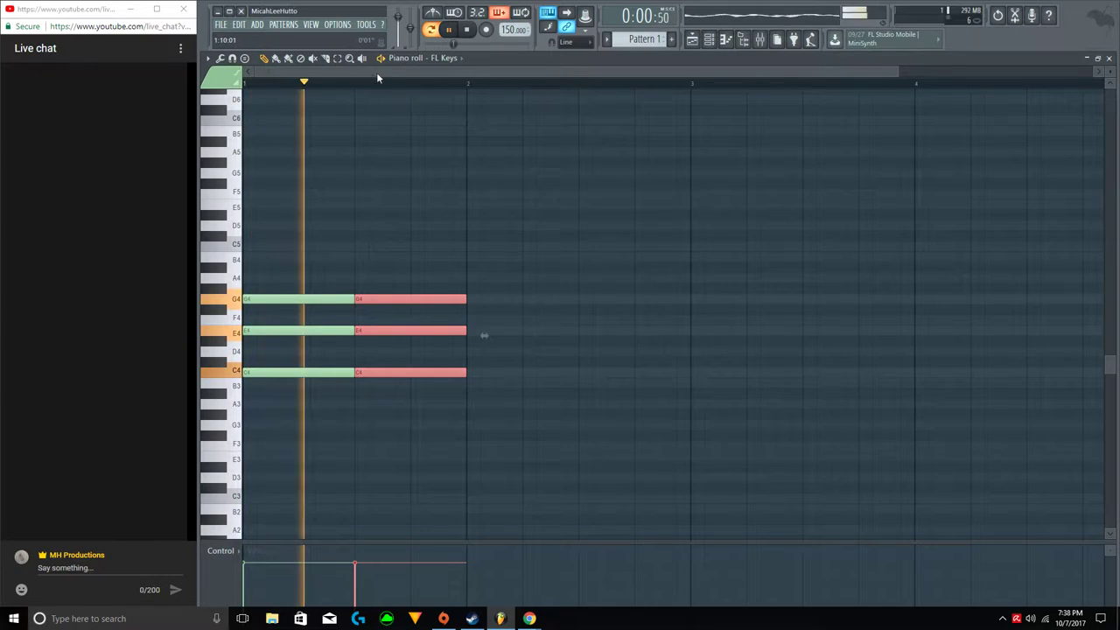
{"action": "scroll", "coordinate": [380, 75], "scroll_direction": "down", "scroll_amount": 2}
{"action": "key", "text": "space"}
{"action": "key", "text": "ctrl+z"}
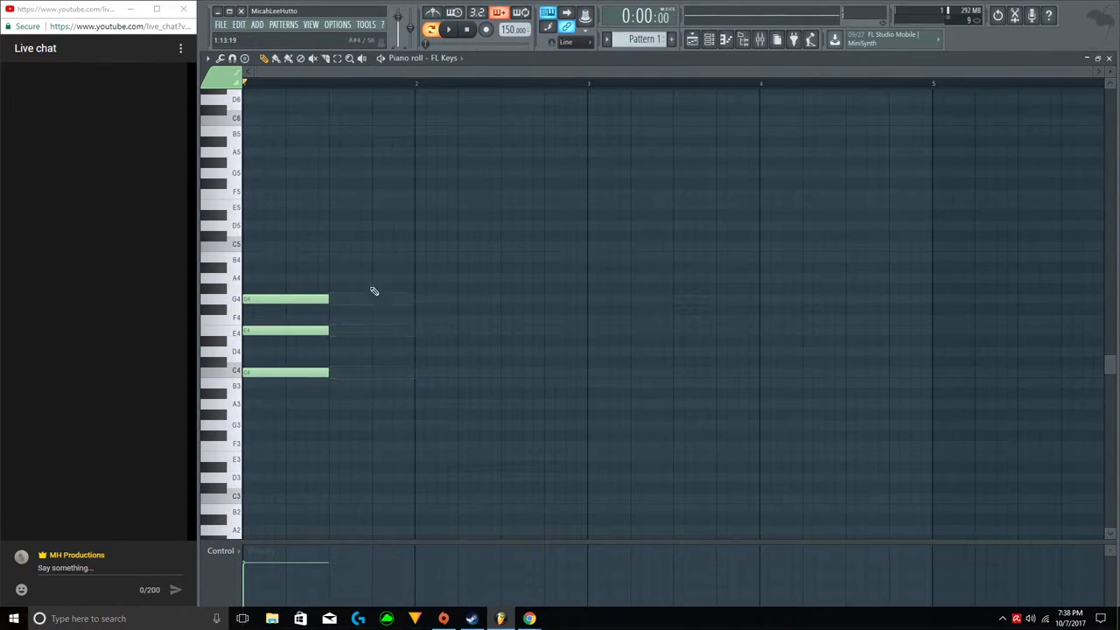
Extend the C4, E4 and G4 notes to fill bar 1 and play the pattern back.
{"action": "key", "text": "ctrl+a"}
{"action": "left_click_drag", "start_coordinate": [328, 298], "coordinate": [436, 329]}
{"action": "left_click", "coordinate": [445, 281]}
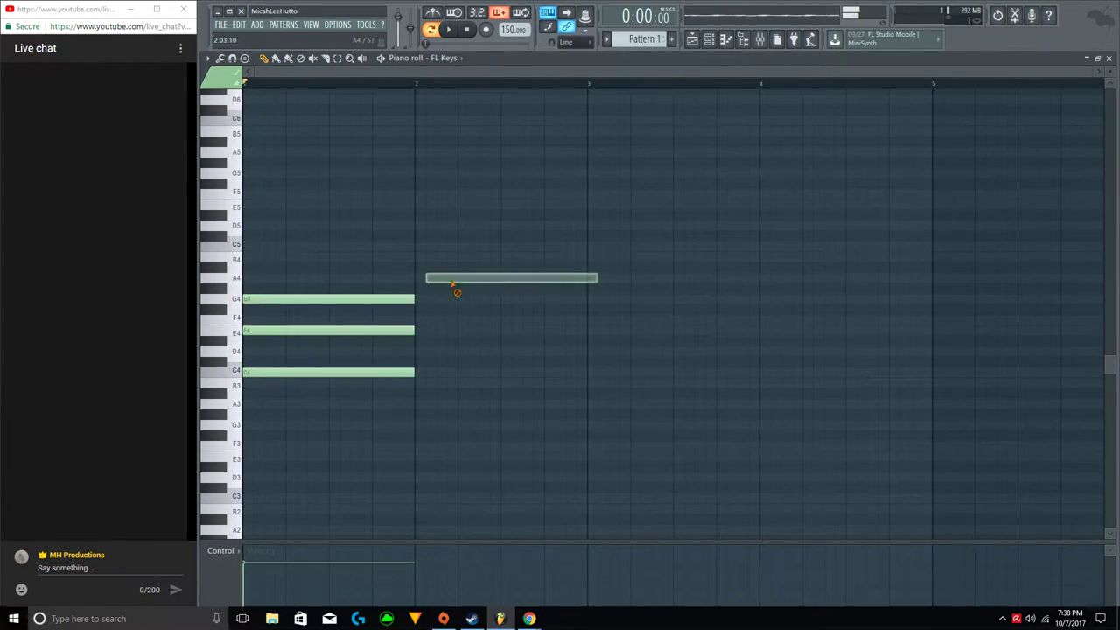
{"action": "right_click", "coordinate": [445, 281]}
{"action": "key", "text": "space"}
{"action": "left_click_drag", "start_coordinate": [424, 72], "coordinate": [450, 73]}
{"action": "key", "text": "space"}
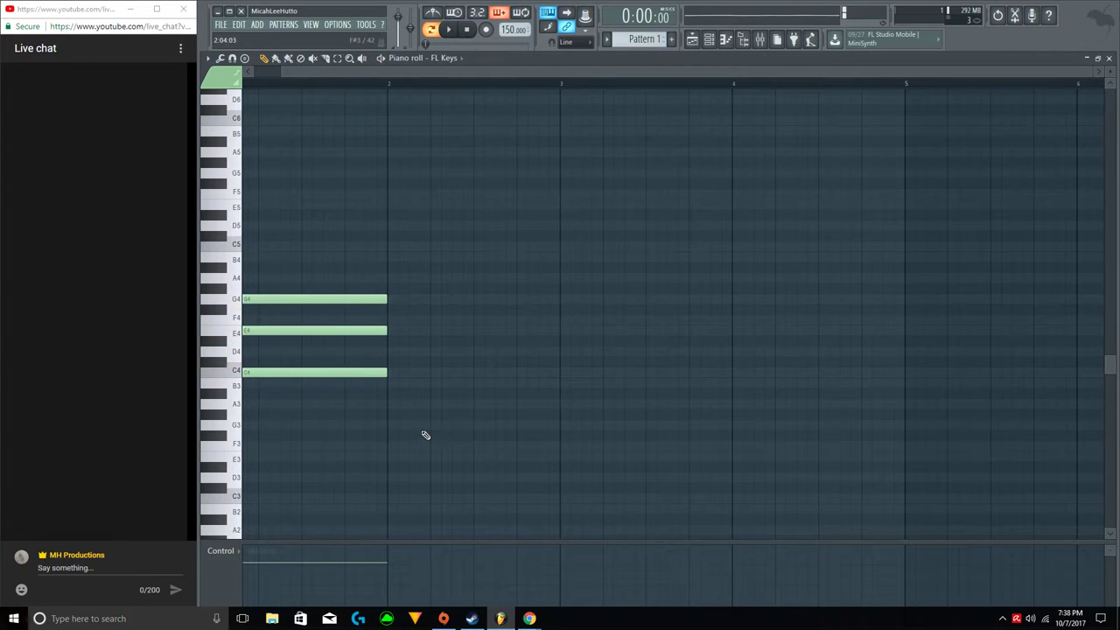
{"action": "key", "text": "space"}
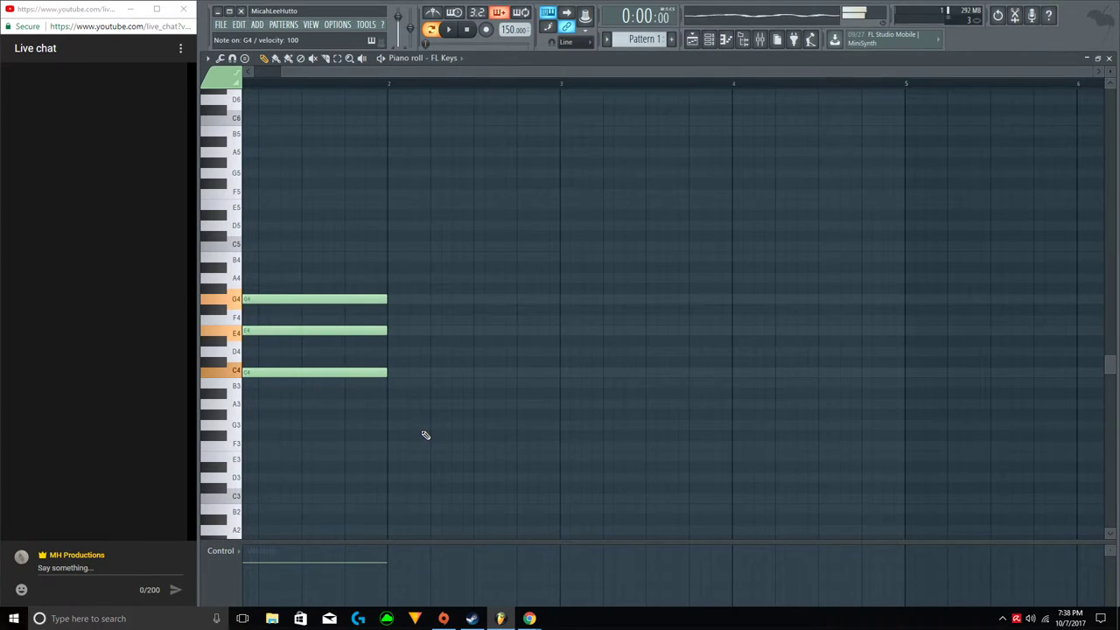
Audition a D4, F4, A4 chord and draw it across bar 2.
{"action": "key", "text": "x"}
{"action": "key", "text": "v"}
{"action": "key", "text": "n"}
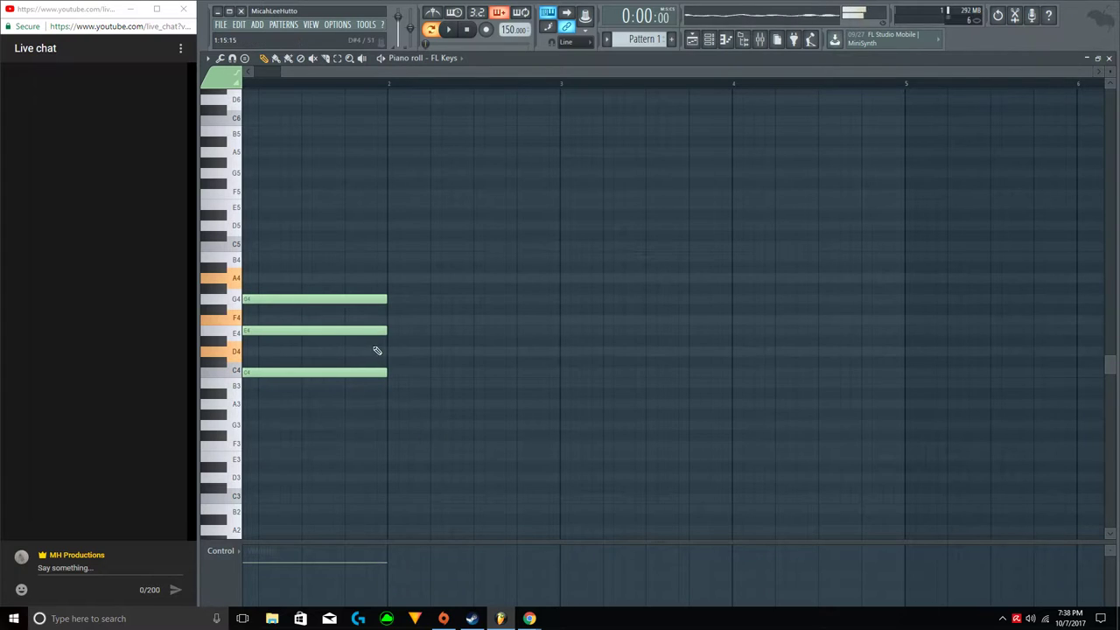
{"action": "left_click", "coordinate": [391, 352]}
{"action": "left_click", "coordinate": [393, 319]}
{"action": "left_click", "coordinate": [396, 279]}
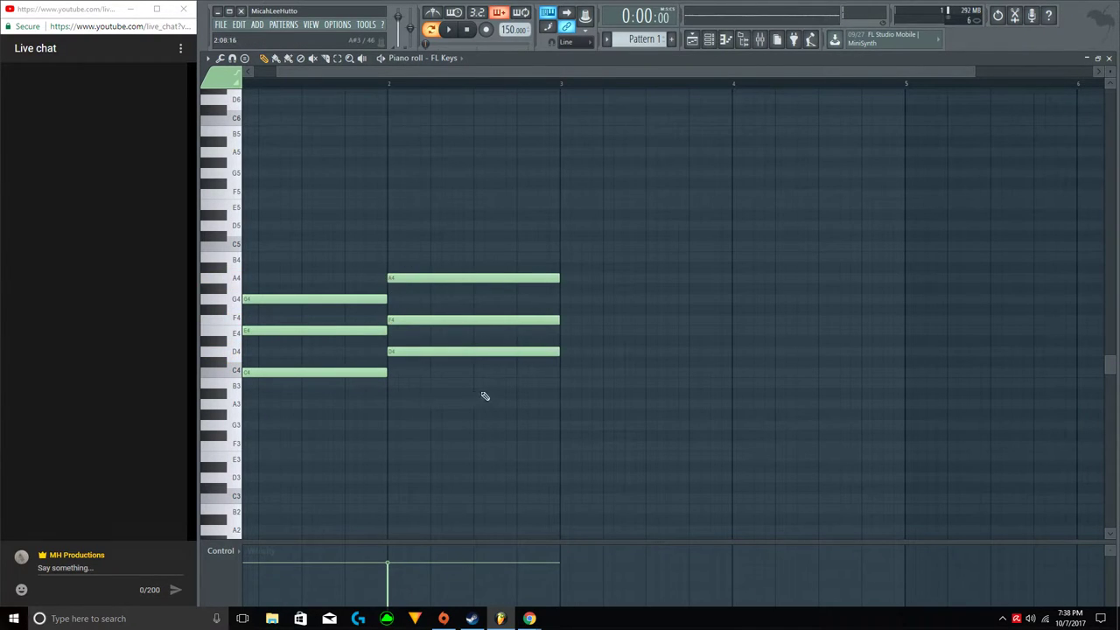
Draw a B3, D4, G4 chord across bar 3 and start playback of the progression.
{"action": "left_click", "coordinate": [561, 384]}
{"action": "left_click", "coordinate": [567, 351]}
{"action": "left_click", "coordinate": [567, 299]}
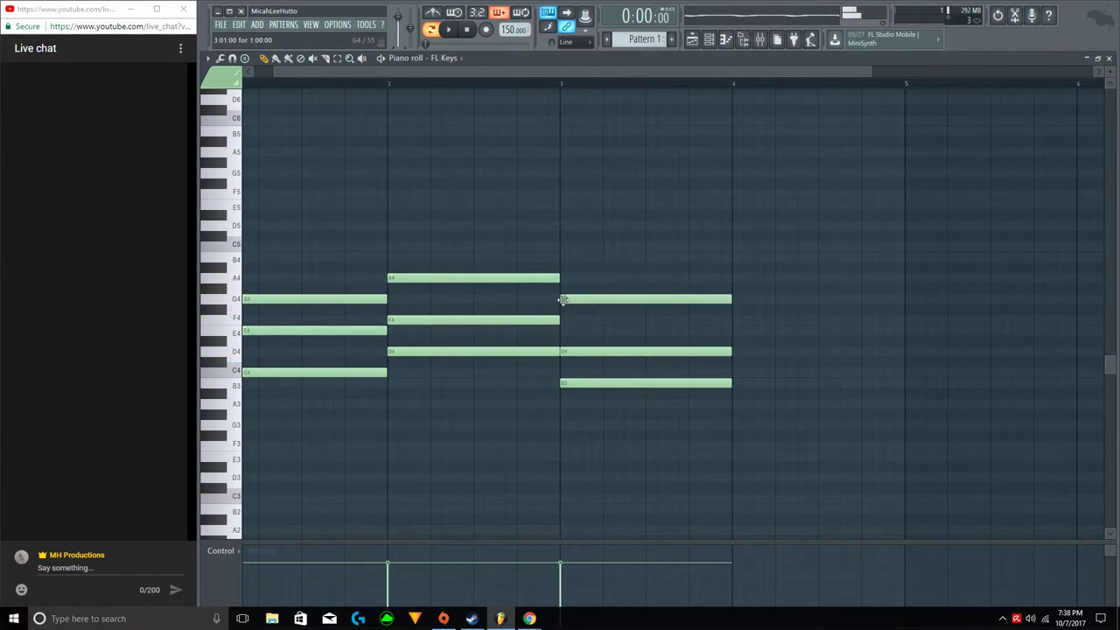
{"action": "key", "text": "space"}
{"action": "scroll", "coordinate": [569, 83], "scroll_direction": "down", "scroll_amount": 2}
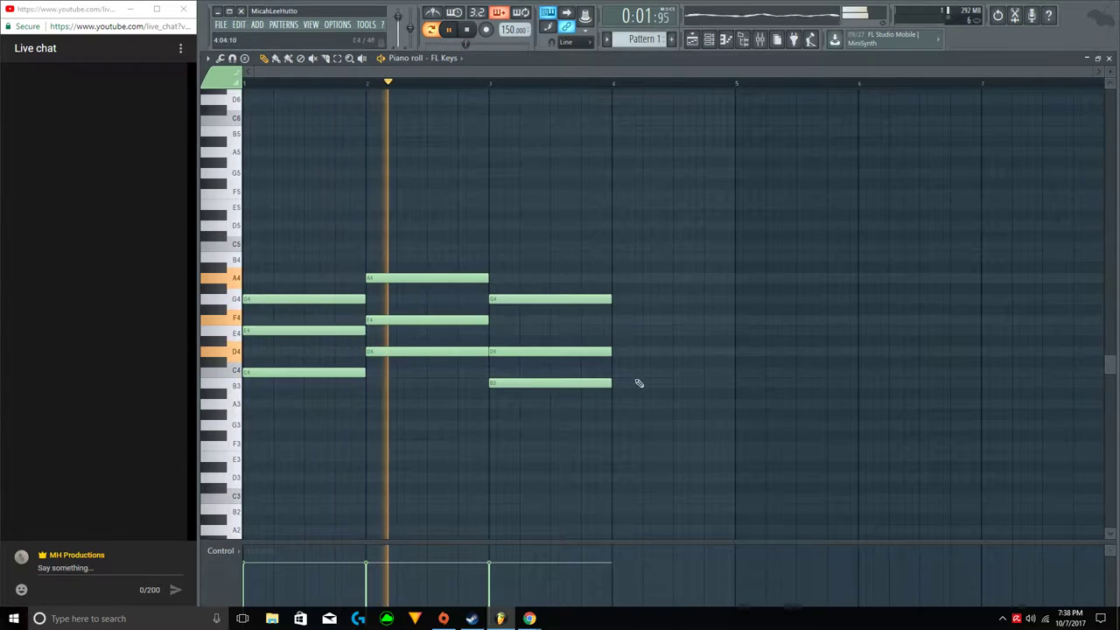
Try a B3, D4, F4 chord in bar 4 during playback and delete its three notes.
{"action": "left_click", "coordinate": [616, 383]}
{"action": "left_click", "coordinate": [618, 352]}
{"action": "left_click", "coordinate": [619, 319]}
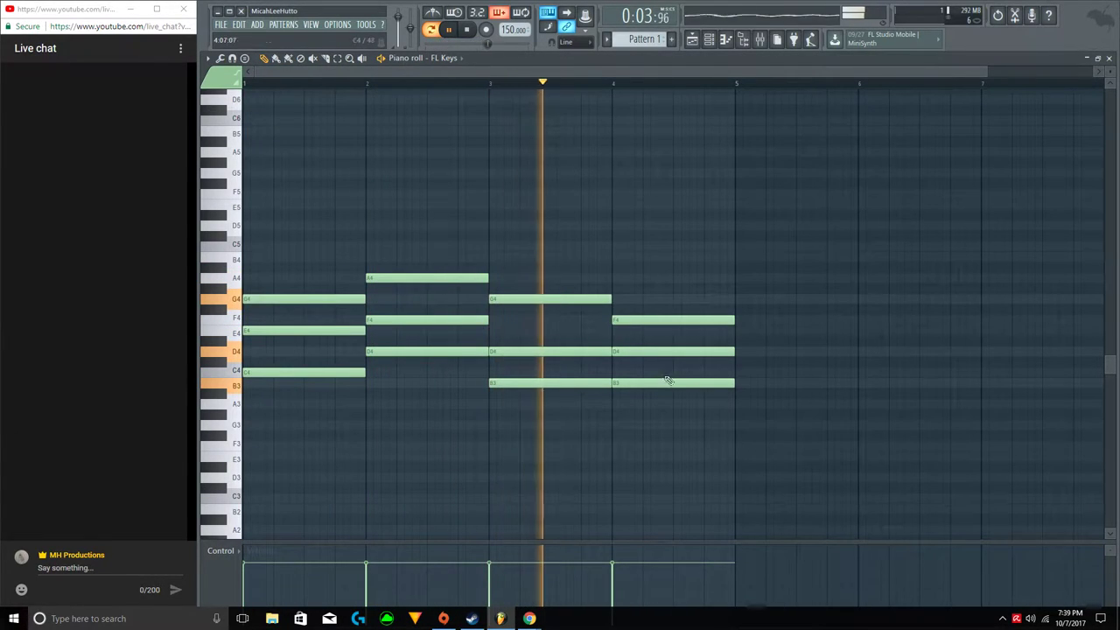
{"action": "scroll", "coordinate": [562, 85], "scroll_direction": "down", "scroll_amount": 2}
{"action": "key", "text": "space"}
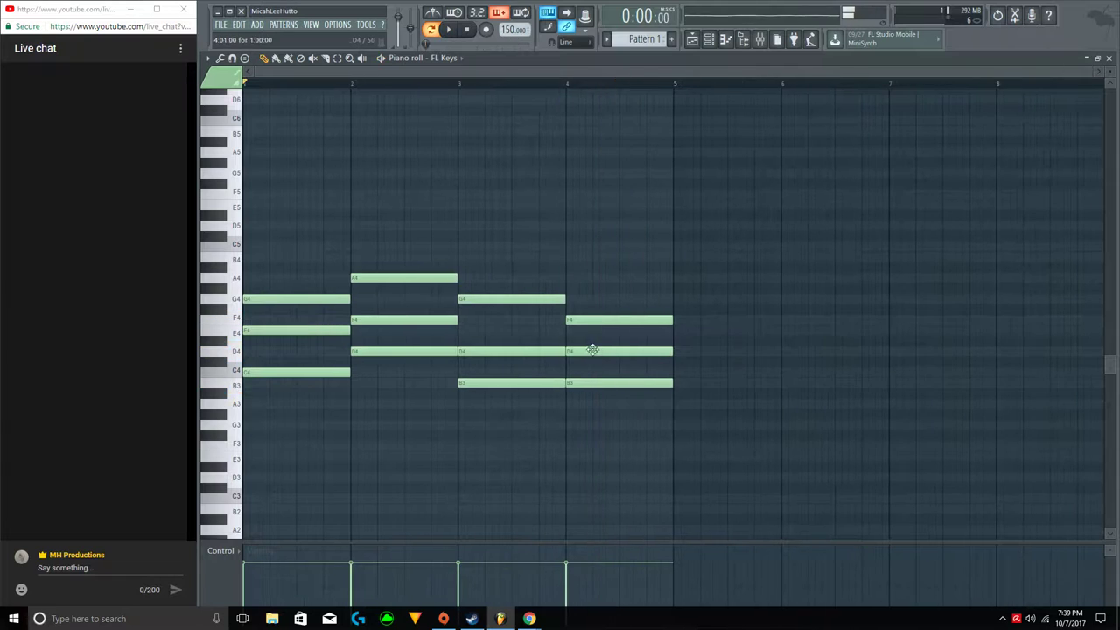
{"action": "right_click", "coordinate": [597, 383]}
{"action": "right_click", "coordinate": [593, 351]}
{"action": "right_click", "coordinate": [588, 320]}
Try a D4, F4, A4 chord in bar 4 with the pattern playing and remove it.
{"action": "key", "text": "space"}
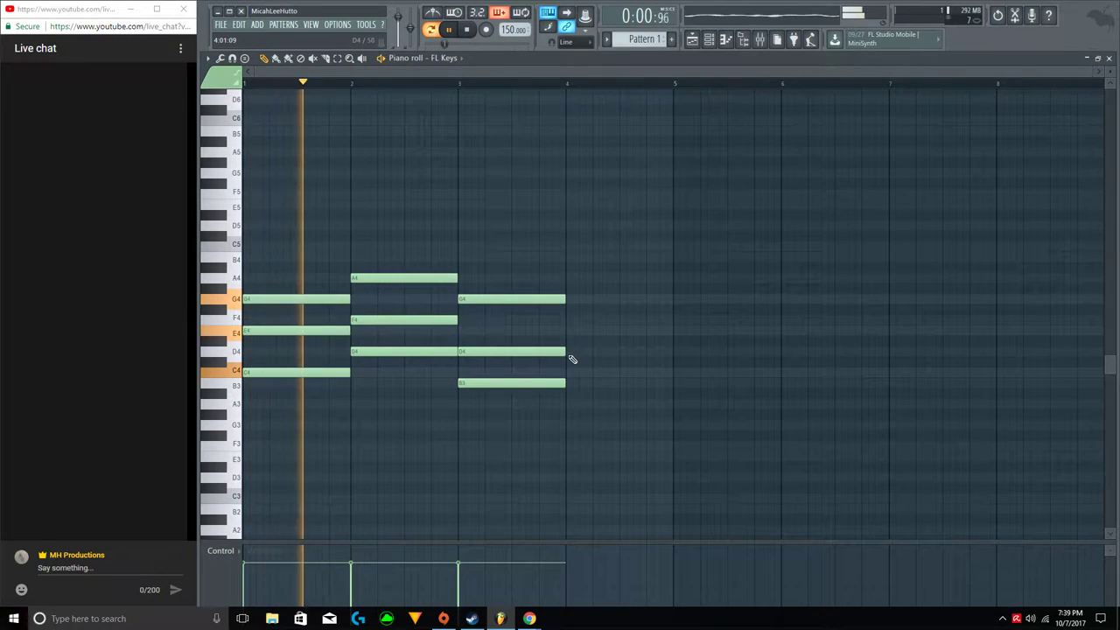
{"action": "left_click", "coordinate": [570, 351]}
{"action": "left_click", "coordinate": [569, 318]}
{"action": "left_click", "coordinate": [574, 385]}
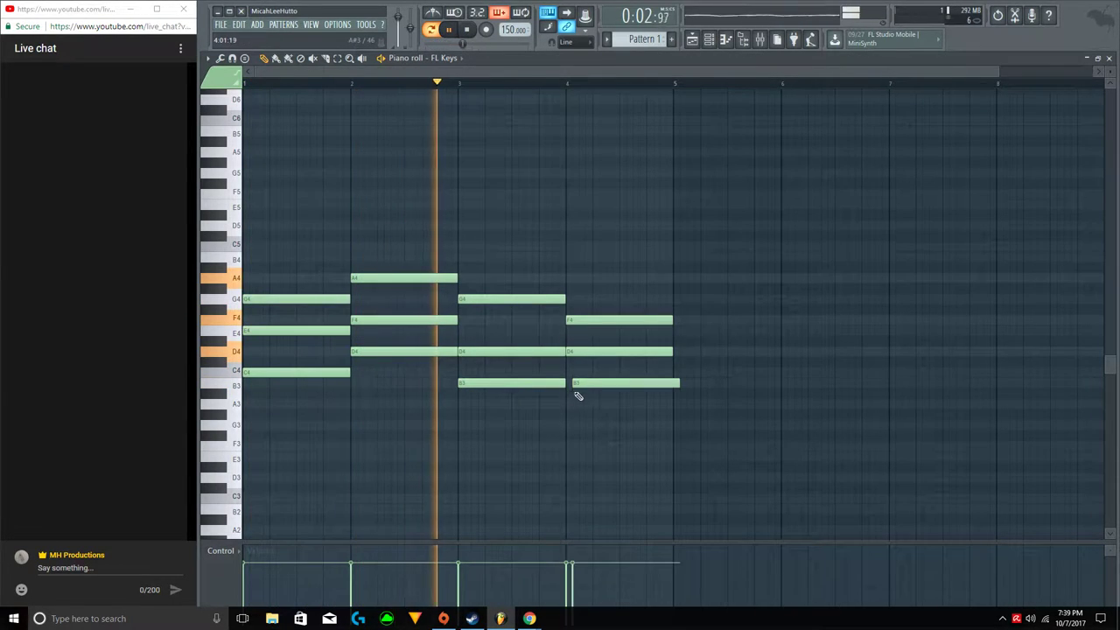
{"action": "left_click_drag", "start_coordinate": [587, 382], "coordinate": [579, 276]}
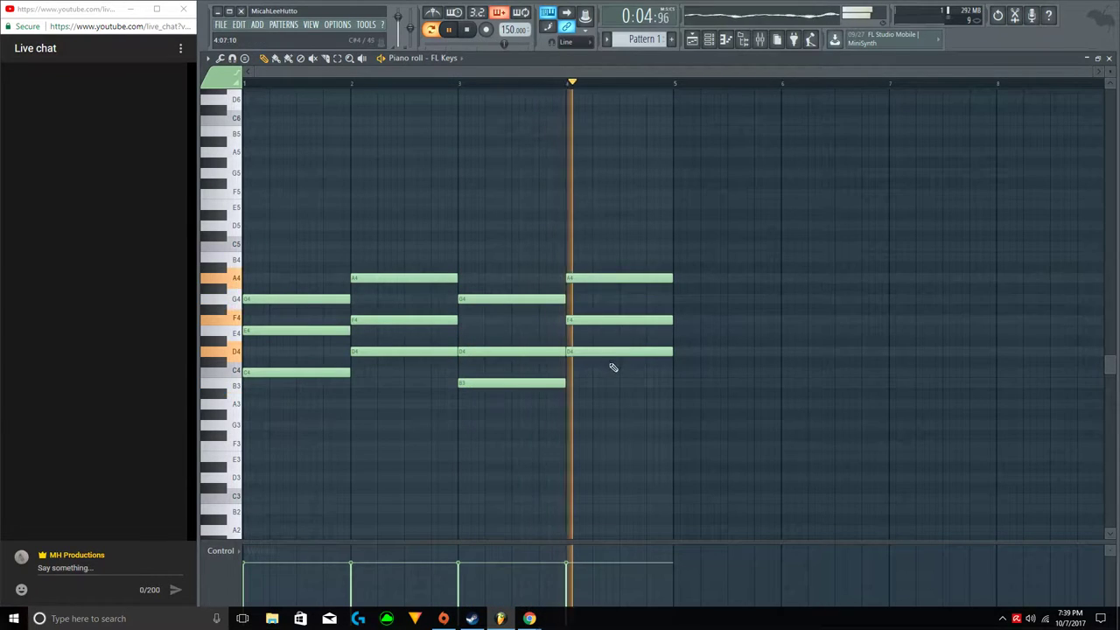
{"action": "right_click", "coordinate": [602, 351]}
{"action": "right_click", "coordinate": [603, 319]}
{"action": "right_click", "coordinate": [603, 277]}
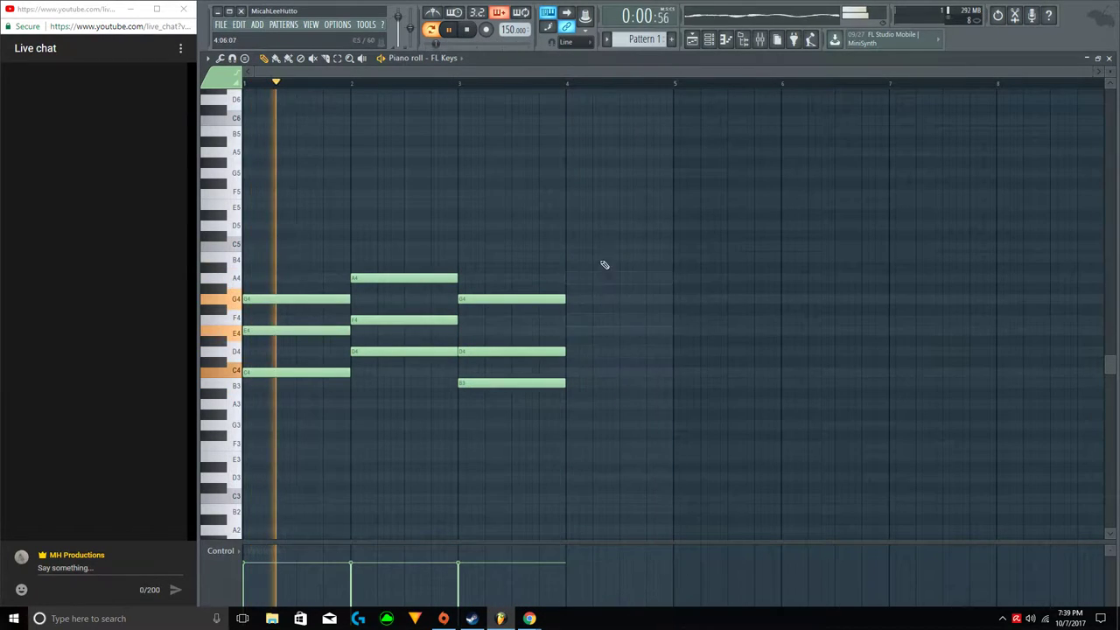
Try an E4, G4, B4 chord across bar 4 while the pattern plays.
{"action": "left_click", "coordinate": [571, 330]}
{"action": "left_click", "coordinate": [570, 298]}
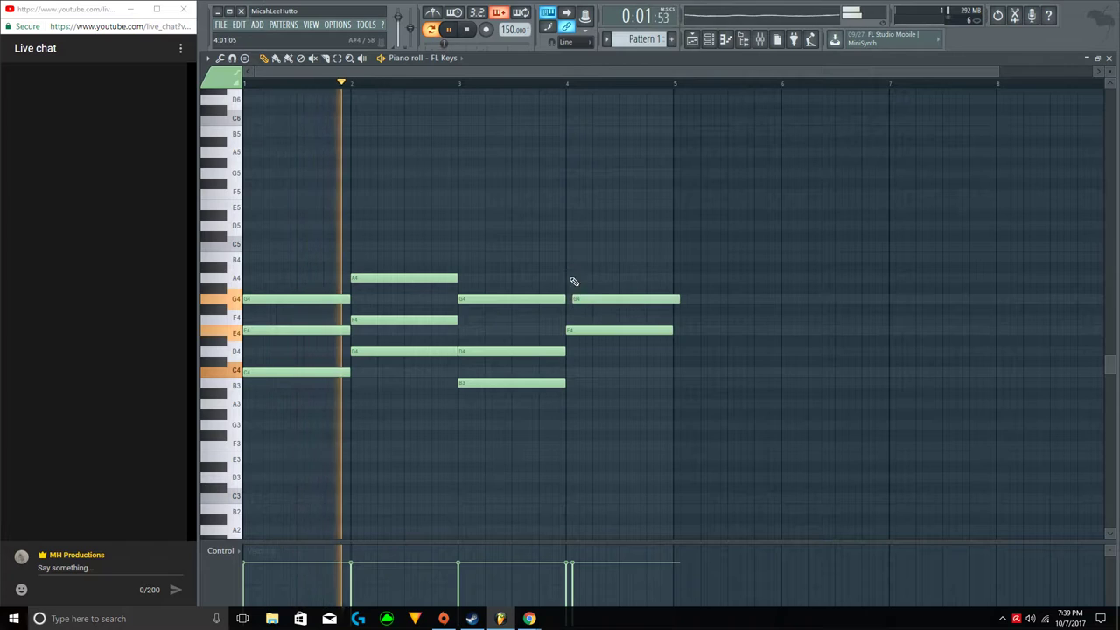
{"action": "left_click_drag", "start_coordinate": [566, 247], "coordinate": [562, 258]}
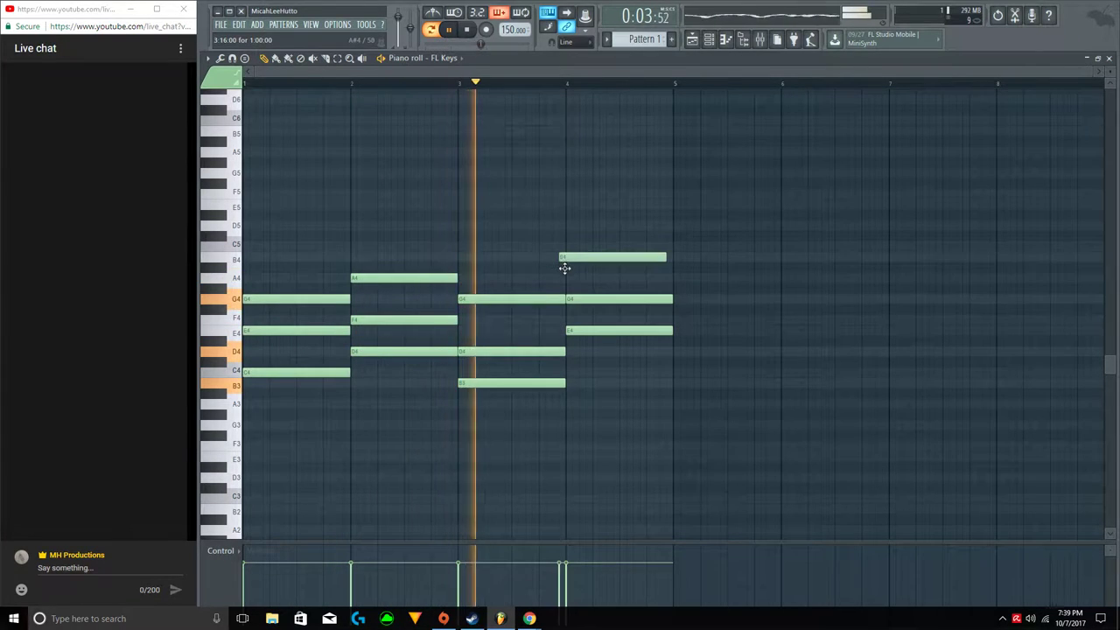
Transpose all the chords in the pattern up one octave.
{"action": "key", "text": "ctrl+a"}
{"action": "key", "text": "ctrl+Up"}
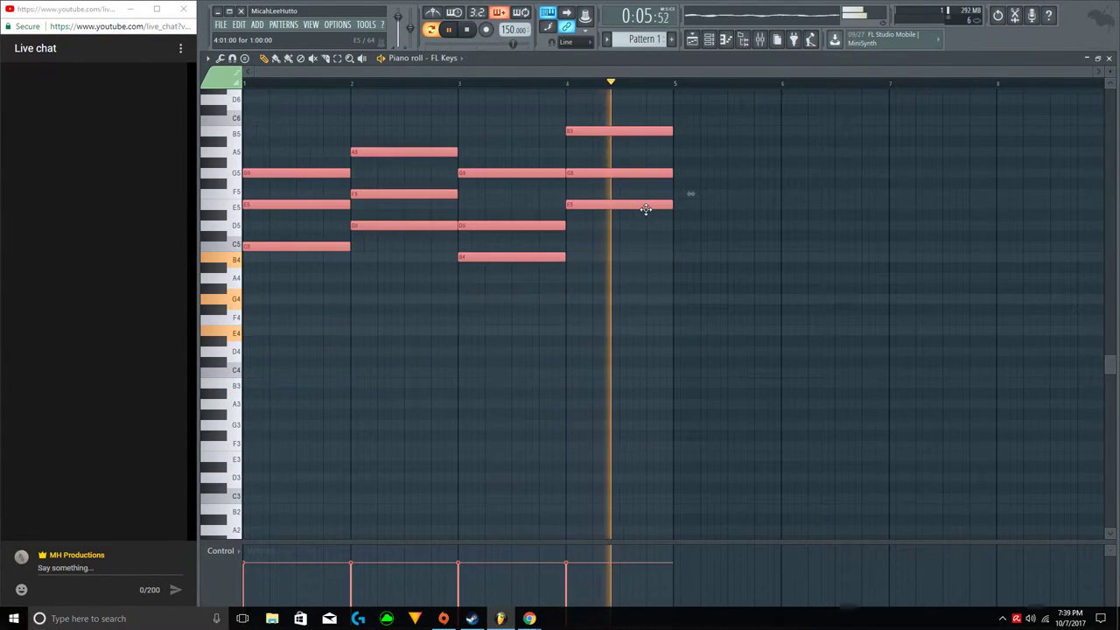
{"action": "scroll", "coordinate": [553, 291], "scroll_direction": "up", "scroll_amount": 2}
{"action": "scroll", "coordinate": [553, 291], "scroll_direction": "up", "scroll_amount": 2}
Try a bar-long G4 note in bar 5 below the chords and remove it.
{"action": "left_click", "coordinate": [631, 426]}
{"action": "right_click", "coordinate": [672, 426]}
{"action": "left_click", "coordinate": [671, 426]}
{"action": "right_click", "coordinate": [673, 427]}
{"action": "left_click", "coordinate": [675, 426]}
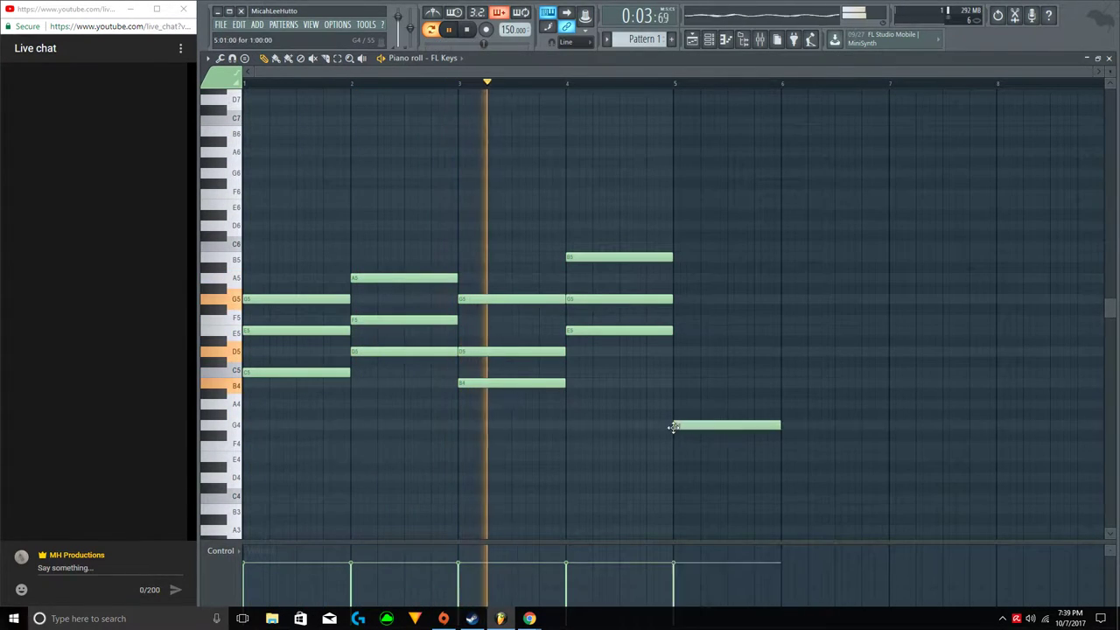
{"action": "right_click", "coordinate": [675, 426]}
Stop playback and delete the E5, G5, B5 chord from bar 4.
{"action": "key", "text": "space"}
{"action": "right_click", "coordinate": [597, 331]}
{"action": "right_click", "coordinate": [603, 300]}
{"action": "right_click", "coordinate": [607, 257]}
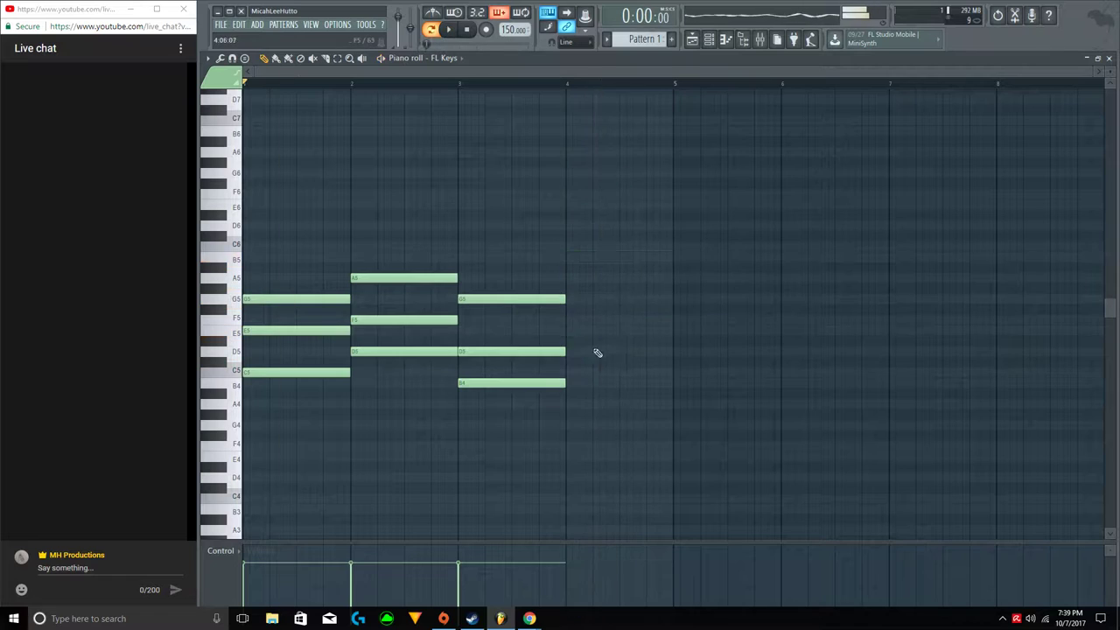
Draw a B4, D5, F5 chord across bar 4 and play the four-bar progression.
{"action": "left_click_drag", "start_coordinate": [574, 412], "coordinate": [575, 382]}
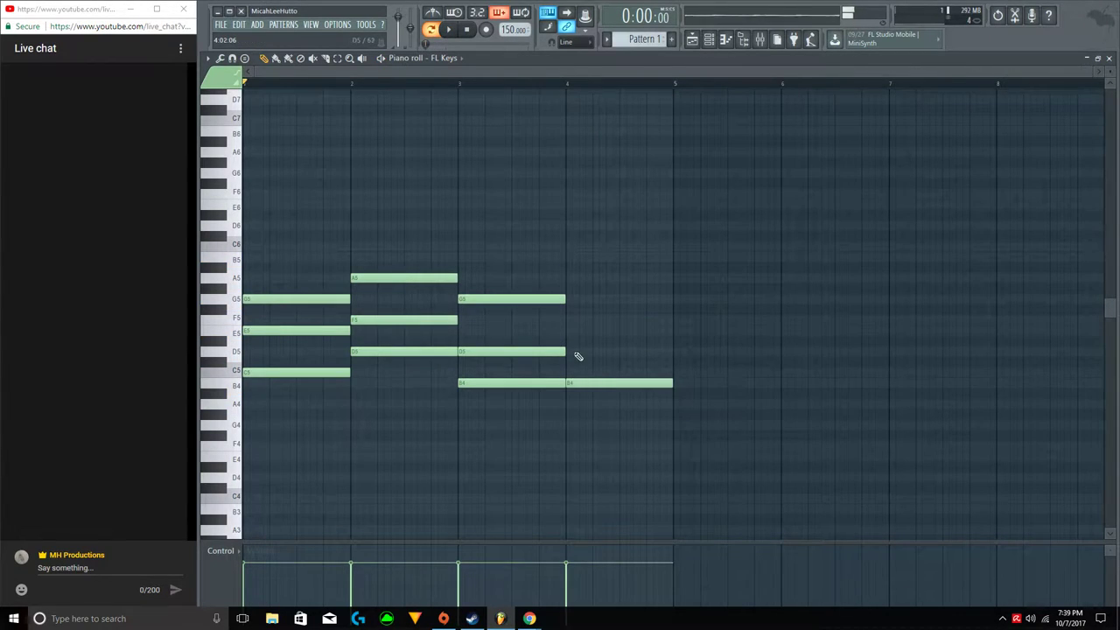
{"action": "left_click", "coordinate": [571, 352]}
{"action": "left_click", "coordinate": [573, 320]}
{"action": "key", "text": "space"}
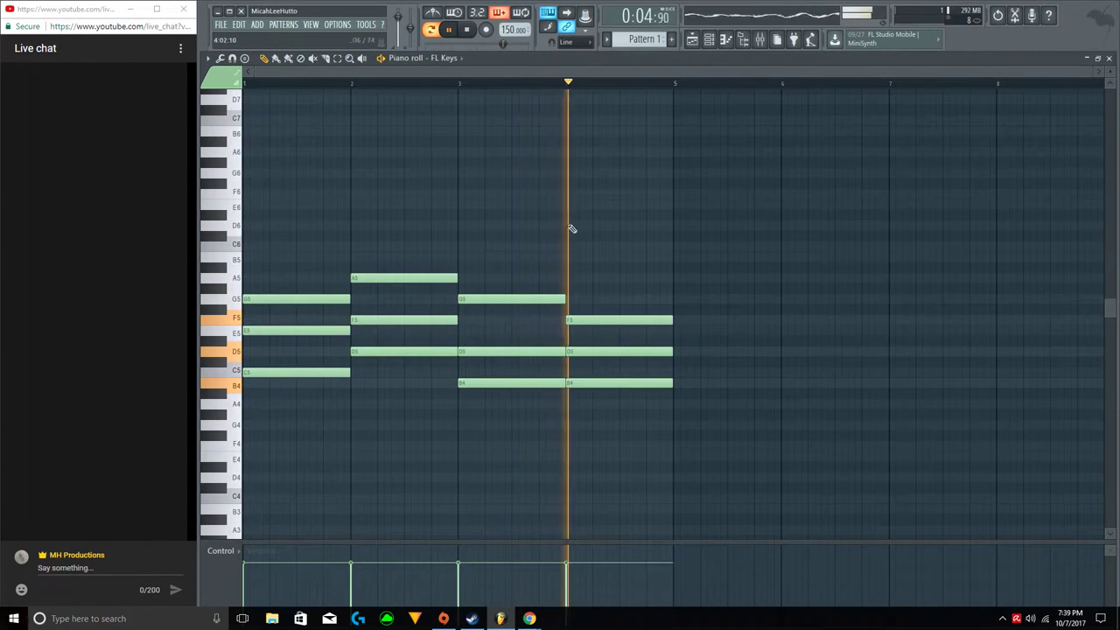
Stop playback and duplicate the chord progression into Pattern 2 in the FL Keys piano roll.
{"action": "key", "text": "space"}
{"action": "left_click", "coordinate": [607, 40]}
{"action": "left_click", "coordinate": [675, 130]}
{"action": "left_click", "coordinate": [581, 181]}
{"action": "left_click", "coordinate": [388, 216]}
{"action": "right_click", "coordinate": [395, 217]}
Draw bar-long bass notes C4, D4, D4 and B3 below the four chords and play the pattern.
{"action": "scroll", "coordinate": [376, 255], "scroll_direction": "down", "scroll_amount": 3}
{"action": "left_click_drag", "start_coordinate": [340, 330], "coordinate": [259, 345]}
{"action": "left_click_drag", "start_coordinate": [206, 320], "coordinate": [153, 403]}
{"action": "left_click_drag", "start_coordinate": [376, 404], "coordinate": [333, 388]}
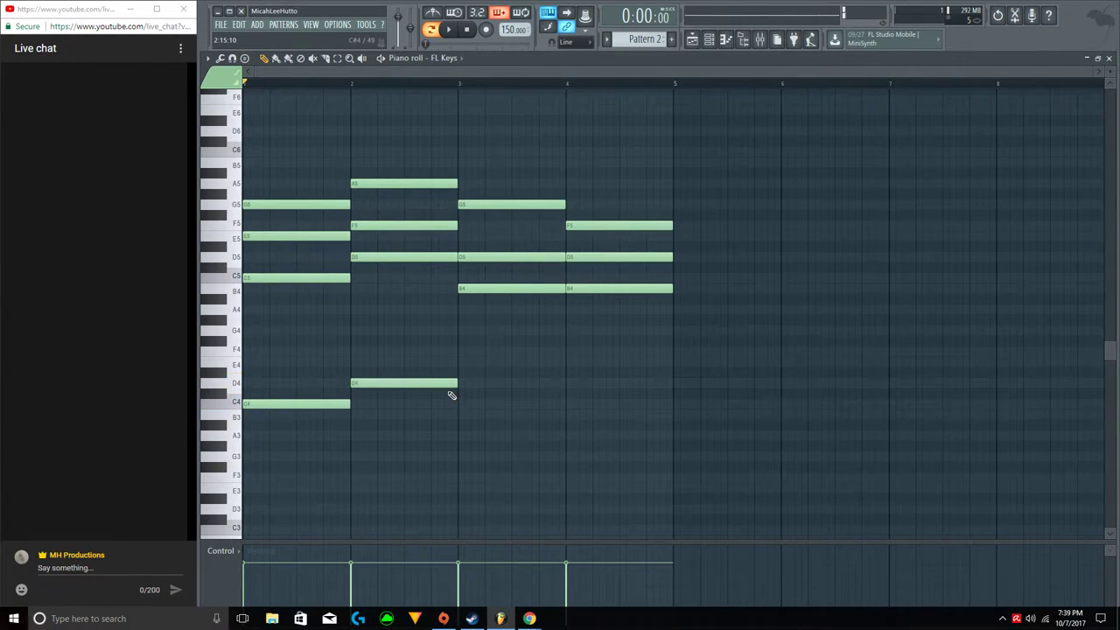
{"action": "left_click_drag", "start_coordinate": [476, 389], "coordinate": [456, 386]}
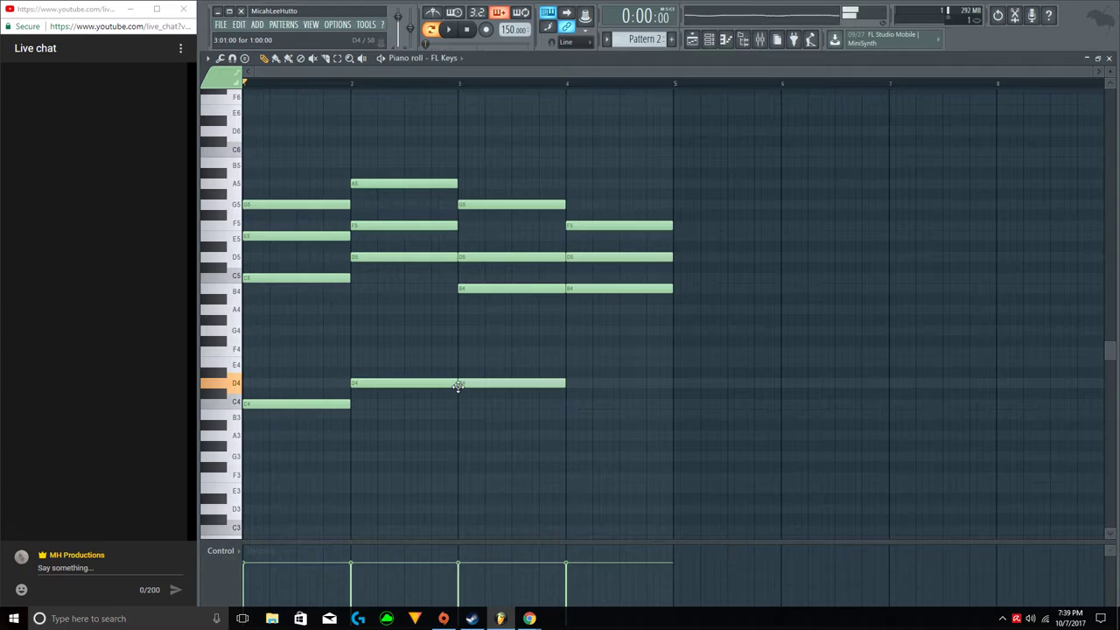
{"action": "mouse_move", "coordinate": [579, 402]}
{"action": "left_mouse_down"}
{"action": "mouse_move", "coordinate": [558, 405]}
{"action": "mouse_move", "coordinate": [563, 426]}
{"action": "mouse_move", "coordinate": [564, 413]}
{"action": "left_mouse_up"}
{"action": "key", "text": "space"}
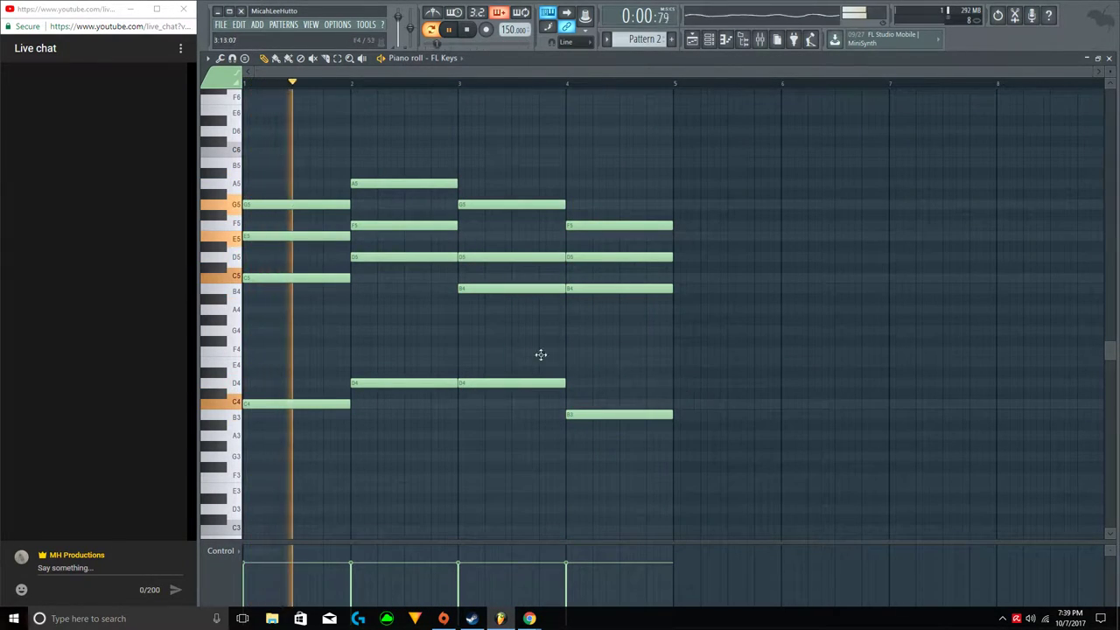
Delete the four long bass notes below the chords and stop playback.
{"action": "scroll", "coordinate": [592, 357], "scroll_direction": "up", "scroll_amount": 3}
{"action": "scroll", "coordinate": [395, 73], "scroll_direction": "up", "scroll_amount": 2}
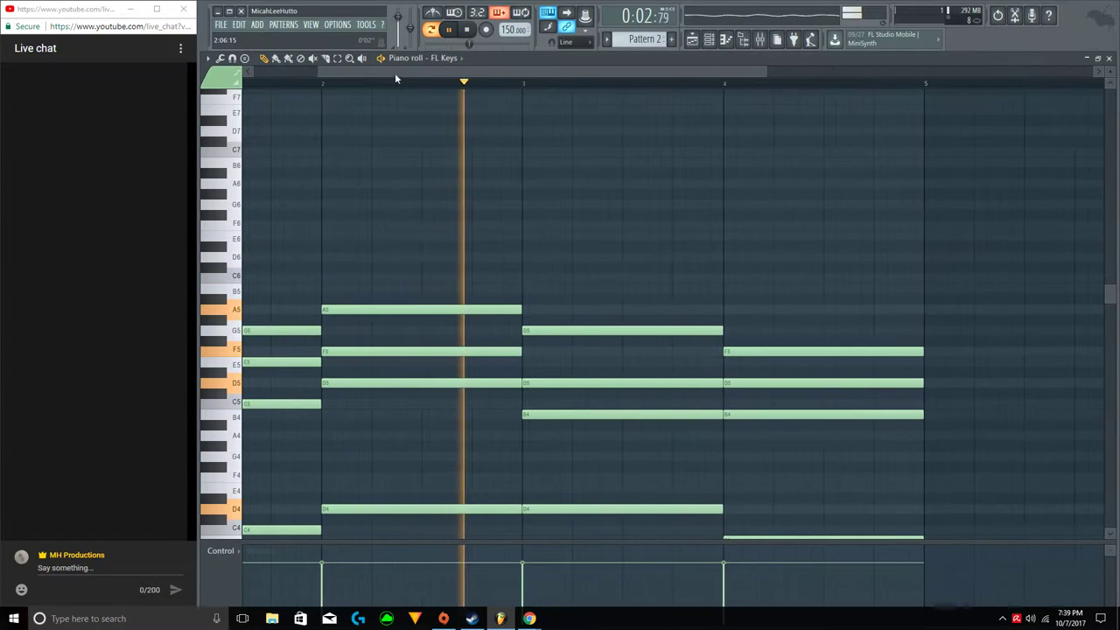
{"action": "left_click_drag", "start_coordinate": [394, 74], "coordinate": [201, 103]}
{"action": "scroll", "coordinate": [285, 143], "scroll_direction": "down", "scroll_amount": 2}
{"action": "scroll", "coordinate": [286, 93], "scroll_direction": "down", "scroll_amount": 2}
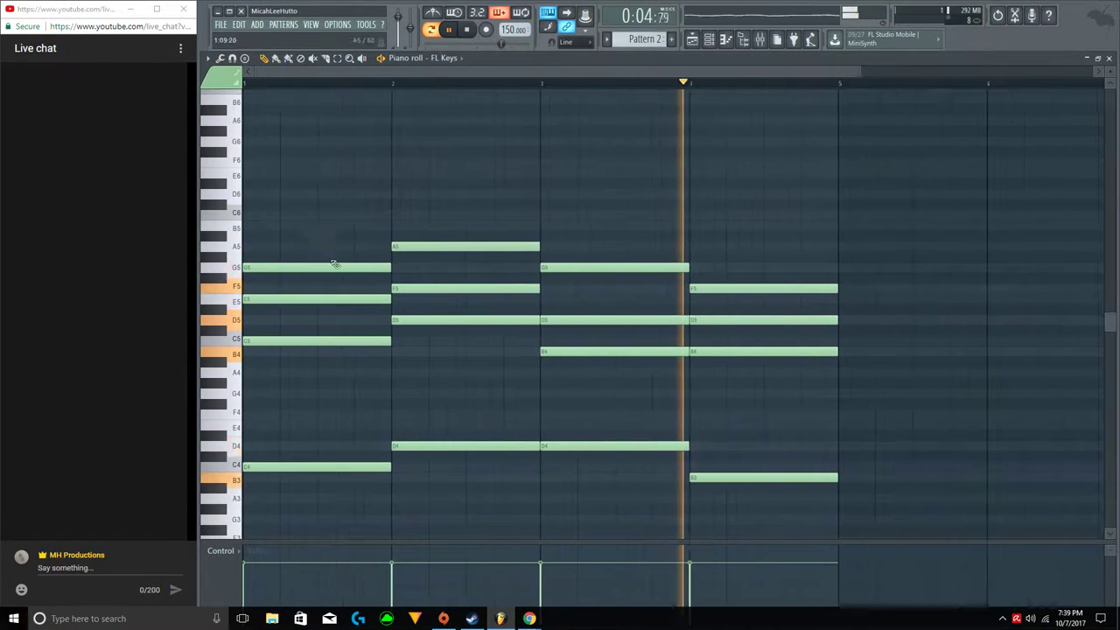
{"action": "right_click", "coordinate": [350, 494]}
{"action": "right_click", "coordinate": [464, 474]}
{"action": "right_click", "coordinate": [613, 473]}
{"action": "right_click", "coordinate": [744, 505]}
{"action": "key", "text": "space"}
{"action": "left_click_drag", "start_coordinate": [304, 428], "coordinate": [783, 249]}
{"action": "left_click_drag", "start_coordinate": [328, 293], "coordinate": [302, 442]}
{"action": "left_click_drag", "start_coordinate": [277, 217], "coordinate": [301, 491]}
{"action": "left_click", "coordinate": [300, 498]}
{"action": "right_click", "coordinate": [300, 498]}
{"action": "right_click", "coordinate": [289, 491]}
Draw a repeating G4, E4, C4 eighth-note arpeggio across bar 1 below the chord and play it back.
{"action": "scroll", "coordinate": [288, 496], "scroll_direction": "down", "scroll_amount": 3}
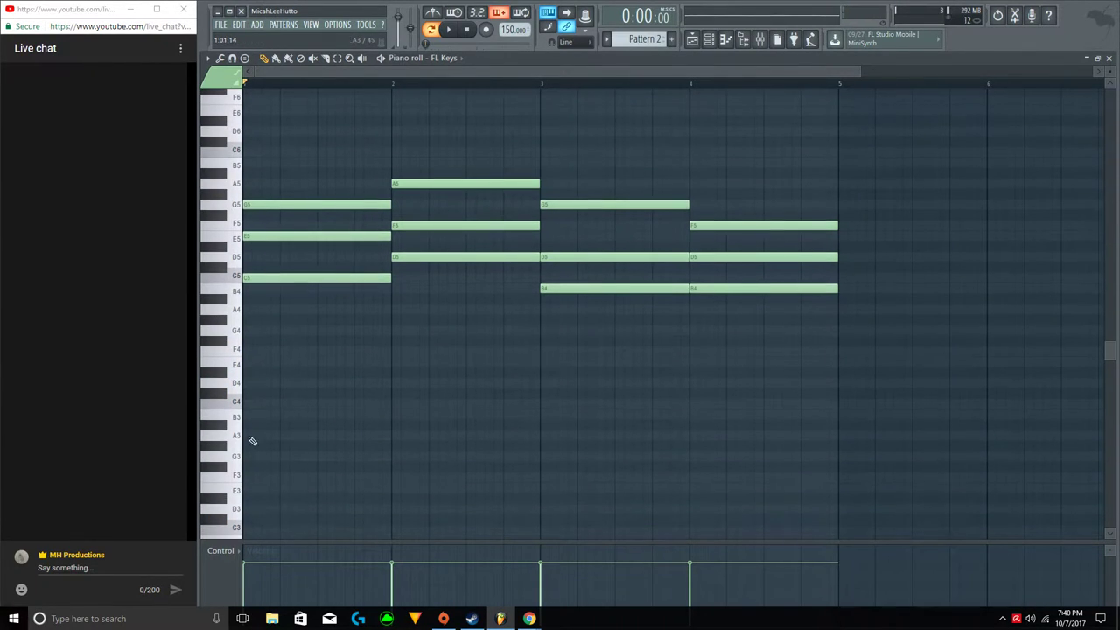
{"action": "left_click_drag", "start_coordinate": [254, 405], "coordinate": [235, 402]}
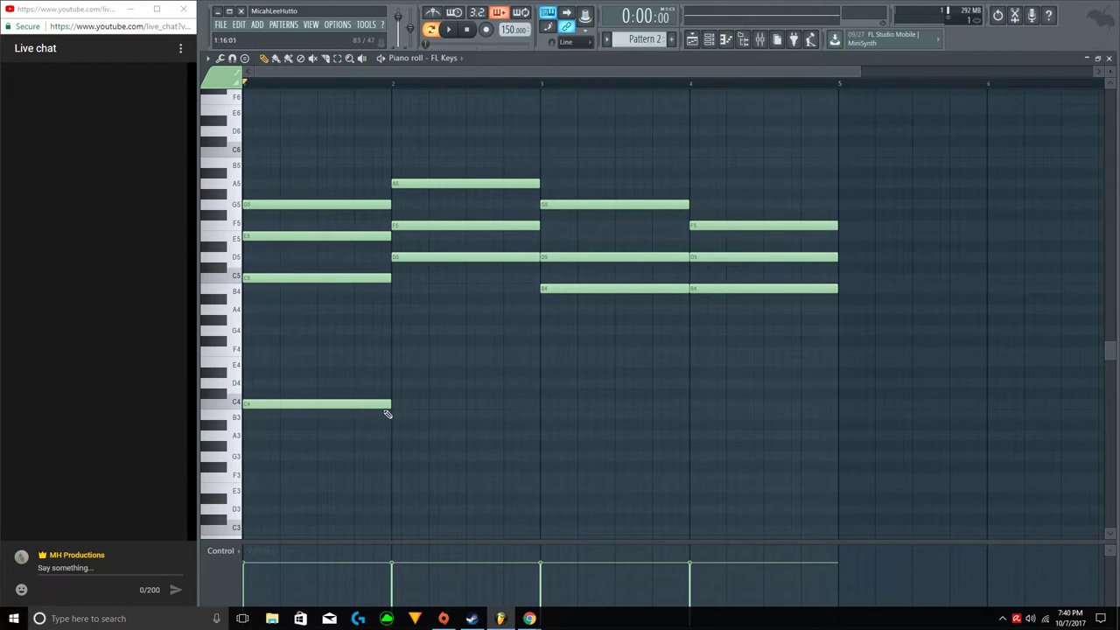
{"action": "left_click_drag", "start_coordinate": [387, 406], "coordinate": [276, 415]}
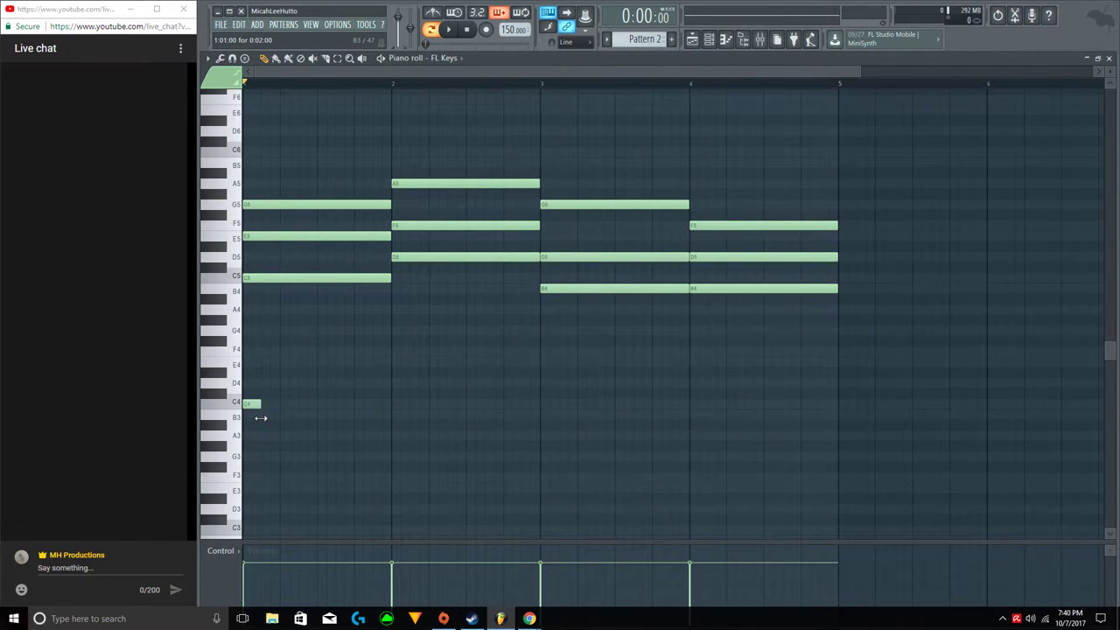
{"action": "left_click_drag", "start_coordinate": [251, 402], "coordinate": [236, 322]}
{"action": "left_click", "coordinate": [273, 363]}
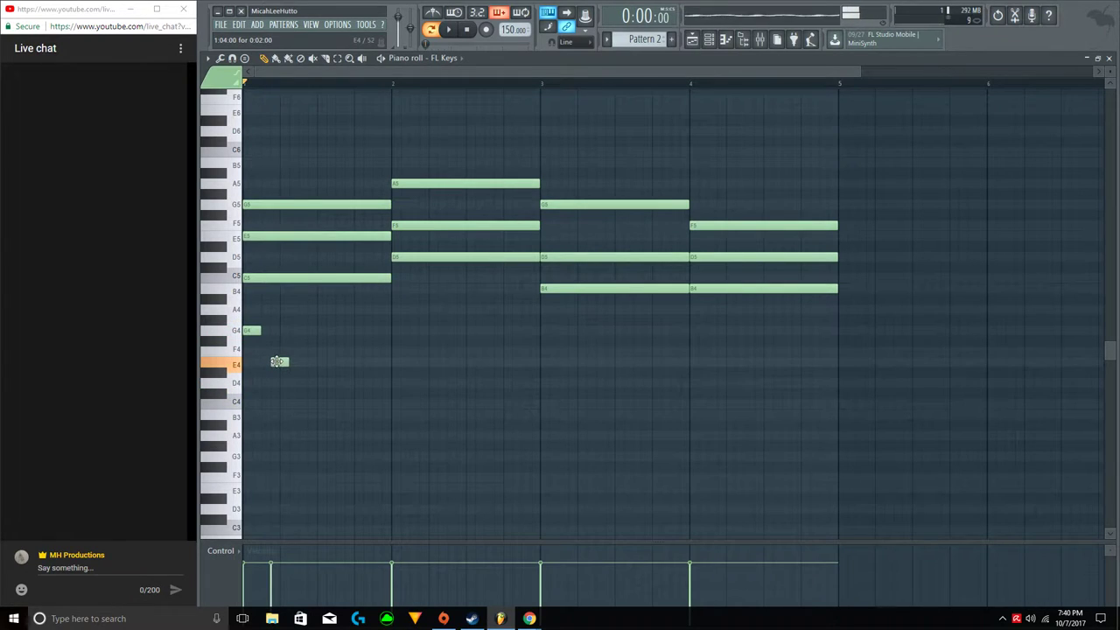
{"action": "left_click", "coordinate": [279, 413]}
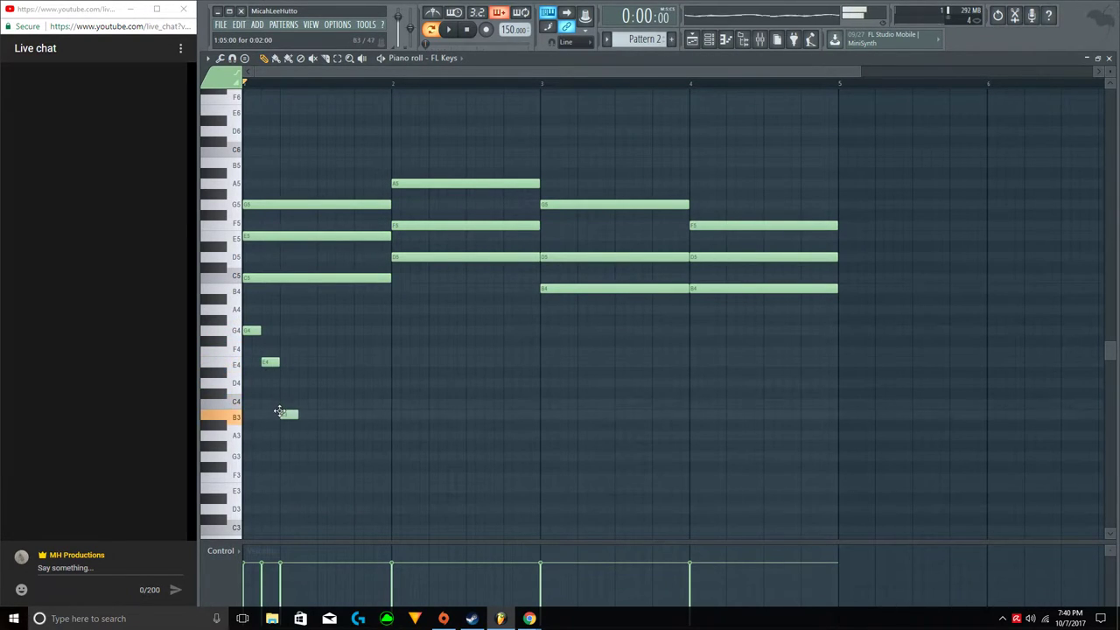
{"action": "left_click_drag", "start_coordinate": [279, 400], "coordinate": [284, 403]}
{"action": "left_click", "coordinate": [324, 362]}
{"action": "left_click", "coordinate": [343, 403]}
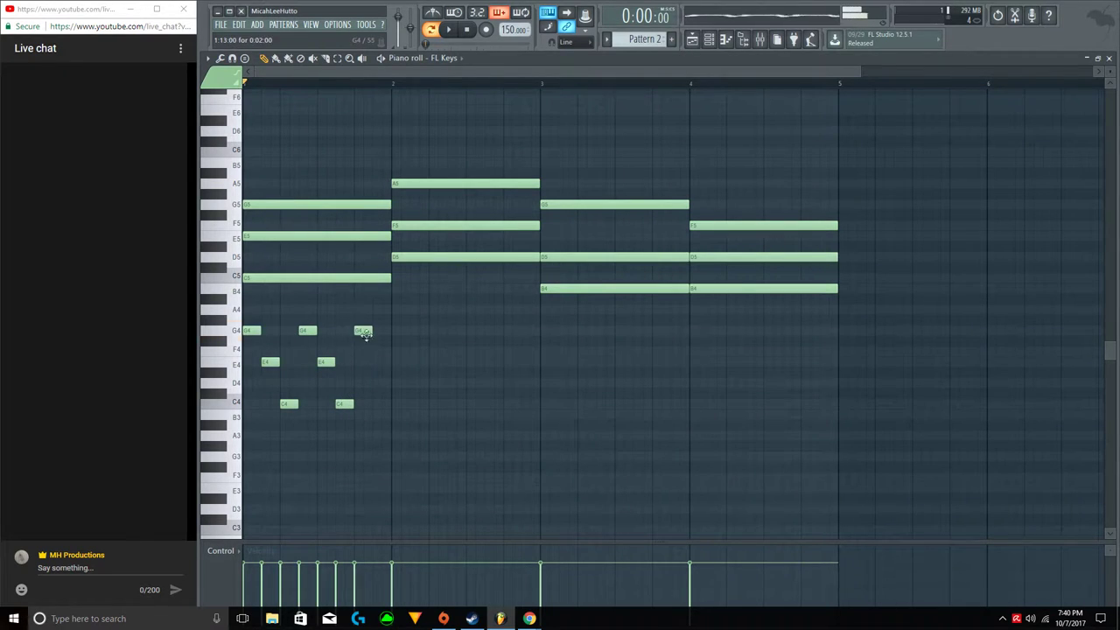
{"action": "key", "text": "space"}
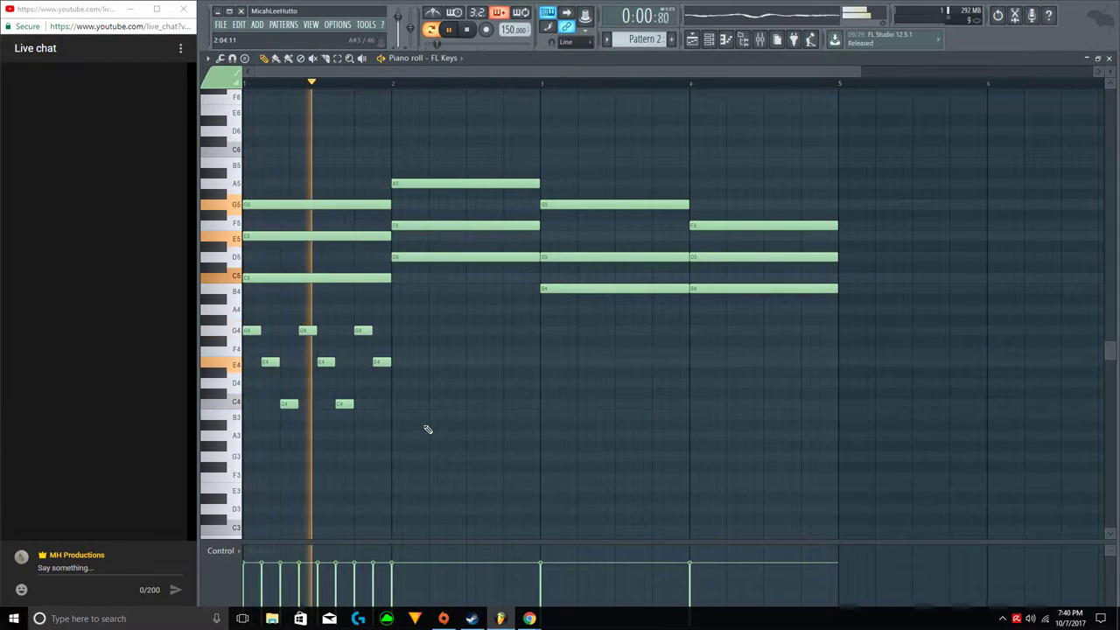
{"action": "key", "text": "space"}
Draw a repeating A4, F4, D4 eighth-note arpeggio across bar 2 below the chord.
{"action": "left_click_drag", "start_coordinate": [401, 322], "coordinate": [398, 309]}
{"action": "left_click", "coordinate": [413, 362]}
{"action": "left_click_drag", "start_coordinate": [408, 352], "coordinate": [410, 344]}
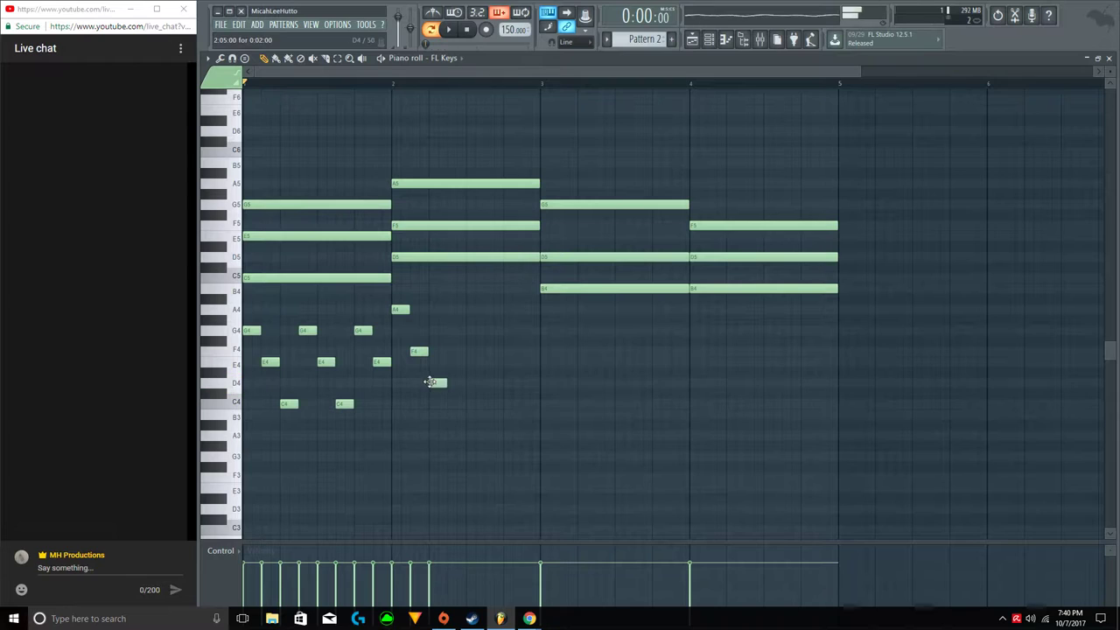
{"action": "left_click", "coordinate": [453, 312]}
{"action": "left_click", "coordinate": [508, 310]}
{"action": "left_click", "coordinate": [522, 351]}
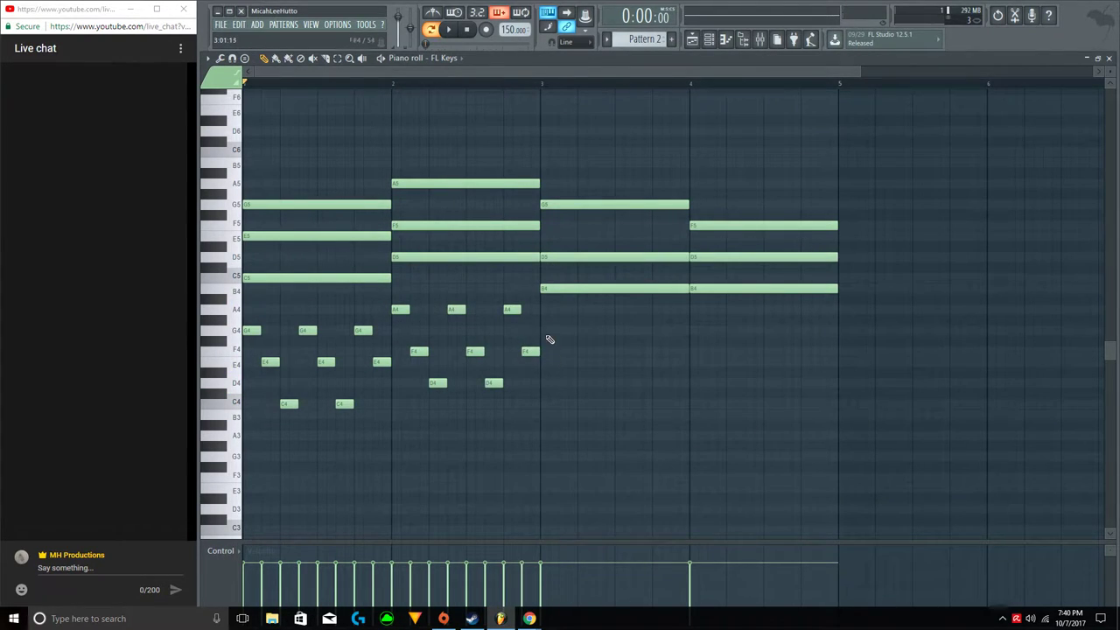
Draw a repeating G4, D4, B3 eighth-note arpeggio across bar 3 below the chord.
{"action": "left_click", "coordinate": [543, 333]}
{"action": "left_click", "coordinate": [564, 374]}
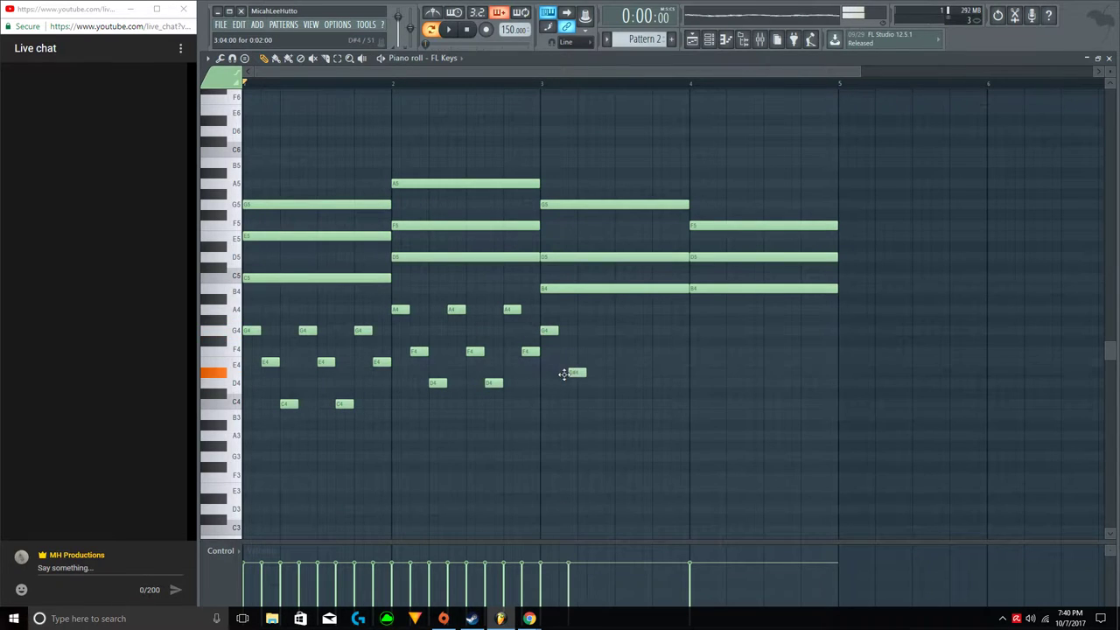
{"action": "left_click_drag", "start_coordinate": [562, 383], "coordinate": [577, 422]}
{"action": "left_click", "coordinate": [578, 406]}
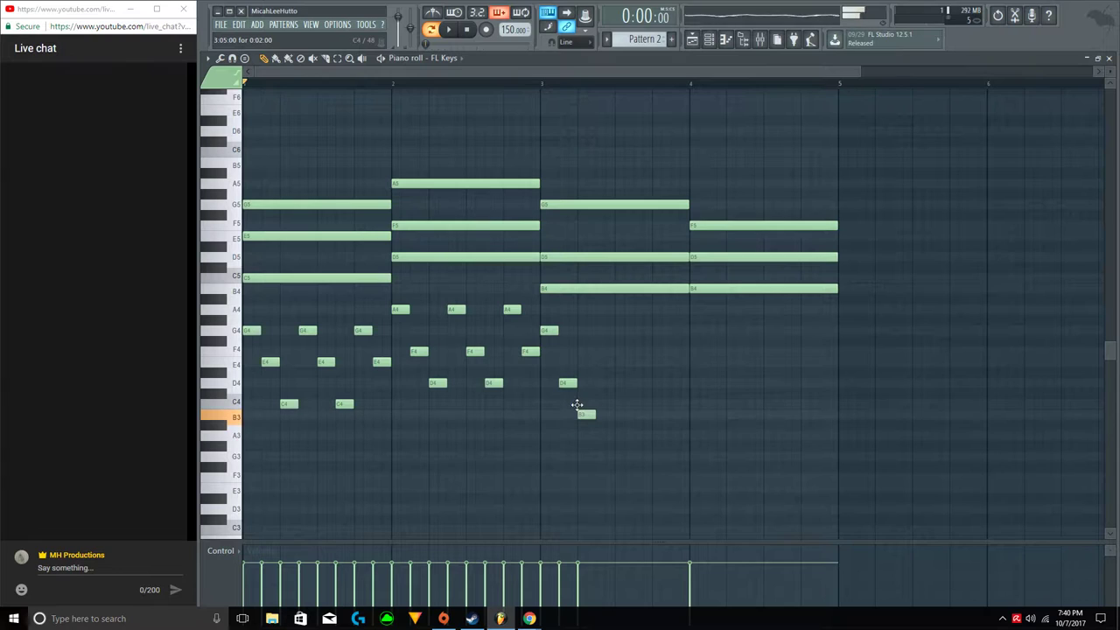
{"action": "left_click", "coordinate": [619, 383]}
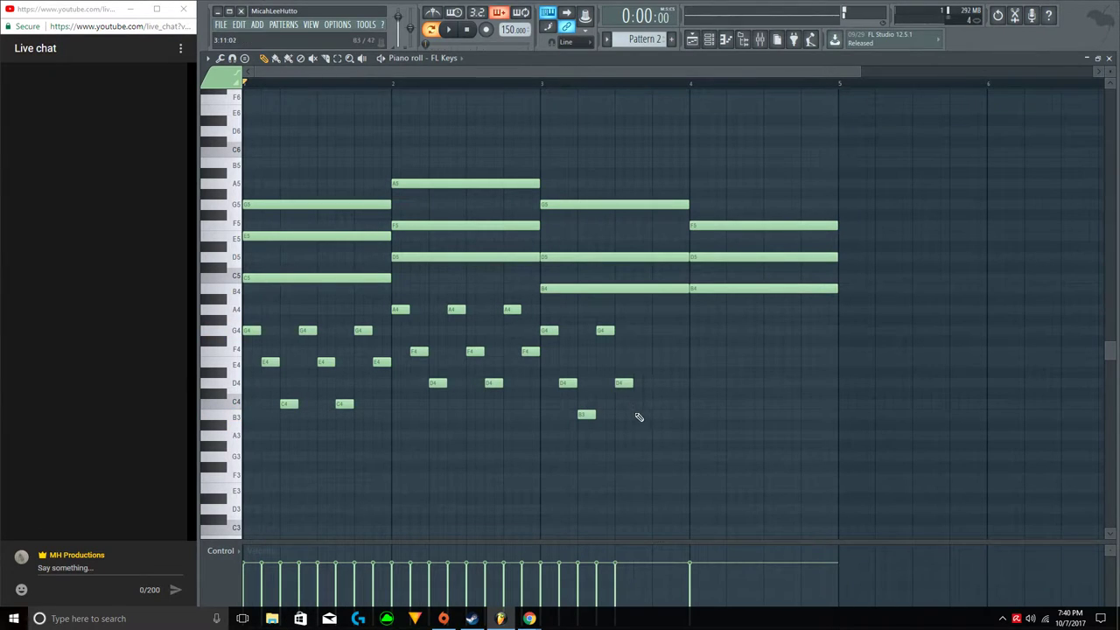
{"action": "left_click", "coordinate": [657, 333]}
{"action": "left_click", "coordinate": [675, 383]}
Draw a repeating F4, D4, B3 eighth-note arpeggio across bar 4 and play the whole pattern.
{"action": "left_click", "coordinate": [696, 351]}
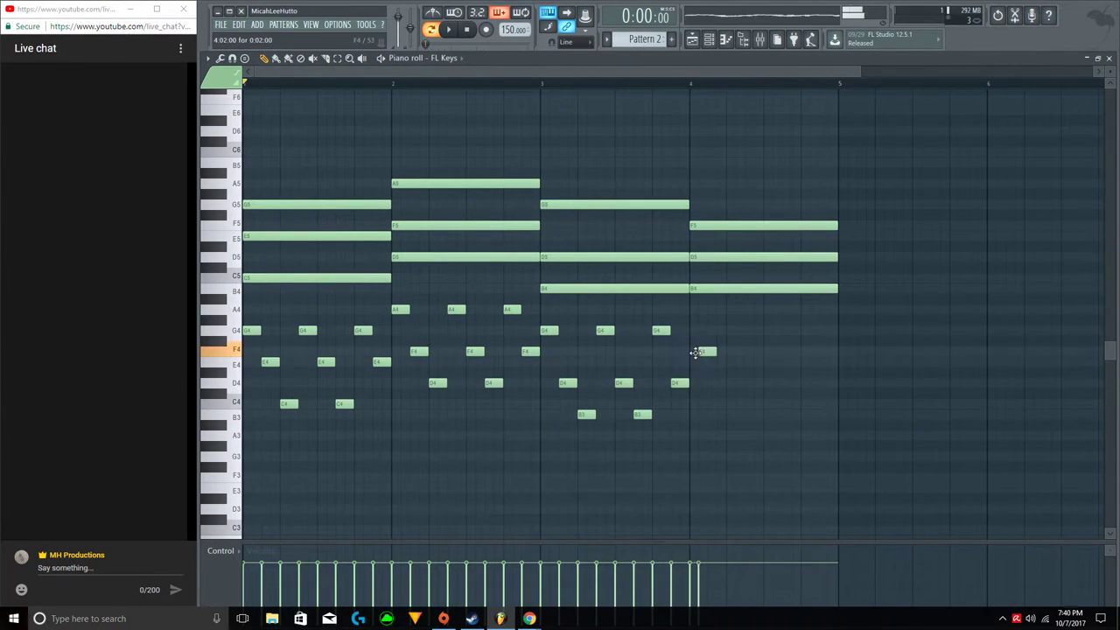
{"action": "left_click", "coordinate": [708, 382]}
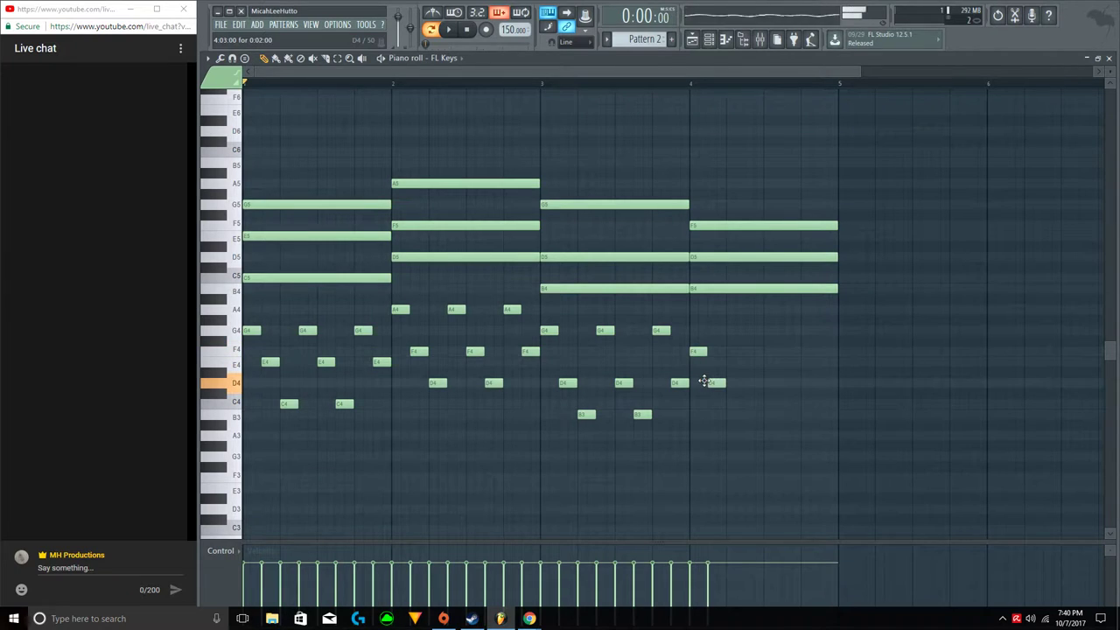
{"action": "left_click", "coordinate": [725, 415]}
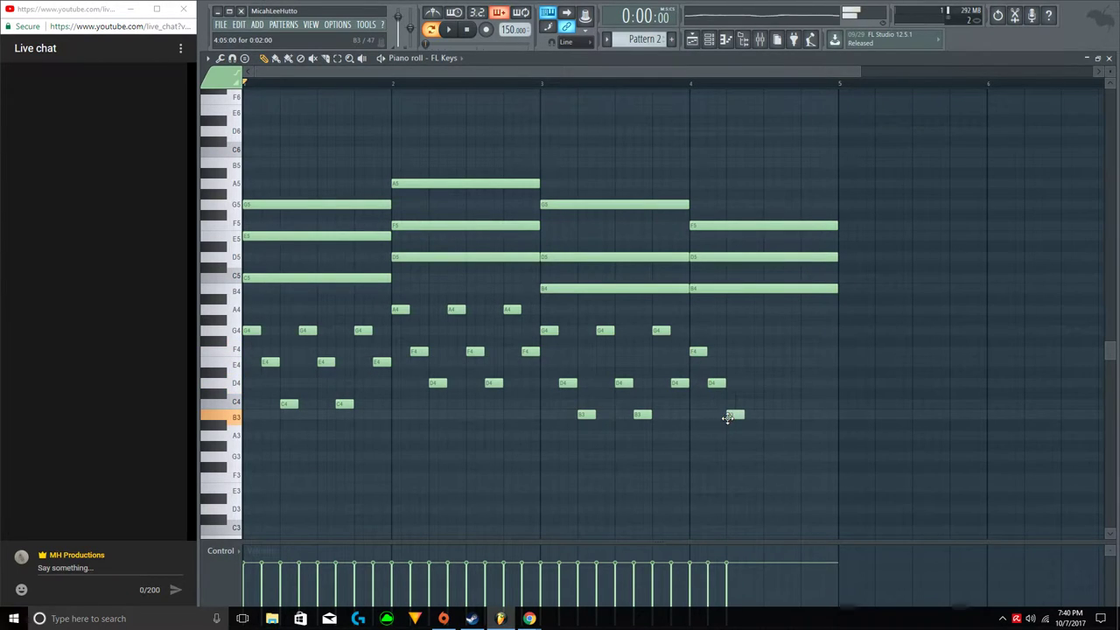
{"action": "left_click", "coordinate": [748, 352]}
{"action": "left_click", "coordinate": [783, 413]}
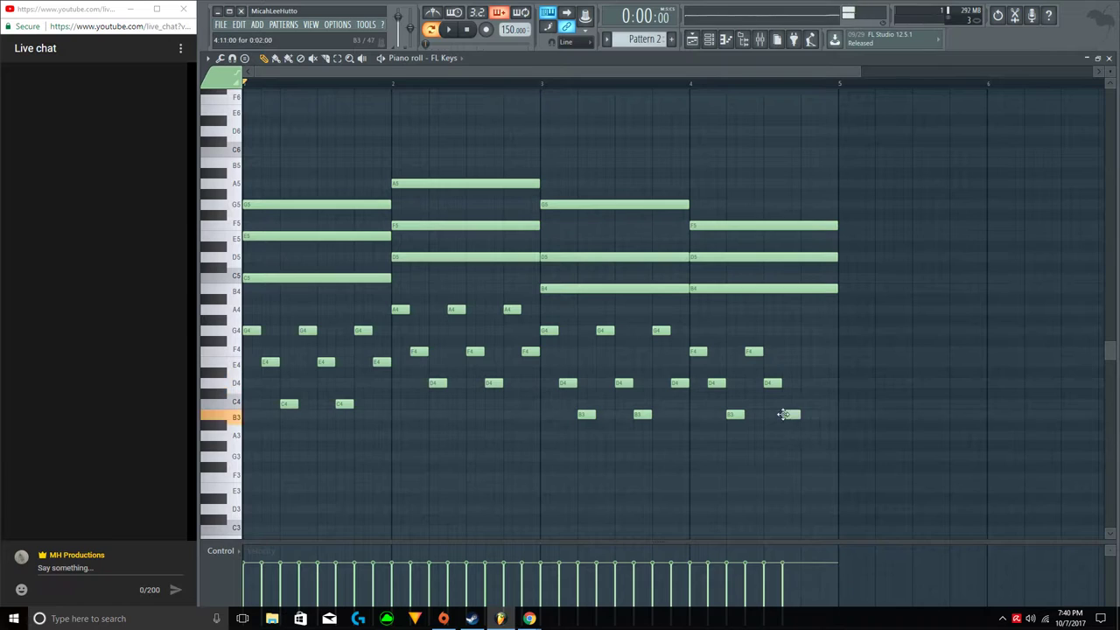
{"action": "left_click", "coordinate": [803, 352]}
{"action": "left_click", "coordinate": [820, 383]}
{"action": "key", "text": "space"}
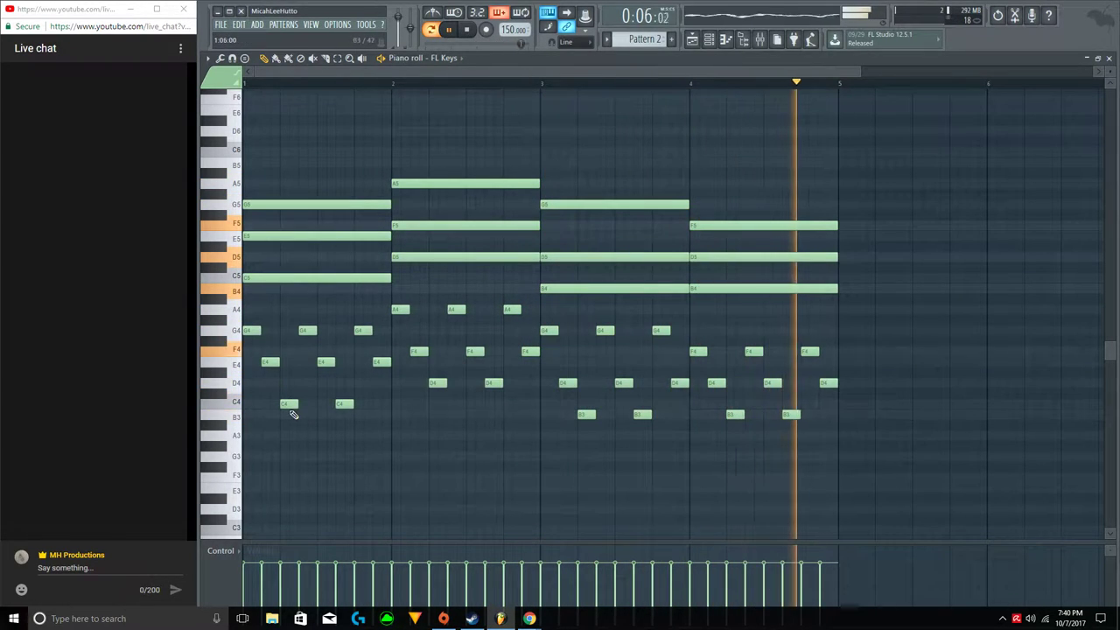
{"action": "key", "text": "space"}
Delete all the eighth-note arpeggio notes below the chords in bars 1 to 4.
{"action": "left_click_drag", "start_coordinate": [262, 430], "coordinate": [560, 315]}
{"action": "key", "text": "Delete"}
{"action": "right_click", "coordinate": [394, 310]}
{"action": "right_click", "coordinate": [456, 309]}
{"action": "right_click", "coordinate": [512, 309]}
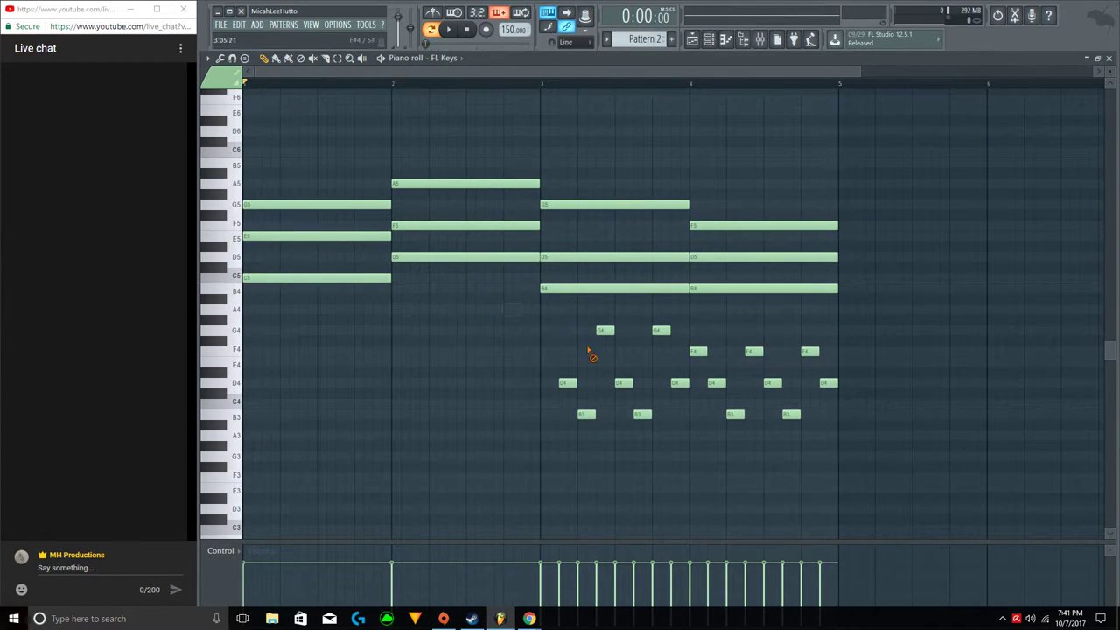
{"action": "left_click_drag", "start_coordinate": [560, 432], "coordinate": [839, 326]}
{"action": "key", "text": "Delete"}
Draw quarter-note arpeggios below the chords: G4, E4, C4, G4 in bar 1 and A4, F4, D4, A4 in bar 2.
{"action": "mouse_move", "coordinate": [236, 368]}
{"action": "left_mouse_down"}
{"action": "mouse_move", "coordinate": [236, 329]}
{"action": "mouse_move", "coordinate": [280, 348]}
{"action": "mouse_move", "coordinate": [317, 403]}
{"action": "left_mouse_up"}
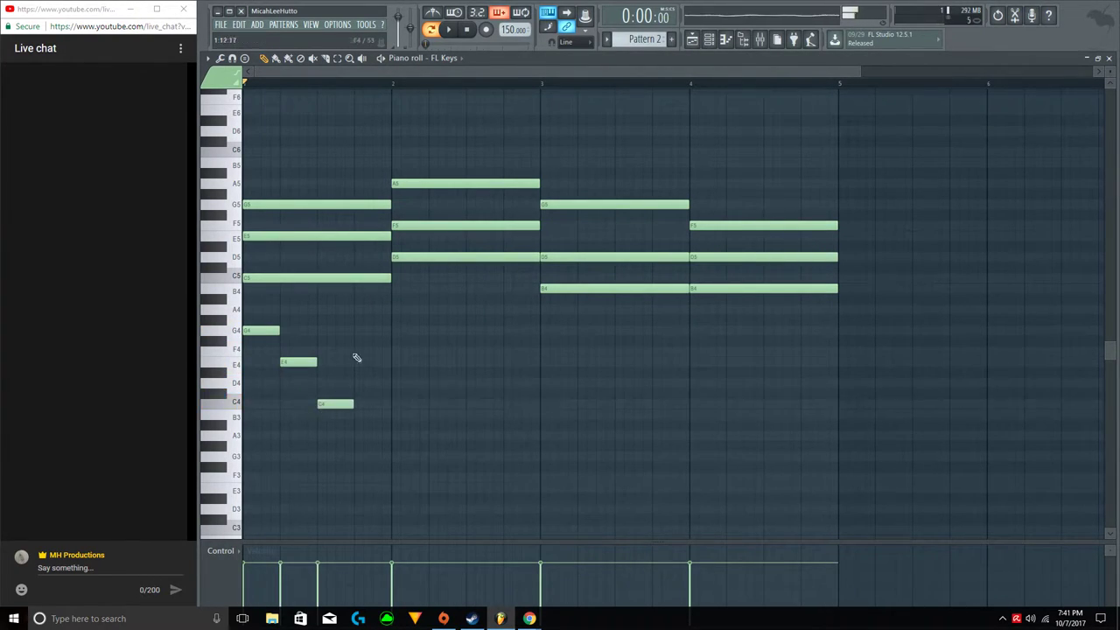
{"action": "left_click", "coordinate": [378, 330]}
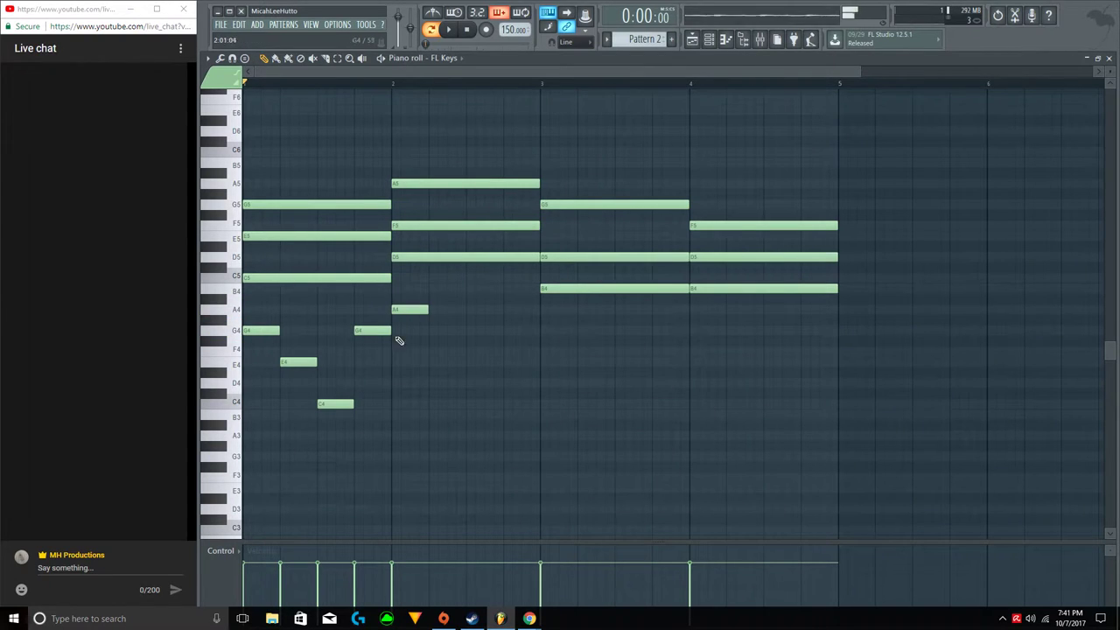
{"action": "left_click_drag", "start_coordinate": [467, 389], "coordinate": [468, 390]}
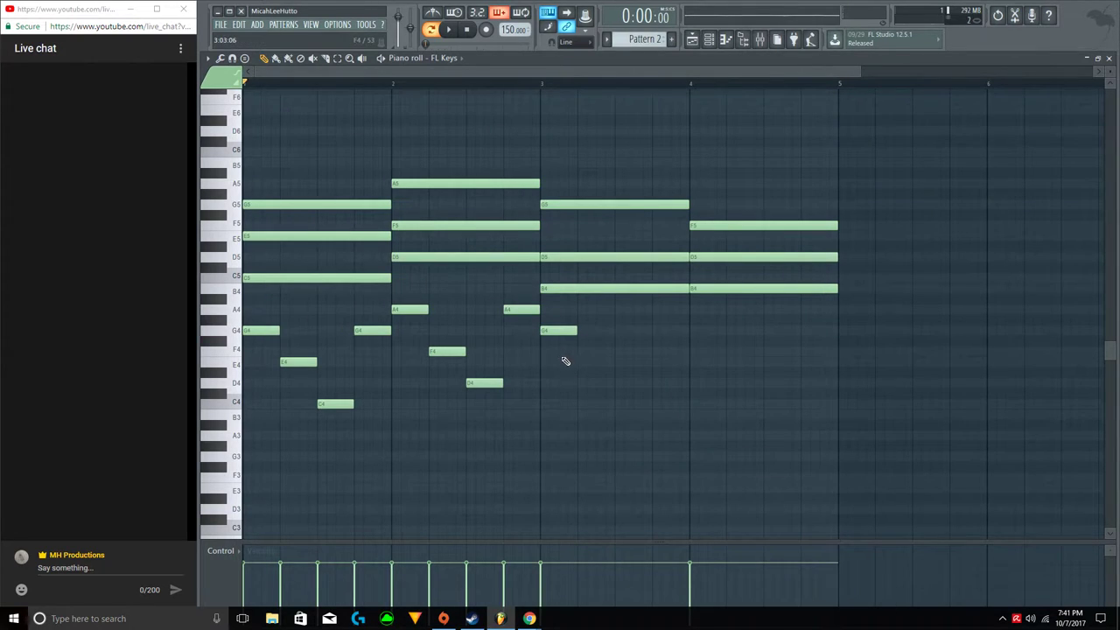
Draw quarter-note arpeggios below the chords: G4, D4, B3, G4 in bar 3 and F4, D4, B3, F4 in bar 4.
{"action": "left_click", "coordinate": [619, 403]}
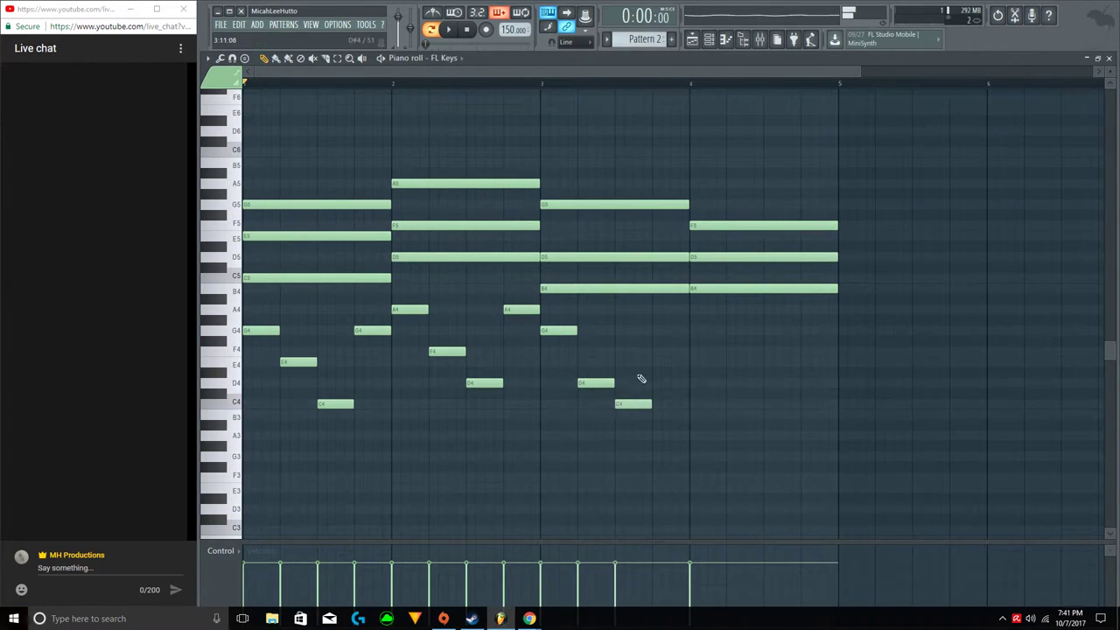
{"action": "left_click", "coordinate": [693, 351]}
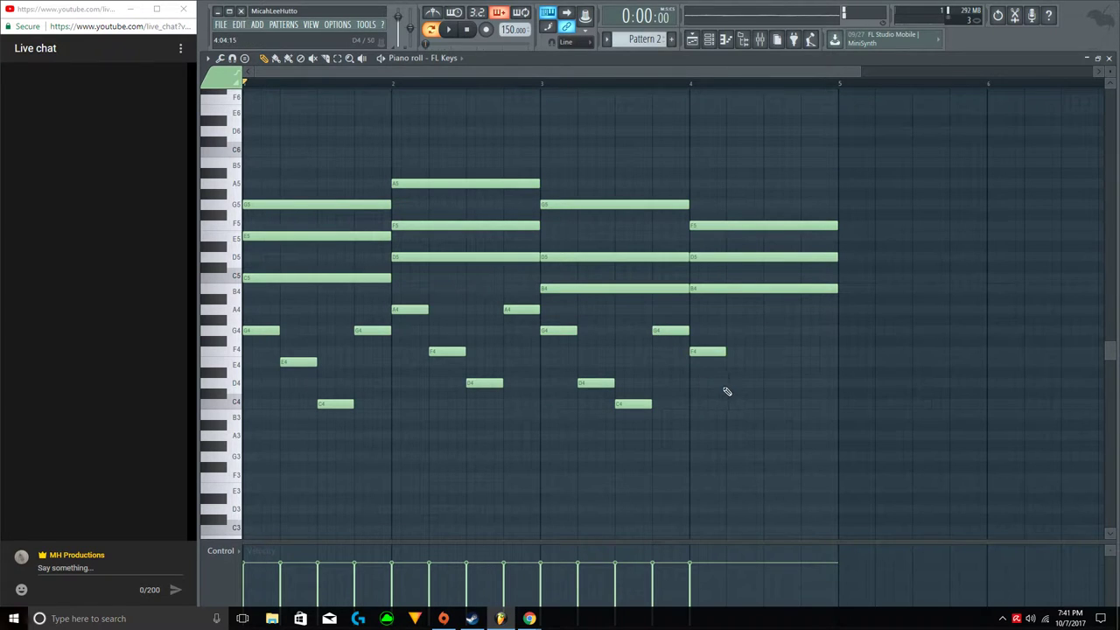
{"action": "left_click", "coordinate": [764, 416]}
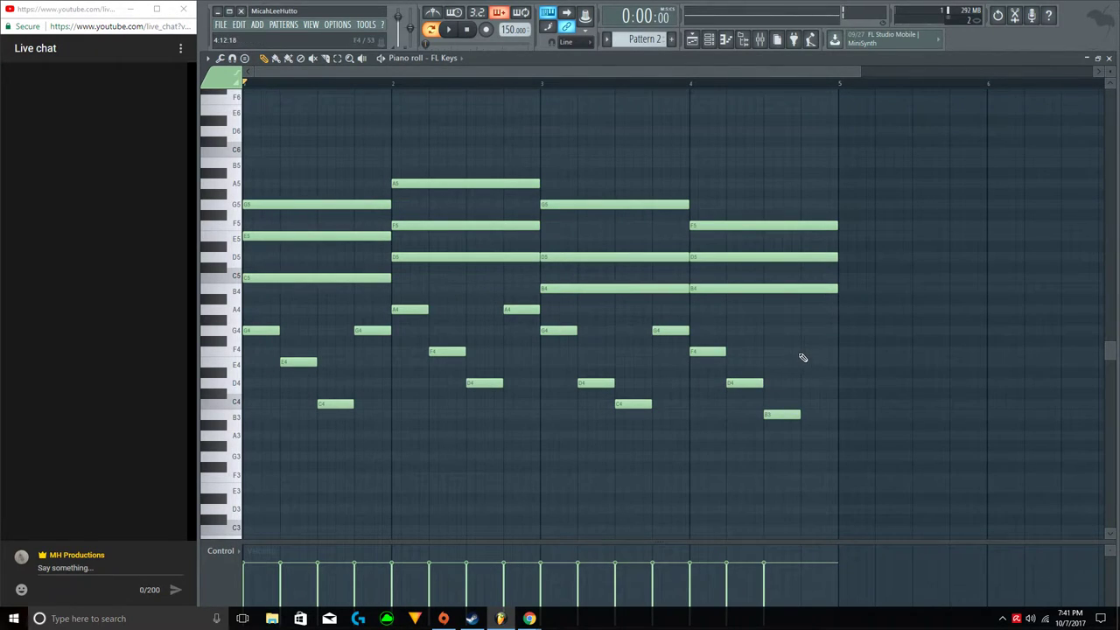
{"action": "left_click", "coordinate": [803, 352]}
{"action": "key", "text": "space"}
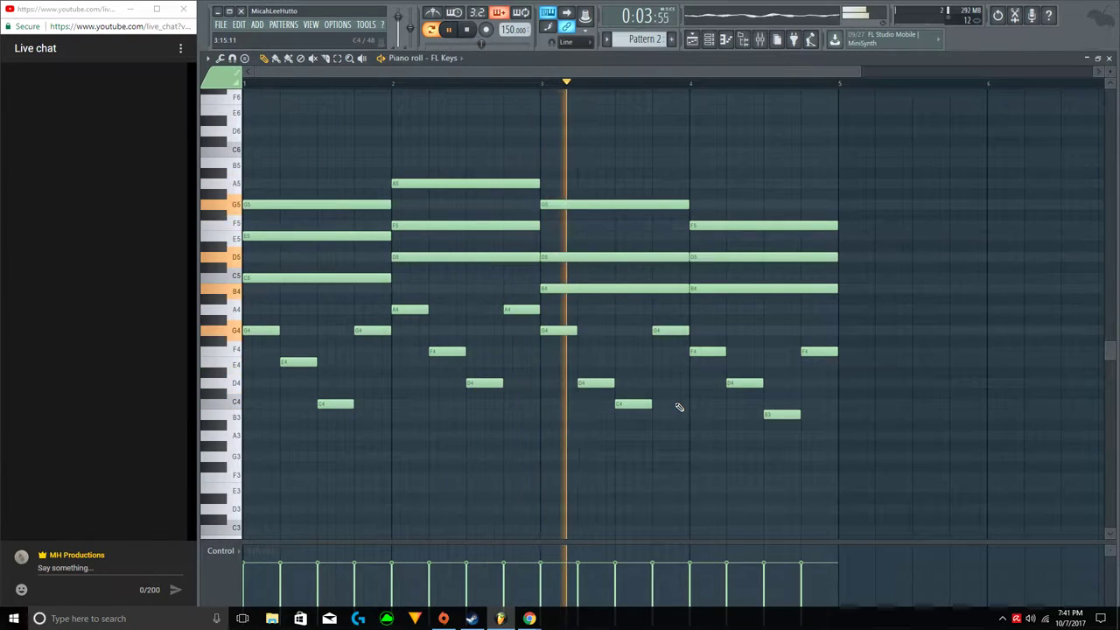
{"action": "left_click_drag", "start_coordinate": [633, 404], "coordinate": [631, 414]}
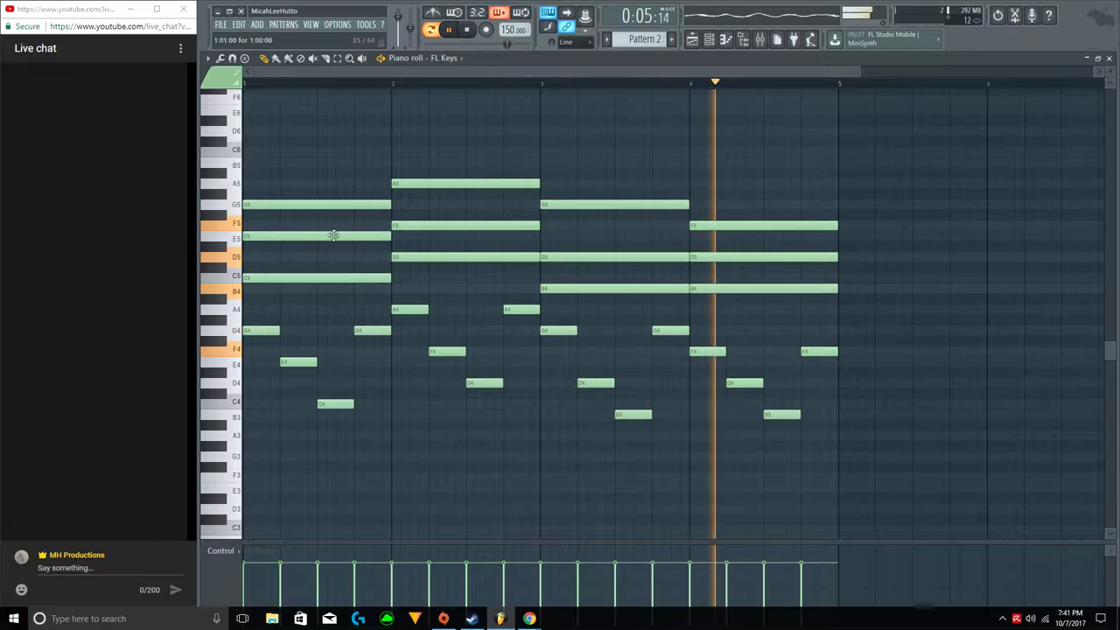
Draw short G6, G6, A6, G6 melody notes above the chord in bar 1 and play them back.
{"action": "scroll", "coordinate": [307, 238], "scroll_direction": "up", "scroll_amount": 4}
{"action": "key", "text": "space"}
{"action": "left_click", "coordinate": [259, 215]}
{"action": "left_click_drag", "start_coordinate": [257, 216], "coordinate": [180, 178]}
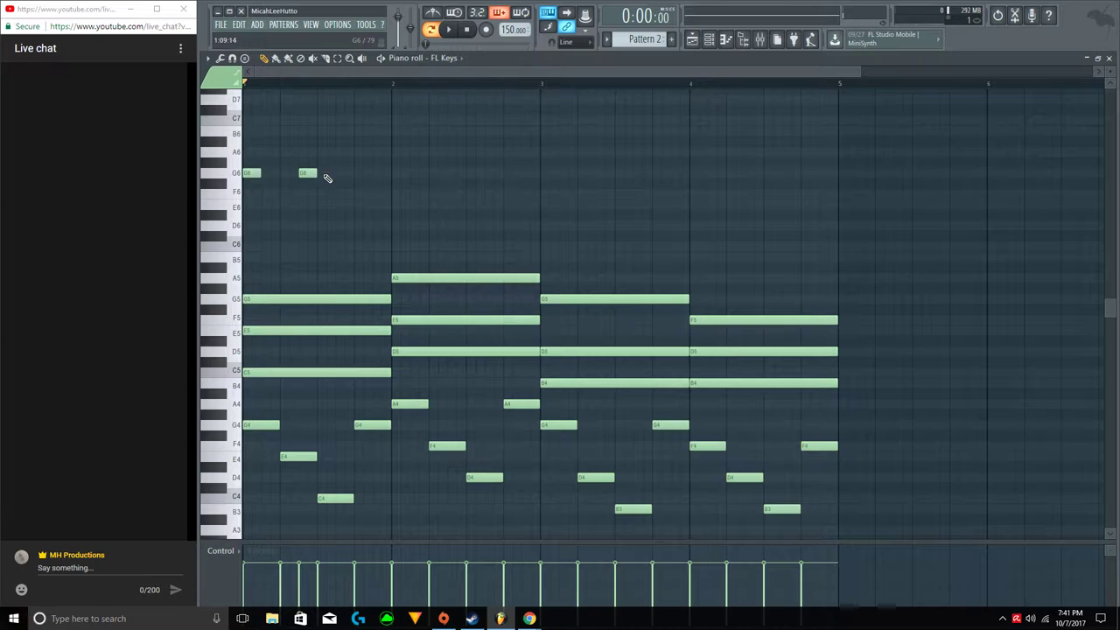
{"action": "left_click", "coordinate": [324, 152]}
{"action": "key", "text": "space"}
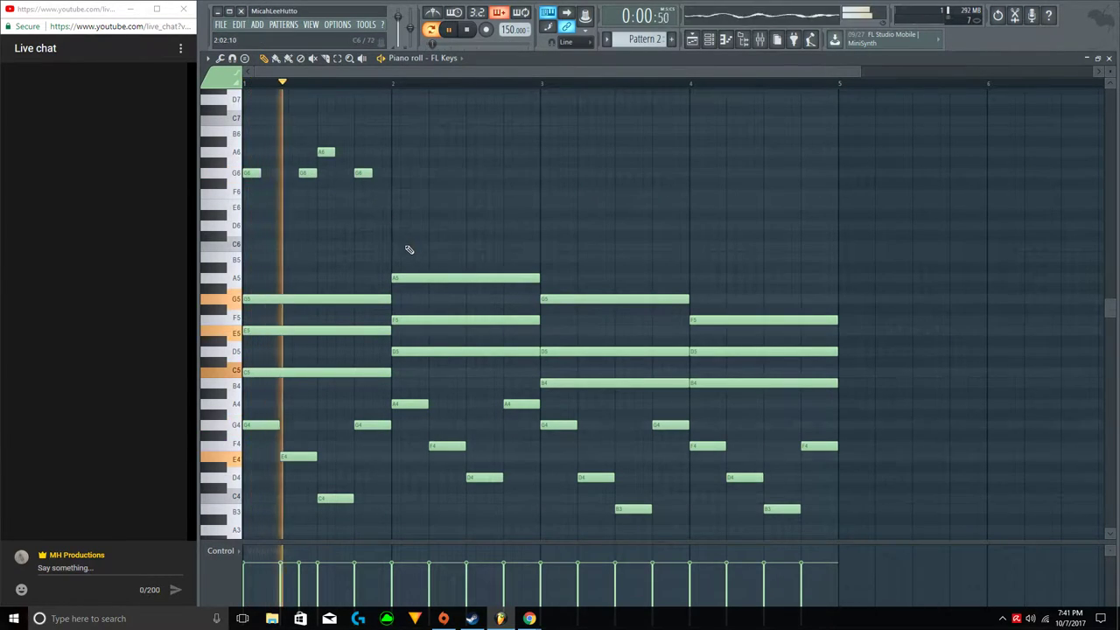
Stop playback and delete the short melody notes that follow the first G6 in bar 1.
{"action": "key", "text": "space"}
{"action": "right_click", "coordinate": [361, 175]}
{"action": "right_click", "coordinate": [325, 152]}
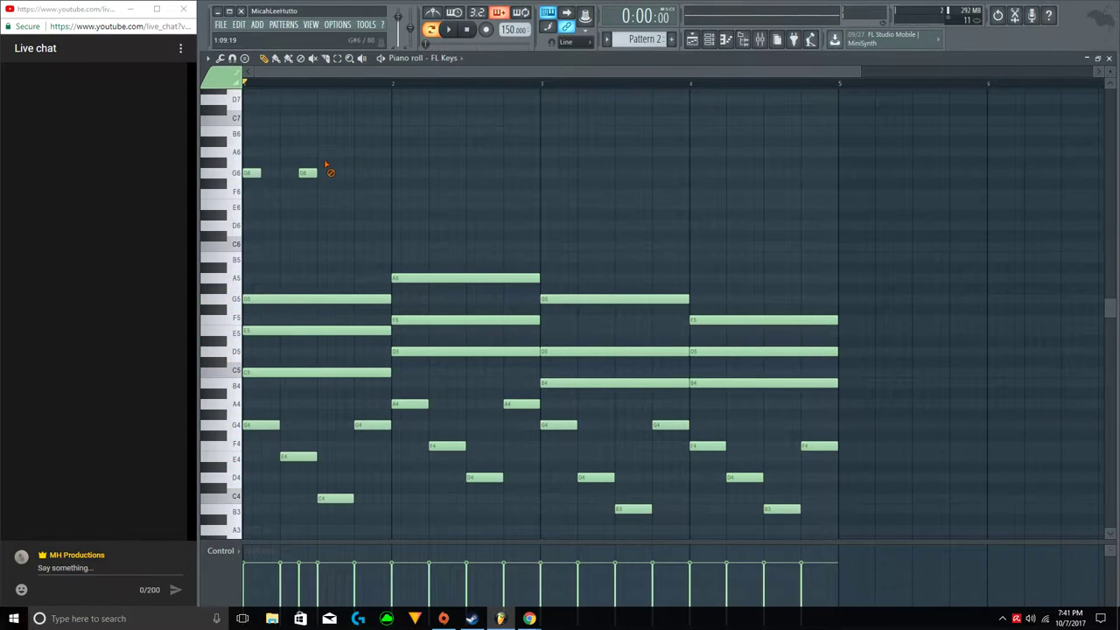
{"action": "left_click", "coordinate": [279, 175]}
{"action": "right_click", "coordinate": [281, 177]}
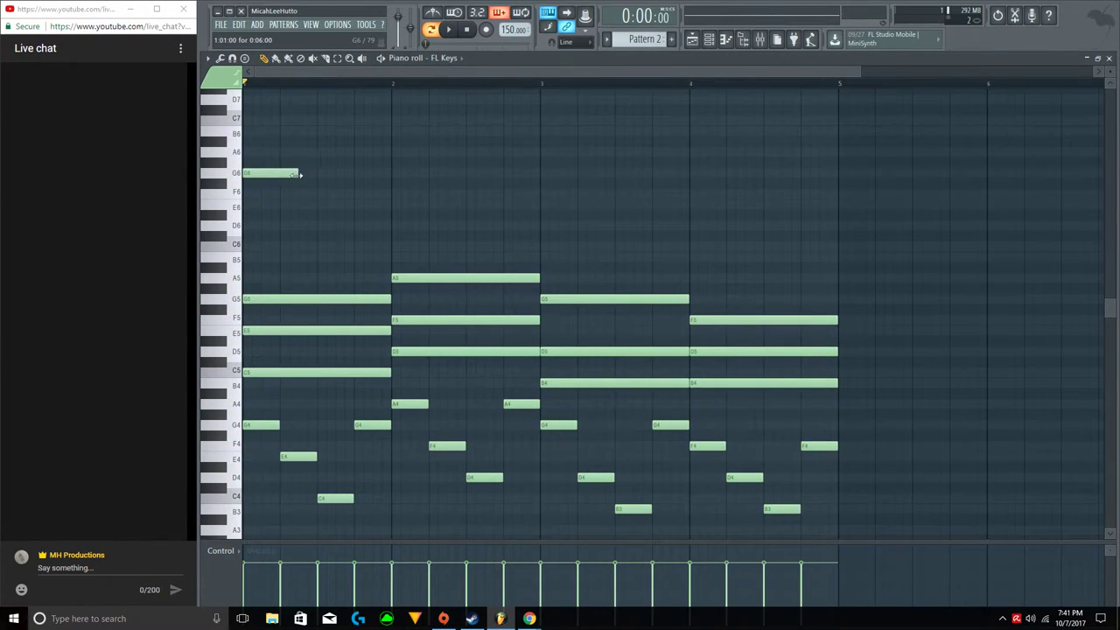
Lengthen the G6 melody note to cover the first three beats of bar 1, auditioning it against the chords.
{"action": "key", "text": "space"}
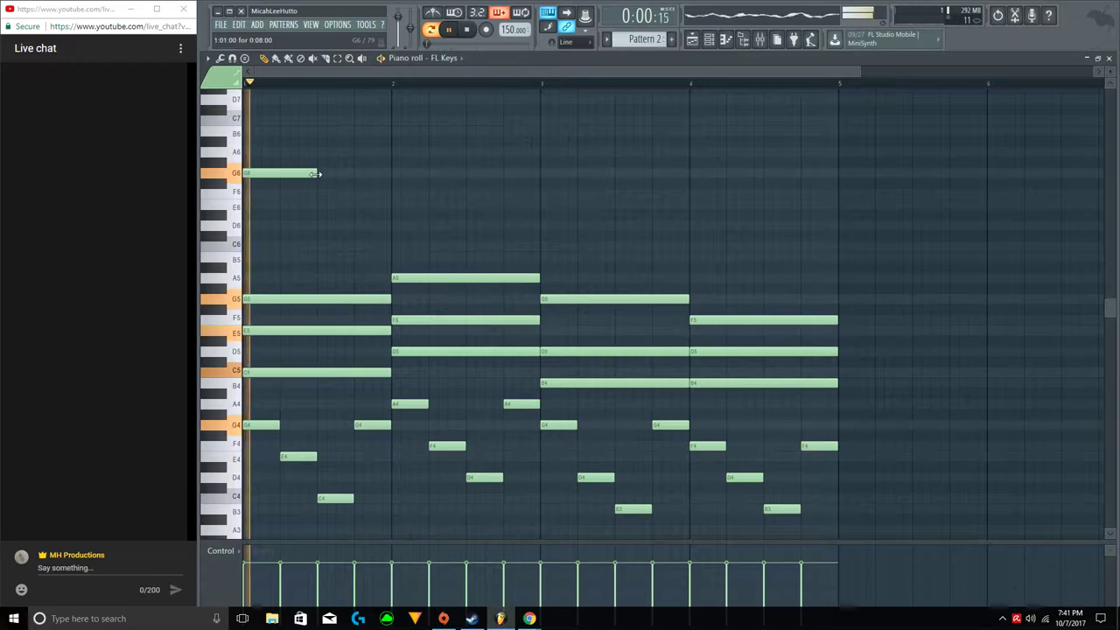
{"action": "key", "text": "space"}
{"action": "key", "text": "space"}
{"action": "left_click_drag", "start_coordinate": [313, 173], "coordinate": [349, 173]}
{"action": "key", "text": "space"}
{"action": "key", "text": "space"}
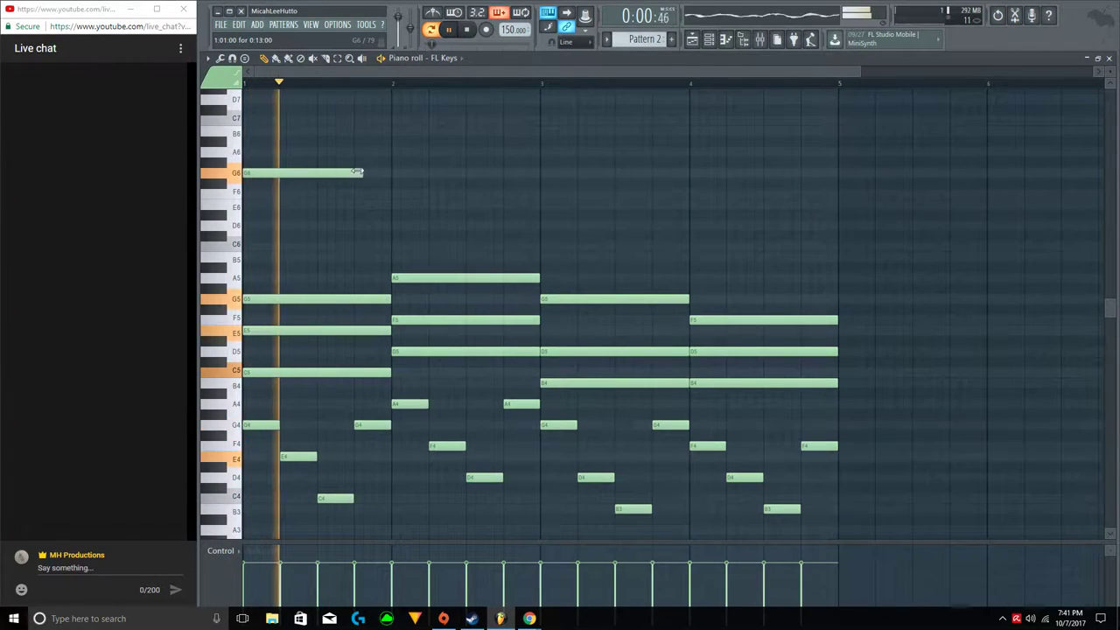
{"action": "key", "text": "space"}
Continue the melody with a quarter-note F6 ending bar 1, then an eighth-note E6 and a D6 filling bar 2, and audition it.
{"action": "left_click", "coordinate": [384, 192]}
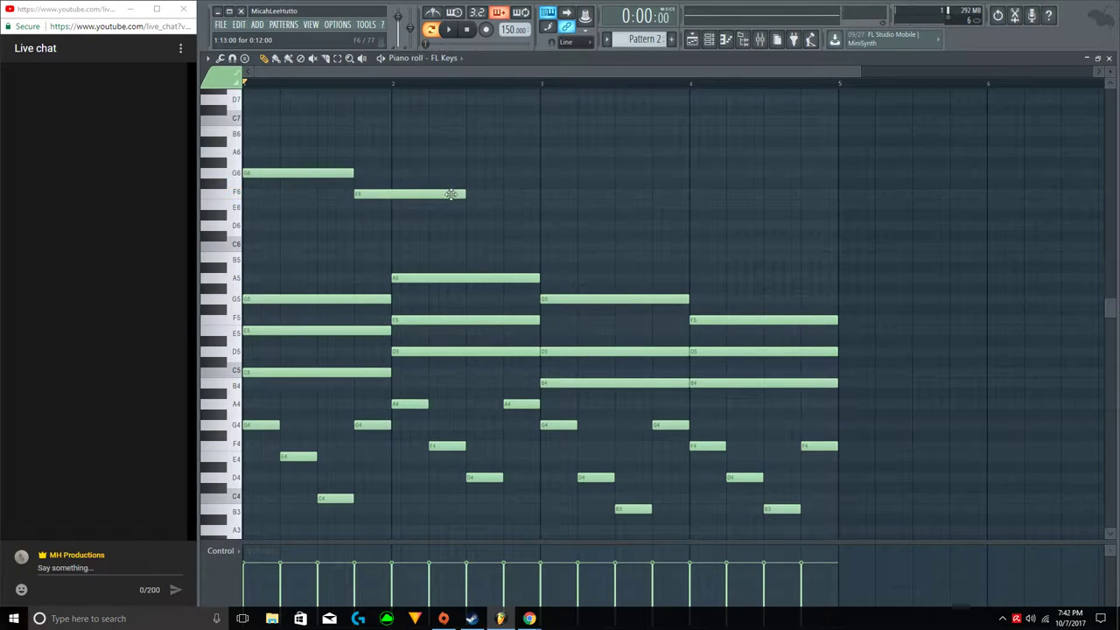
{"action": "left_click_drag", "start_coordinate": [462, 195], "coordinate": [395, 206]}
{"action": "left_click", "coordinate": [398, 205]}
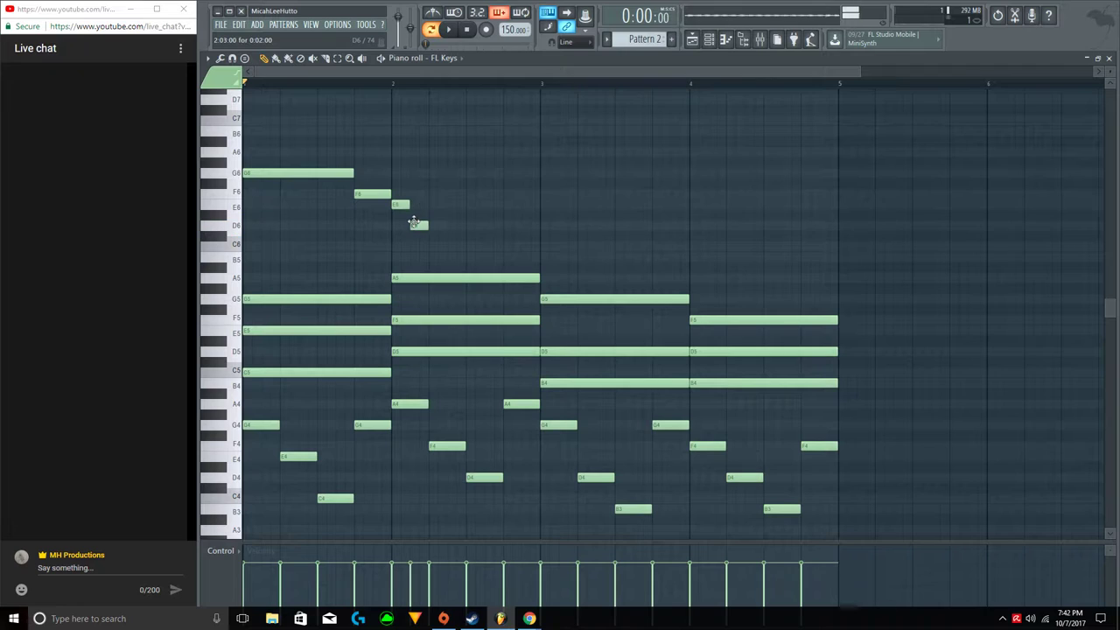
{"action": "left_click_drag", "start_coordinate": [483, 228], "coordinate": [539, 227]}
{"action": "key", "text": "space"}
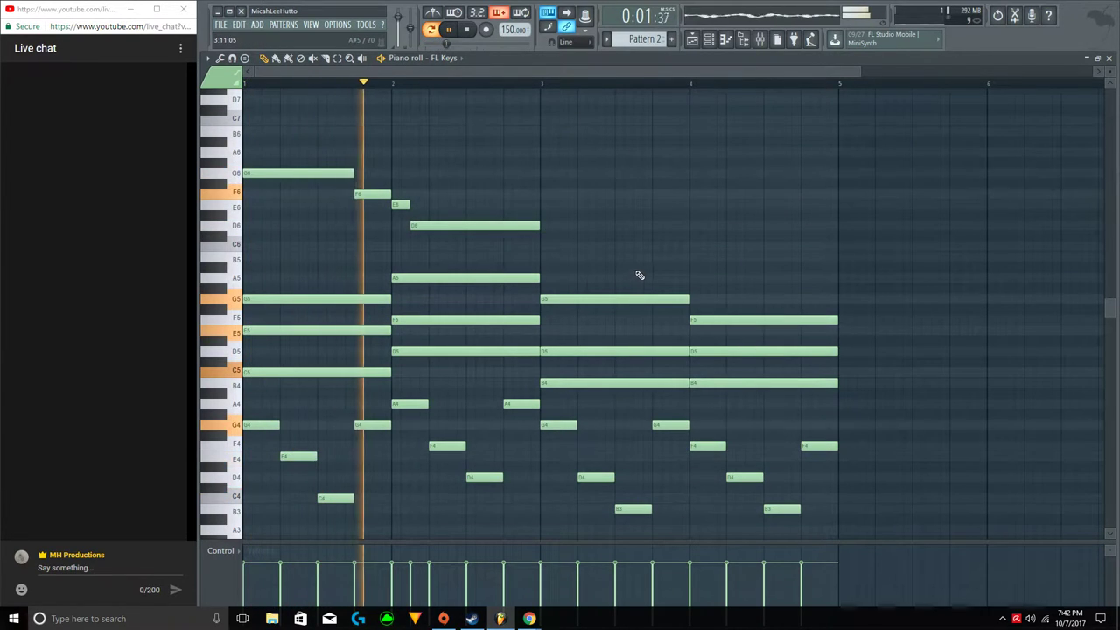
{"action": "key", "text": "space"}
Draw a three-beat E6 and one-beat F6 in bar 3, a one-beat C6 and three-beat D6 in bar 4, and play the melody.
{"action": "left_click", "coordinate": [541, 207]}
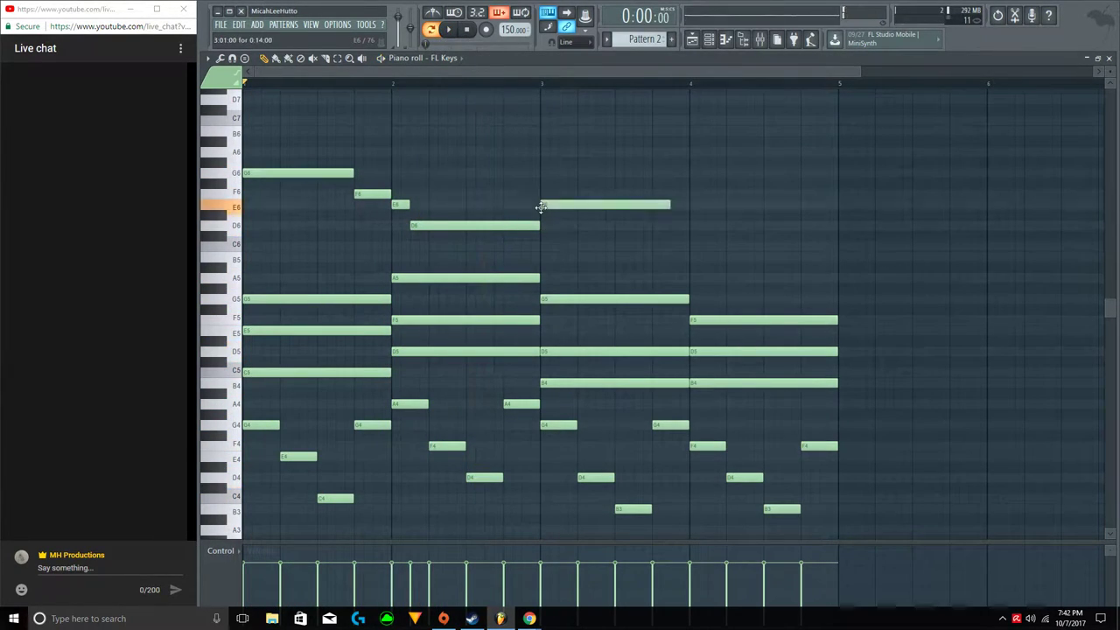
{"action": "left_click", "coordinate": [654, 194]}
{"action": "left_click_drag", "start_coordinate": [762, 195], "coordinate": [663, 213]}
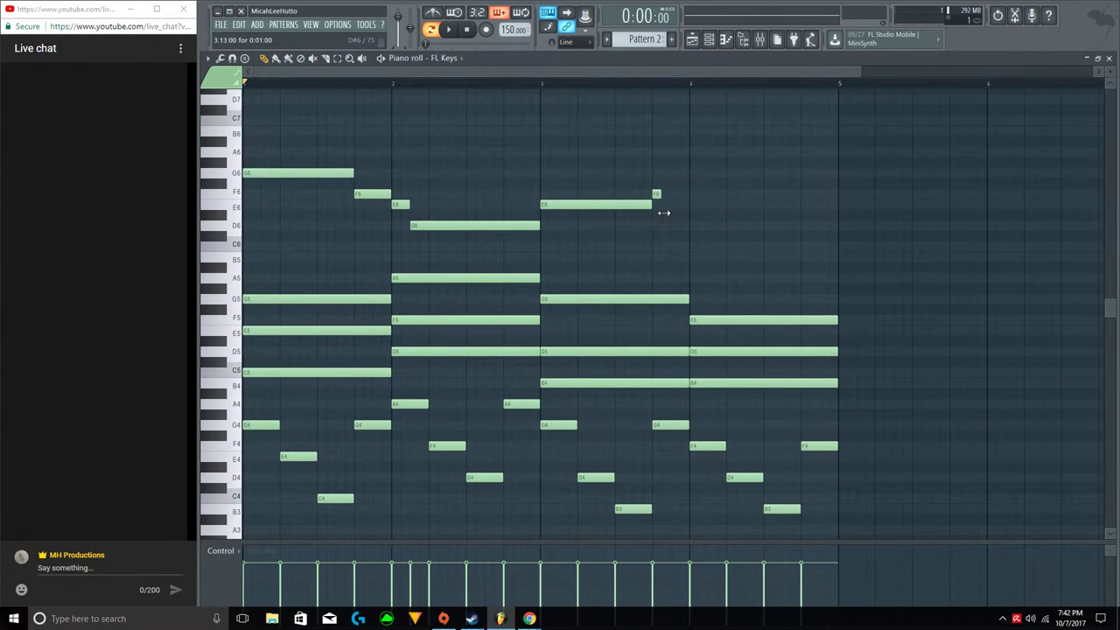
{"action": "left_click", "coordinate": [692, 247]}
{"action": "key", "text": "space"}
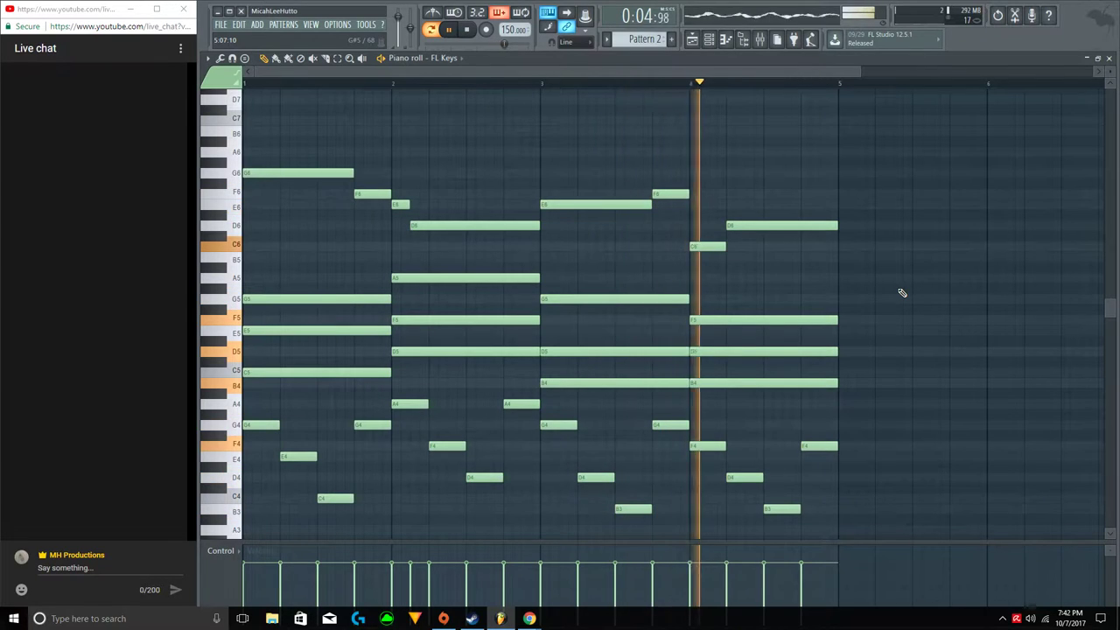
Raise the last melody note of bar 3 to G6 and the first melody note of bar 4 to F6 during playback.
{"action": "left_click", "coordinate": [862, 287]}
{"action": "right_click", "coordinate": [862, 287]}
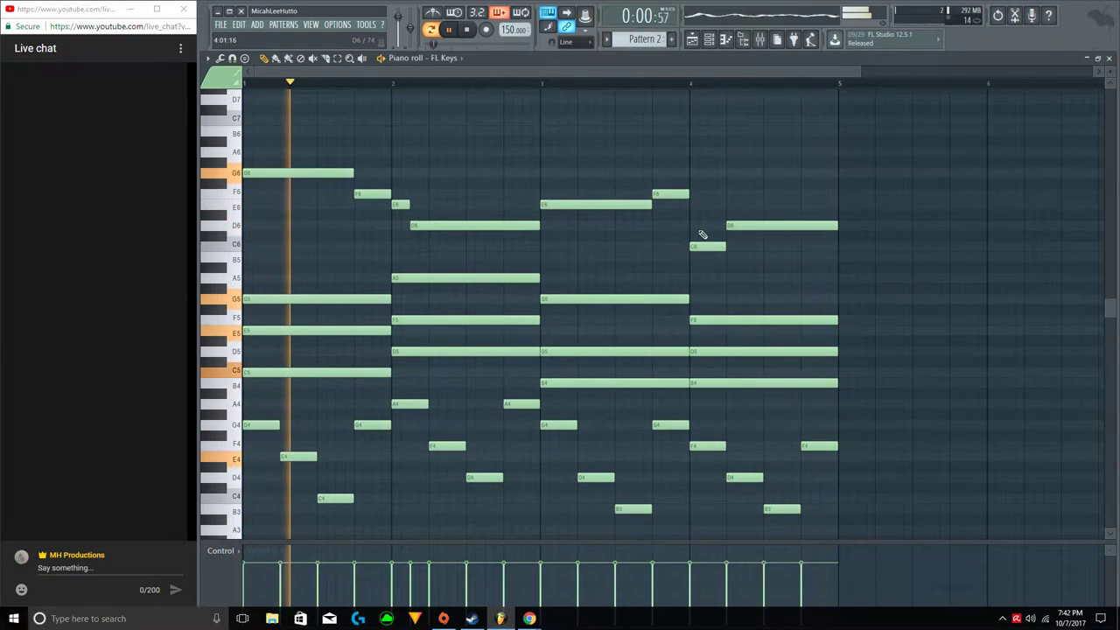
{"action": "left_click_drag", "start_coordinate": [703, 245], "coordinate": [671, 168]}
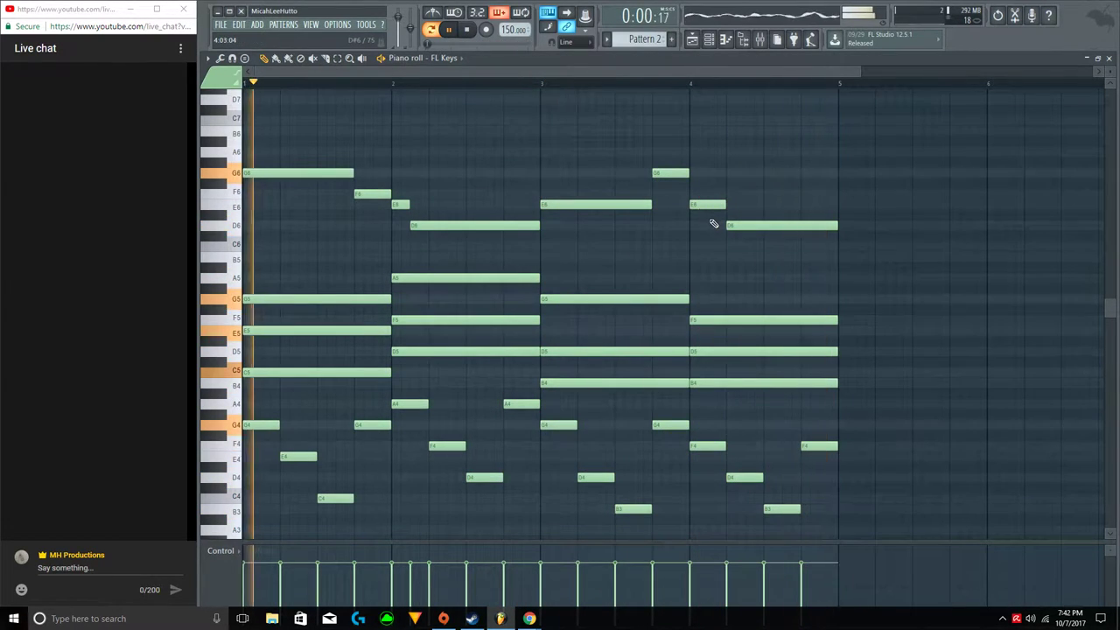
{"action": "mouse_move", "coordinate": [700, 208]}
{"action": "left_mouse_down"}
{"action": "mouse_move", "coordinate": [700, 220]}
{"action": "mouse_move", "coordinate": [705, 193]}
{"action": "left_mouse_up"}
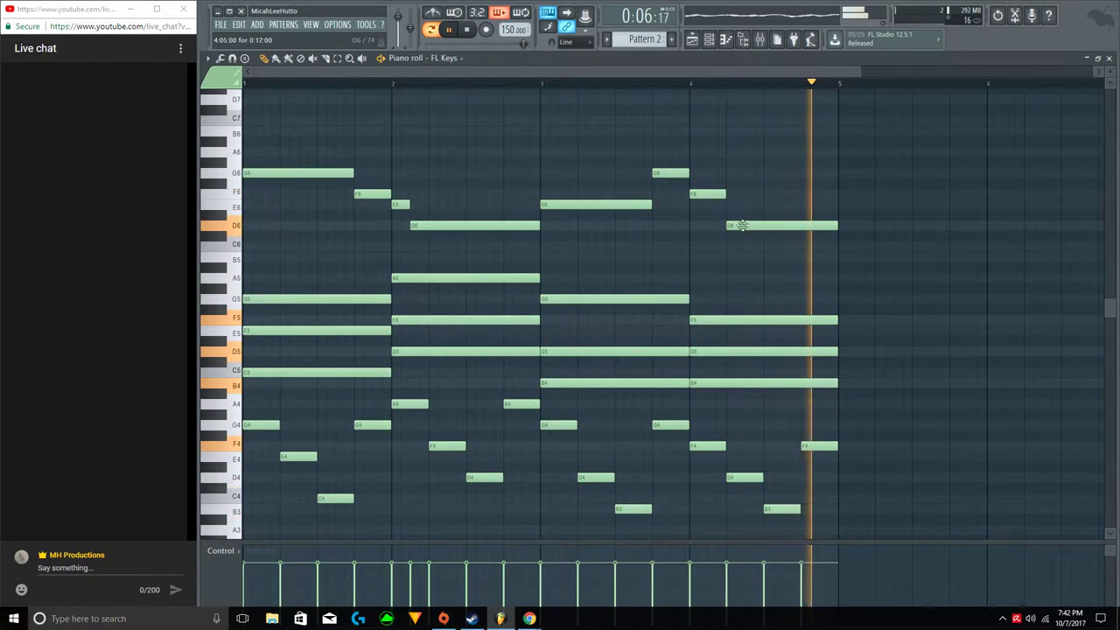
Close the piano roll to return to the playlist and stop playback.
{"action": "left_click", "coordinate": [1110, 59]}
{"action": "left_click", "coordinate": [710, 291]}
{"action": "right_click", "coordinate": [712, 292]}
{"action": "key", "text": "space"}
Switch to Pattern 1 and delete all the pattern clips from Track 1 of the playlist.
{"action": "left_click_drag", "start_coordinate": [641, 39], "coordinate": [313, 106]}
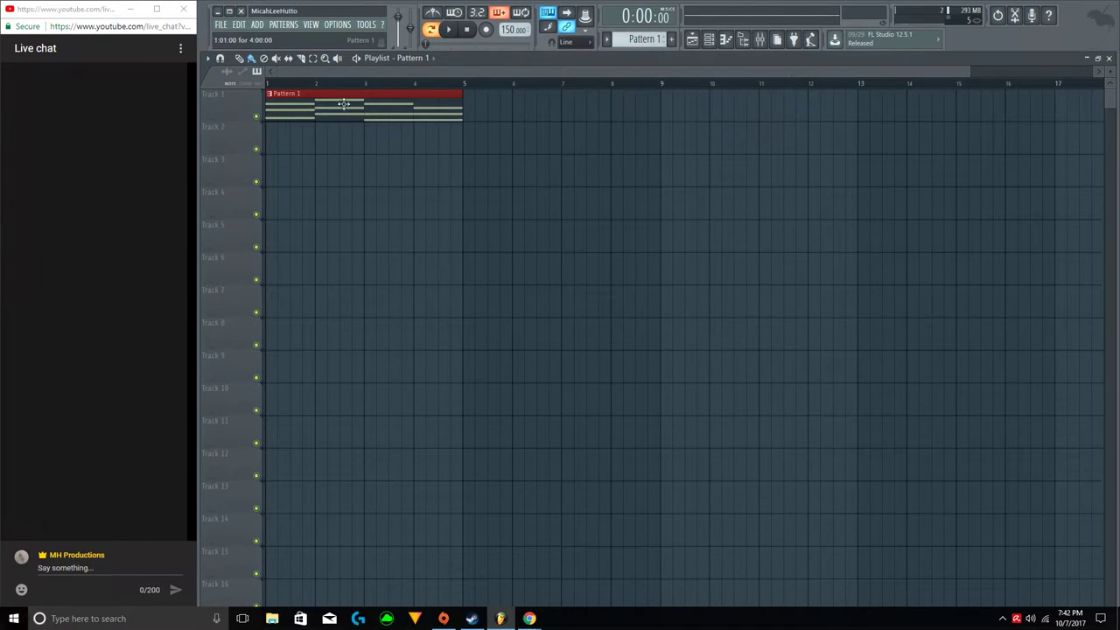
{"action": "scroll", "coordinate": [404, 93], "scroll_direction": "down", "scroll_amount": 1}
{"action": "left_click_drag", "start_coordinate": [641, 47], "coordinate": [641, 41]}
{"action": "left_click", "coordinate": [498, 113]}
{"action": "left_click_drag", "start_coordinate": [544, 114], "coordinate": [477, 117]}
{"action": "right_click", "coordinate": [423, 114]}
{"action": "right_click", "coordinate": [532, 101]}
Show the channel rack, select an empty pattern and replace the FL Keys channel with Sytrus.
{"action": "left_click", "coordinate": [707, 42]}
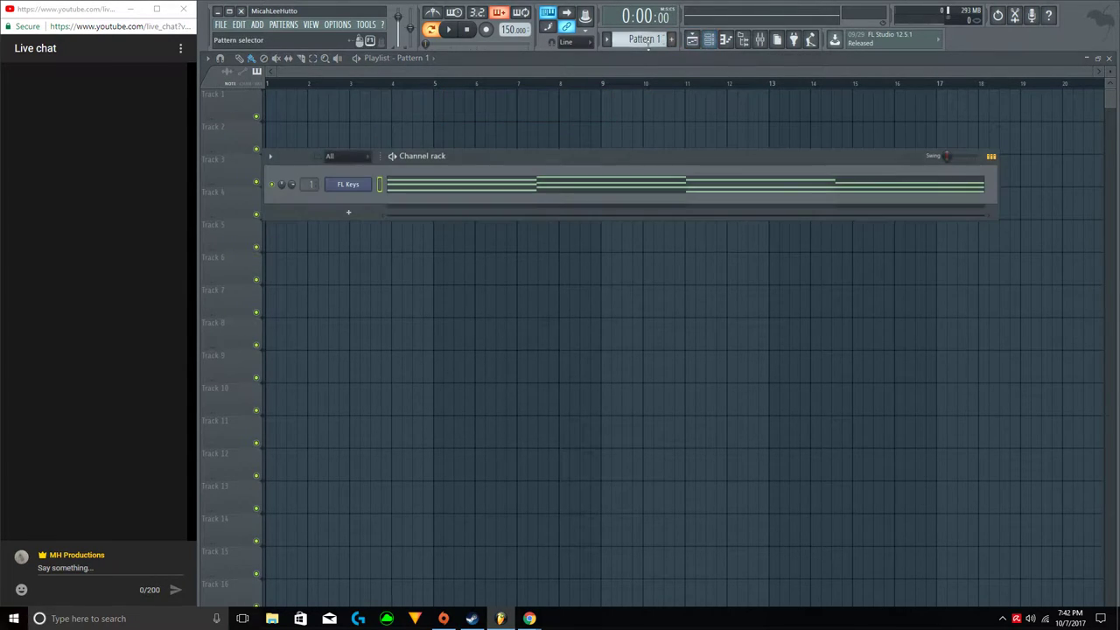
{"action": "mouse_move", "coordinate": [646, 41]}
{"action": "left_mouse_down"}
{"action": "mouse_move", "coordinate": [670, 19]}
{"action": "mouse_move", "coordinate": [650, 35]}
{"action": "left_mouse_up"}
{"action": "right_click", "coordinate": [369, 184]}
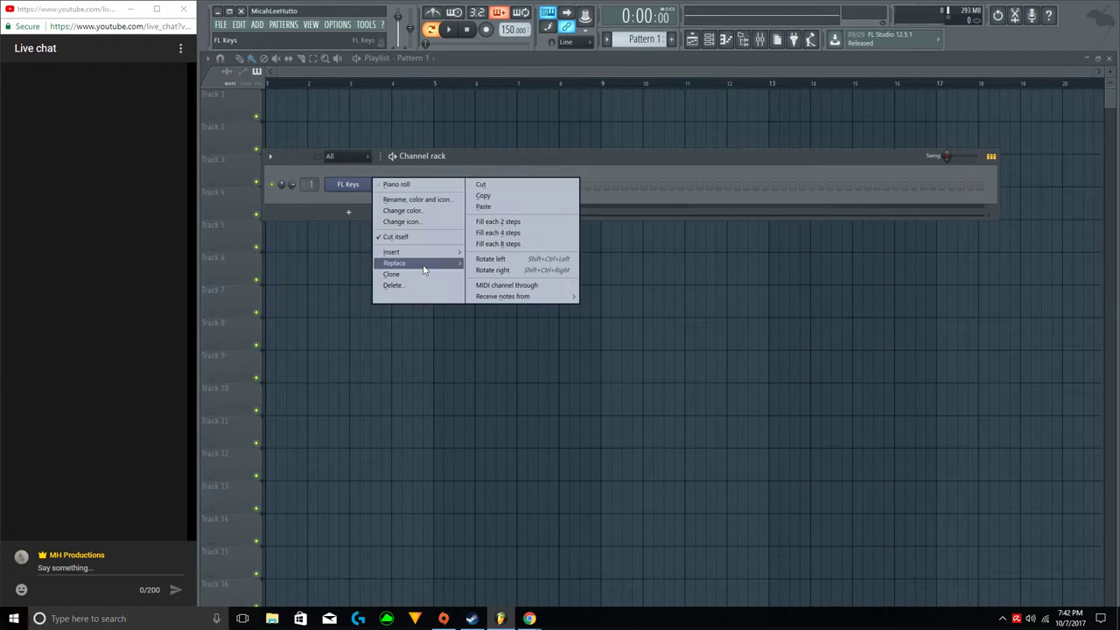
{"action": "mouse_move", "coordinate": [411, 263]}
{"action": "left_click", "coordinate": [484, 536]}
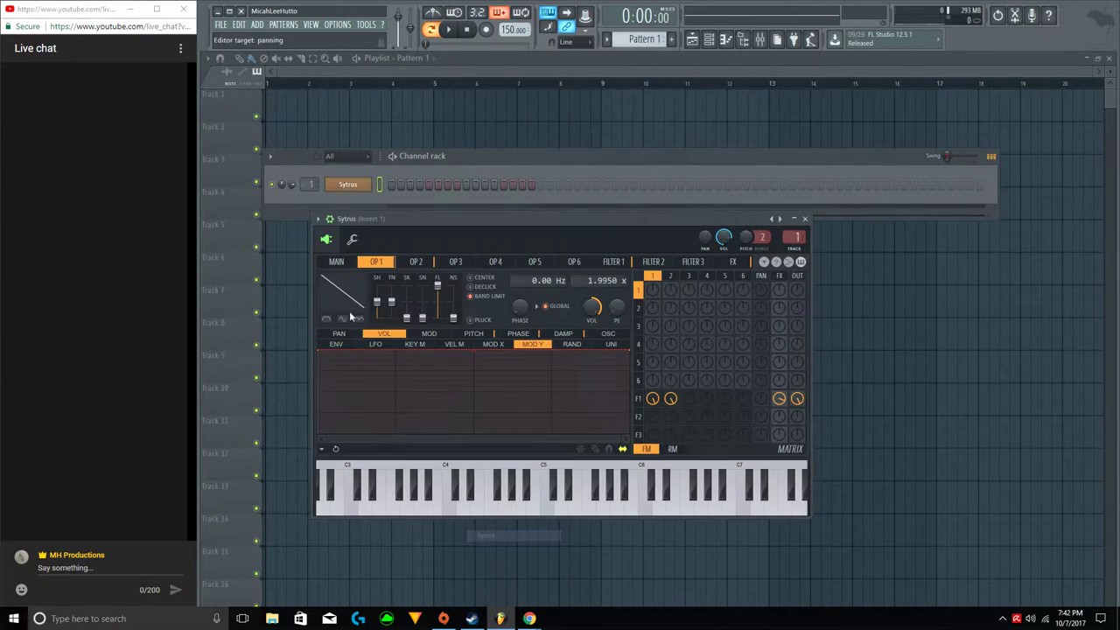
Load the screamer preset into Sytrus and audition a note.
{"action": "left_click", "coordinate": [319, 219]}
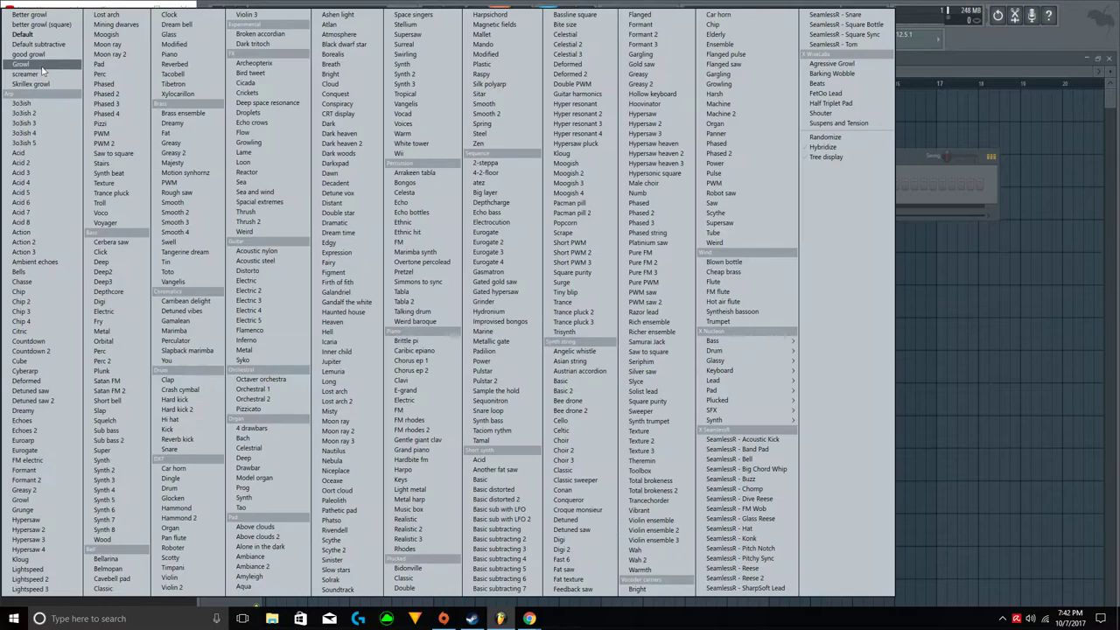
{"action": "left_click", "coordinate": [42, 77]}
{"action": "key", "text": "x"}
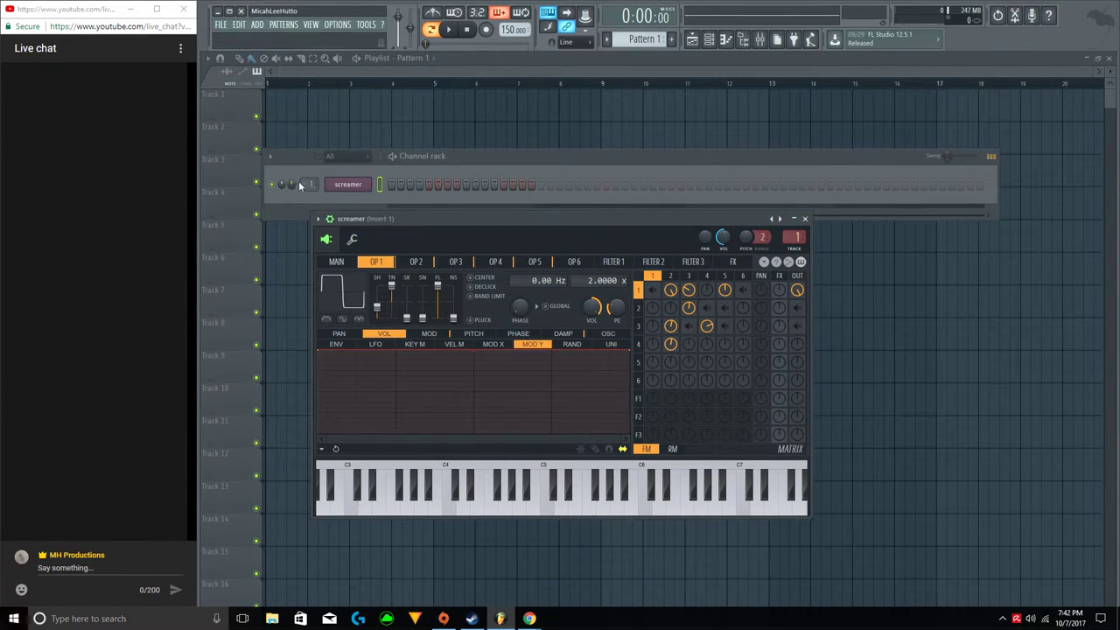
Open the screamer channel's mixer insert and add Fruity parametric EQ 2 in slot 1 with a low cut on band 1.
{"action": "left_click", "coordinate": [322, 230]}
{"action": "left_click", "coordinate": [471, 266]}
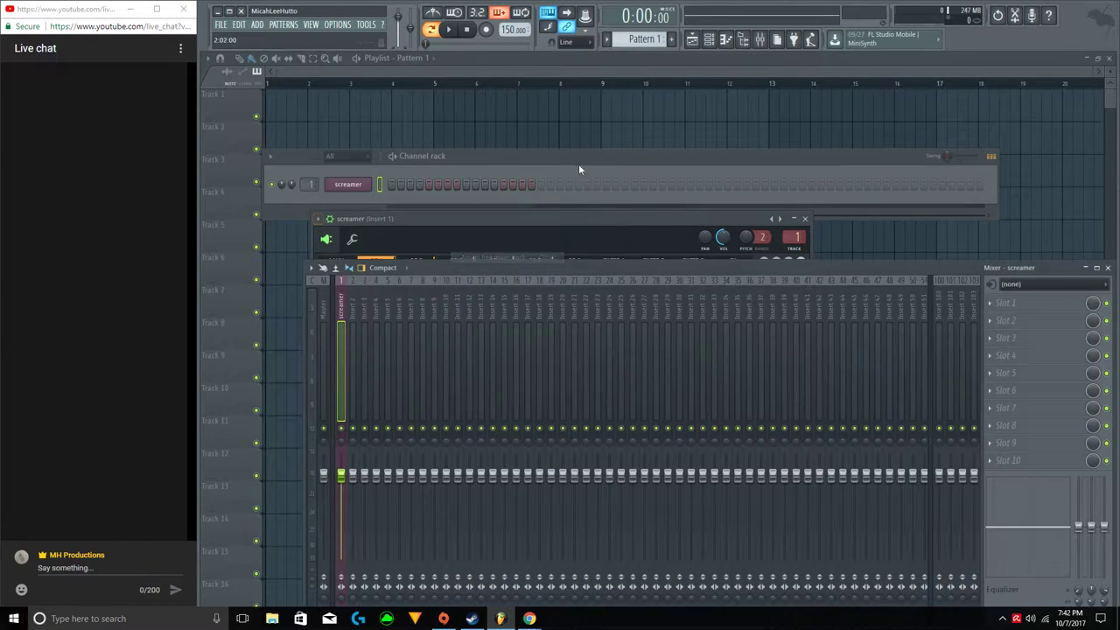
{"action": "left_click", "coordinate": [1009, 322]}
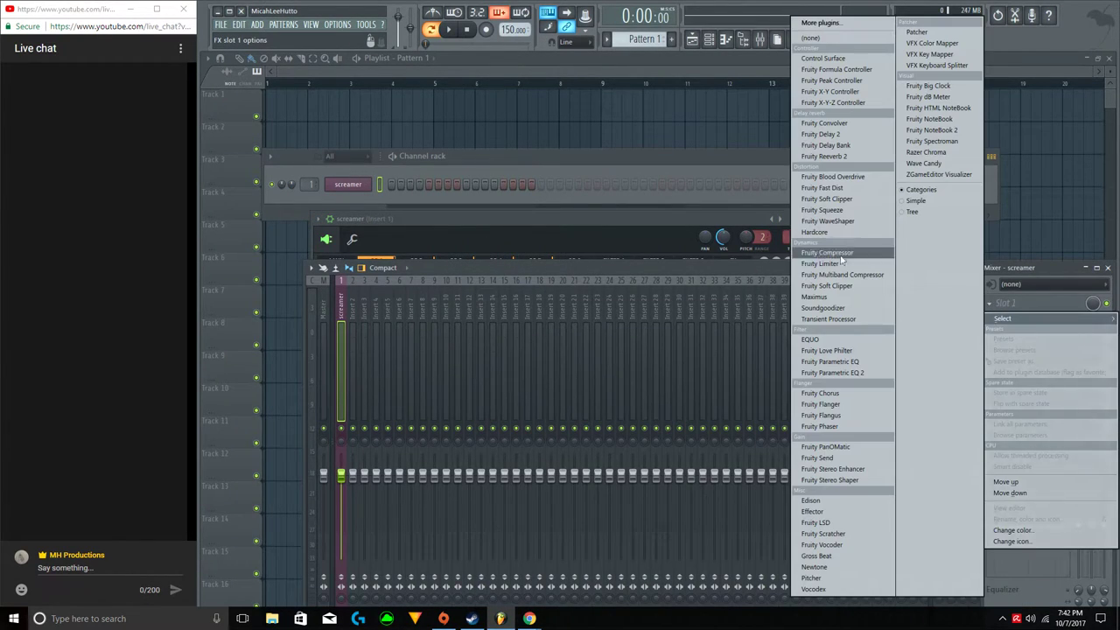
{"action": "left_click", "coordinate": [826, 362]}
{"action": "scroll", "coordinate": [543, 204], "scroll_direction": "down", "scroll_amount": 3}
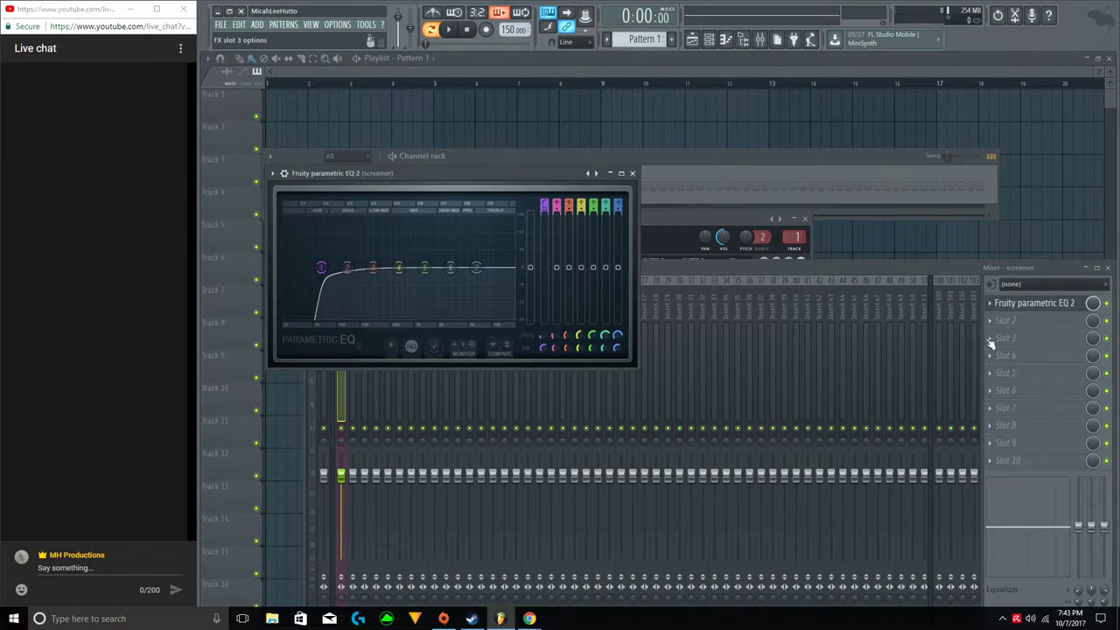
Add Fruity Vocoder to slot 2 of the screamer insert.
{"action": "left_click", "coordinate": [991, 323]}
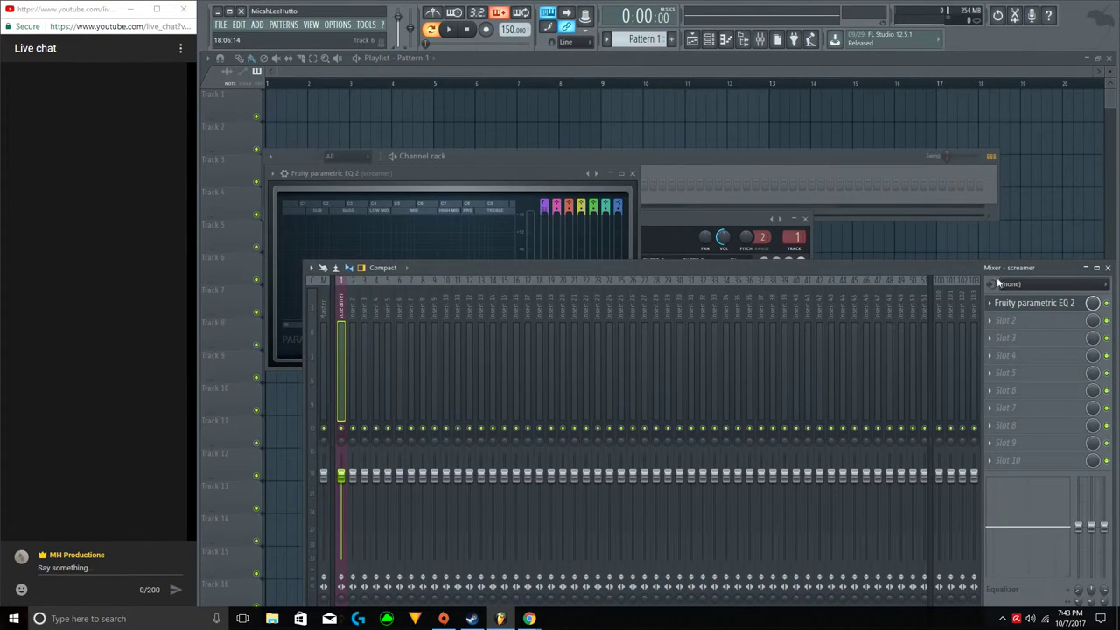
{"action": "left_click", "coordinate": [997, 322]}
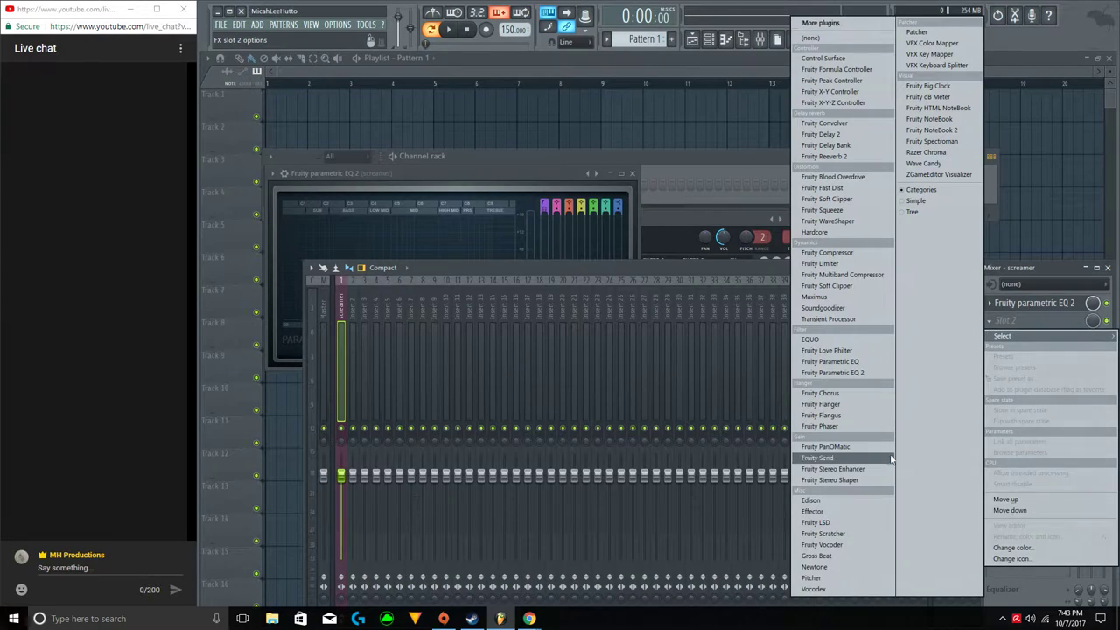
{"action": "left_click", "coordinate": [822, 545]}
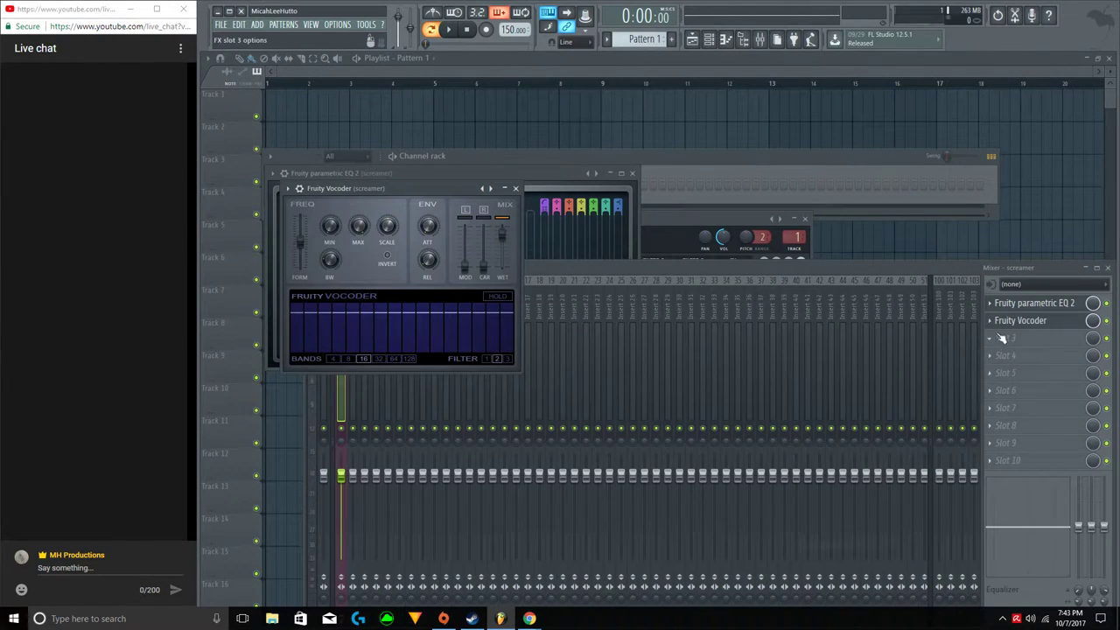
Replace the Fruity Vocoder in slot 2 with Vocodex and load one of its presets.
{"action": "left_click", "coordinate": [996, 324]}
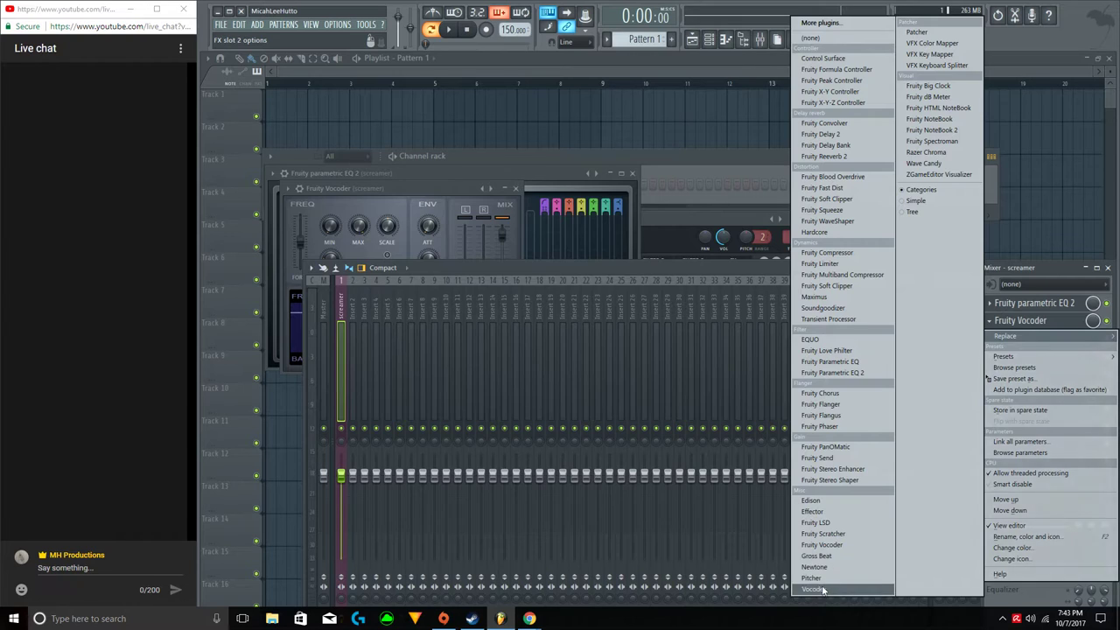
{"action": "left_click", "coordinate": [826, 584]}
{"action": "left_click", "coordinate": [296, 188]}
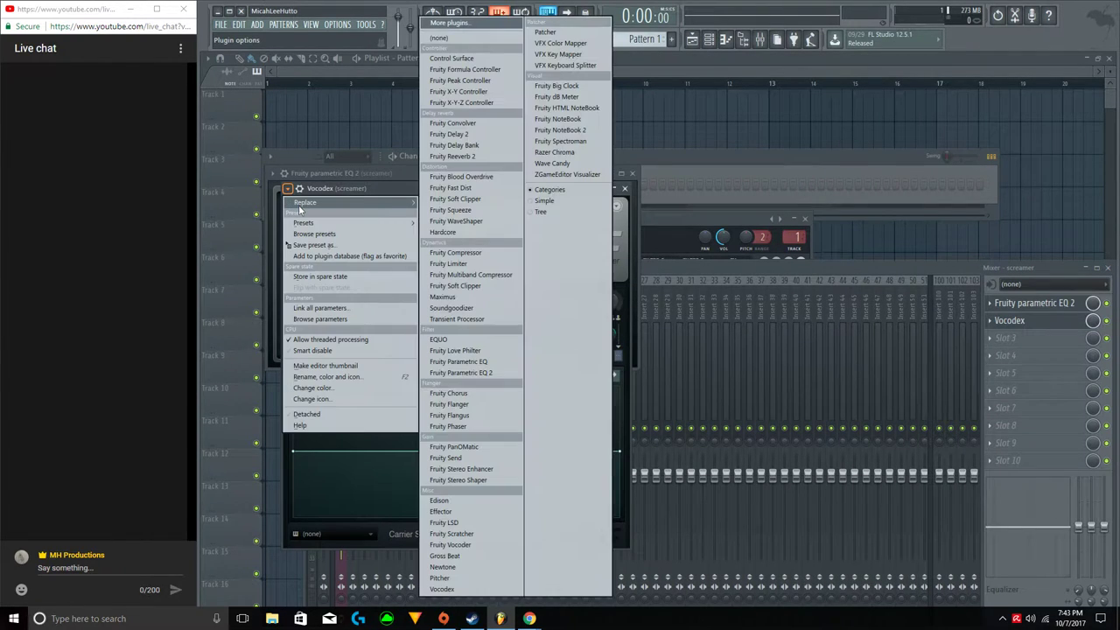
{"action": "mouse_move", "coordinate": [307, 226]}
{"action": "left_click", "coordinate": [429, 231]}
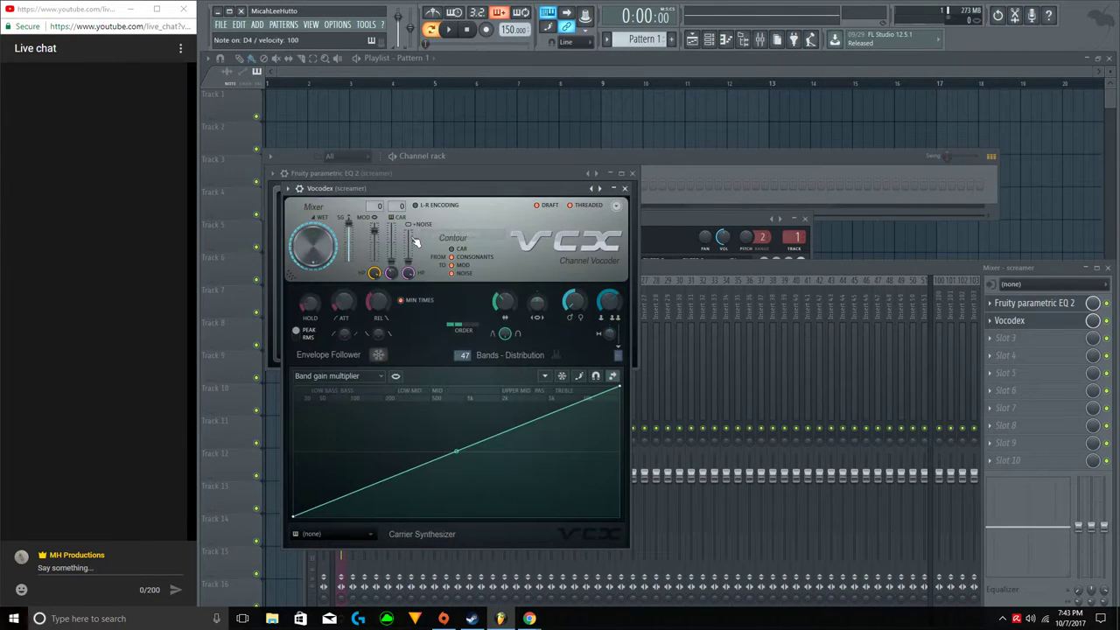
Close the EQ window, open the screamer channel's piano roll and place a one-beat C3 note at bar 1.
{"action": "left_click_drag", "start_coordinate": [428, 188], "coordinate": [853, 211]}
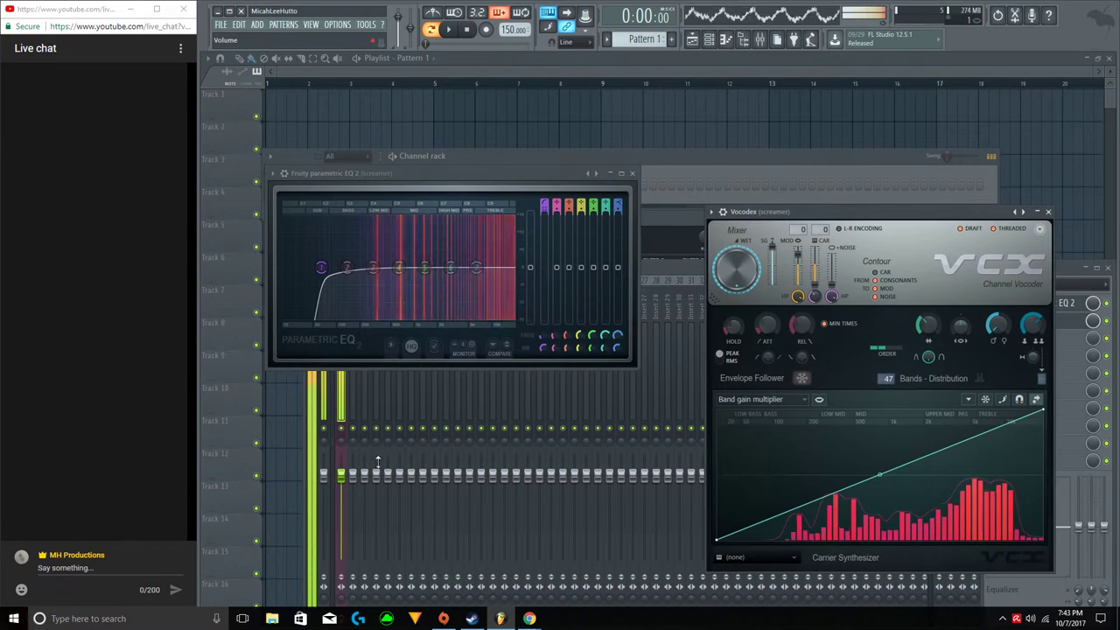
{"action": "left_click", "coordinate": [632, 172]}
{"action": "right_click", "coordinate": [371, 180]}
{"action": "left_click", "coordinate": [389, 186]}
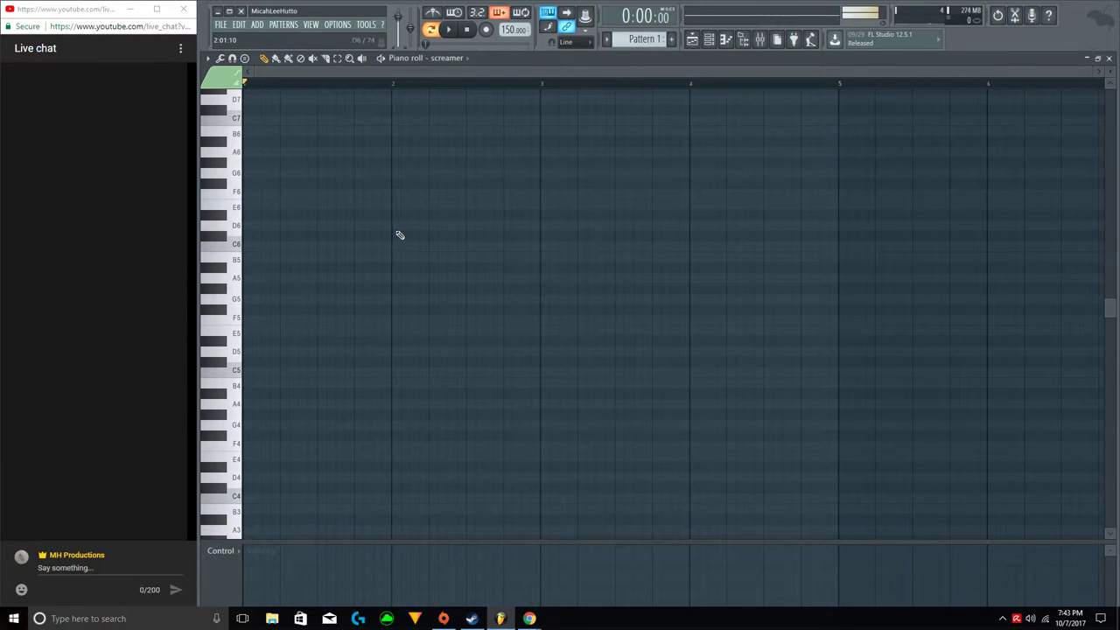
{"action": "scroll", "coordinate": [333, 374], "scroll_direction": "down", "scroll_amount": 5}
{"action": "left_click", "coordinate": [254, 433]}
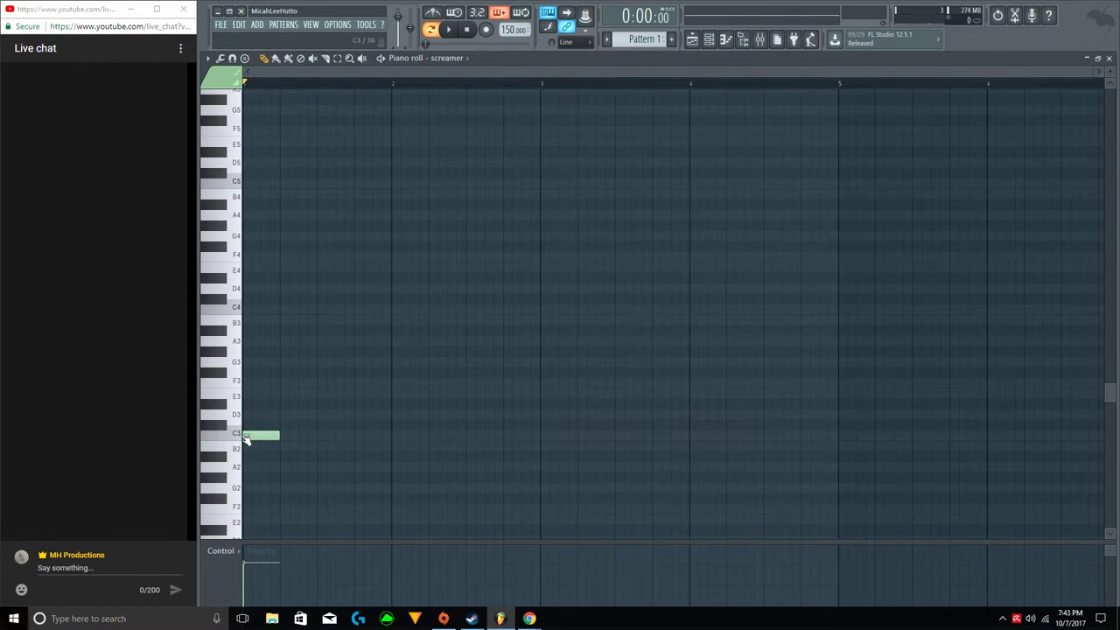
Audition the low C2, C#2 and D2 keys of the screamer on the piano roll keyboard.
{"action": "scroll", "coordinate": [238, 490], "scroll_direction": "down", "scroll_amount": 2}
{"action": "scroll", "coordinate": [230, 491], "scroll_direction": "down", "scroll_amount": 1}
{"action": "left_click", "coordinate": [225, 458]}
{"action": "left_click", "coordinate": [228, 468]}
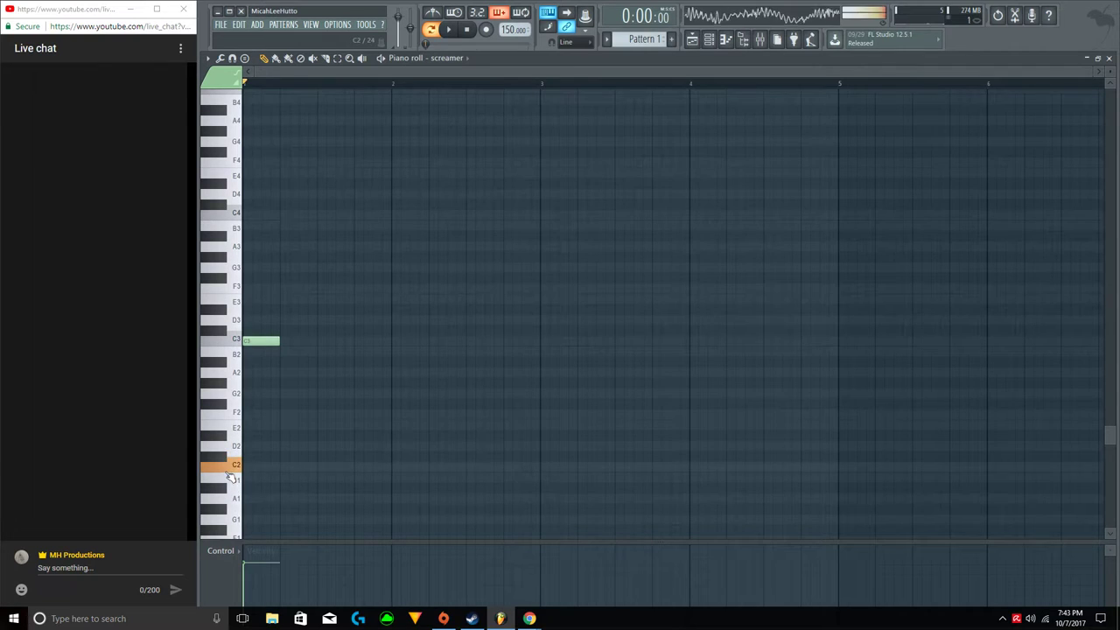
{"action": "left_click", "coordinate": [241, 472]}
{"action": "left_click", "coordinate": [241, 472]}
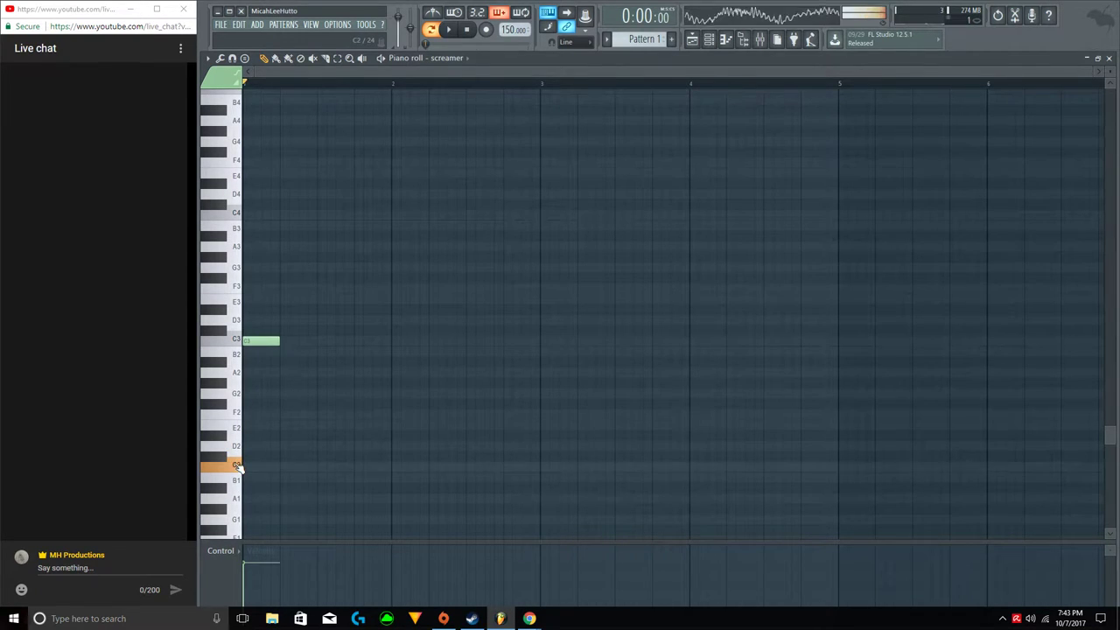
{"action": "left_click", "coordinate": [239, 471]}
{"action": "left_click", "coordinate": [224, 457]}
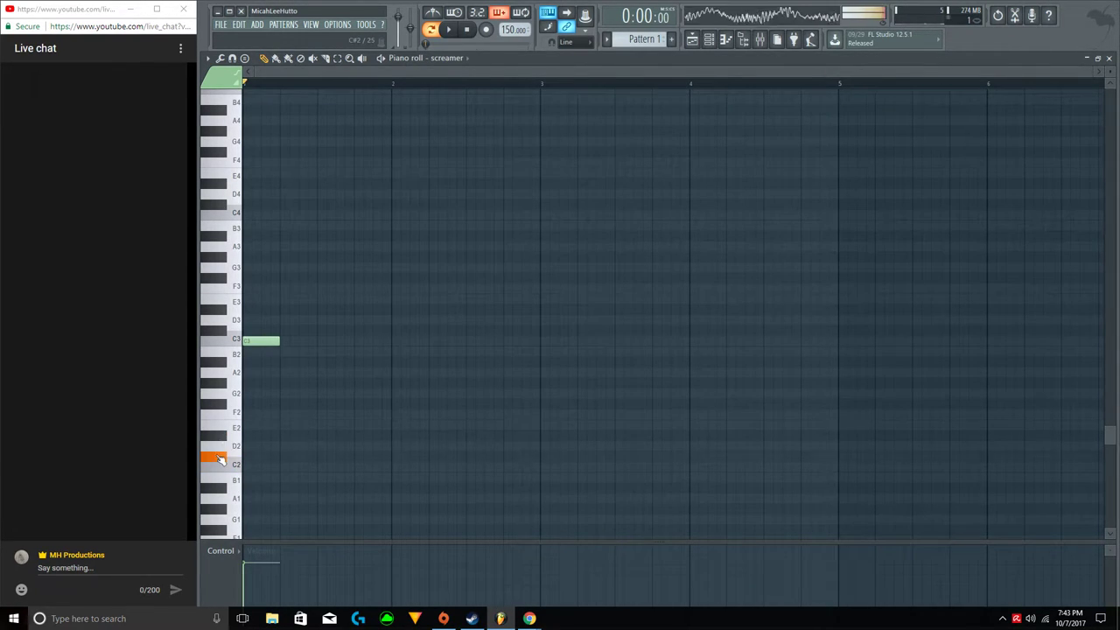
{"action": "left_click", "coordinate": [226, 448]}
{"action": "left_click", "coordinate": [223, 458]}
{"action": "left_click", "coordinate": [228, 467]}
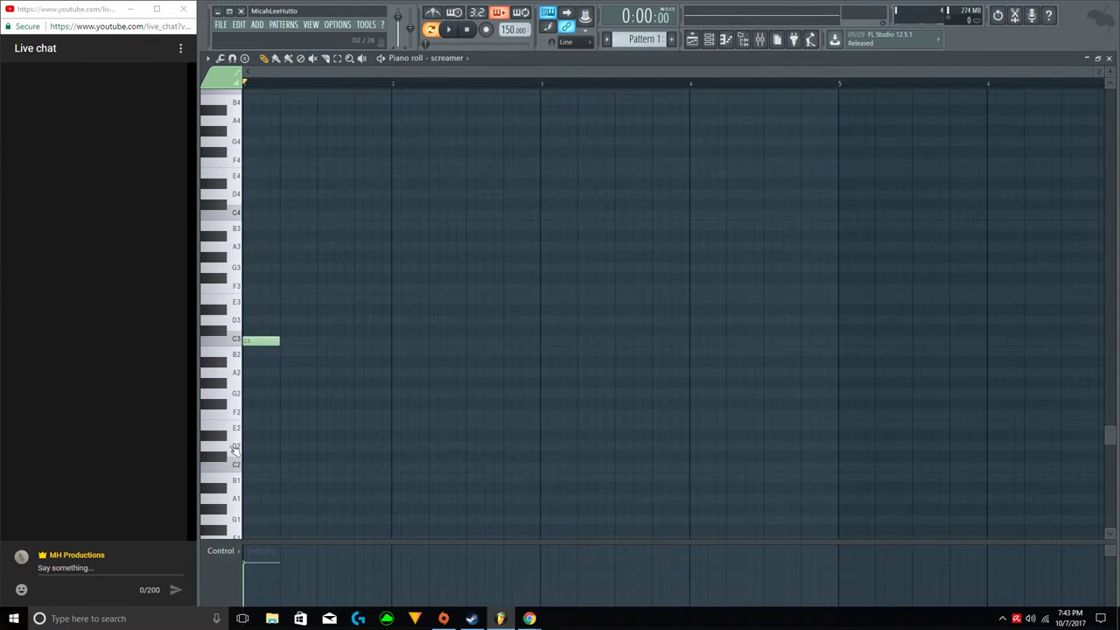
{"action": "key", "text": "space"}
{"action": "left_click", "coordinate": [361, 331]}
{"action": "left_click", "coordinate": [399, 340]}
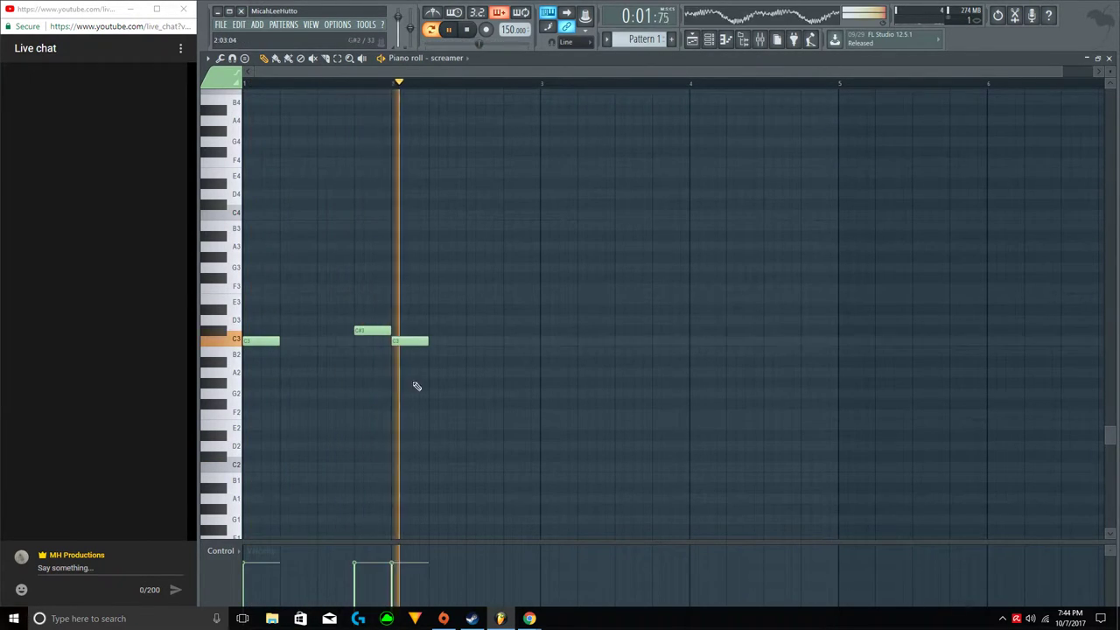
{"action": "key", "text": "space"}
{"action": "right_click", "coordinate": [407, 342]}
{"action": "right_click", "coordinate": [369, 331]}
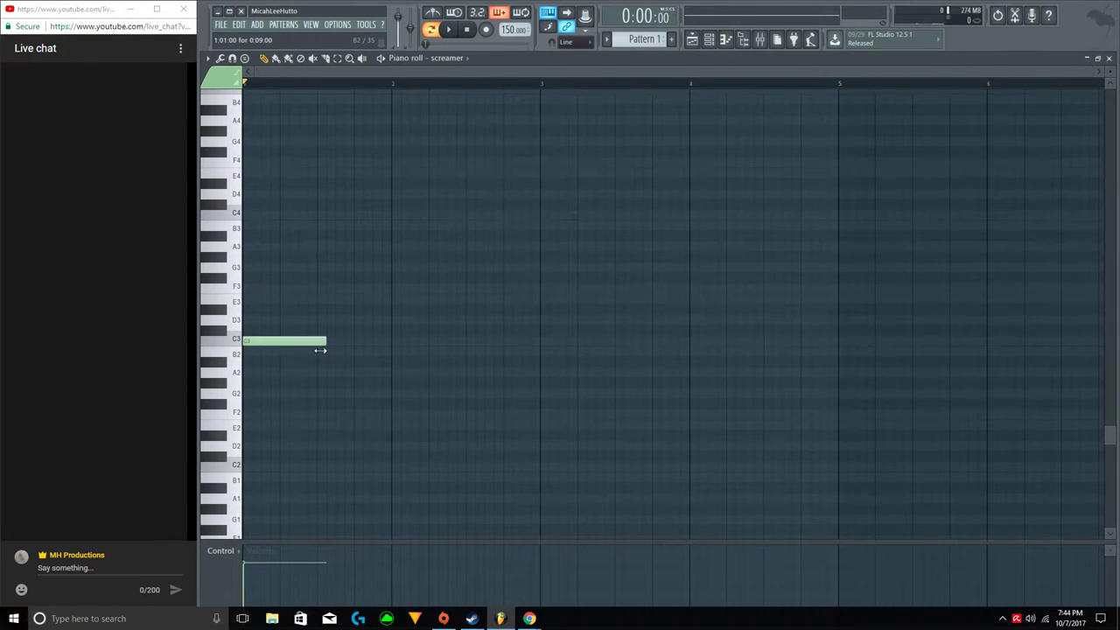
Lengthen the opening C3 note to three beats and play the pattern back.
{"action": "key", "text": "space"}
{"action": "left_click_drag", "start_coordinate": [321, 350], "coordinate": [354, 352]}
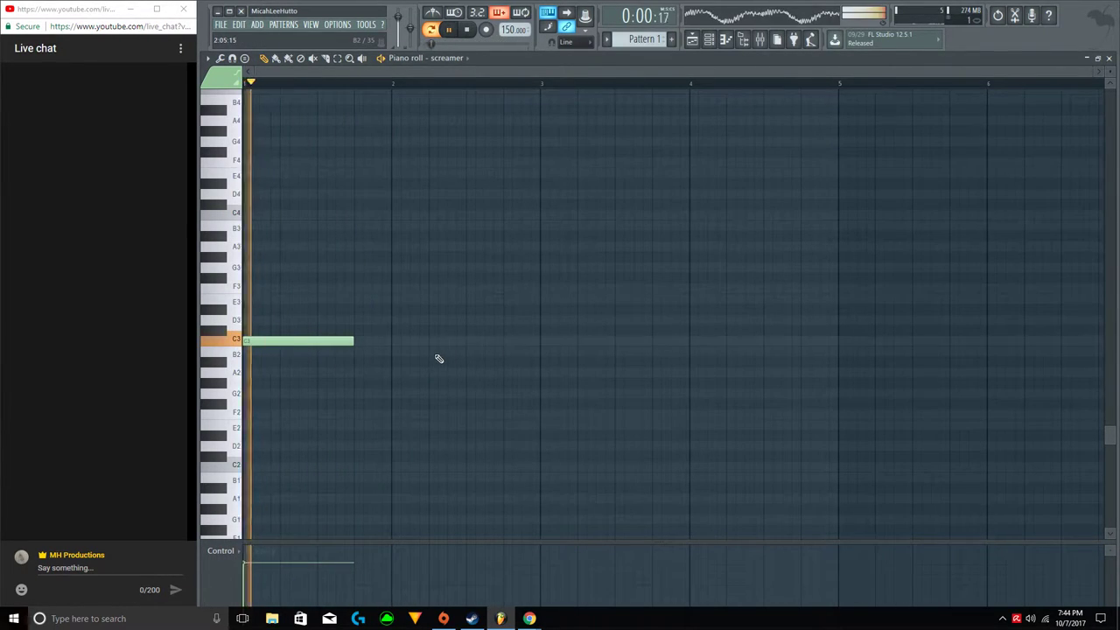
{"action": "key", "text": "space"}
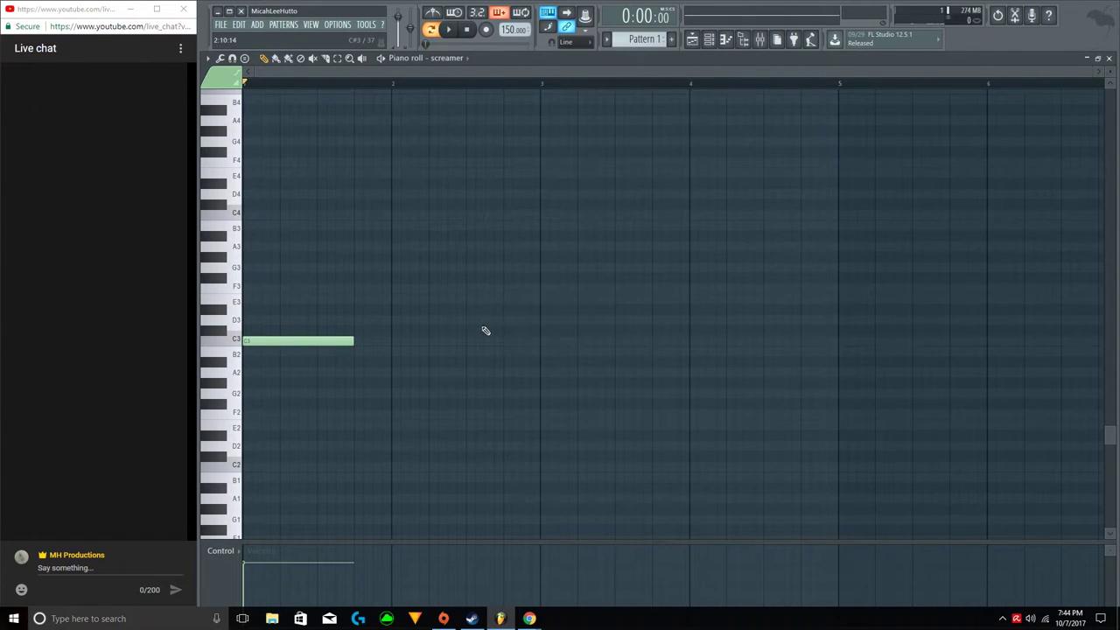
Add a two-beat C#3 on beat 3 of bar 2 and a three-beat C3 at bar 3, and play the pattern.
{"action": "left_click", "coordinate": [505, 333]}
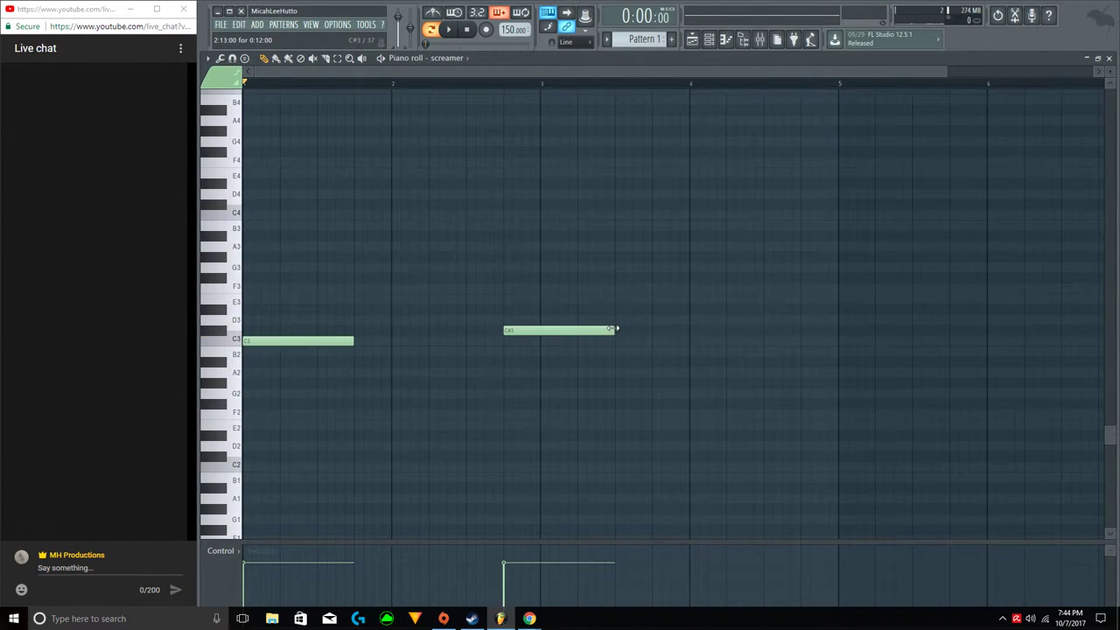
{"action": "mouse_move", "coordinate": [516, 333]}
{"action": "left_mouse_down"}
{"action": "mouse_move", "coordinate": [476, 339]}
{"action": "mouse_move", "coordinate": [537, 332]}
{"action": "left_mouse_up"}
{"action": "key", "text": "space"}
{"action": "left_click", "coordinate": [547, 341]}
{"action": "left_click_drag", "start_coordinate": [615, 342], "coordinate": [653, 343]}
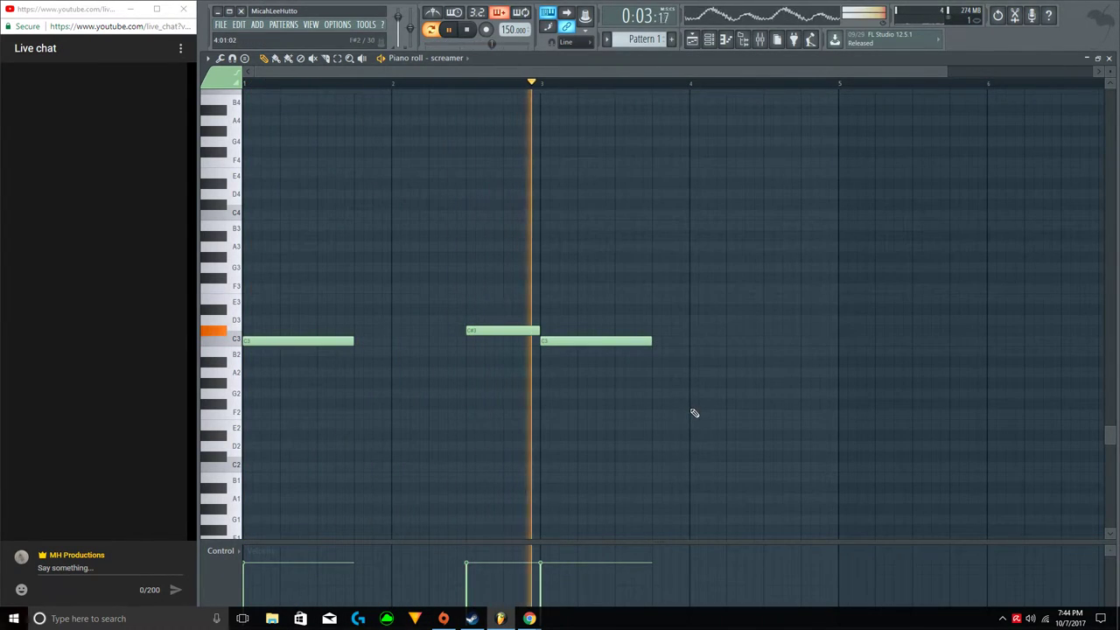
{"action": "key", "text": "space"}
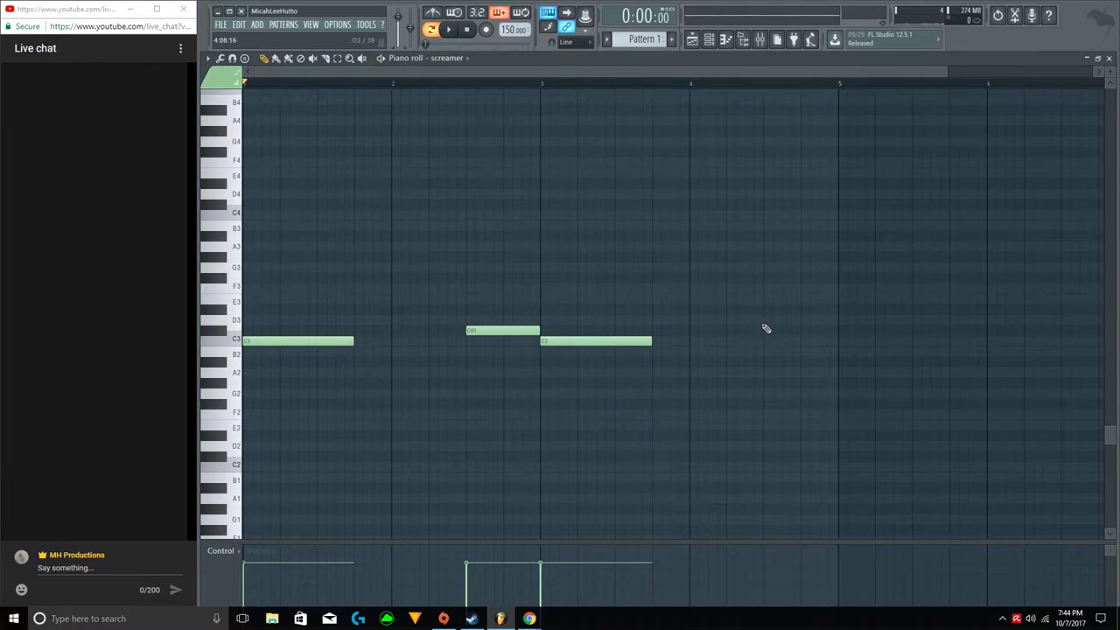
{"action": "left_click", "coordinate": [768, 329]}
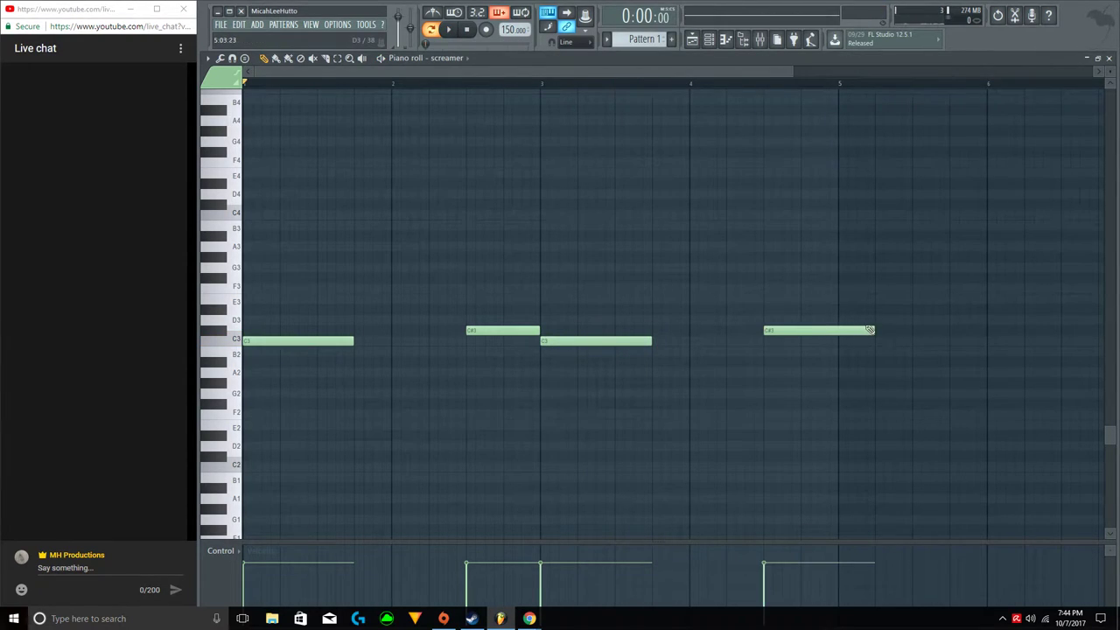
{"action": "left_click", "coordinate": [872, 323]}
{"action": "right_click", "coordinate": [881, 326]}
{"action": "right_click", "coordinate": [870, 332]}
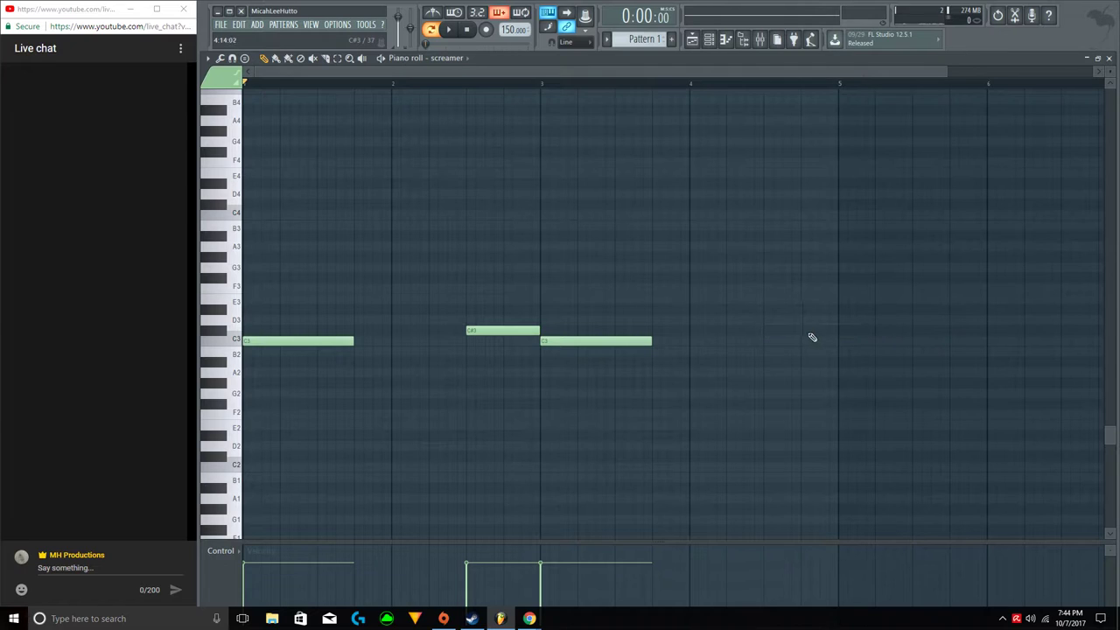
Add one-beat D3 and C#3 notes on beats 3 and 4 of bar 4 and a three-beat C3 at bar 5, and play the pattern.
{"action": "left_click", "coordinate": [767, 324]}
{"action": "left_click_drag", "start_coordinate": [871, 321], "coordinate": [800, 324]}
{"action": "left_click", "coordinate": [803, 331]}
{"action": "left_click", "coordinate": [845, 342]}
{"action": "left_click", "coordinate": [881, 341]}
{"action": "right_click", "coordinate": [880, 342]}
{"action": "right_click", "coordinate": [861, 343]}
{"action": "left_click", "coordinate": [876, 344]}
{"action": "left_click_drag", "start_coordinate": [877, 344], "coordinate": [843, 343]}
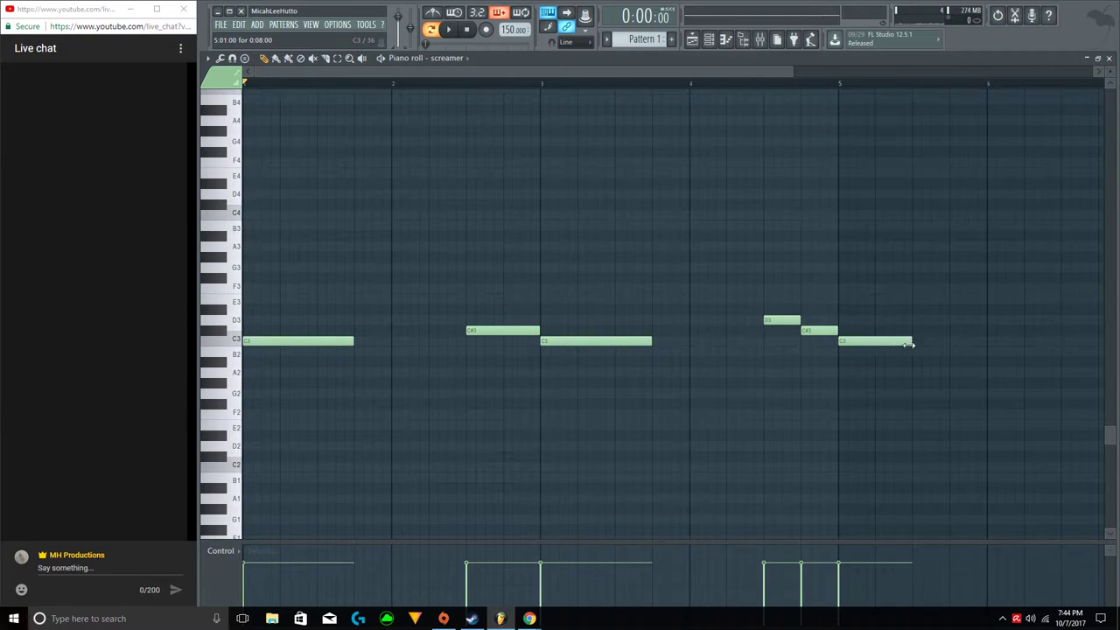
{"action": "left_click_drag", "start_coordinate": [926, 343], "coordinate": [949, 344]}
{"action": "key", "text": "space"}
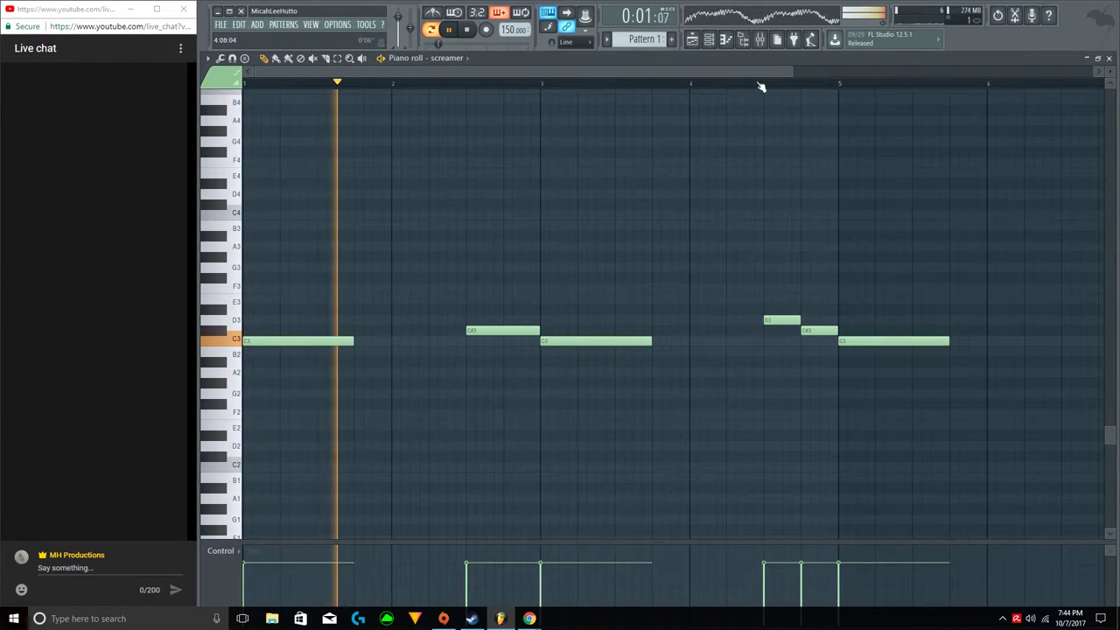
Delete every note except the opening C3 and shorten that note to two beats.
{"action": "scroll", "coordinate": [705, 145], "scroll_direction": "down", "scroll_amount": 2}
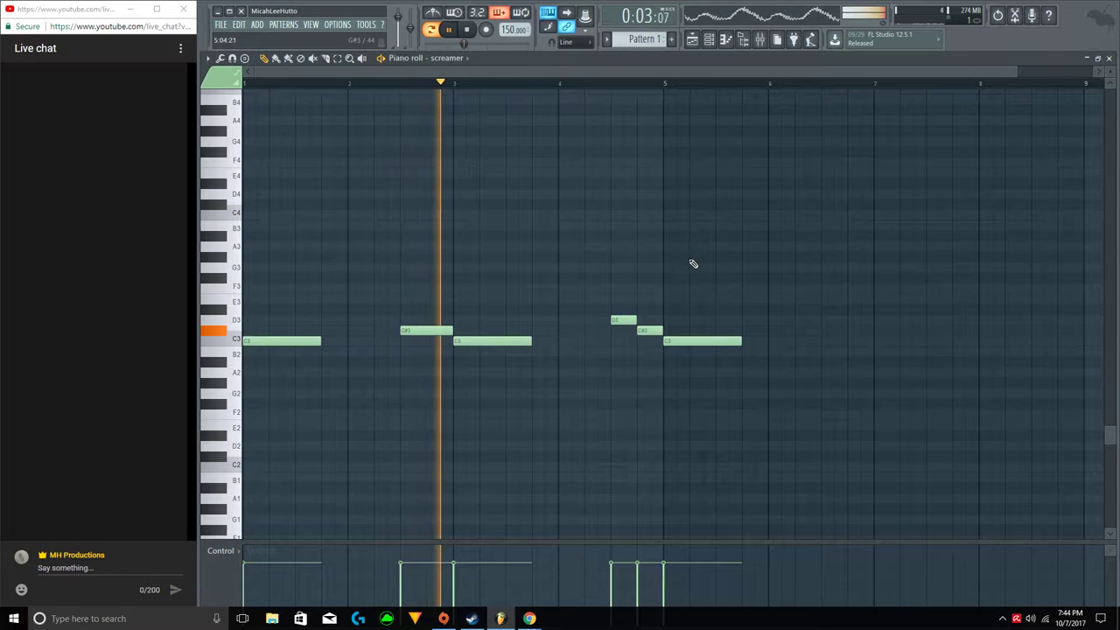
{"action": "right_click", "coordinate": [681, 340]}
{"action": "right_click", "coordinate": [649, 331]}
{"action": "right_click", "coordinate": [624, 321]}
{"action": "key", "text": "space"}
{"action": "right_click", "coordinate": [490, 341]}
{"action": "right_click", "coordinate": [420, 330]}
{"action": "mouse_move", "coordinate": [316, 341]}
{"action": "left_mouse_down"}
{"action": "mouse_move", "coordinate": [563, 342]}
{"action": "mouse_move", "coordinate": [282, 357]}
{"action": "mouse_move", "coordinate": [295, 339]}
{"action": "left_mouse_up"}
Try a short slide note at F3 and a slide at F2 against the opening C3 note.
{"action": "mouse_move", "coordinate": [254, 290]}
{"action": "left_mouse_down"}
{"action": "mouse_move", "coordinate": [213, 314]}
{"action": "mouse_move", "coordinate": [211, 262]}
{"action": "mouse_move", "coordinate": [214, 293]}
{"action": "mouse_move", "coordinate": [246, 295]}
{"action": "left_mouse_up"}
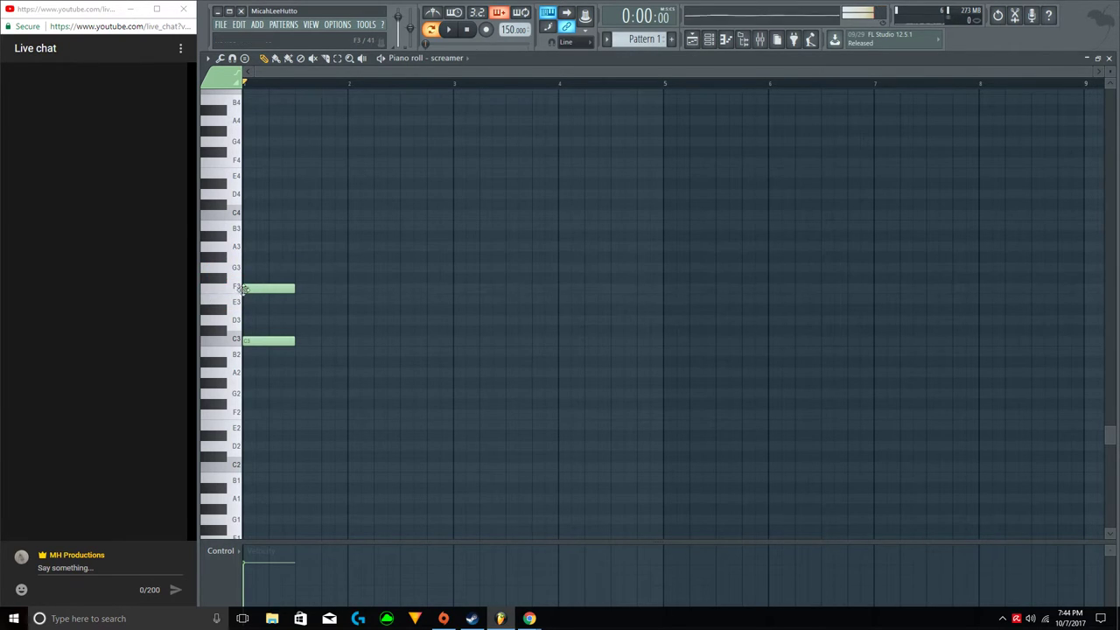
{"action": "double_click", "coordinate": [257, 294]}
{"action": "left_click", "coordinate": [622, 376]}
{"action": "key", "text": "space"}
{"action": "key", "text": "space"}
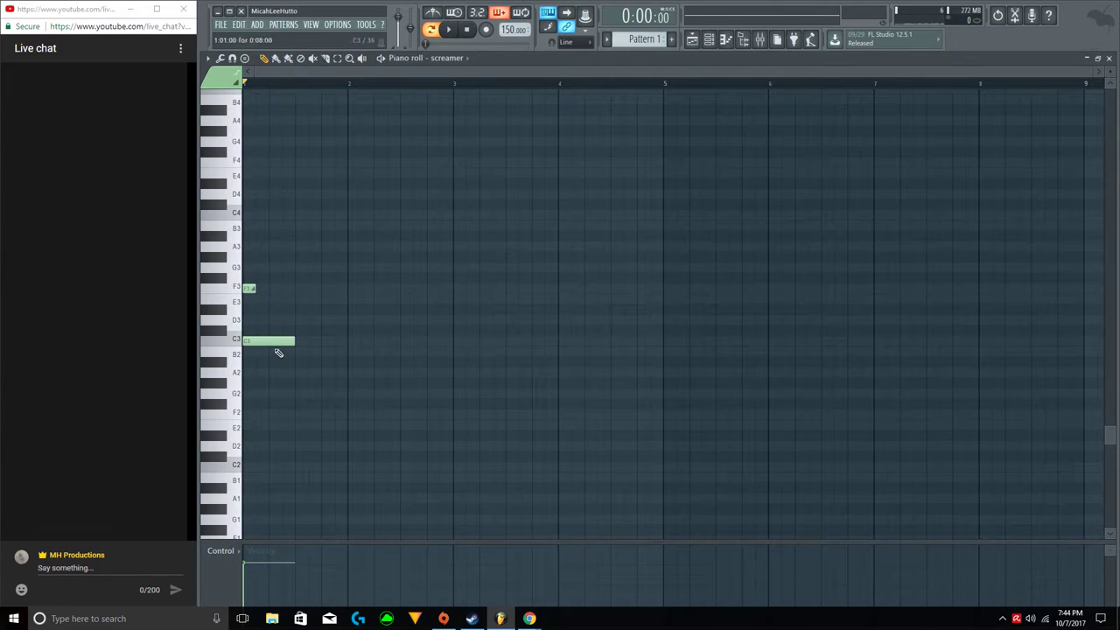
{"action": "left_click", "coordinate": [249, 289]}
{"action": "left_click_drag", "start_coordinate": [280, 385], "coordinate": [272, 407]}
{"action": "key", "text": "space"}
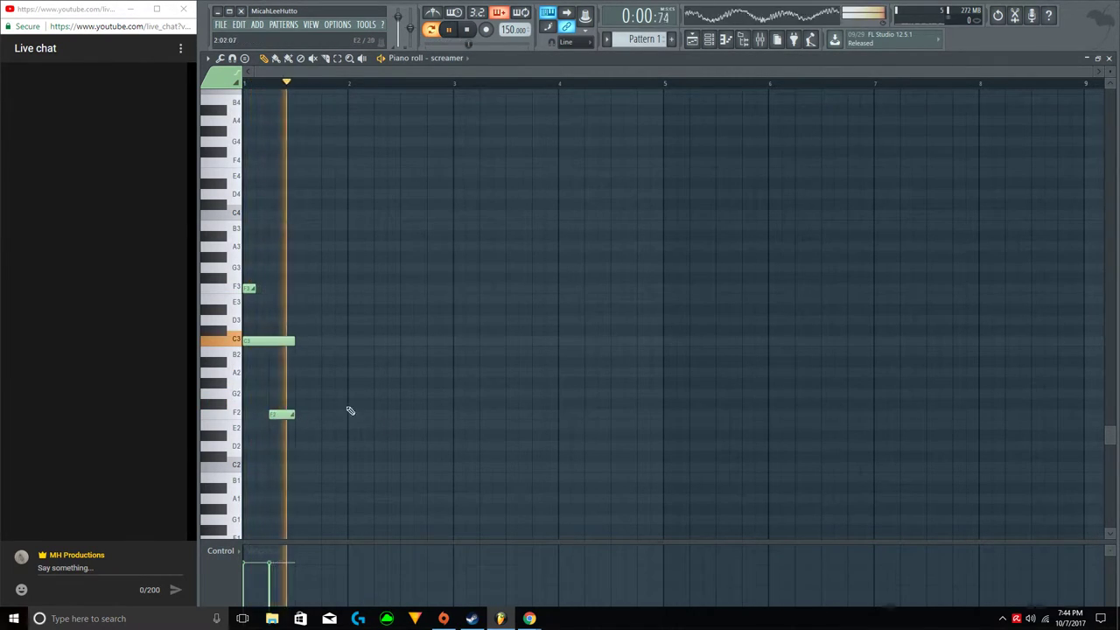
{"action": "key", "text": "space"}
{"action": "right_click", "coordinate": [280, 412]}
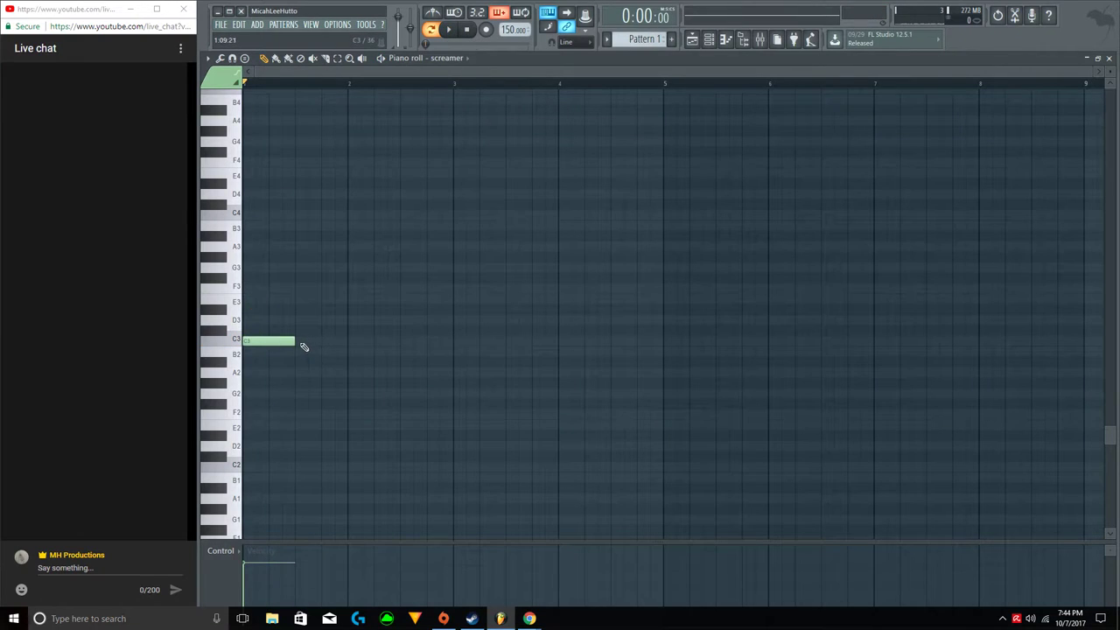
Shorten the opening C3 to six steps and add matching C3, C#3 and C3 notes every two beats through bar 2.
{"action": "left_click", "coordinate": [301, 344]}
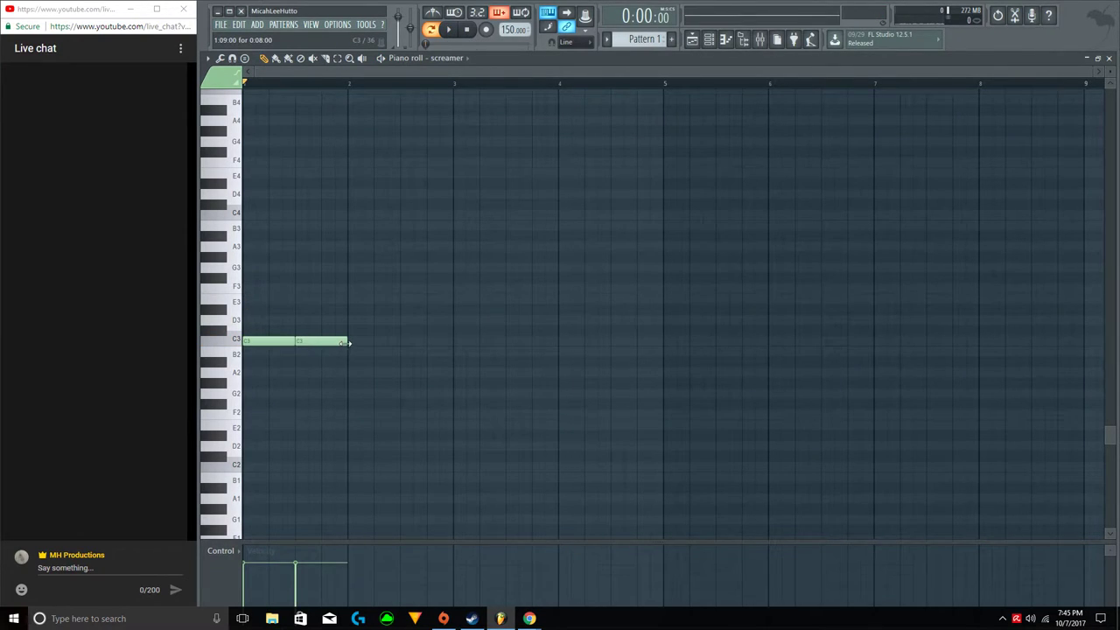
{"action": "key", "text": "space"}
{"action": "left_click_drag", "start_coordinate": [344, 343], "coordinate": [285, 342]}
{"action": "key", "text": "space"}
{"action": "right_click", "coordinate": [285, 342]}
{"action": "left_click", "coordinate": [299, 342]}
{"action": "left_click", "coordinate": [352, 331]}
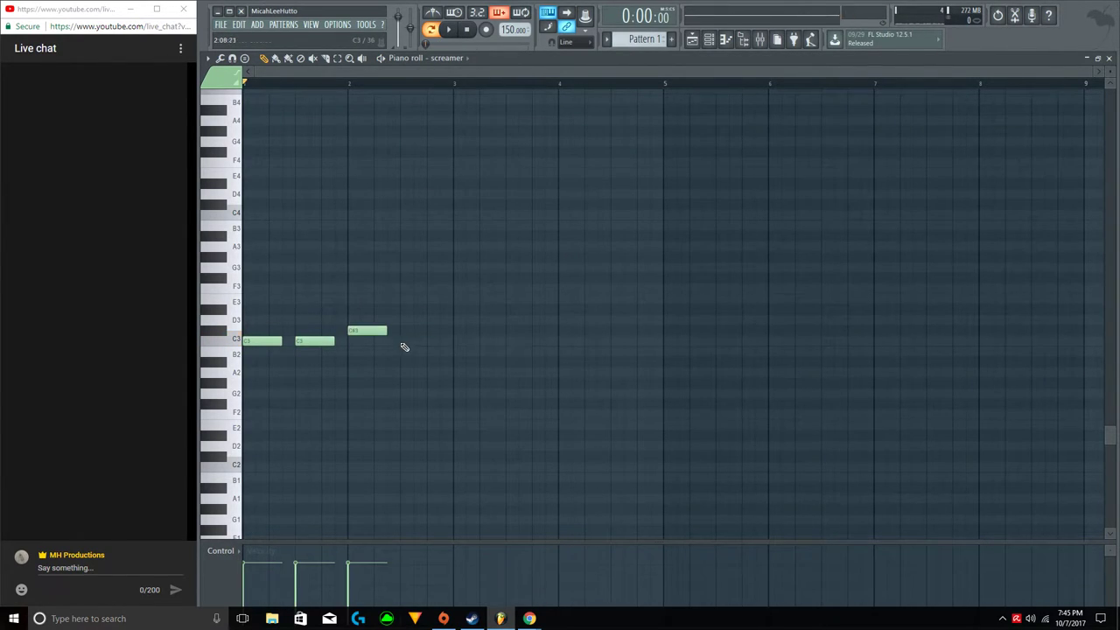
{"action": "left_click", "coordinate": [402, 341]}
{"action": "key", "text": "space"}
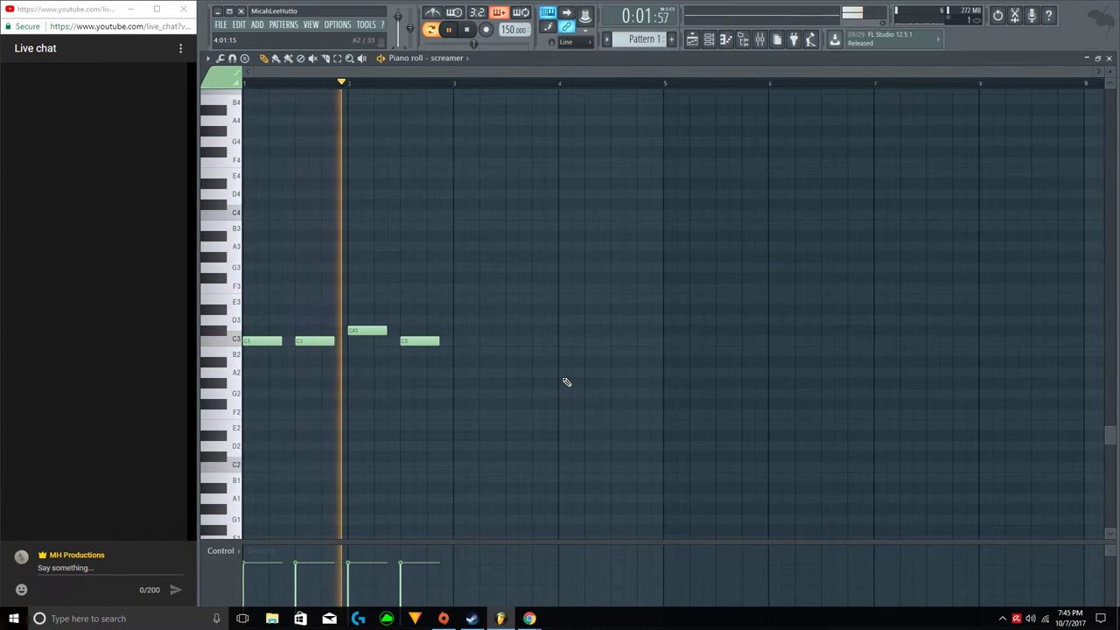
{"action": "key", "text": "space"}
Select all four notes and lengthen them to eight steps each so they connect.
{"action": "mouse_move", "coordinate": [268, 357]}
{"action": "left_mouse_down"}
{"action": "mouse_move", "coordinate": [362, 327]}
{"action": "mouse_move", "coordinate": [457, 335]}
{"action": "left_mouse_up"}
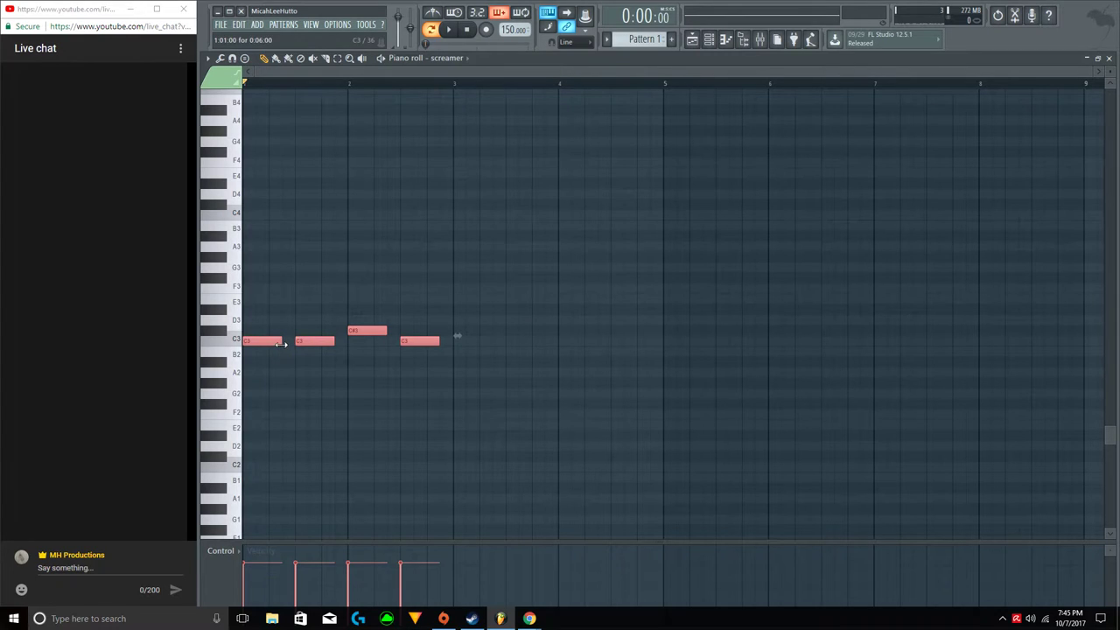
{"action": "left_click_drag", "start_coordinate": [280, 344], "coordinate": [296, 346]}
{"action": "key", "text": "space"}
{"action": "left_click", "coordinate": [425, 367]}
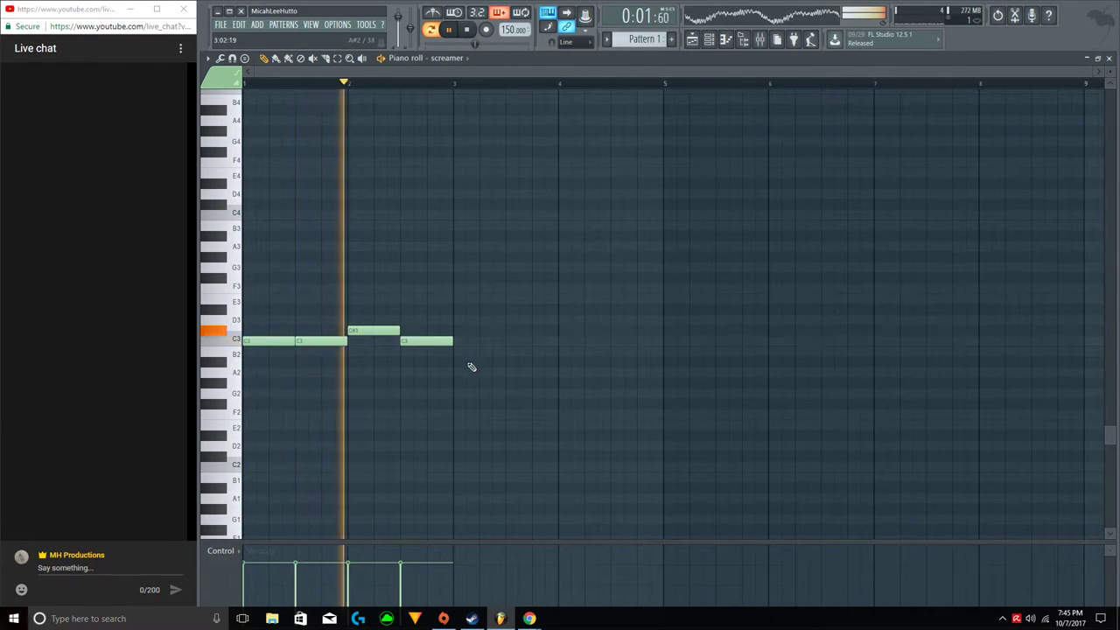
Add two-beat C3 notes on beats 1 and 3 of bar 3, then B2 and C3 on beats 1 and 3 of bar 4.
{"action": "left_click", "coordinate": [461, 342]}
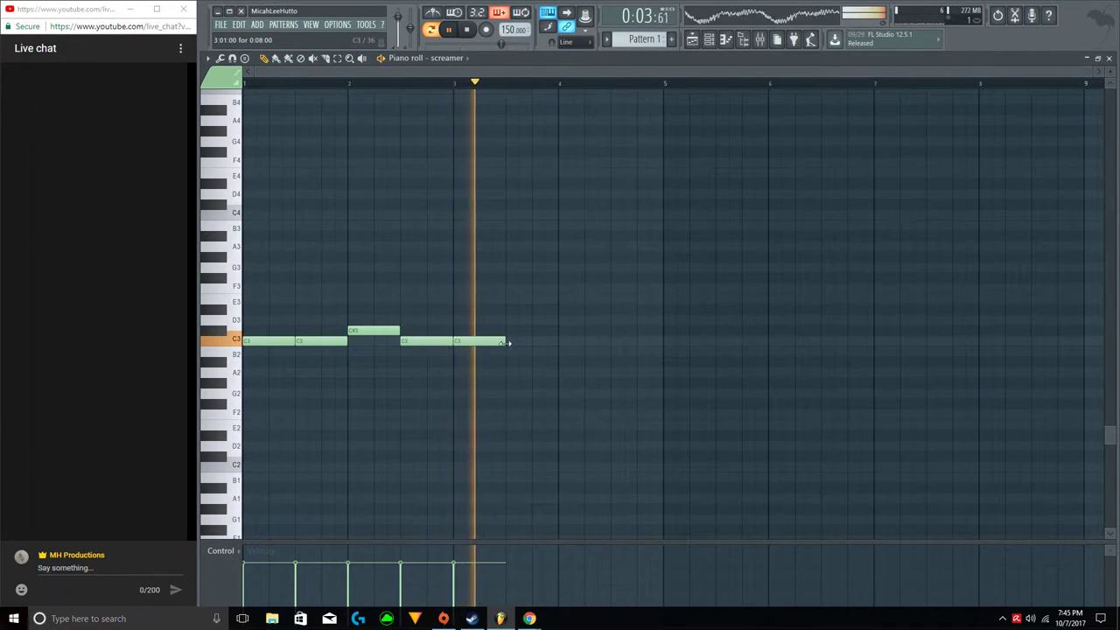
{"action": "left_click", "coordinate": [516, 341]}
{"action": "key", "text": "space"}
{"action": "left_click", "coordinate": [573, 351]}
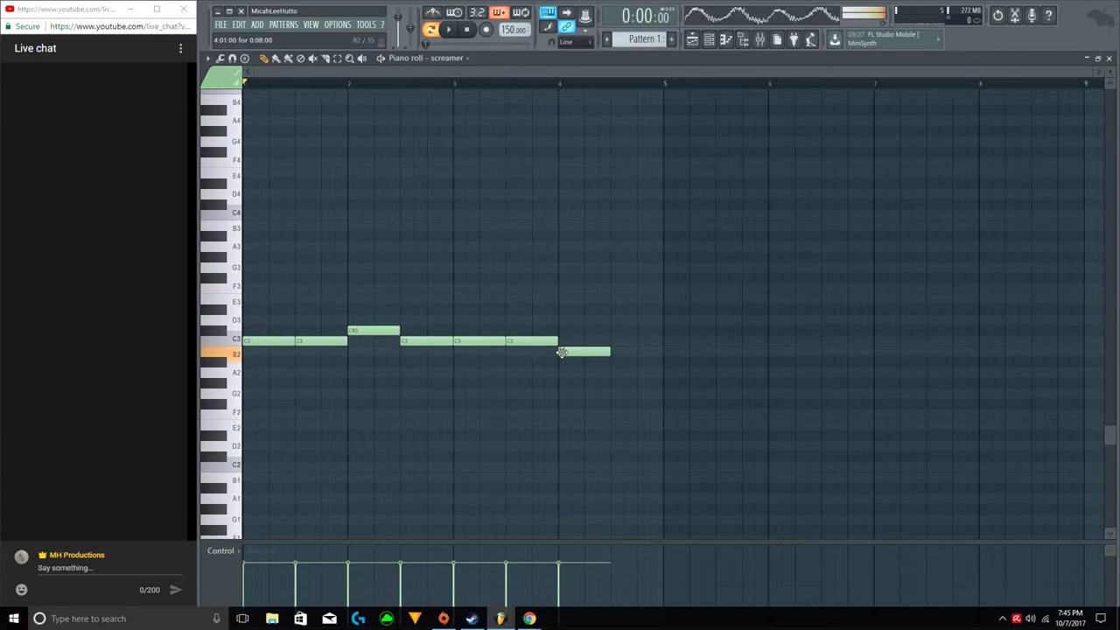
{"action": "left_click", "coordinate": [623, 341]}
Close the piano roll and place Pattern 1 at bar 1 of Track 1 in the playlist.
{"action": "left_click", "coordinate": [1108, 59]}
{"action": "left_click_drag", "start_coordinate": [478, 134], "coordinate": [231, 88]}
{"action": "scroll", "coordinate": [406, 78], "scroll_direction": "up", "scroll_amount": 4}
{"action": "left_click_drag", "start_coordinate": [333, 75], "coordinate": [303, 81]}
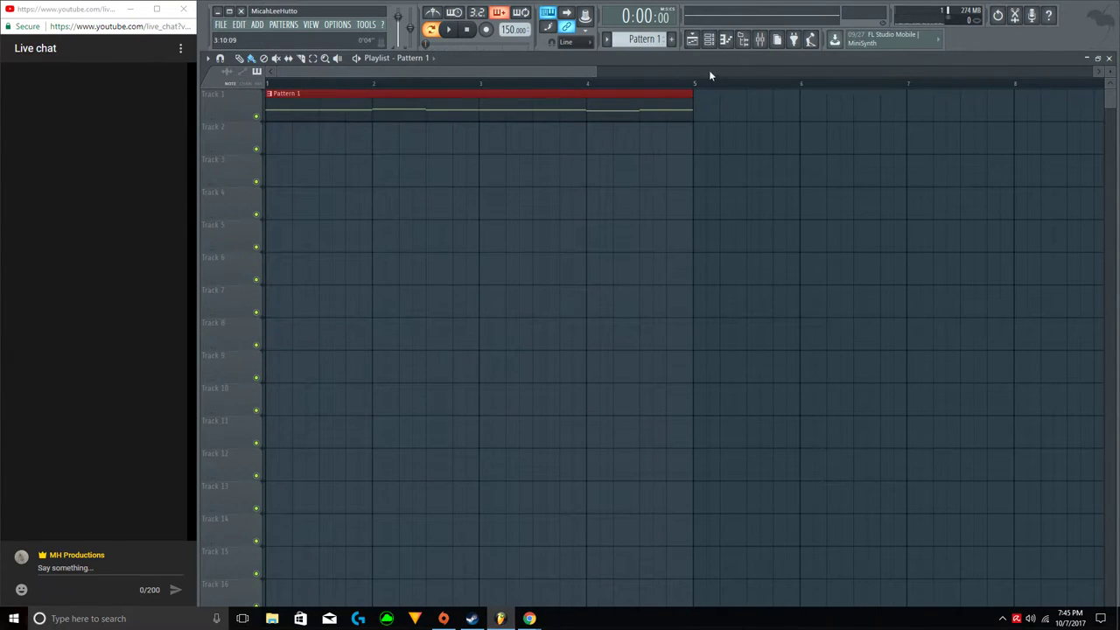
Set the playlist time selection to the first two beats of bar 1.
{"action": "left_click_drag", "start_coordinate": [698, 88], "coordinate": [268, 87]}
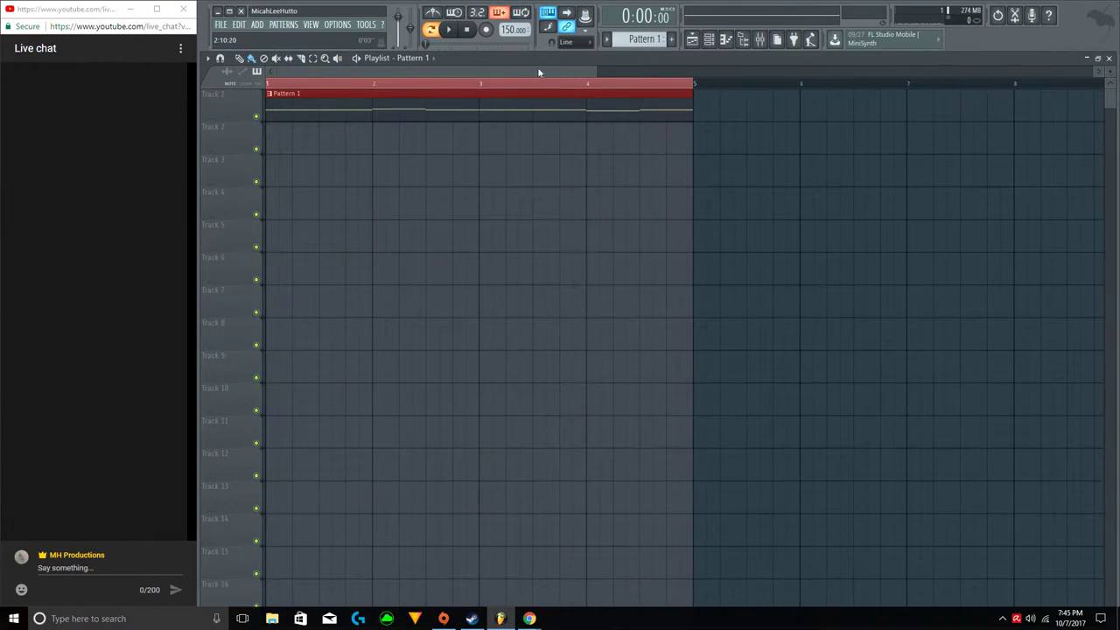
{"action": "left_click", "coordinate": [713, 39]}
{"action": "left_click", "coordinate": [373, 135]}
{"action": "right_click", "coordinate": [372, 135]}
{"action": "left_click_drag", "start_coordinate": [672, 77], "coordinate": [342, 91]}
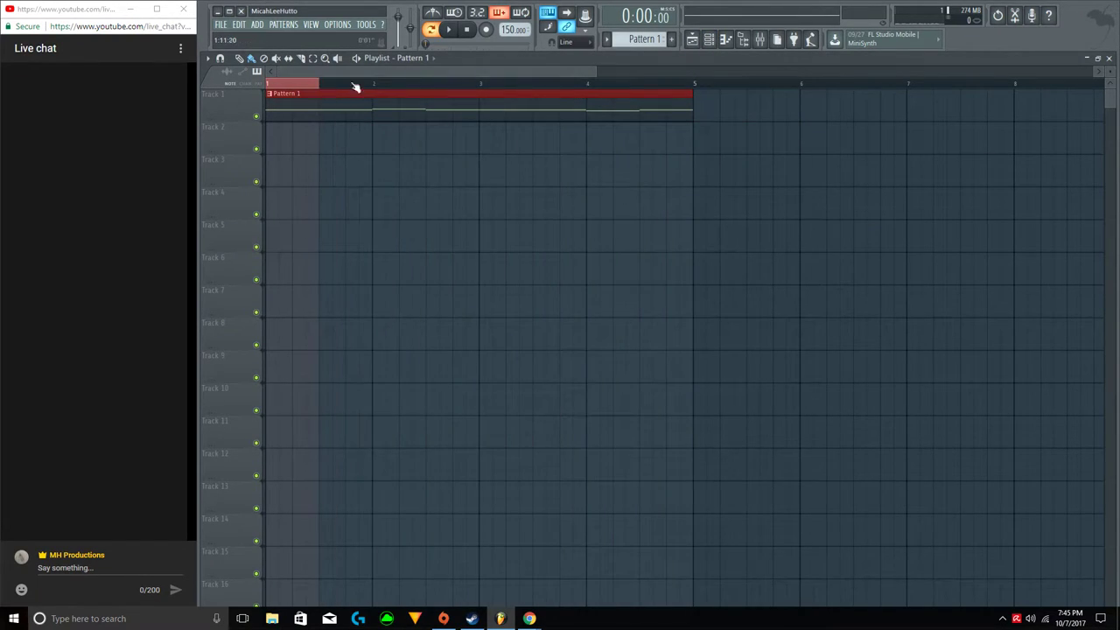
Create an automation clip for the Modulation X control of the screamer Sytrus channel and return to the playlist.
{"action": "left_click", "coordinate": [710, 39]}
{"action": "left_click", "coordinate": [343, 186]}
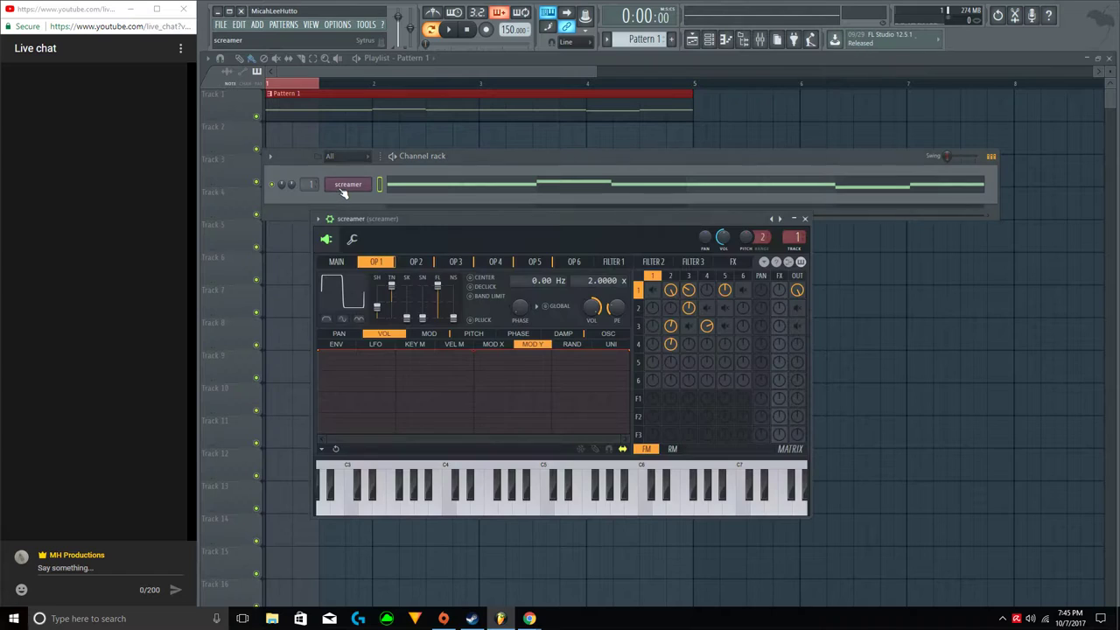
{"action": "left_click", "coordinate": [336, 262]}
{"action": "right_click", "coordinate": [408, 365]}
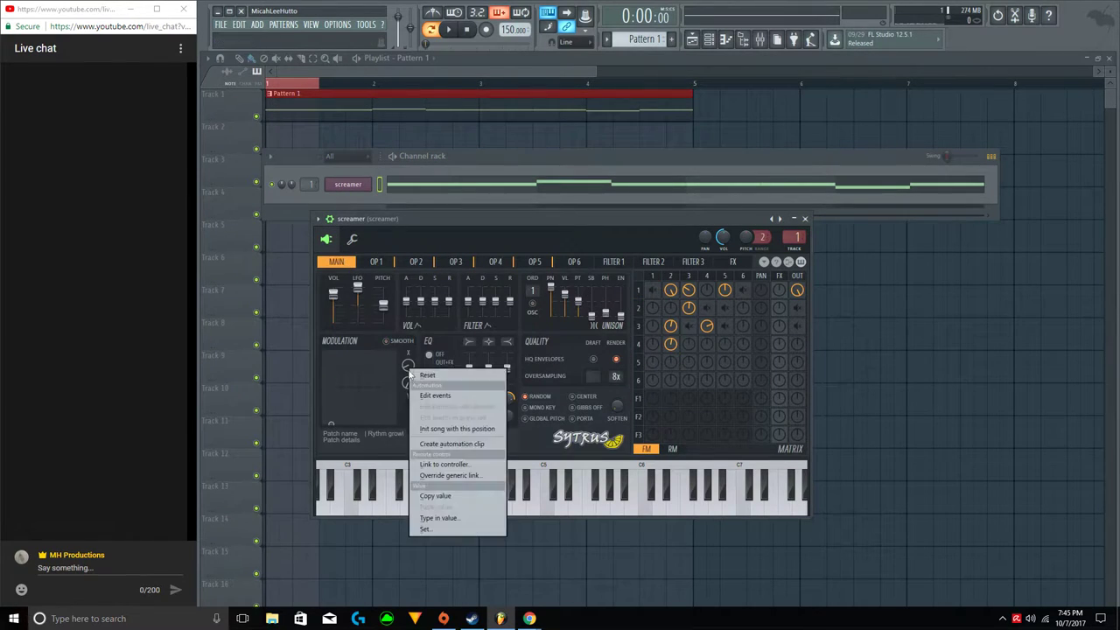
{"action": "left_click", "coordinate": [438, 446]}
{"action": "left_click", "coordinate": [835, 400]}
{"action": "right_click", "coordinate": [836, 400]}
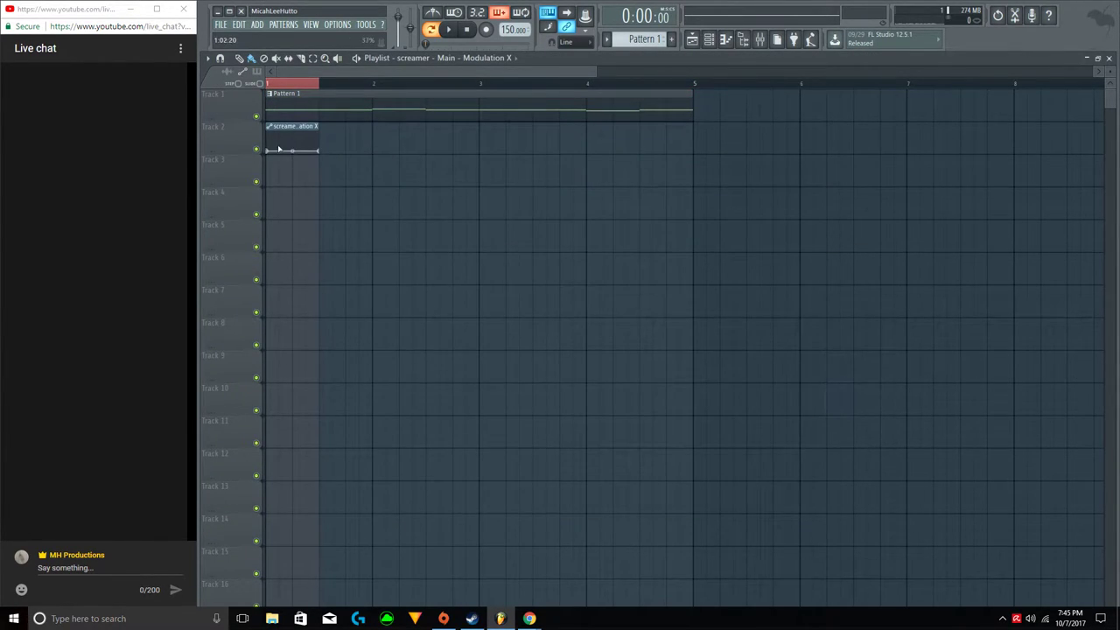
Switch playback to song mode and shape the Modulation X clip as a falling ramp over its two beats, auditioning it.
{"action": "key", "text": "space"}
{"action": "left_click", "coordinate": [433, 33]}
{"action": "key", "text": "space"}
{"action": "key", "text": "space"}
{"action": "key", "text": "space"}
{"action": "key", "text": "space"}
{"action": "left_click_drag", "start_coordinate": [318, 151], "coordinate": [267, 133]}
{"action": "key", "text": "space"}
{"action": "key", "text": "space"}
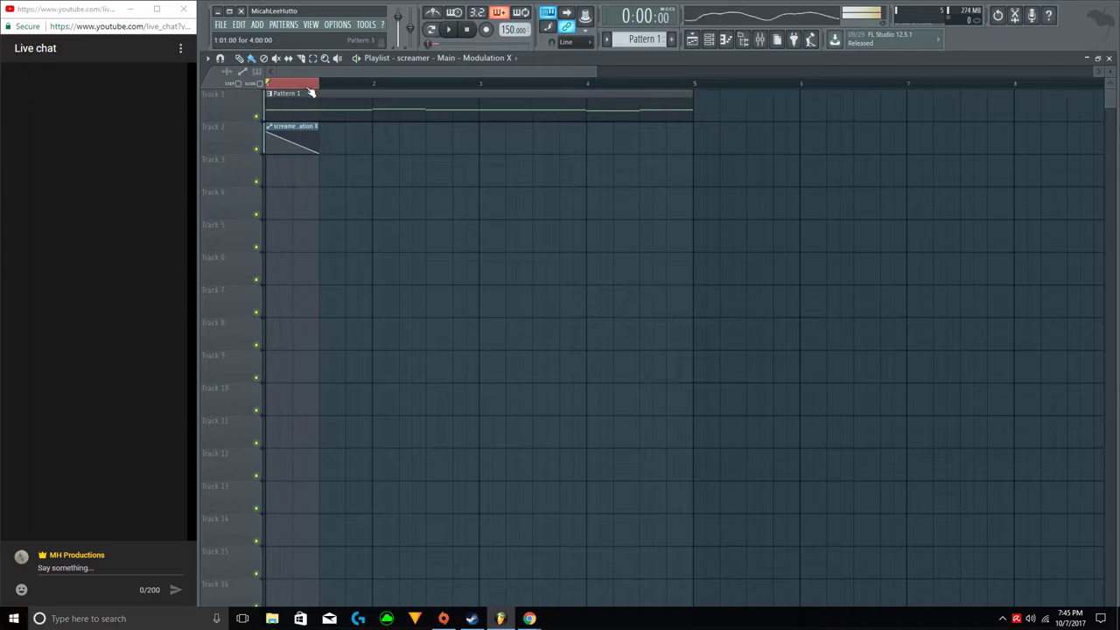
Clear the playlist time selection and audition Pattern 1 with its falling modulation ramp.
{"action": "double_click", "coordinate": [340, 110]}
{"action": "key", "text": "space"}
{"action": "key", "text": "space"}
{"action": "key", "text": "space"}
{"action": "left_click", "coordinate": [1109, 59]}
{"action": "left_click", "coordinate": [413, 290]}
{"action": "right_click", "coordinate": [413, 289]}
{"action": "key", "text": "space"}
{"action": "left_click", "coordinate": [323, 153]}
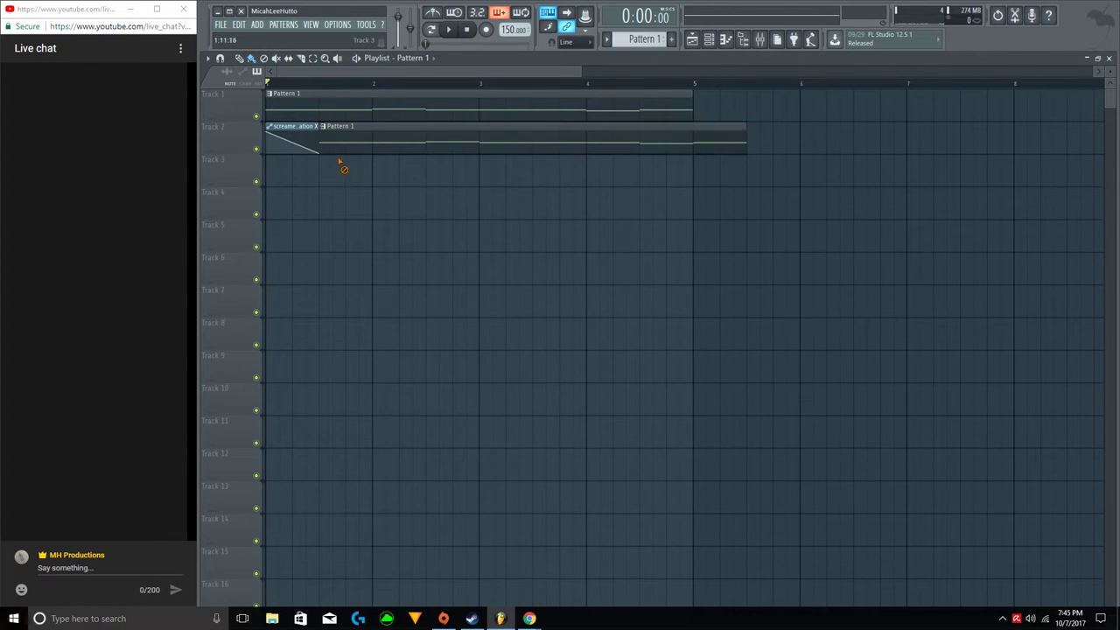
{"action": "right_click", "coordinate": [335, 146]}
Drop the modulation clip's start point to the bottom and make it rise as a Single curve to a 79% peak at 1:05:00.
{"action": "scroll", "coordinate": [310, 85], "scroll_direction": "up", "scroll_amount": 3}
{"action": "left_click_drag", "start_coordinate": [266, 134], "coordinate": [258, 162]}
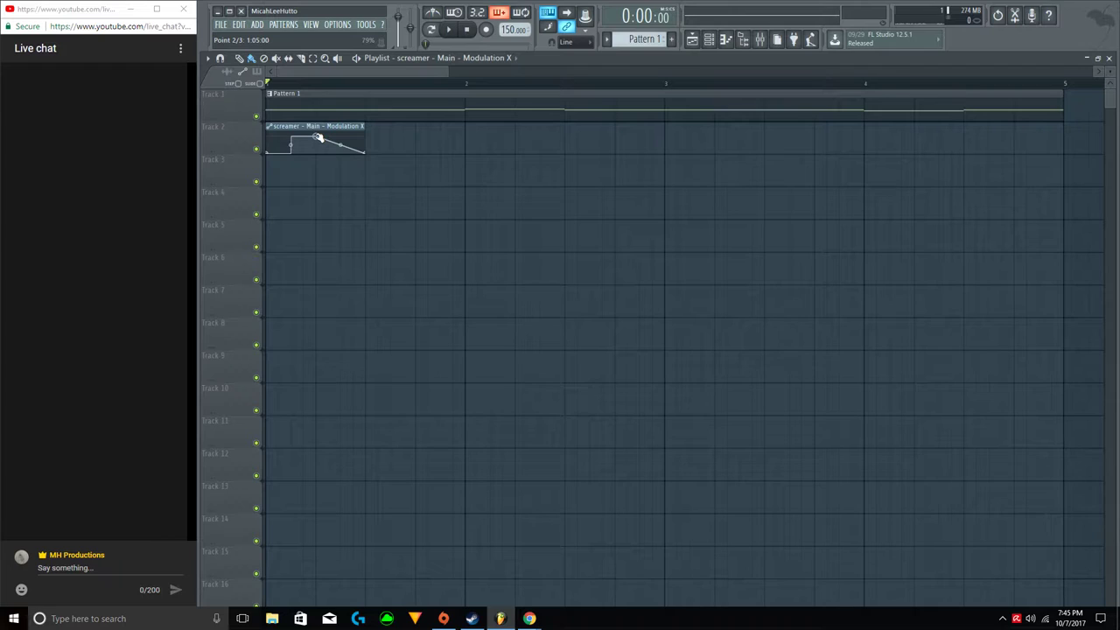
{"action": "key", "text": "space"}
{"action": "right_click", "coordinate": [318, 138]}
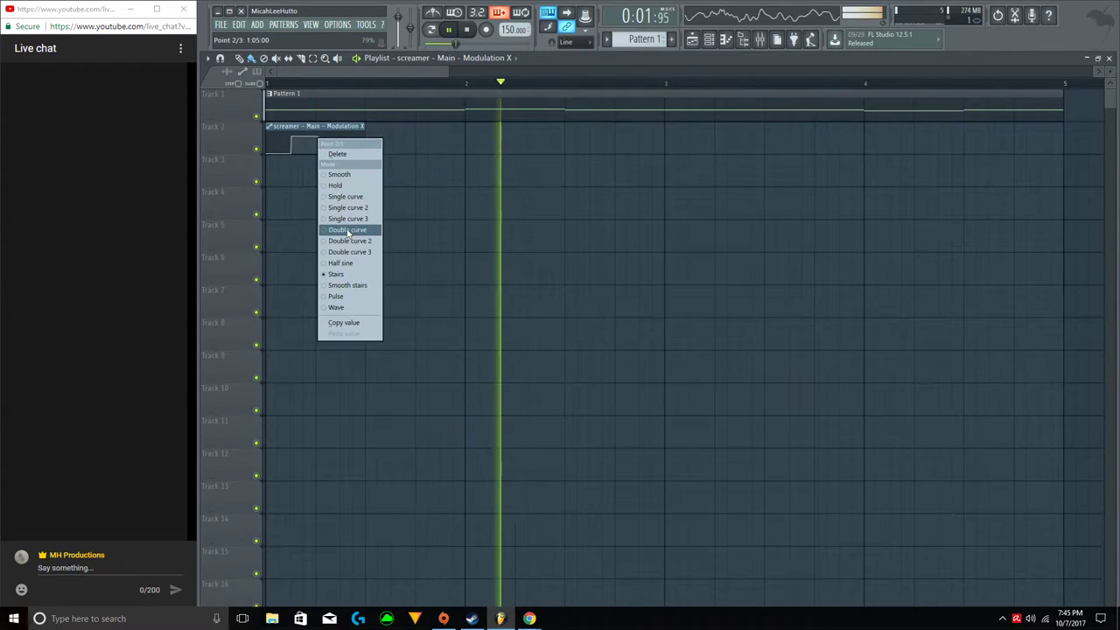
{"action": "left_click", "coordinate": [345, 196]}
{"action": "left_click_drag", "start_coordinate": [290, 136], "coordinate": [291, 149]}
{"action": "key", "text": "space"}
{"action": "key", "text": "space"}
{"action": "key", "text": "space"}
{"action": "key", "text": "space"}
{"action": "key", "text": "space"}
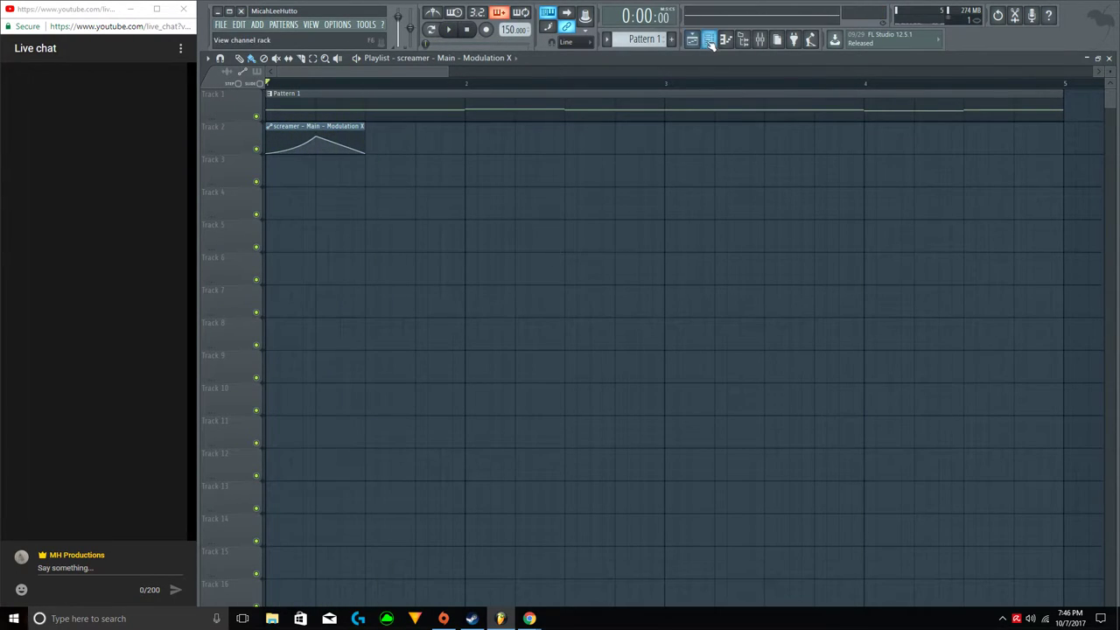
Open the channel rack and browser, and add the Kick 1 sample as a new channel.
{"action": "left_click", "coordinate": [710, 41]}
{"action": "left_click", "coordinate": [745, 42]}
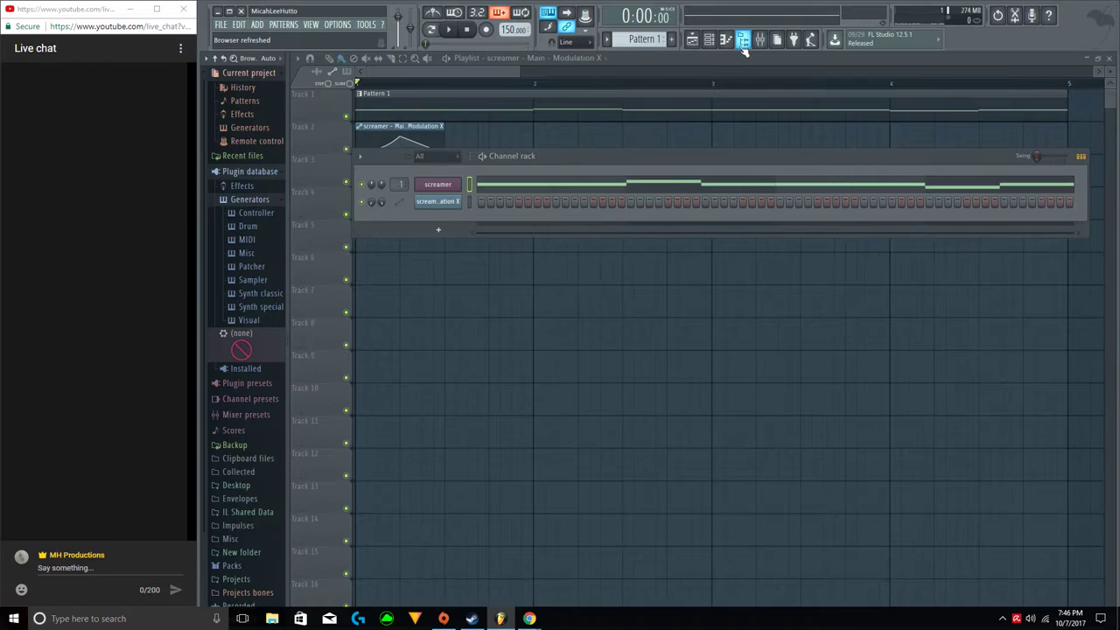
{"action": "scroll", "coordinate": [251, 435], "scroll_direction": "down", "scroll_amount": 2}
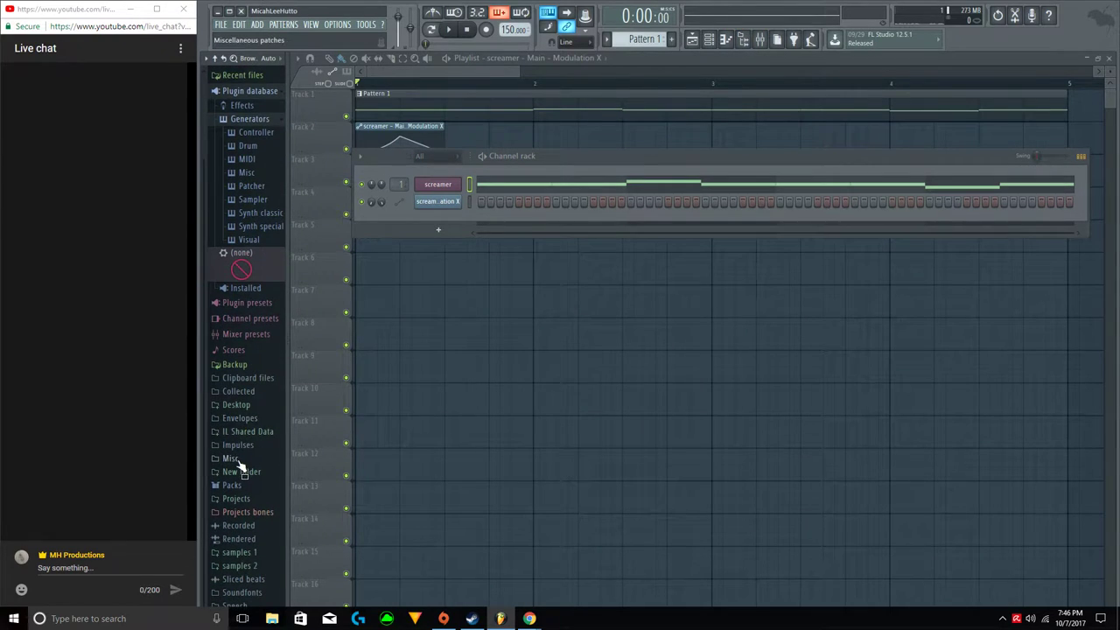
{"action": "left_click", "coordinate": [233, 459]}
{"action": "left_click", "coordinate": [240, 485]}
{"action": "scroll", "coordinate": [237, 451], "scroll_direction": "down", "scroll_amount": 10}
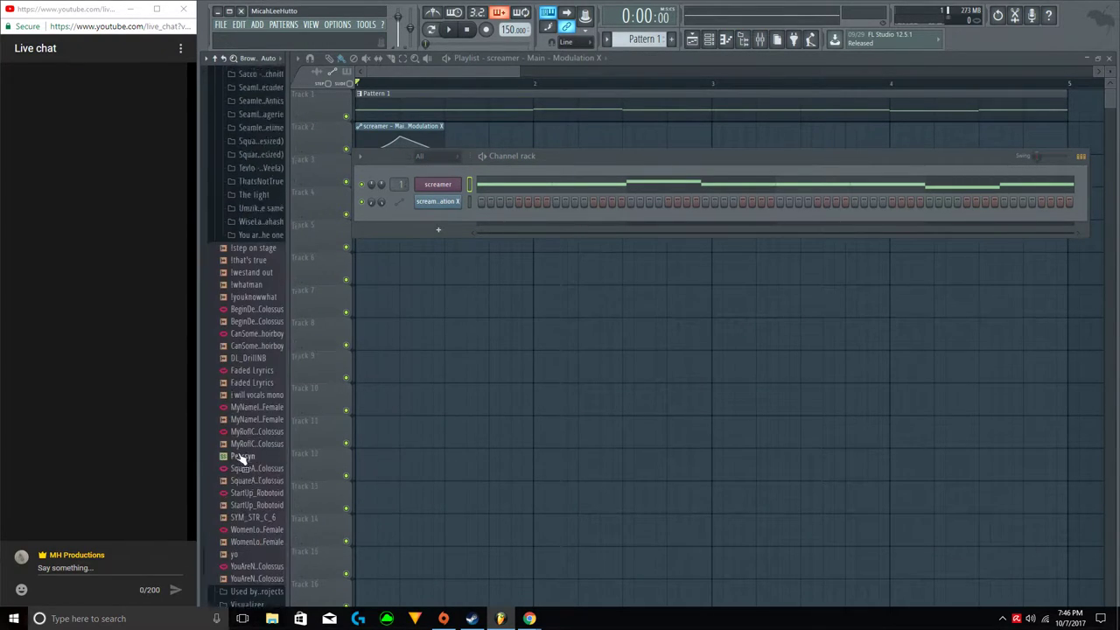
{"action": "left_click", "coordinate": [251, 167]}
{"action": "left_click_drag", "start_coordinate": [246, 181], "coordinate": [445, 215]}
Find the Snare 1 sample in the browser and add it as a channel below Kick 1.
{"action": "scroll", "coordinate": [243, 325], "scroll_direction": "down", "scroll_amount": 1}
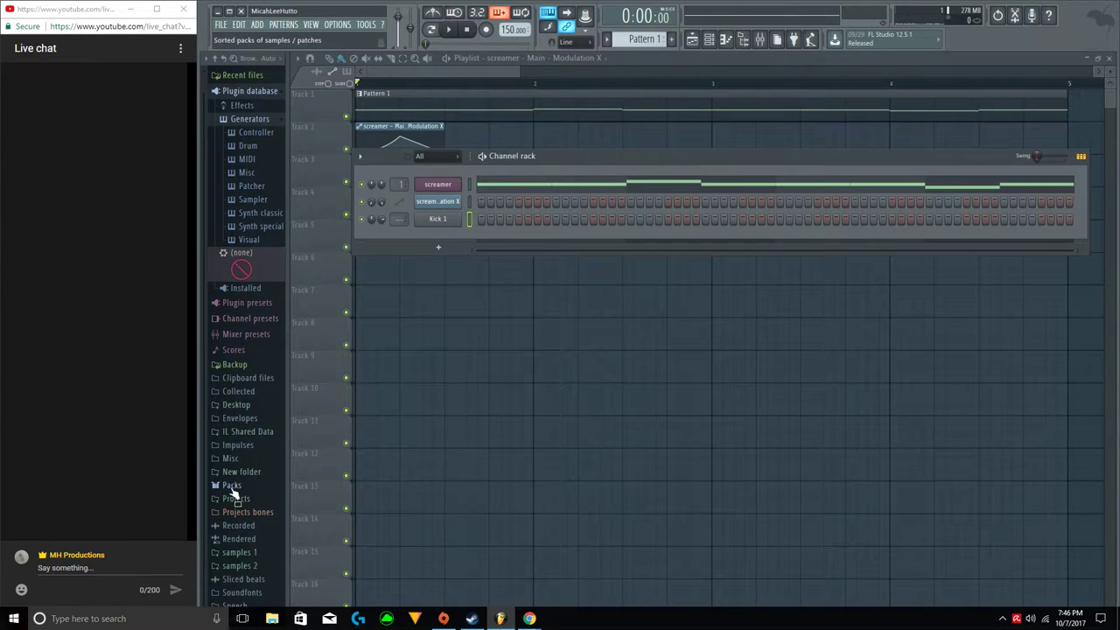
{"action": "left_click", "coordinate": [231, 486]}
{"action": "left_click", "coordinate": [231, 351]}
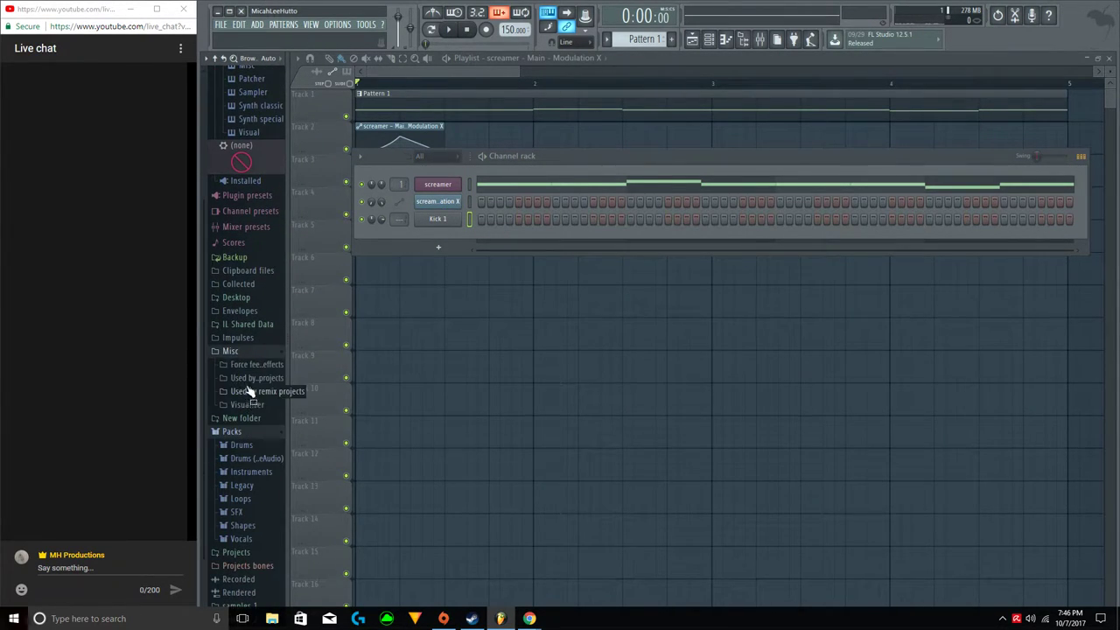
{"action": "left_click", "coordinate": [249, 388]}
{"action": "left_click", "coordinate": [249, 355]}
{"action": "left_click", "coordinate": [254, 391]}
{"action": "left_click_drag", "start_coordinate": [249, 397], "coordinate": [443, 235]}
In Pattern 2, program Kick 1 on steps 1 and 9 and Snare 1 on step 9.
{"action": "scroll", "coordinate": [648, 39], "scroll_direction": "down", "scroll_amount": 1}
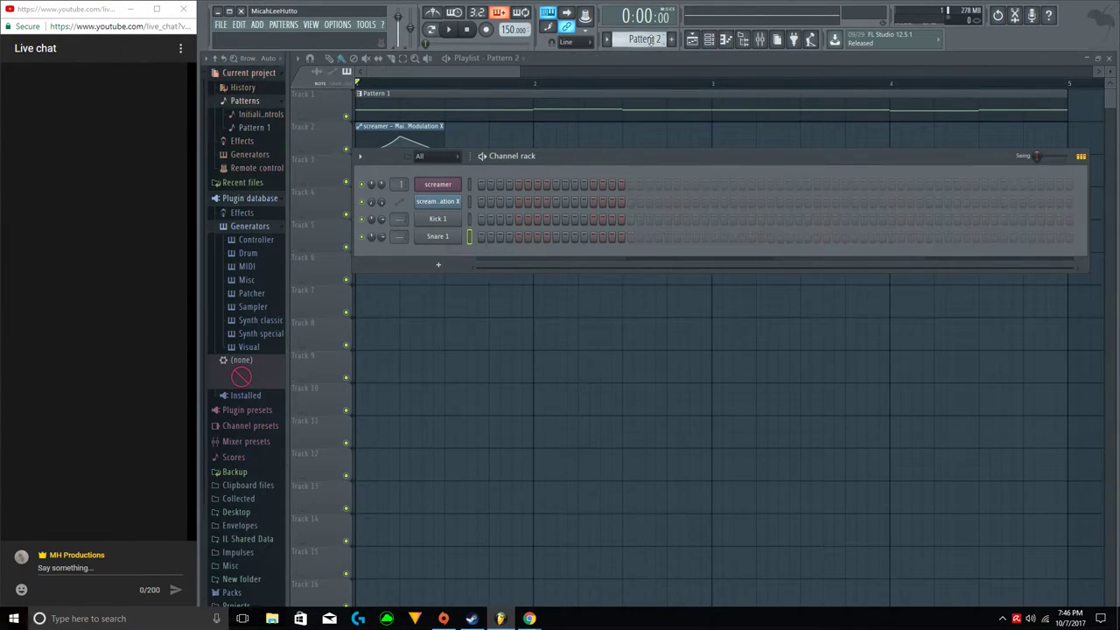
{"action": "left_click", "coordinate": [539, 315]}
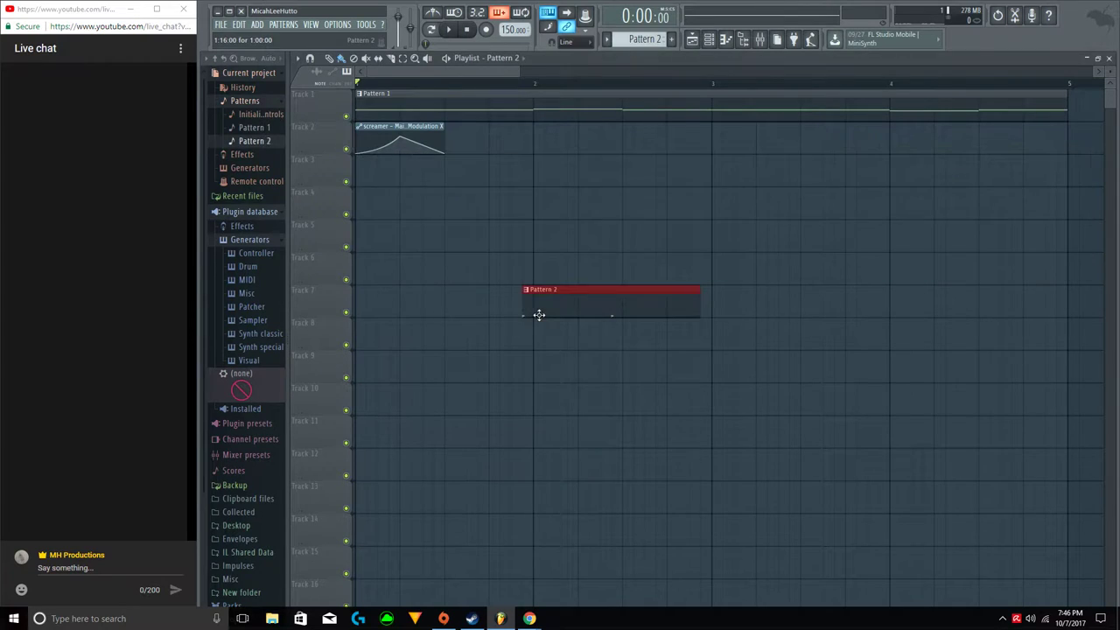
{"action": "left_click", "coordinate": [710, 40]}
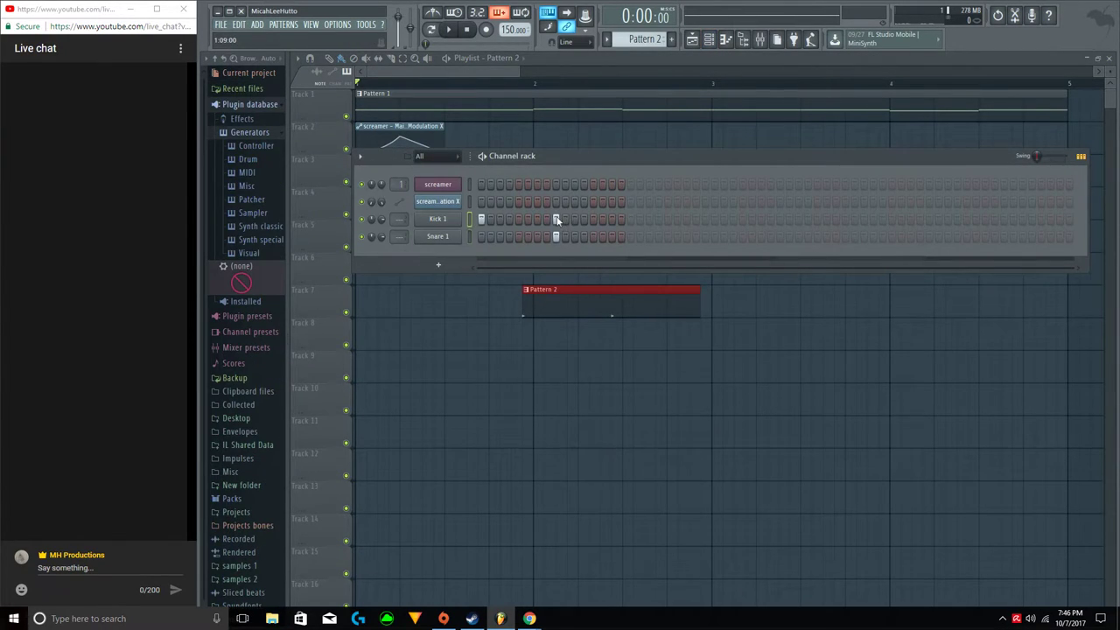
{"action": "left_click", "coordinate": [580, 331]}
{"action": "right_click", "coordinate": [594, 331]}
{"action": "right_click", "coordinate": [588, 303]}
Place Pattern 2 in each of bars 1 to 4 on Track 3 of the playlist.
{"action": "left_click_drag", "start_coordinate": [361, 178], "coordinate": [854, 174]}
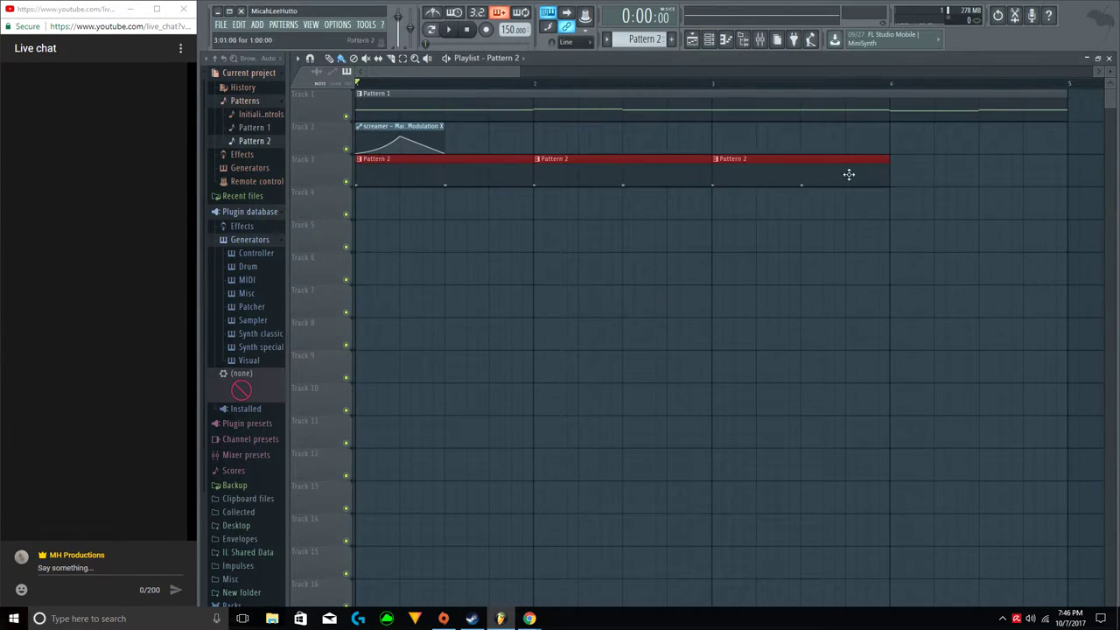
{"action": "left_click", "coordinate": [895, 179]}
{"action": "key", "text": "space"}
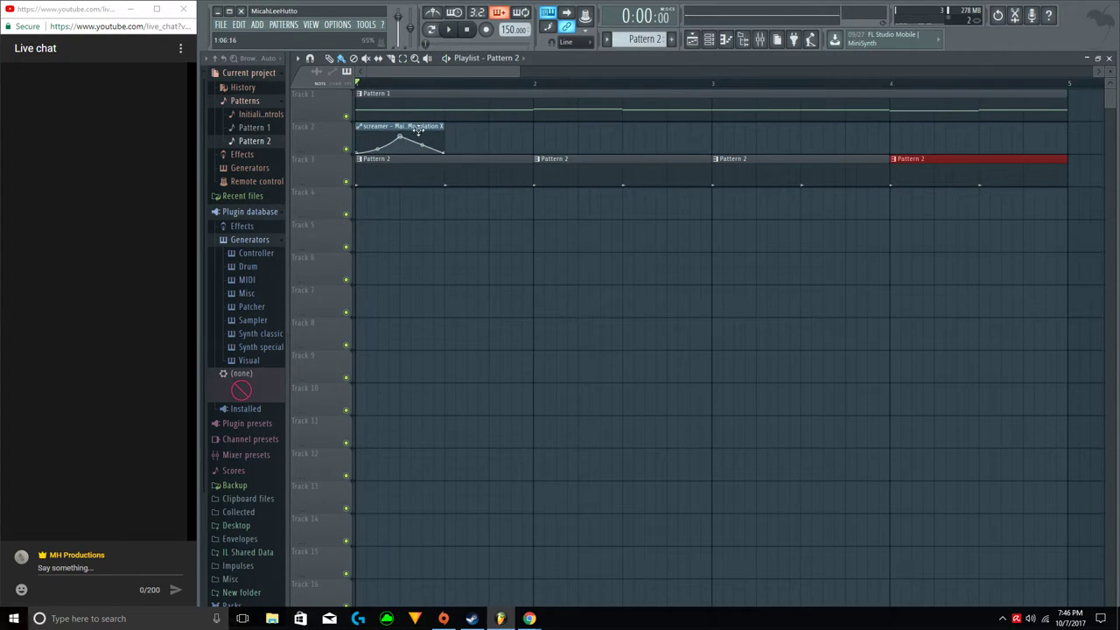
Shorten the Modulation X clip to one beat with its peak at 1:03:00, and audition it.
{"action": "mouse_move", "coordinate": [441, 153]}
{"action": "left_mouse_down"}
{"action": "mouse_move", "coordinate": [415, 160]}
{"action": "mouse_move", "coordinate": [441, 156]}
{"action": "left_mouse_up"}
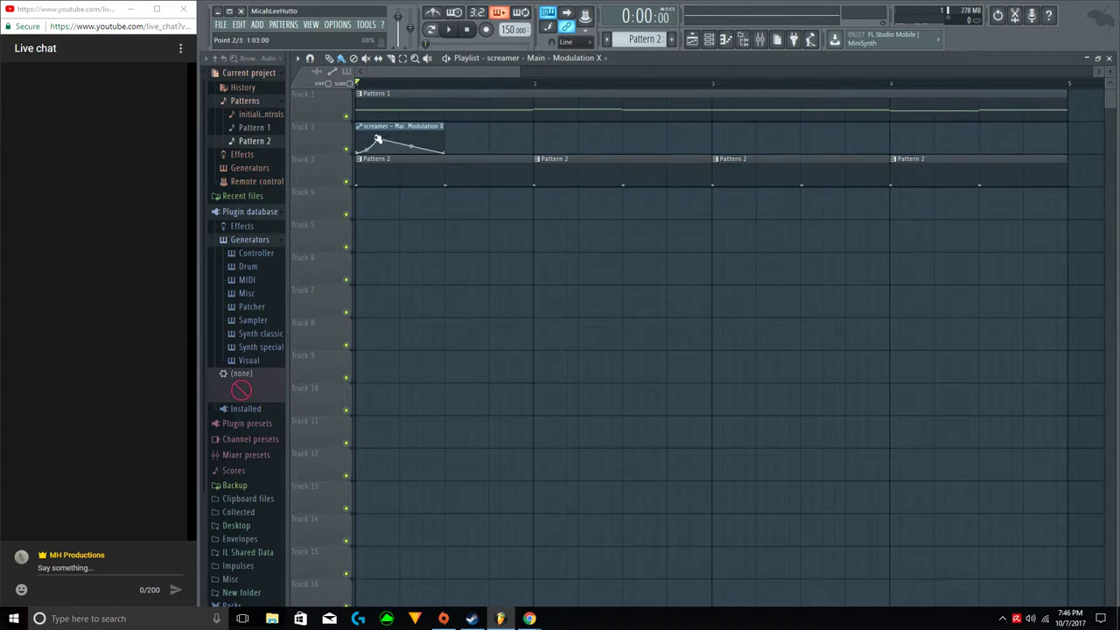
{"action": "left_click_drag", "start_coordinate": [446, 151], "coordinate": [379, 144]}
{"action": "key", "text": "space"}
{"action": "key", "text": "space"}
{"action": "key", "text": "space"}
{"action": "key", "text": "space"}
Place a copy of the one-beat modulation clip on beat 2 and make that copy unique.
{"action": "left_click", "coordinate": [406, 139]}
{"action": "key", "text": "space"}
{"action": "left_click", "coordinate": [379, 145]}
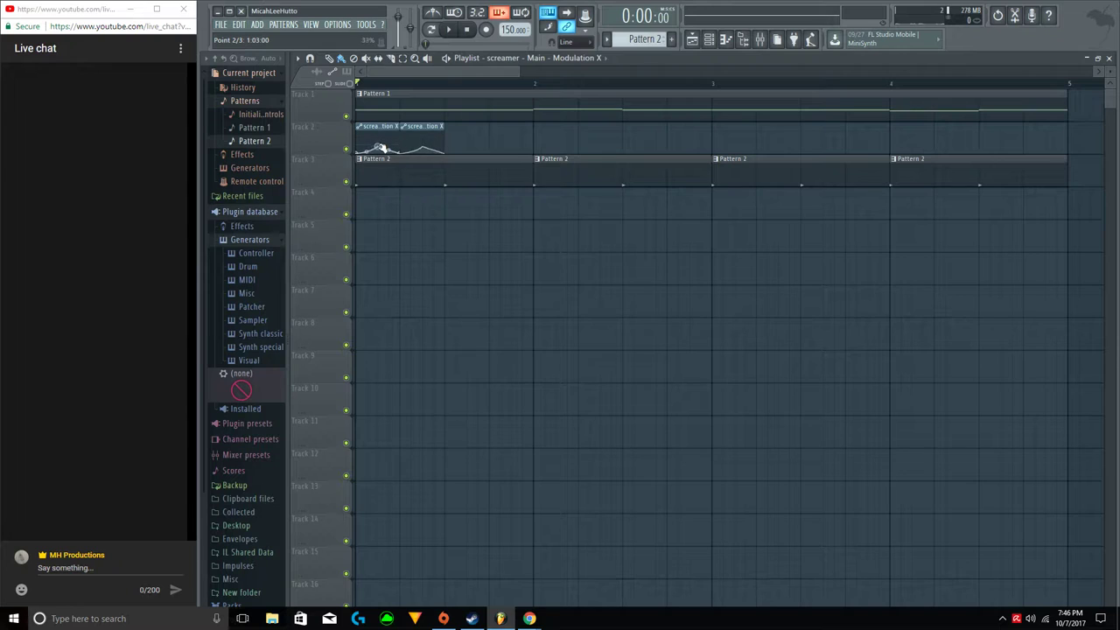
{"action": "right_click", "coordinate": [406, 136]}
{"action": "left_click", "coordinate": [430, 214]}
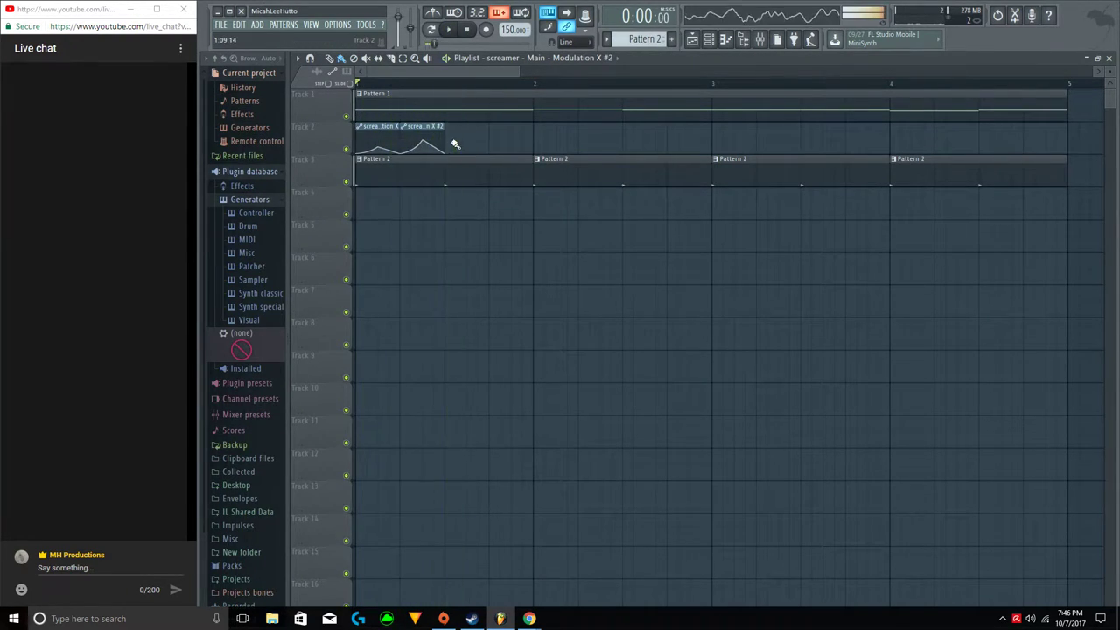
Raise the peak of the second modulation clip to 100% and bend both sides into a rounded arch.
{"action": "key", "text": "space"}
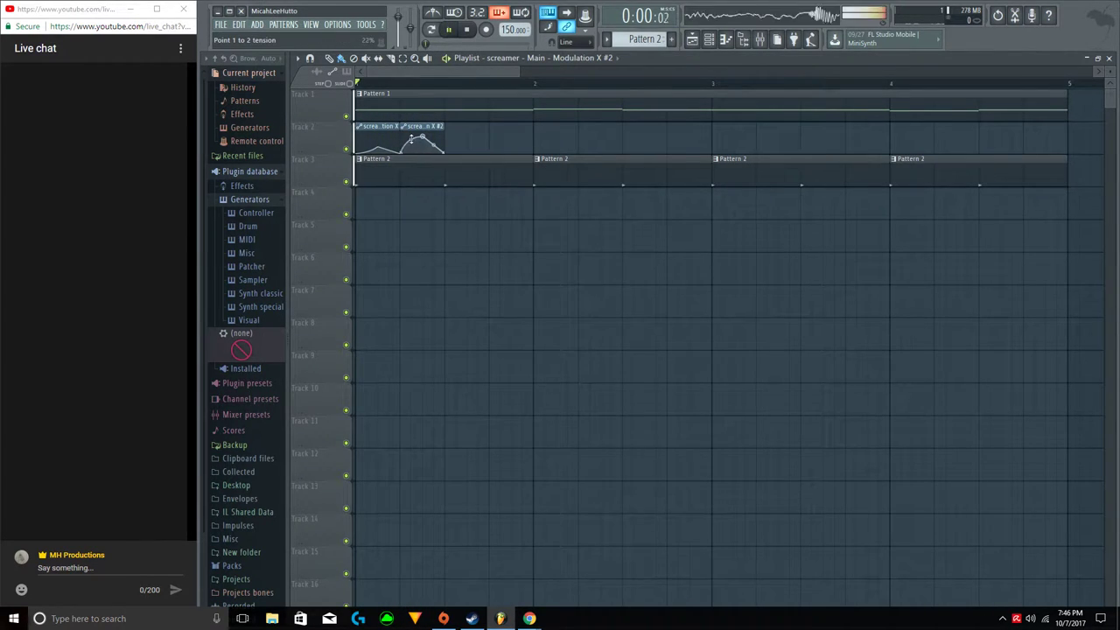
{"action": "key", "text": "space"}
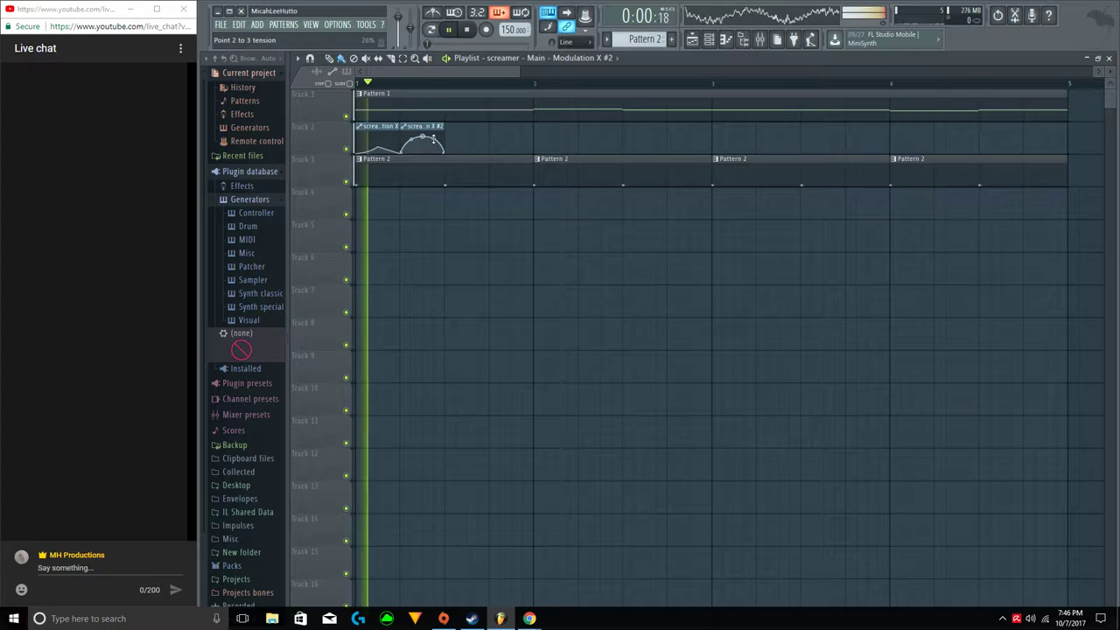
{"action": "key", "text": "space"}
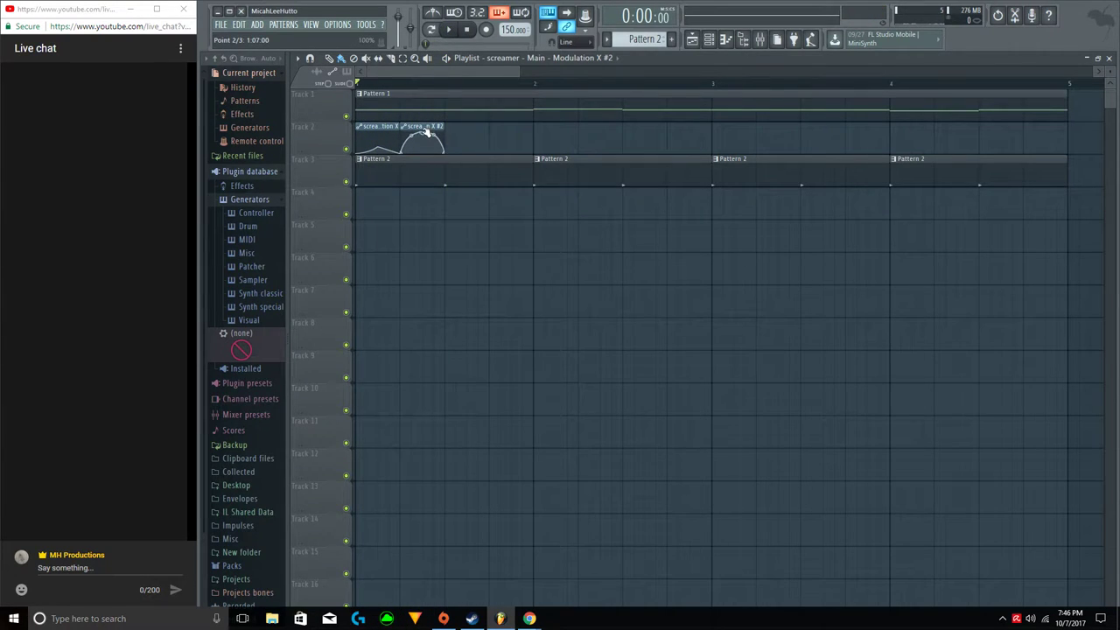
Lower the screamer channel's volume to 22% and repeat the pair of modulation clips along Track 2 through bar 4.
{"action": "left_click", "coordinate": [715, 40]}
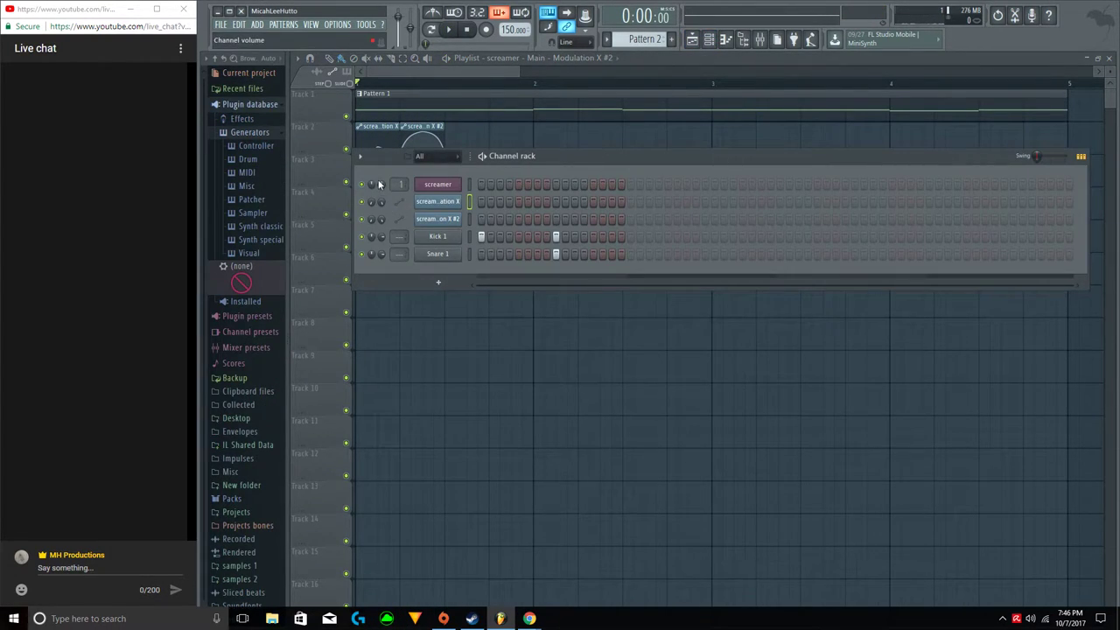
{"action": "key", "text": "space"}
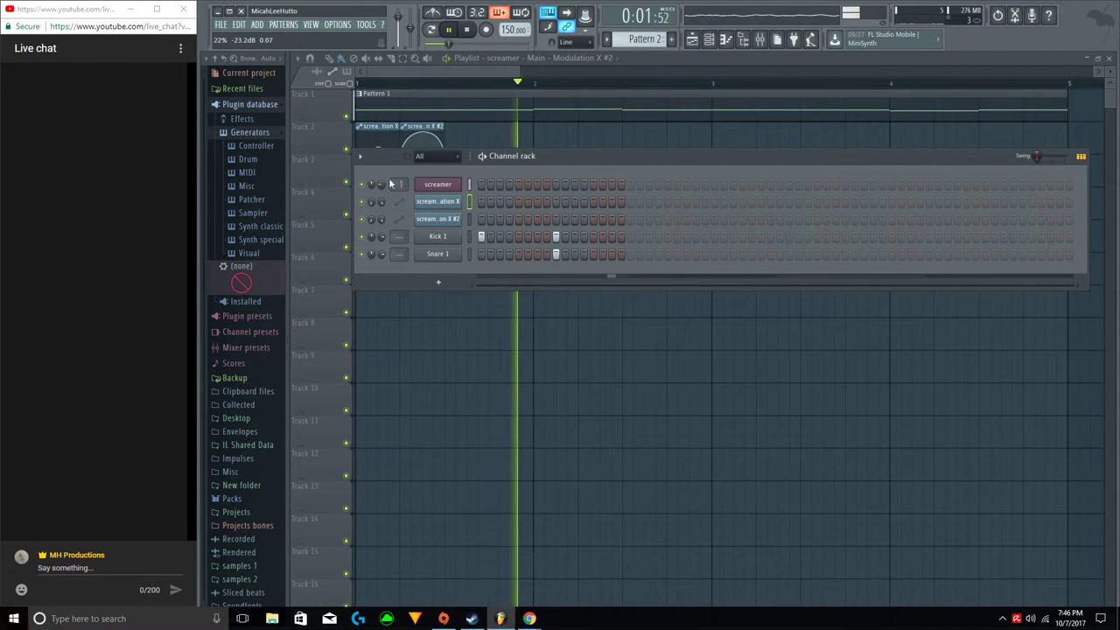
{"action": "left_click", "coordinate": [543, 130]}
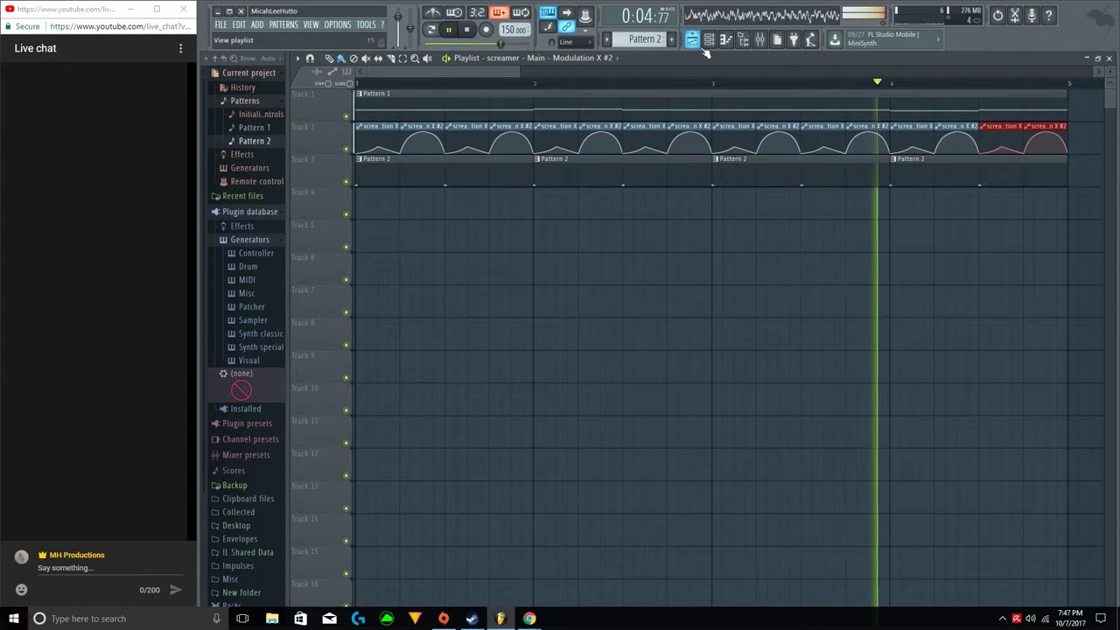
Lower the screamer mixer track's fader to 85% (-3.5 dB) during playback and return to the playlist.
{"action": "key", "text": "F9"}
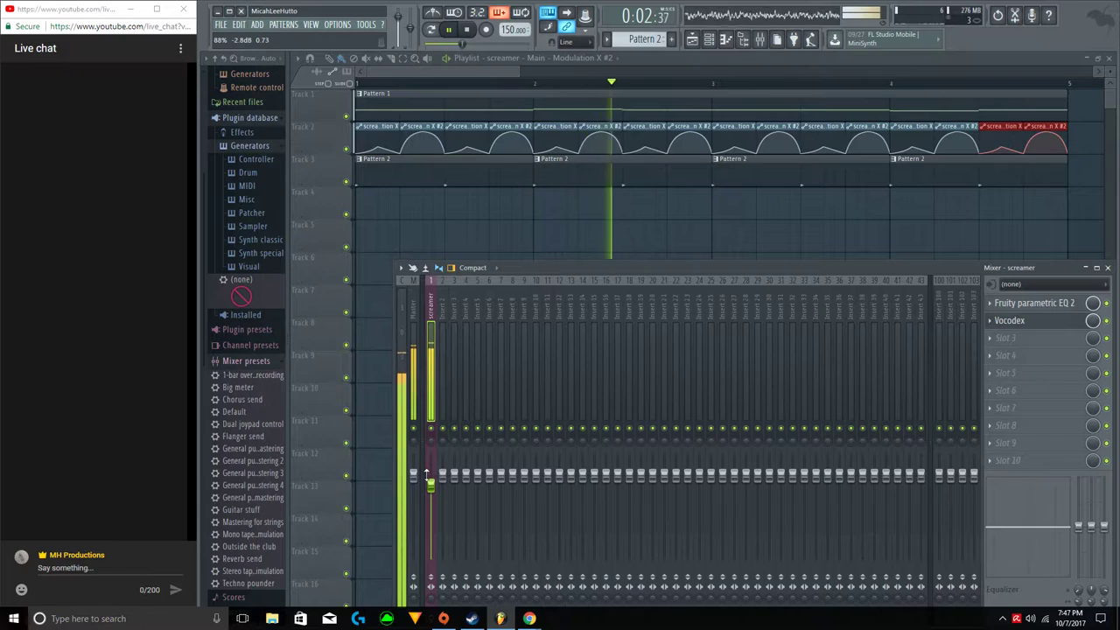
{"action": "key", "text": "F6"}
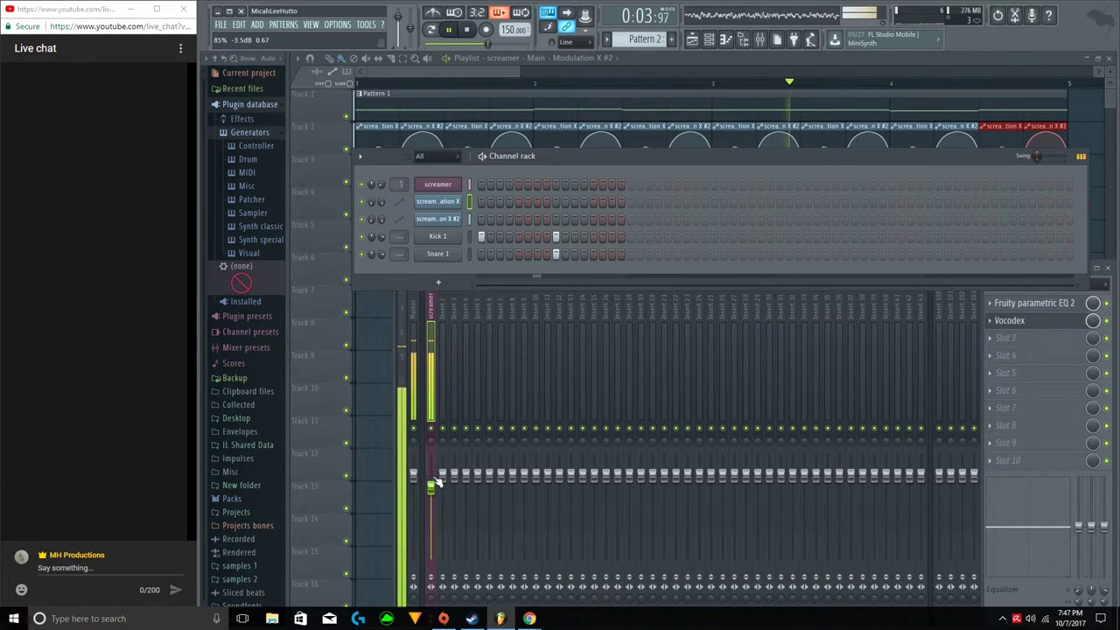
{"action": "left_click", "coordinate": [377, 362]}
{"action": "right_click", "coordinate": [391, 360]}
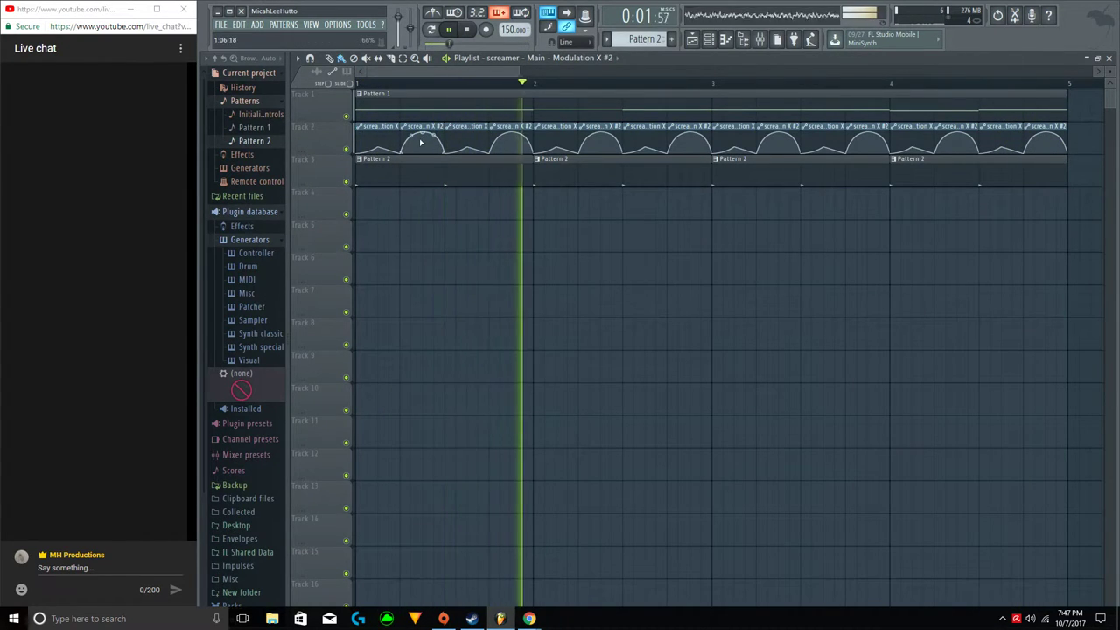
Make the first modulation clip of bar 2 unique and move its peak to 2:02:00 at 29%.
{"action": "key", "text": "space"}
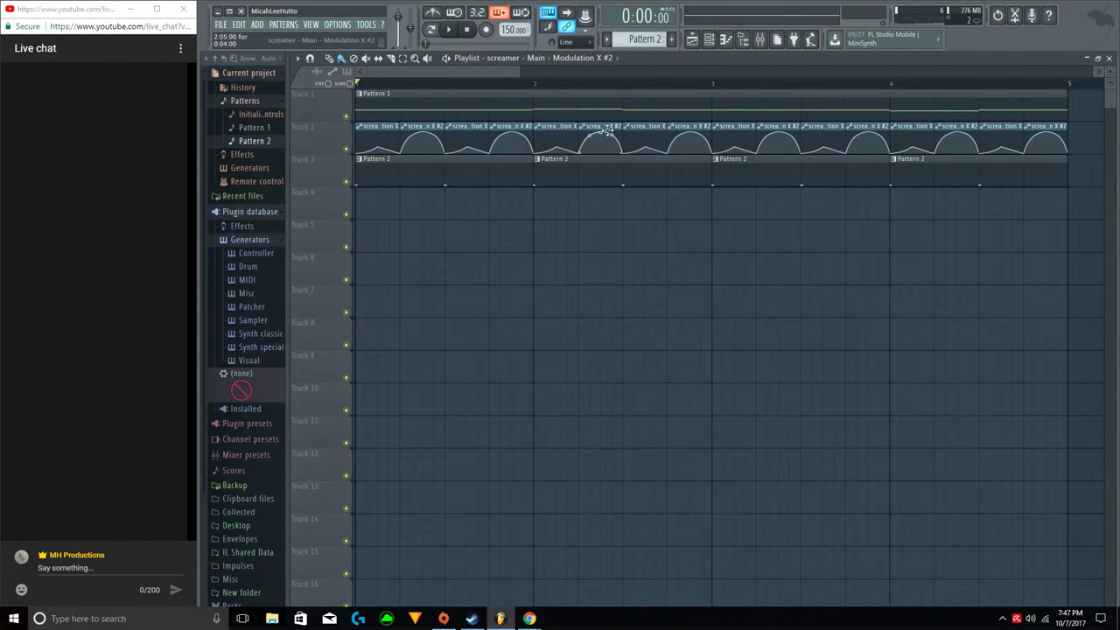
{"action": "key", "text": "space"}
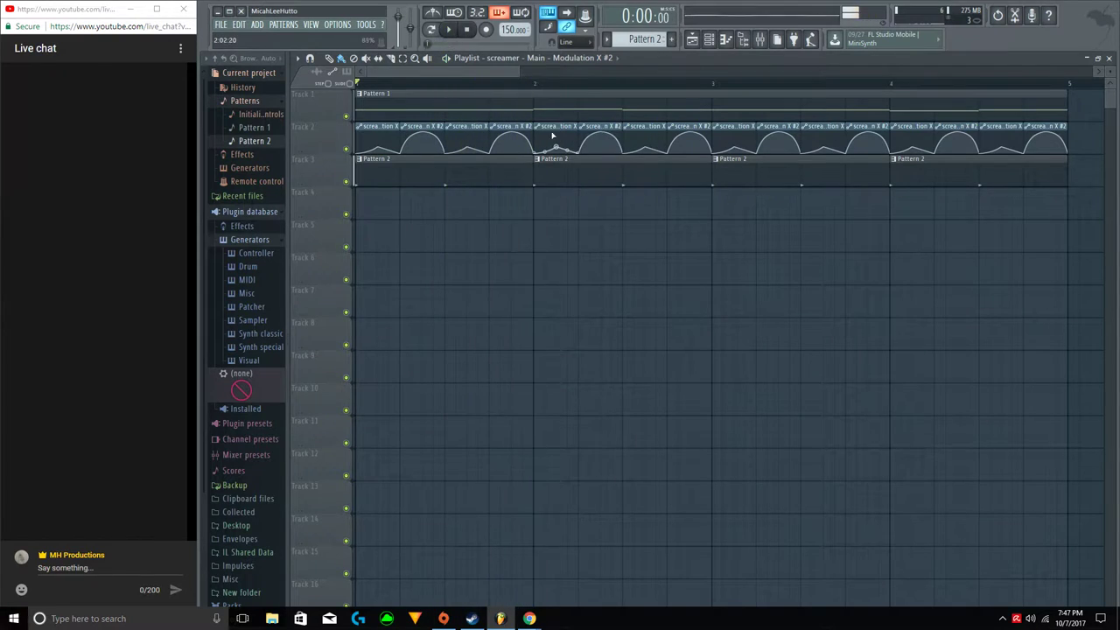
{"action": "left_click", "coordinate": [539, 130]}
{"action": "left_click", "coordinate": [560, 214]}
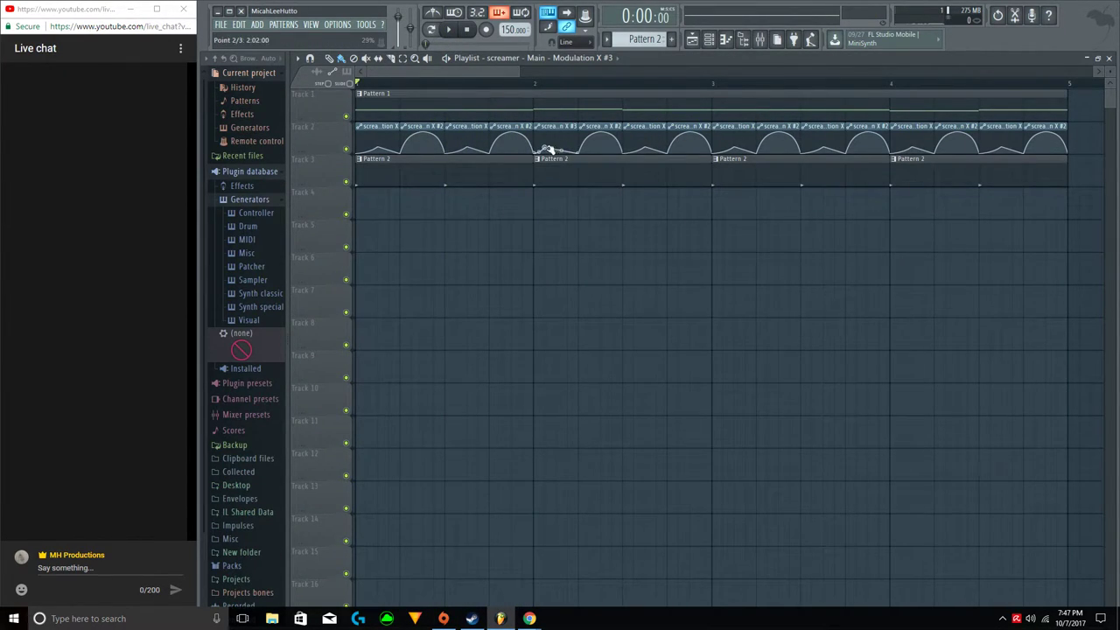
{"action": "left_click_drag", "start_coordinate": [562, 84], "coordinate": [548, 162]}
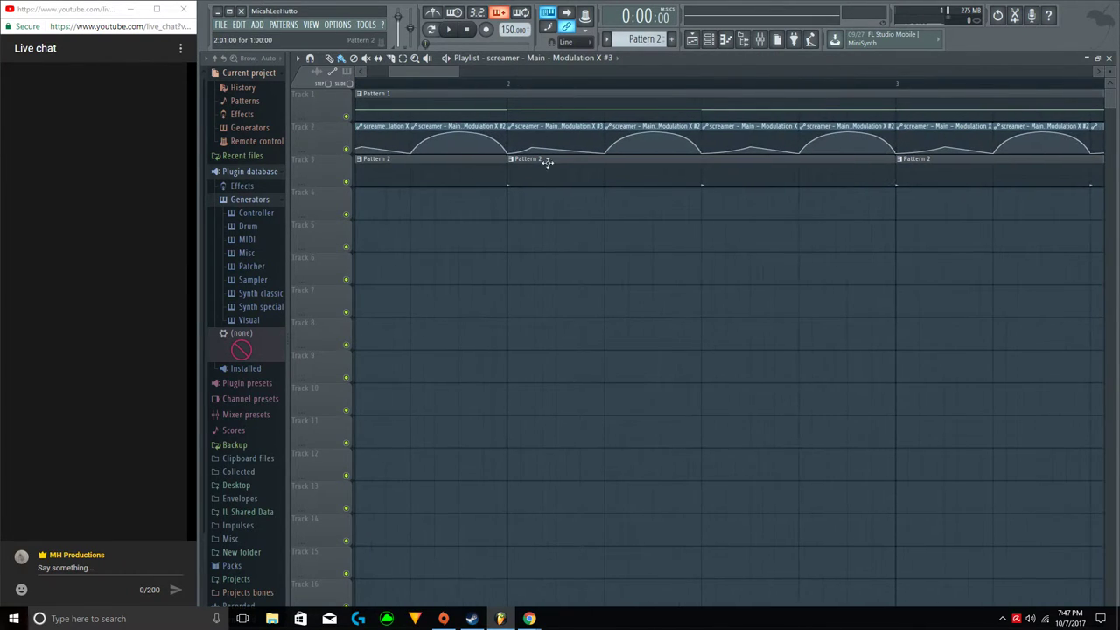
Give the first modulation clip of bar 2 two humps, copying the earlier clip's 32% peak value onto both peak points.
{"action": "right_click", "coordinate": [364, 147]}
{"action": "left_click", "coordinate": [395, 334]}
{"action": "right_click", "coordinate": [532, 149]}
{"action": "left_click", "coordinate": [566, 346]}
{"action": "right_click", "coordinate": [581, 149]}
{"action": "left_click", "coordinate": [619, 344]}
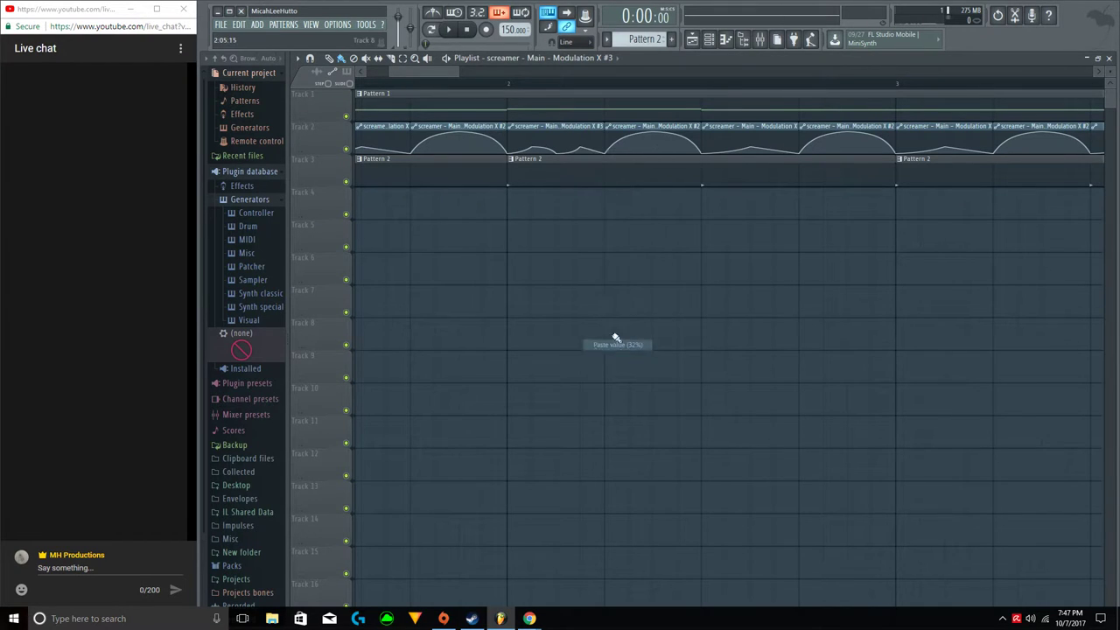
Replace the first and third modulation clips of bar 4 on Track 2 with the two-hump clip and play the arrangement.
{"action": "scroll", "coordinate": [549, 86], "scroll_direction": "down", "scroll_amount": 8}
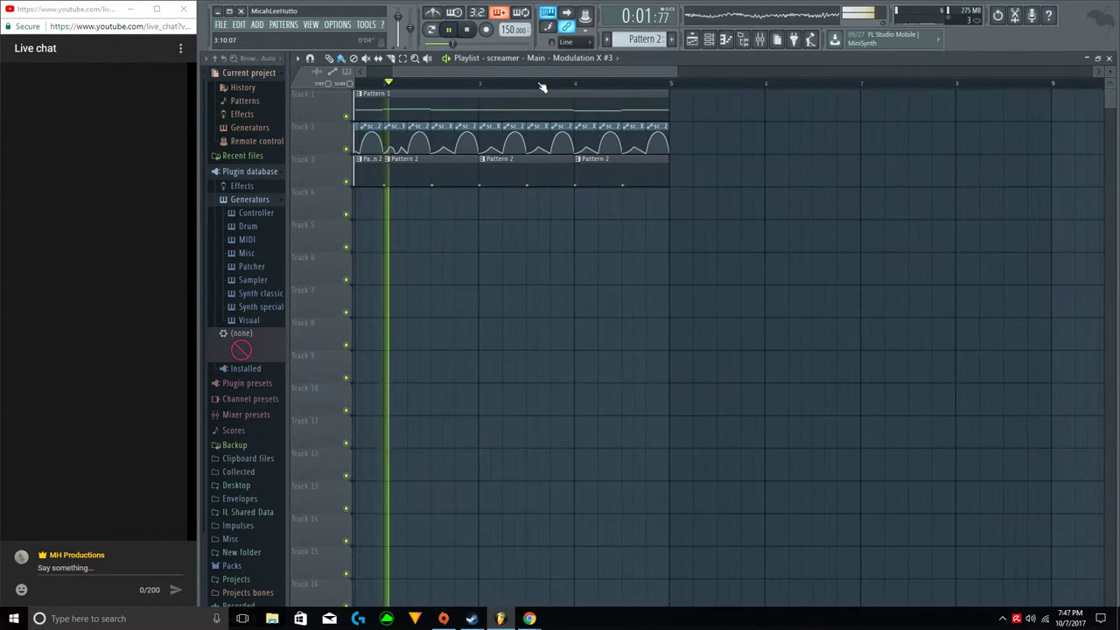
{"action": "scroll", "coordinate": [542, 88], "scroll_direction": "up", "scroll_amount": 4}
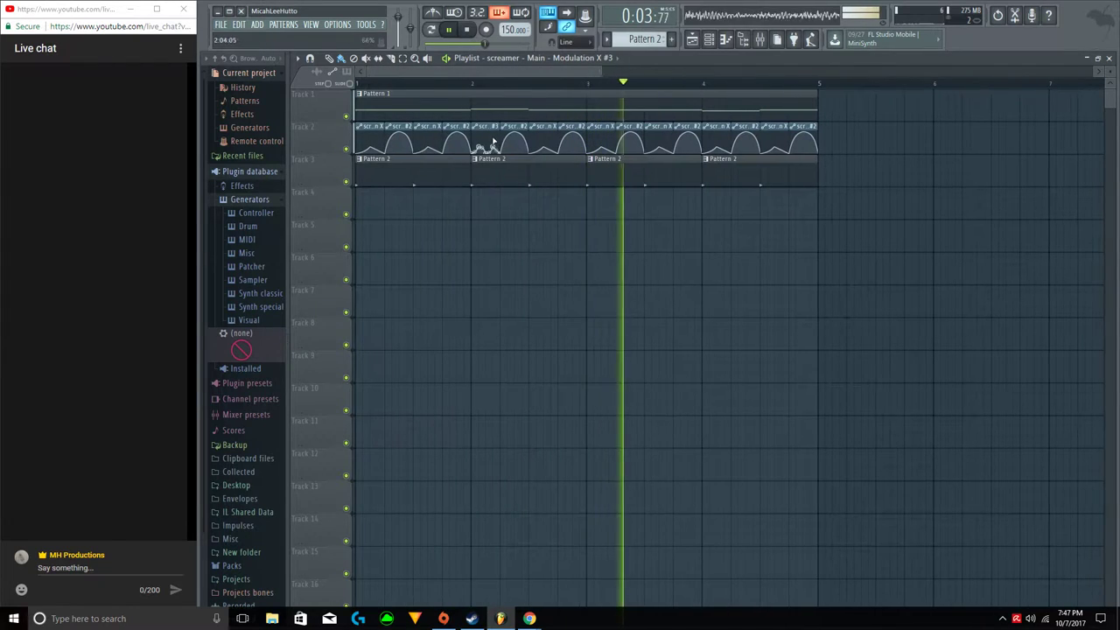
{"action": "key", "text": "space"}
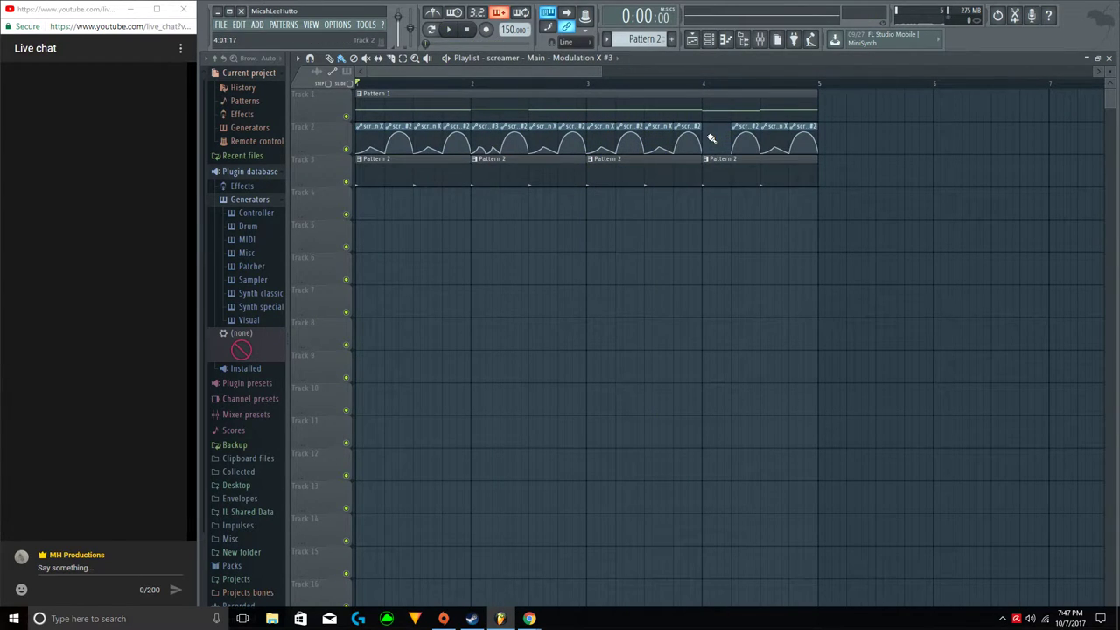
{"action": "left_click", "coordinate": [766, 137]}
{"action": "left_click", "coordinate": [558, 167]}
{"action": "left_click", "coordinate": [589, 210]}
{"action": "right_click", "coordinate": [589, 210]}
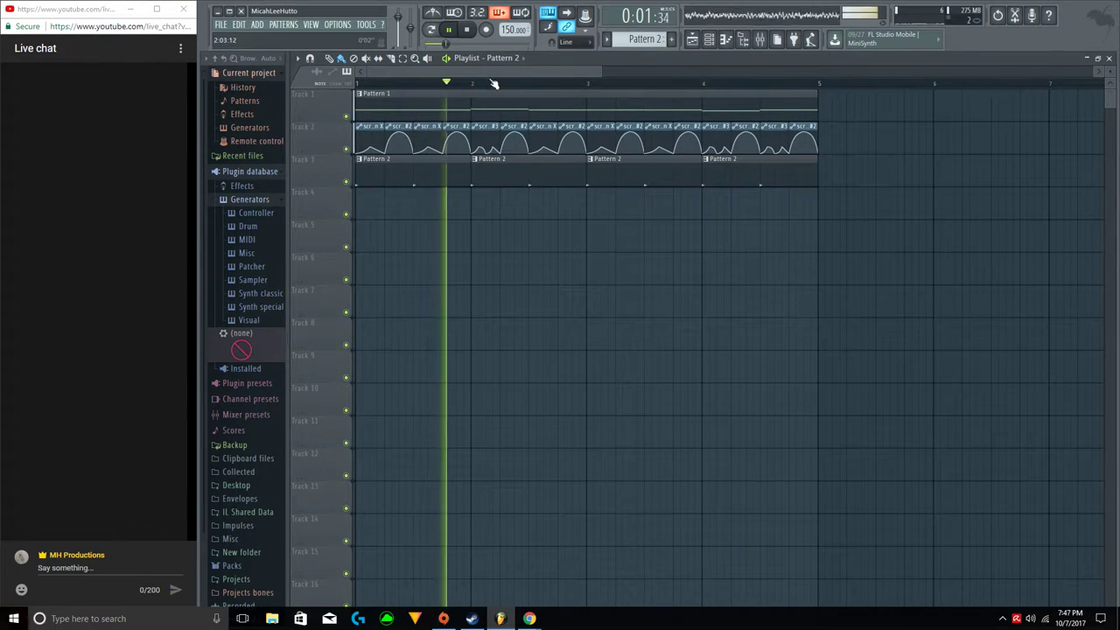
Remove Vocodex from slot 2 of the screamer mixer track and raise the track's fader to 100% (0.0 dB).
{"action": "scroll", "coordinate": [486, 84], "scroll_direction": "up", "scroll_amount": 2}
{"action": "scroll", "coordinate": [489, 85], "scroll_direction": "up", "scroll_amount": 1}
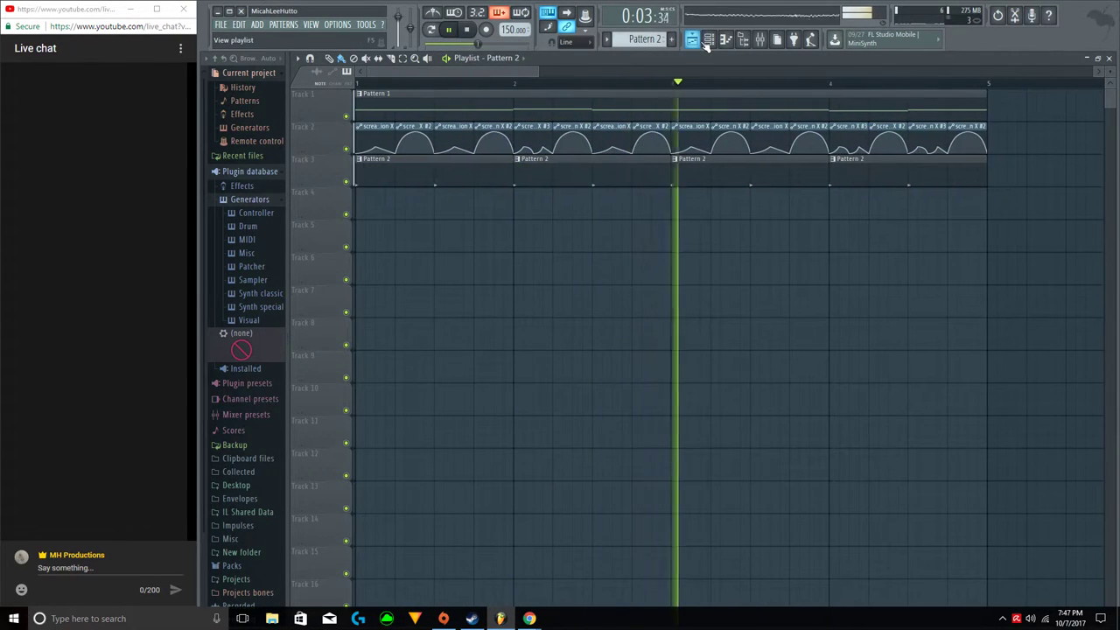
{"action": "left_click", "coordinate": [742, 39]}
{"action": "left_click", "coordinate": [758, 42]}
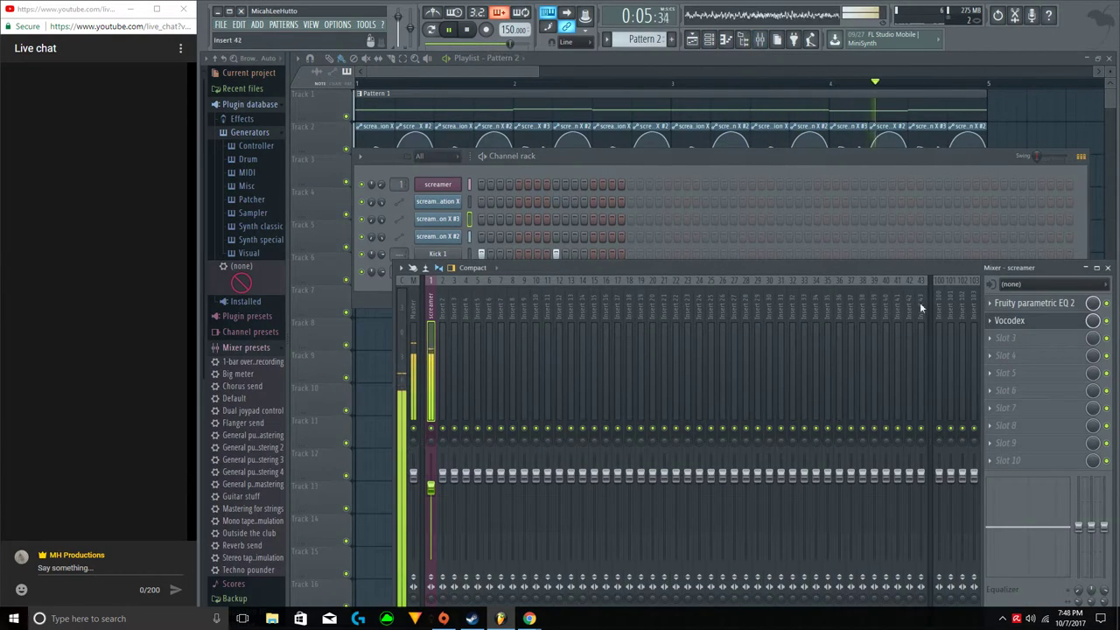
{"action": "left_click", "coordinate": [991, 321]}
{"action": "mouse_move", "coordinate": [1006, 337]}
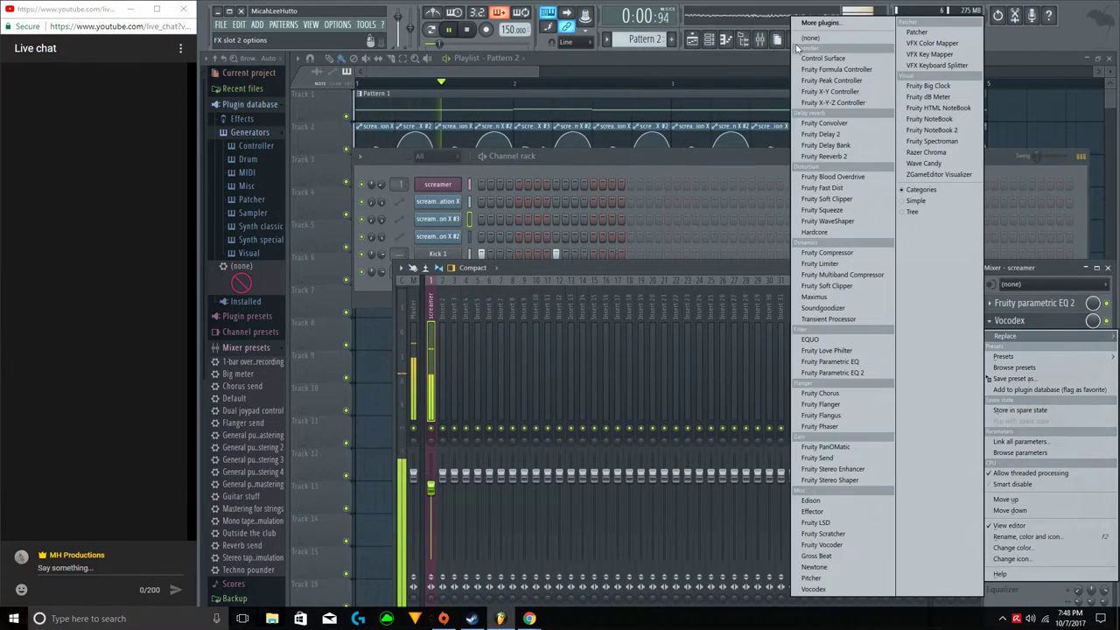
{"action": "left_click", "coordinate": [831, 39]}
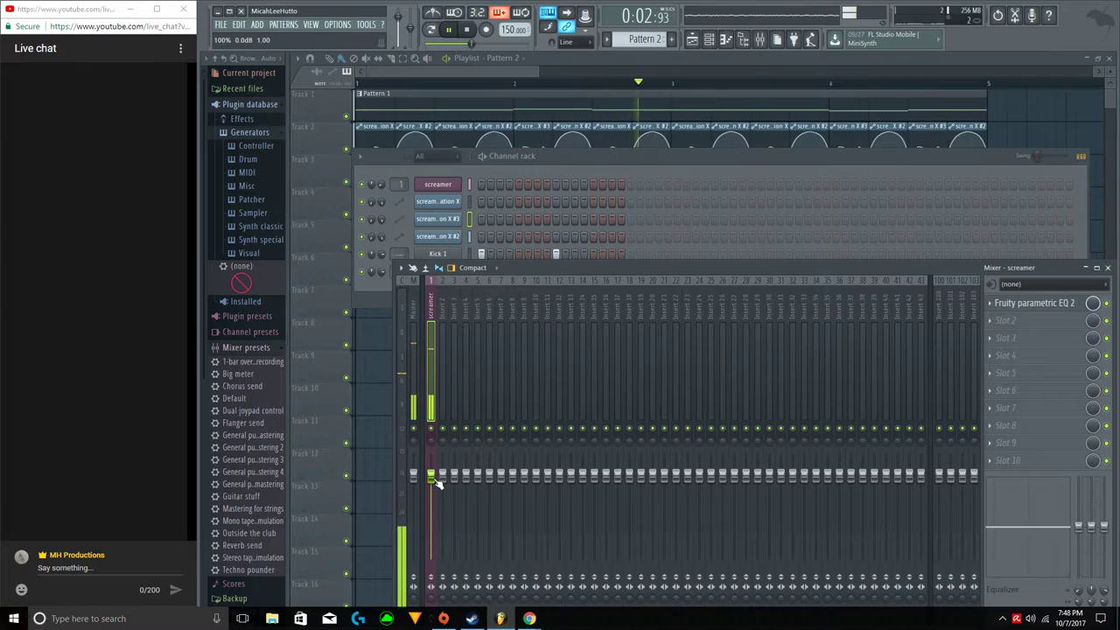
Raise the screamer channel's volume to 38% during playback and return to the playlist.
{"action": "left_click", "coordinate": [384, 184]}
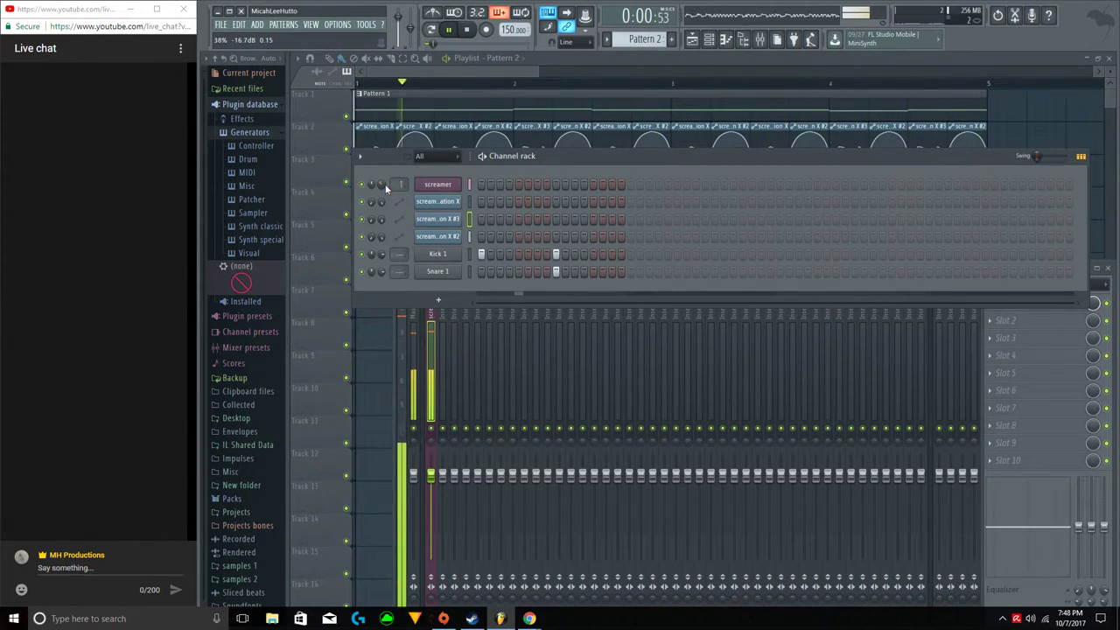
{"action": "left_click", "coordinate": [383, 369]}
{"action": "right_click", "coordinate": [389, 351]}
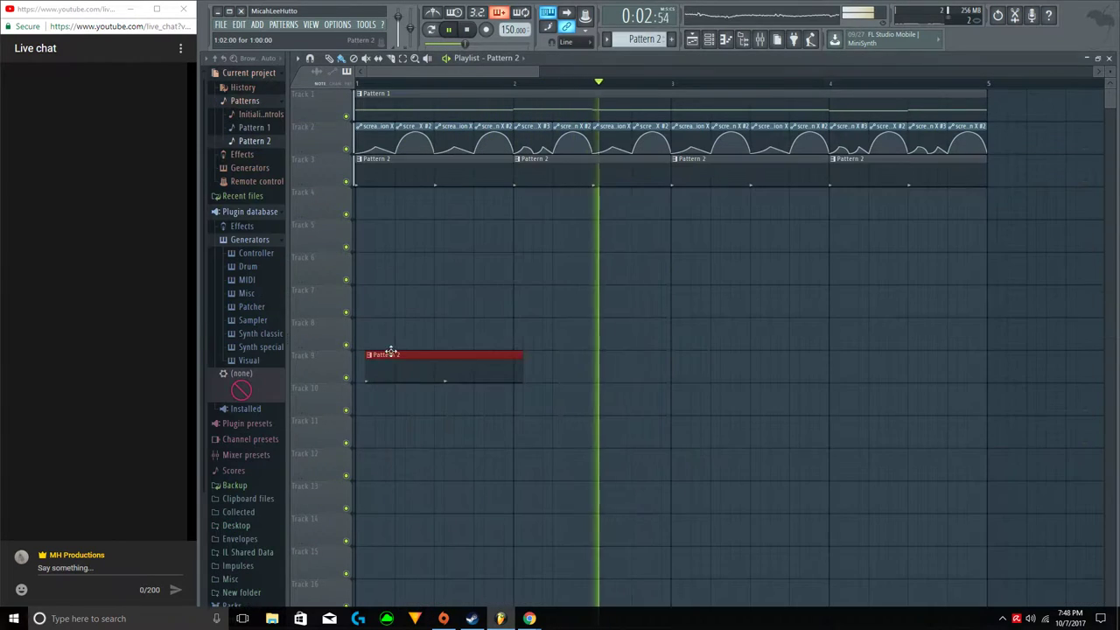
{"action": "scroll", "coordinate": [544, 86], "scroll_direction": "down", "scroll_amount": 1}
{"action": "scroll", "coordinate": [543, 86], "scroll_direction": "down", "scroll_amount": 2}
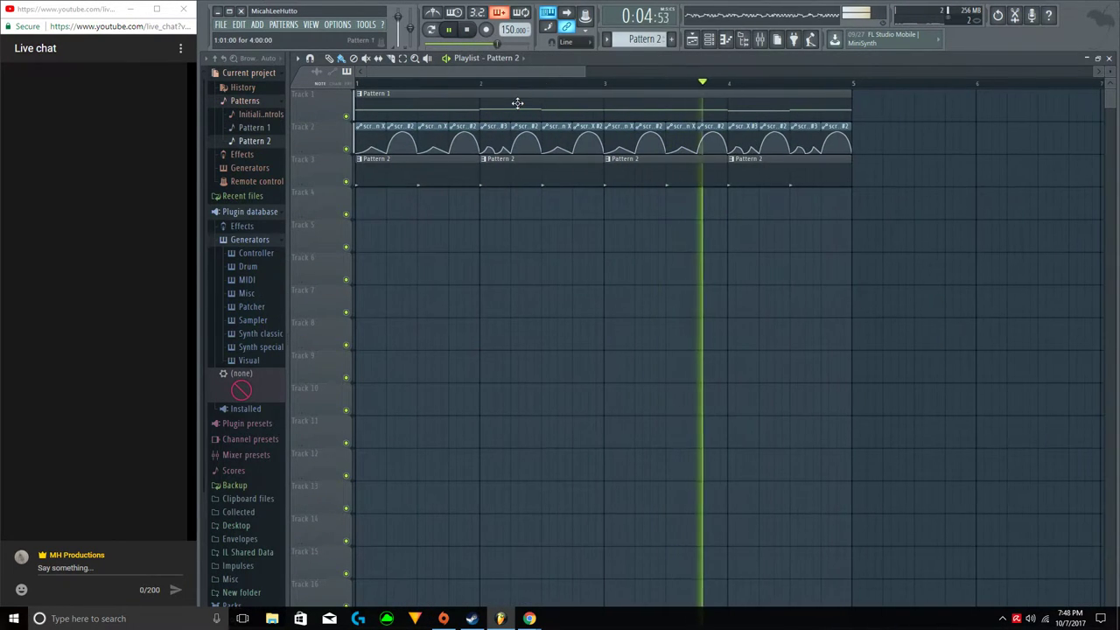
Open the screamer's Sytrus instrument, check Operator 1's settings, and raise the channel volume to 47% on its main page.
{"action": "key", "text": "F6"}
{"action": "left_click", "coordinate": [435, 185]}
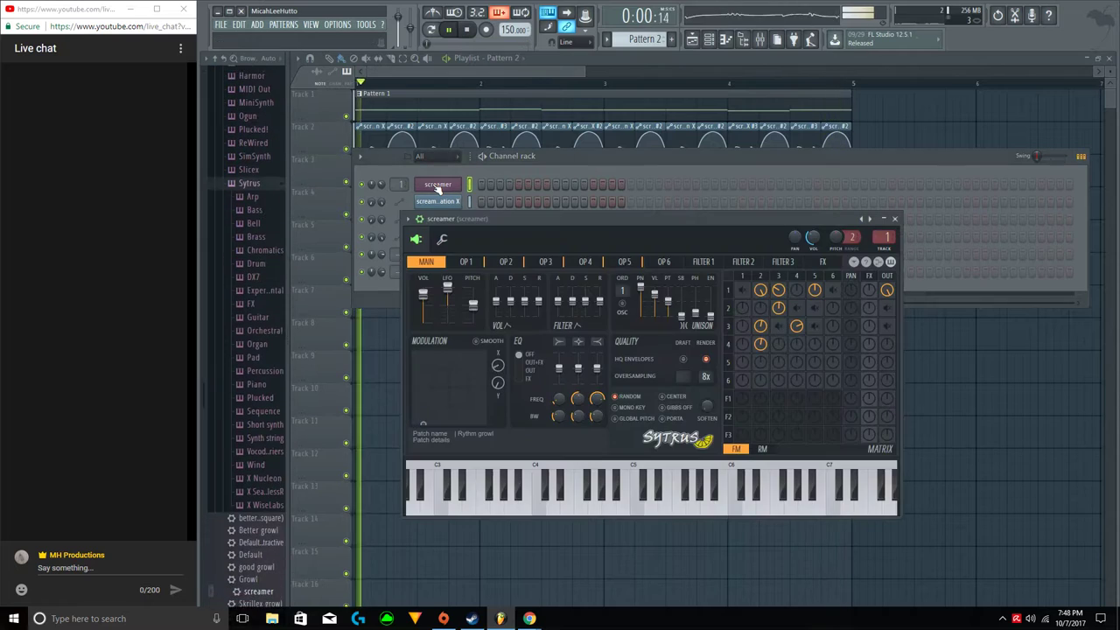
{"action": "left_click", "coordinate": [456, 263]}
{"action": "left_click", "coordinate": [447, 302]}
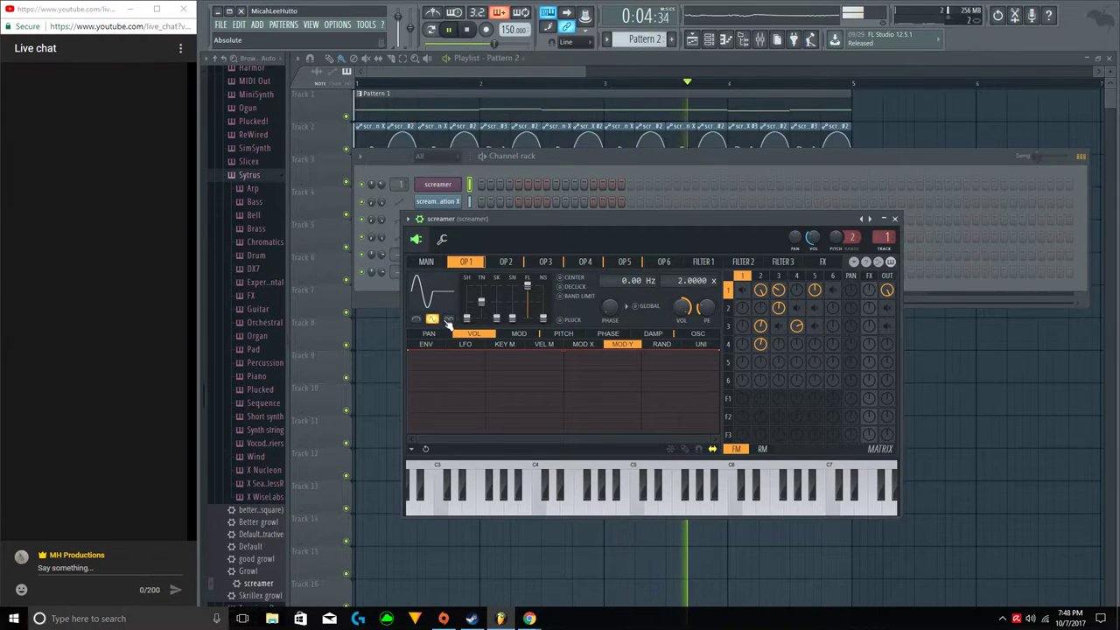
{"action": "left_click", "coordinate": [427, 263]}
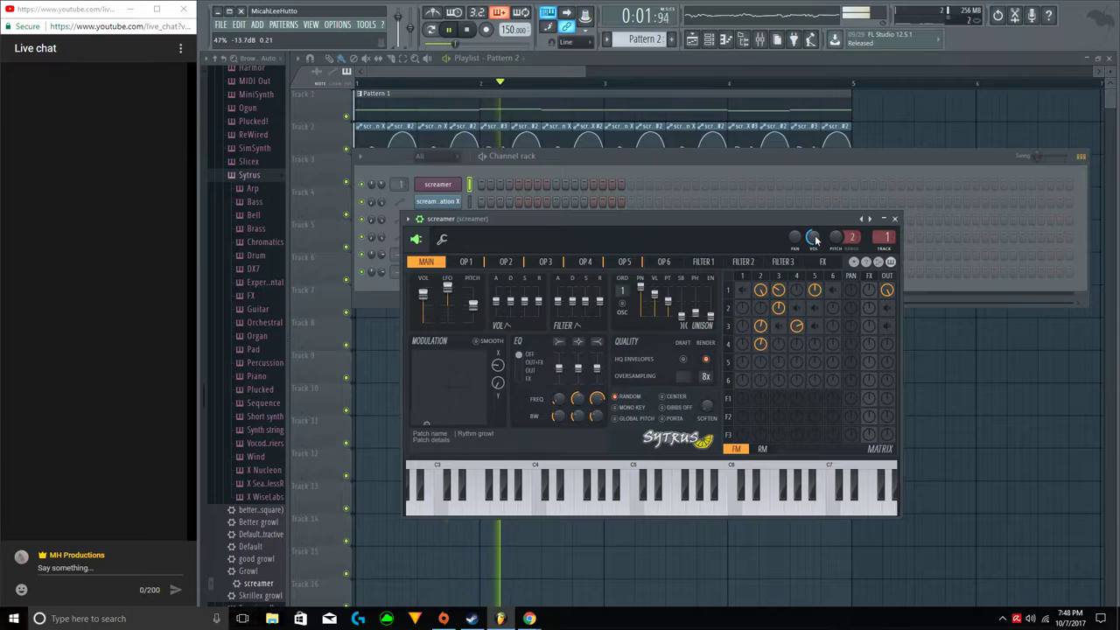
Return to the playlist, round the slopes of the smaller original modulation clip with its peak point at 37%, and restart playback.
{"action": "left_click", "coordinate": [881, 114]}
{"action": "right_click", "coordinate": [882, 114]}
{"action": "left_click", "coordinate": [862, 208]}
{"action": "right_click", "coordinate": [861, 214]}
{"action": "left_click", "coordinate": [880, 259]}
{"action": "right_click", "coordinate": [880, 259]}
{"action": "right_click", "coordinate": [915, 248]}
{"action": "right_click", "coordinate": [916, 257]}
{"action": "key", "text": "space"}
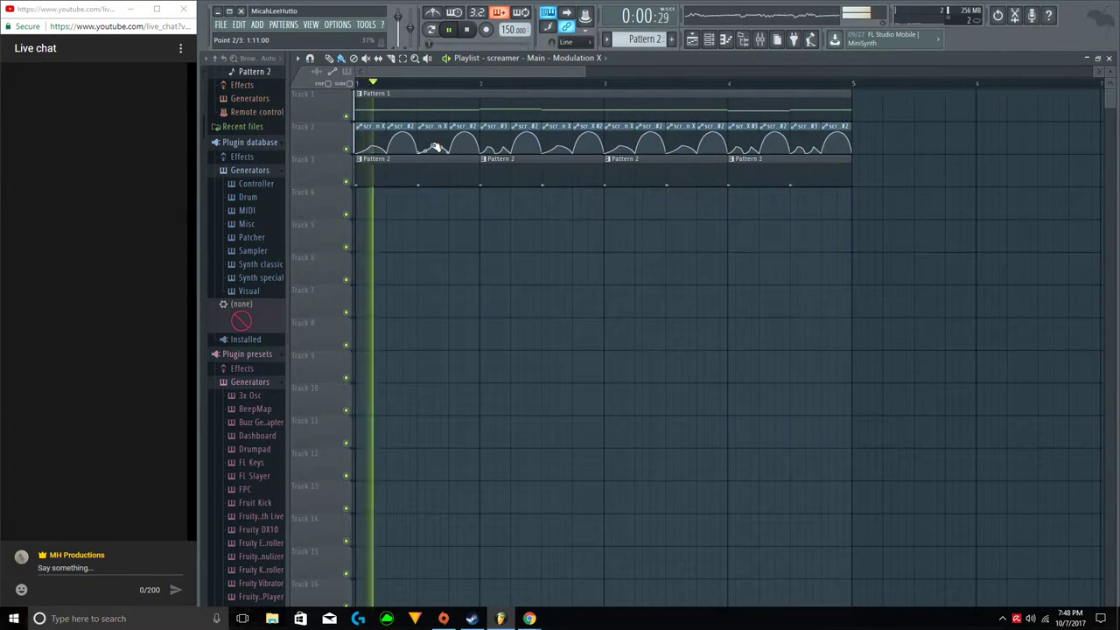
Open Pattern 1's screamer notes in the piano roll.
{"action": "left_click", "coordinate": [591, 110]}
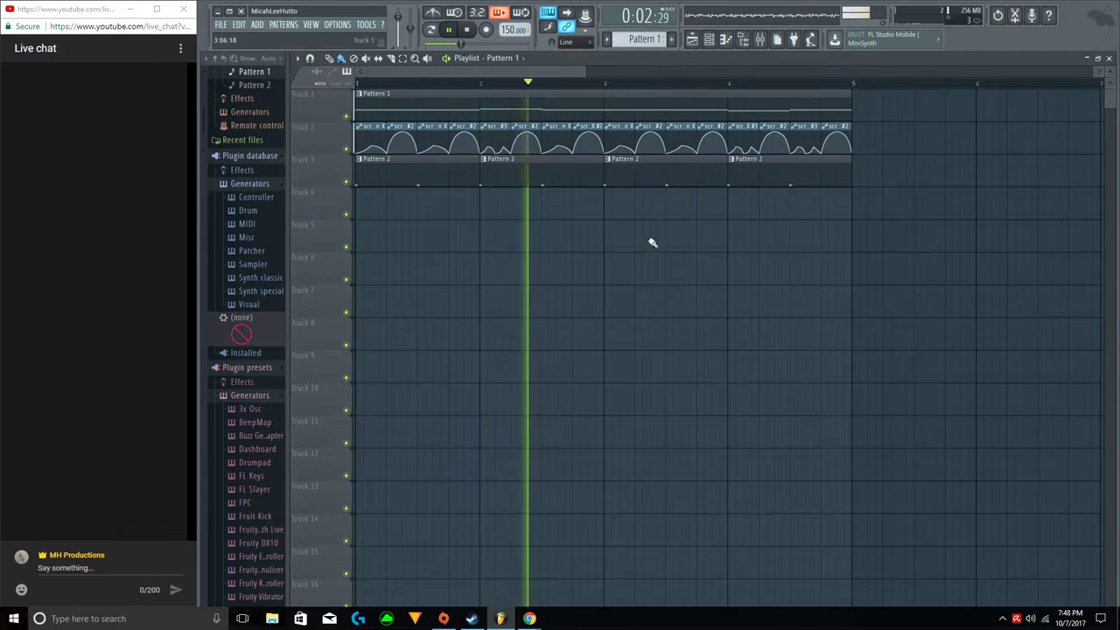
{"action": "double_click", "coordinate": [630, 117]}
{"action": "scroll", "coordinate": [620, 93], "scroll_direction": "down", "scroll_amount": 2}
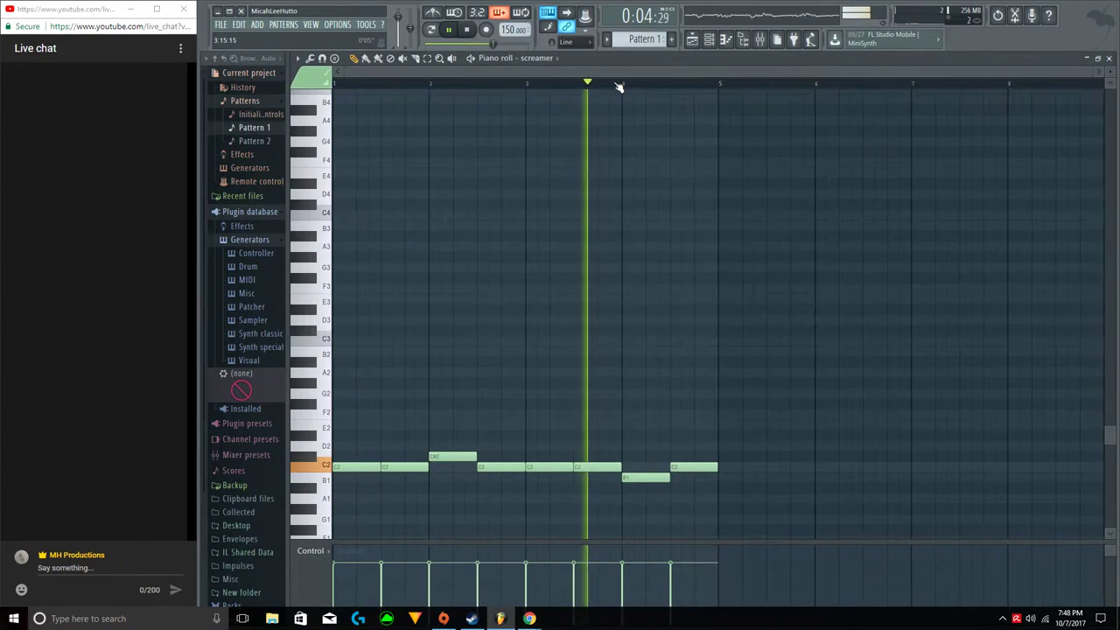
Try the whole screamer note sequence an octave lower and an octave higher, and return it to its original octave.
{"action": "key", "text": "ctrl+Down"}
{"action": "scroll", "coordinate": [738, 257], "scroll_direction": "down", "scroll_amount": 5}
{"action": "key", "text": "ctrl+Up"}
{"action": "key", "text": "ctrl+Up"}
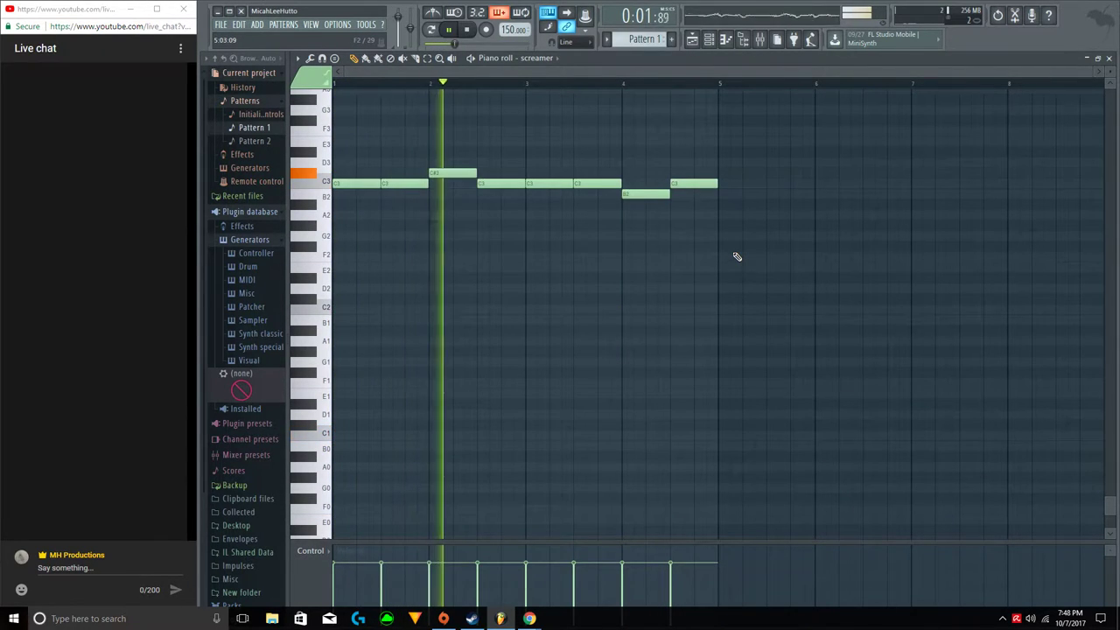
{"action": "key", "text": "ctrl+Down"}
Add a C#2 slide note at 1:13:00 with a duration of 0:04:00, leading into the C#2 note of bar 2.
{"action": "left_click", "coordinate": [395, 299]}
{"action": "right_click", "coordinate": [407, 310]}
{"action": "right_click", "coordinate": [399, 299]}
{"action": "left_click", "coordinate": [391, 310]}
{"action": "left_click_drag", "start_coordinate": [398, 299], "coordinate": [428, 346]}
{"action": "double_click", "coordinate": [421, 342]}
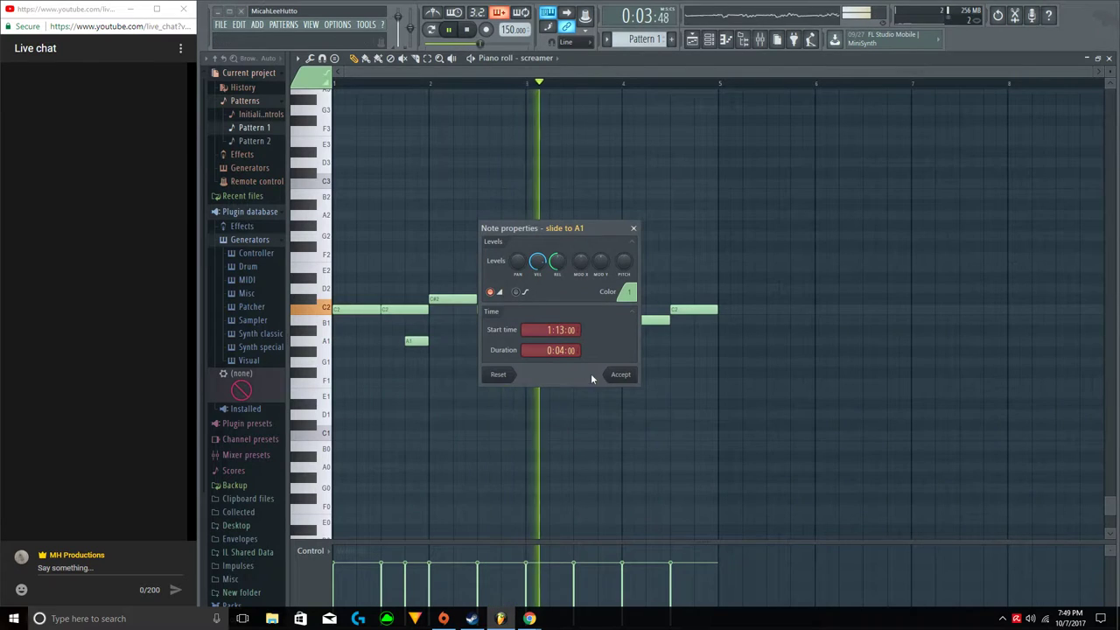
{"action": "left_click", "coordinate": [613, 374]}
{"action": "left_click_drag", "start_coordinate": [413, 341], "coordinate": [420, 296]}
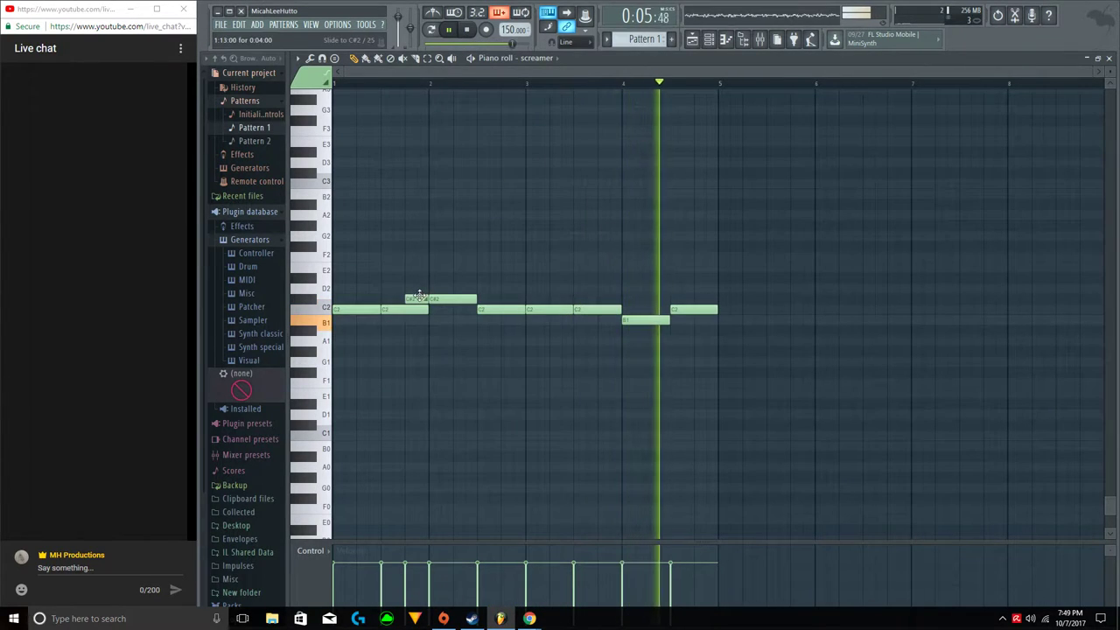
Add slide notes on C2 in bar 2, B1 at the end of bar 3 and C2 in bar 4, and return to the playlist.
{"action": "left_click", "coordinate": [604, 320]}
{"action": "left_click", "coordinate": [651, 310]}
{"action": "left_click", "coordinate": [460, 310]}
{"action": "left_click", "coordinate": [538, 382]}
{"action": "right_click", "coordinate": [538, 382]}
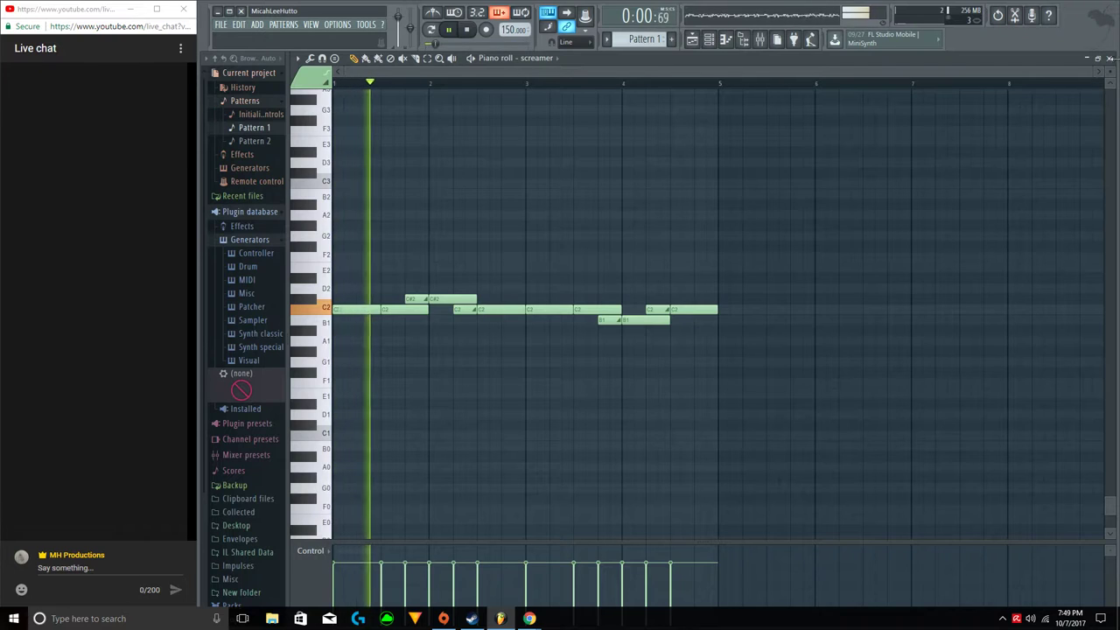
{"action": "left_click", "coordinate": [1111, 59]}
{"action": "double_click", "coordinate": [770, 353]}
{"action": "right_click", "coordinate": [791, 365]}
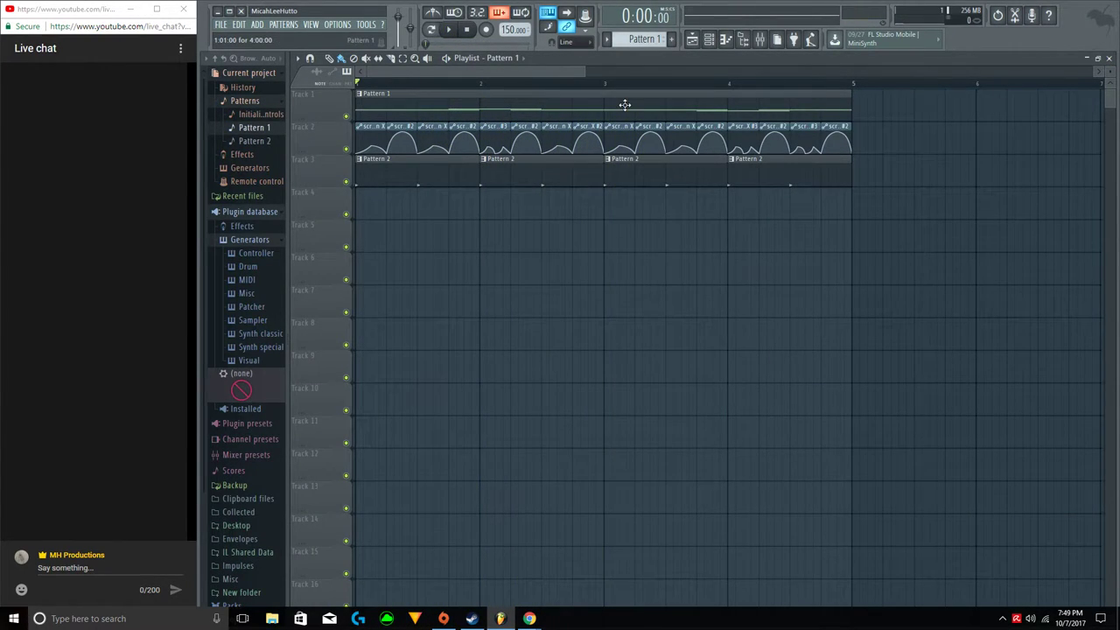
Add a C#2 slide note halfway through bar 2 and a B1 slide note at the start of bar 3, and close the piano roll.
{"action": "key", "text": "F7"}
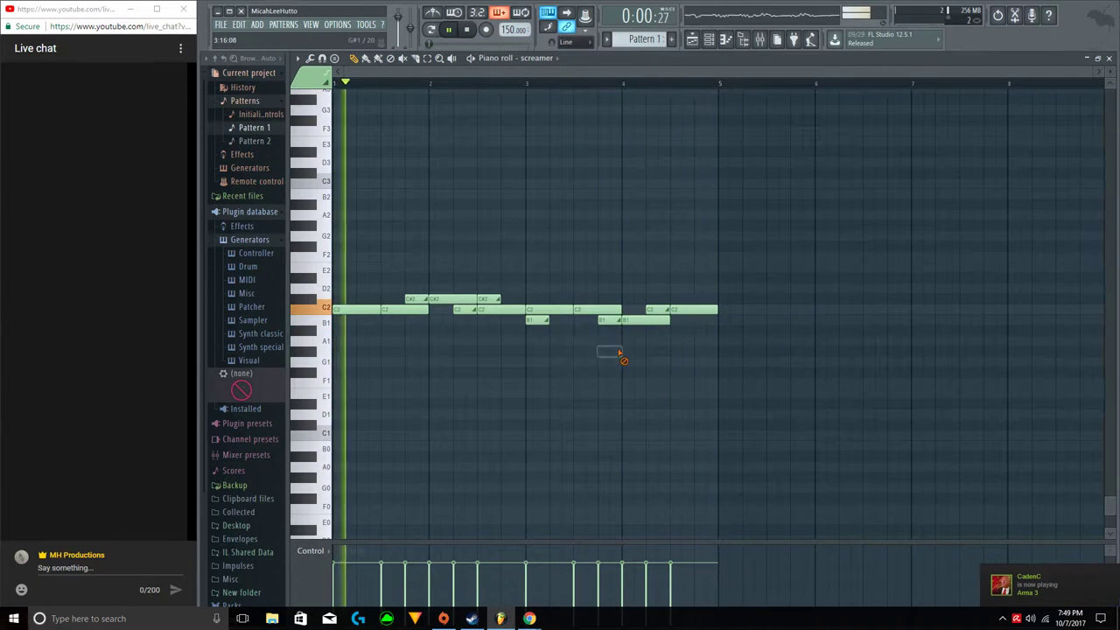
{"action": "left_click", "coordinate": [1110, 58]}
{"action": "left_click", "coordinate": [1006, 155]}
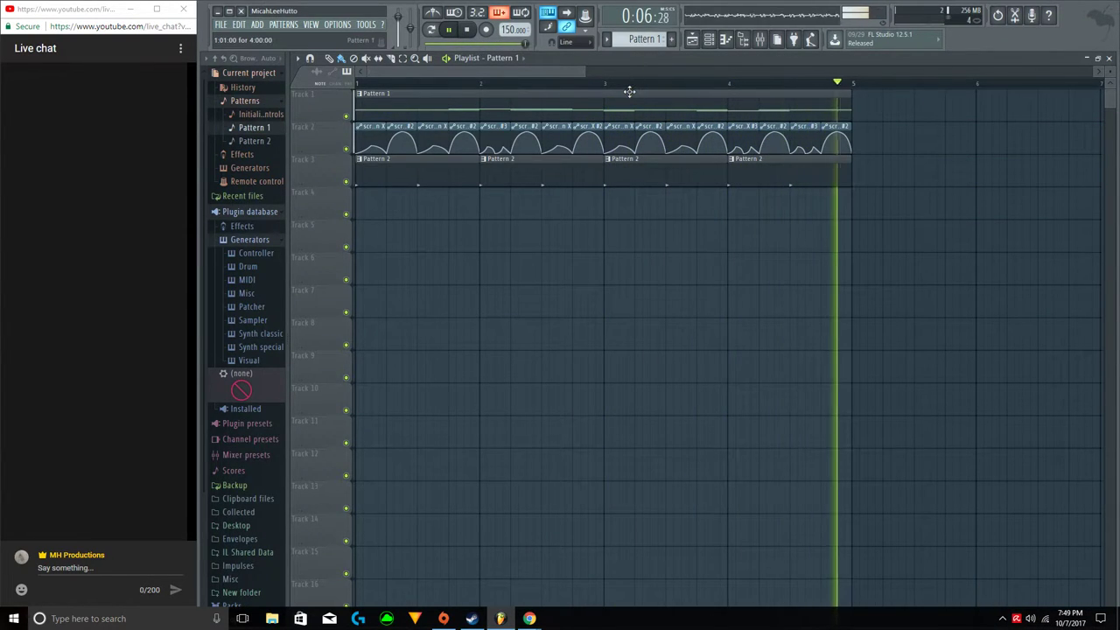
Reset the tall modulation clip's curves and adjust the tension on both sides into a steeper, symmetric rounded hump.
{"action": "right_click", "coordinate": [642, 139]}
{"action": "right_click", "coordinate": [657, 138]}
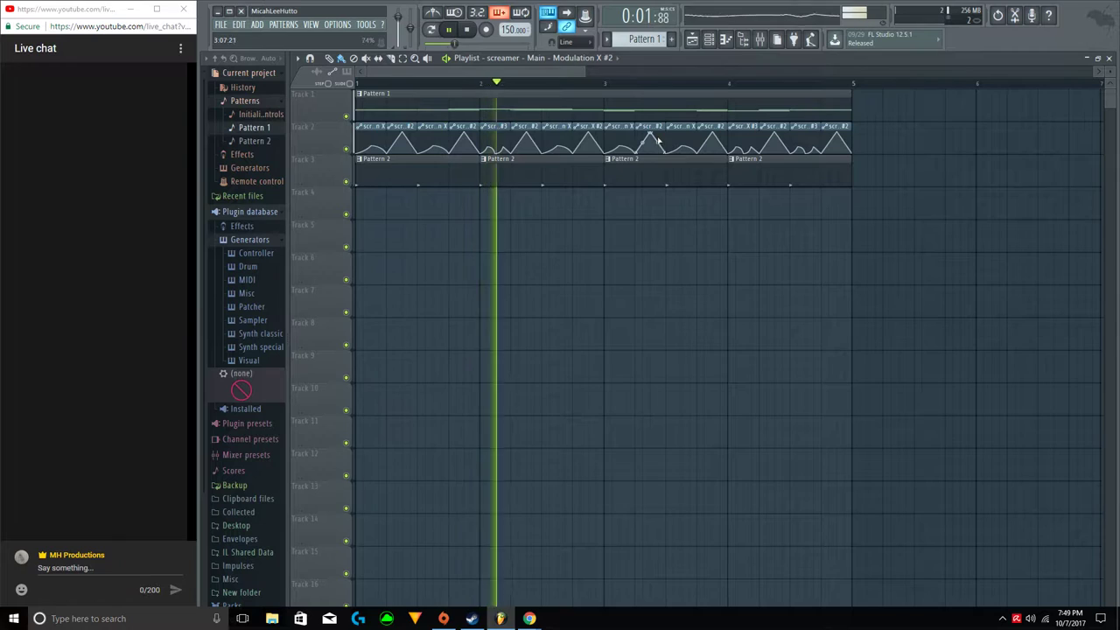
{"action": "mouse_move", "coordinate": [642, 142]}
{"action": "left_mouse_down"}
{"action": "mouse_move", "coordinate": [642, 131]}
{"action": "mouse_move", "coordinate": [657, 138]}
{"action": "left_mouse_up"}
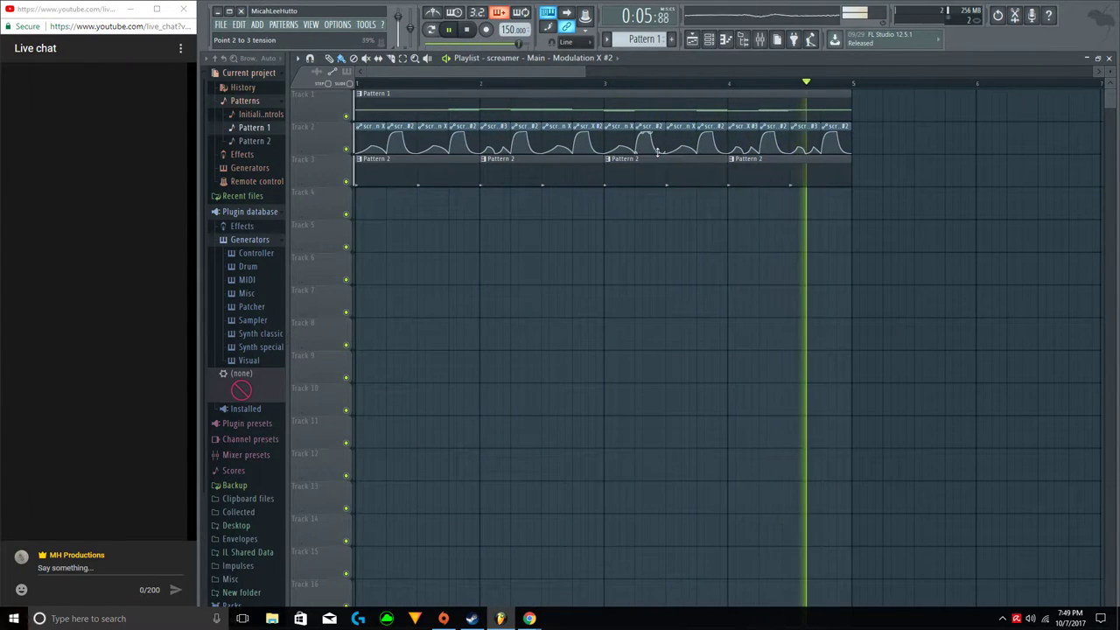
{"action": "mouse_move", "coordinate": [658, 153]}
{"action": "left_mouse_down"}
{"action": "mouse_move", "coordinate": [658, 135]}
{"action": "mouse_move", "coordinate": [643, 150]}
{"action": "left_mouse_up"}
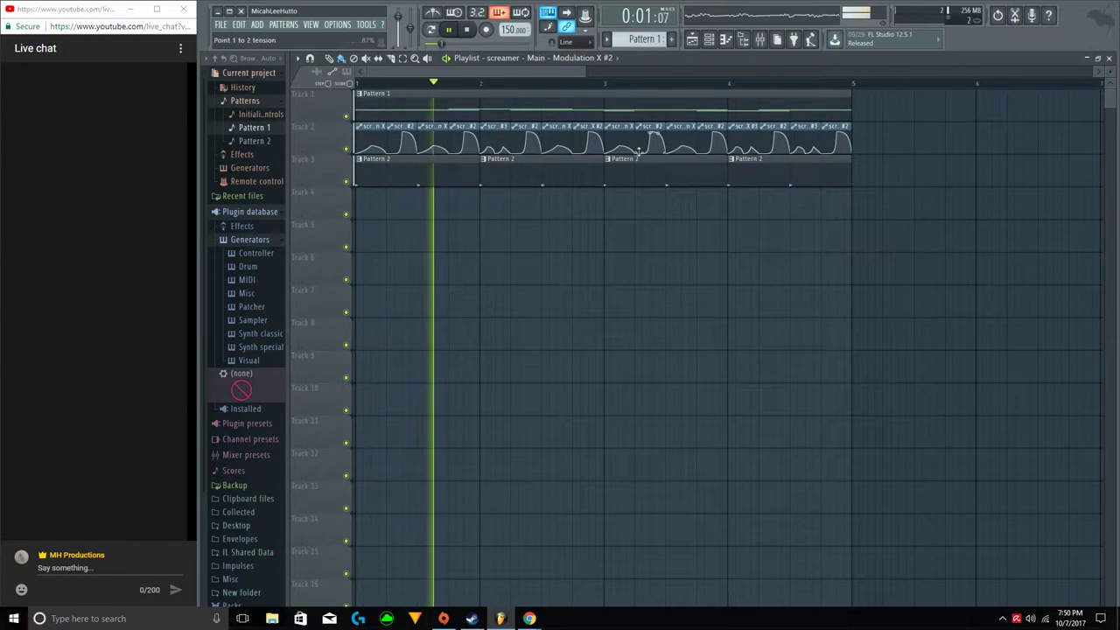
{"action": "left_click_drag", "start_coordinate": [644, 151], "coordinate": [644, 135]}
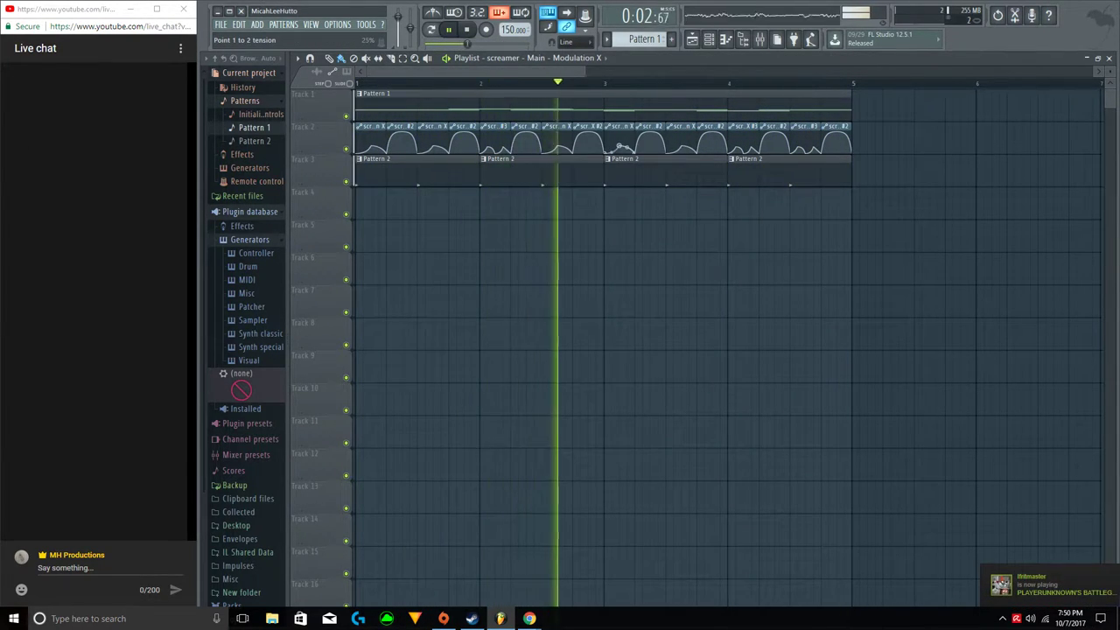
{"action": "left_click", "coordinate": [782, 181]}
{"action": "left_click", "coordinate": [739, 211]}
{"action": "right_click", "coordinate": [739, 212]}
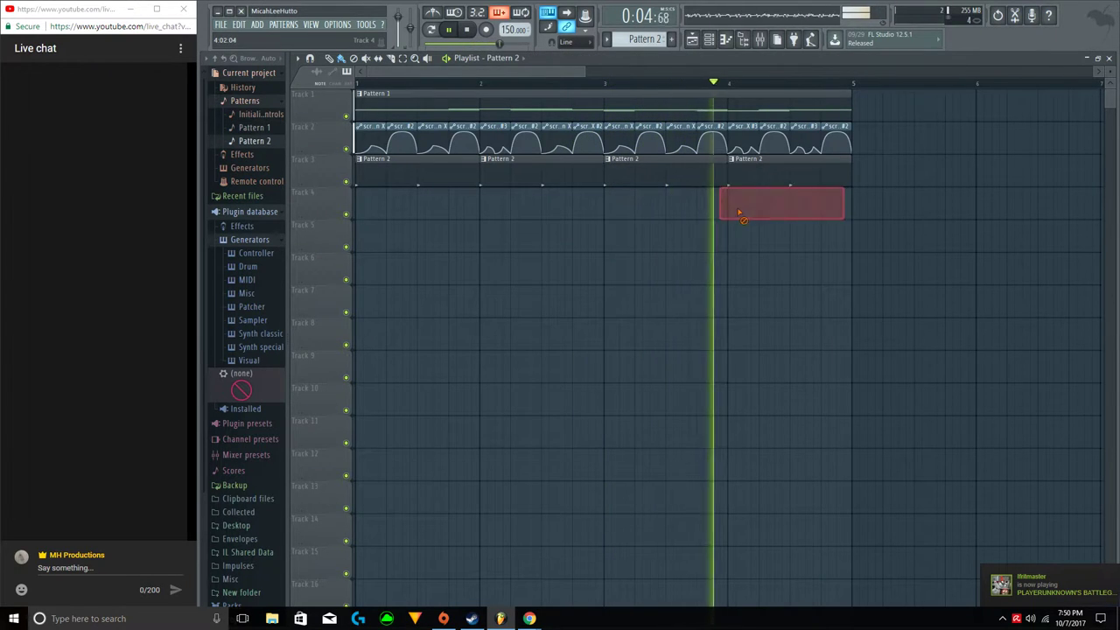
{"action": "left_click", "coordinate": [710, 41]}
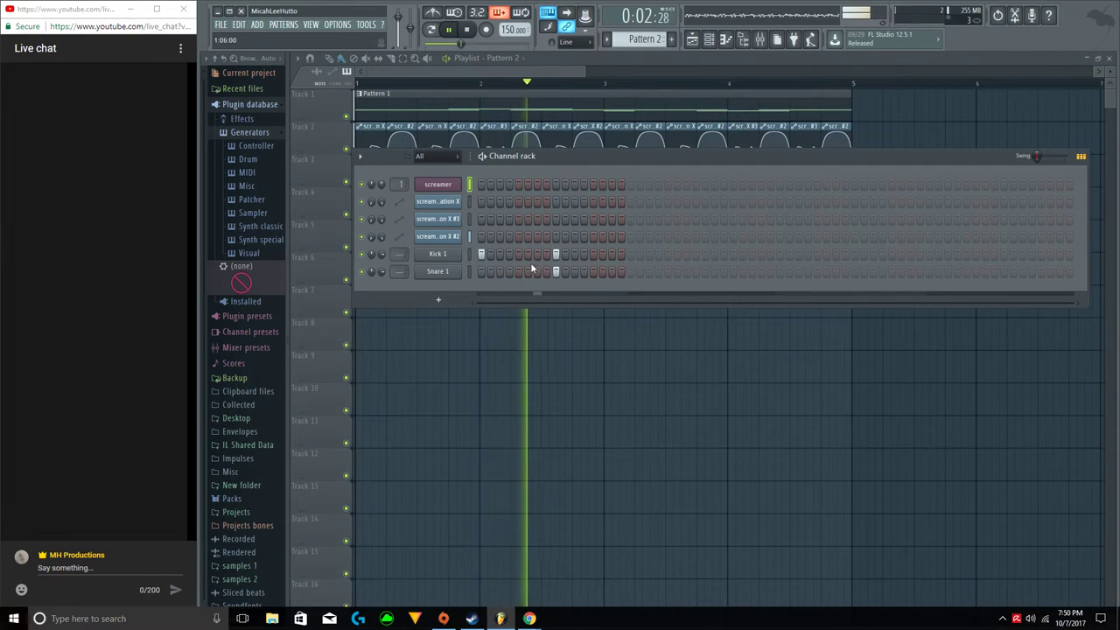
{"action": "left_click", "coordinate": [480, 327]}
{"action": "right_click", "coordinate": [487, 336]}
{"action": "left_click", "coordinate": [493, 335]}
{"action": "right_click", "coordinate": [518, 331]}
{"action": "scroll", "coordinate": [692, 63], "scroll_direction": "down", "scroll_amount": 3}
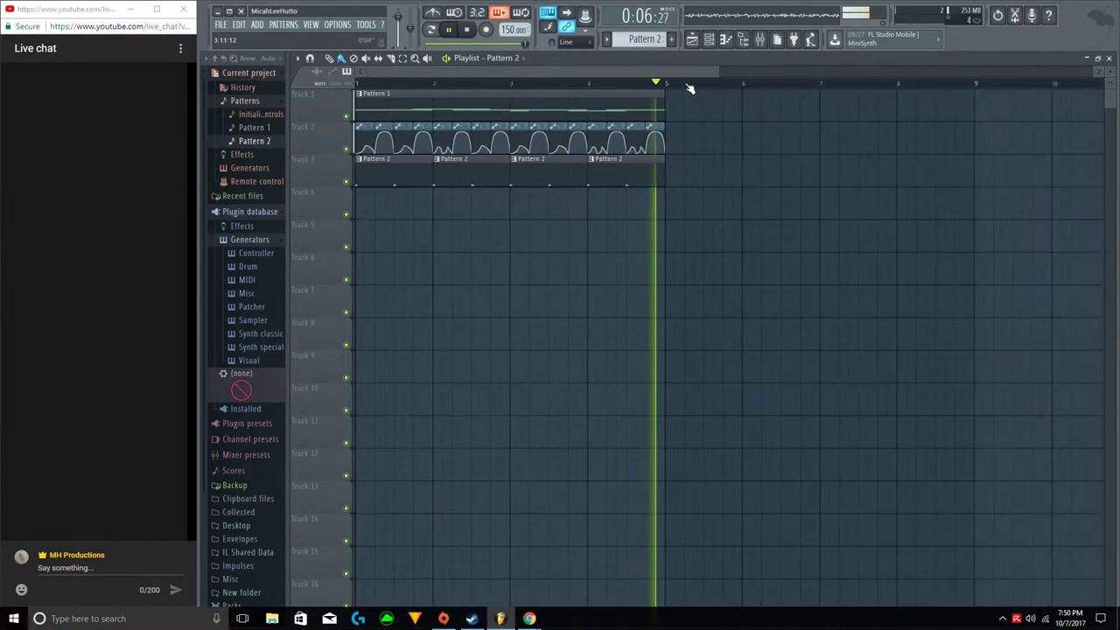
Boost bands 6 and 7 and cut band 5 in the screamer track's Fruity parametric EQ 2, and return to the playlist.
{"action": "left_click", "coordinate": [760, 40]}
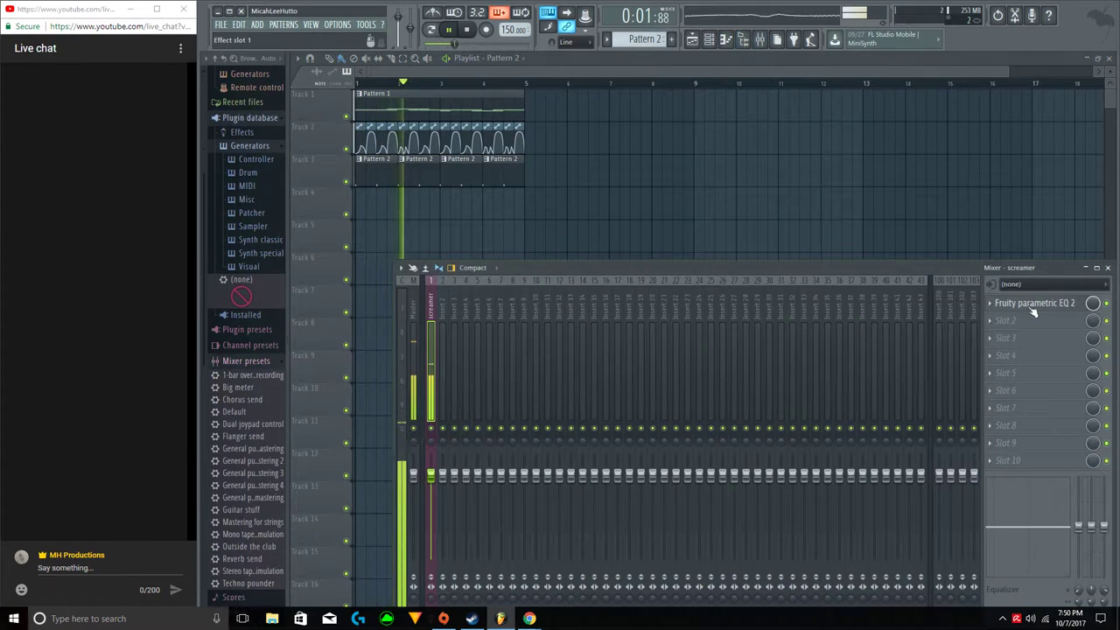
{"action": "left_click", "coordinate": [1015, 304]}
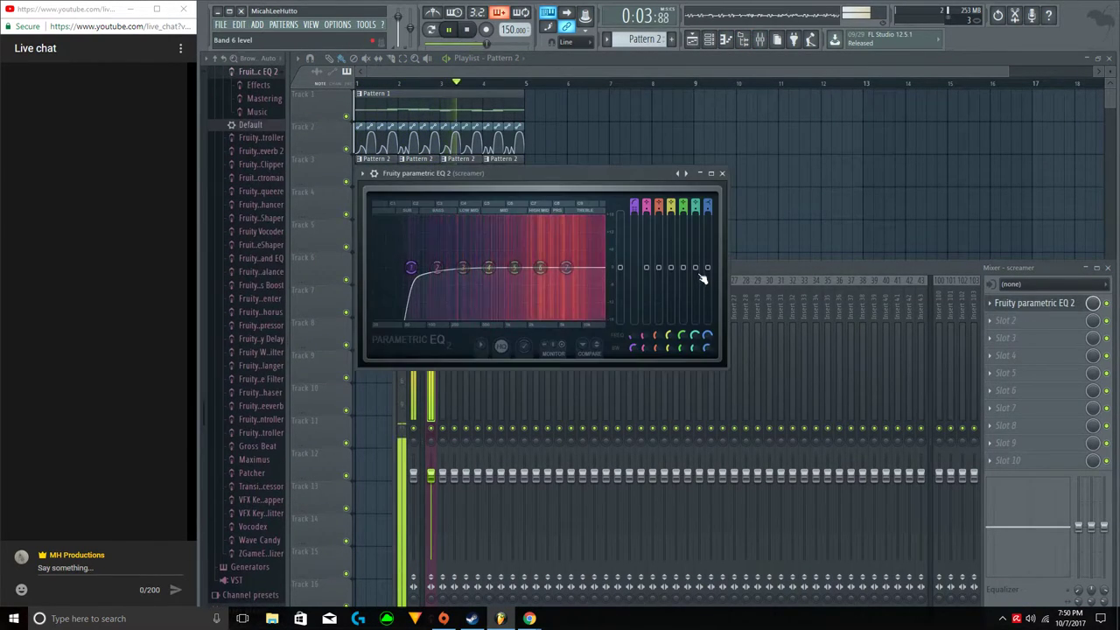
{"action": "left_click_drag", "start_coordinate": [708, 266], "coordinate": [672, 273]}
{"action": "mouse_move", "coordinate": [410, 266]}
{"action": "left_mouse_down"}
{"action": "mouse_move", "coordinate": [555, 267]}
{"action": "mouse_move", "coordinate": [411, 267]}
{"action": "left_mouse_up"}
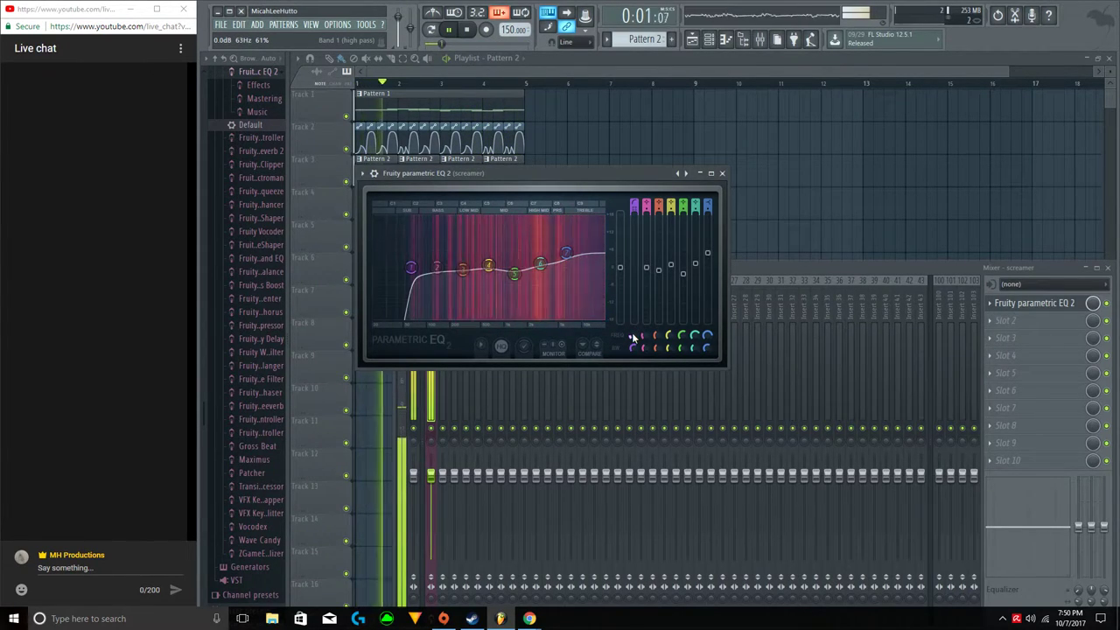
{"action": "left_click", "coordinate": [612, 139]}
{"action": "right_click", "coordinate": [611, 139]}
{"action": "scroll", "coordinate": [388, 80], "scroll_direction": "up", "scroll_amount": 3}
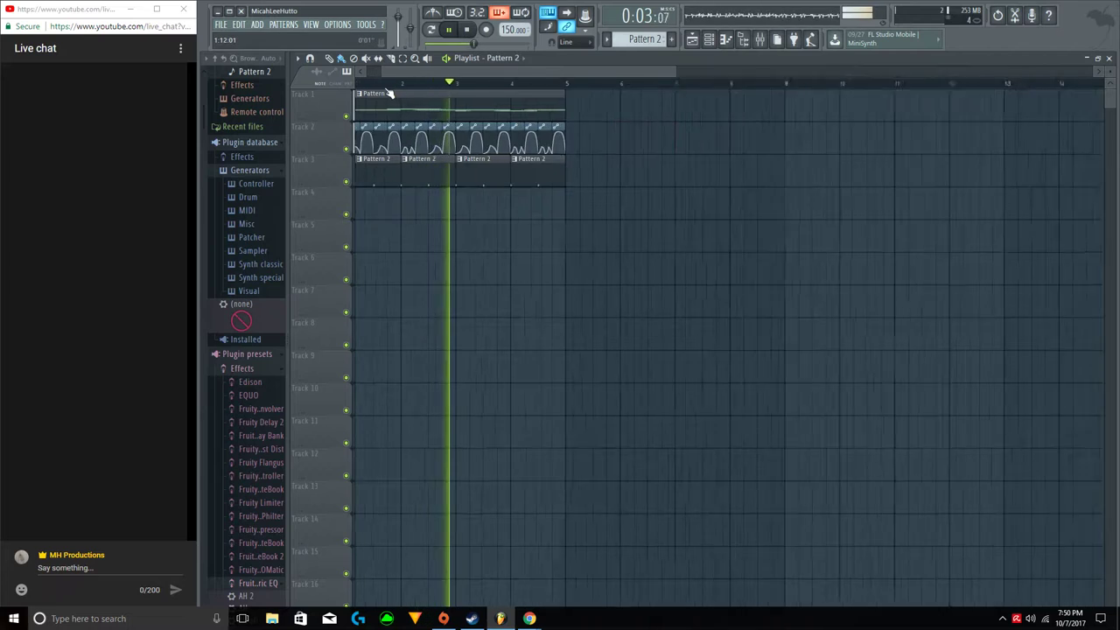
Start Pattern 3, add a 3x Osc channel, and adjust oscillator 2's coarse pitch.
{"action": "scroll", "coordinate": [388, 79], "scroll_direction": "up", "scroll_amount": 2}
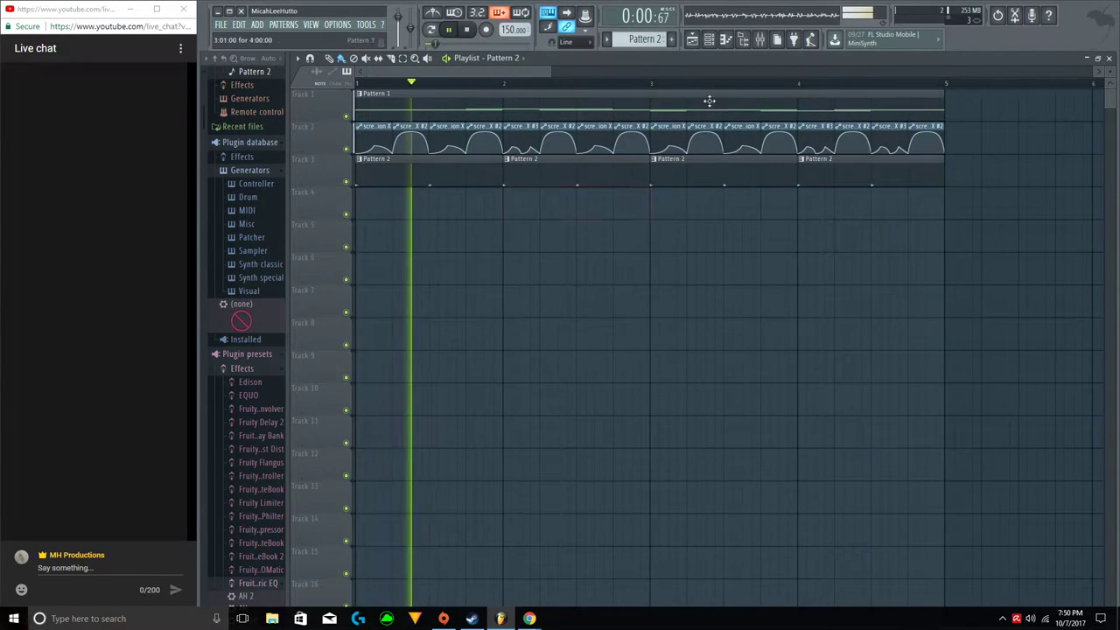
{"action": "left_click", "coordinate": [711, 41]}
{"action": "left_click", "coordinate": [671, 39]}
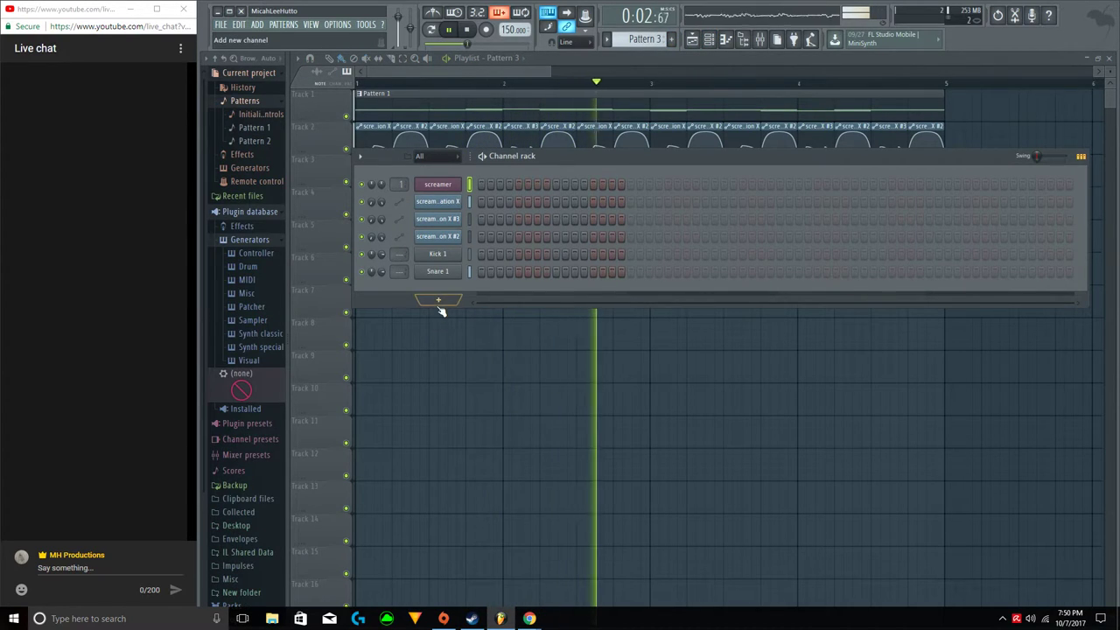
{"action": "left_click", "coordinate": [438, 300]}
{"action": "left_click", "coordinate": [455, 442]}
{"action": "key", "text": "space"}
{"action": "left_click_drag", "start_coordinate": [600, 345], "coordinate": [599, 376]}
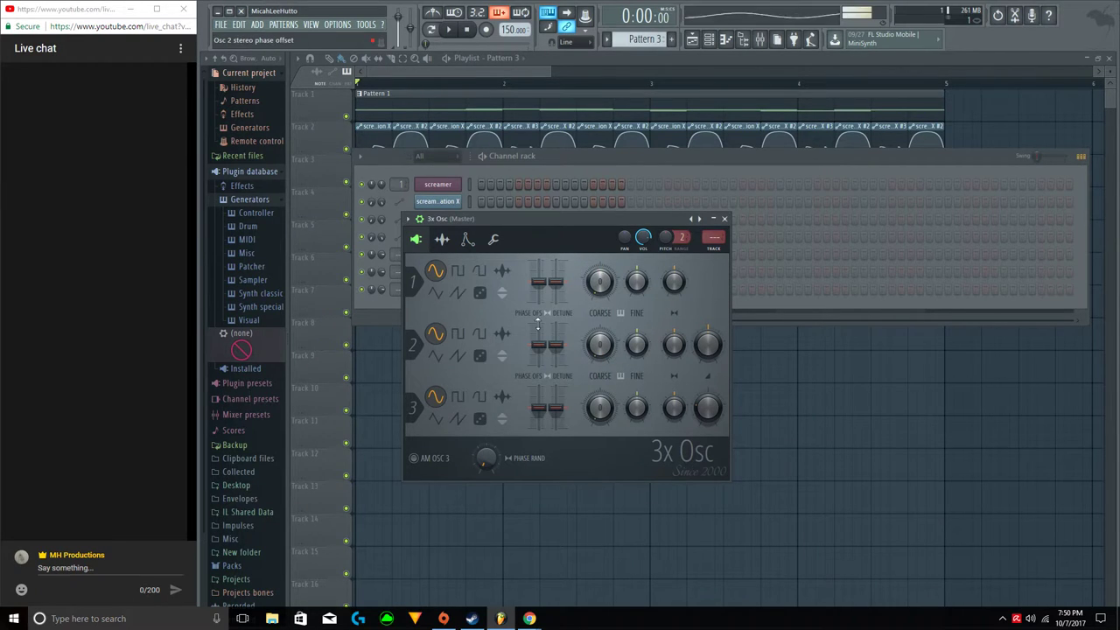
Copy the screamer notes from Pattern 1 and open the 3x Osc piano roll in Pattern 3.
{"action": "left_click", "coordinate": [559, 515]}
{"action": "double_click", "coordinate": [498, 99]}
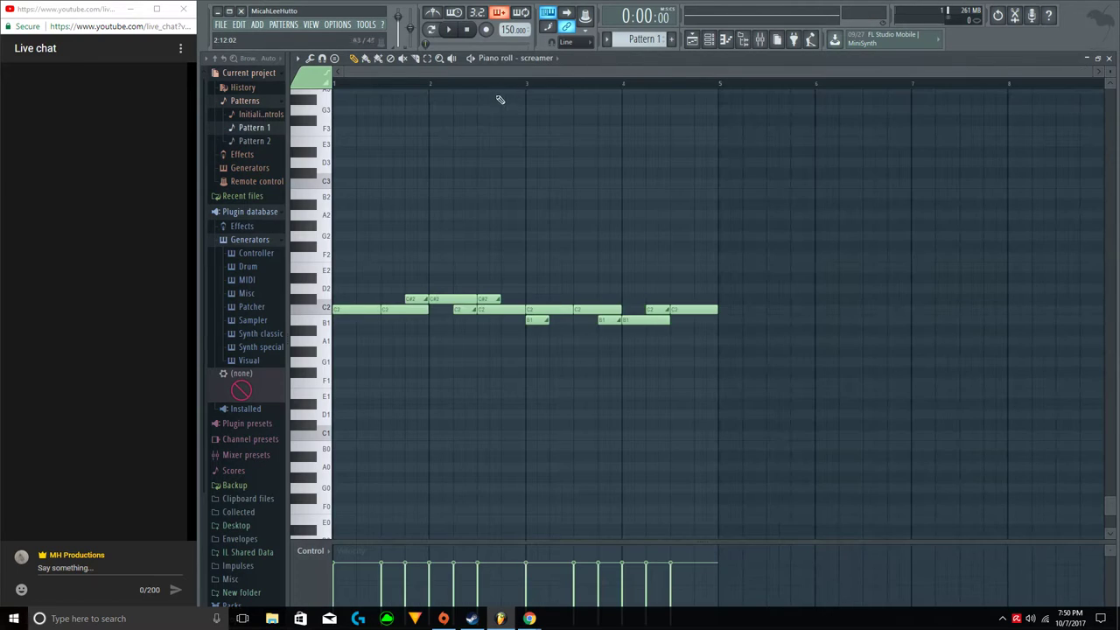
{"action": "left_click", "coordinate": [710, 40]}
{"action": "scroll", "coordinate": [642, 39], "scroll_direction": "down", "scroll_amount": 2}
{"action": "right_click", "coordinate": [452, 288]}
{"action": "left_click", "coordinate": [483, 287]}
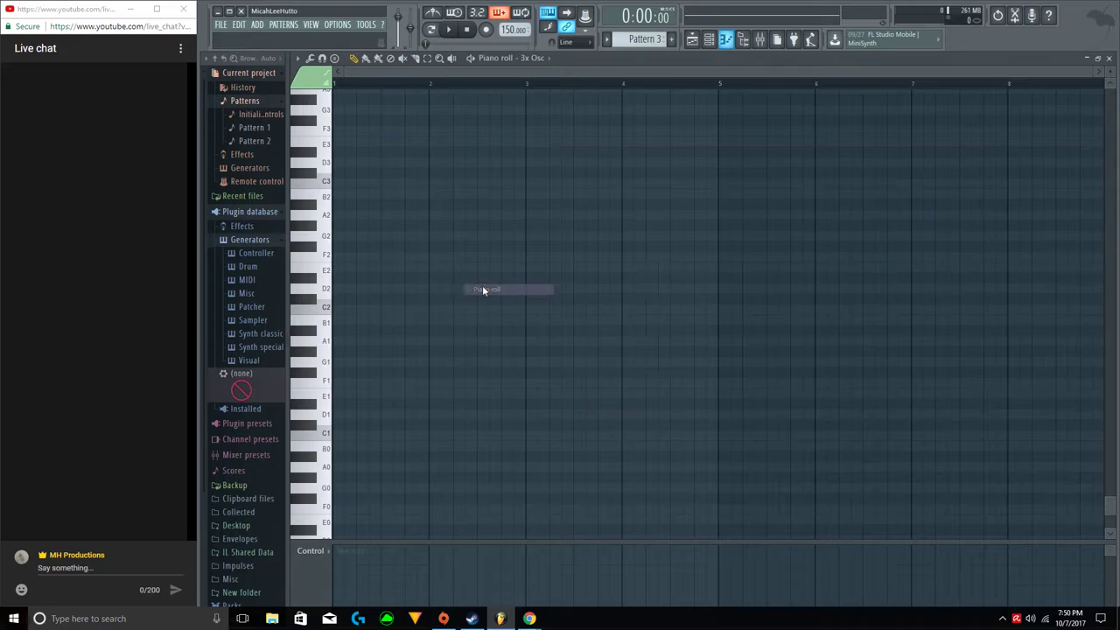
Paste the copied notes into the 3x Osc part, raise them two octaves, listen to them, and close the piano roll.
{"action": "key", "text": "ctrl+v"}
{"action": "key", "text": "ctrl+Up"}
{"action": "key", "text": "ctrl+Up"}
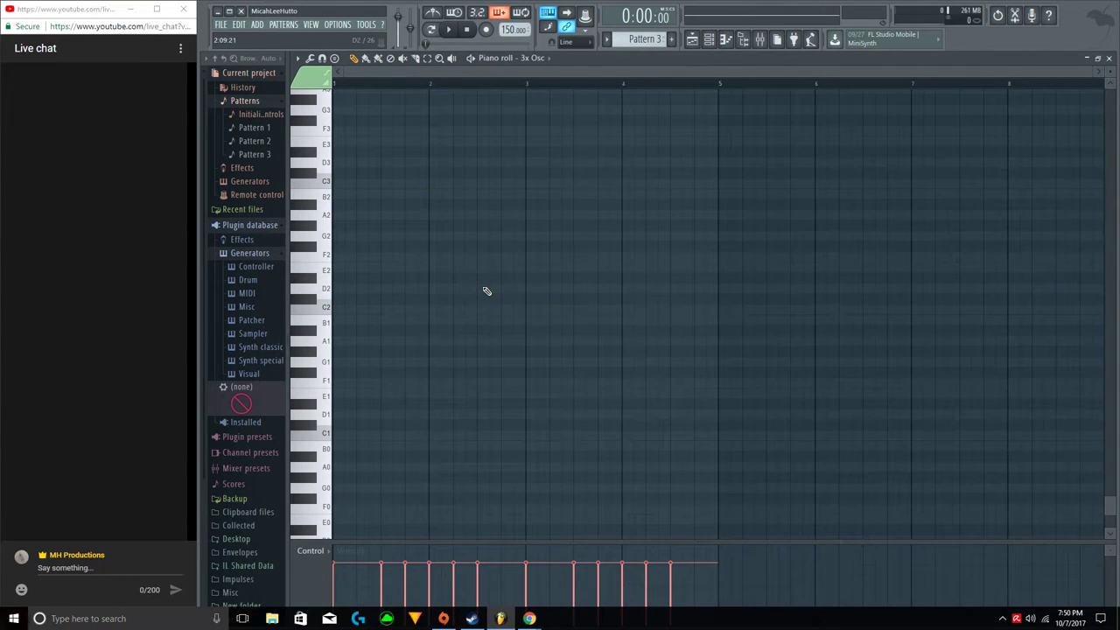
{"action": "key", "text": "space"}
{"action": "scroll", "coordinate": [440, 175], "scroll_direction": "up", "scroll_amount": 4}
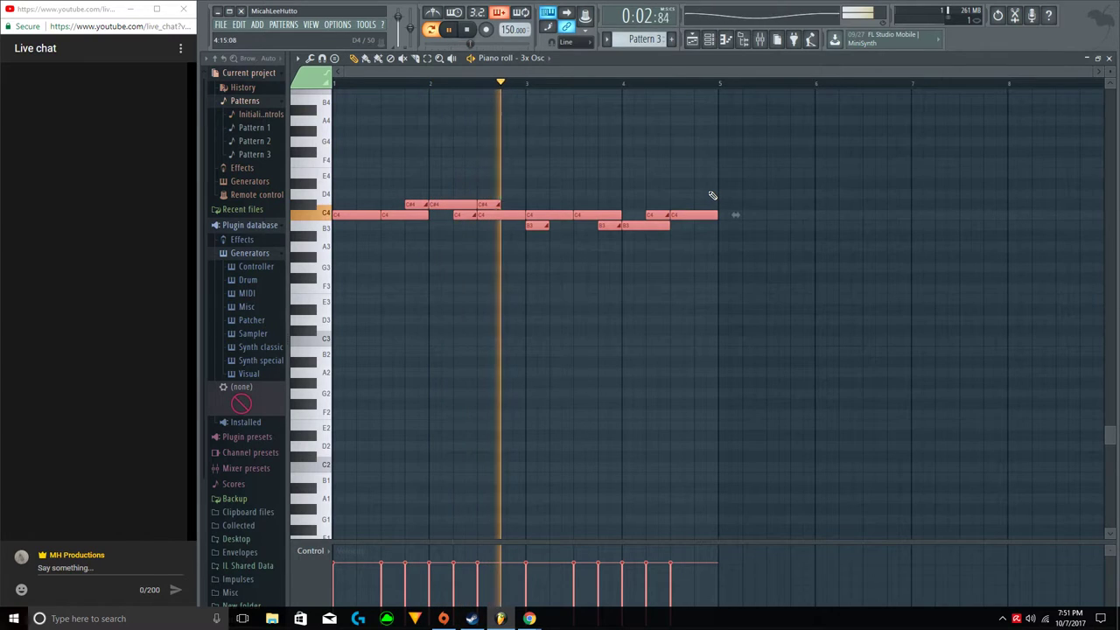
{"action": "left_click", "coordinate": [853, 151]}
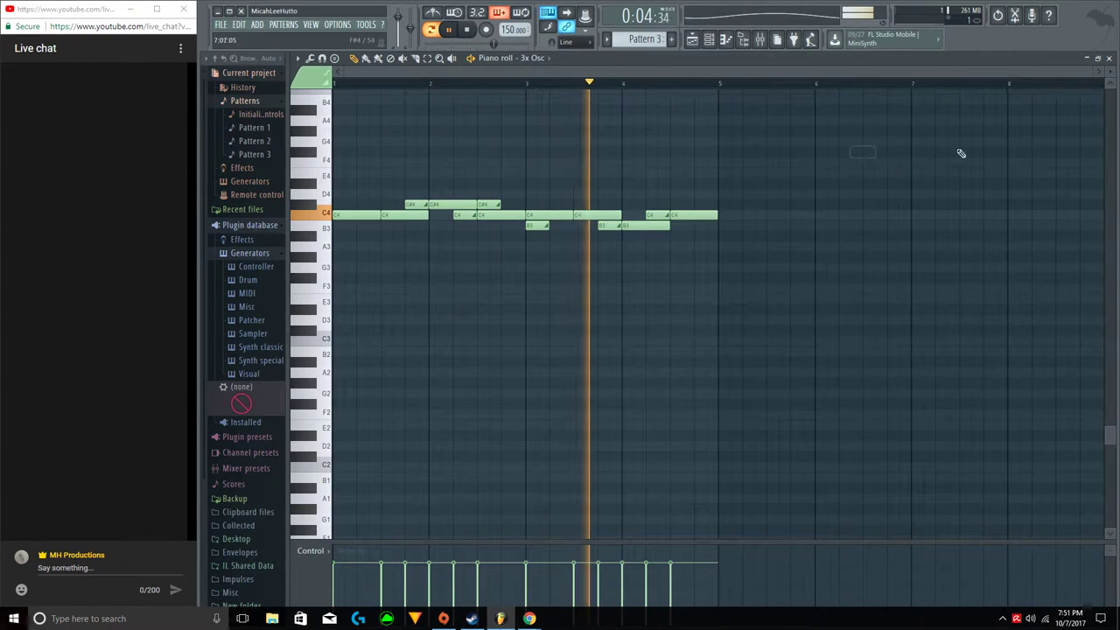
{"action": "left_click", "coordinate": [1110, 59]}
Place the four-bar Pattern 3 clip on Track 4 from bar 1 and play the arrangement.
{"action": "left_click_drag", "start_coordinate": [849, 354], "coordinate": [355, 186]}
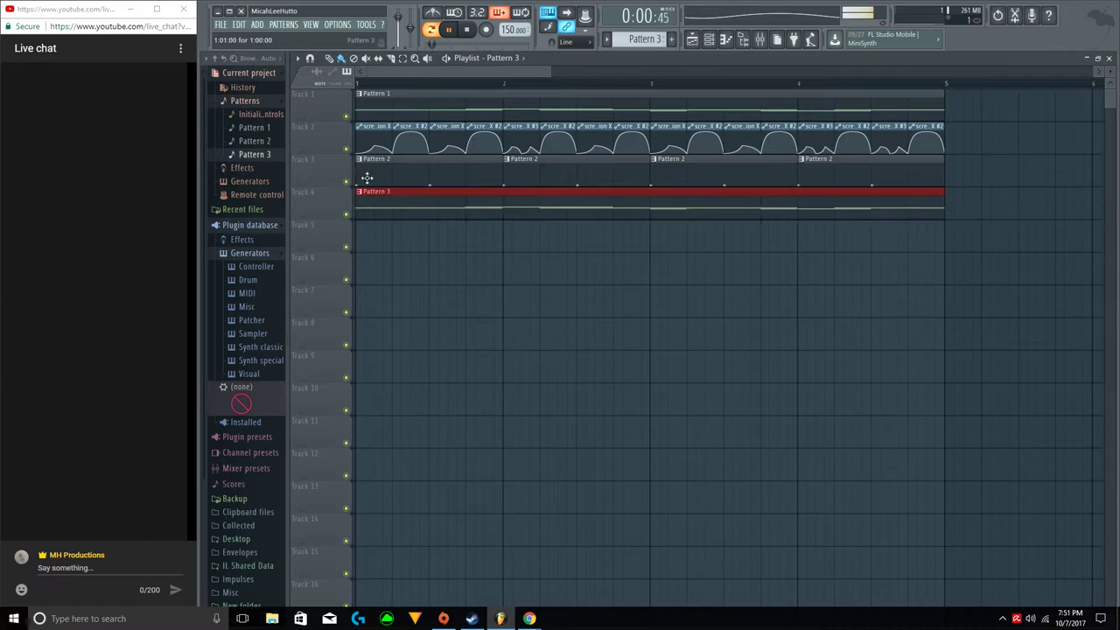
{"action": "scroll", "coordinate": [382, 79], "scroll_direction": "up", "scroll_amount": 3}
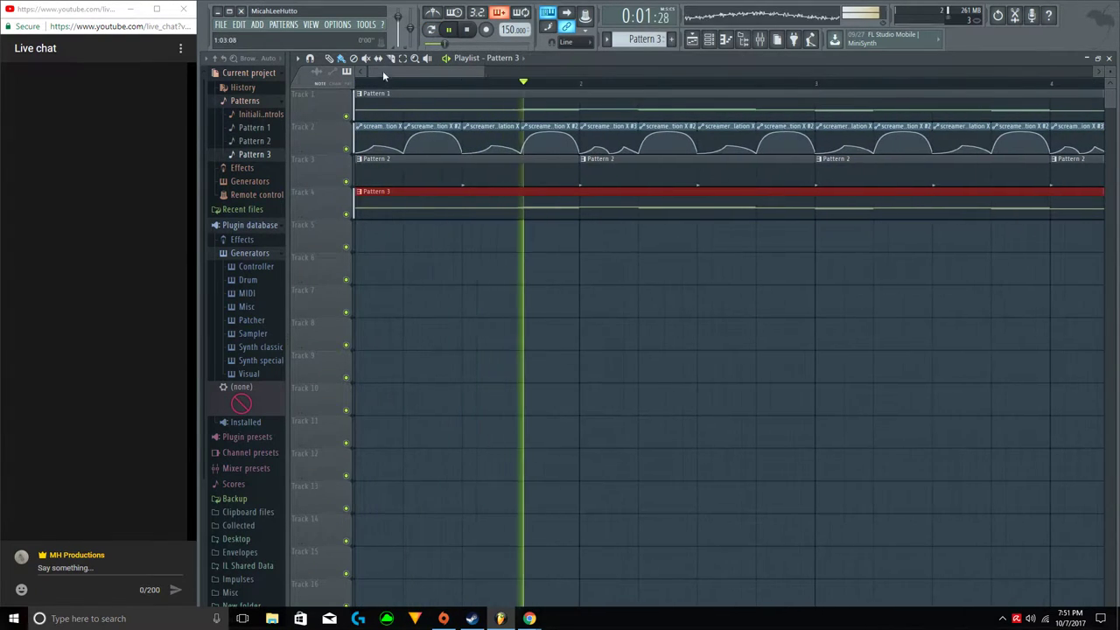
{"action": "scroll", "coordinate": [413, 88], "scroll_direction": "down", "scroll_amount": 2}
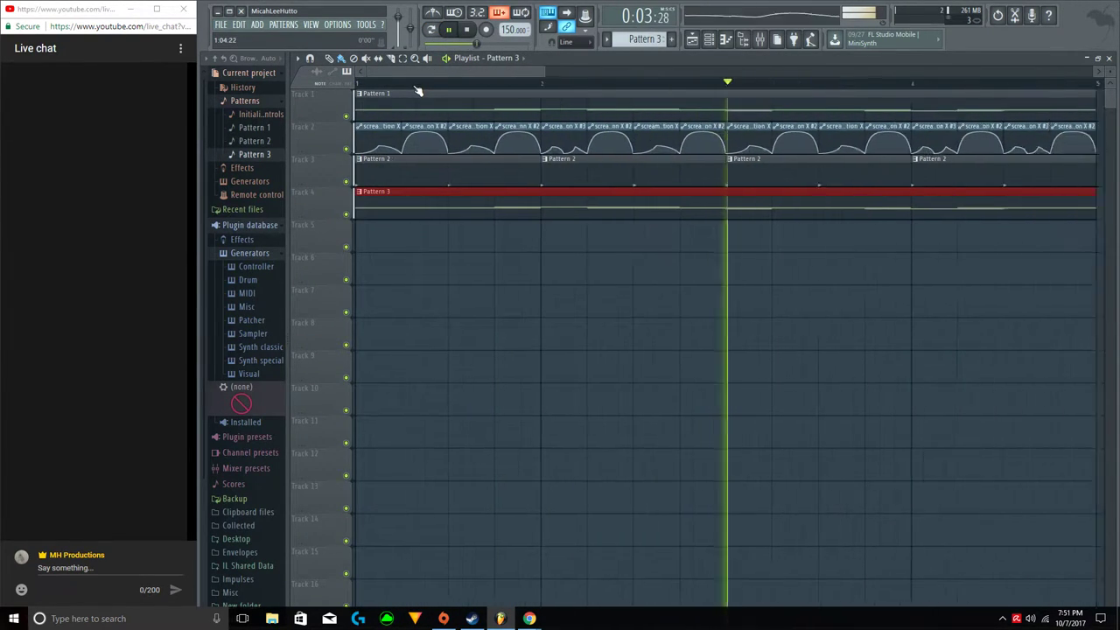
{"action": "left_click", "coordinate": [405, 175]}
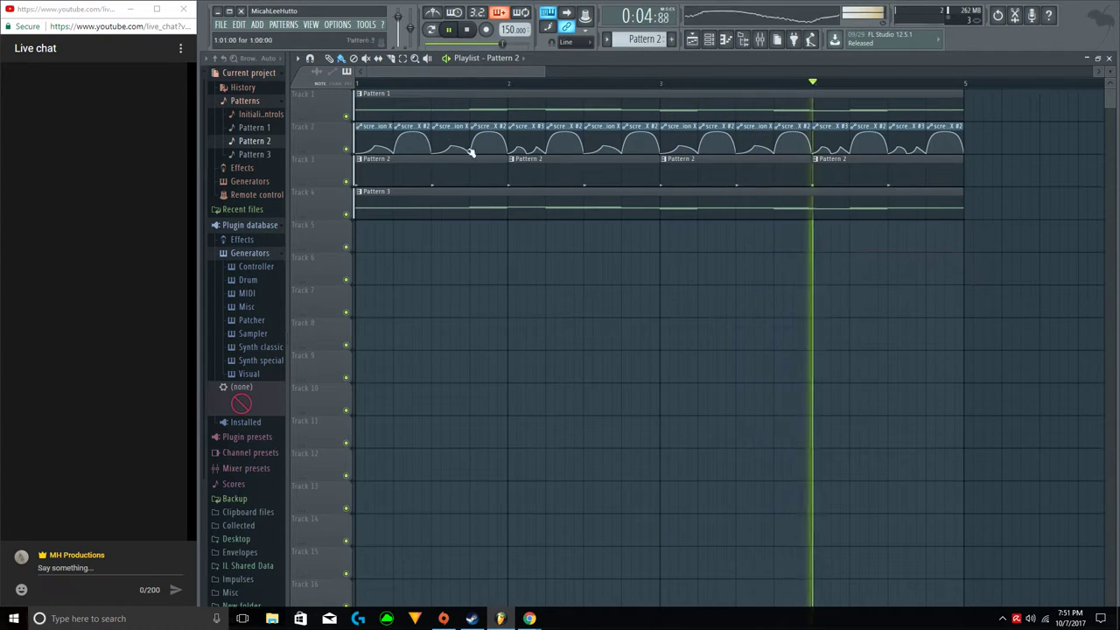
Listen to the first beat of the arrangement on loop and clear the time selection.
{"action": "scroll", "coordinate": [390, 90], "scroll_direction": "up", "scroll_amount": 1}
{"action": "key", "text": "ctrl+a"}
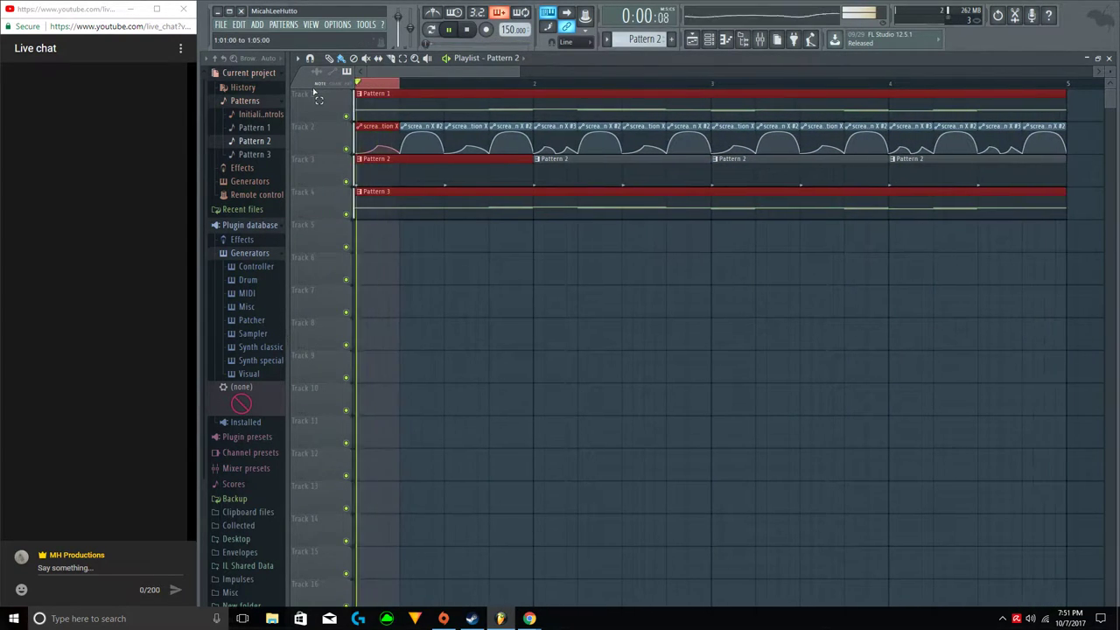
{"action": "left_click", "coordinate": [402, 99]}
{"action": "right_click", "coordinate": [496, 252]}
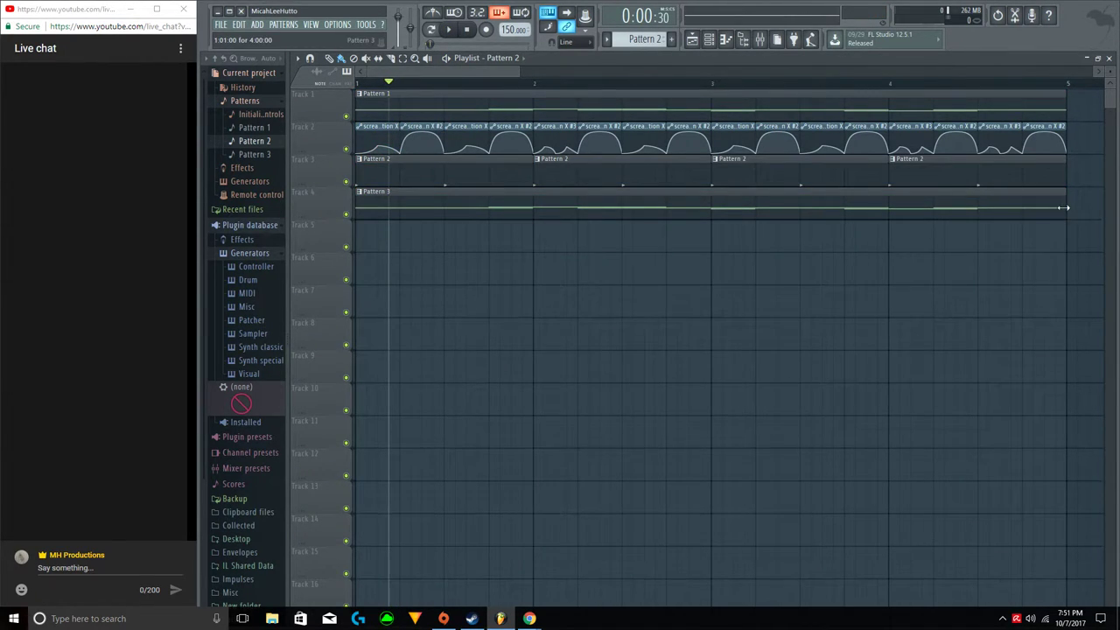
Try to cut Pattern 3 on Track 4 after the first beat of each bar and play it back.
{"action": "left_click_drag", "start_coordinate": [1064, 207], "coordinate": [406, 229]}
{"action": "left_click_drag", "start_coordinate": [511, 221], "coordinate": [1033, 216]}
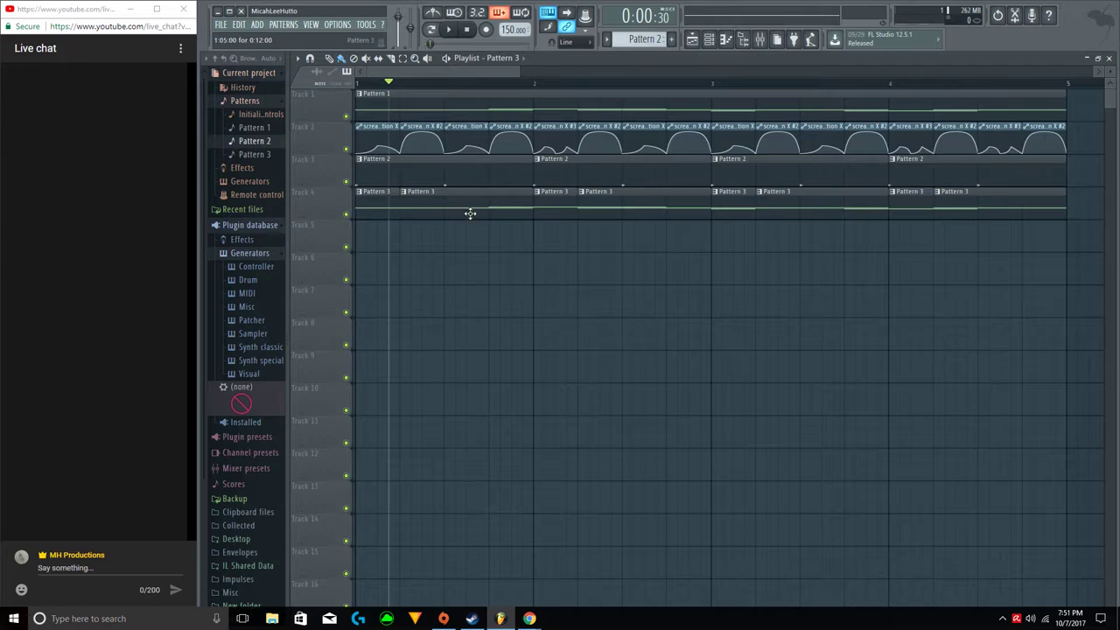
{"action": "right_click", "coordinate": [950, 211]}
{"action": "key", "text": "space"}
{"action": "left_click", "coordinate": [847, 308]}
{"action": "left_click", "coordinate": [916, 330]}
{"action": "key", "text": "space"}
Slice Pattern 3 on Track 4 into one-beat clips, keep only beats 1 and 3 of every bar, and play it.
{"action": "left_click_drag", "start_coordinate": [373, 246], "coordinate": [1024, 187]}
{"action": "left_click_drag", "start_coordinate": [397, 211], "coordinate": [478, 218]}
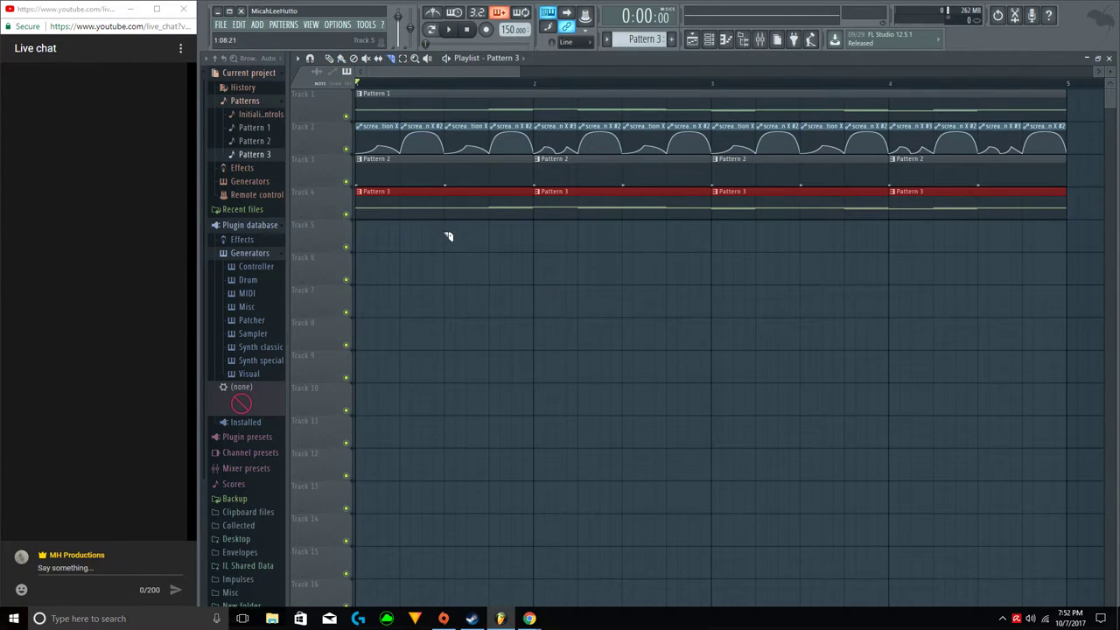
{"action": "left_click_drag", "start_coordinate": [447, 201], "coordinate": [448, 203]}
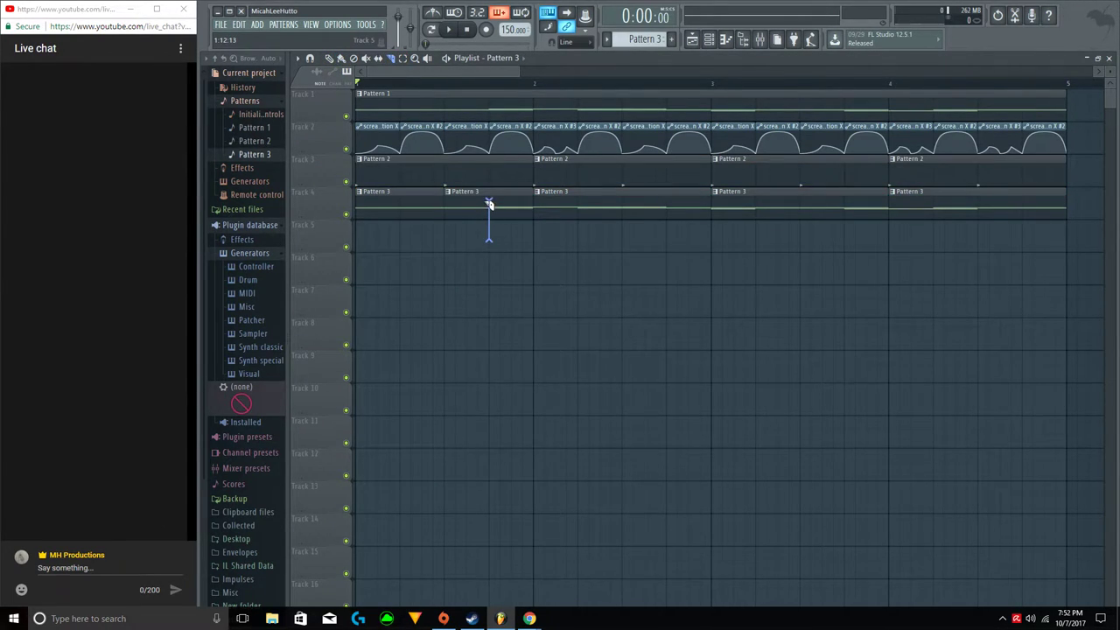
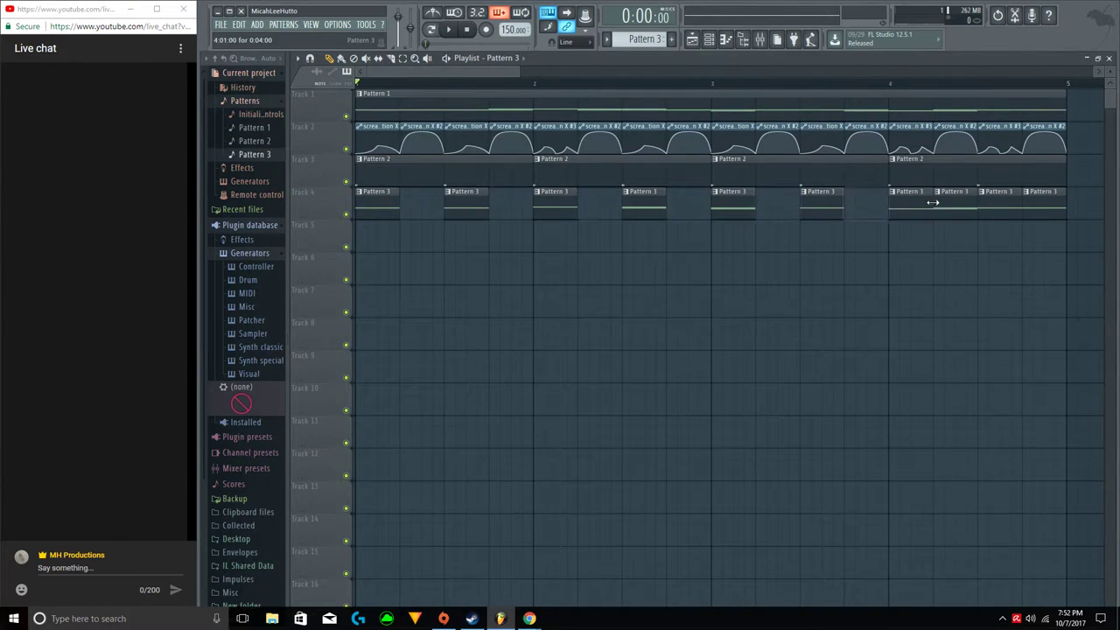
{"action": "key", "text": "space"}
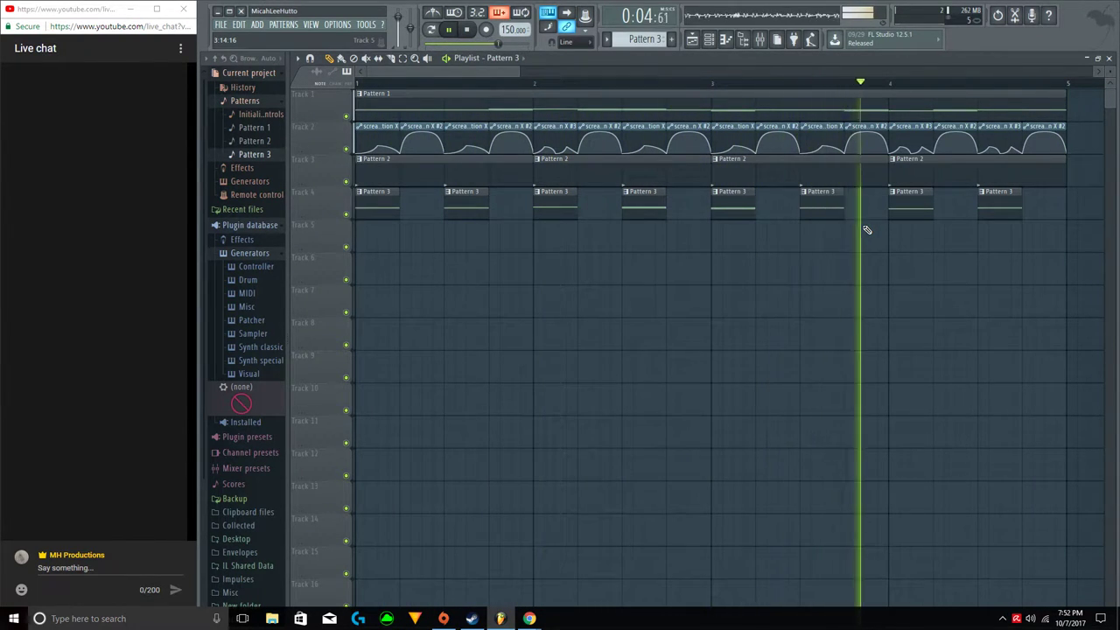
{"action": "right_click", "coordinate": [867, 256]}
{"action": "left_click", "coordinate": [890, 269]}
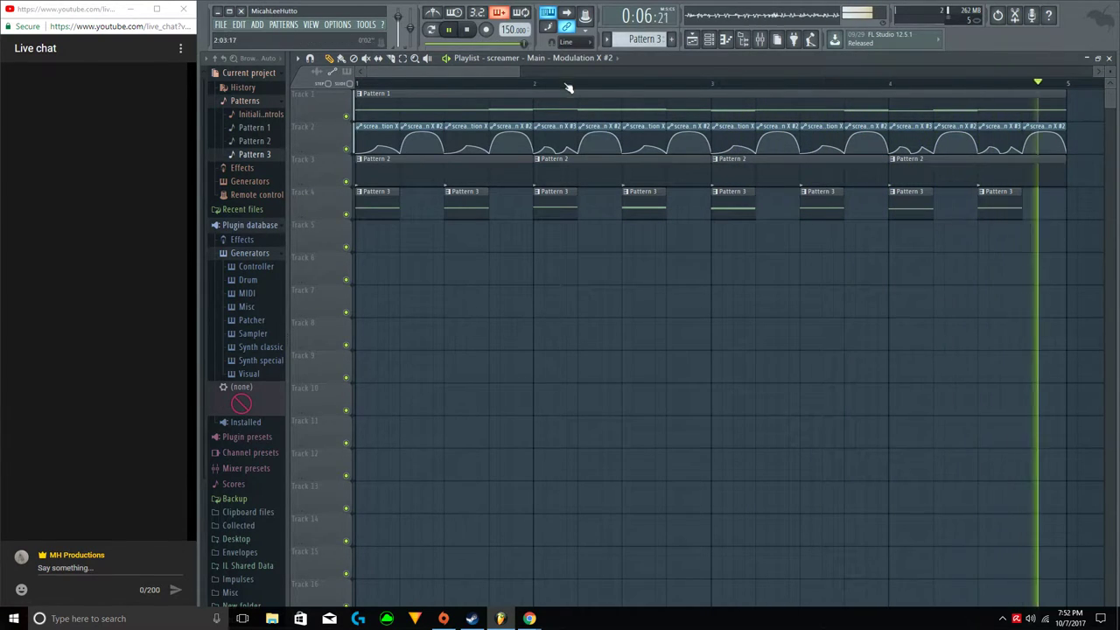
Examine operator 1 and the modulation matrix in the screamer's Sytrus, and close the plugin.
{"action": "key", "text": "F6"}
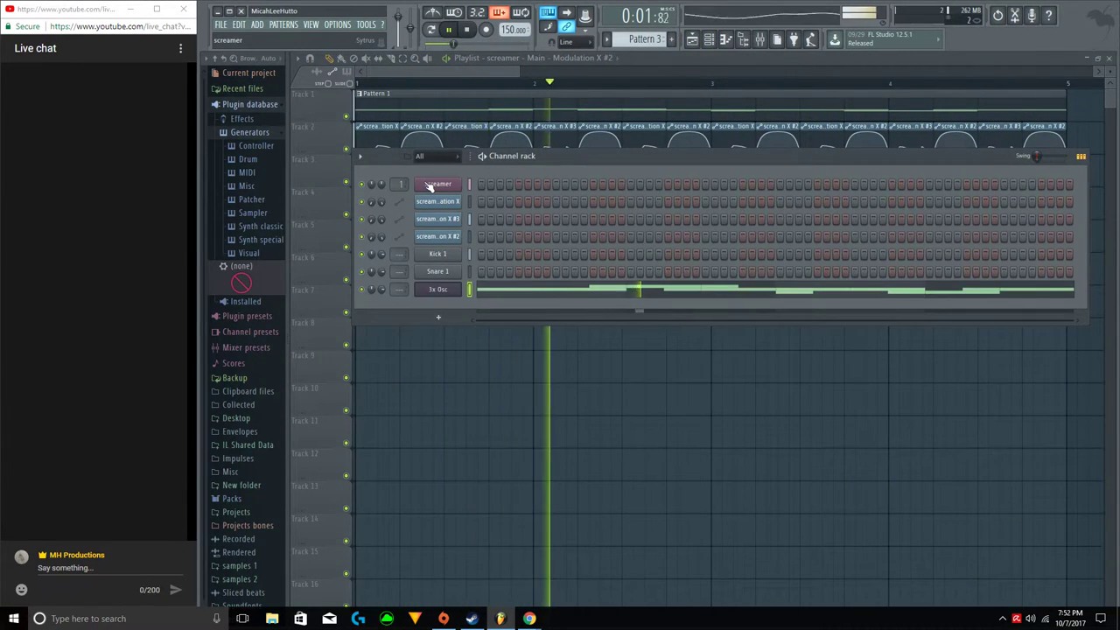
{"action": "left_click", "coordinate": [429, 186]}
{"action": "left_click", "coordinate": [468, 263]}
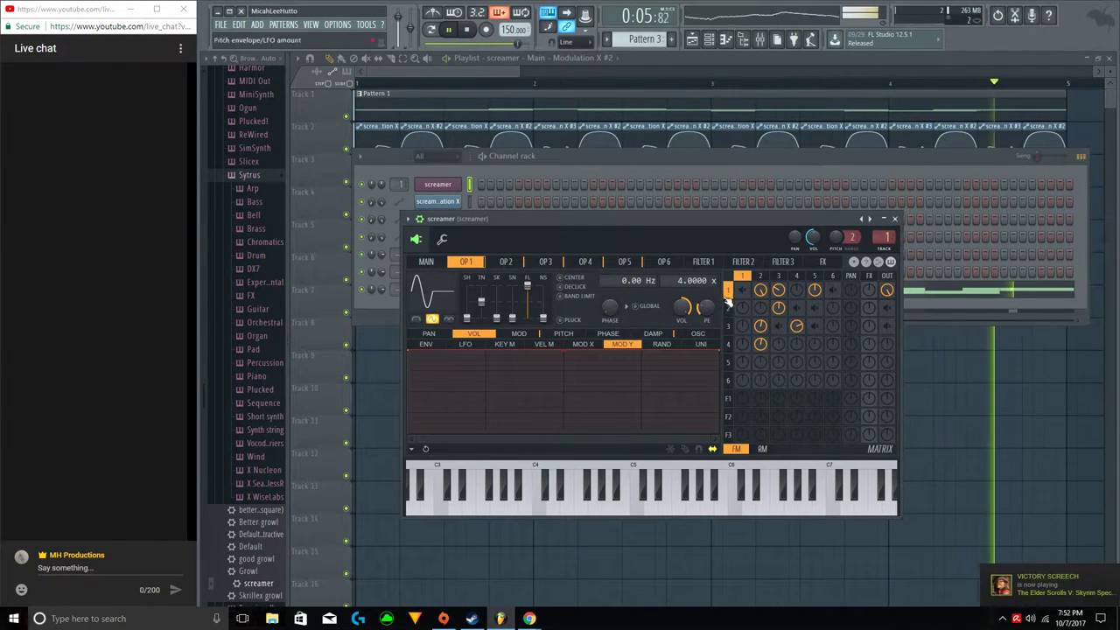
{"action": "left_click", "coordinate": [930, 367]}
{"action": "right_click", "coordinate": [936, 375]}
{"action": "left_click", "coordinate": [898, 213]}
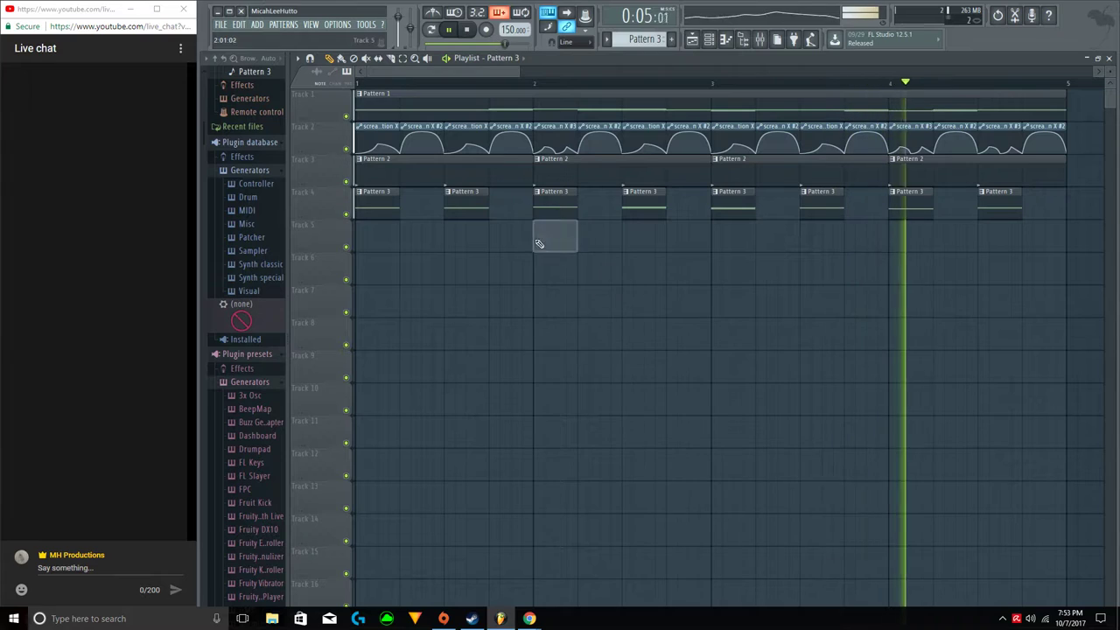
Try Vocodex with its Default preset in slot 2 of the screamer mixer track.
{"action": "left_click", "coordinate": [761, 39]}
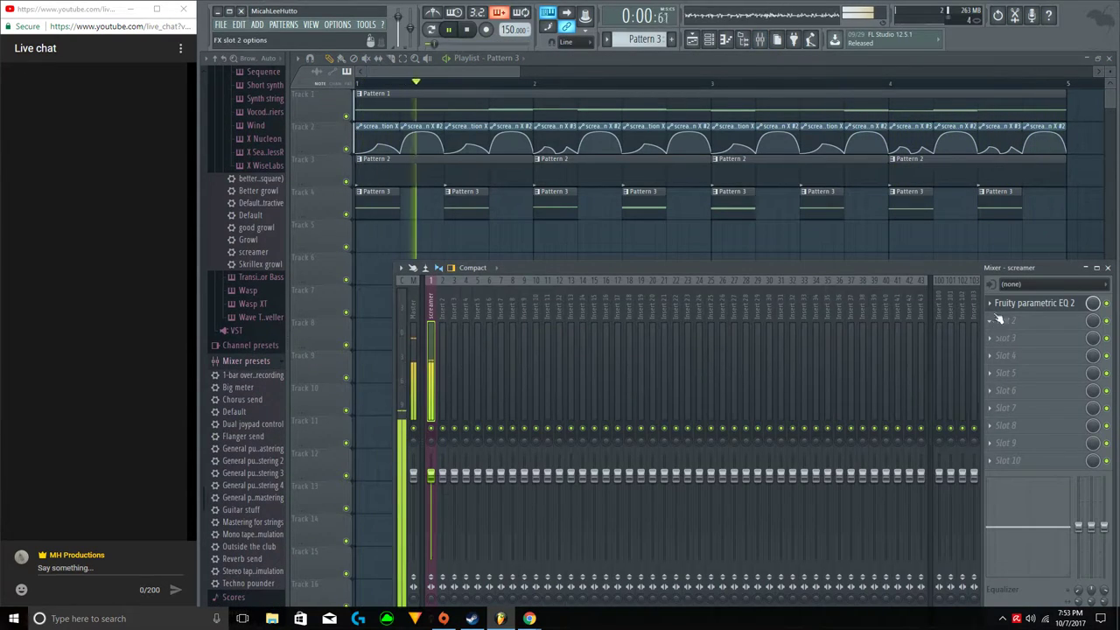
{"action": "left_click", "coordinate": [1016, 305]}
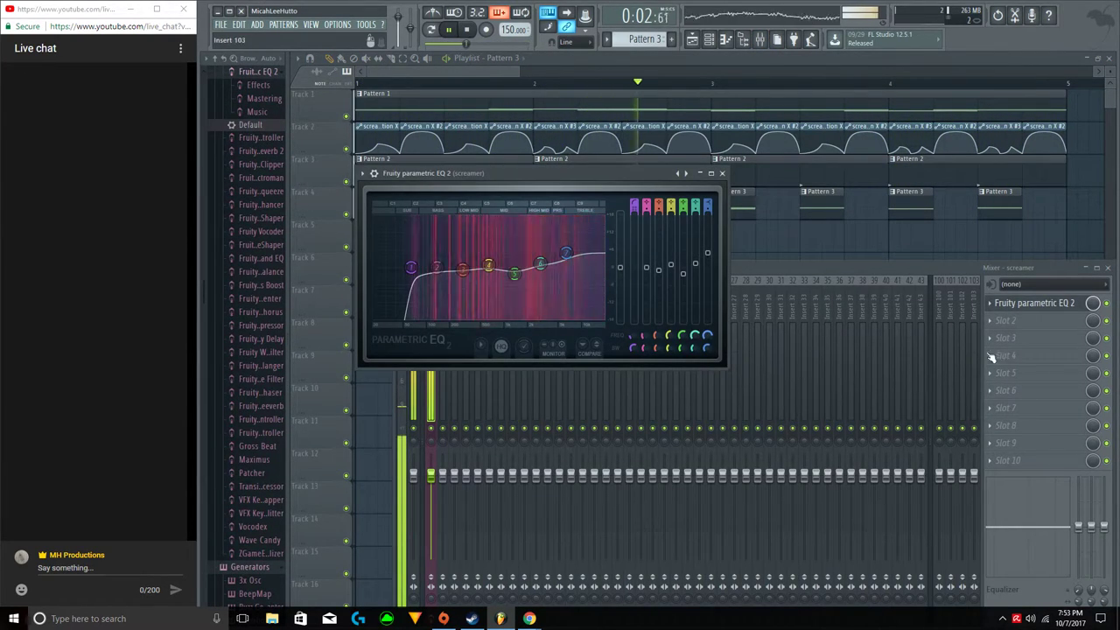
{"action": "left_click", "coordinate": [995, 324]}
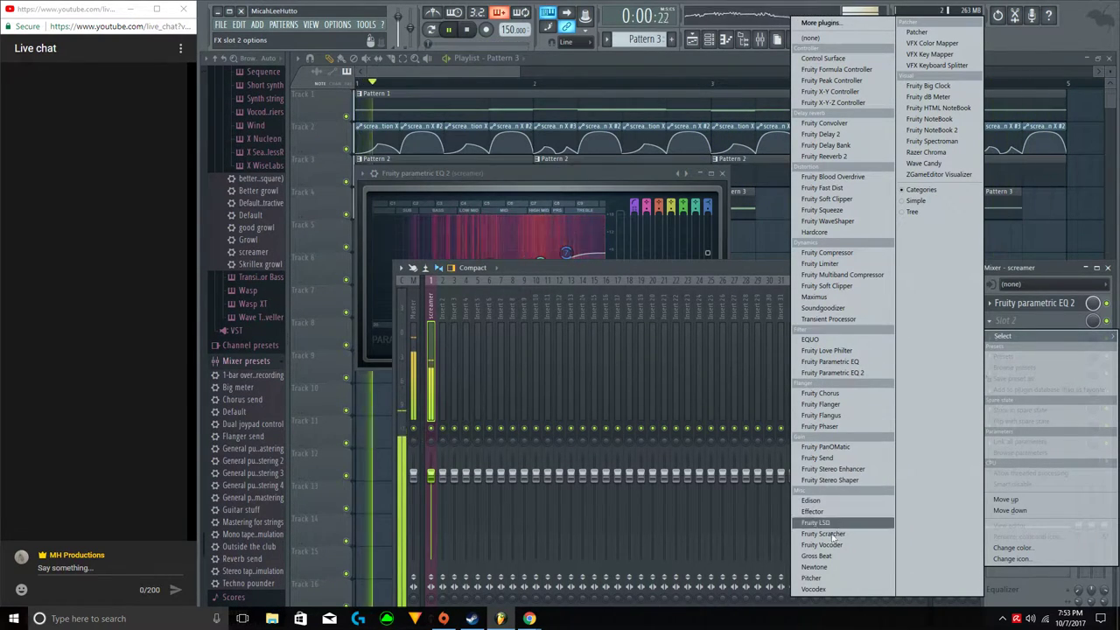
{"action": "left_click", "coordinate": [813, 589]}
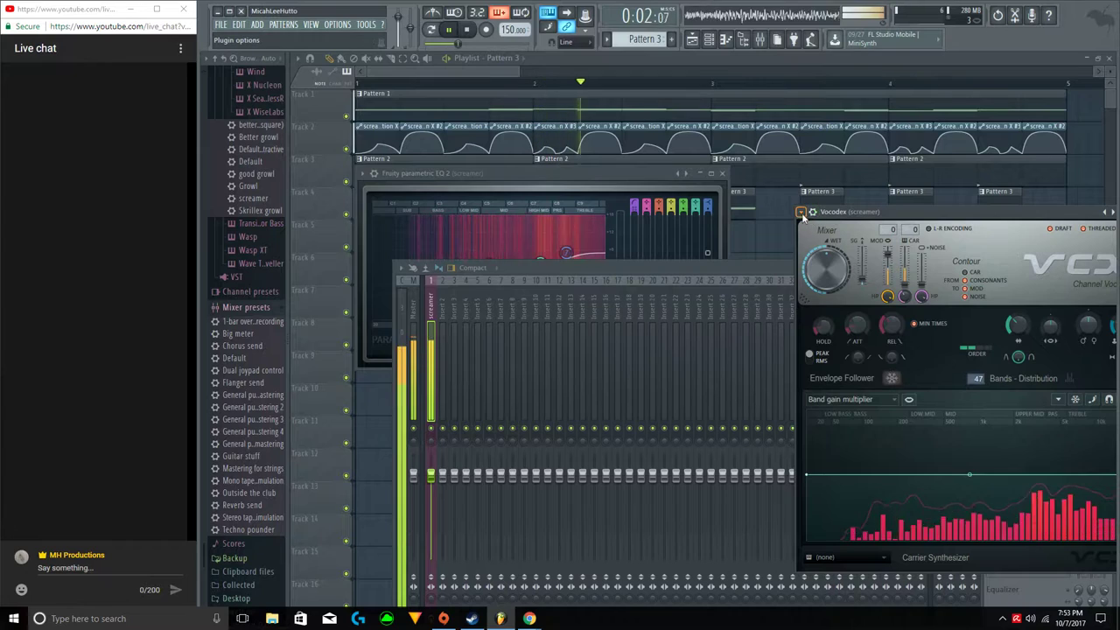
{"action": "left_click", "coordinate": [801, 212]}
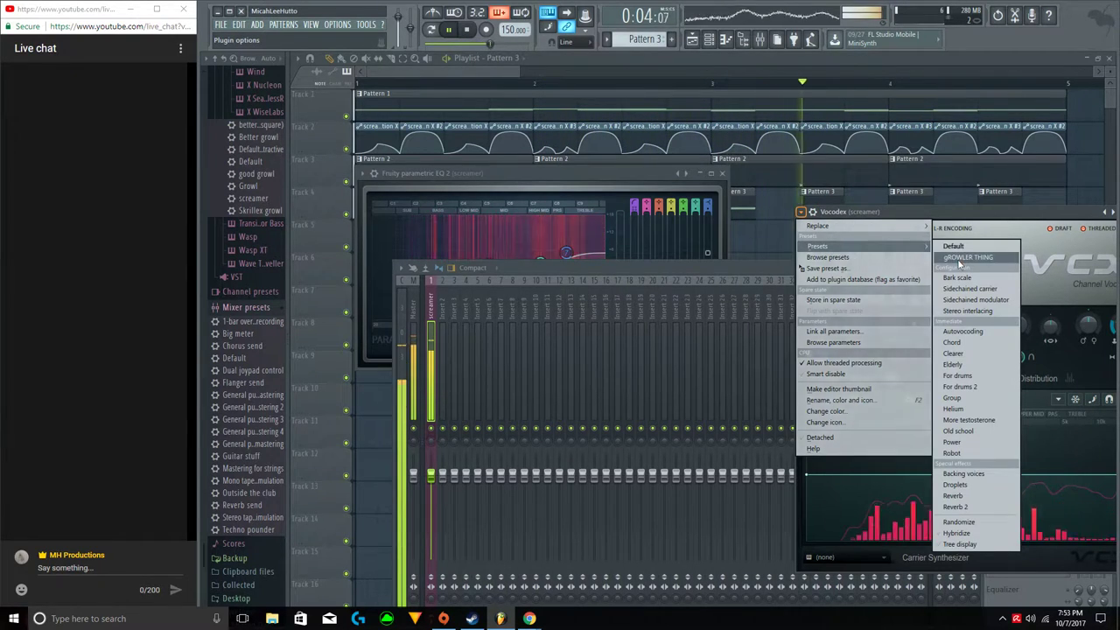
{"action": "left_click", "coordinate": [954, 246]}
{"action": "left_click", "coordinate": [743, 278]}
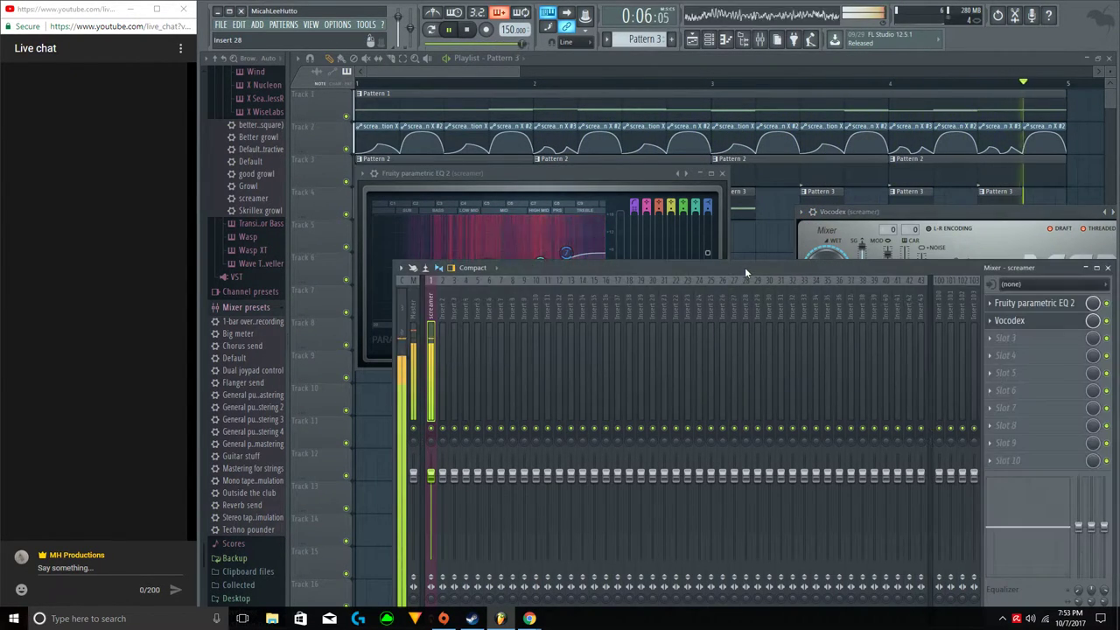
Remove Vocodex from slot 2 of the screamer track, stop playback, and close the parametric EQ window.
{"action": "left_click", "coordinate": [989, 320]}
{"action": "mouse_move", "coordinate": [1006, 336]}
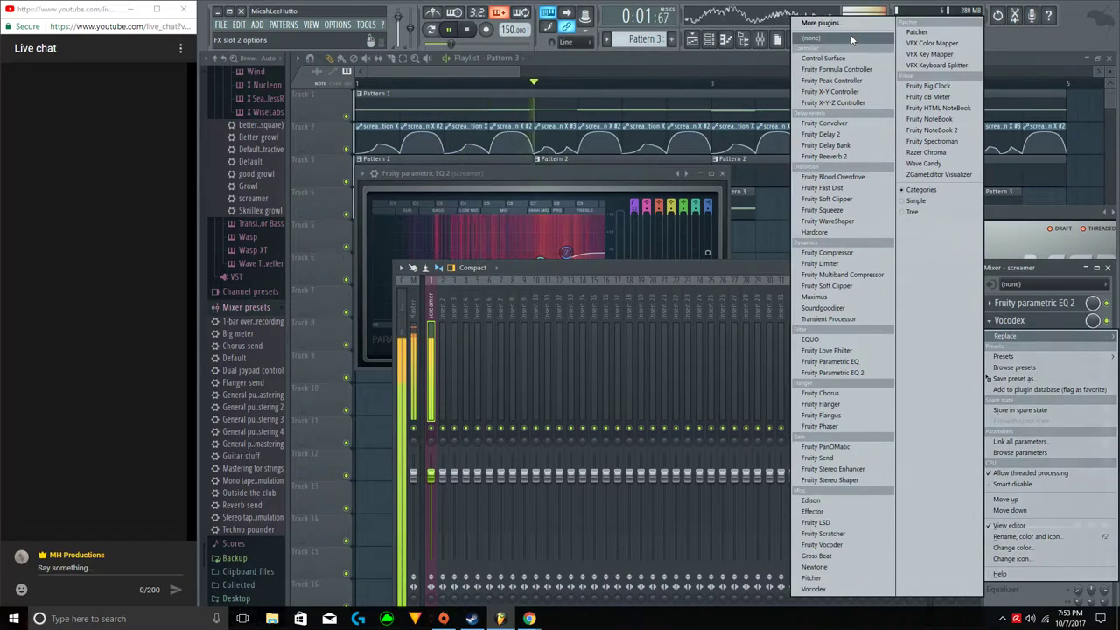
{"action": "left_click", "coordinate": [849, 38]}
{"action": "key", "text": "space"}
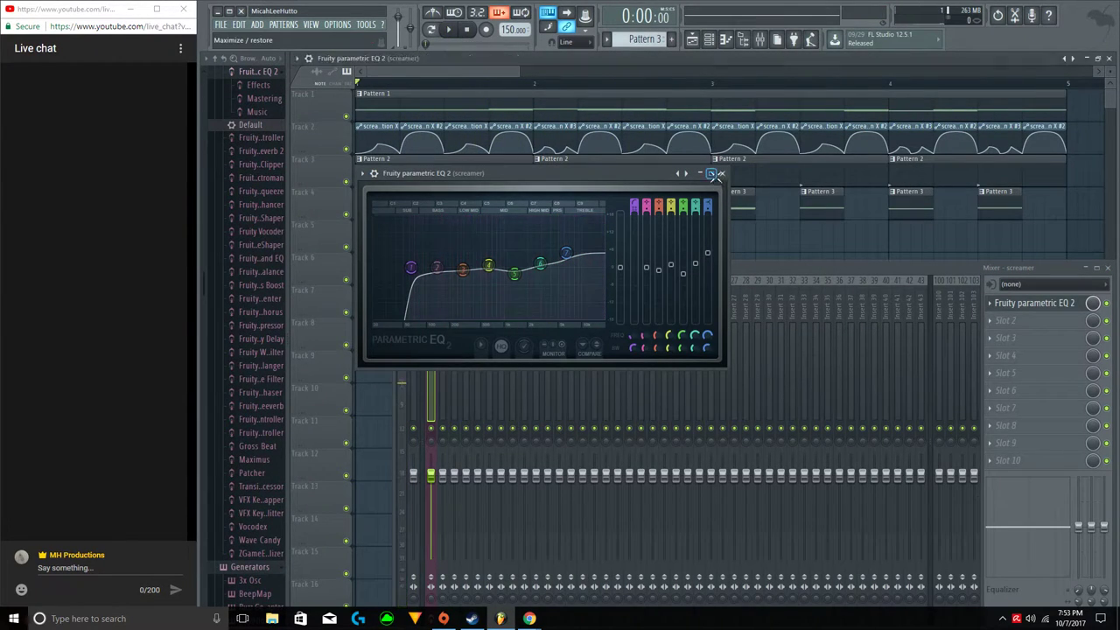
{"action": "left_click", "coordinate": [710, 173]}
{"action": "left_click", "coordinate": [1100, 58]}
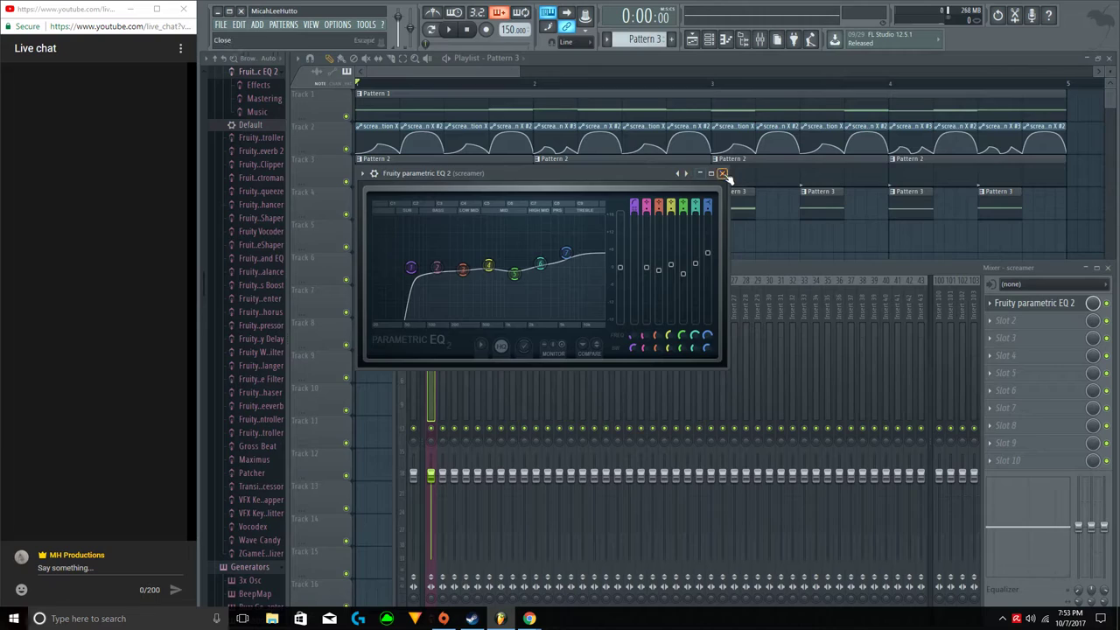
{"action": "left_click", "coordinate": [722, 174]}
Route the Kick 1, Snare 1 and 3x Osc channels to consecutive mixer tracks starting from insert 2.
{"action": "key", "text": "F6"}
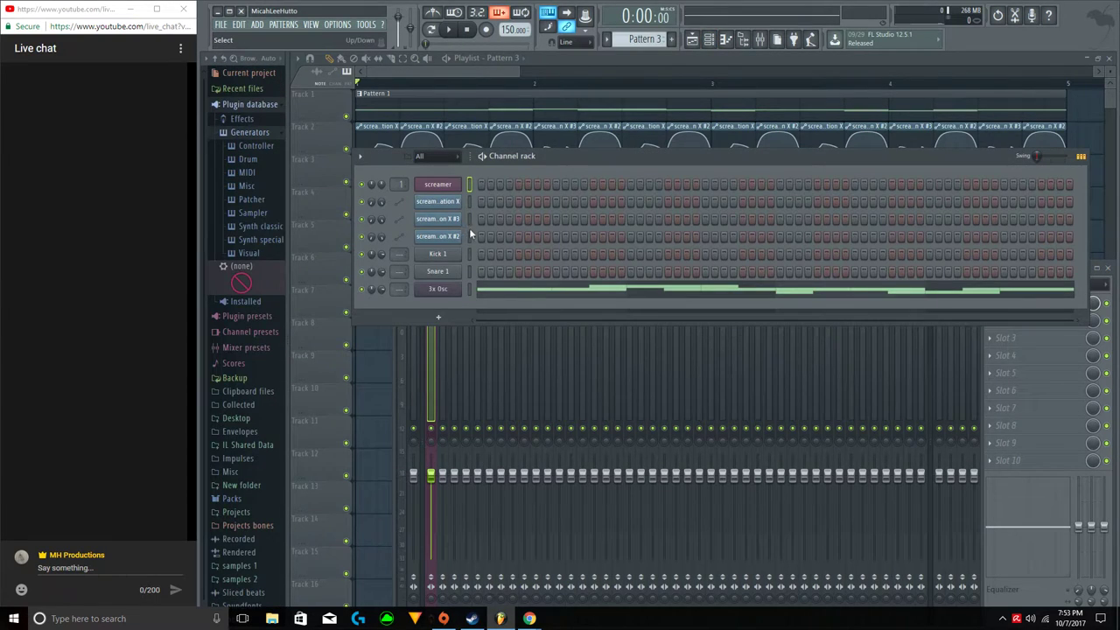
{"action": "double_click", "coordinate": [470, 251]}
{"action": "left_click_drag", "start_coordinate": [470, 251], "coordinate": [470, 289]}
{"action": "left_click_drag", "start_coordinate": [516, 163], "coordinate": [551, 94]}
{"action": "right_click", "coordinate": [440, 313]}
{"action": "mouse_move", "coordinate": [480, 377]}
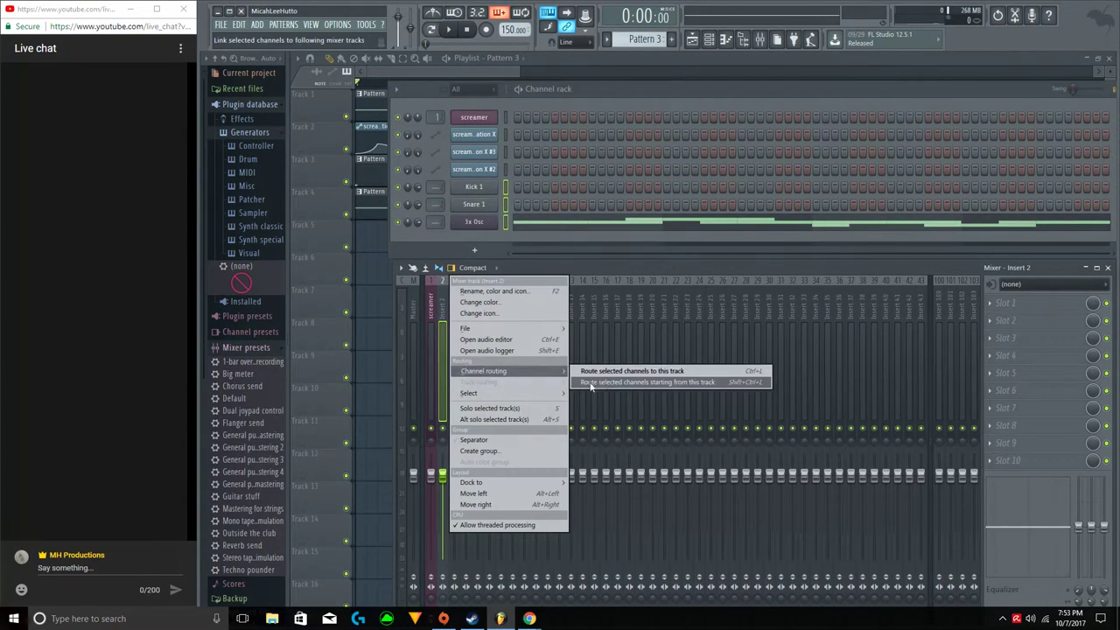
{"action": "left_click", "coordinate": [582, 383]}
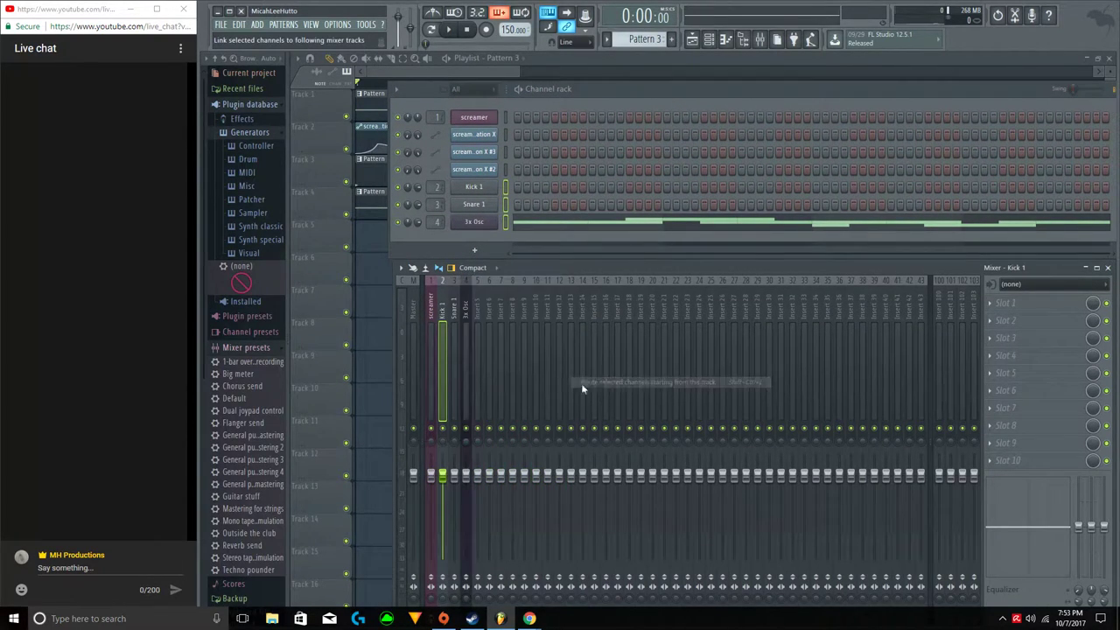
Load Fruity Parametric EQ 2 in slot 1 and Maximus in slot 2 of the Kick 1 mixer track.
{"action": "left_click", "coordinate": [993, 303]}
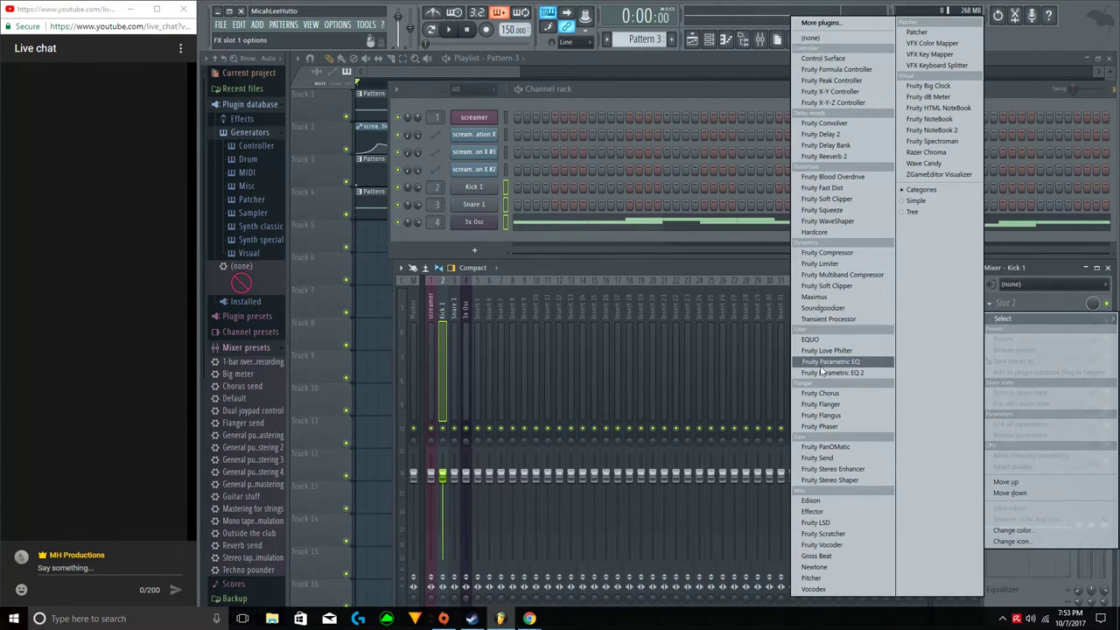
{"action": "left_click", "coordinate": [822, 373]}
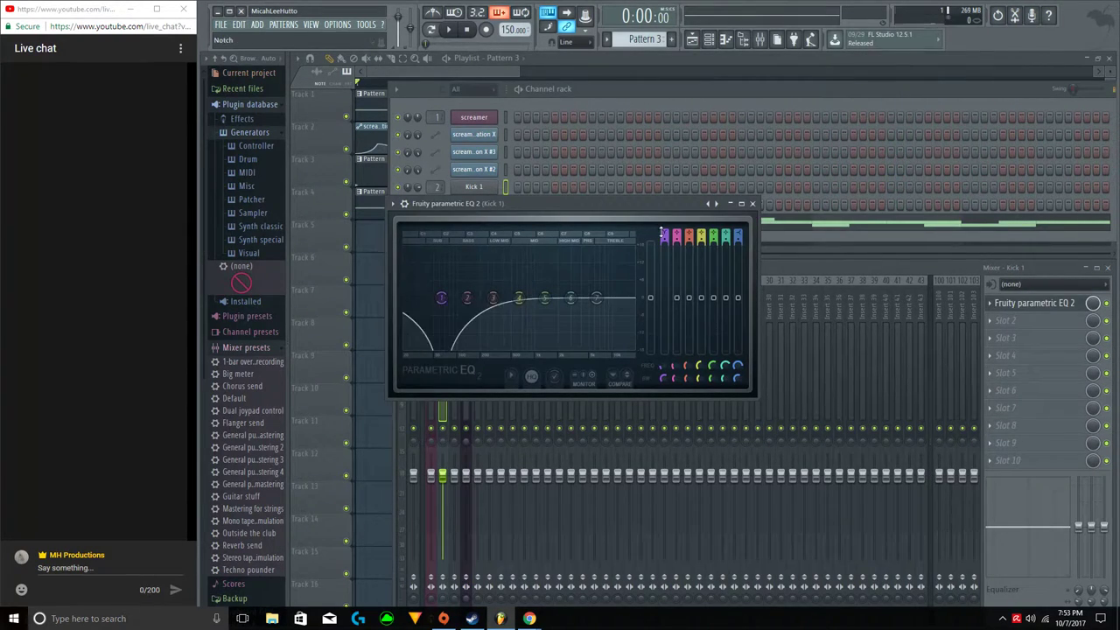
{"action": "left_click", "coordinate": [989, 321]}
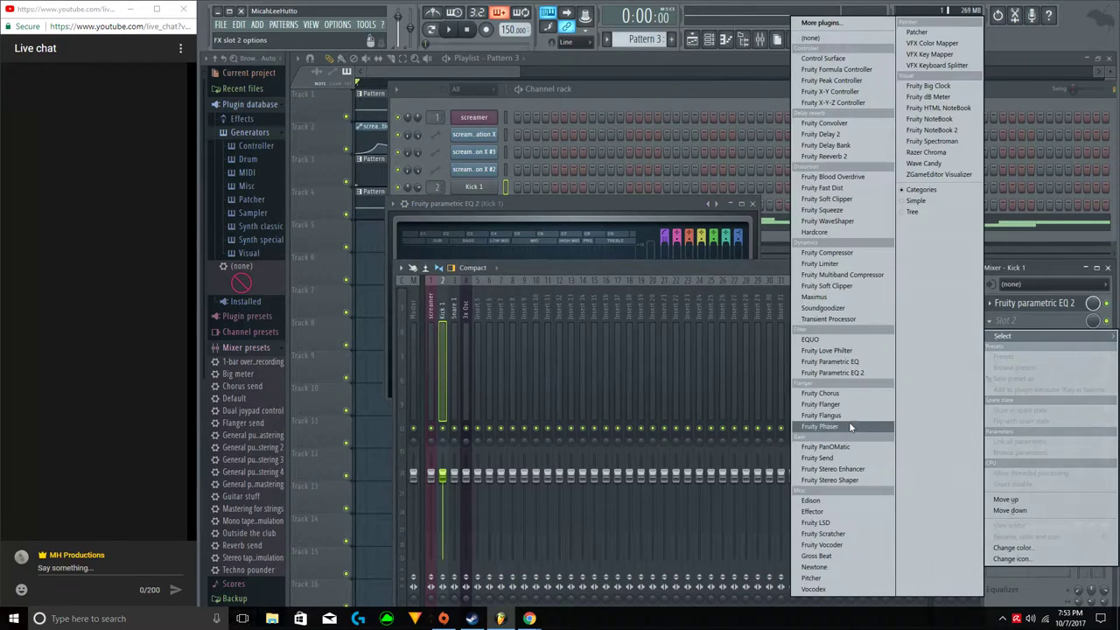
{"action": "left_click", "coordinate": [815, 296]}
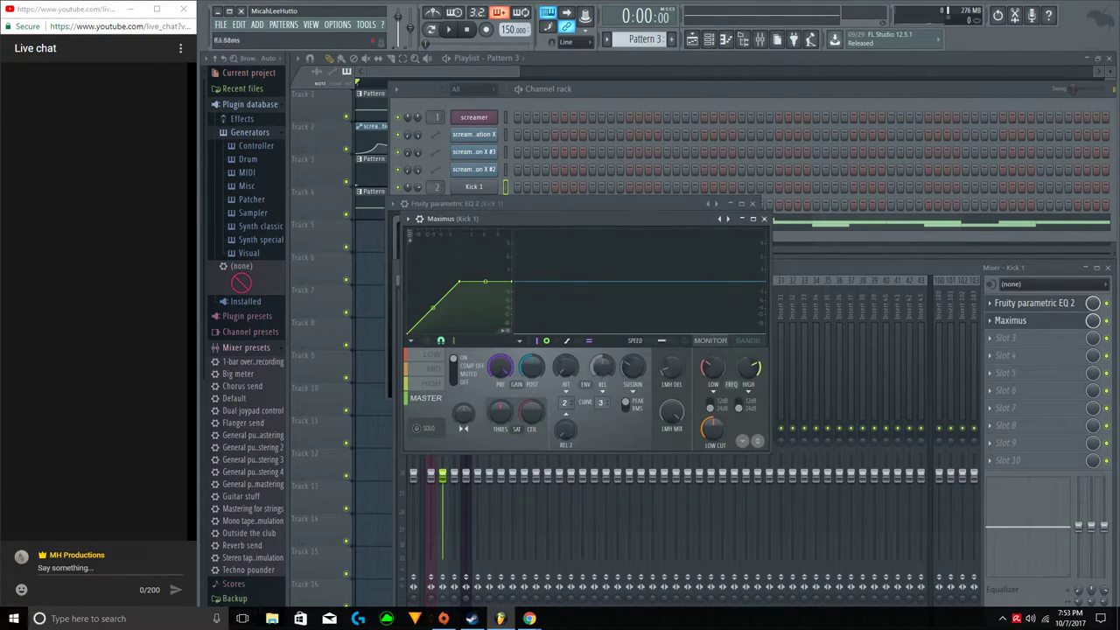
Lower the Kick 1 fader to about -7.9 dB during playback and close the Maximus and EQ windows.
{"action": "key", "text": "space"}
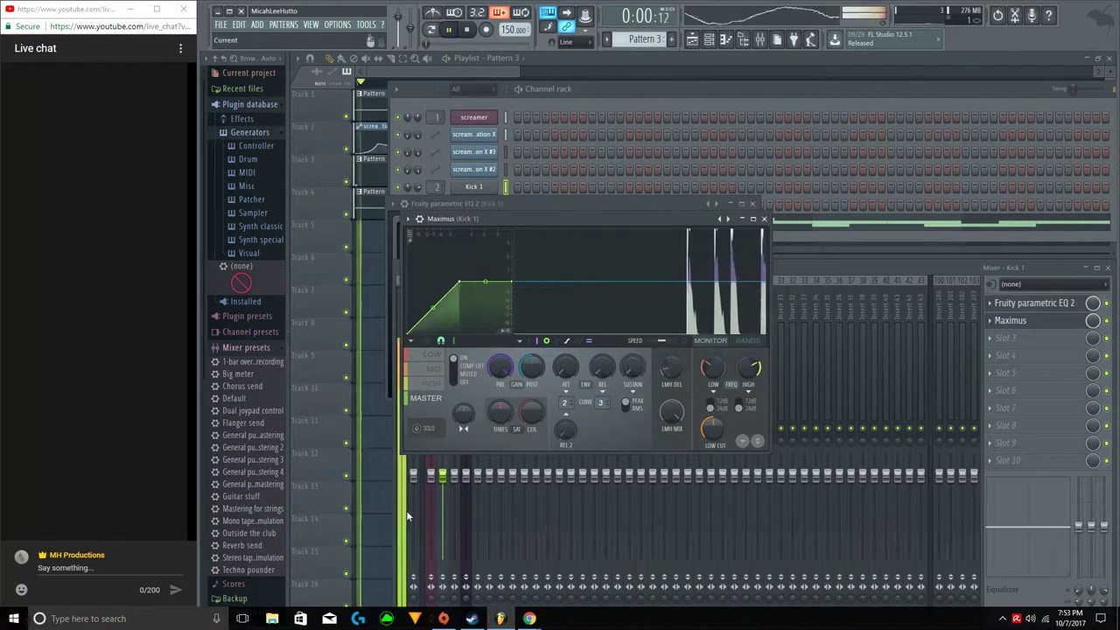
{"action": "left_click_drag", "start_coordinate": [443, 475], "coordinate": [446, 499]}
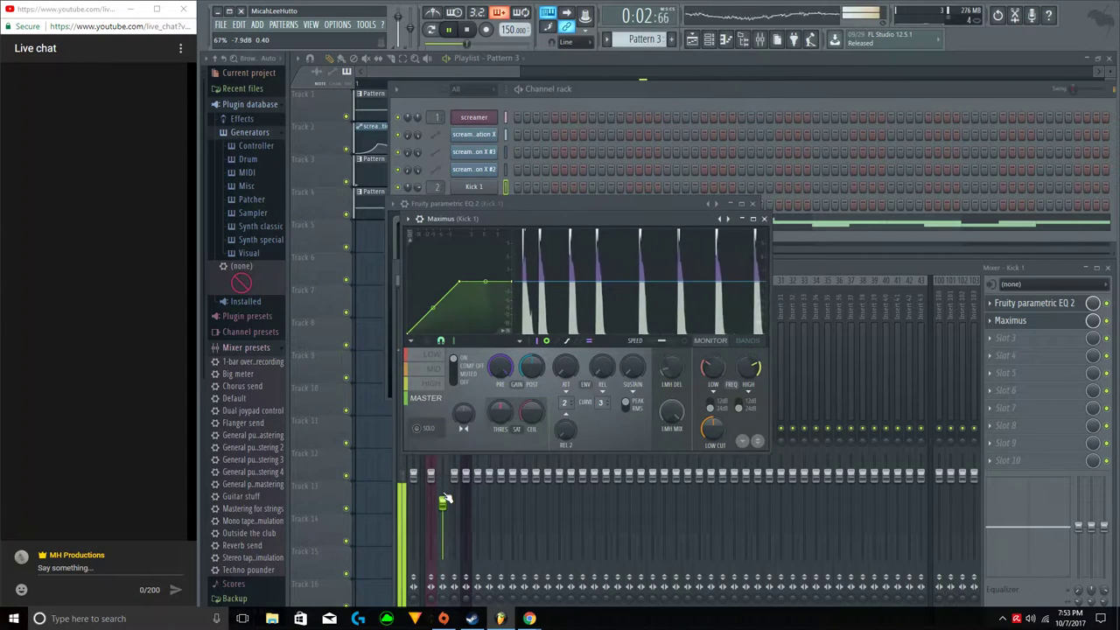
{"action": "left_click", "coordinate": [764, 219]}
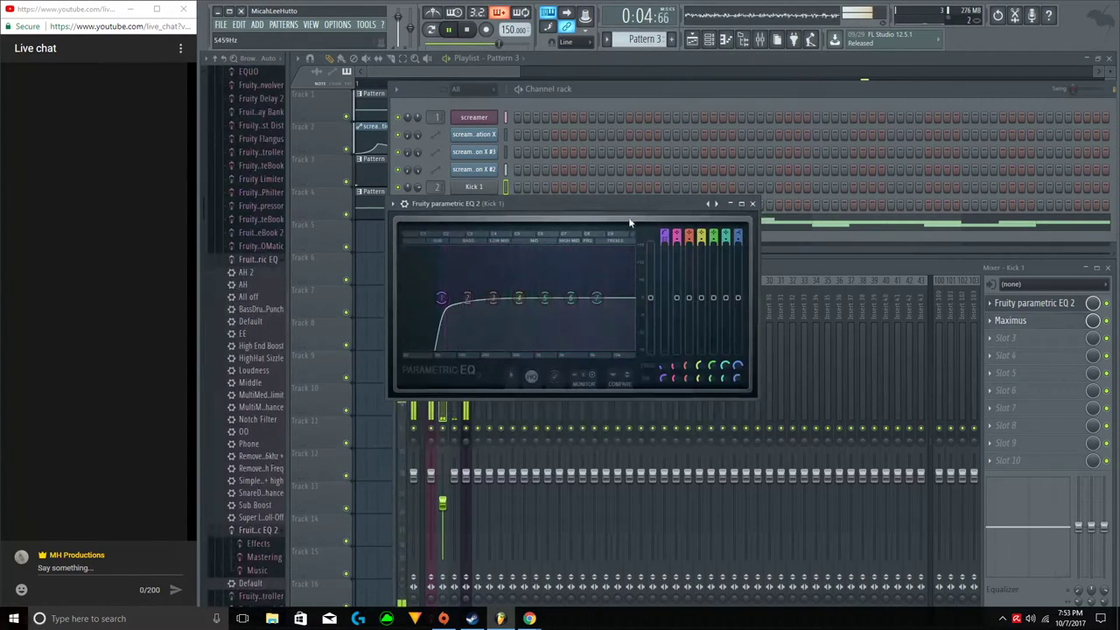
{"action": "left_click", "coordinate": [752, 203]}
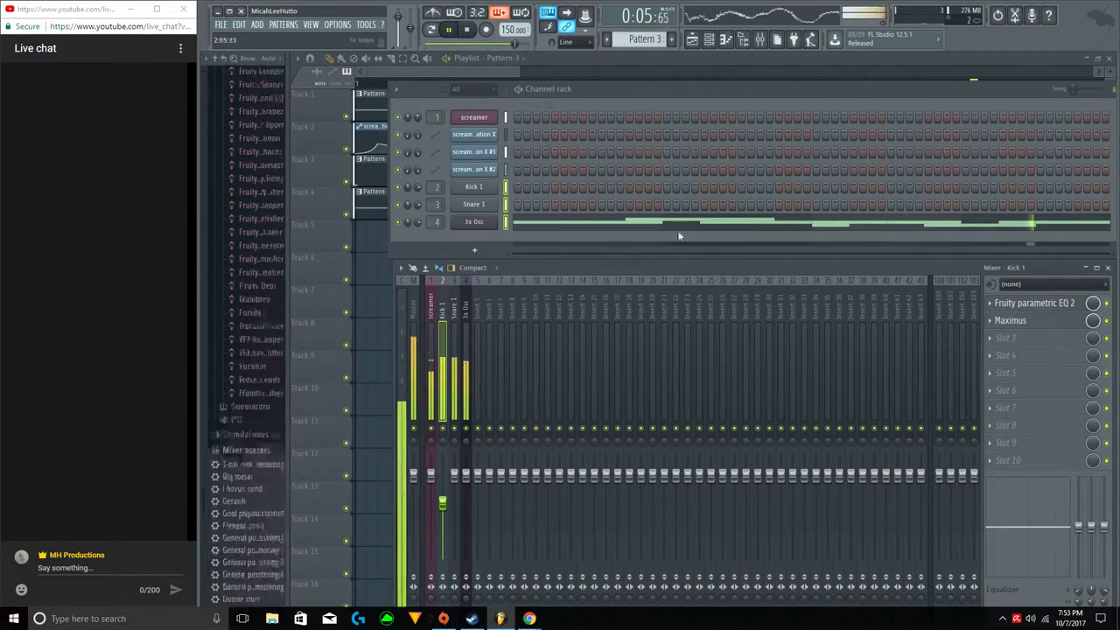
Load Maximus in slot 2 of the Snare 1 mixer track and lower the track's fader to about -8.7 dB.
{"action": "left_click", "coordinate": [456, 315]}
{"action": "left_click", "coordinate": [992, 322]}
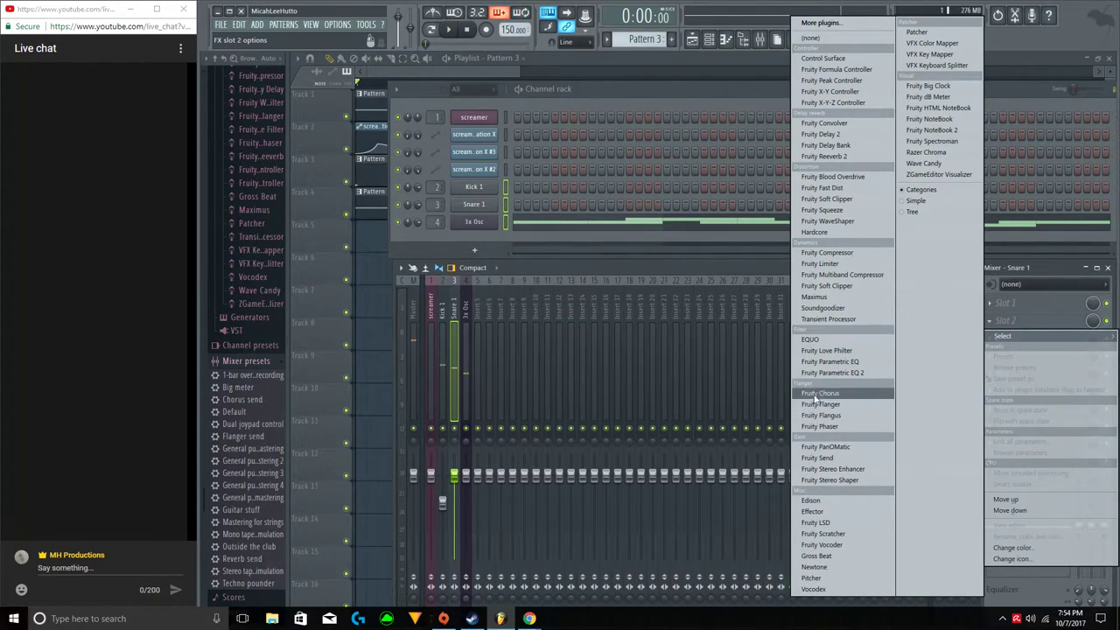
{"action": "left_click", "coordinate": [813, 297]}
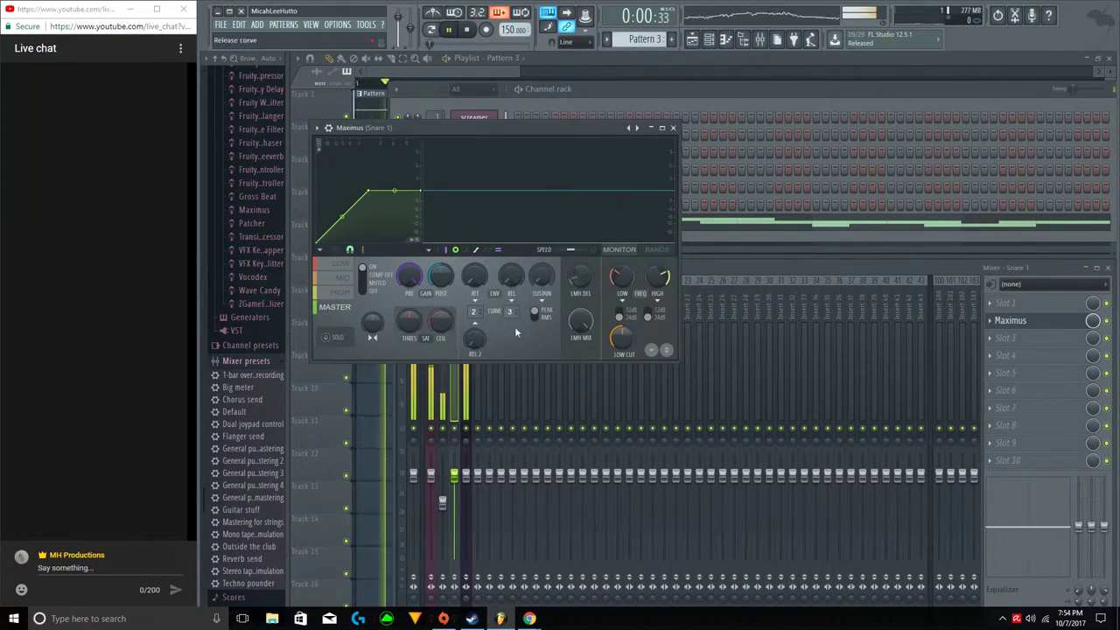
{"action": "scroll", "coordinate": [457, 490], "scroll_direction": "down", "scroll_amount": 3}
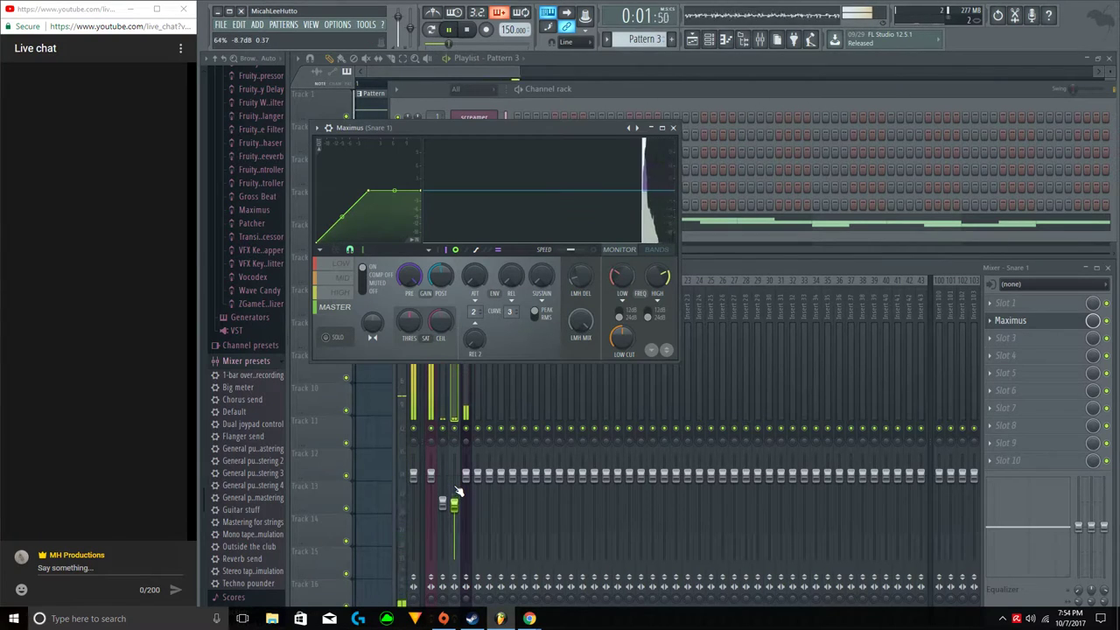
Examine the full playlist arrangement, stop playback, and view the kick and snare steps of Pattern 2 in the channel rack.
{"action": "left_click", "coordinate": [367, 444]}
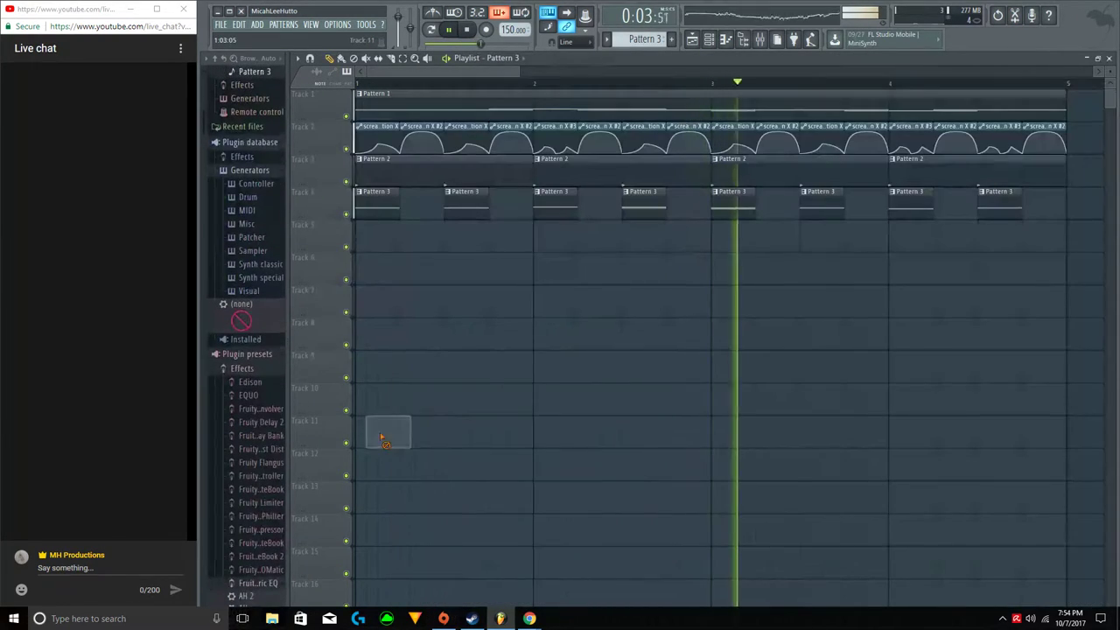
{"action": "scroll", "coordinate": [395, 87], "scroll_direction": "down", "scroll_amount": 5}
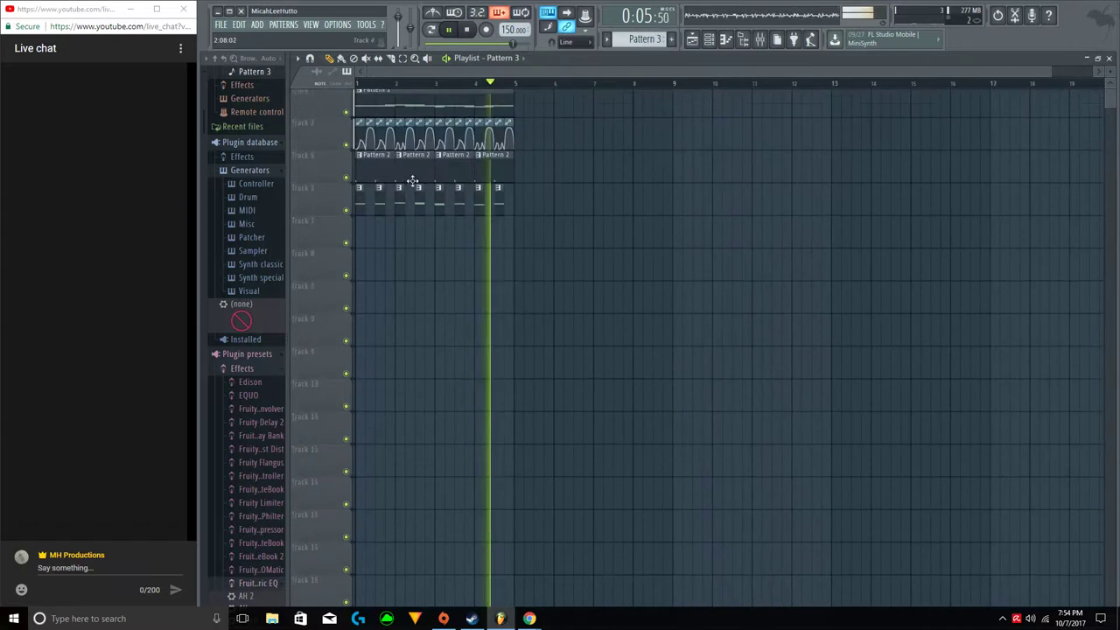
{"action": "key", "text": "space"}
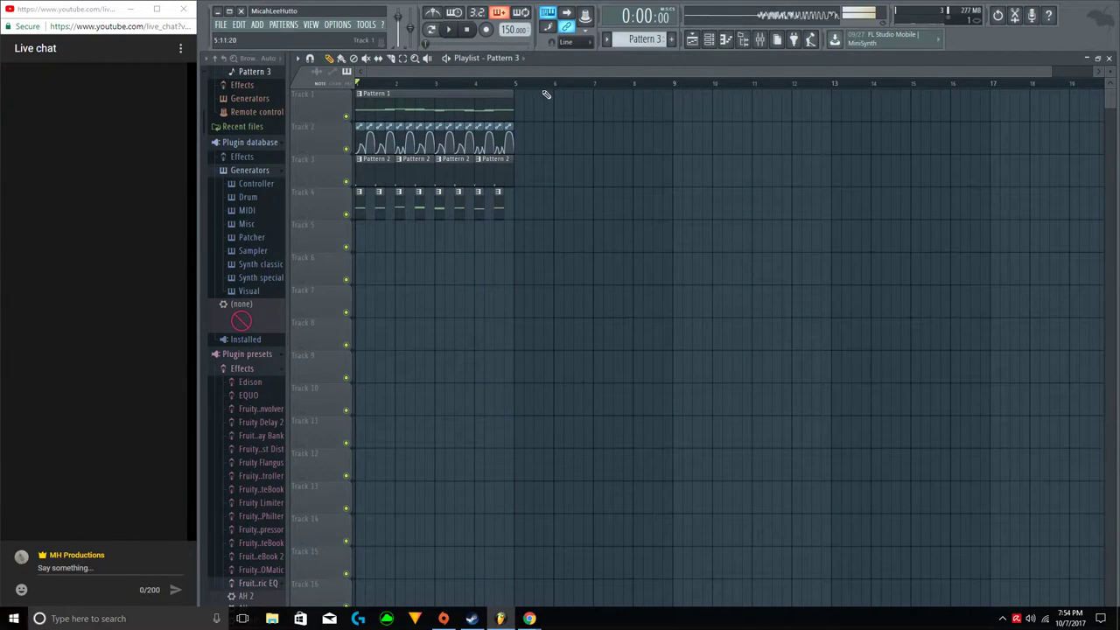
{"action": "left_click", "coordinate": [708, 40]}
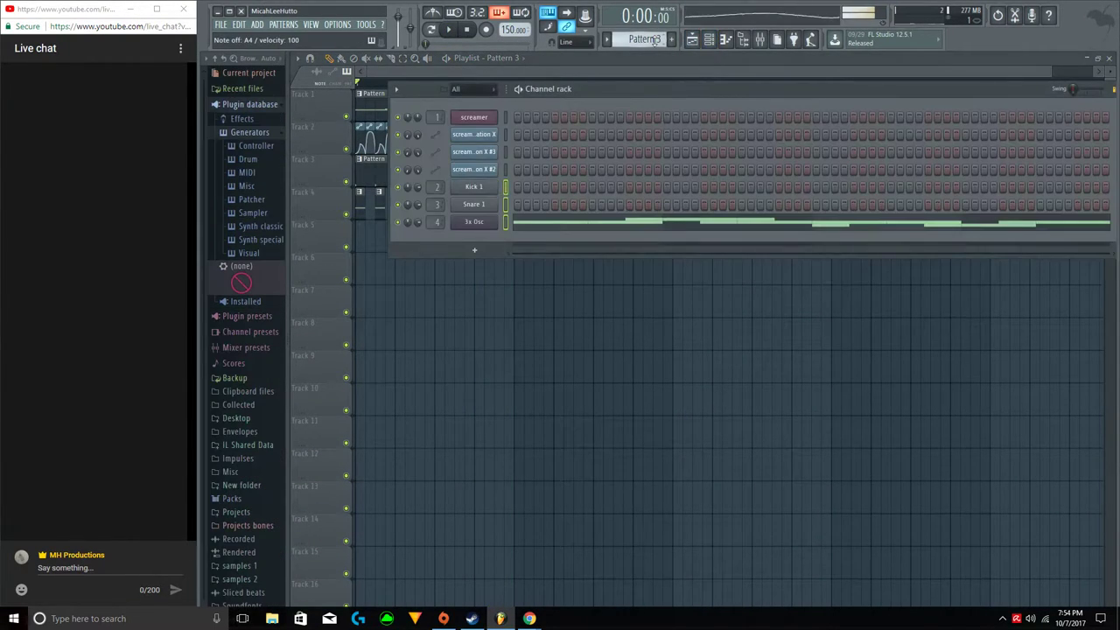
{"action": "scroll", "coordinate": [655, 42], "scroll_direction": "up", "scroll_amount": 1}
{"action": "scroll", "coordinate": [654, 41], "scroll_direction": "down", "scroll_amount": 3}
{"action": "scroll", "coordinate": [654, 41], "scroll_direction": "up", "scroll_amount": 2}
{"action": "scroll", "coordinate": [654, 41], "scroll_direction": "down", "scroll_amount": 1}
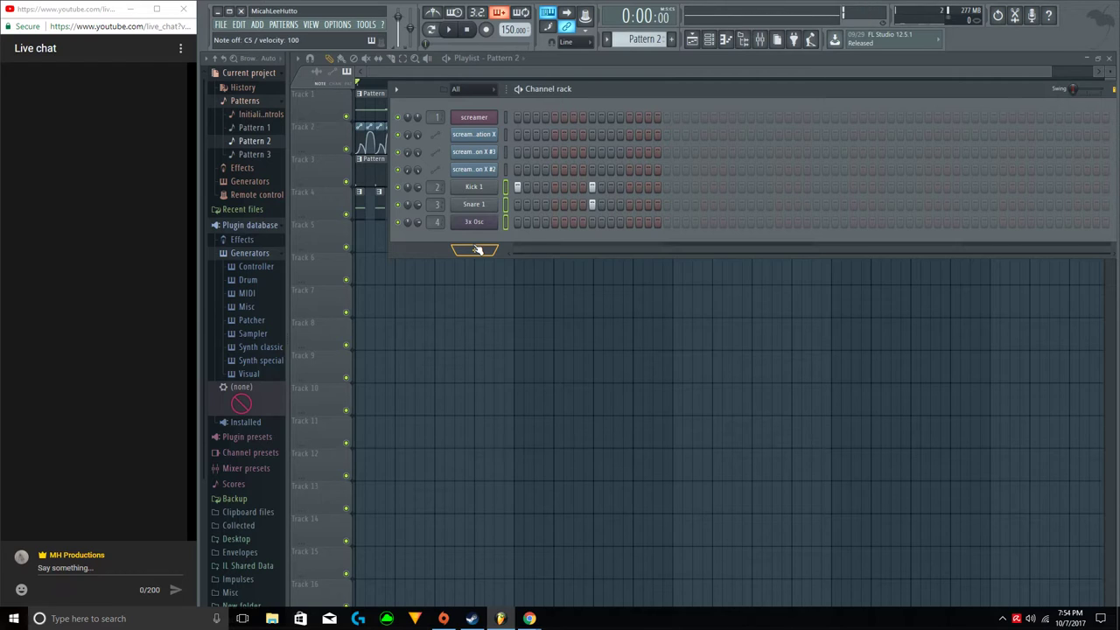
{"action": "left_click", "coordinate": [490, 301]}
{"action": "right_click", "coordinate": [501, 316]}
{"action": "left_click", "coordinate": [519, 308]}
{"action": "right_click", "coordinate": [524, 309]}
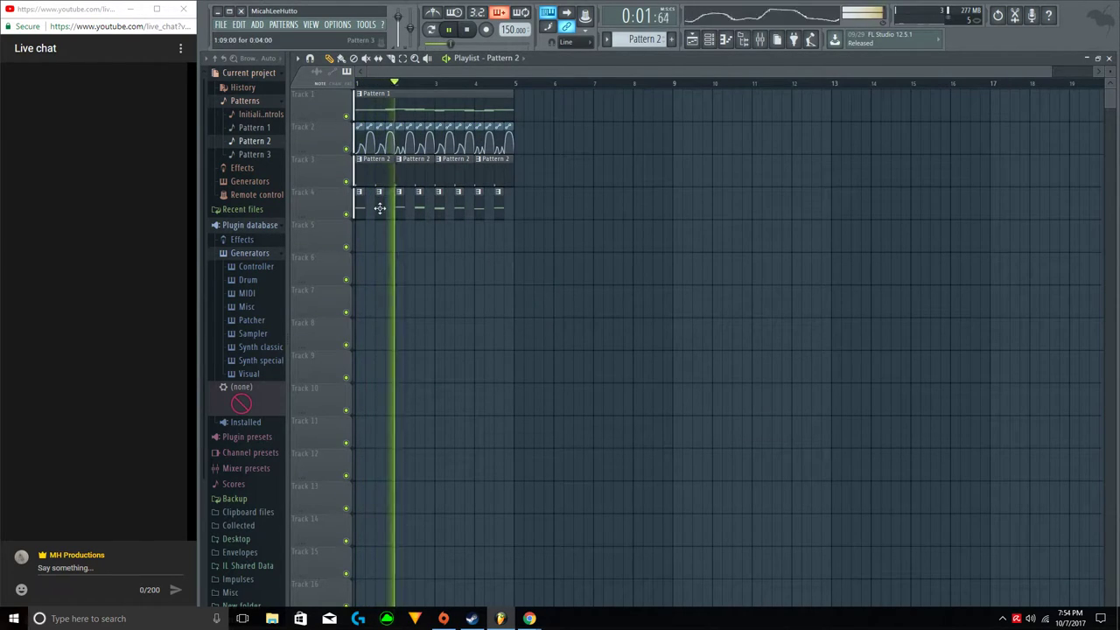
Duplicate all clips of the first four bars on Tracks 1 to 4 so the copy starts at bar 5.
{"action": "left_click_drag", "start_coordinate": [359, 249], "coordinate": [531, 95]}
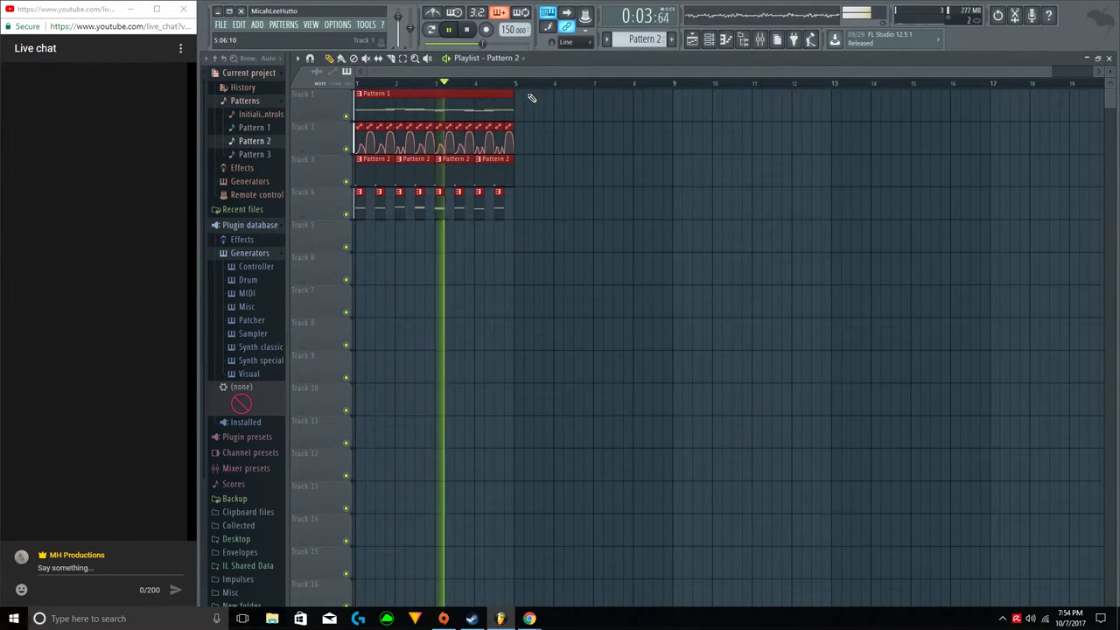
{"action": "key", "text": "ctrl+b"}
{"action": "left_click", "coordinate": [526, 251], "text": "ctrl"}
{"action": "scroll", "coordinate": [552, 86], "scroll_direction": "up", "scroll_amount": 3}
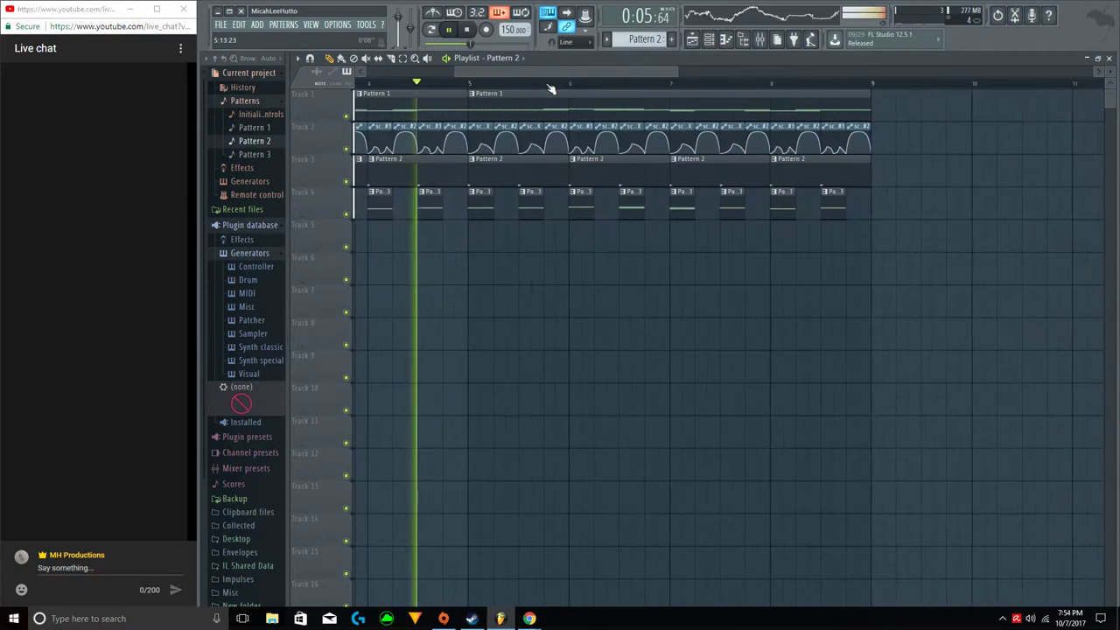
Set the playback start at bar 5 and make the copied Pattern 1 clip there unique.
{"action": "left_click_drag", "start_coordinate": [475, 90], "coordinate": [493, 91]}
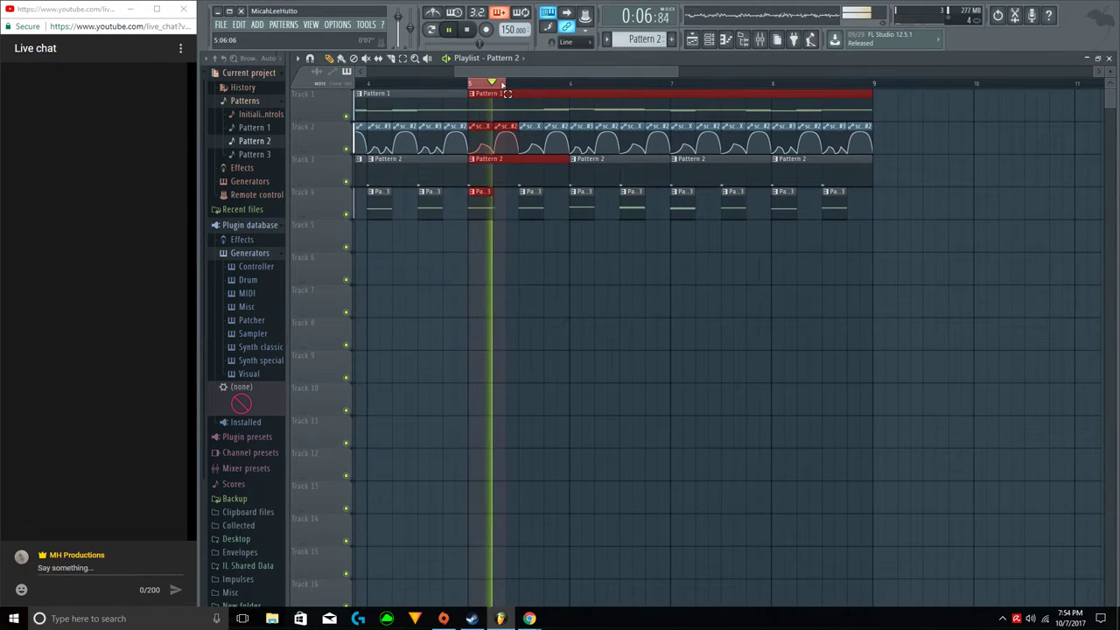
{"action": "key", "text": "space"}
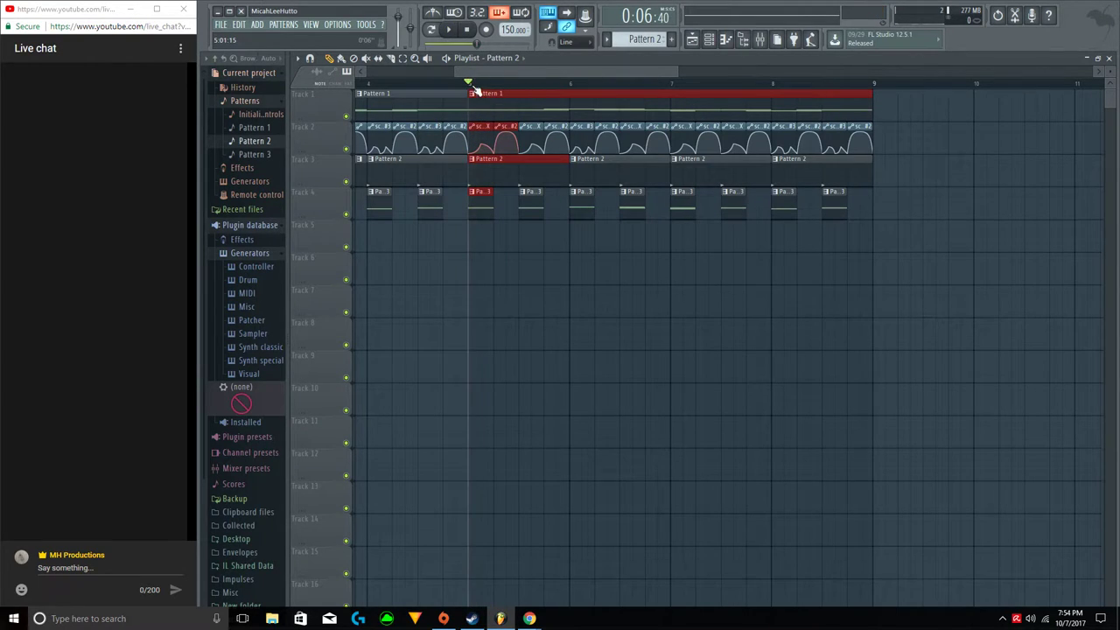
{"action": "right_click", "coordinate": [472, 99]}
{"action": "left_click", "coordinate": [487, 172]}
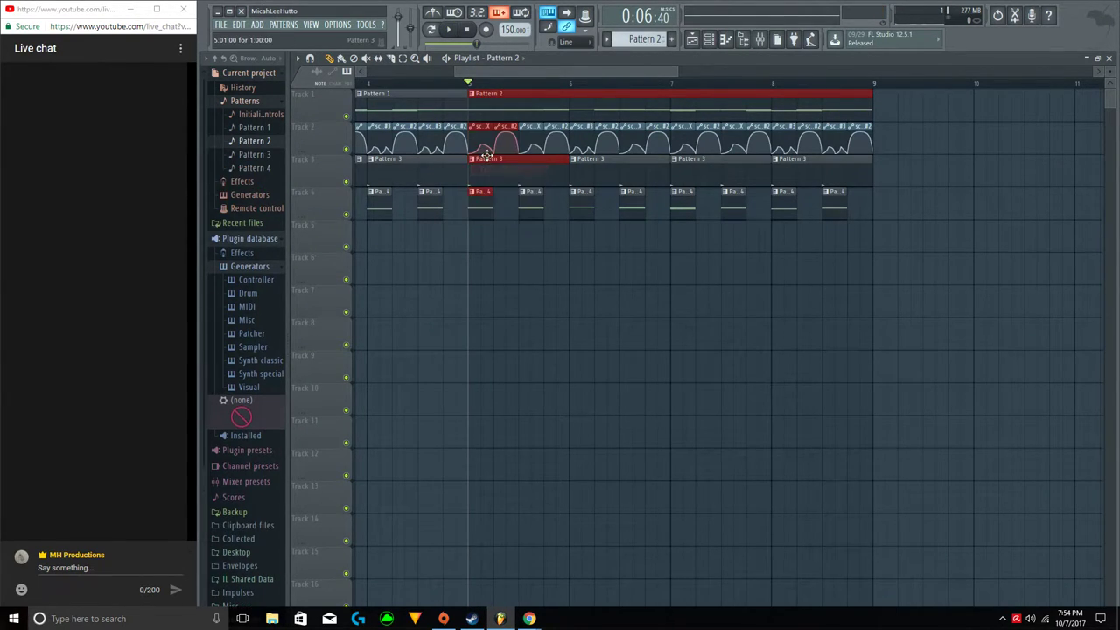
Audition the section from bar 5 and make the first Modulation X automation clip there unique.
{"action": "right_click", "coordinate": [484, 147]}
{"action": "left_click", "coordinate": [489, 156]}
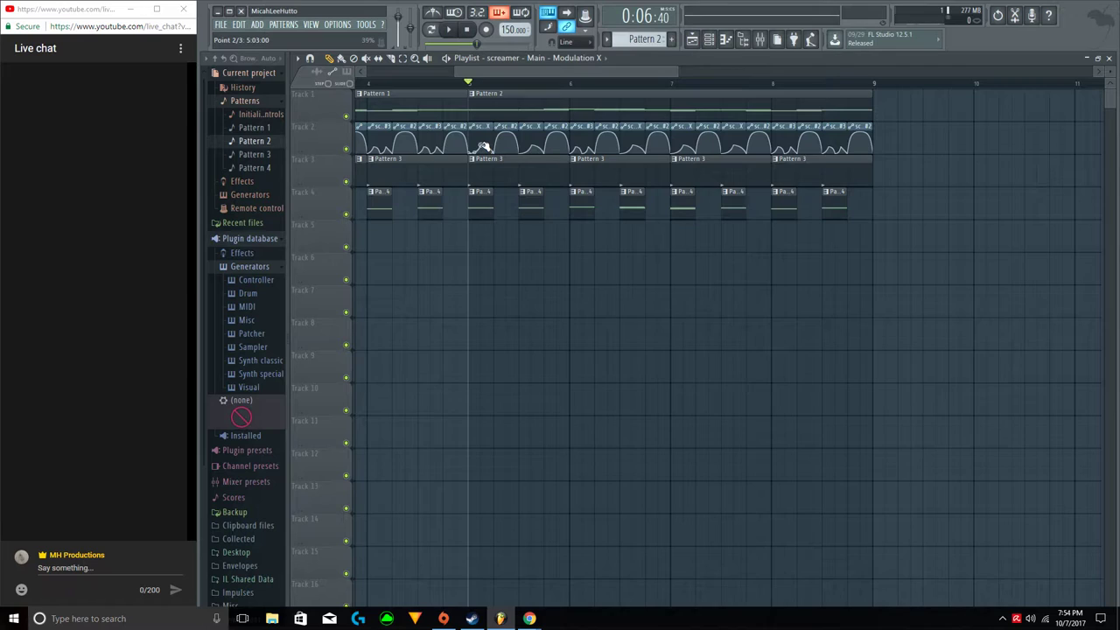
{"action": "key", "text": "space"}
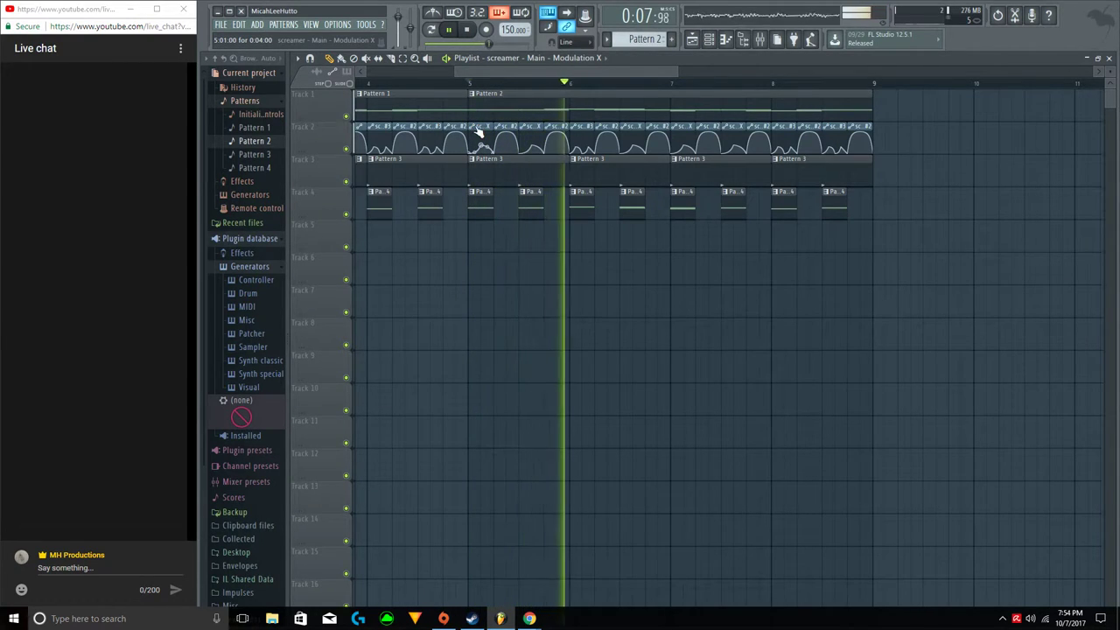
{"action": "key", "text": "space"}
{"action": "right_click", "coordinate": [475, 132]}
{"action": "left_click", "coordinate": [492, 214]}
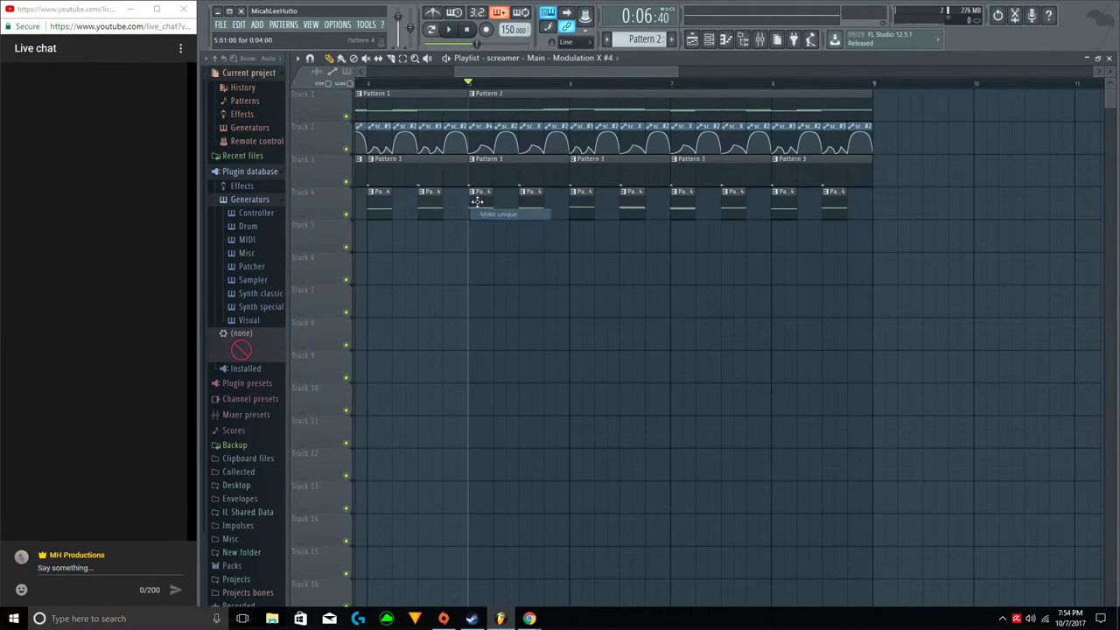
Delete the middle point of the unique Modulation X clip at bar 5, set its end point to Pulse mode, and audition it.
{"action": "right_click", "coordinate": [482, 146]}
{"action": "left_click", "coordinate": [494, 154]}
{"action": "right_click", "coordinate": [495, 155]}
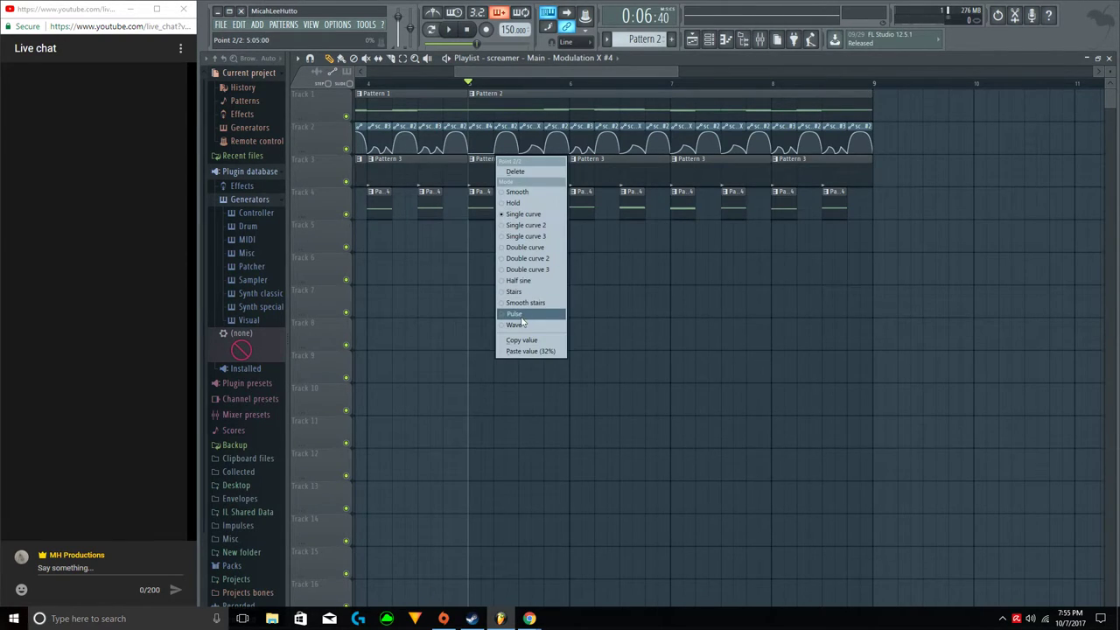
{"action": "left_click", "coordinate": [522, 316]}
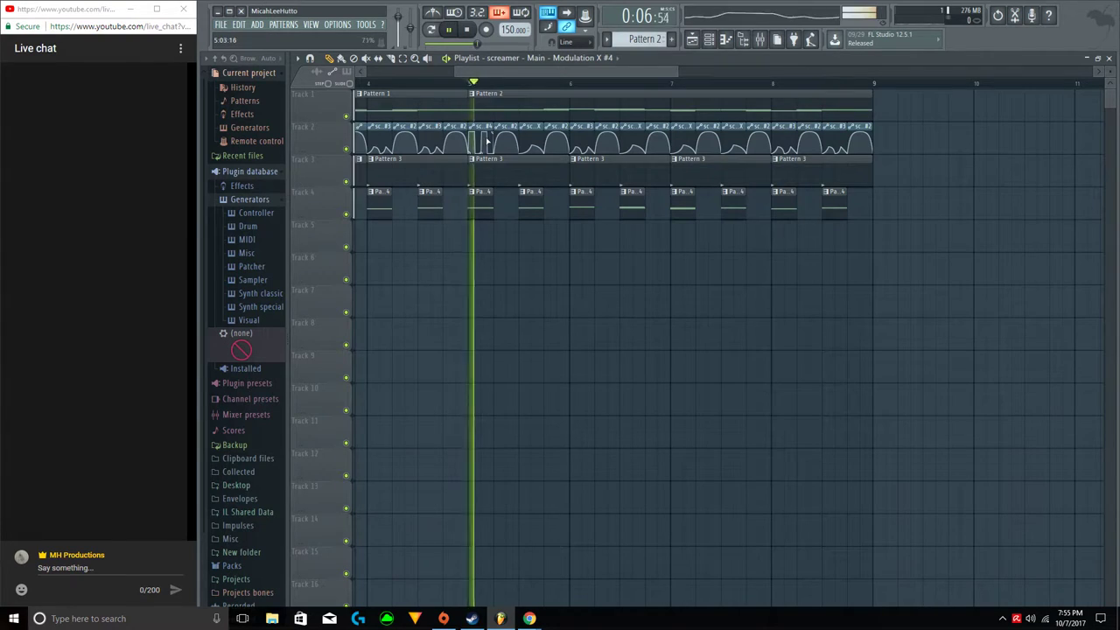
{"action": "key", "text": "space"}
{"action": "key", "text": "space"}
{"action": "key", "text": "space"}
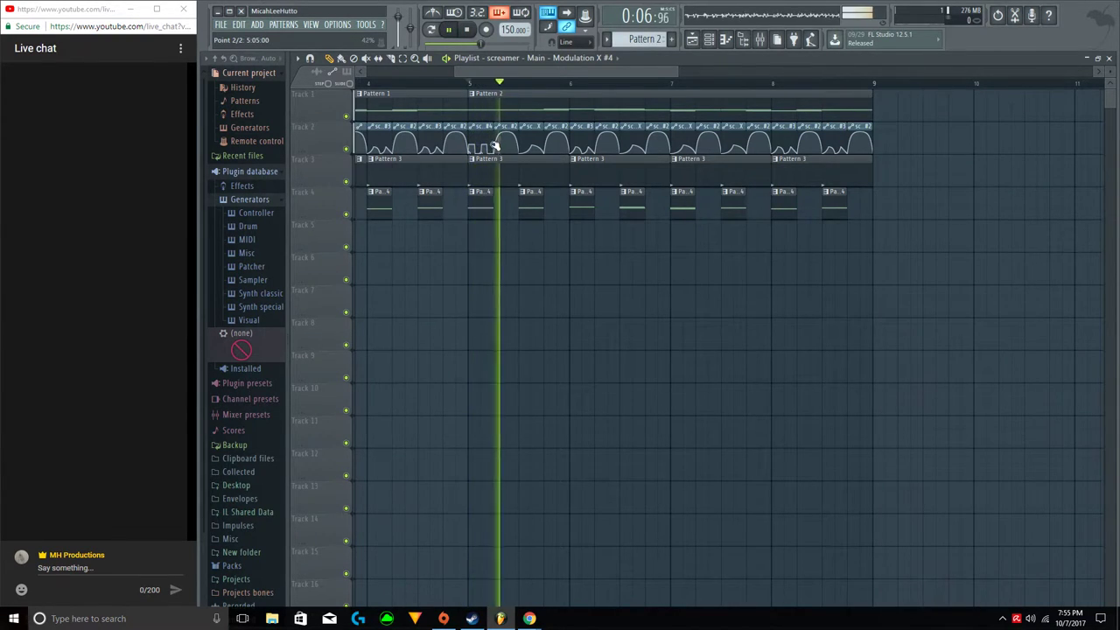
Adjust the tension of the pulse curve at bar 5 to about 70% for faster pulses and audition it.
{"action": "left_click_drag", "start_coordinate": [482, 150], "coordinate": [482, 153]}
{"action": "key", "text": "space"}
{"action": "key", "text": "space"}
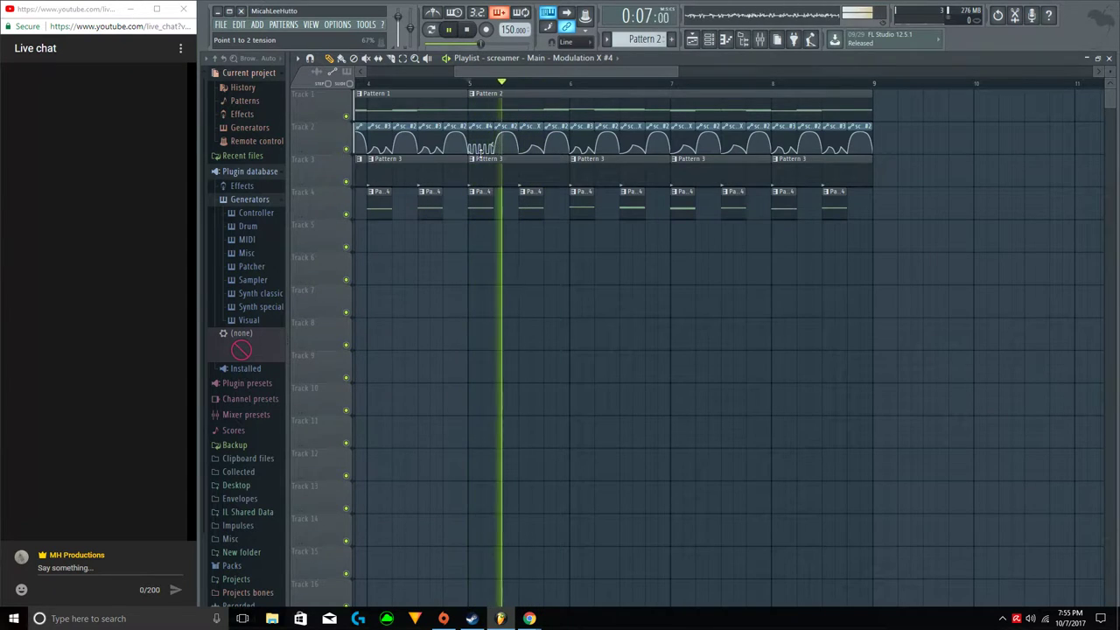
{"action": "key", "text": "space"}
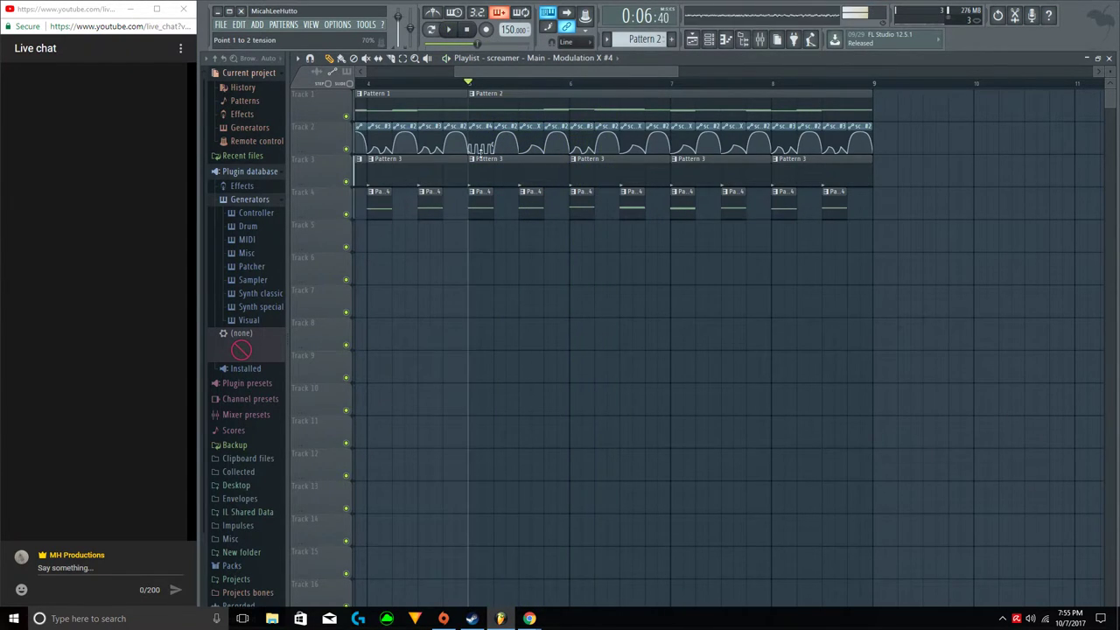
Try Wave mode on the end point of the bar 5 Modulation X clip and audition it.
{"action": "right_click", "coordinate": [494, 149]}
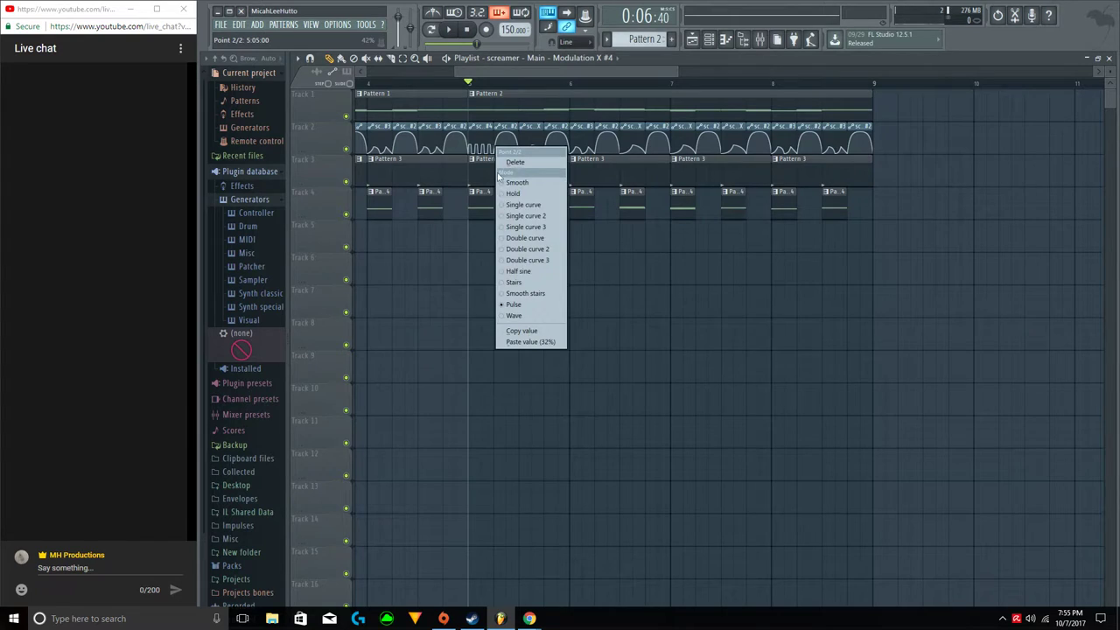
{"action": "left_click", "coordinate": [516, 315]}
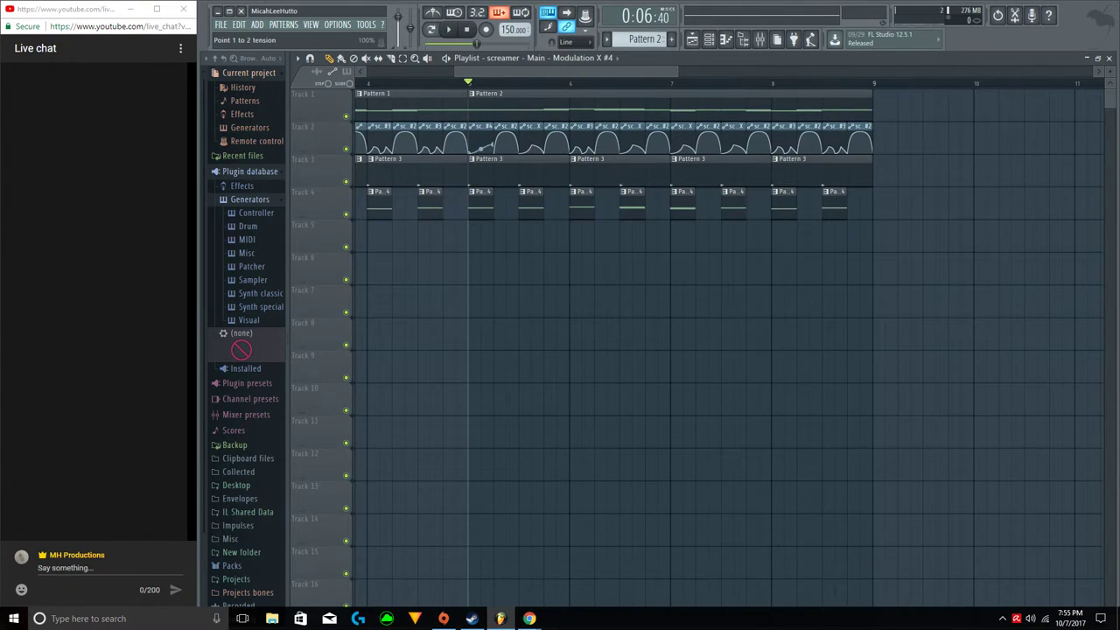
{"action": "key", "text": "space"}
{"action": "key", "text": "space"}
{"action": "key", "text": "space"}
{"action": "key", "text": "space"}
{"action": "key", "text": "space"}
{"action": "key", "text": "space"}
{"action": "key", "text": "space"}
Return the end point of the bar 5 Modulation X clip to Pulse mode with rapid pulses and audition it repeatedly.
{"action": "right_click", "coordinate": [497, 138]}
{"action": "left_click", "coordinate": [525, 280]}
{"action": "key", "text": "space"}
{"action": "key", "text": "space"}
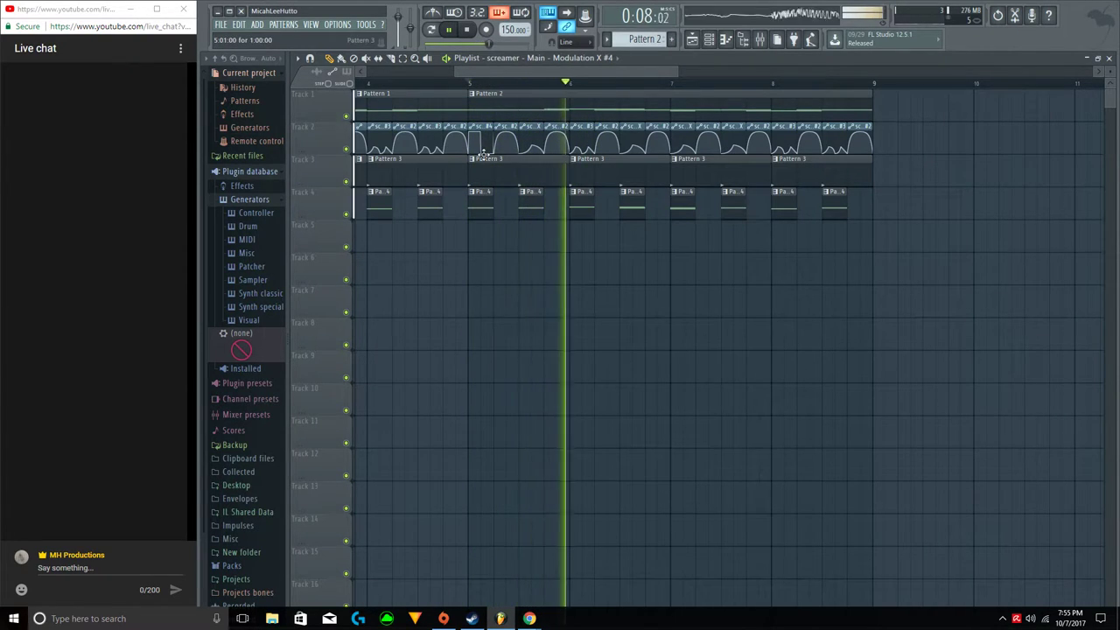
{"action": "key", "text": "space"}
{"action": "key", "text": "space"}
{"action": "key", "text": "space"}
{"action": "key", "text": "space"}
{"action": "key", "text": "space"}
{"action": "key", "text": "space"}
{"action": "left_click", "coordinate": [483, 170]}
{"action": "left_click", "coordinate": [596, 253]}
{"action": "left_click", "coordinate": [597, 253]}
{"action": "left_click", "coordinate": [626, 253]}
{"action": "right_click", "coordinate": [671, 275]}
{"action": "left_click", "coordinate": [673, 277]}
{"action": "right_click", "coordinate": [676, 273]}
{"action": "scroll", "coordinate": [625, 86], "scroll_direction": "down", "scroll_amount": 1}
{"action": "scroll", "coordinate": [625, 88], "scroll_direction": "down", "scroll_amount": 3}
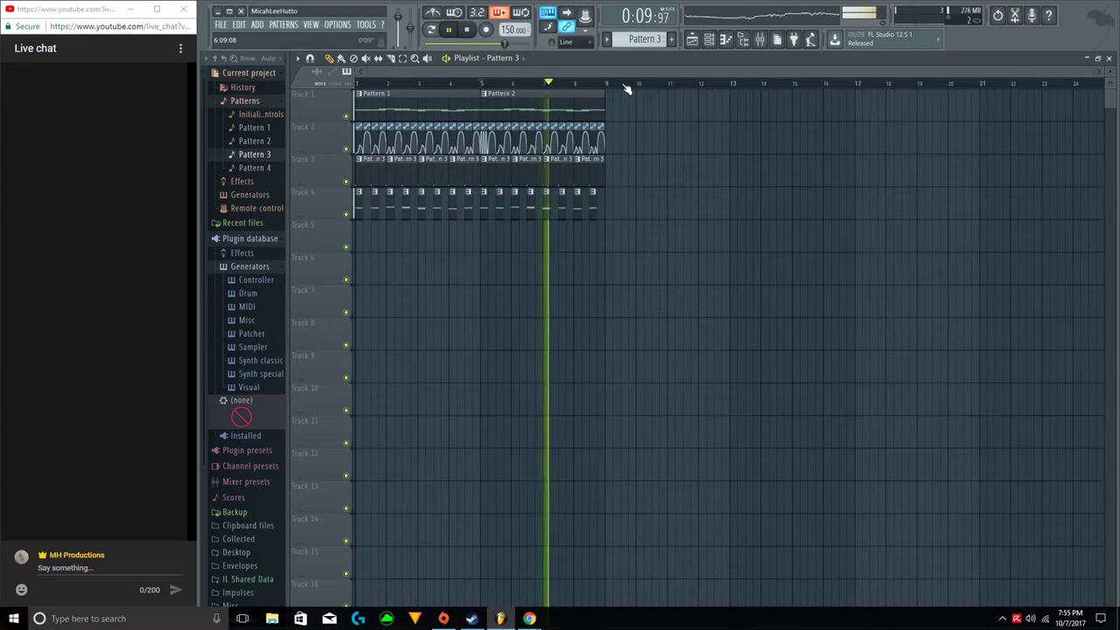
Try to make the Pattern 2 clip at bar 5 unique.
{"action": "left_click", "coordinate": [464, 31]}
{"action": "left_click", "coordinate": [484, 93]}
{"action": "left_click", "coordinate": [500, 179]}
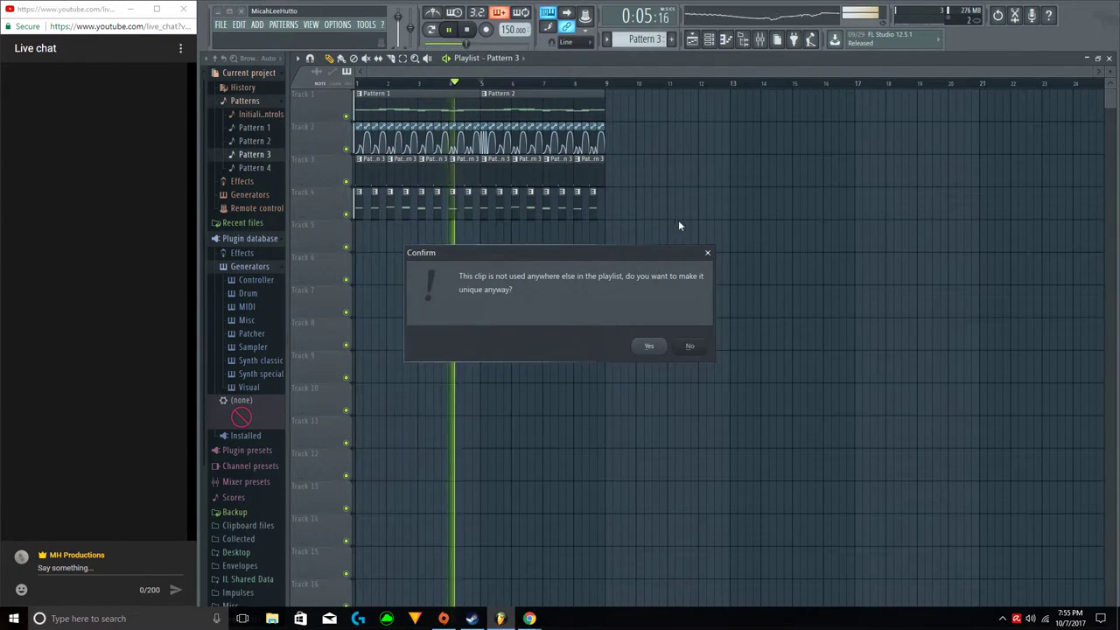
{"action": "left_click", "coordinate": [707, 253]}
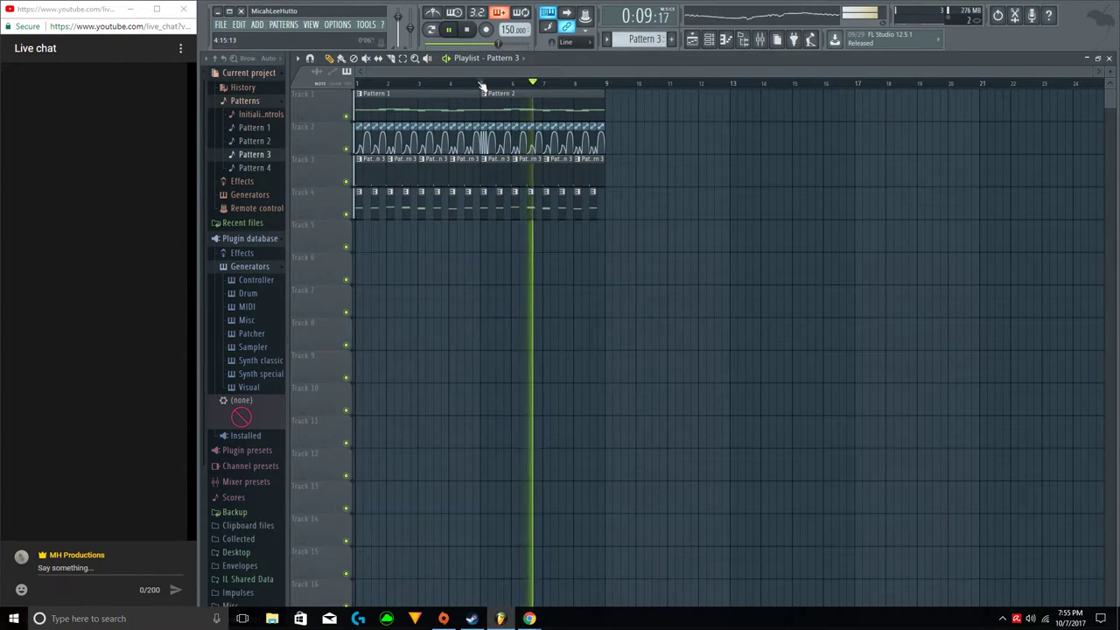
Transpose all screamer notes in Pattern 2 down one semitone in the piano roll and audition the change.
{"action": "scroll", "coordinate": [480, 84], "scroll_direction": "up", "scroll_amount": 3}
{"action": "left_click_drag", "start_coordinate": [475, 68], "coordinate": [404, 84]}
{"action": "double_click", "coordinate": [418, 102]}
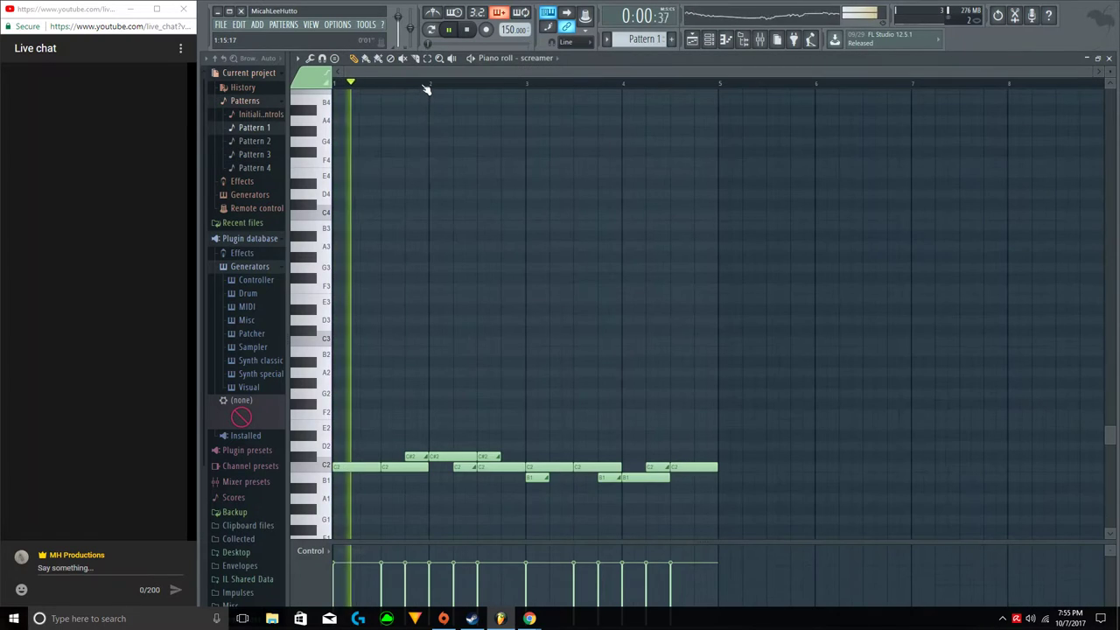
{"action": "key", "text": "space"}
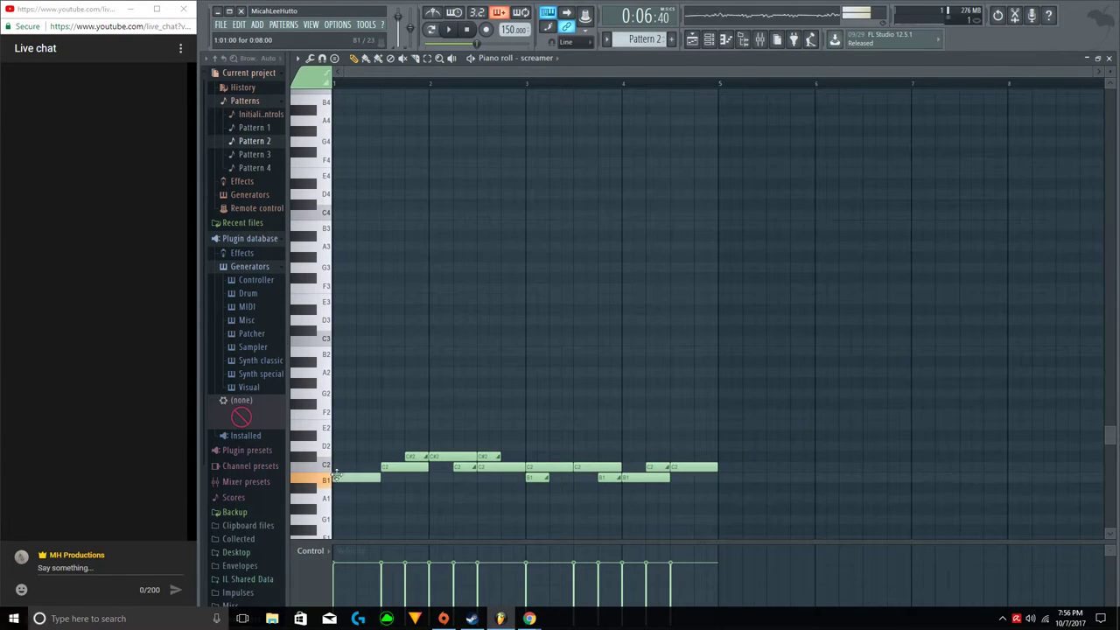
{"action": "key", "text": "ctrl+a"}
{"action": "left_click_drag", "start_coordinate": [354, 467], "coordinate": [353, 478]}
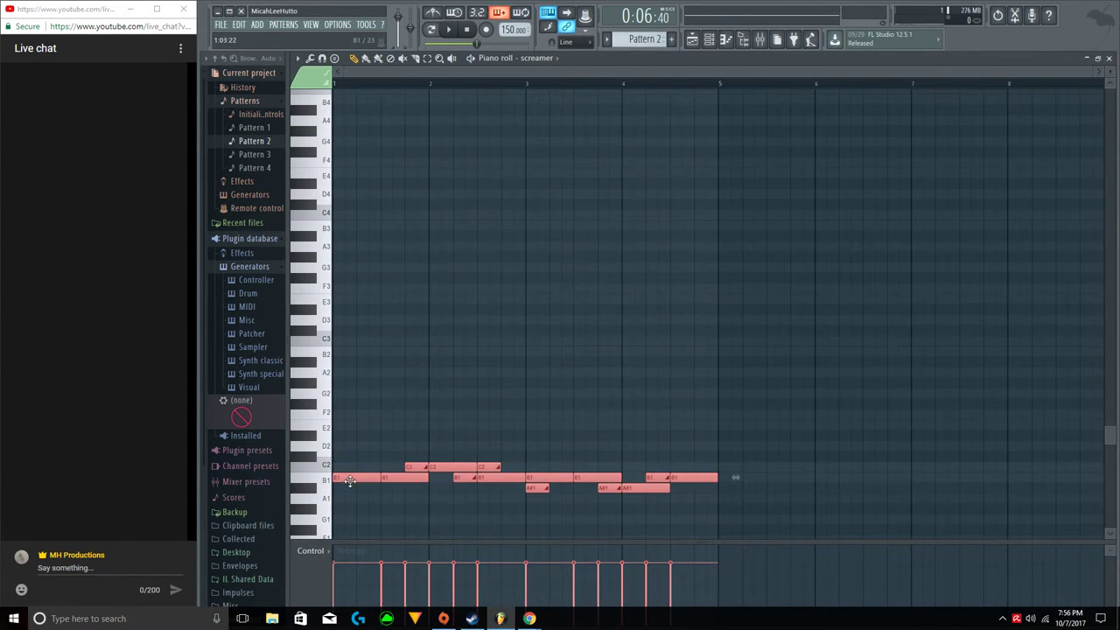
{"action": "key", "text": "space"}
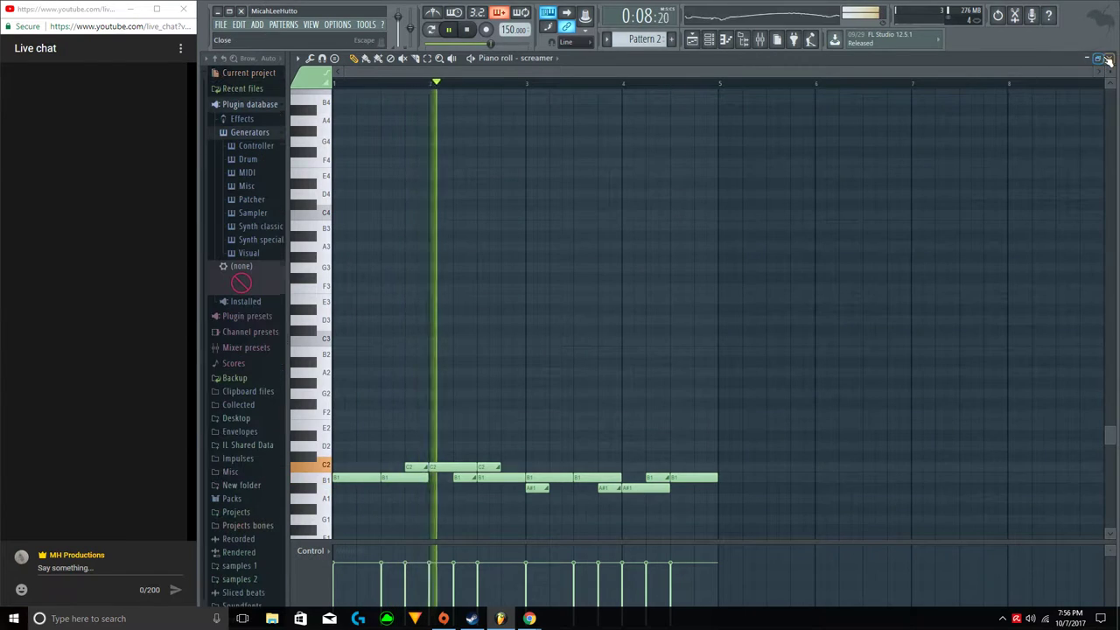
{"action": "left_click", "coordinate": [1108, 59]}
Audition the eight-bar arrangement with the transposed Pattern 2 and check the system speaker volume.
{"action": "left_click", "coordinate": [866, 300]}
{"action": "right_click", "coordinate": [868, 300]}
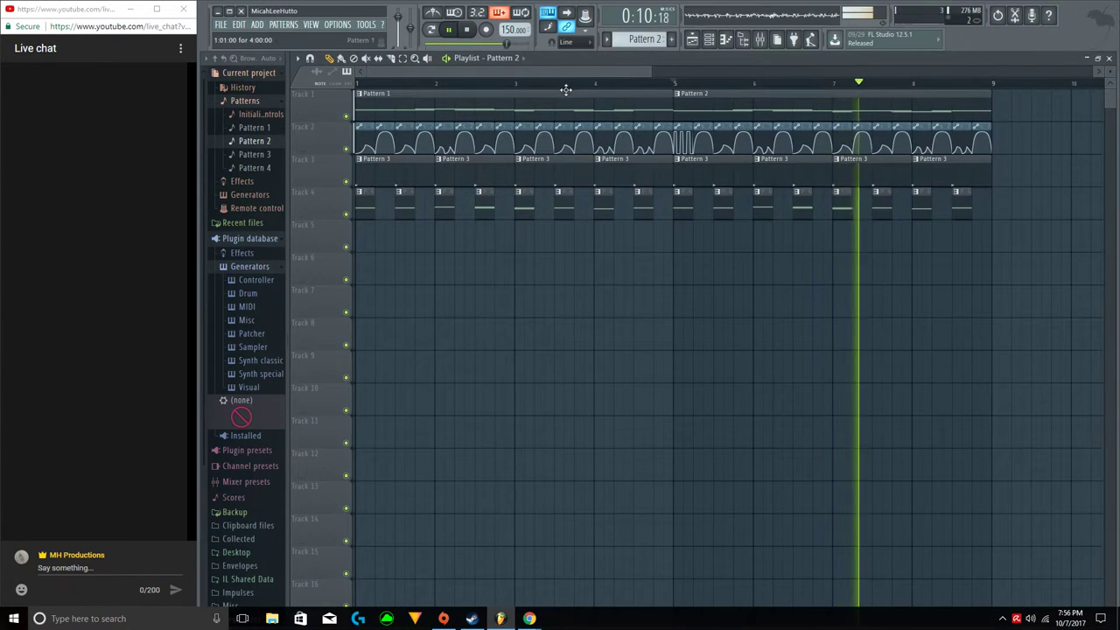
{"action": "scroll", "coordinate": [566, 88], "scroll_direction": "down", "scroll_amount": 3}
{"action": "left_click", "coordinate": [503, 117]}
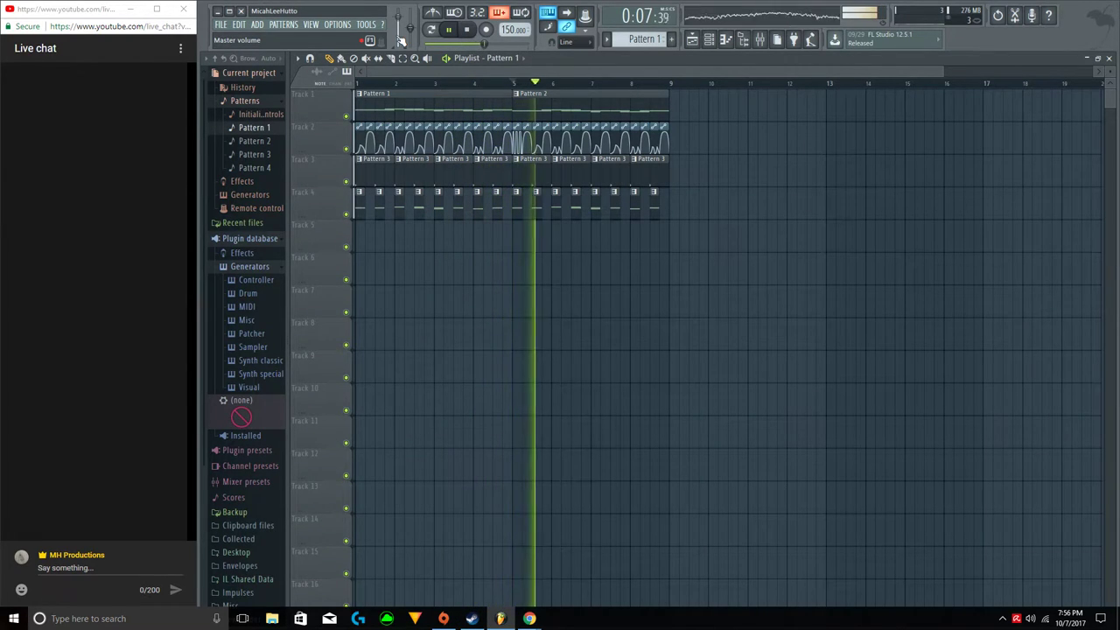
{"action": "left_click", "coordinate": [1030, 619]}
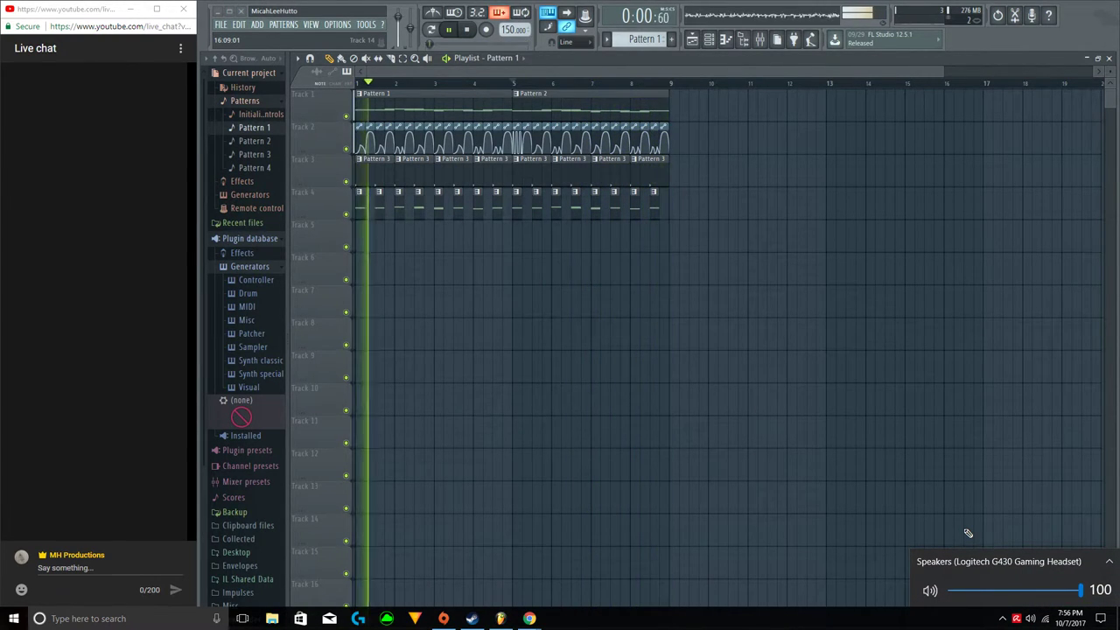
{"action": "left_click", "coordinate": [703, 386]}
{"action": "right_click", "coordinate": [740, 410]}
{"action": "left_click", "coordinate": [536, 180]}
{"action": "left_click", "coordinate": [530, 244]}
{"action": "right_click", "coordinate": [530, 244]}
{"action": "key", "text": "space"}
Create Pattern 5 and add the Grv CH 01 hi-hat from the Drums Hats pack as a new channel.
{"action": "left_click", "coordinate": [708, 40]}
{"action": "scroll", "coordinate": [661, 40], "scroll_direction": "up", "scroll_amount": 2}
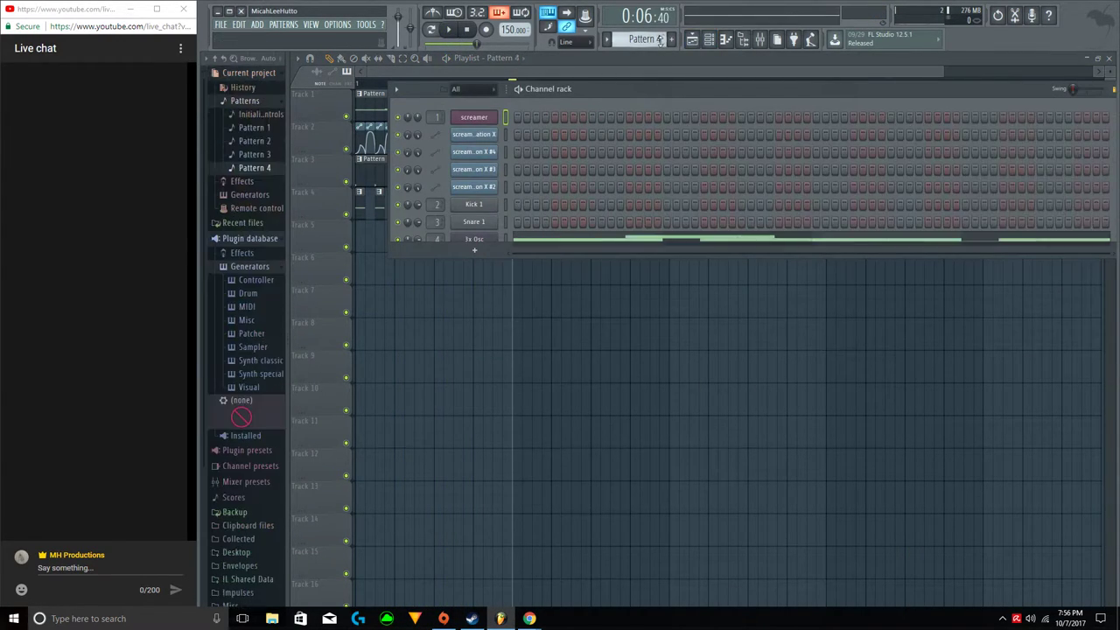
{"action": "scroll", "coordinate": [532, 186], "scroll_direction": "down", "scroll_amount": 1}
{"action": "scroll", "coordinate": [250, 437], "scroll_direction": "down", "scroll_amount": 2}
{"action": "scroll", "coordinate": [250, 437], "scroll_direction": "down", "scroll_amount": 2}
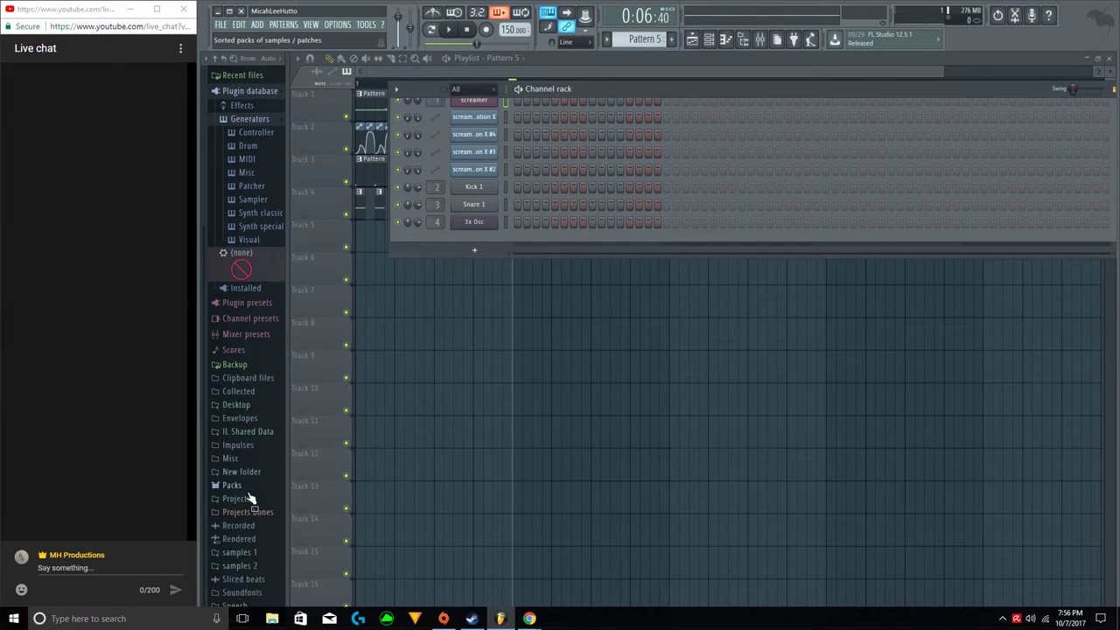
{"action": "scroll", "coordinate": [243, 482], "scroll_direction": "down", "scroll_amount": 2}
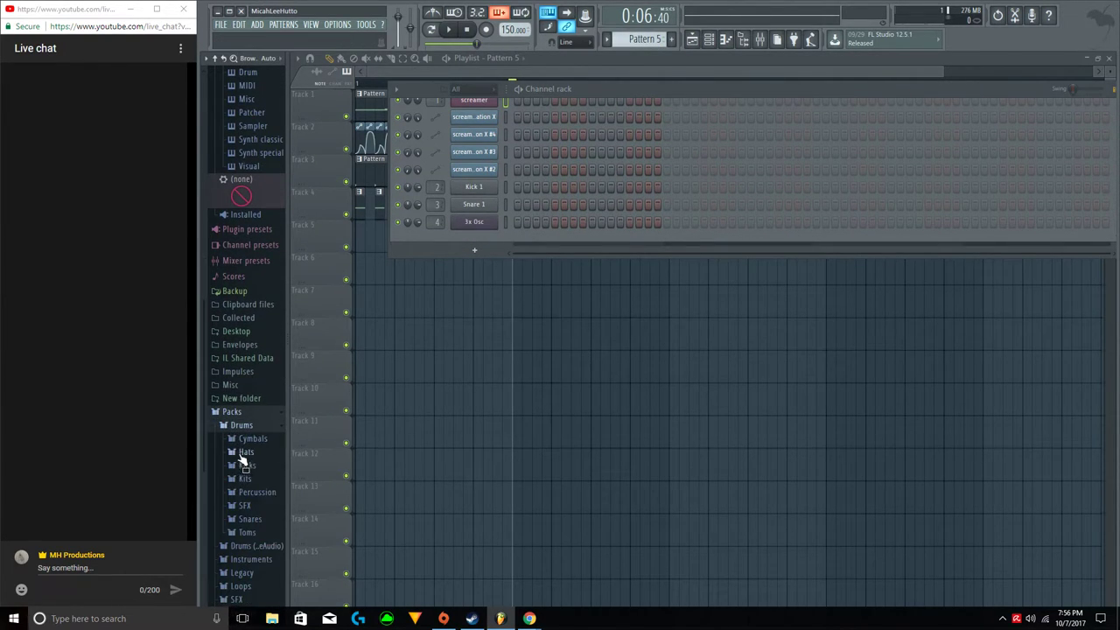
{"action": "left_click", "coordinate": [246, 451]}
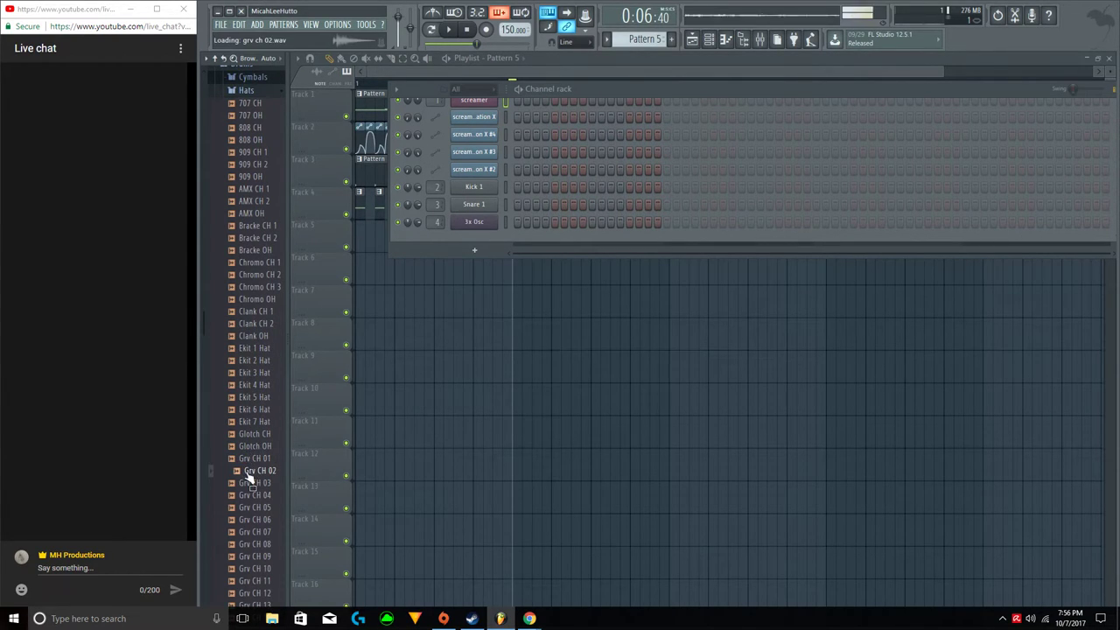
{"action": "left_click_drag", "start_coordinate": [464, 242], "coordinate": [464, 229]}
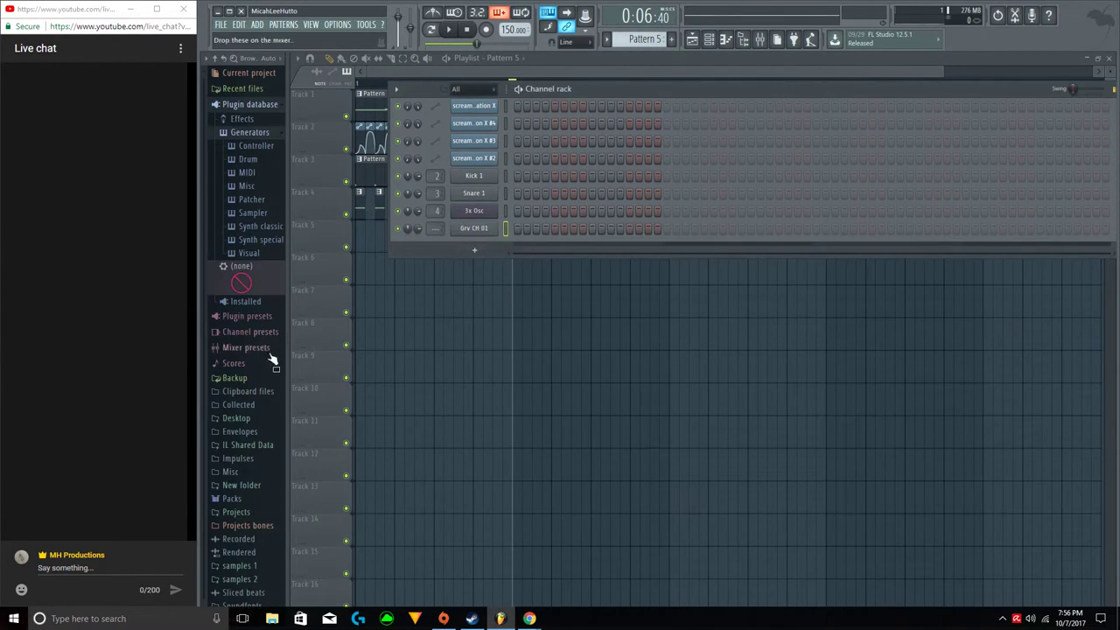
Add the Grv CH 02 hi-hat from the Drums Hats pack as another channel and dismiss the browser notification.
{"action": "left_click", "coordinate": [231, 498]}
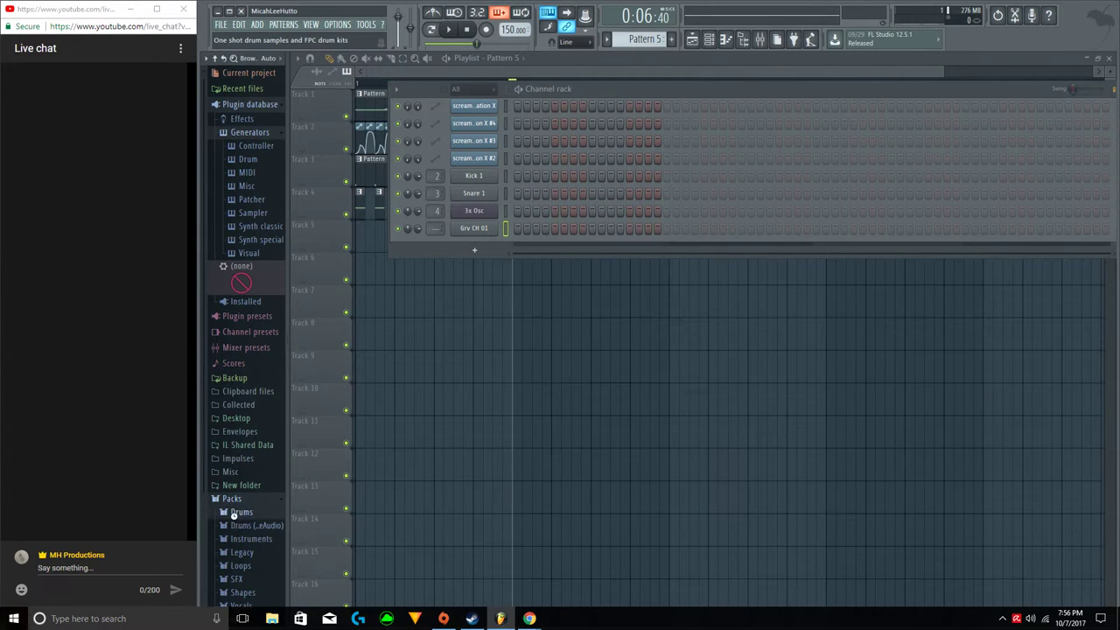
{"action": "left_click", "coordinate": [240, 514]}
{"action": "left_click", "coordinate": [244, 392]}
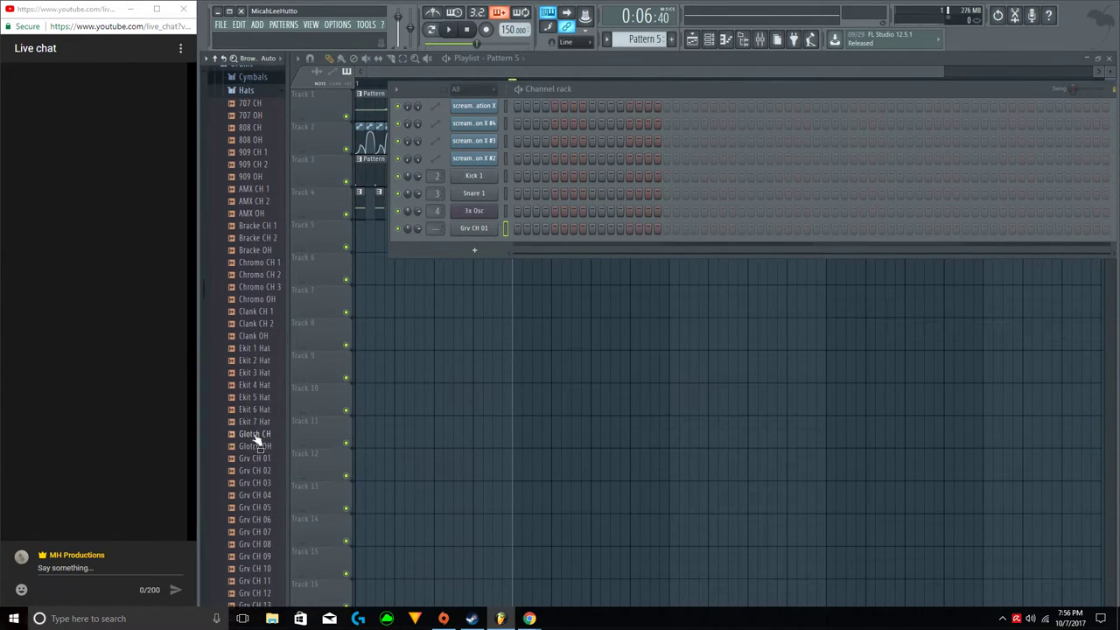
{"action": "left_click", "coordinate": [258, 470]}
{"action": "left_click_drag", "start_coordinate": [257, 475], "coordinate": [479, 245]}
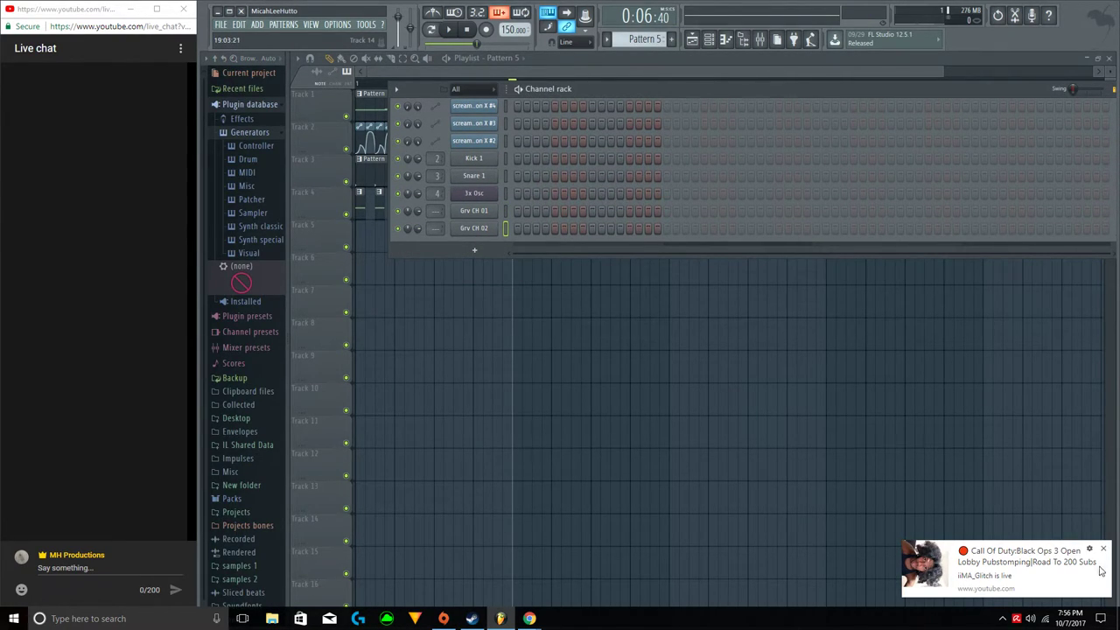
{"action": "left_click", "coordinate": [1103, 550]}
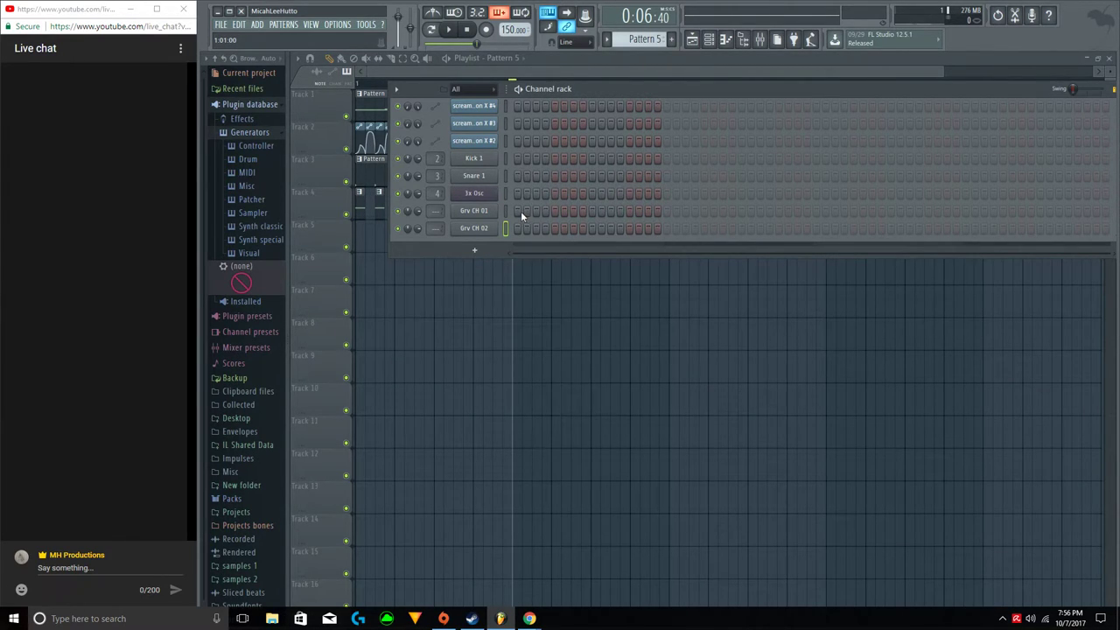
Program alternating hats in Pattern 5: Grv CH 01 on steps 1, 5, 9, 13 and Grv CH 02 on steps 3, 7, 11, 15.
{"action": "left_click", "coordinate": [545, 228]}
{"action": "left_click", "coordinate": [555, 211]}
{"action": "left_click", "coordinate": [581, 228]}
{"action": "left_click", "coordinate": [592, 211]}
{"action": "left_click", "coordinate": [620, 229]}
{"action": "left_click", "coordinate": [629, 211]}
{"action": "left_click", "coordinate": [446, 31]}
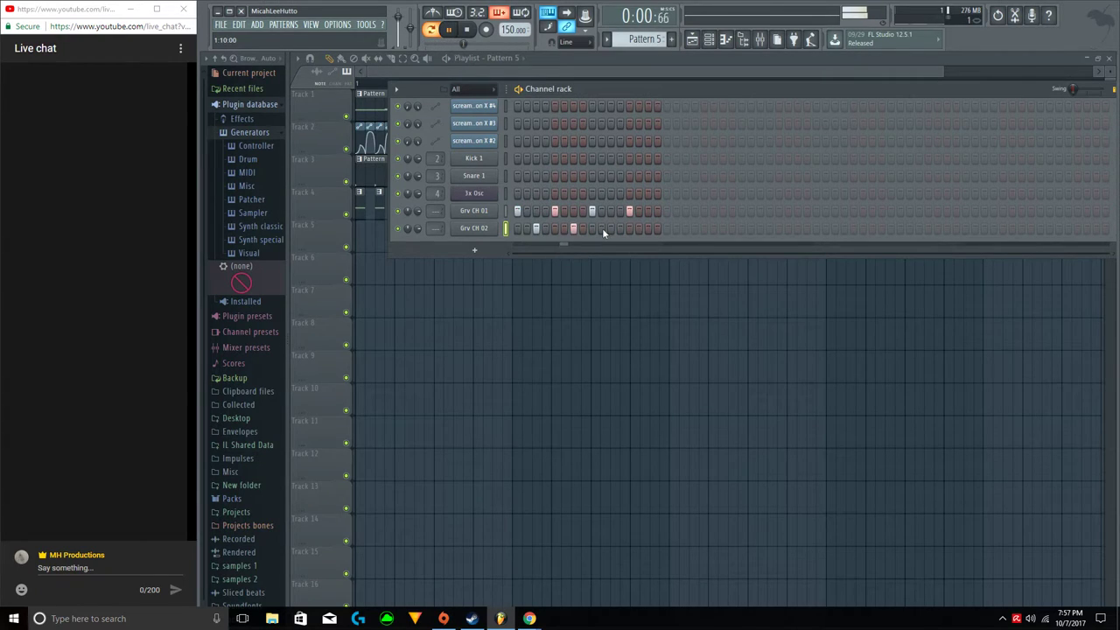
{"action": "left_click", "coordinate": [648, 229]}
{"action": "key", "text": "space"}
{"action": "left_click", "coordinate": [531, 343]}
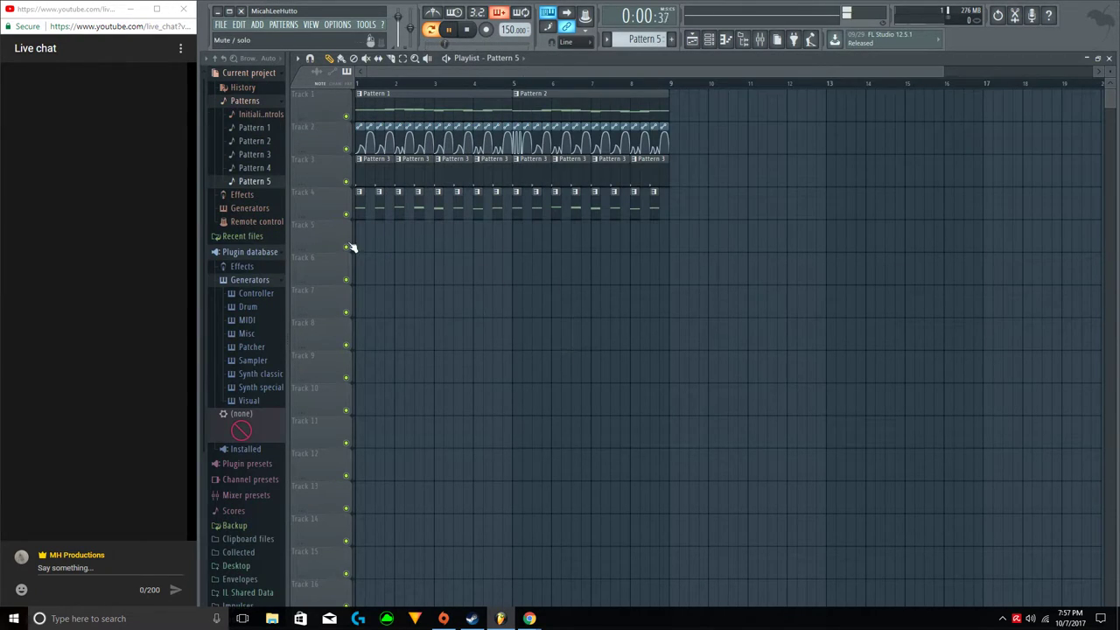
Paint Pattern 5 along Track 5 across bars 1 to 8 and audition it in song mode.
{"action": "mouse_move", "coordinate": [520, 246]}
{"action": "left_mouse_down"}
{"action": "mouse_move", "coordinate": [357, 251]}
{"action": "mouse_move", "coordinate": [651, 254]}
{"action": "left_mouse_up"}
{"action": "key", "text": "l"}
{"action": "key", "text": "space"}
{"action": "left_click", "coordinate": [400, 332]}
{"action": "right_click", "coordinate": [419, 336]}
{"action": "left_click", "coordinate": [526, 339]}
{"action": "right_click", "coordinate": [527, 339]}
{"action": "left_click", "coordinate": [520, 338]}
{"action": "right_click", "coordinate": [520, 338]}
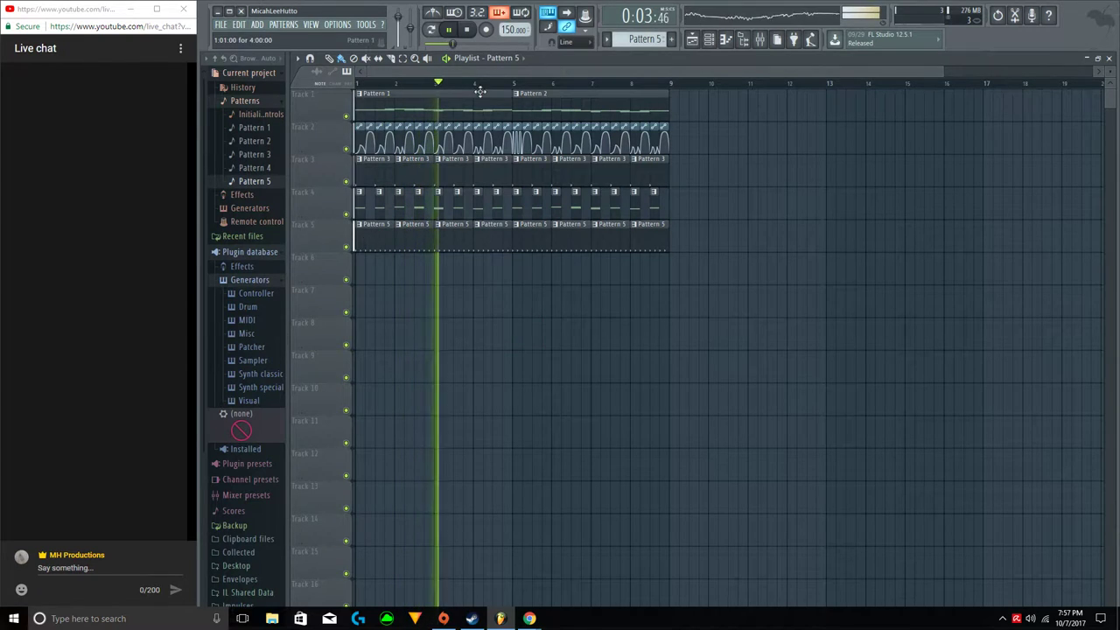
Select all playlist clips in the first eight bars and duplicate them into bars 9 to 16.
{"action": "scroll", "coordinate": [482, 89], "scroll_direction": "down", "scroll_amount": 1}
{"action": "left_click_drag", "start_coordinate": [481, 87], "coordinate": [605, 89]}
{"action": "key", "text": "space"}
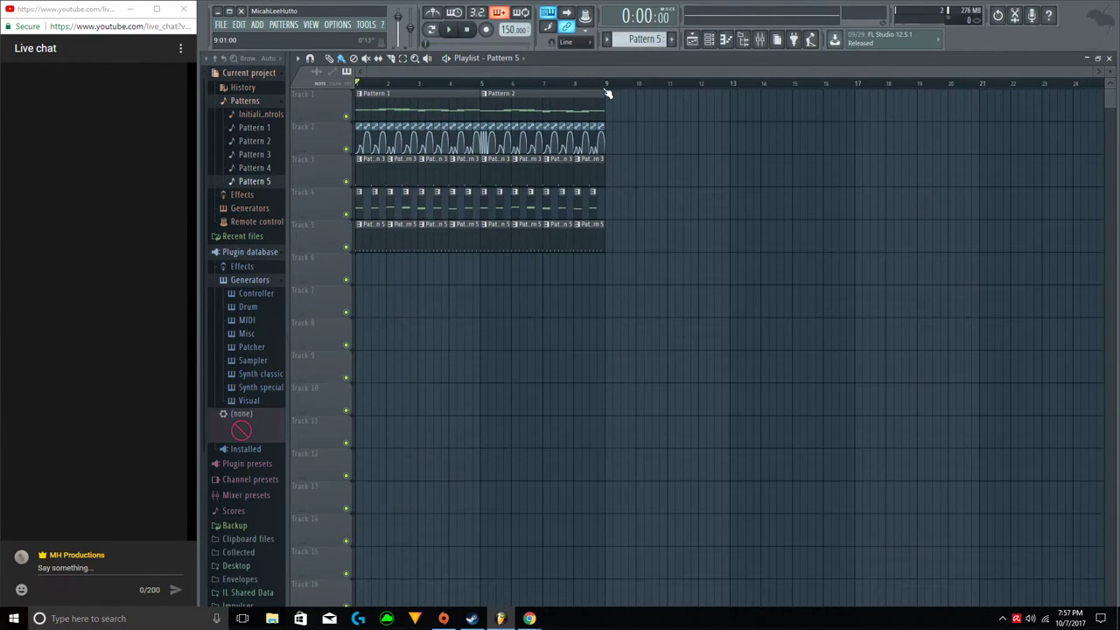
{"action": "key", "text": "ctrl+a"}
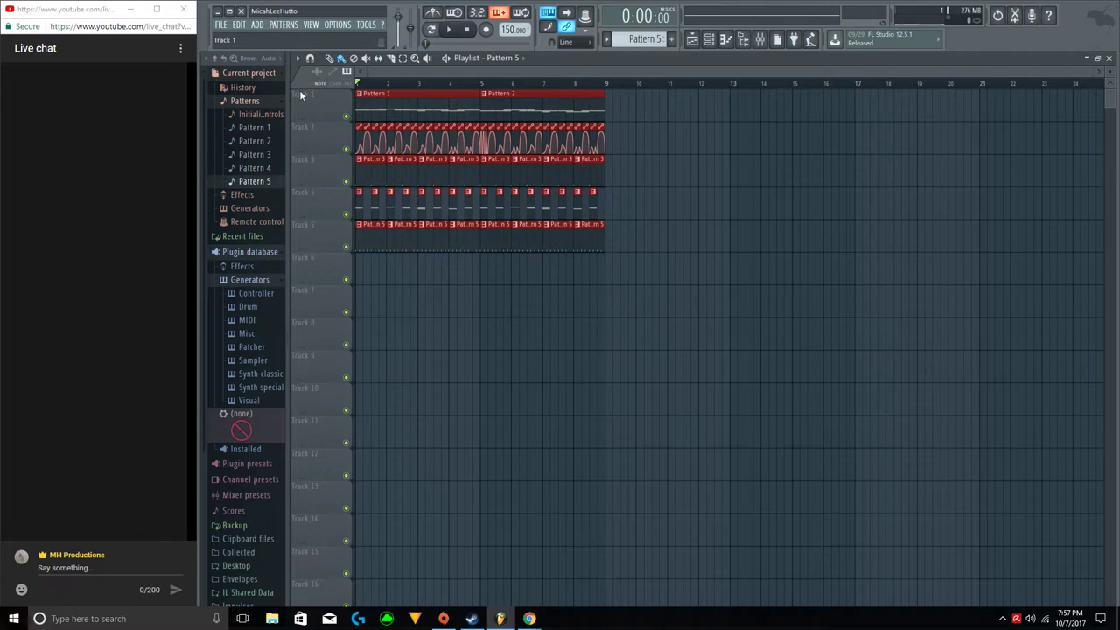
{"action": "key", "text": "ctrl+b"}
{"action": "left_click_drag", "start_coordinate": [503, 91], "coordinate": [861, 89]}
Delete the Pattern 5 hat clips from bars 1 to 8 on Track 5 and audition the arrangement.
{"action": "left_click_drag", "start_coordinate": [255, 156], "coordinate": [391, 301]}
{"action": "left_click_drag", "start_coordinate": [379, 234], "coordinate": [593, 244]}
{"action": "key", "text": "space"}
{"action": "left_click", "coordinate": [597, 300]}
{"action": "right_click", "coordinate": [598, 300]}
Create Pattern 6 and try to add the Grv Ride 03 cymbal from the Drums Cymbals pack as a channel.
{"action": "left_click", "coordinate": [710, 39]}
{"action": "left_click", "coordinate": [672, 39]}
{"action": "scroll", "coordinate": [313, 411], "scroll_direction": "down", "scroll_amount": 1}
{"action": "scroll", "coordinate": [242, 488], "scroll_direction": "down", "scroll_amount": 3}
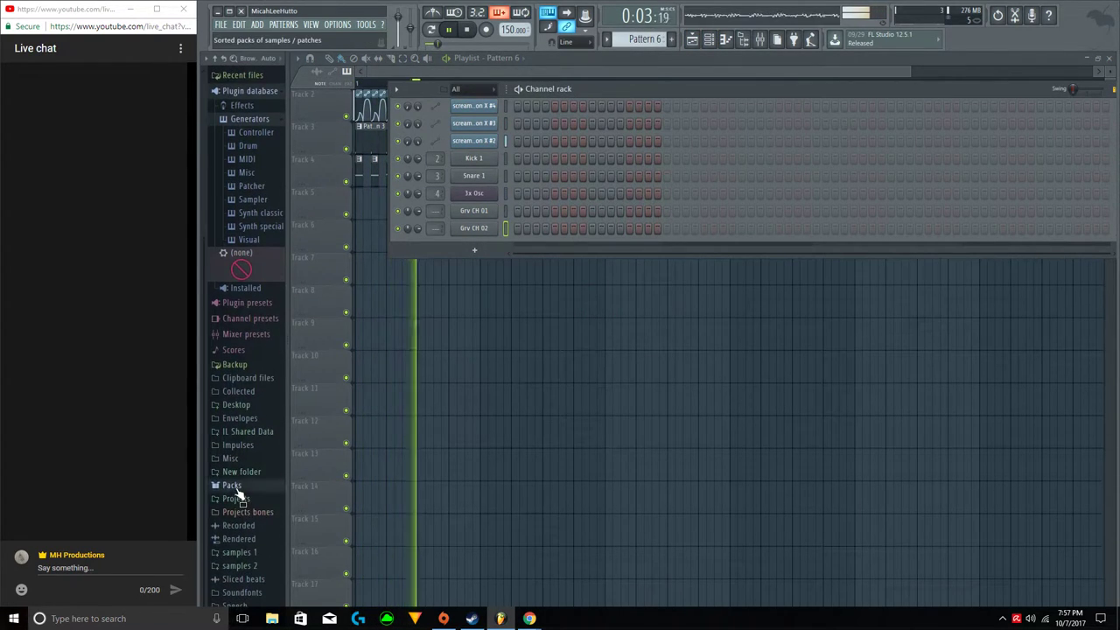
{"action": "left_click", "coordinate": [233, 485]}
{"action": "left_click", "coordinate": [224, 393]}
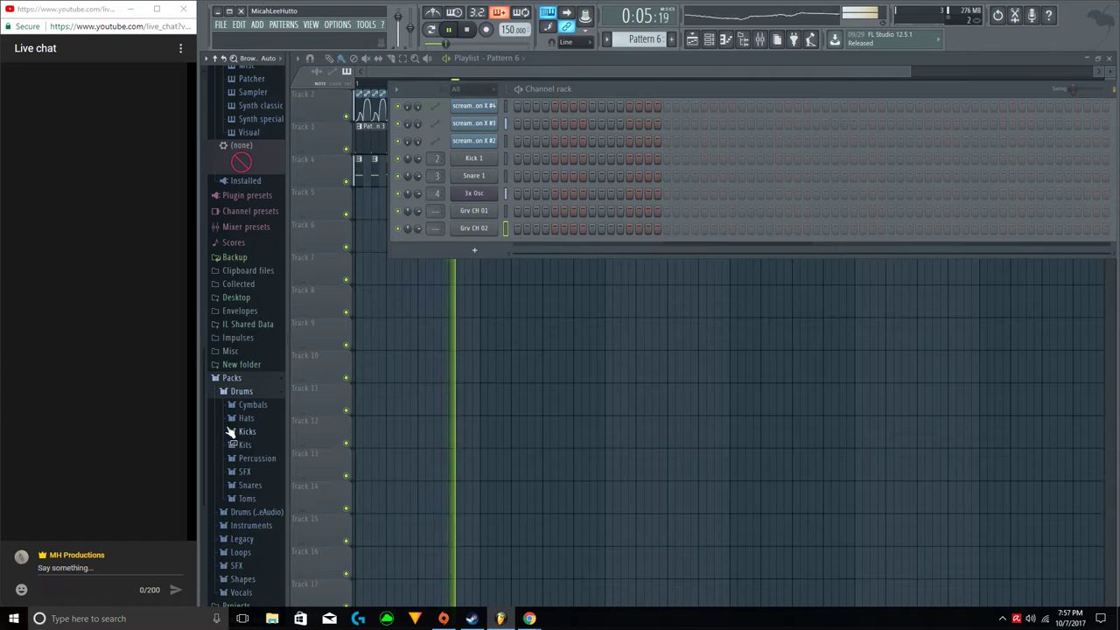
{"action": "left_click", "coordinate": [245, 404]}
{"action": "key", "text": "space"}
{"action": "left_click_drag", "start_coordinate": [255, 493], "coordinate": [377, 341]}
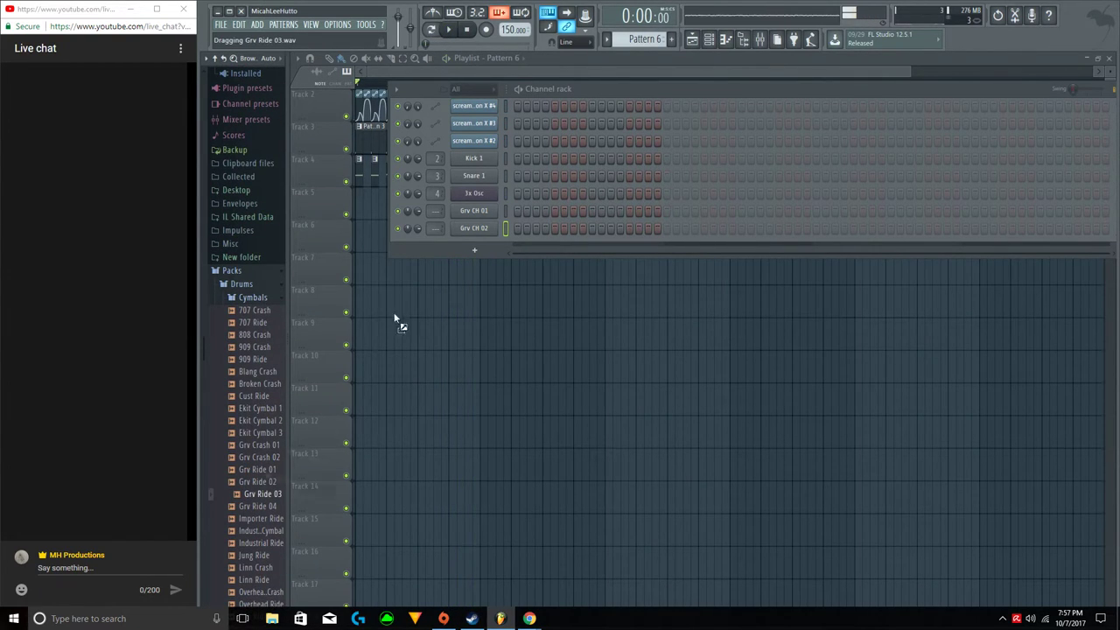
{"action": "left_click_drag", "start_coordinate": [464, 251], "coordinate": [465, 242]}
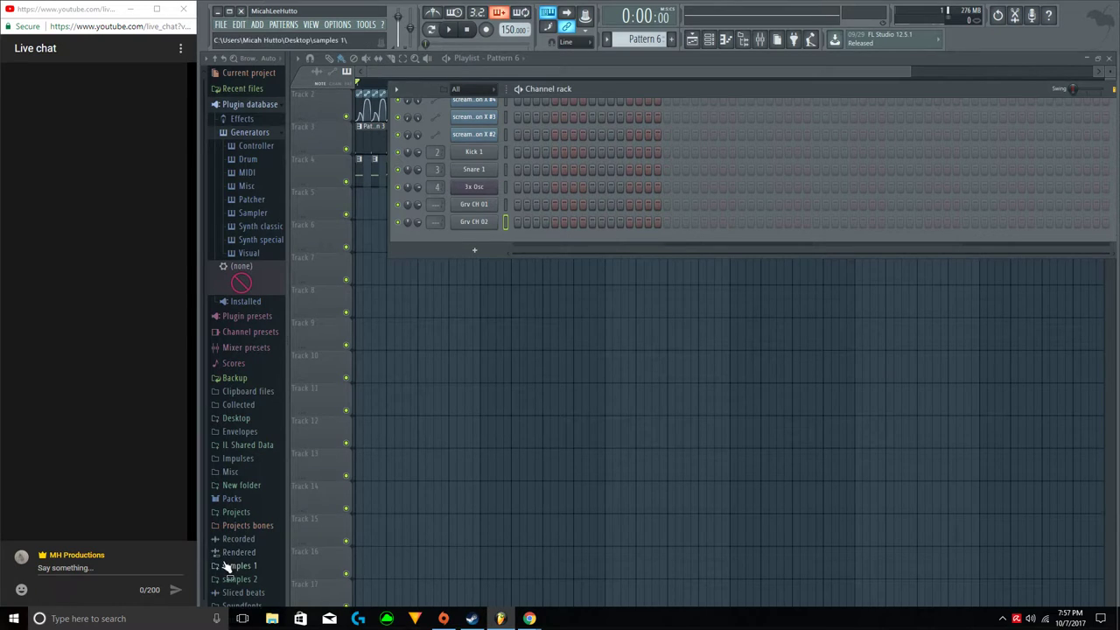
Add the Grv Ride 03 cymbal as a new channel and place it on steps 5 and 13 of Pattern 6.
{"action": "left_click", "coordinate": [230, 499]}
{"action": "left_click", "coordinate": [236, 525]}
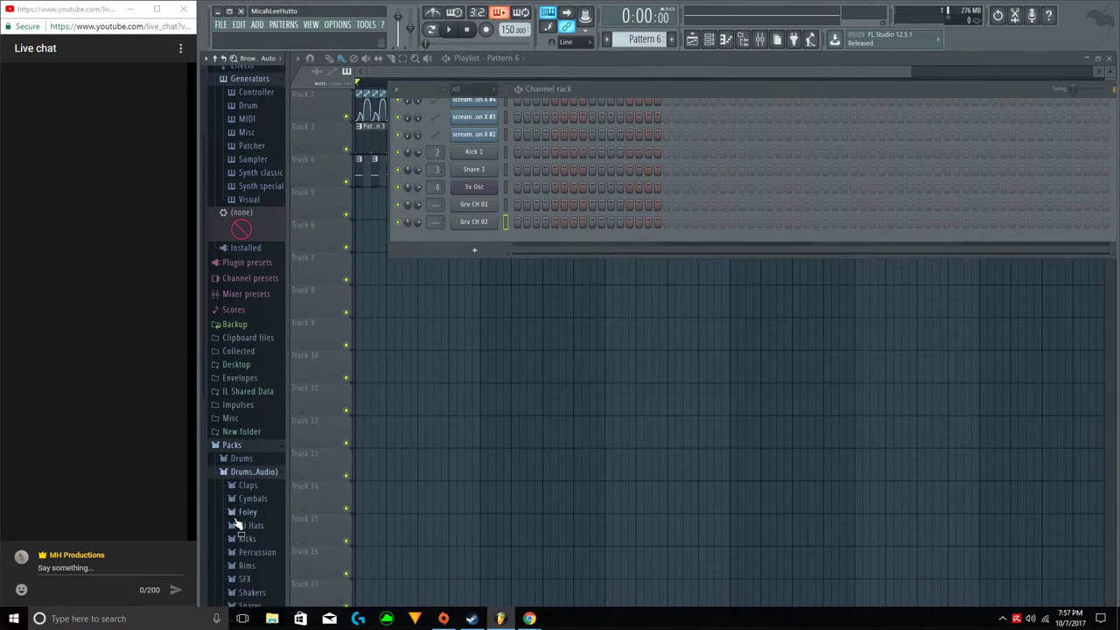
{"action": "left_click", "coordinate": [233, 461]}
{"action": "left_click", "coordinate": [242, 473]}
{"action": "left_click", "coordinate": [247, 439]}
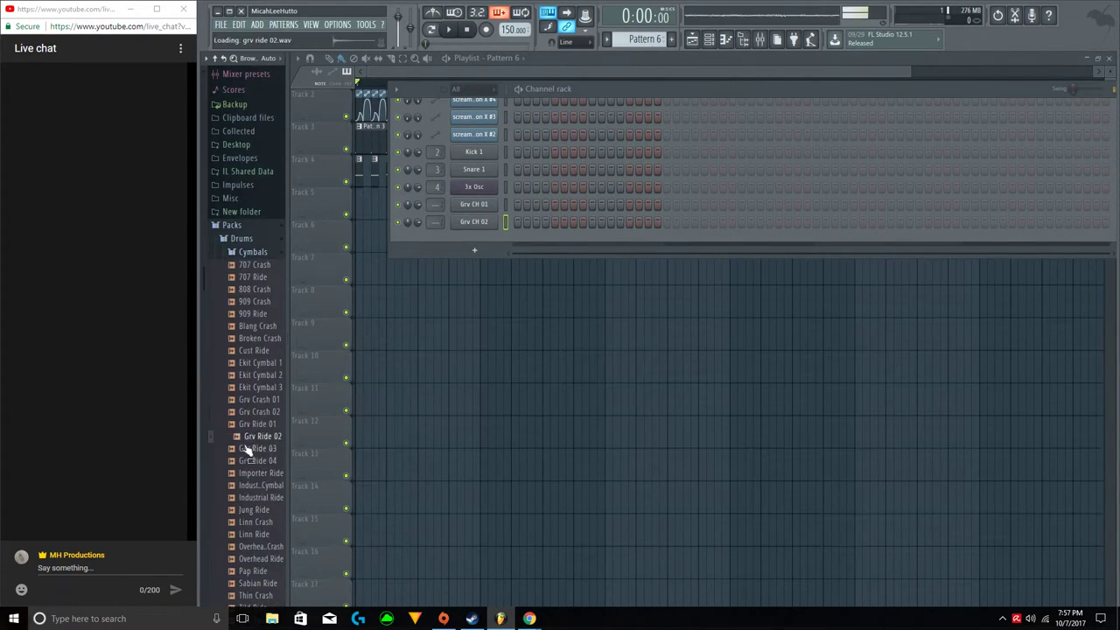
{"action": "left_click_drag", "start_coordinate": [473, 242], "coordinate": [475, 244]}
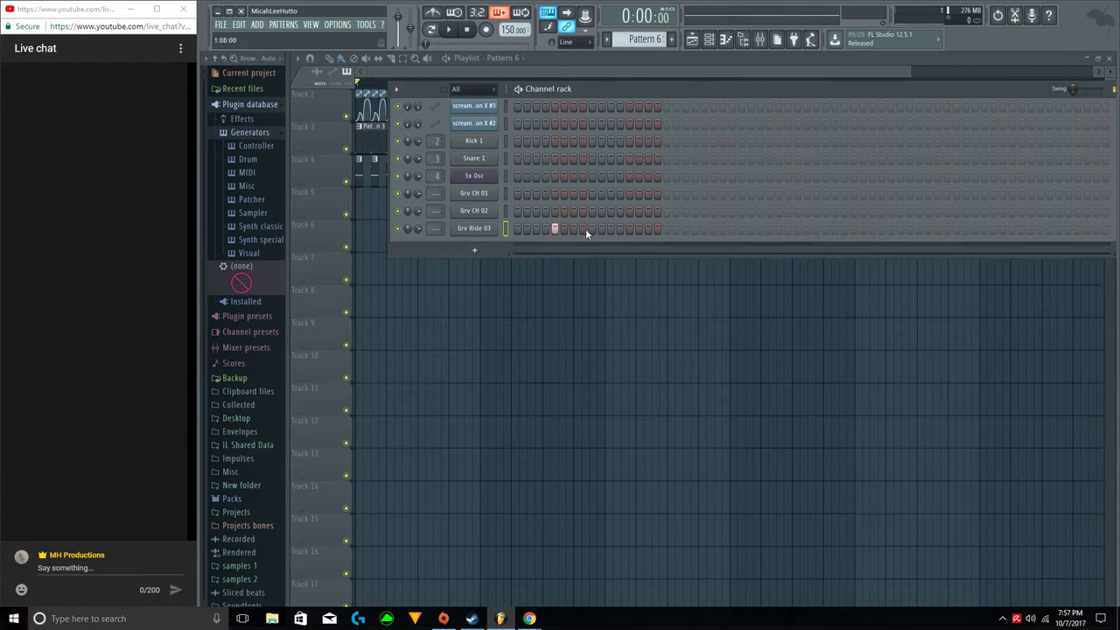
Paint Pattern 6 along Track 6 across bars 1 to 16 and start playback.
{"action": "left_click", "coordinate": [575, 341]}
{"action": "left_click_drag", "start_coordinate": [383, 247], "coordinate": [842, 255]}
{"action": "key", "text": "space"}
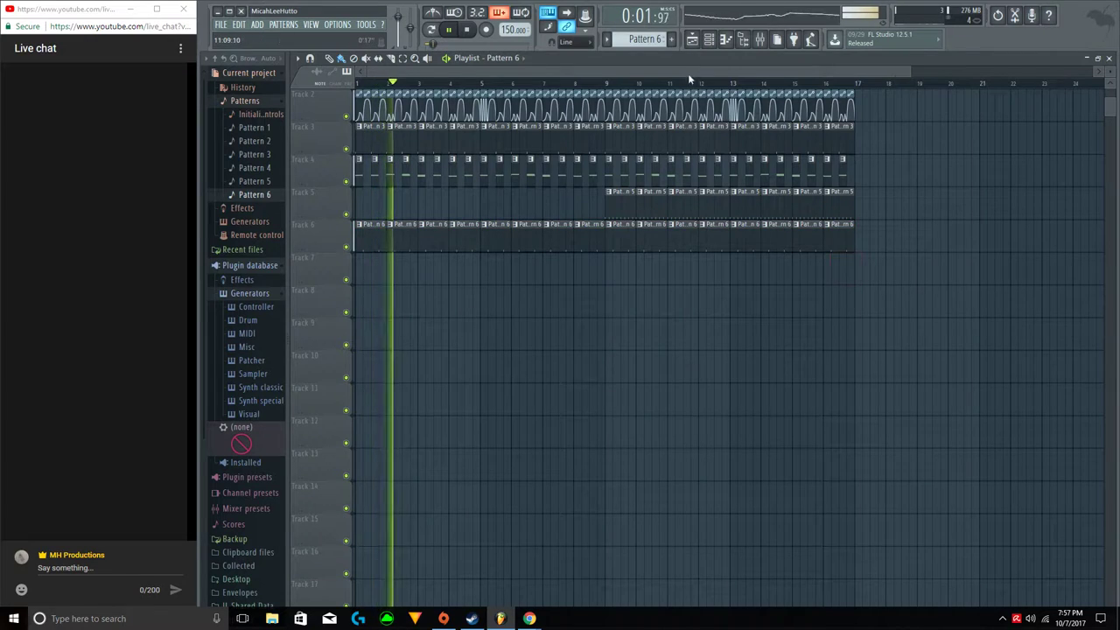
Adjust the volume of the Grv Ride 03 channel and audition the sixteen-bar arrangement.
{"action": "key", "text": "F6"}
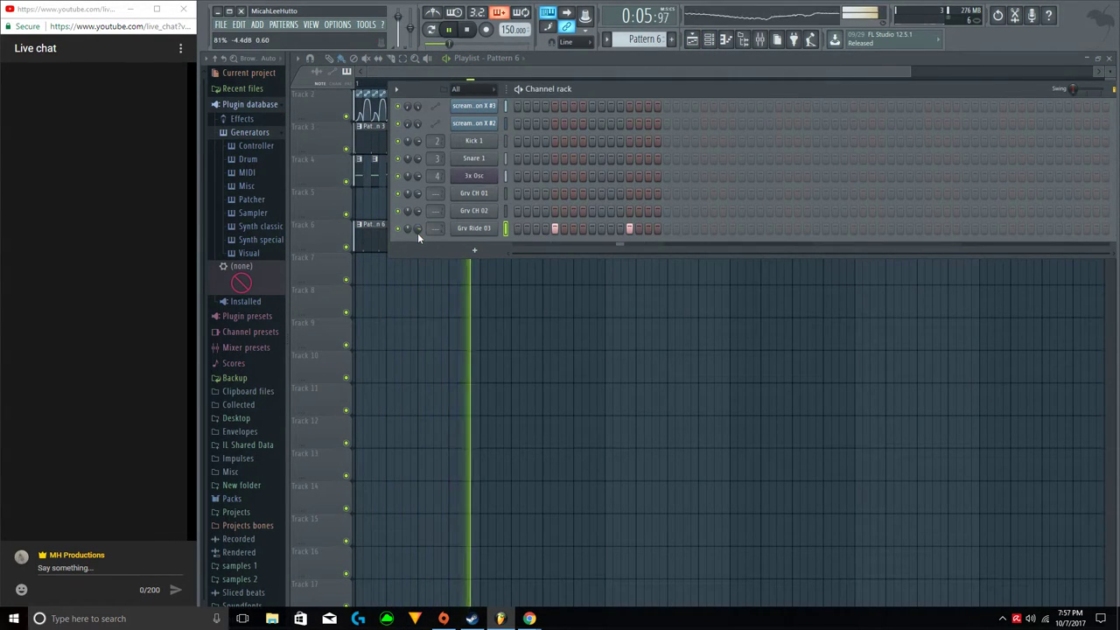
{"action": "left_click", "coordinate": [607, 364]}
{"action": "right_click", "coordinate": [611, 374]}
{"action": "left_click", "coordinate": [602, 372]}
{"action": "right_click", "coordinate": [603, 373]}
{"action": "left_click", "coordinate": [610, 372]}
{"action": "right_click", "coordinate": [612, 371]}
{"action": "scroll", "coordinate": [627, 369], "scroll_direction": "up", "scroll_amount": 1}
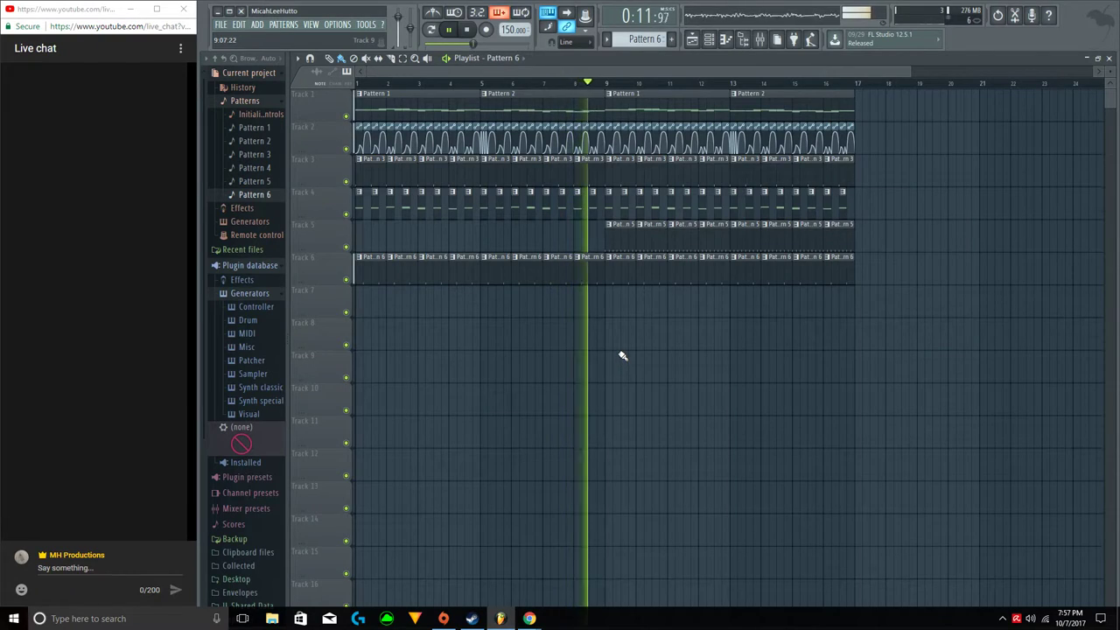
{"action": "left_click", "coordinate": [733, 382]}
{"action": "right_click", "coordinate": [735, 380]}
{"action": "left_click", "coordinate": [767, 382]}
{"action": "right_click", "coordinate": [767, 383]}
{"action": "left_click", "coordinate": [822, 371]}
{"action": "right_click", "coordinate": [823, 371]}
Replace the Kick 1 sample with Grv Kick 03 from the Drums Kicks pack and play the arrangement.
{"action": "key", "text": "F6"}
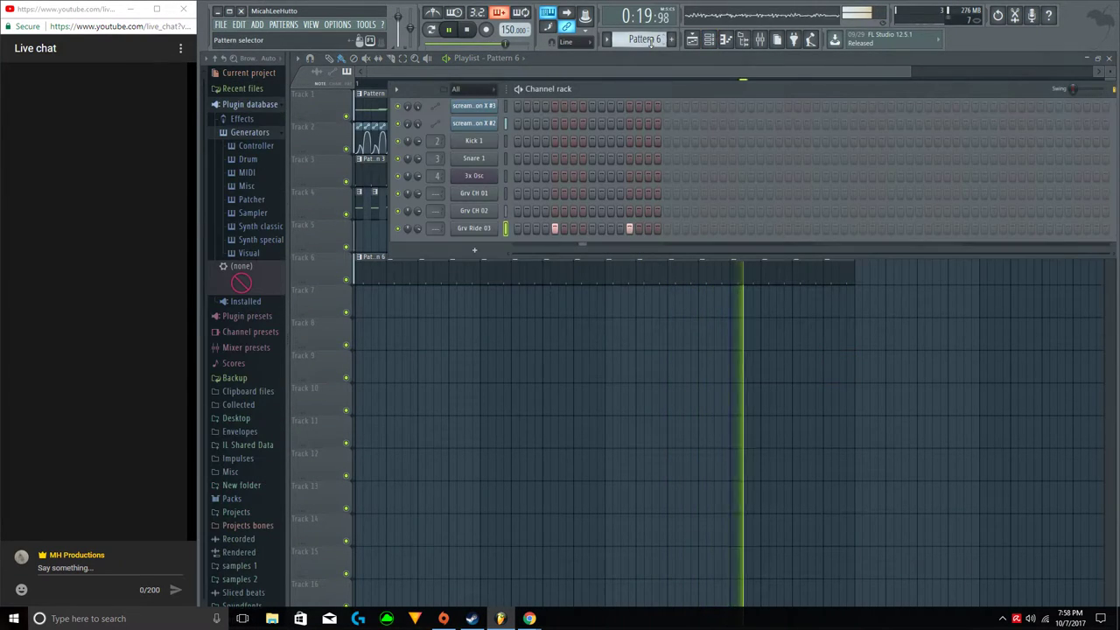
{"action": "scroll", "coordinate": [651, 42], "scroll_direction": "up", "scroll_amount": 1}
{"action": "scroll", "coordinate": [257, 461], "scroll_direction": "down", "scroll_amount": 3}
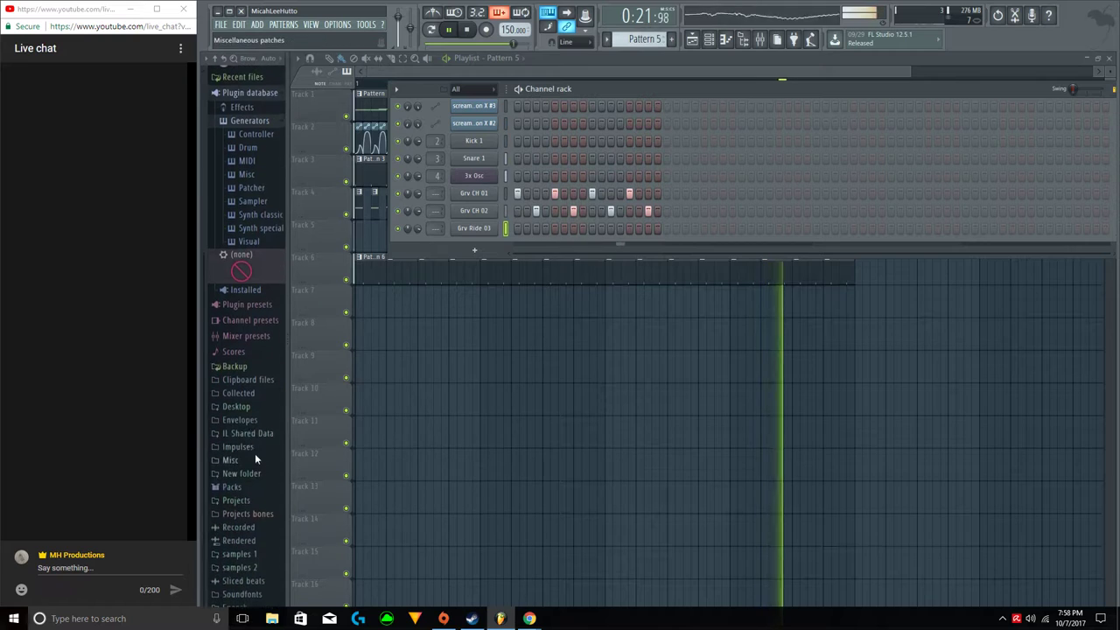
{"action": "left_click", "coordinate": [242, 490]}
{"action": "left_click", "coordinate": [242, 501]}
{"action": "scroll", "coordinate": [245, 500], "scroll_direction": "down", "scroll_amount": 5}
{"action": "left_click", "coordinate": [258, 416]}
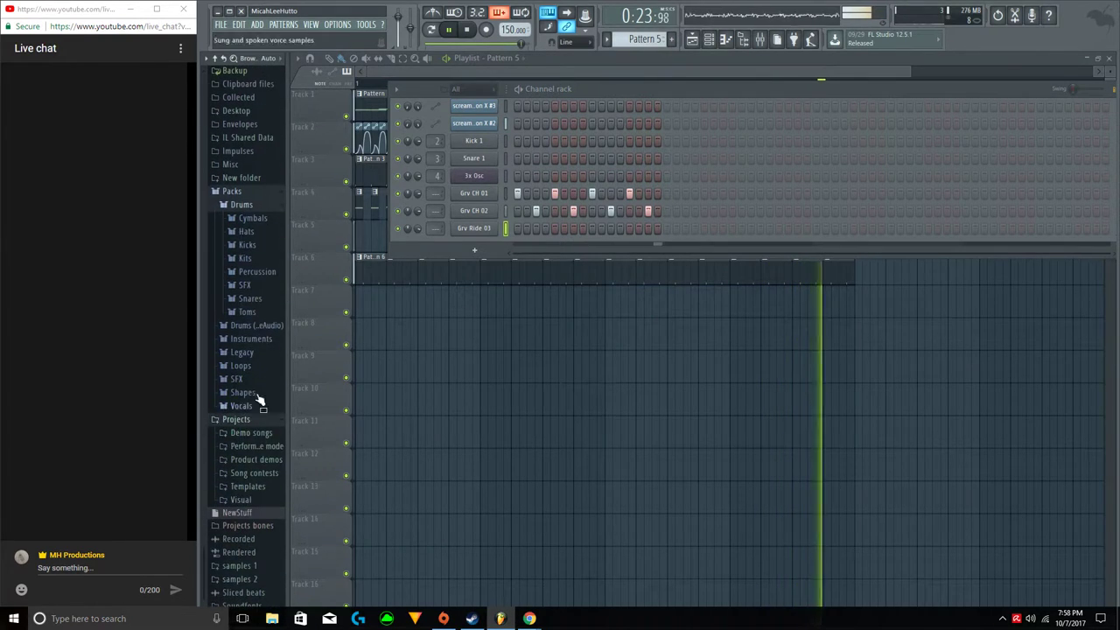
{"action": "left_click", "coordinate": [248, 245]}
{"action": "key", "text": "space"}
{"action": "scroll", "coordinate": [253, 295], "scroll_direction": "down", "scroll_amount": 1}
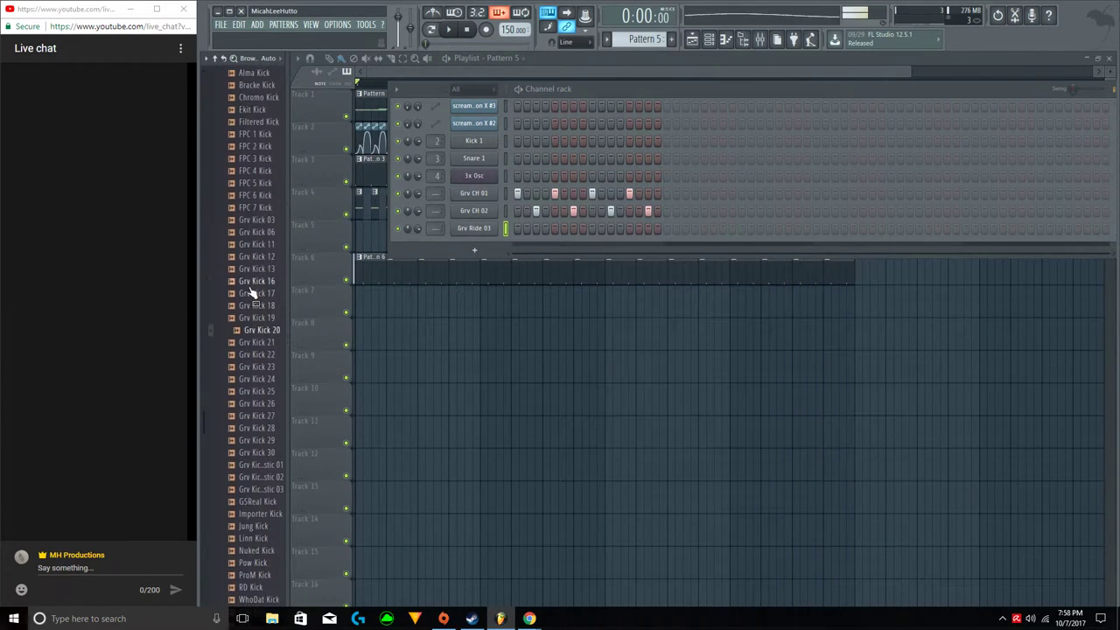
{"action": "left_click", "coordinate": [252, 221]}
{"action": "left_click_drag", "start_coordinate": [252, 229], "coordinate": [473, 141]}
{"action": "key", "text": "space"}
Replace the Snare 1 sample with Grv Snareclap 01 from the Drums Snares pack and restart playback.
{"action": "left_click", "coordinate": [229, 500]}
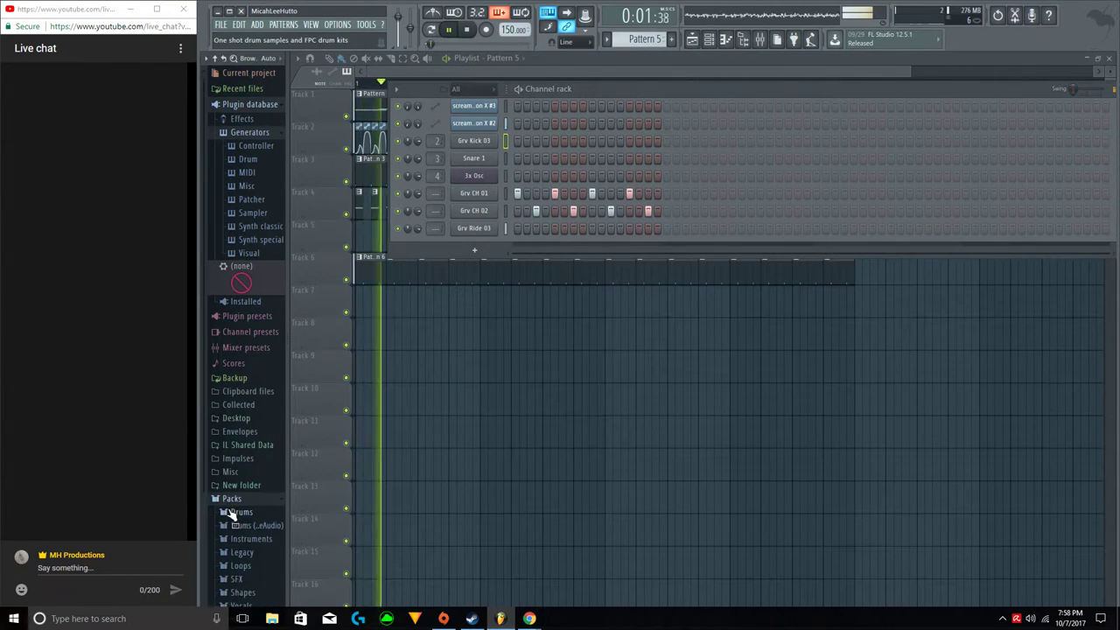
{"action": "left_click", "coordinate": [242, 513]}
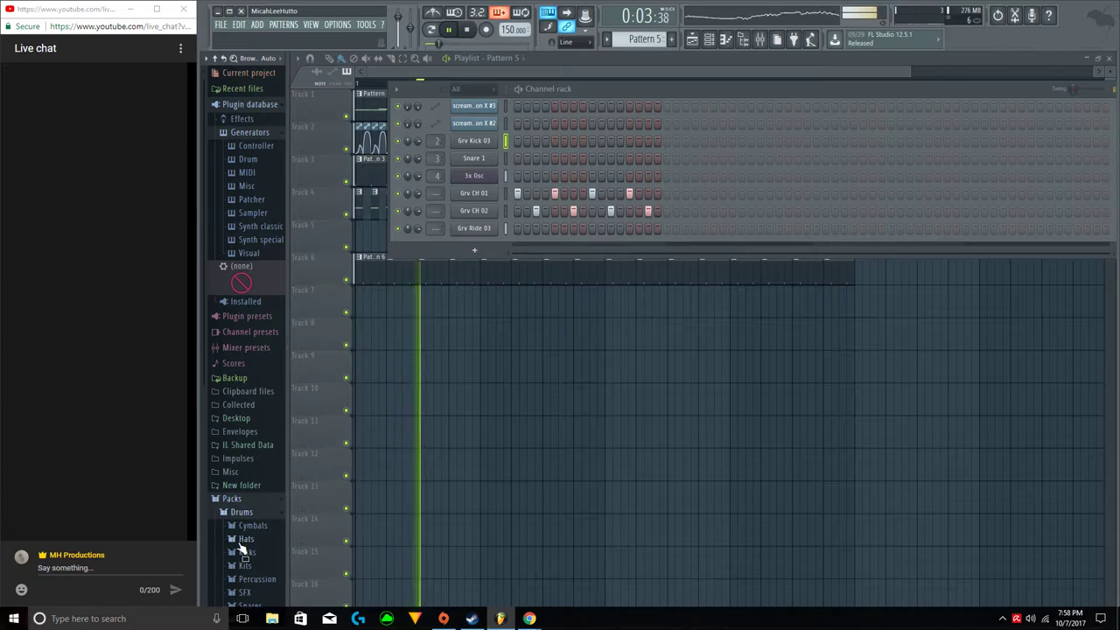
{"action": "left_click", "coordinate": [244, 552]}
{"action": "left_click", "coordinate": [248, 326]}
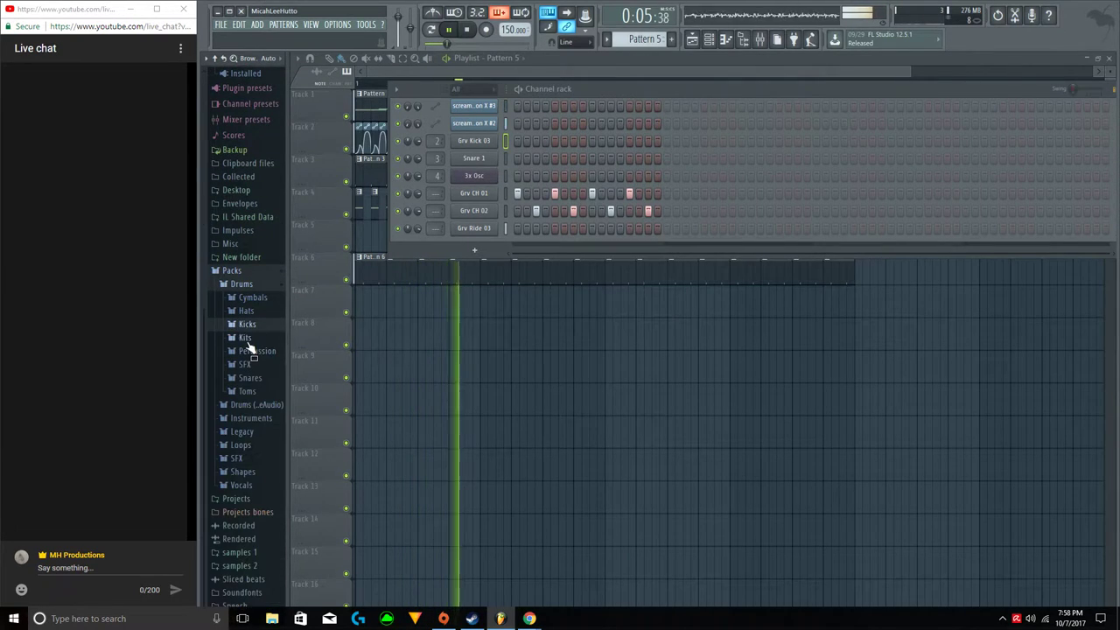
{"action": "left_click", "coordinate": [250, 387]}
{"action": "key", "text": "space"}
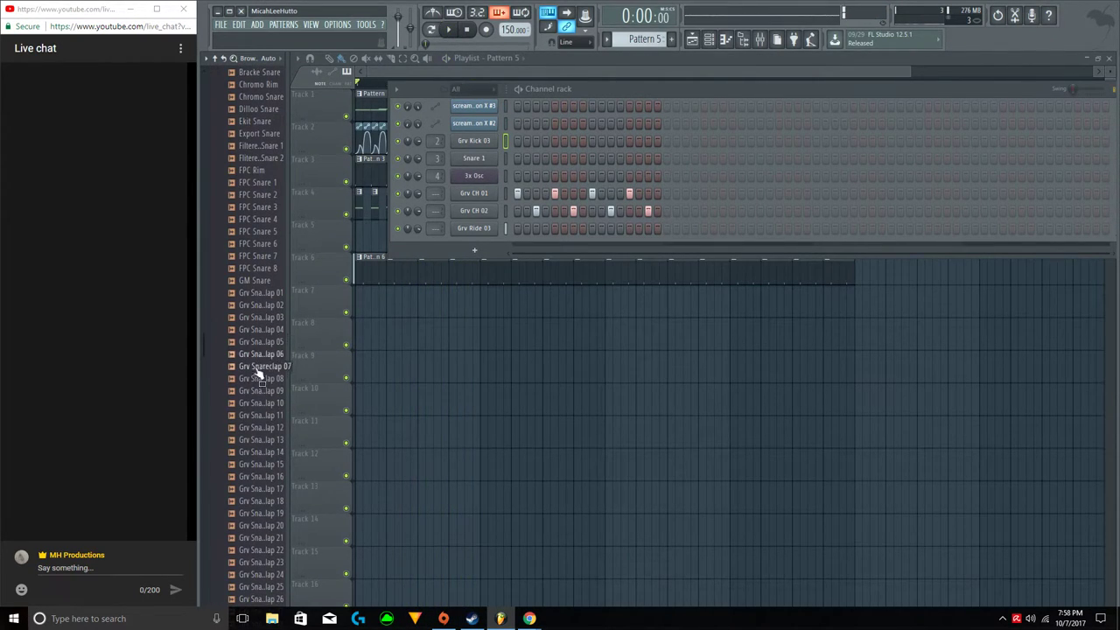
{"action": "left_click_drag", "start_coordinate": [250, 300], "coordinate": [480, 159]}
{"action": "key", "text": "space"}
{"action": "left_click", "coordinate": [488, 408]}
{"action": "right_click", "coordinate": [489, 408]}
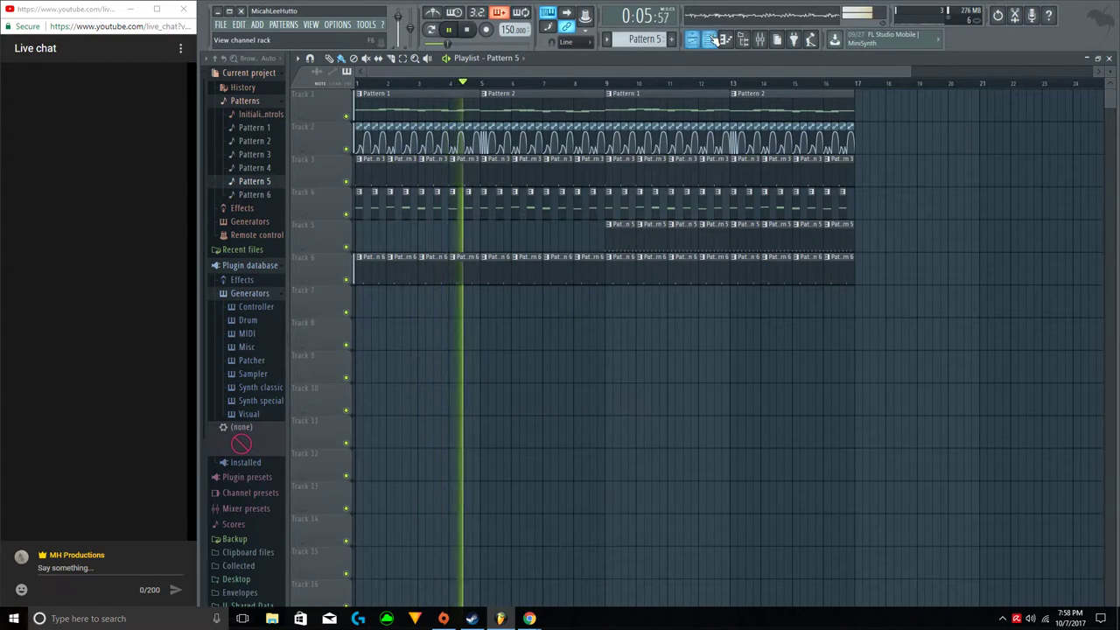
Replace the kick channel's sample with Grv Kick 06 from the Drums Kicks pack.
{"action": "key", "text": "F6"}
{"action": "left_click", "coordinate": [241, 499]}
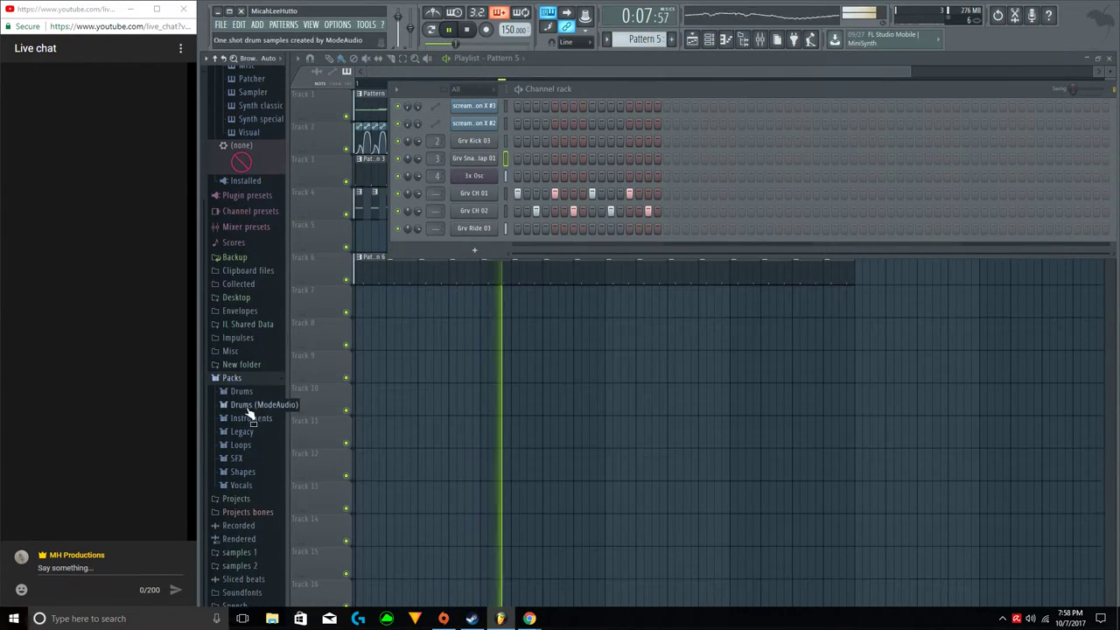
{"action": "left_click", "coordinate": [249, 420]}
{"action": "left_click", "coordinate": [250, 313]}
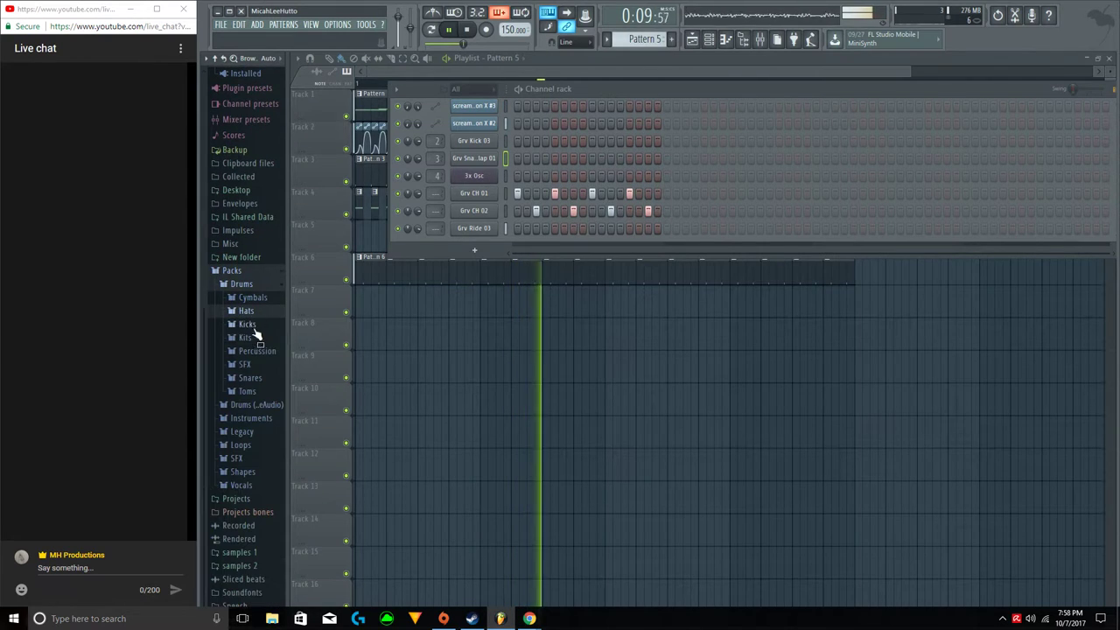
{"action": "left_click", "coordinate": [251, 327]}
{"action": "key", "text": "space"}
{"action": "left_click", "coordinate": [259, 508]}
{"action": "scroll", "coordinate": [254, 526], "scroll_direction": "down", "scroll_amount": 2}
{"action": "left_click", "coordinate": [250, 462]}
{"action": "left_click_drag", "start_coordinate": [249, 478], "coordinate": [461, 140]}
Play the full arrangement in the playlist to audition the new kick and snare, and stop playback.
{"action": "key", "text": "space"}
{"action": "left_click", "coordinate": [556, 459]}
{"action": "right_click", "coordinate": [557, 461]}
{"action": "left_click", "coordinate": [612, 473]}
{"action": "right_click", "coordinate": [613, 475]}
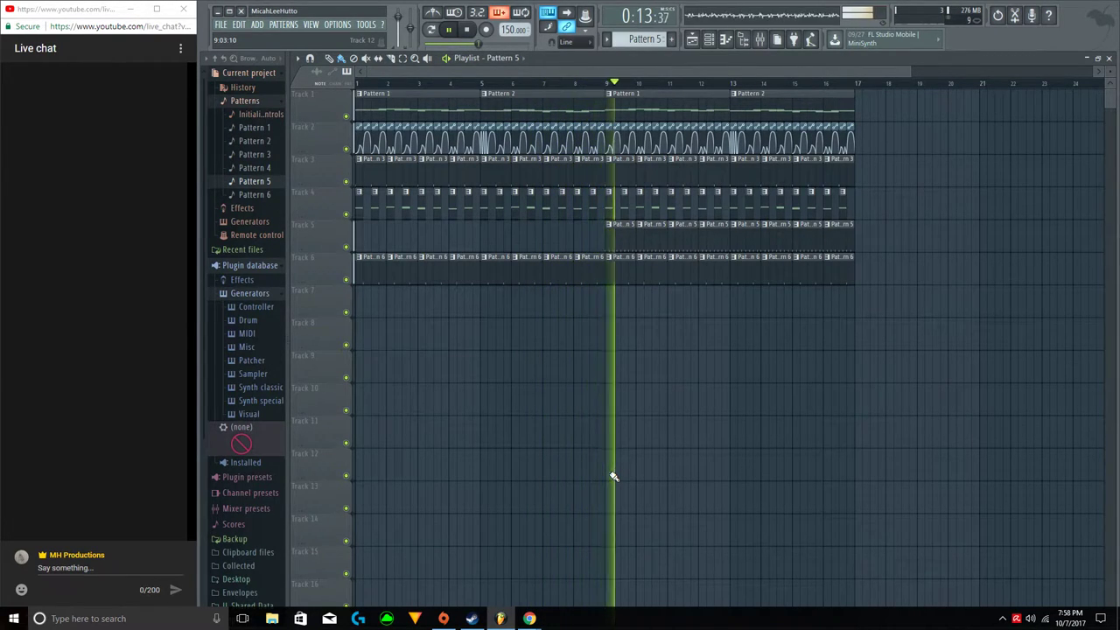
{"action": "key", "text": "space"}
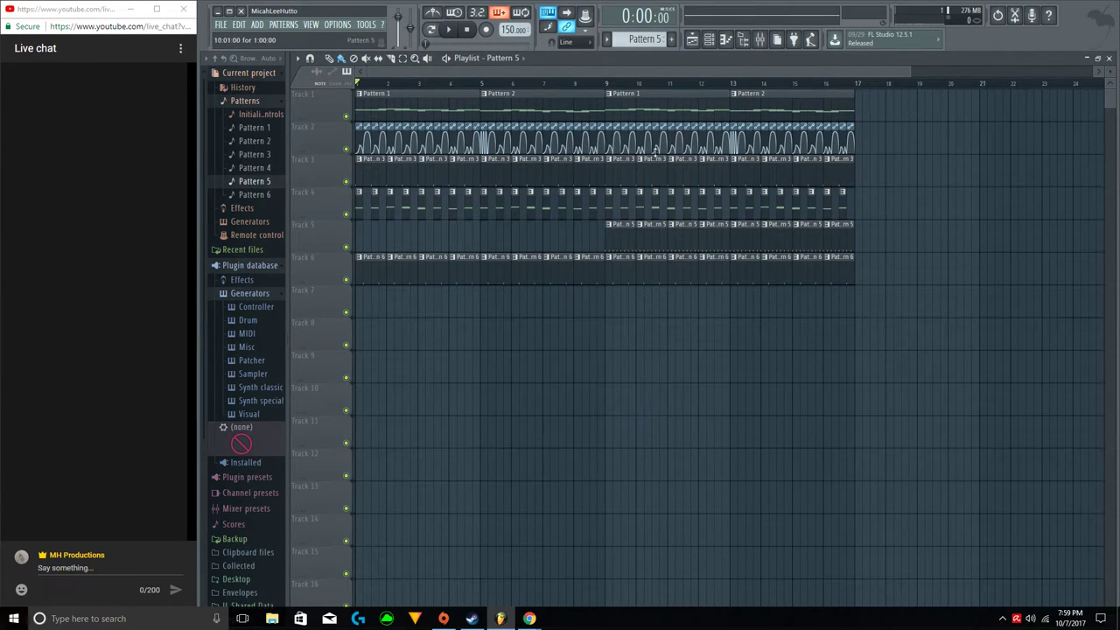
Create Pattern 7 and add a new Sytrus channel.
{"action": "left_click", "coordinate": [710, 39]}
{"action": "scroll", "coordinate": [645, 40], "scroll_direction": "down", "scroll_amount": 1}
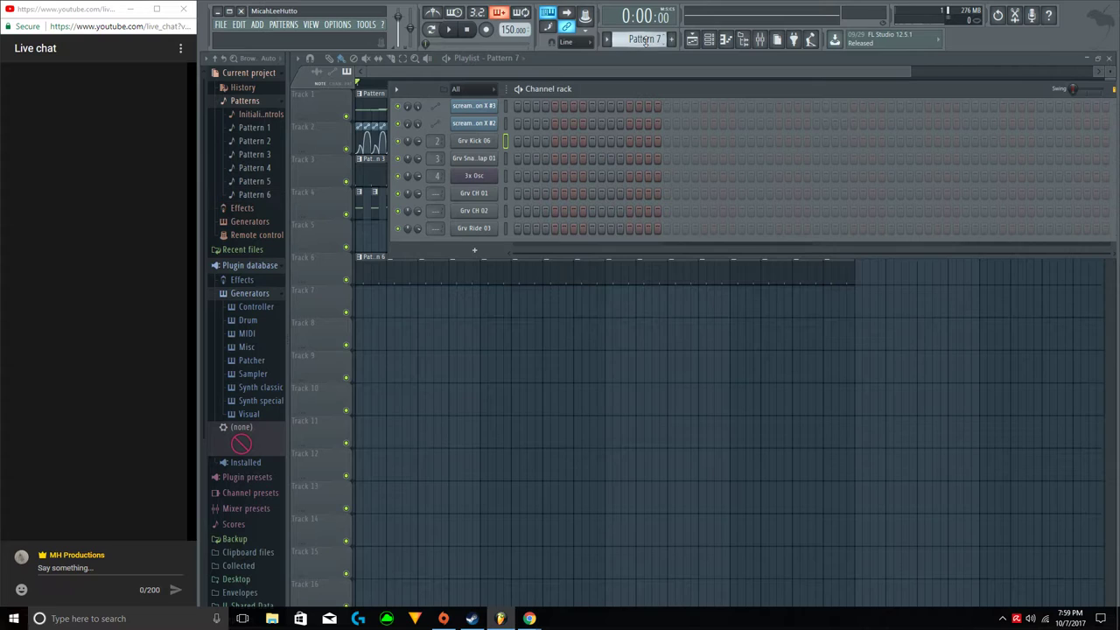
{"action": "left_click", "coordinate": [475, 252]}
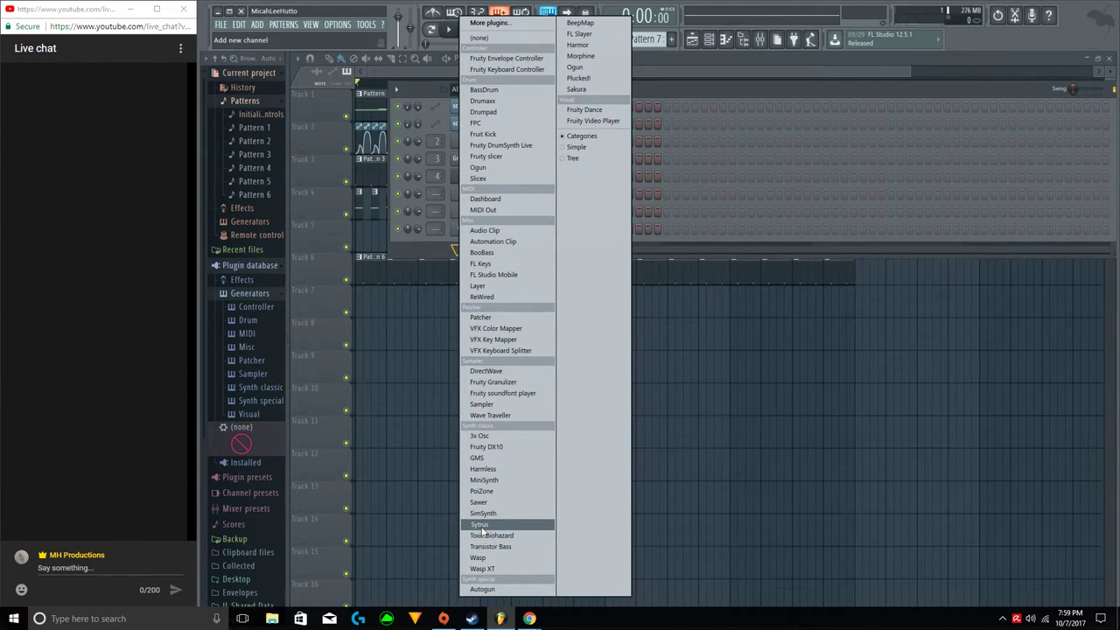
{"action": "left_click", "coordinate": [481, 524]}
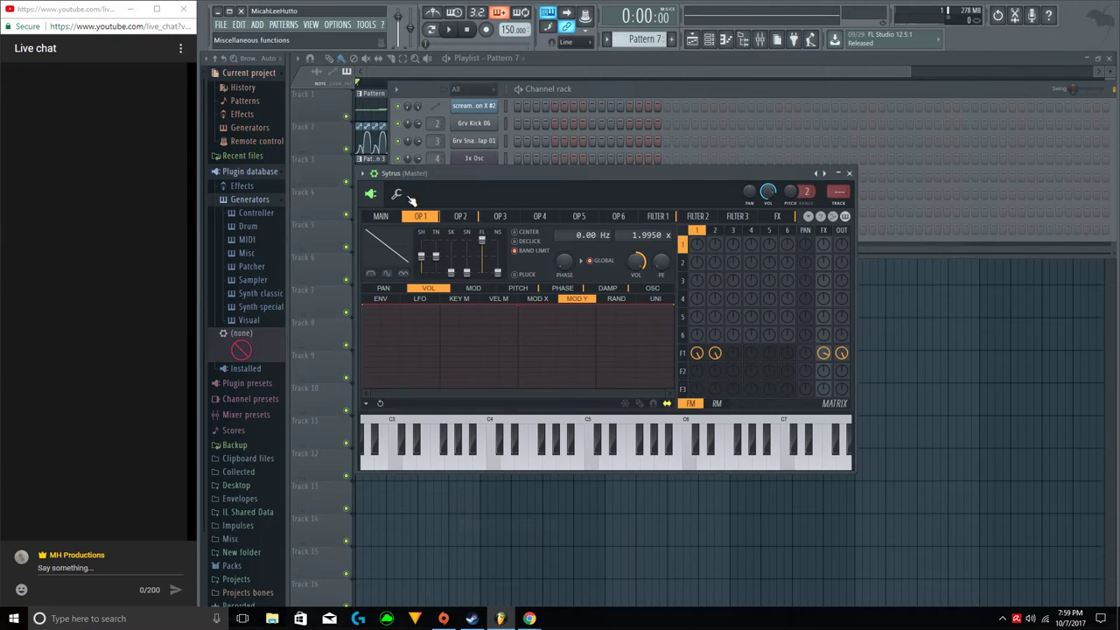
Load the Growl preset into the new Sytrus channel and set its root note to C8.
{"action": "left_click", "coordinate": [368, 176]}
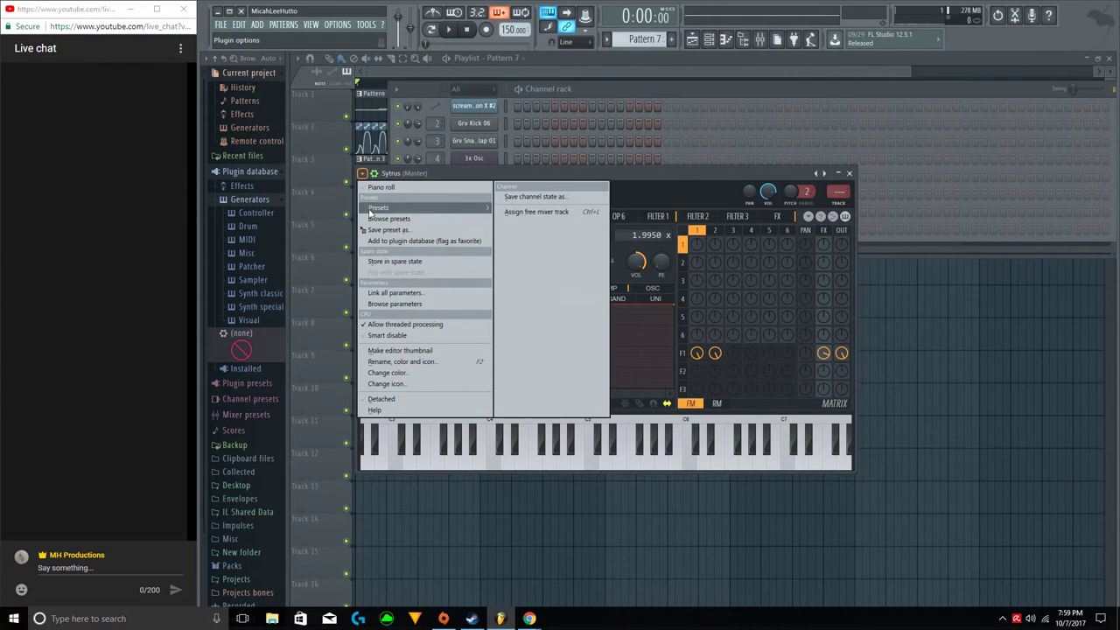
{"action": "mouse_move", "coordinate": [385, 185]}
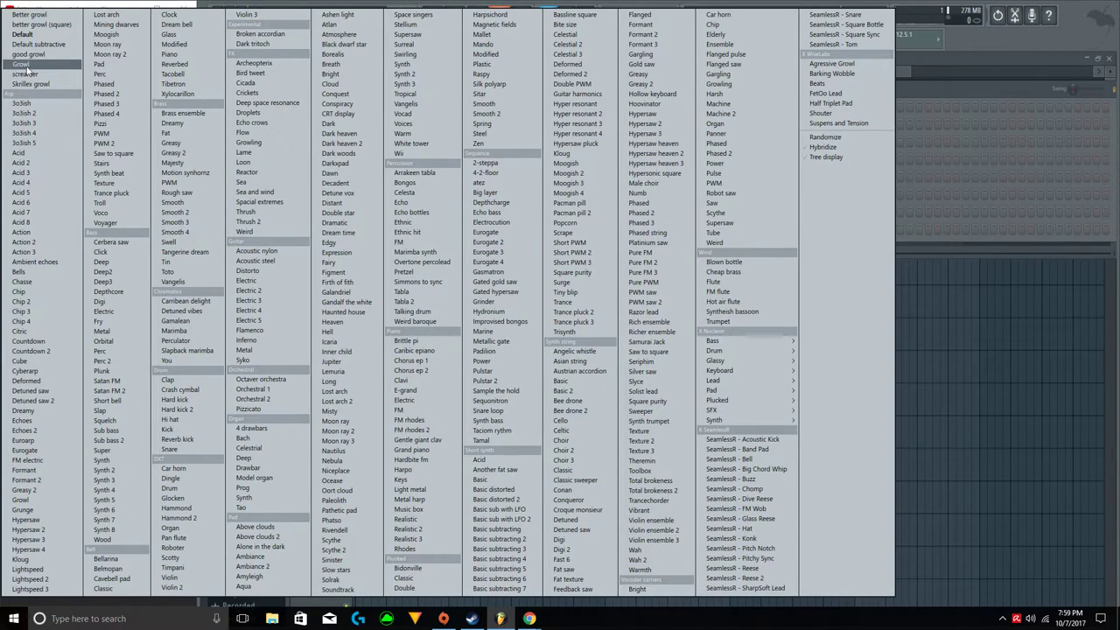
{"action": "left_click", "coordinate": [26, 64]}
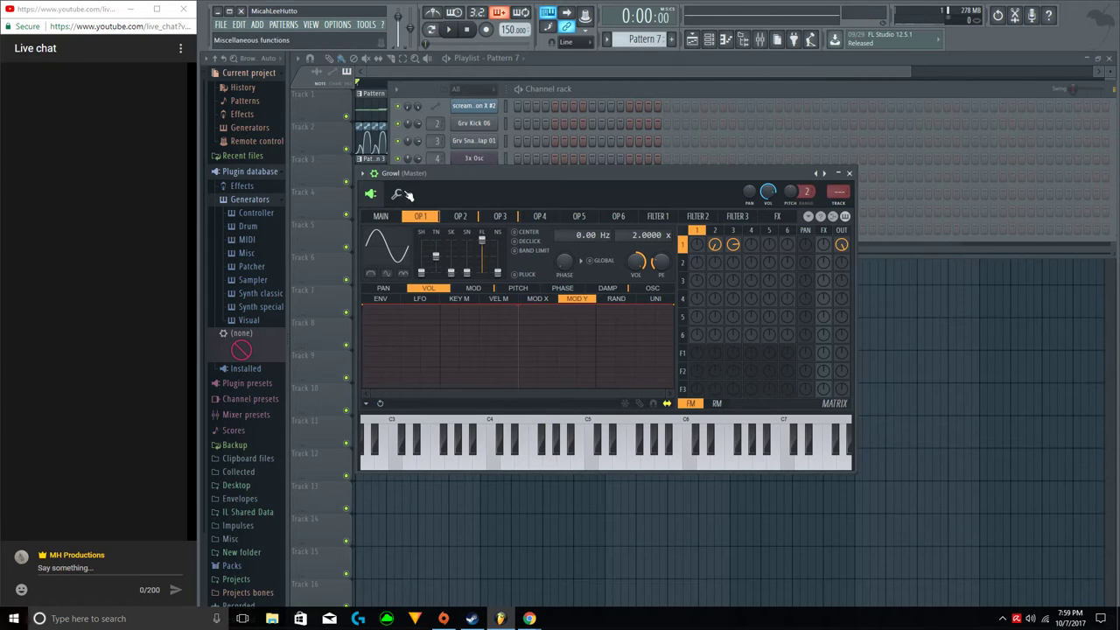
{"action": "left_click", "coordinate": [397, 192]}
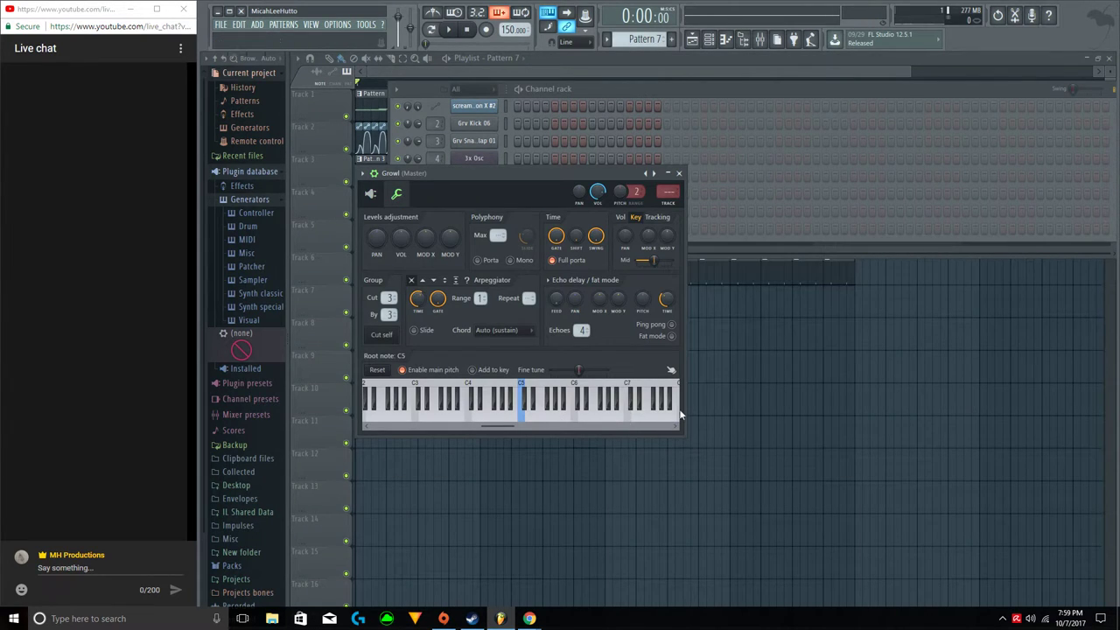
{"action": "left_click_drag", "start_coordinate": [546, 173], "coordinate": [597, 252]}
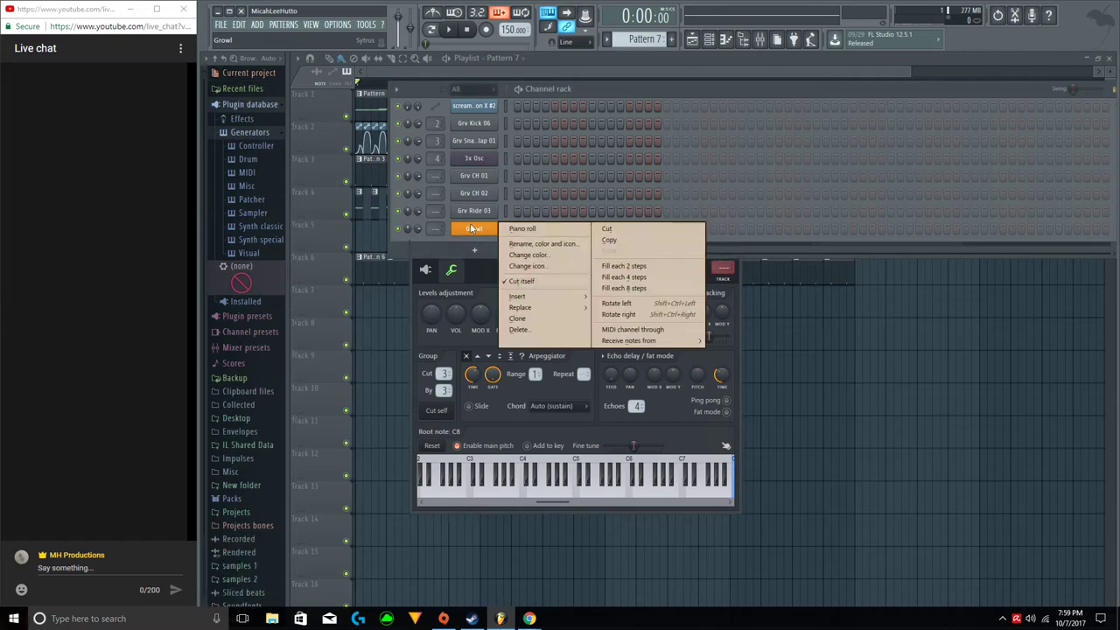
Draw half-bar notes on C5 and B4 for the Growl channel in Pattern 7's piano roll.
{"action": "right_click", "coordinate": [490, 228]}
{"action": "left_click", "coordinate": [503, 230]}
{"action": "scroll", "coordinate": [335, 243], "scroll_direction": "up", "scroll_amount": 2}
{"action": "left_click", "coordinate": [339, 215]}
{"action": "left_click", "coordinate": [352, 223]}
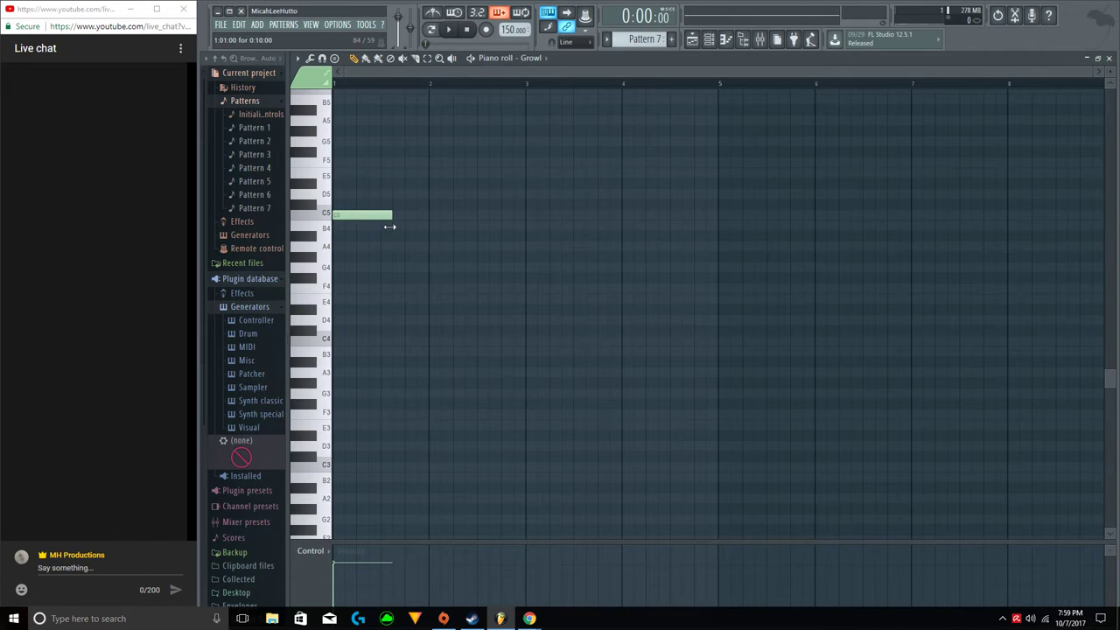
{"action": "left_click_drag", "start_coordinate": [385, 227], "coordinate": [336, 226]}
{"action": "double_click", "coordinate": [377, 218]}
{"action": "left_click", "coordinate": [620, 375]}
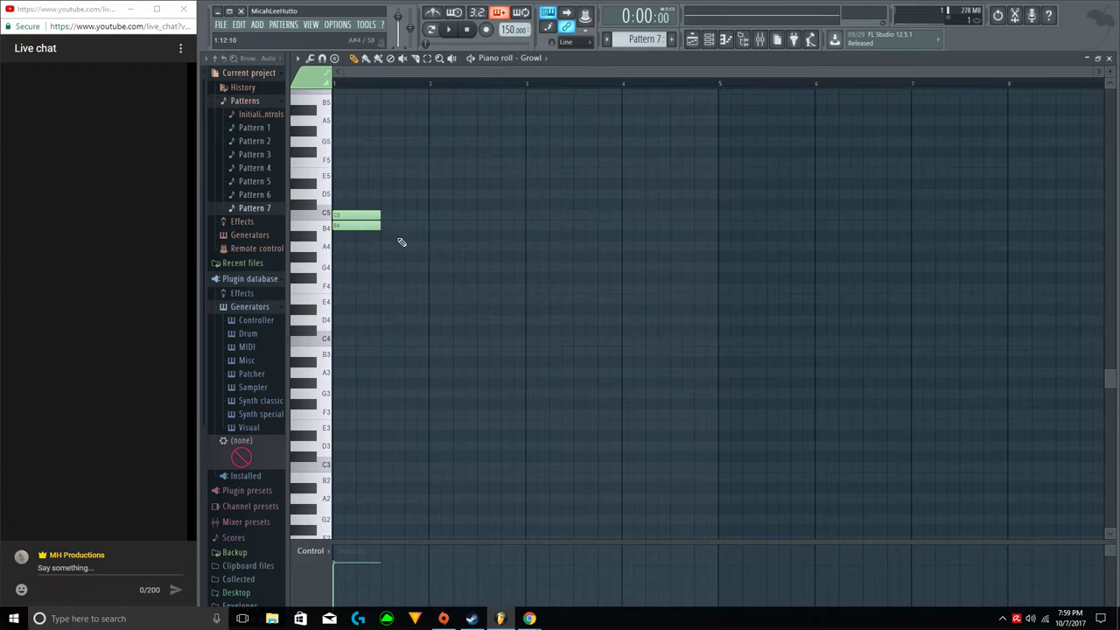
{"action": "double_click", "coordinate": [360, 226]}
{"action": "left_click", "coordinate": [620, 374]}
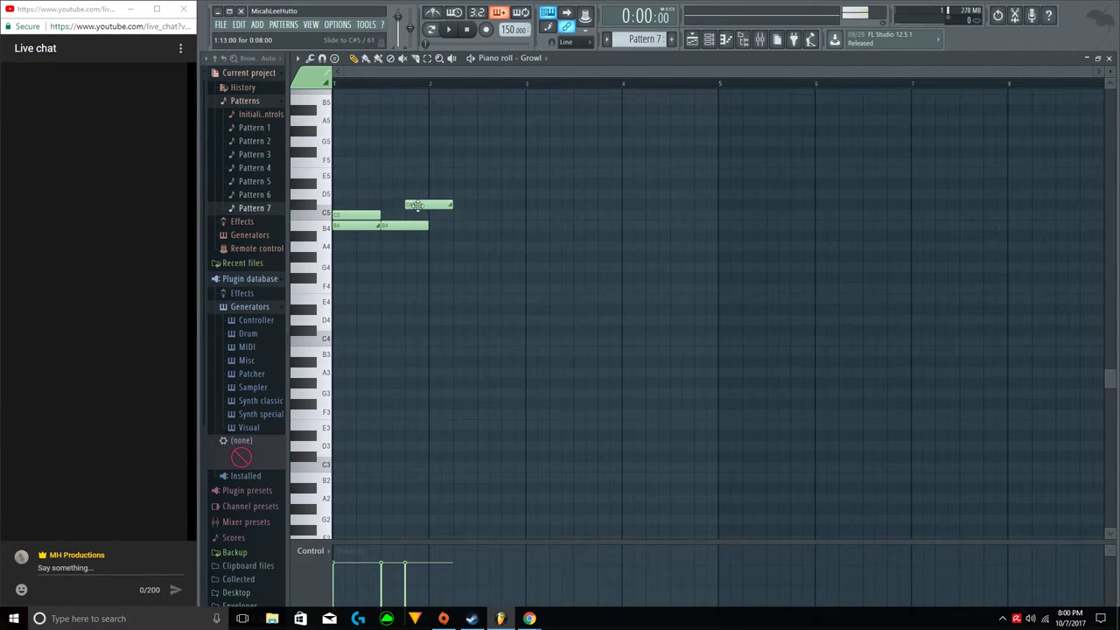
{"action": "left_click", "coordinate": [1110, 58]}
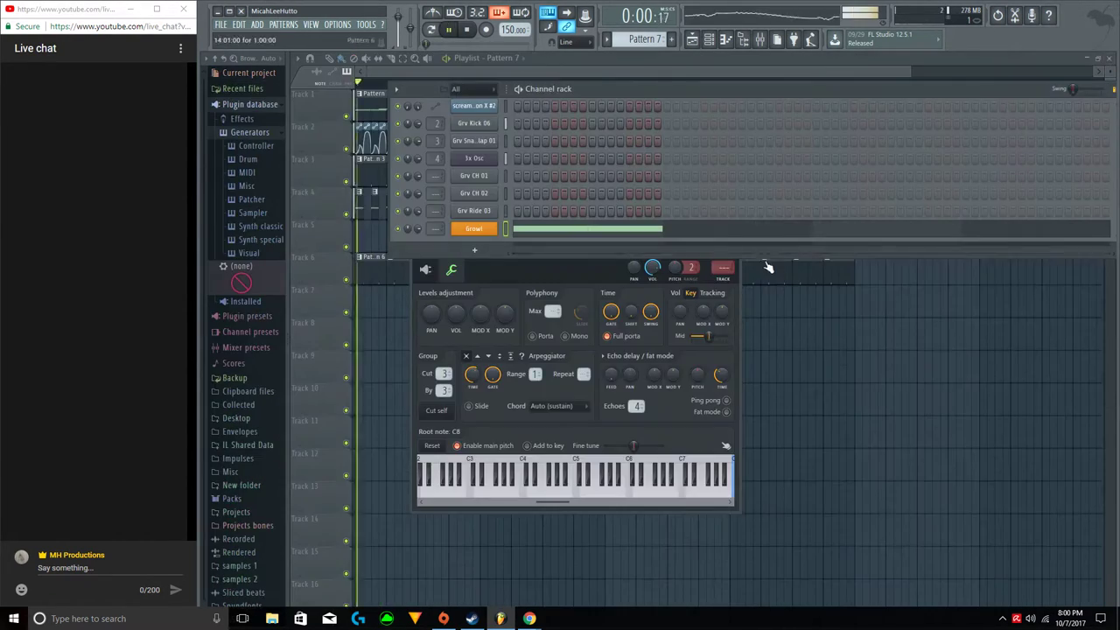
Play the arrangement and examine the channels and their levels in the mixer.
{"action": "left_click", "coordinate": [822, 334]}
{"action": "right_click", "coordinate": [833, 338]}
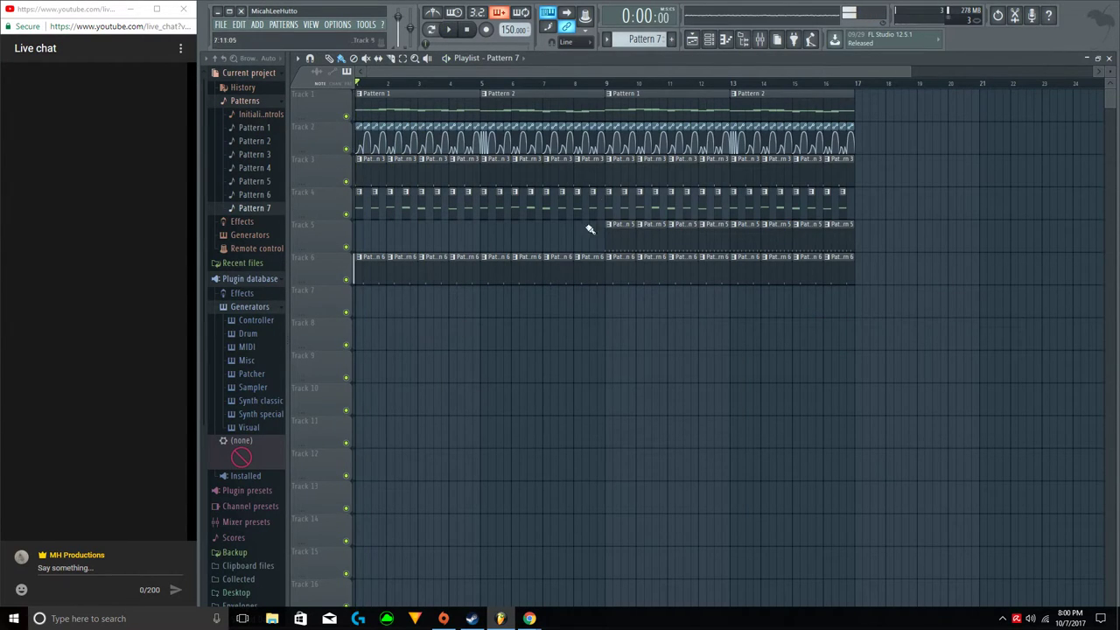
{"action": "left_click", "coordinate": [709, 41]}
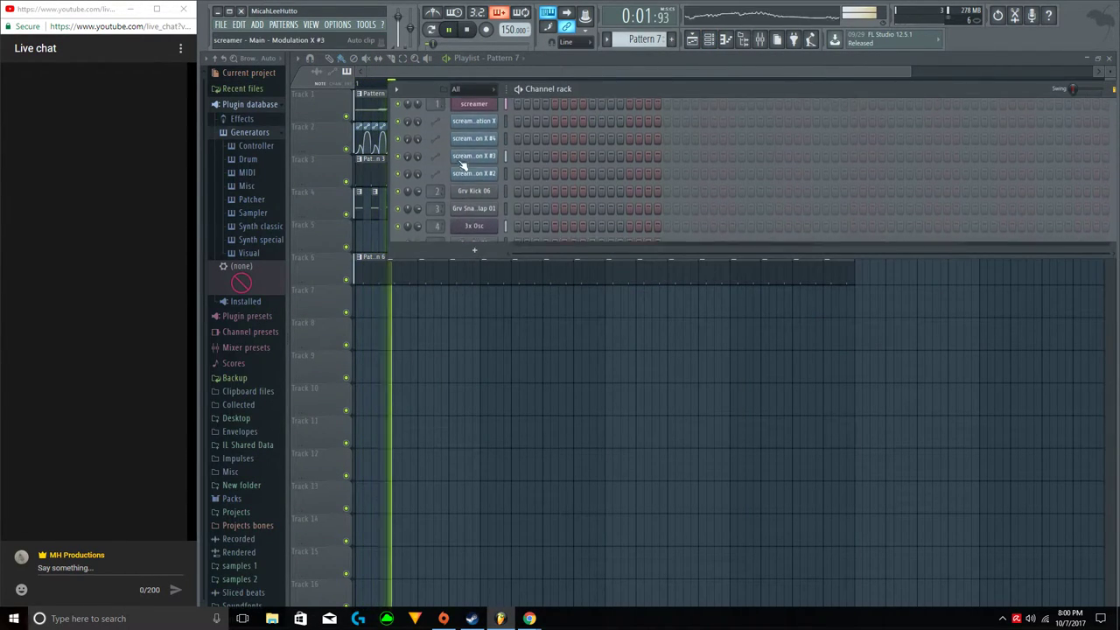
{"action": "left_click", "coordinate": [761, 44]}
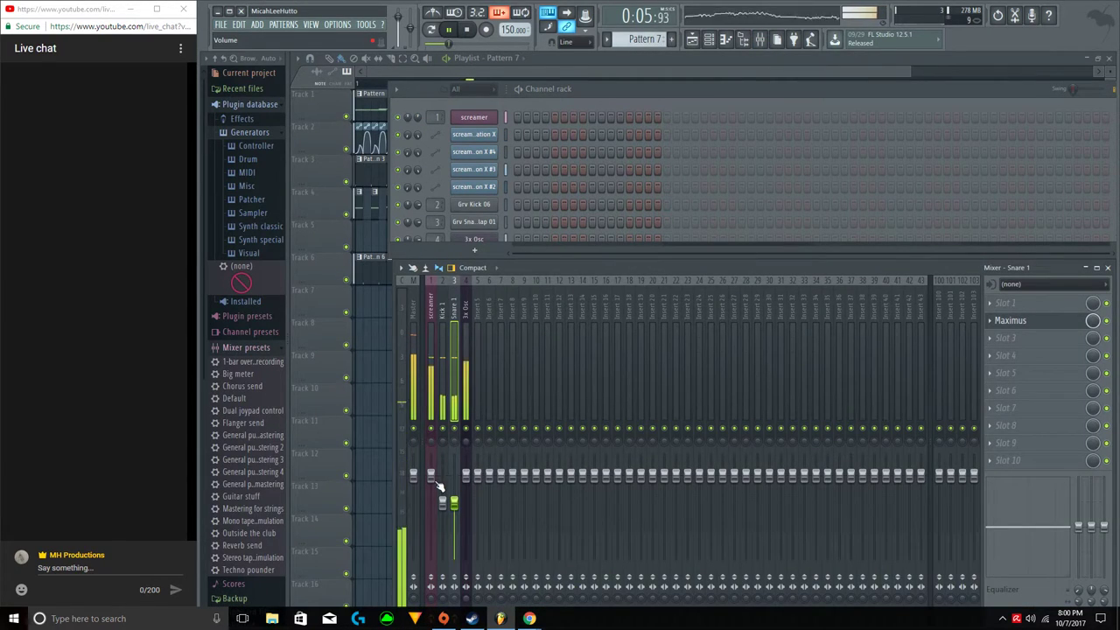
{"action": "key", "text": "F12"}
Try a Pattern 7 clip at bar 2 of Track 7 and remove it.
{"action": "left_click_drag", "start_coordinate": [391, 372], "coordinate": [399, 276]}
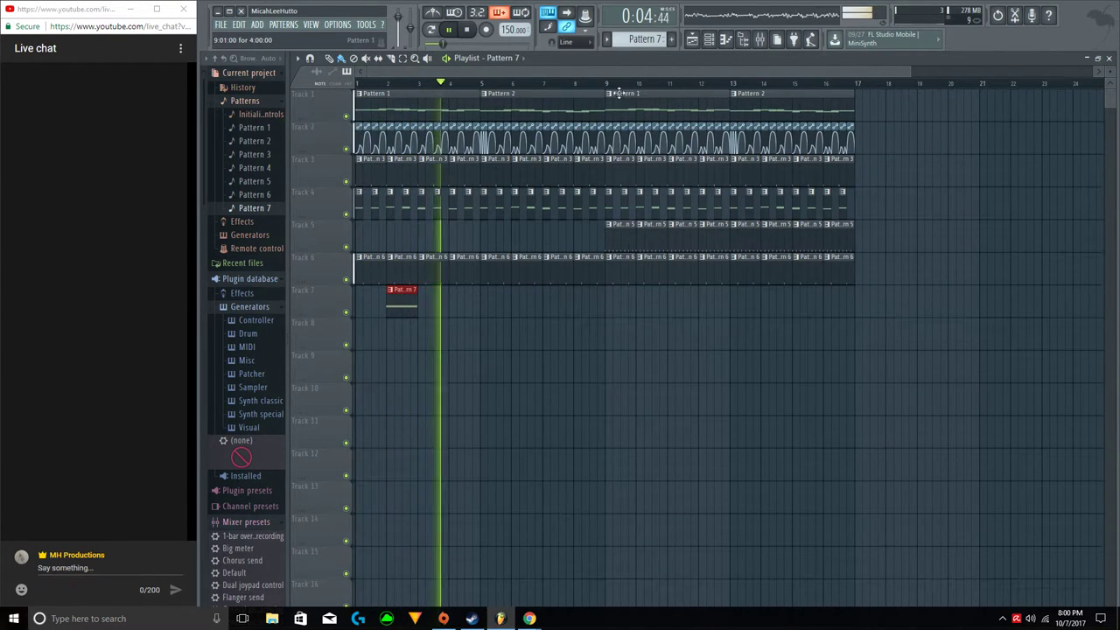
{"action": "left_click", "coordinate": [716, 38]}
{"action": "right_click", "coordinate": [394, 327]}
{"action": "right_click", "coordinate": [402, 306]}
Delete the Growl channel from the channel rack.
{"action": "left_click", "coordinate": [711, 40]}
{"action": "scroll", "coordinate": [475, 235], "scroll_direction": "down", "scroll_amount": 4}
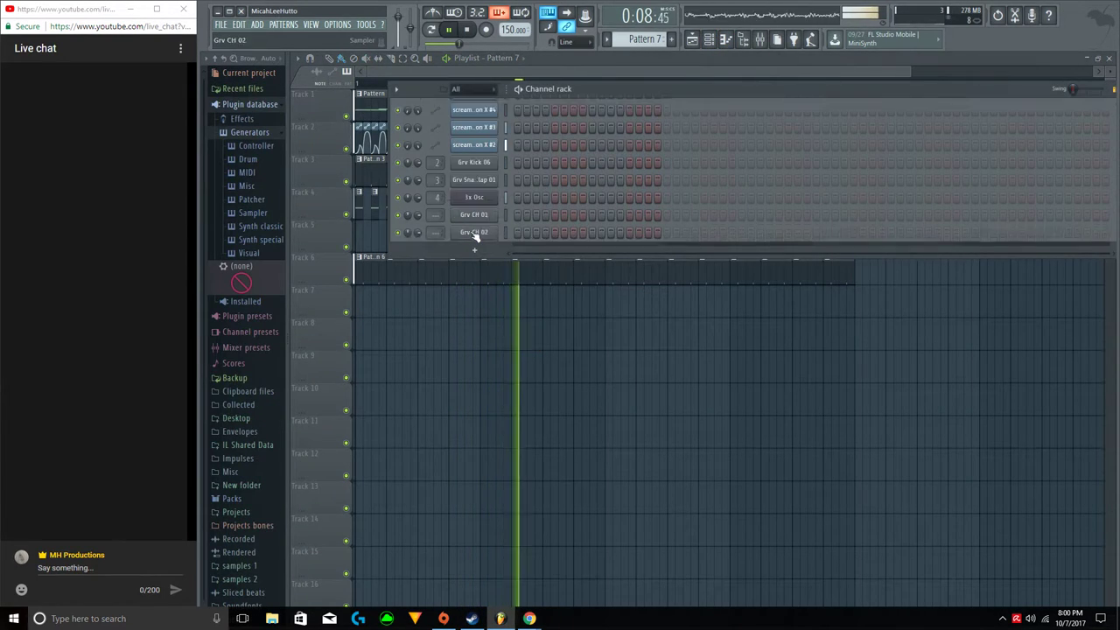
{"action": "right_click", "coordinate": [471, 224]}
{"action": "left_click", "coordinate": [525, 312]}
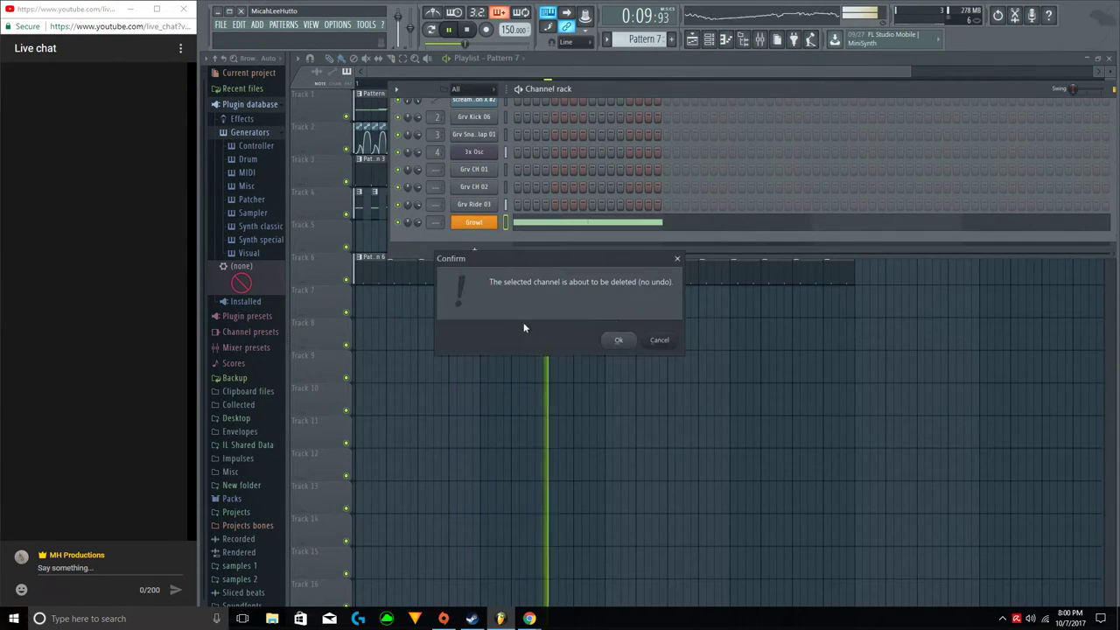
Confirm the deletion of the Growl channel and return to the playlist.
{"action": "left_click", "coordinate": [622, 339]}
{"action": "left_click", "coordinate": [674, 337]}
{"action": "left_click", "coordinate": [697, 367]}
{"action": "left_click", "coordinate": [719, 376]}
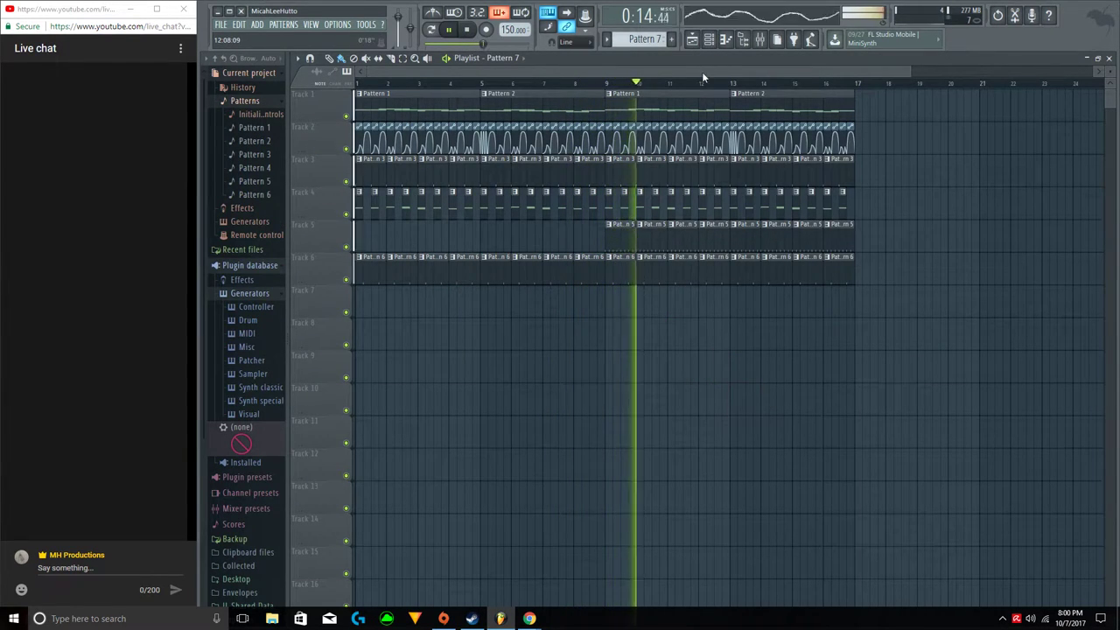
Stop playback and move all playlist clips so the arrangement starts at bar 17.
{"action": "scroll", "coordinate": [702, 88], "scroll_direction": "down", "scroll_amount": 1}
{"action": "scroll", "coordinate": [701, 91], "scroll_direction": "down", "scroll_amount": 1}
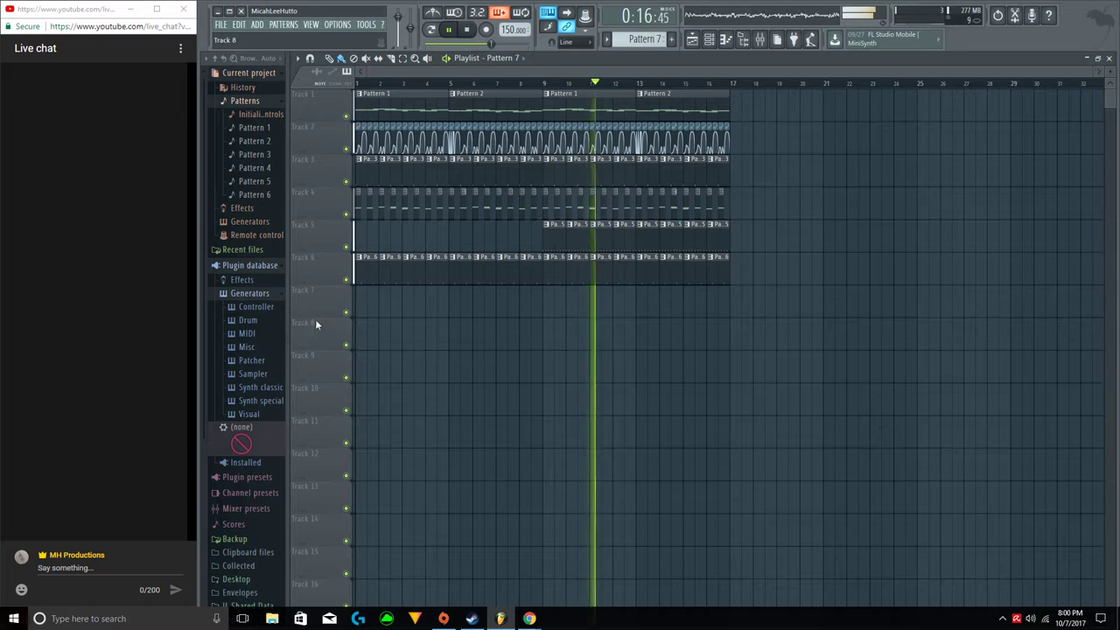
{"action": "key", "text": "space"}
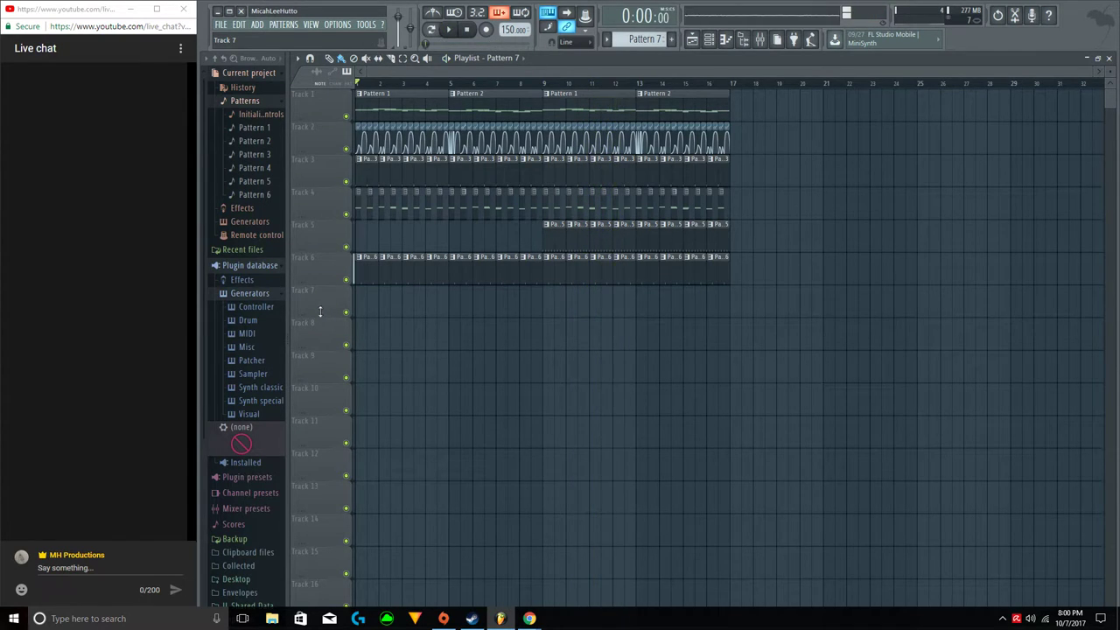
{"action": "key", "text": "ctrl+a"}
{"action": "left_click_drag", "start_coordinate": [378, 98], "coordinate": [740, 99]}
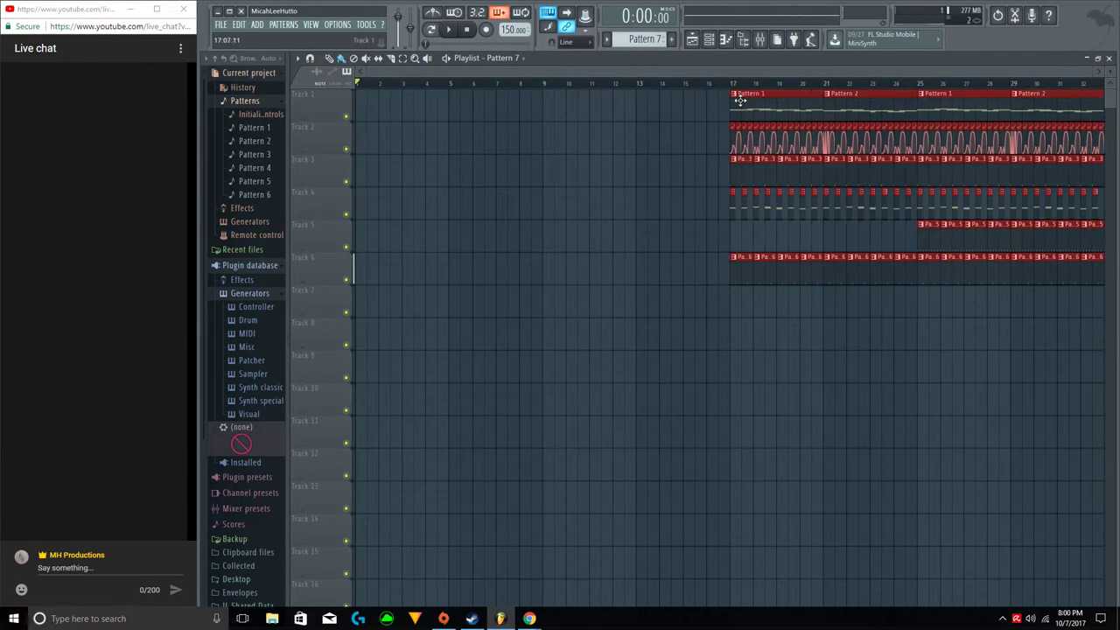
{"action": "scroll", "coordinate": [423, 75], "scroll_direction": "up", "scroll_amount": 3}
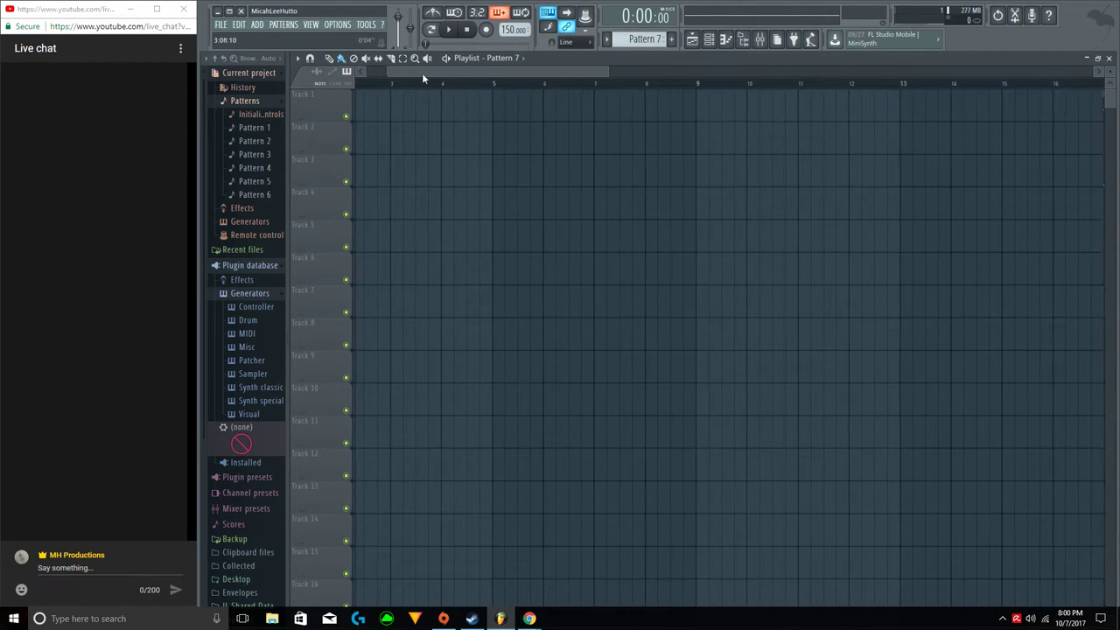
Select the empty Pattern 7 and add a Plucked! instrument channel to the channel rack.
{"action": "left_click", "coordinate": [713, 42]}
{"action": "scroll", "coordinate": [649, 39], "scroll_direction": "down", "scroll_amount": 2}
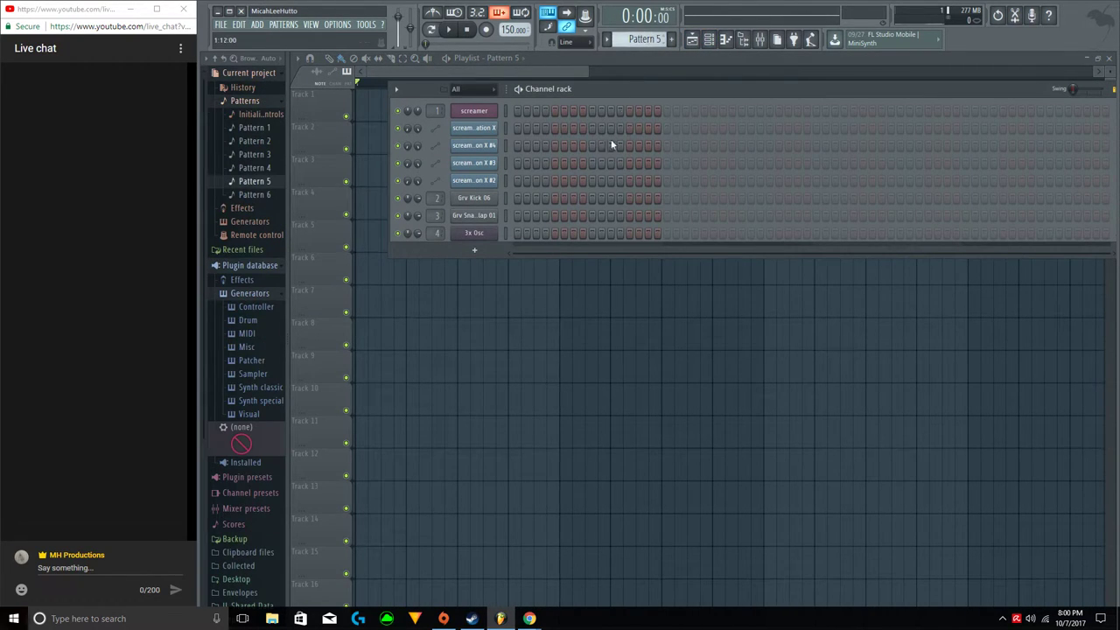
{"action": "scroll", "coordinate": [604, 145], "scroll_direction": "down", "scroll_amount": 3}
{"action": "left_click", "coordinate": [607, 40]}
{"action": "left_click", "coordinate": [657, 114]}
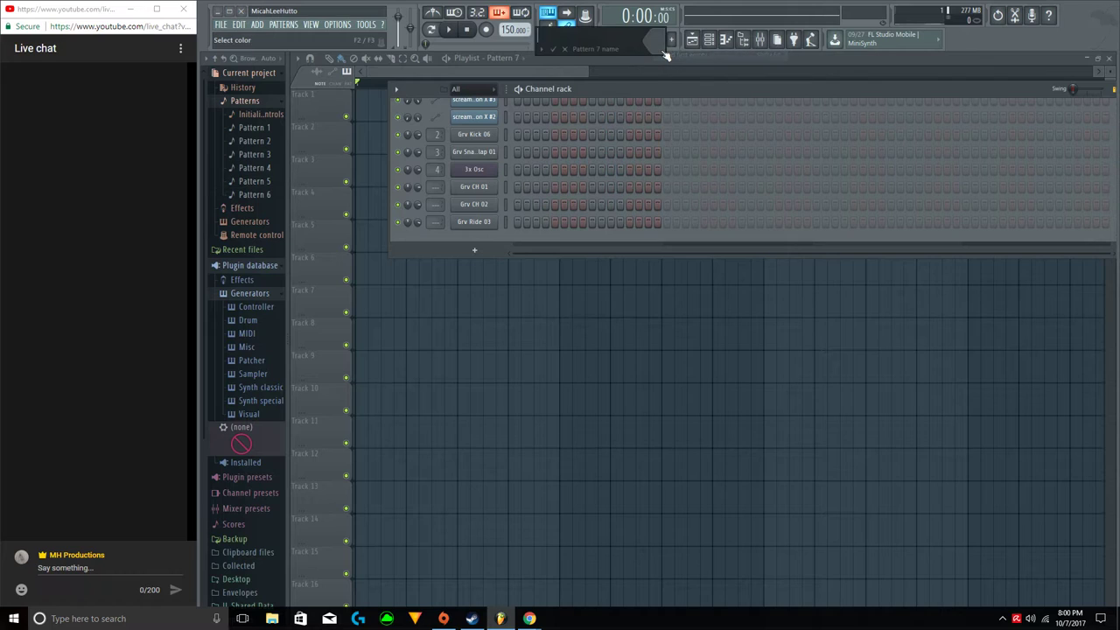
{"action": "left_click", "coordinate": [475, 251]}
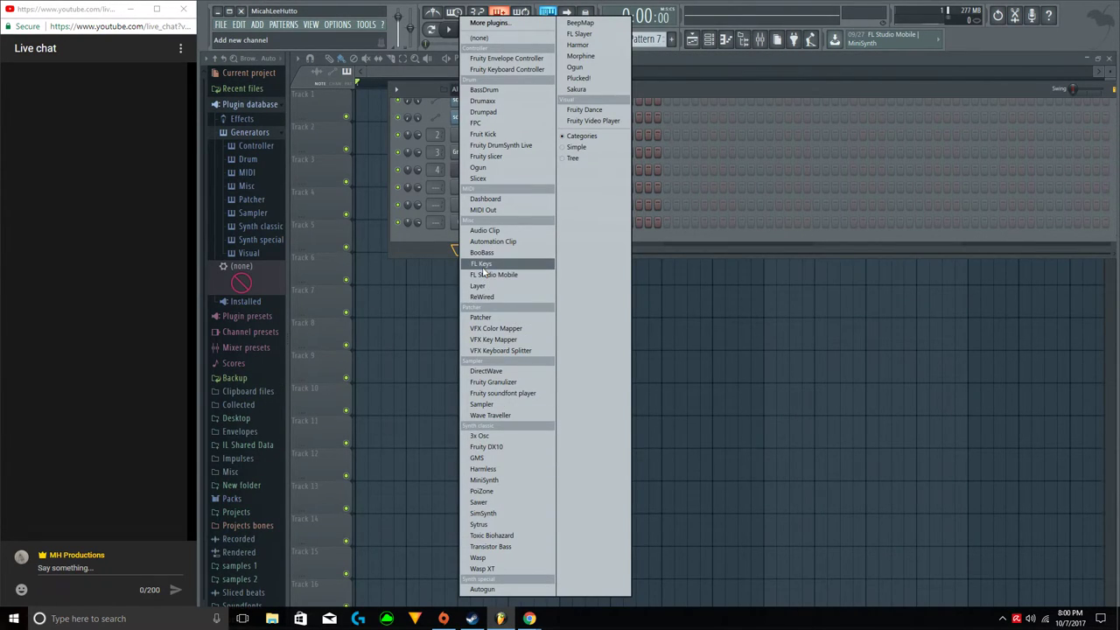
{"action": "left_click", "coordinate": [579, 77]}
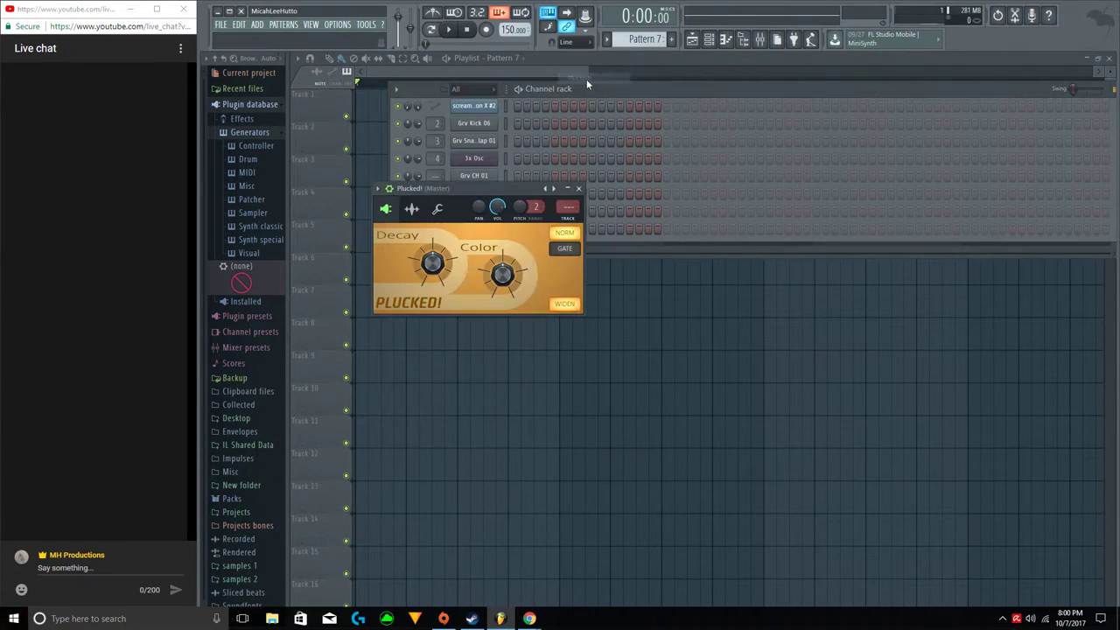
{"action": "left_click", "coordinate": [568, 189]}
Write a four-bar Plucked! melody in Pattern 7: A4-C5-D5-A4 in bars 1 and 2, C5-B4 in bar 3, A4-C5-E5-A4 in bar 4.
{"action": "right_click", "coordinate": [490, 225]}
{"action": "left_click", "coordinate": [515, 229]}
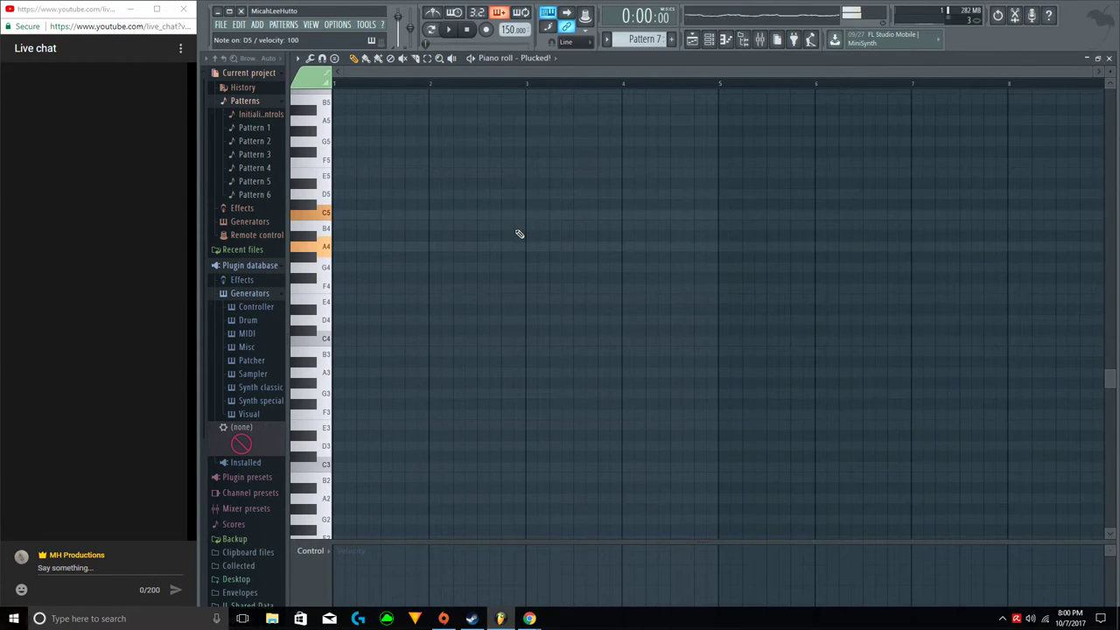
{"action": "left_click", "coordinate": [342, 251]}
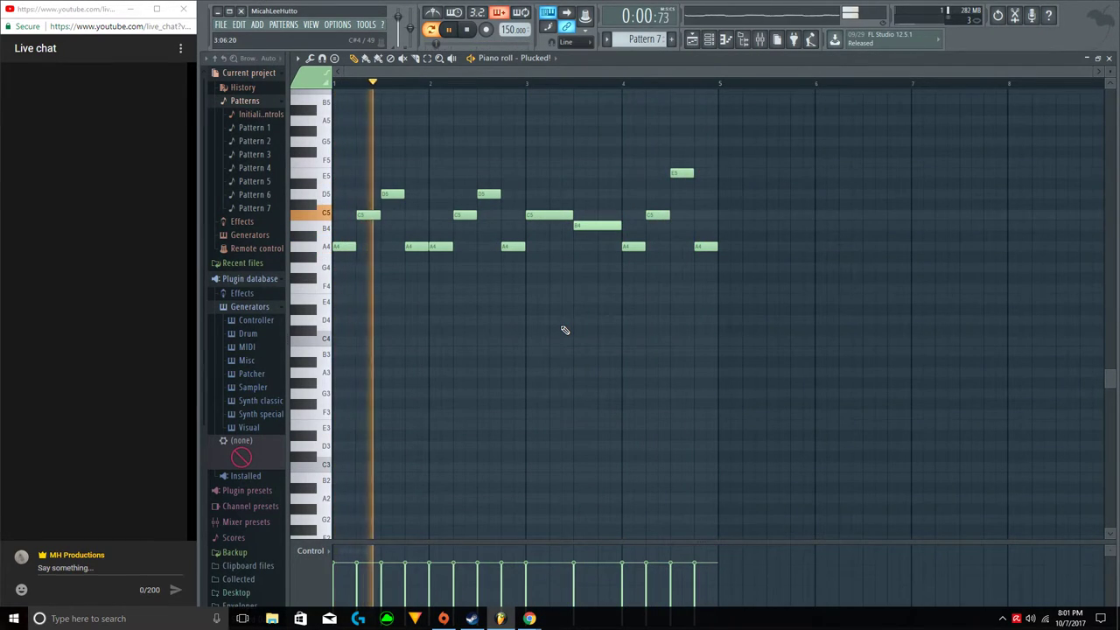
{"action": "left_click", "coordinate": [627, 331]}
{"action": "left_click_drag", "start_coordinate": [624, 331], "coordinate": [626, 342]}
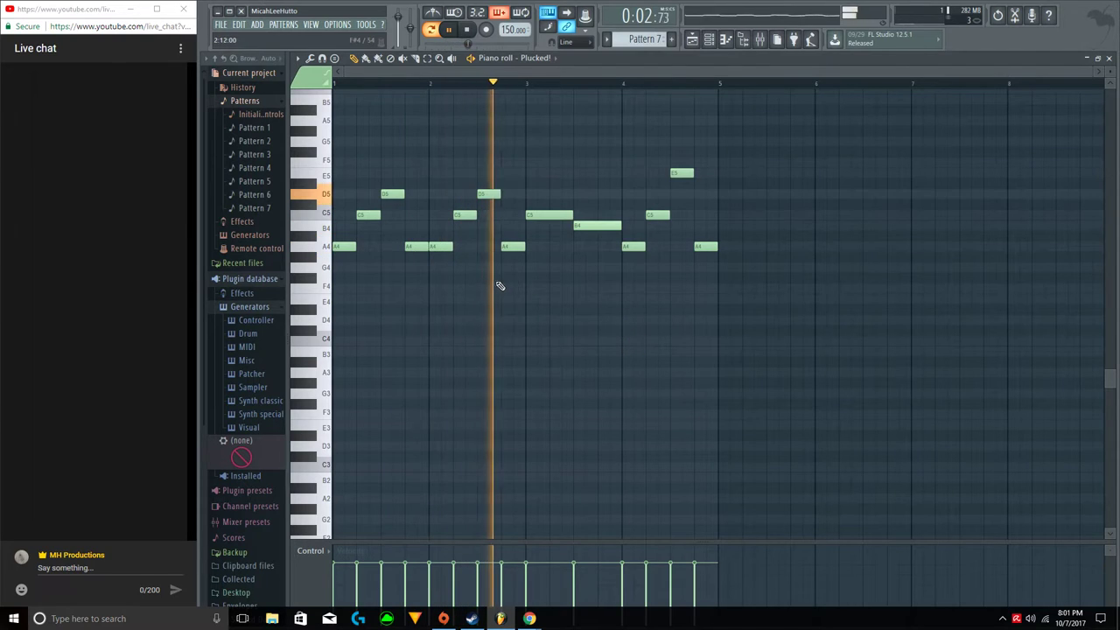
{"action": "right_click", "coordinate": [627, 344]}
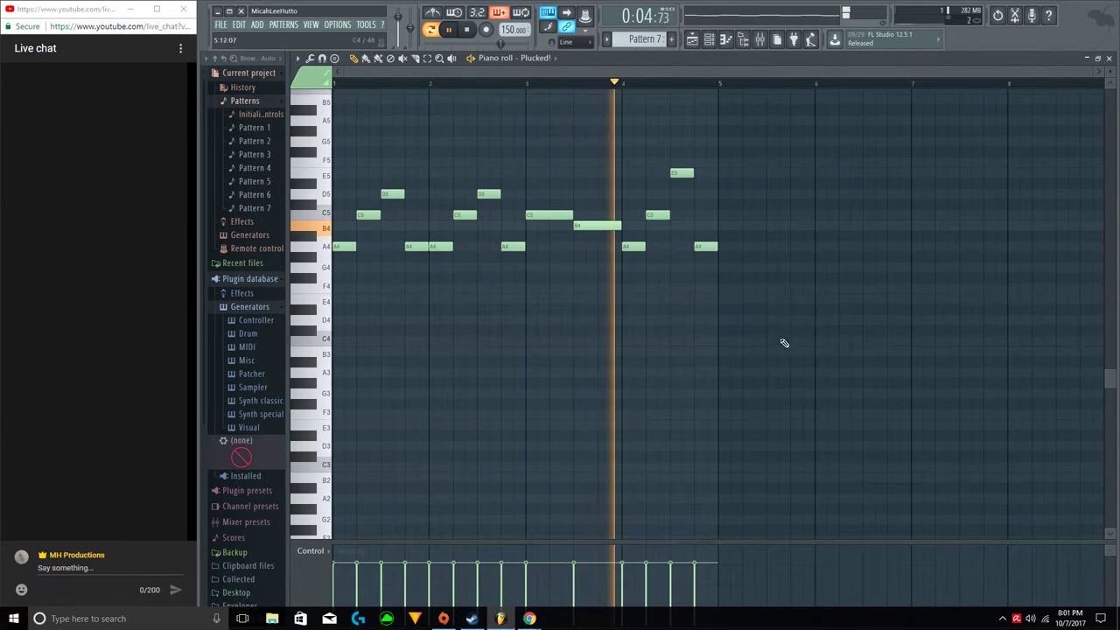
Close the piano roll and place a Pattern 7 clip at bar 1 of Track 1.
{"action": "left_click", "coordinate": [1109, 59]}
{"action": "left_click_drag", "start_coordinate": [714, 342], "coordinate": [411, 90]}
{"action": "scroll", "coordinate": [413, 84], "scroll_direction": "down", "scroll_amount": 5}
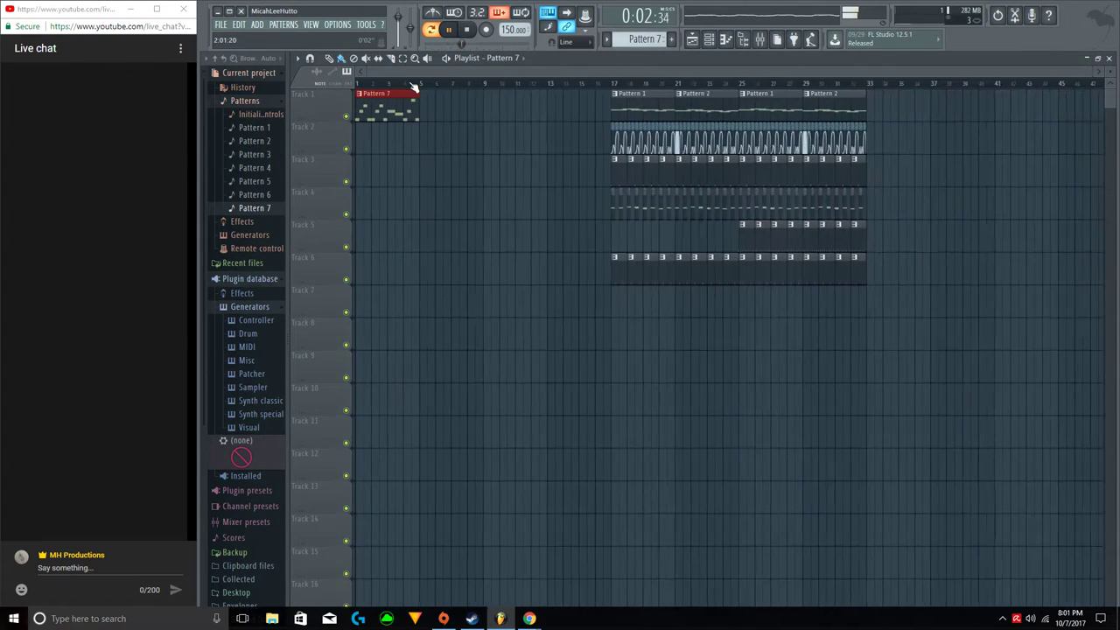
Move the clips starting at bar 17 down one track and repeat Pattern 7 on Track 1 at bars 5 and 9.
{"action": "left_click_drag", "start_coordinate": [490, 305], "coordinate": [849, 106]}
{"action": "left_click_drag", "start_coordinate": [610, 108], "coordinate": [608, 149]}
{"action": "left_click_drag", "start_coordinate": [517, 129], "coordinate": [456, 124]}
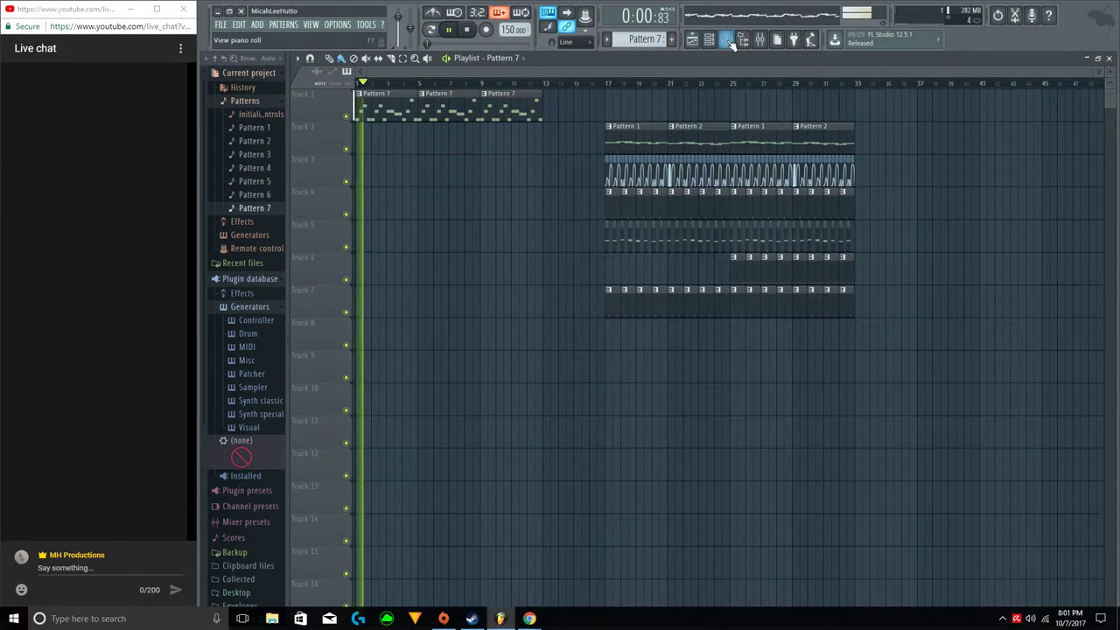
Copy the Plucked! melody into a new Pattern 8 and open it in the piano roll.
{"action": "key", "text": "F6"}
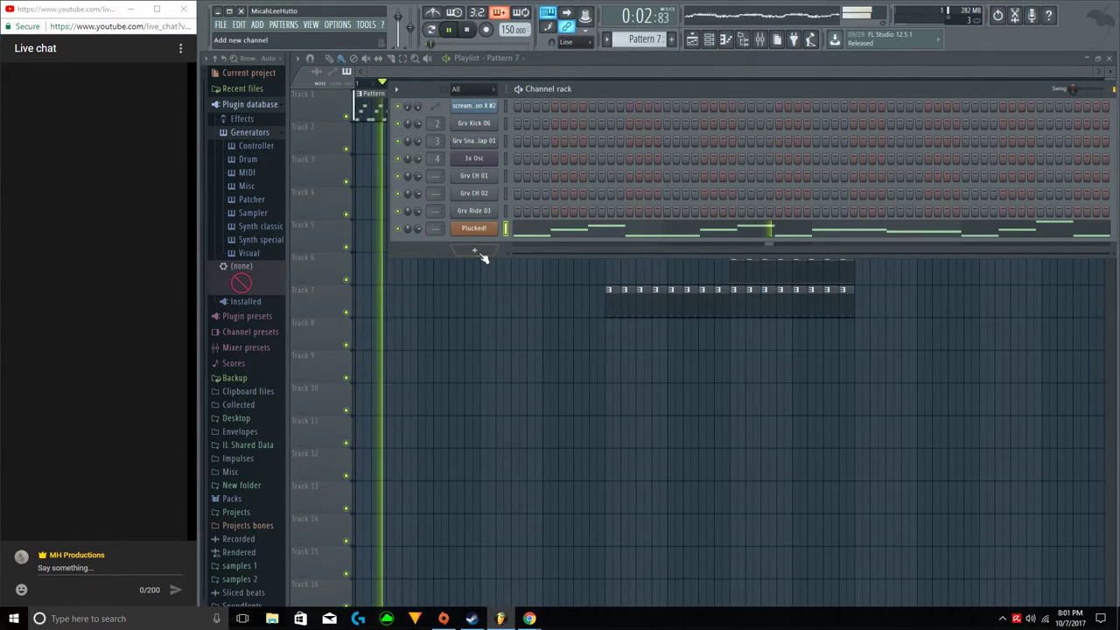
{"action": "left_click", "coordinate": [474, 250]}
{"action": "left_click", "coordinate": [578, 78]}
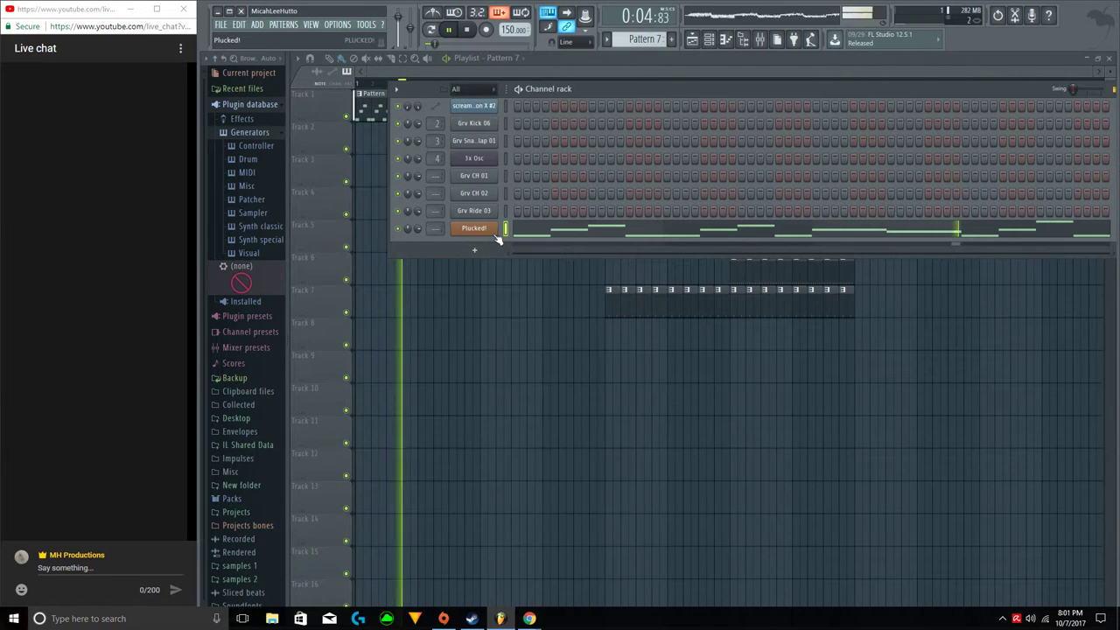
{"action": "scroll", "coordinate": [657, 37], "scroll_direction": "down", "scroll_amount": 1}
{"action": "key", "text": "ctrl+v"}
{"action": "right_click", "coordinate": [494, 230]}
{"action": "left_click", "coordinate": [513, 229]}
{"action": "key", "text": "space"}
Draw sustained A3-C4-E4 chords across bars 1 and 2 and a half-bar C4-E4-G4 chord at bar 3 in Pattern 8.
{"action": "scroll", "coordinate": [359, 323], "scroll_direction": "down", "scroll_amount": 1}
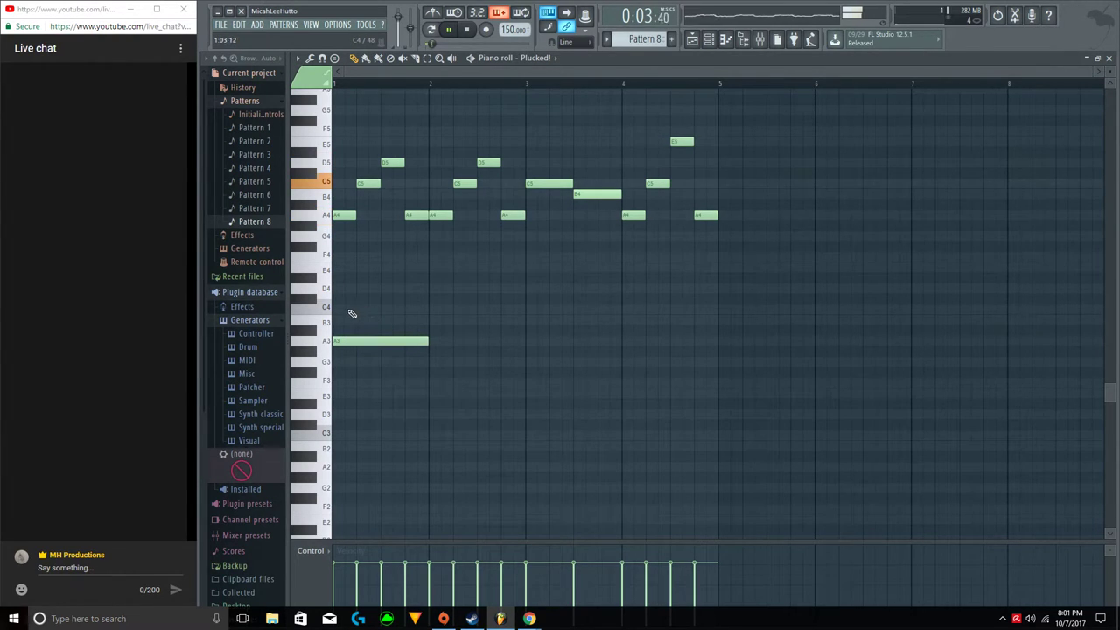
{"action": "left_click_drag", "start_coordinate": [424, 358], "coordinate": [432, 259]}
{"action": "key", "text": "ctrl+b"}
{"action": "key", "text": "ctrl+d"}
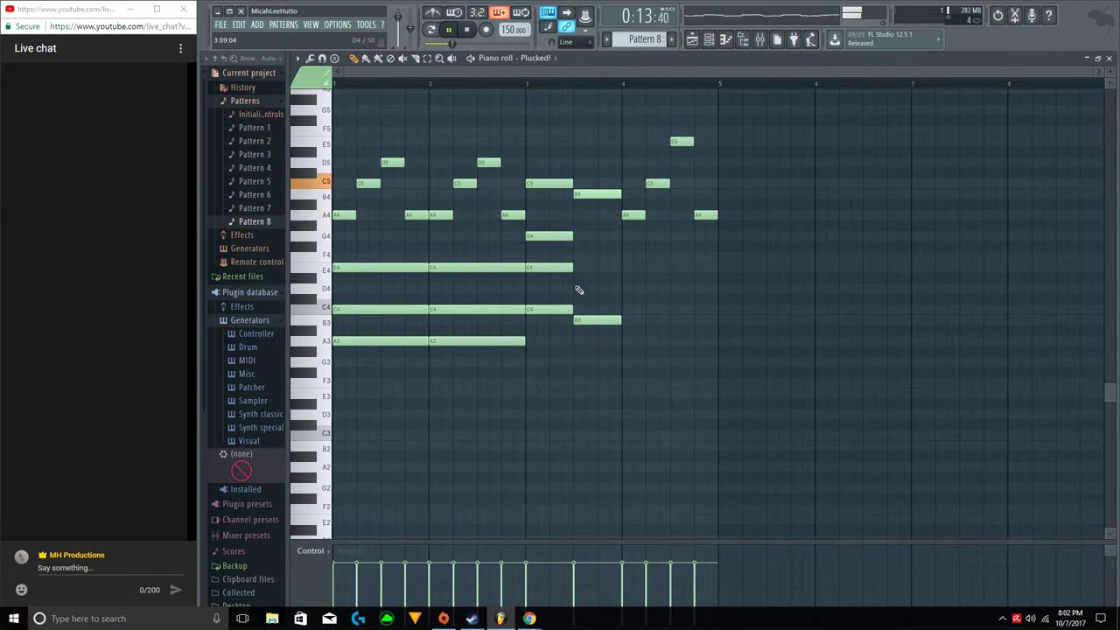
Complete the B3-D4-F4 chord in the second half of bar 3 and audition Pattern 8 in pattern mode.
{"action": "left_click", "coordinate": [431, 29]}
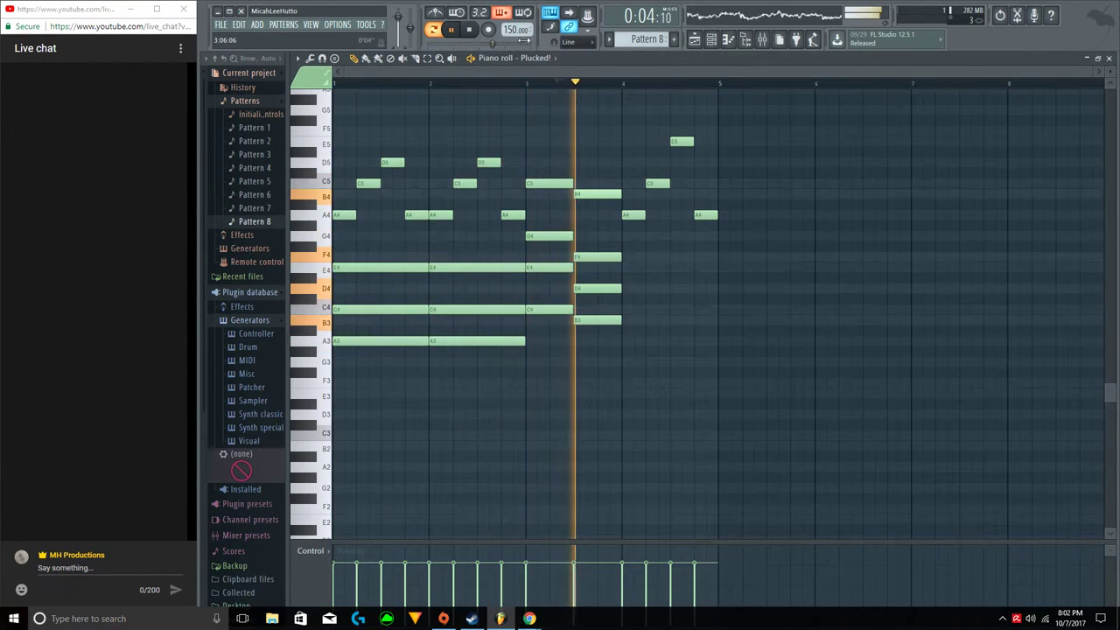
{"action": "key", "text": "space"}
{"action": "key", "text": "space"}
{"action": "left_click", "coordinate": [471, 30]}
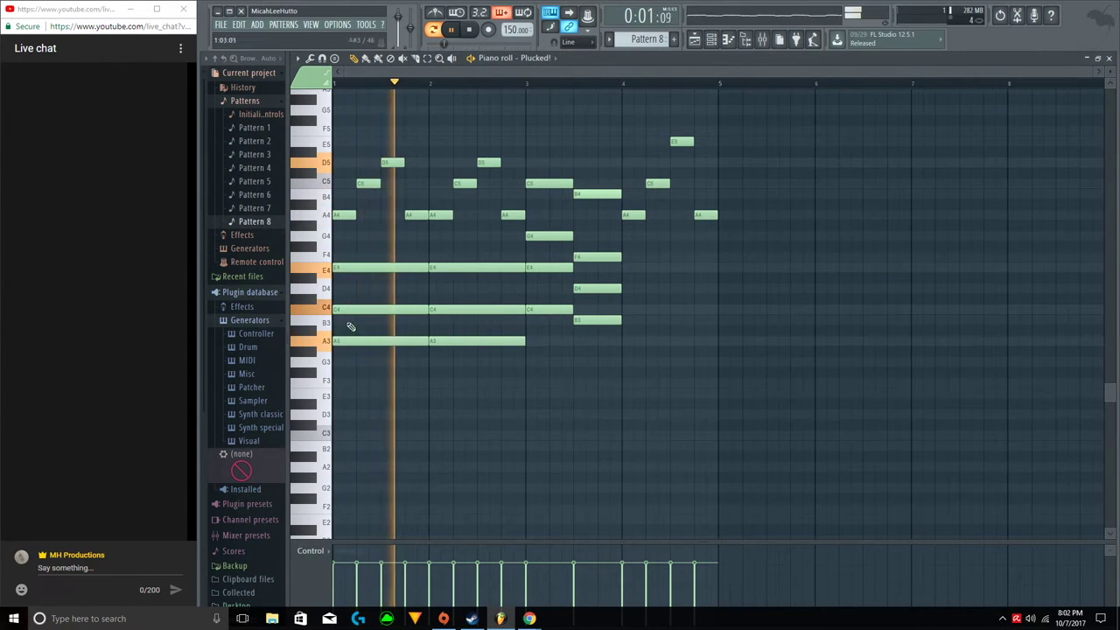
Transpose all Plucked! notes in Pattern 7 and Pattern 8 up one octave.
{"action": "scroll", "coordinate": [639, 42], "scroll_direction": "down", "scroll_amount": 3}
{"action": "scroll", "coordinate": [640, 41], "scroll_direction": "up", "scroll_amount": 1}
{"action": "scroll", "coordinate": [640, 41], "scroll_direction": "up", "scroll_amount": 1}
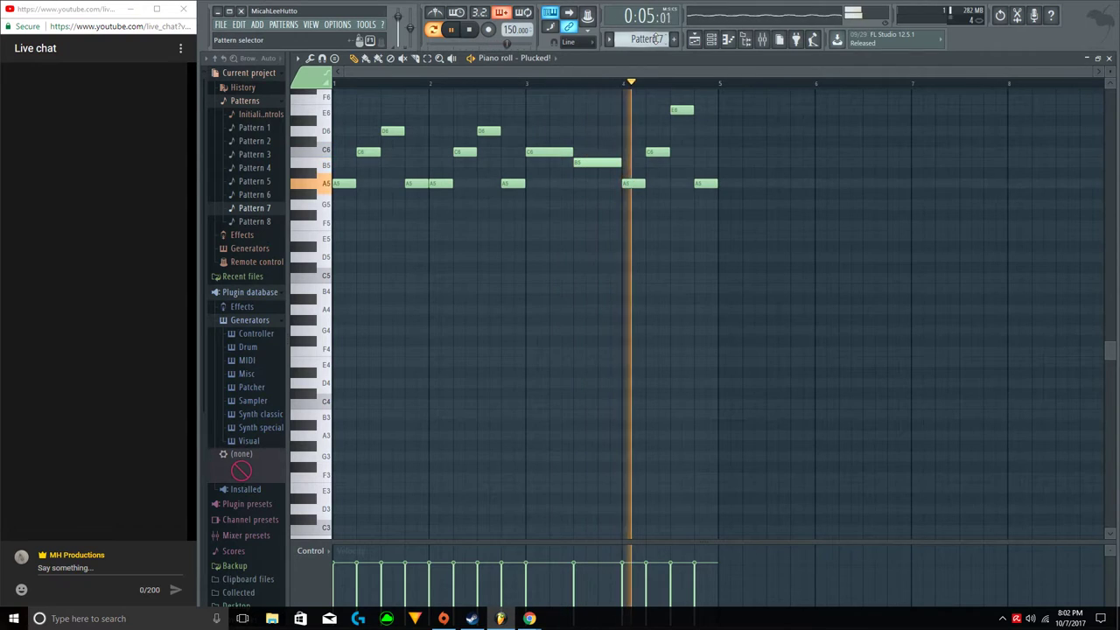
{"action": "scroll", "coordinate": [645, 40], "scroll_direction": "down", "scroll_amount": 1}
{"action": "key", "text": "space"}
{"action": "key", "text": "ctrl+Up"}
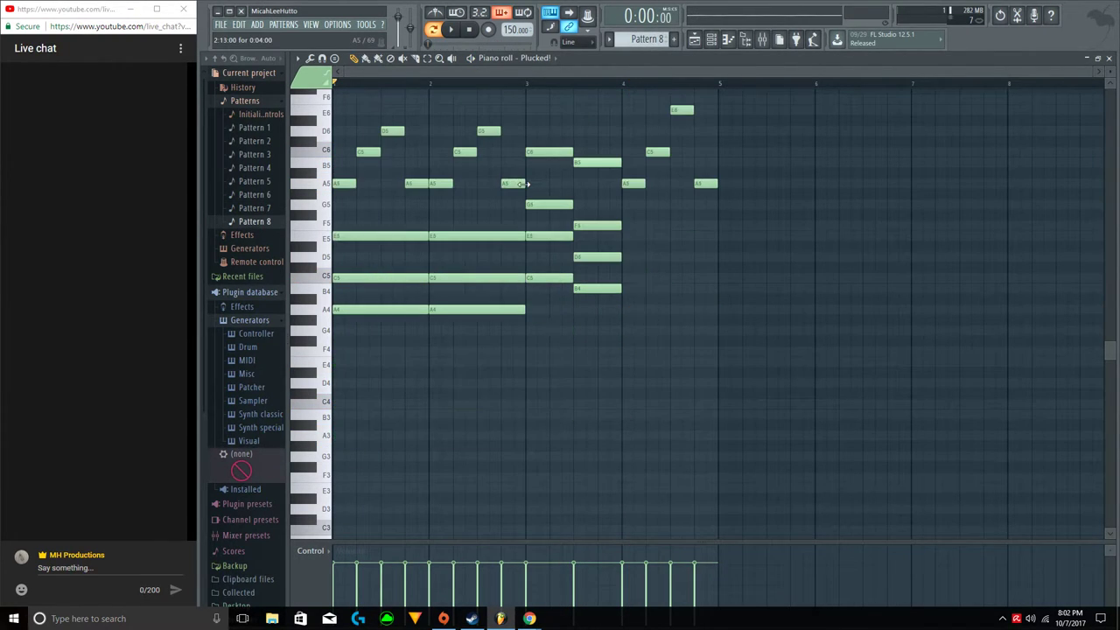
Audition Pattern 8 and add a full-bar A4-C5-F5 chord at bar 4.
{"action": "key", "text": "space"}
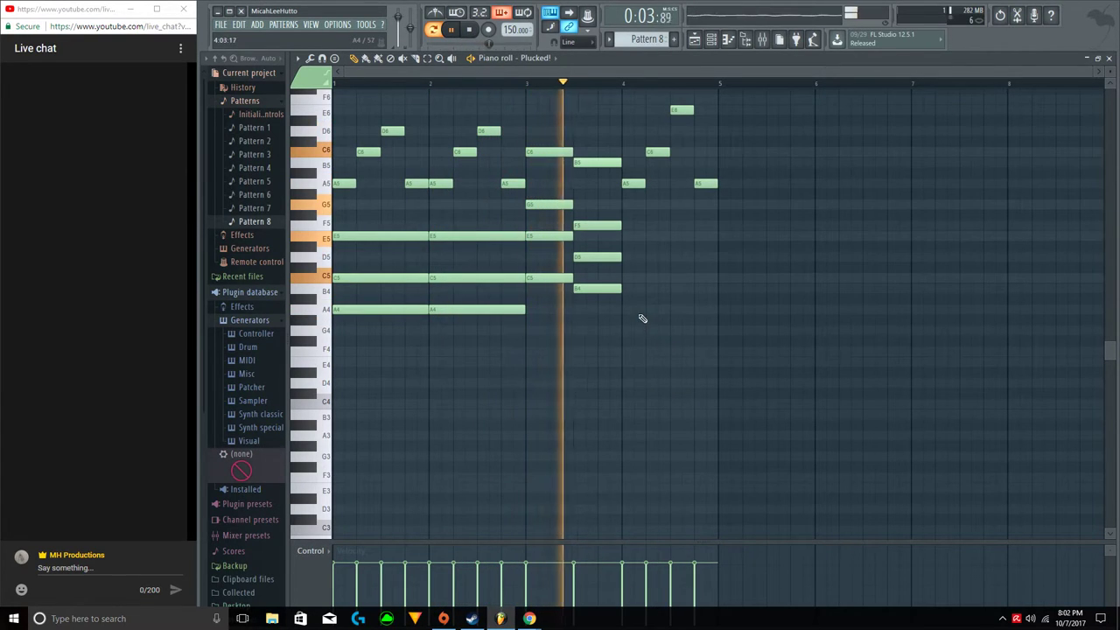
{"action": "key", "text": "space"}
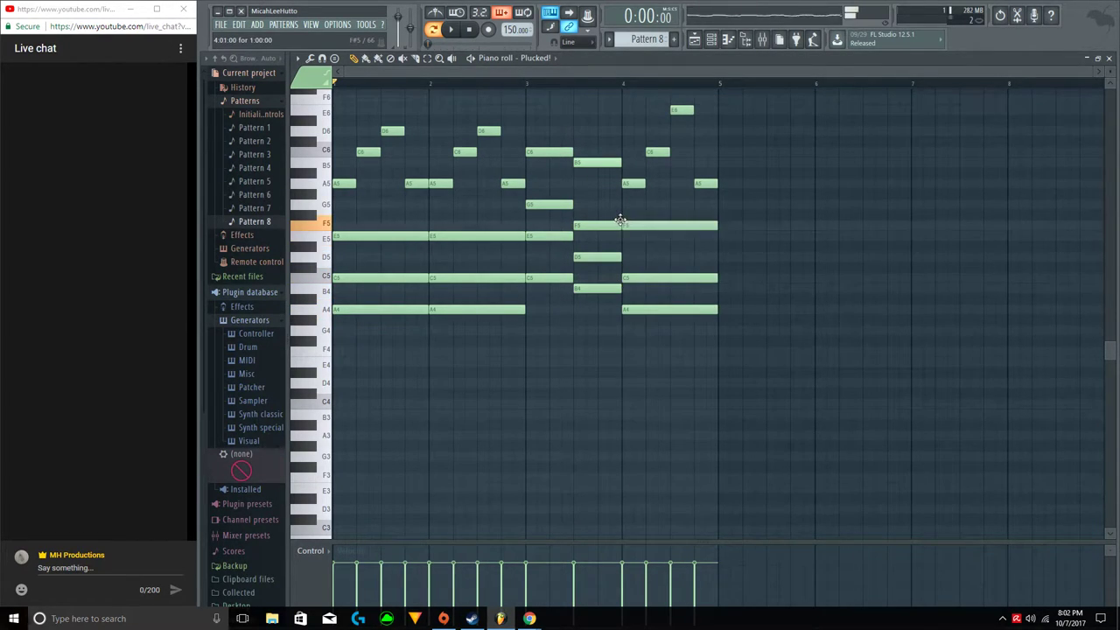
Open the Strumizer for all chord notes below the melody, adjust its time strengths and disable the End section.
{"action": "left_click_drag", "start_coordinate": [350, 364], "coordinate": [667, 206]}
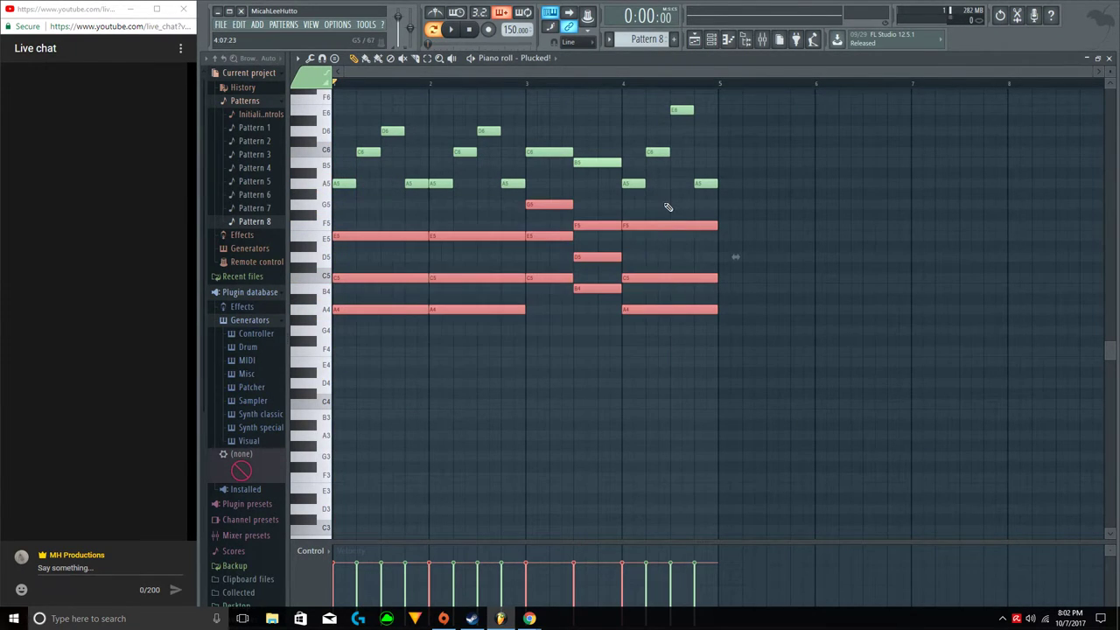
{"action": "key", "text": "alt+s"}
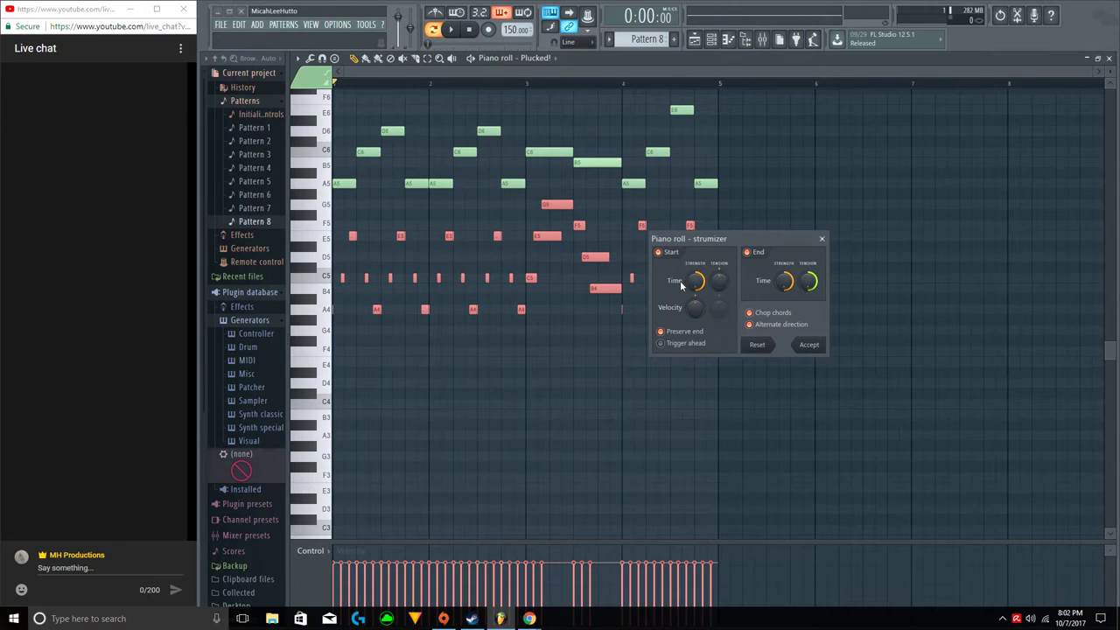
{"action": "left_click_drag", "start_coordinate": [695, 281], "coordinate": [695, 262]}
{"action": "left_click_drag", "start_coordinate": [784, 284], "coordinate": [784, 311]}
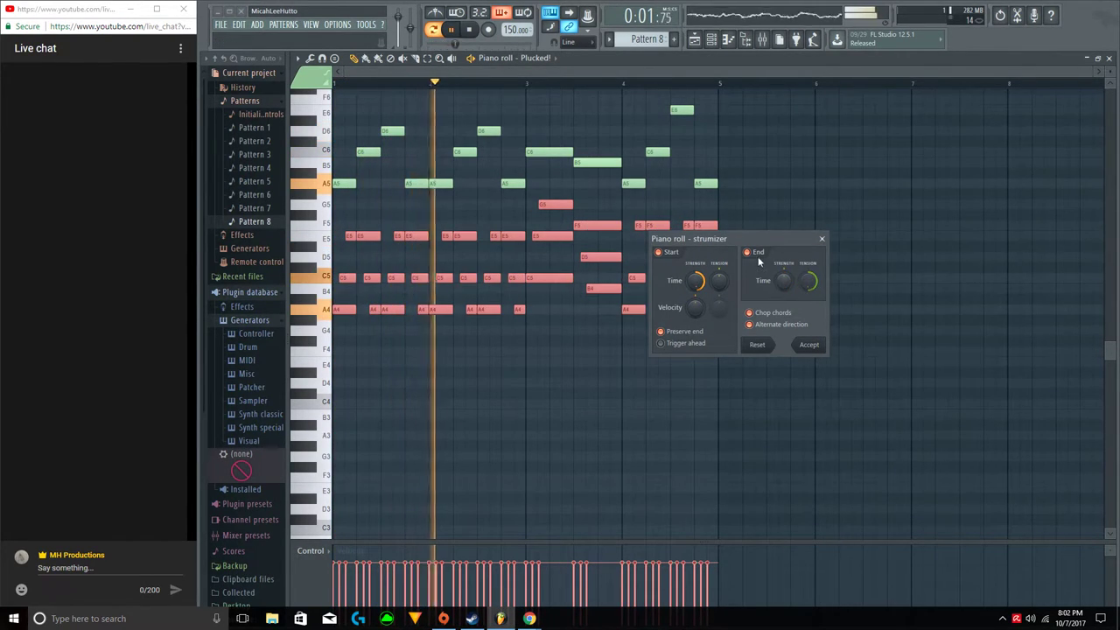
{"action": "left_click", "coordinate": [748, 252]}
{"action": "key", "text": "space"}
{"action": "key", "text": "space"}
Turn off Preserve end, Chop chords and Alternate direction in the Strumizer, and raise the start time strength.
{"action": "left_click_drag", "start_coordinate": [696, 281], "coordinate": [696, 326]}
{"action": "left_click", "coordinate": [661, 331]}
{"action": "left_click", "coordinate": [763, 314]}
{"action": "left_click", "coordinate": [766, 327]}
{"action": "left_click_drag", "start_coordinate": [698, 282], "coordinate": [698, 247]}
{"action": "key", "text": "space"}
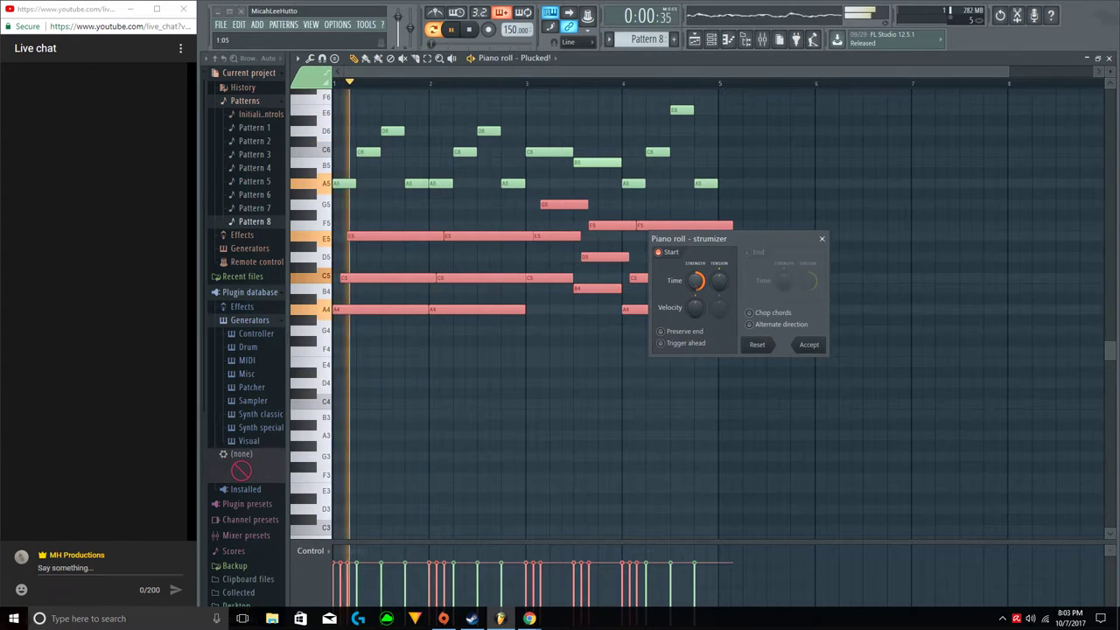
Turn Preserve end back on and reduce the start time strength for a tighter strum.
{"action": "left_click", "coordinate": [691, 336]}
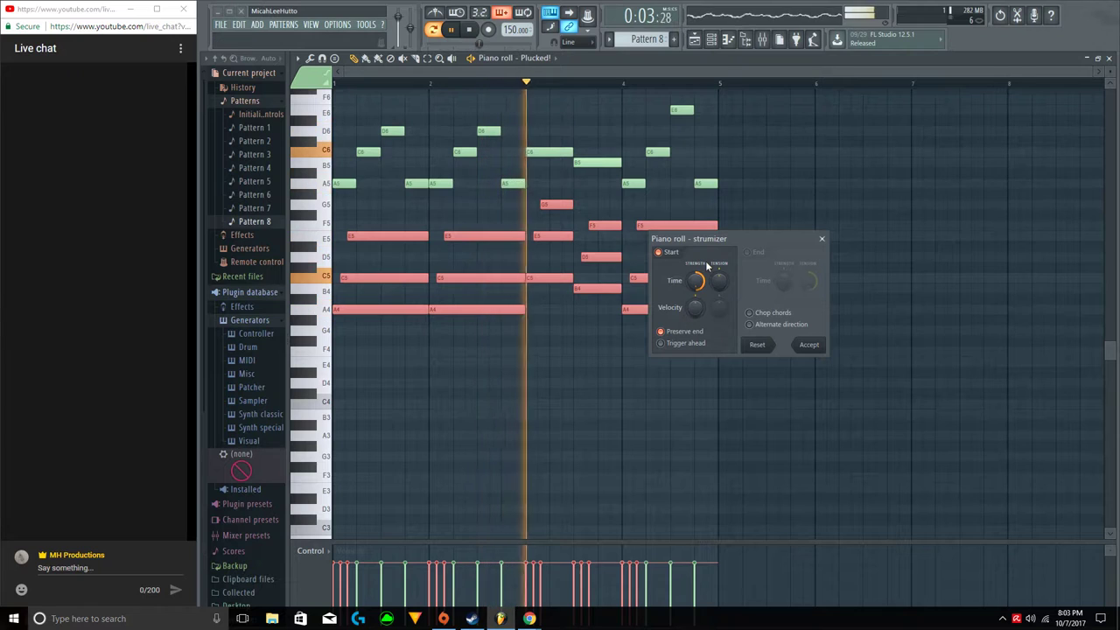
{"action": "left_click_drag", "start_coordinate": [698, 280], "coordinate": [698, 298]}
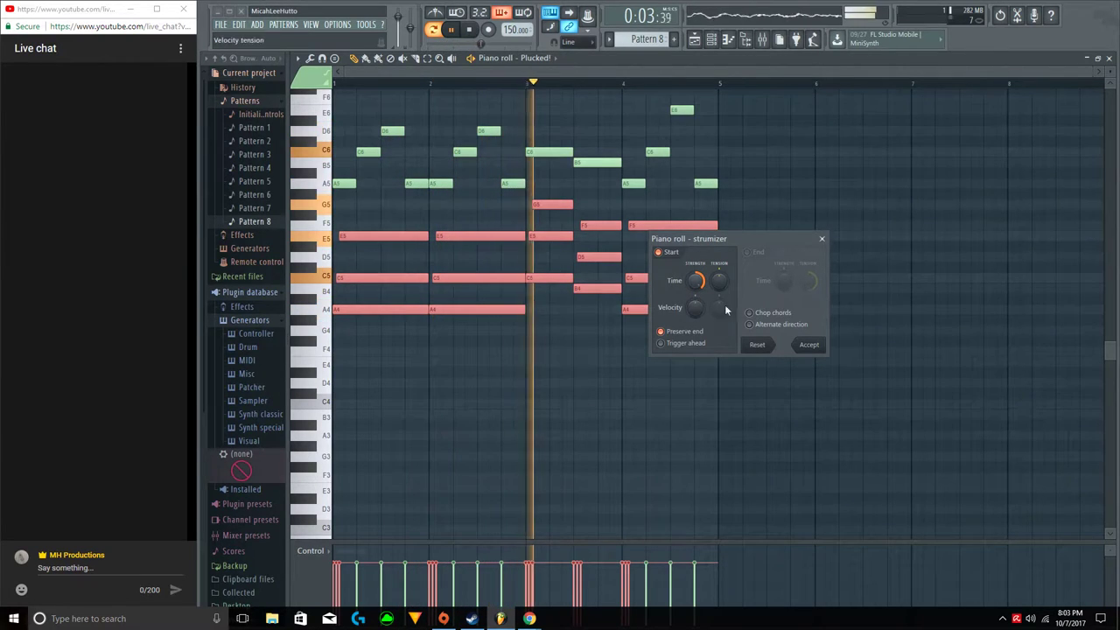
Try the chord strum with Trigger ahead on and with Preserve end toggled.
{"action": "left_click", "coordinate": [687, 343]}
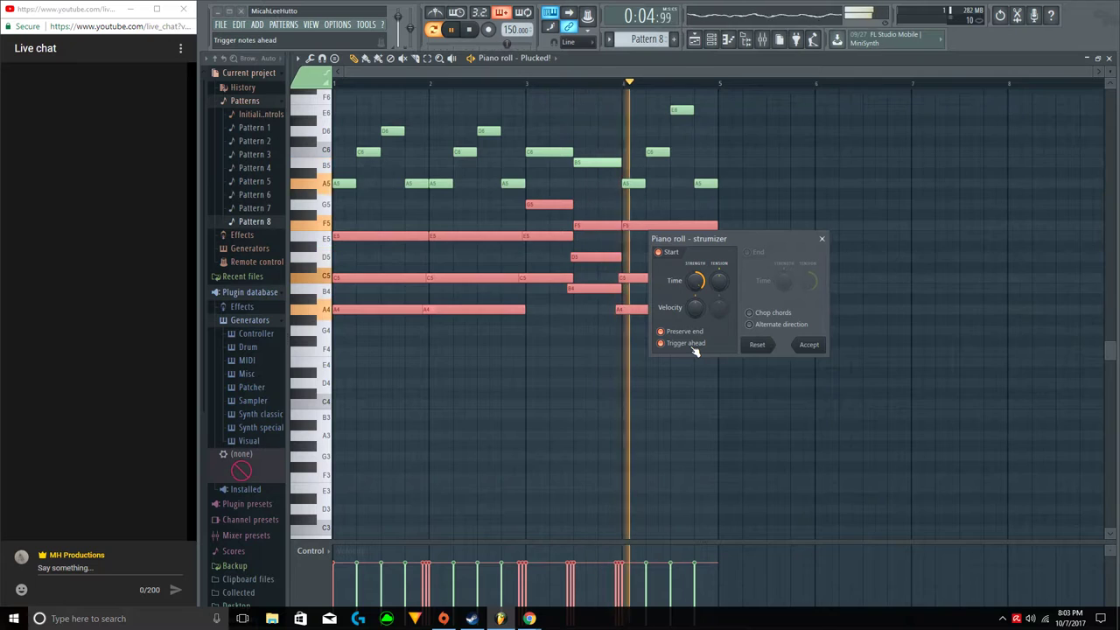
{"action": "left_click", "coordinate": [683, 331]}
{"action": "left_click", "coordinate": [686, 333]}
Try a start velocity strength of about -77% and a higher start time tension on the strum, resetting both.
{"action": "left_click_drag", "start_coordinate": [696, 307], "coordinate": [696, 361]}
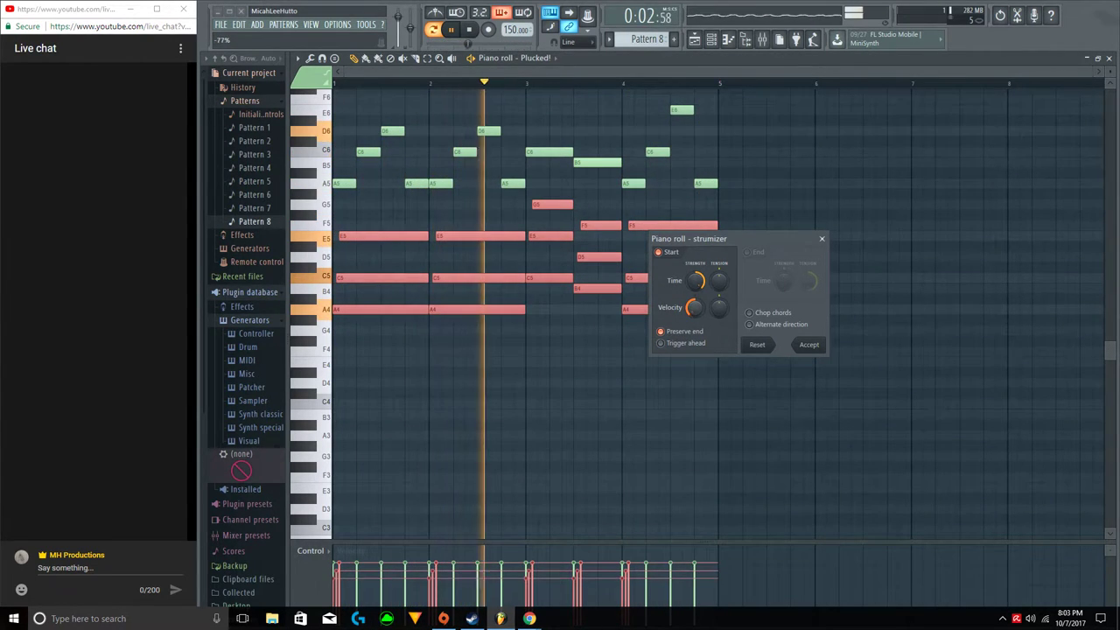
{"action": "right_click", "coordinate": [698, 308]}
{"action": "left_click_drag", "start_coordinate": [720, 281], "coordinate": [718, 253]}
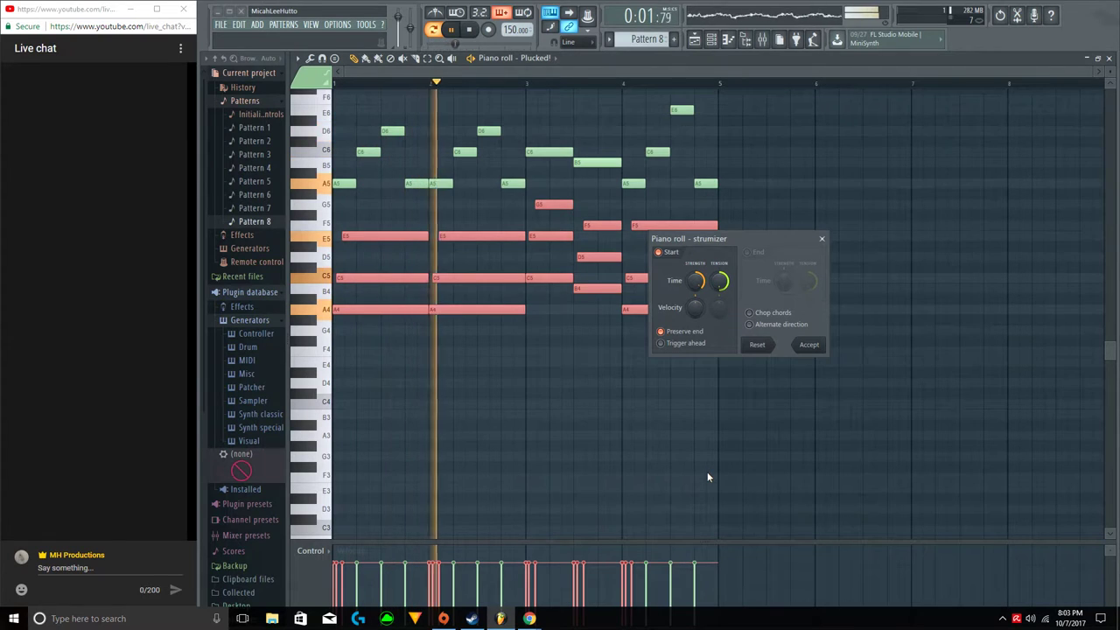
{"action": "right_click", "coordinate": [718, 285]}
Turn on Chop chords for the strummed chord notes.
{"action": "left_click", "coordinate": [767, 316]}
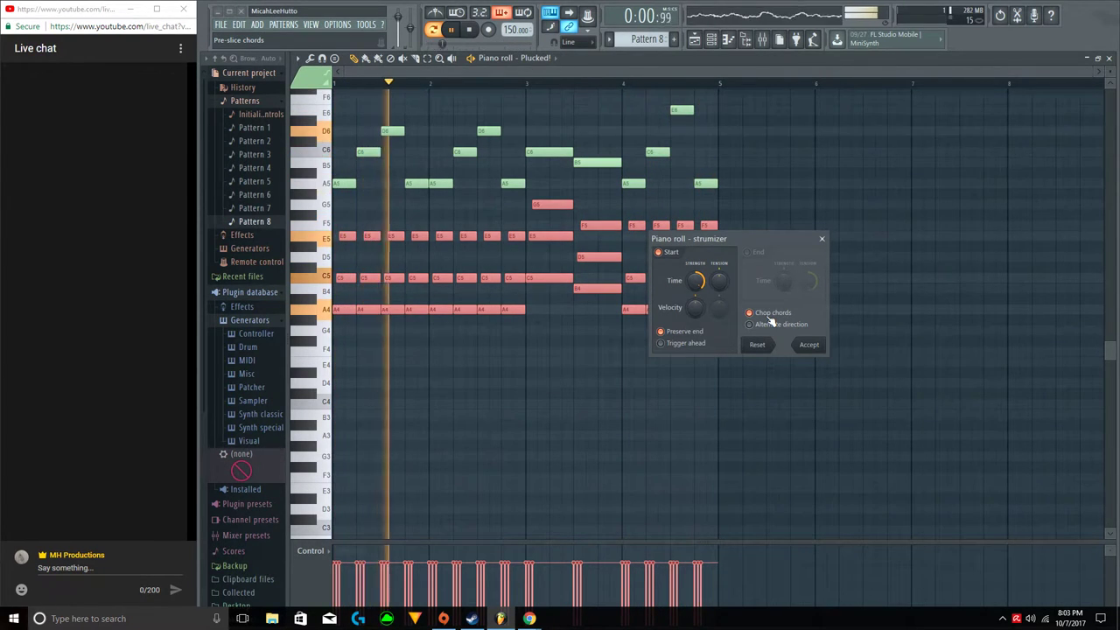
Accept the chord strum without chopping in Pattern 8 and paste a copy of its notes into Pattern 9.
{"action": "left_click", "coordinate": [807, 344]}
{"action": "left_click", "coordinate": [820, 360]}
{"action": "right_click", "coordinate": [821, 359]}
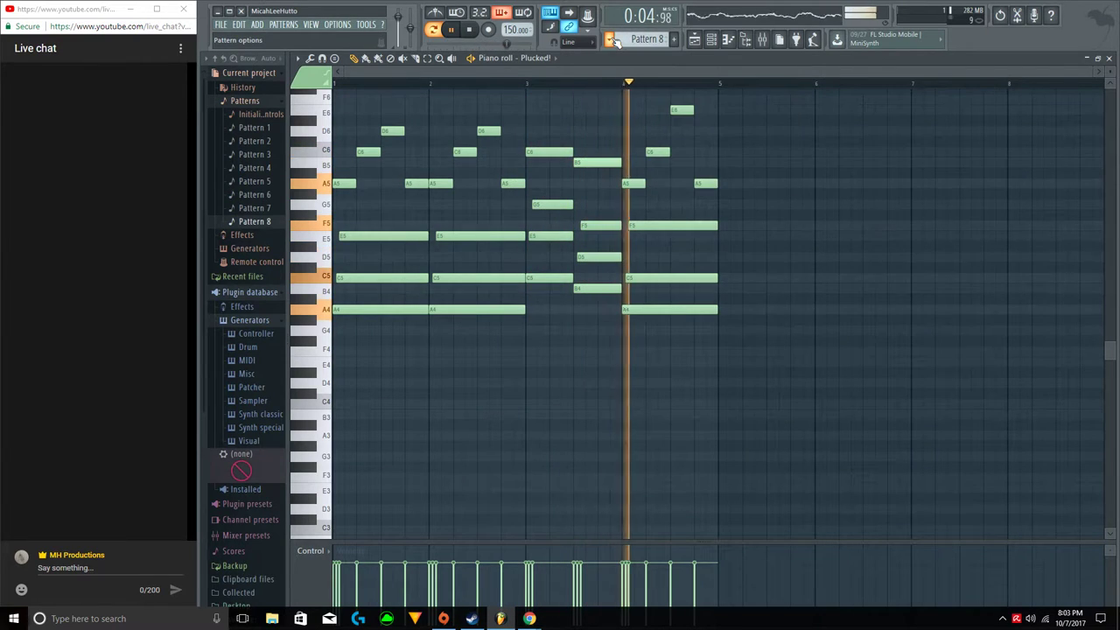
{"action": "scroll", "coordinate": [659, 39], "scroll_direction": "down", "scroll_amount": 1}
{"action": "key", "text": "ctrl+v"}
{"action": "left_click", "coordinate": [573, 102]}
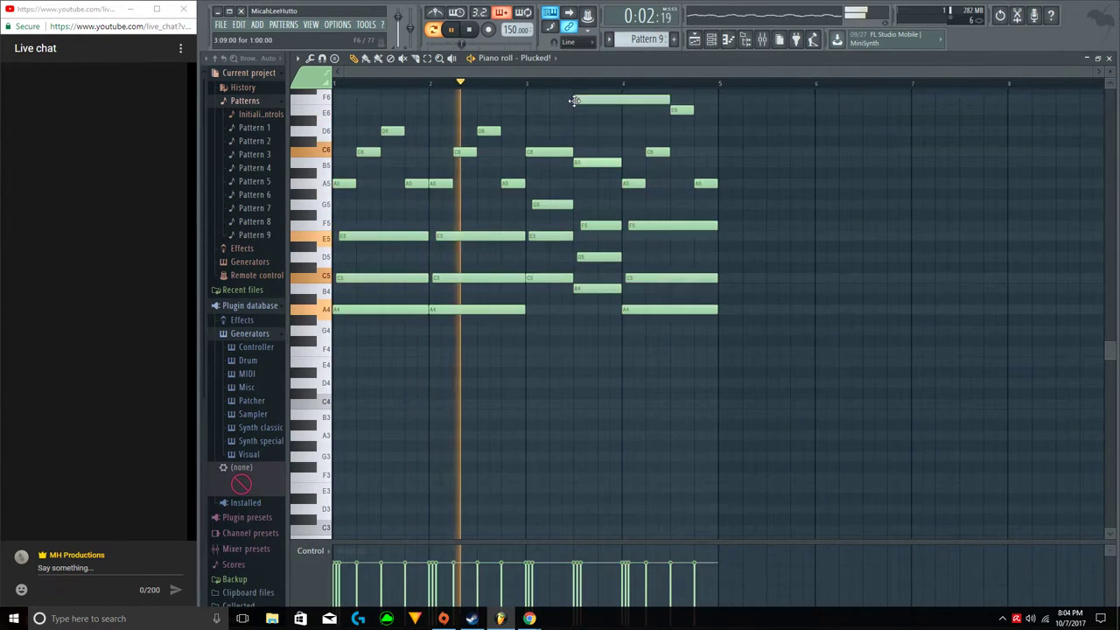
Strum Pattern 9's chord notes with Chop chords on, try Alternate direction, and accept with it off.
{"action": "left_click_drag", "start_coordinate": [376, 354], "coordinate": [705, 212]}
{"action": "key", "text": "alt+s"}
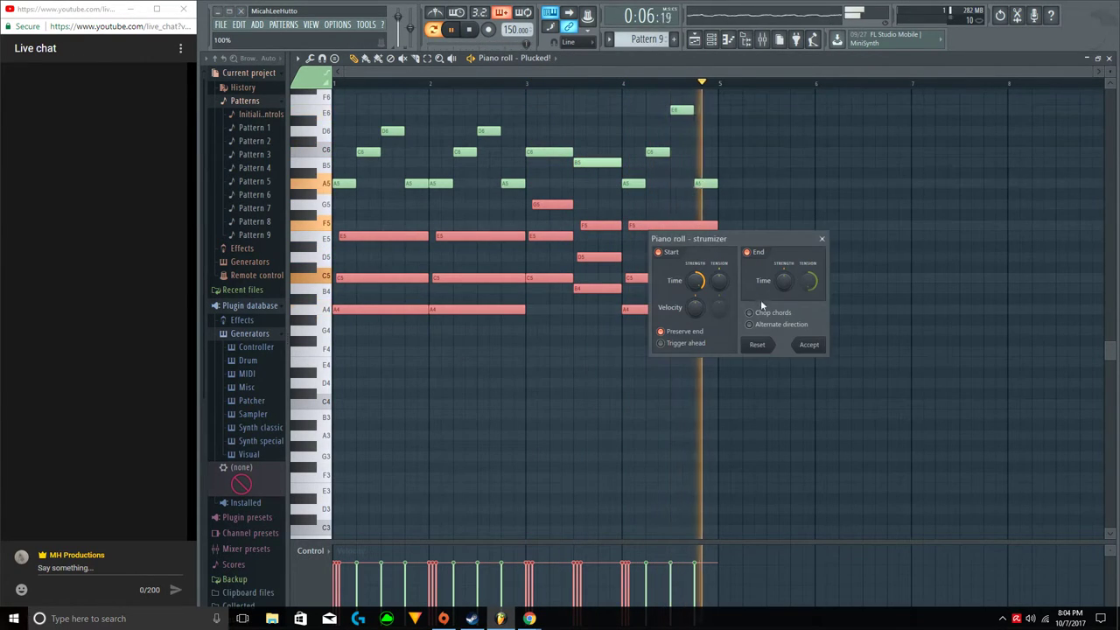
{"action": "left_click", "coordinate": [768, 314]}
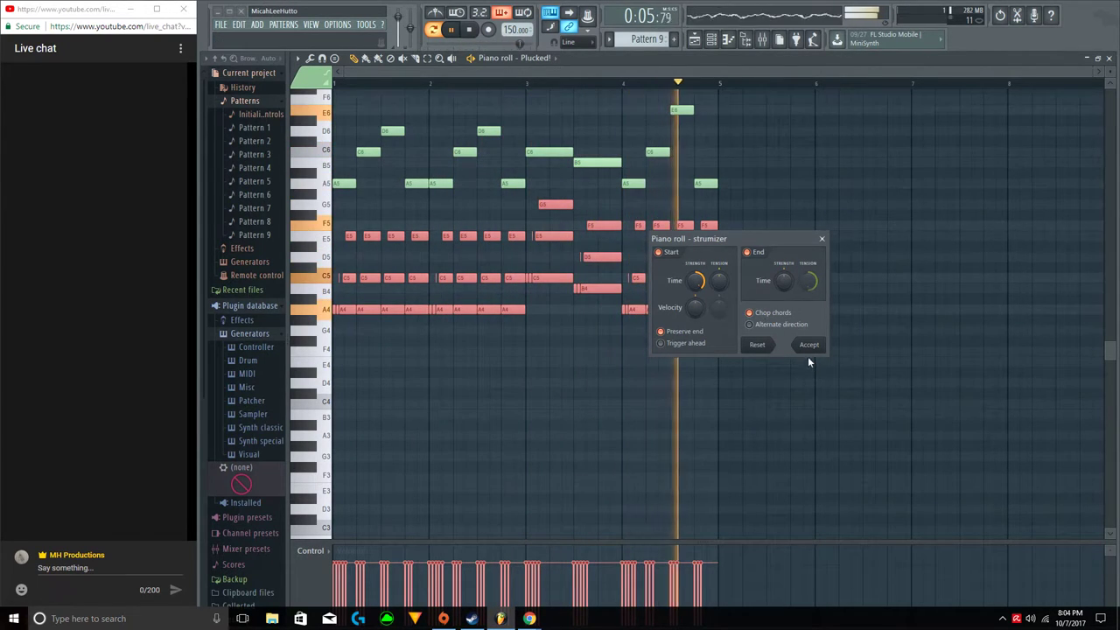
{"action": "left_click", "coordinate": [797, 329]}
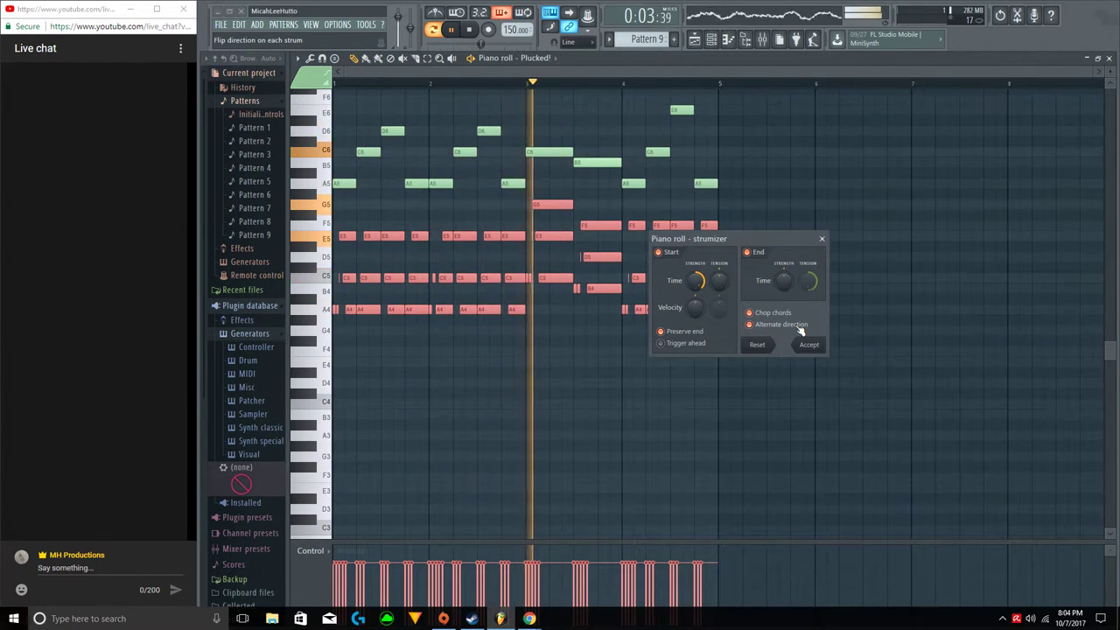
{"action": "left_click", "coordinate": [797, 328]}
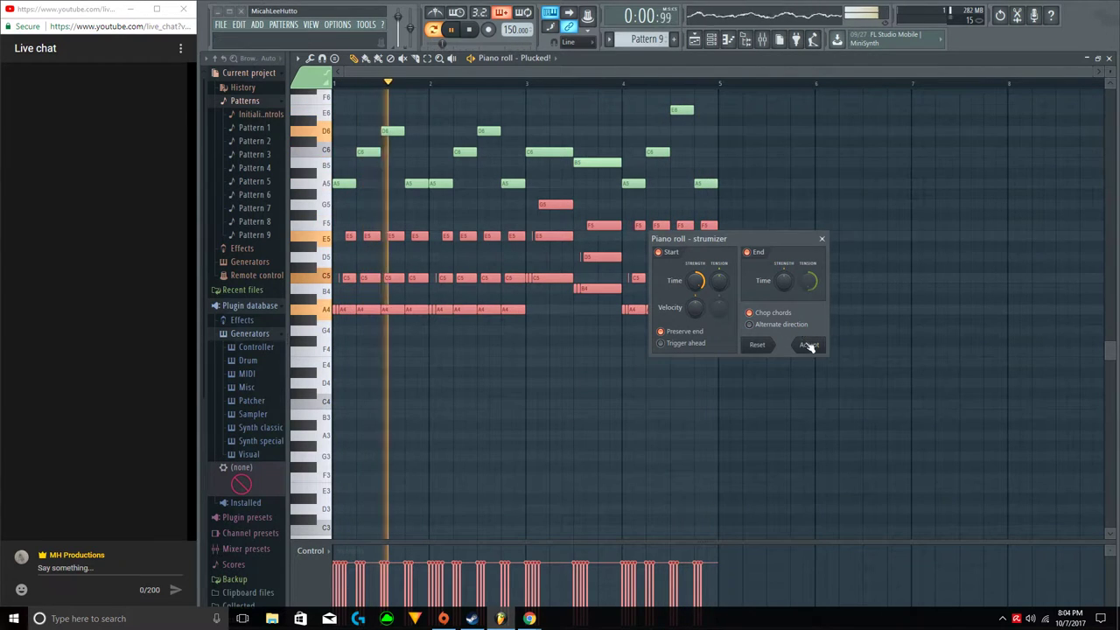
{"action": "left_click", "coordinate": [809, 344]}
{"action": "left_click", "coordinate": [721, 352]}
{"action": "right_click", "coordinate": [721, 354]}
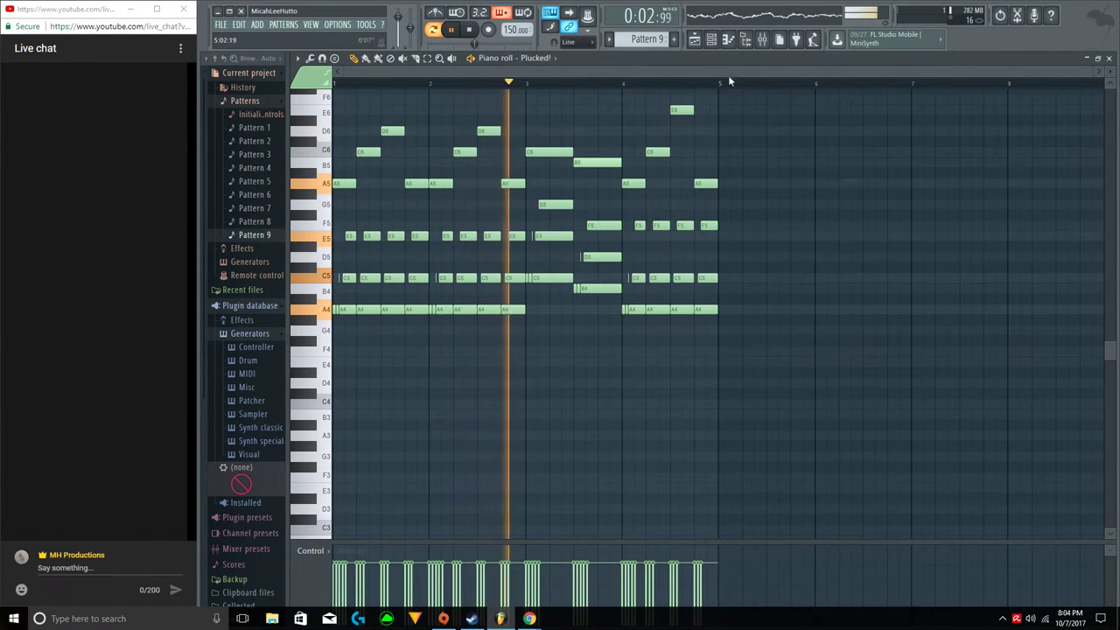
{"action": "left_click", "coordinate": [861, 236]}
{"action": "right_click", "coordinate": [880, 240]}
{"action": "left_click", "coordinate": [1108, 59]}
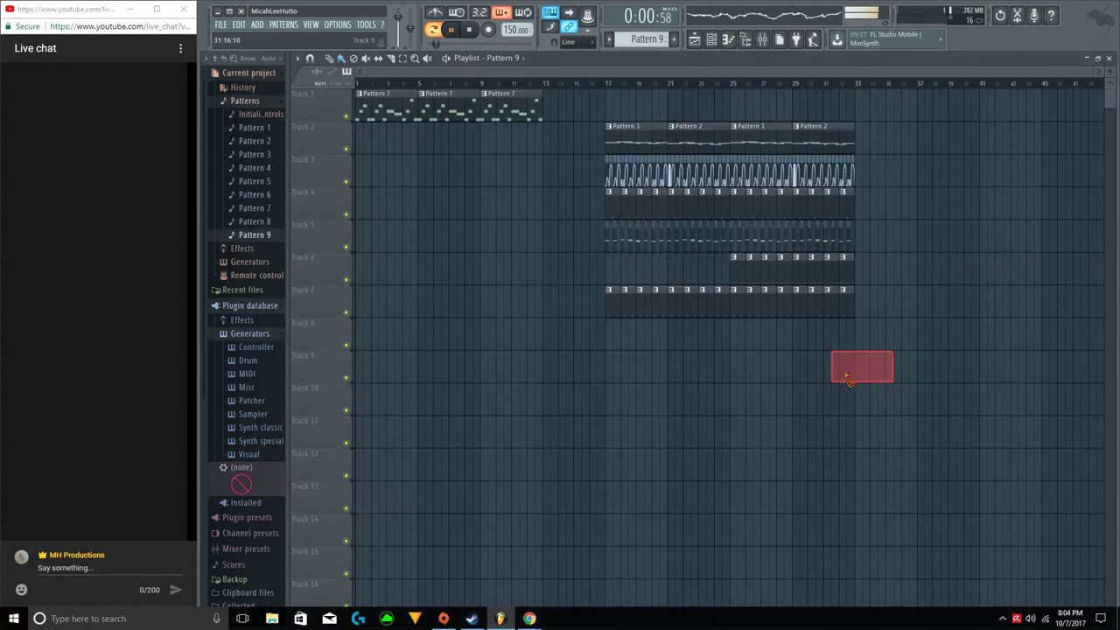
Move the existing arrangement's clips four bars along the timeline so they start at bar 21.
{"action": "left_click_drag", "start_coordinate": [603, 380], "coordinate": [1023, 113]}
{"action": "left_click_drag", "start_coordinate": [635, 140], "coordinate": [698, 139]}
{"action": "left_click_drag", "start_coordinate": [588, 122], "coordinate": [544, 160]}
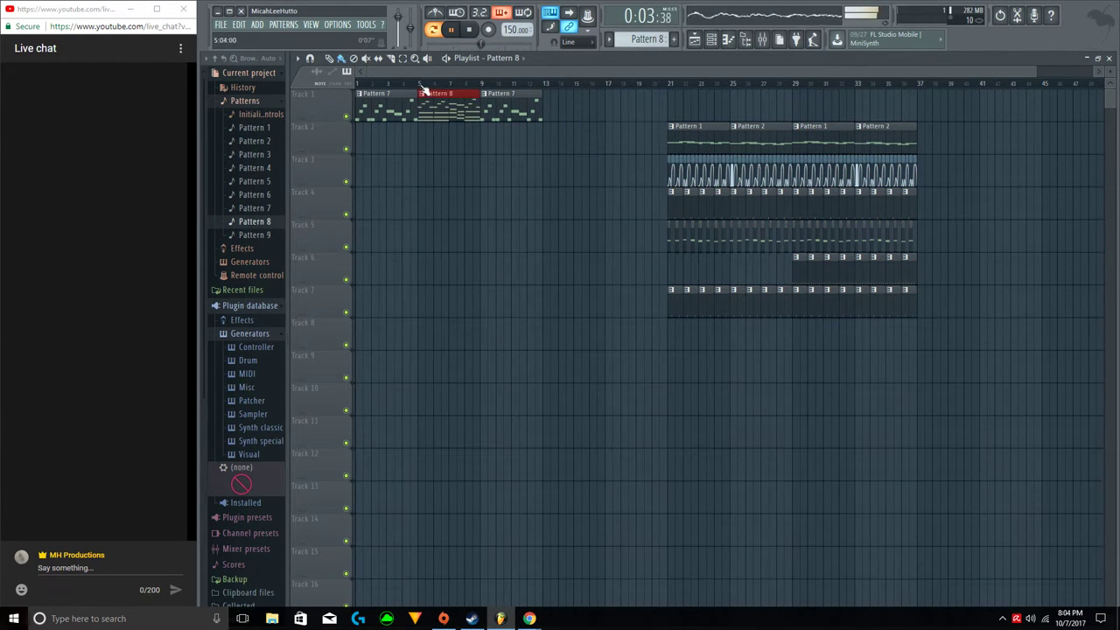
Replace the remaining extra Pattern 7 clip on track 1 at bar 9 with Pattern 8.
{"action": "left_click", "coordinate": [417, 177]}
{"action": "right_click", "coordinate": [419, 177]}
{"action": "right_click", "coordinate": [509, 106]}
{"action": "left_click", "coordinate": [486, 114]}
Switch to the empty Pattern 10, add a second 3x Osc channel, and play the playlist.
{"action": "left_click", "coordinate": [711, 40]}
{"action": "scroll", "coordinate": [658, 39], "scroll_direction": "up", "scroll_amount": 1}
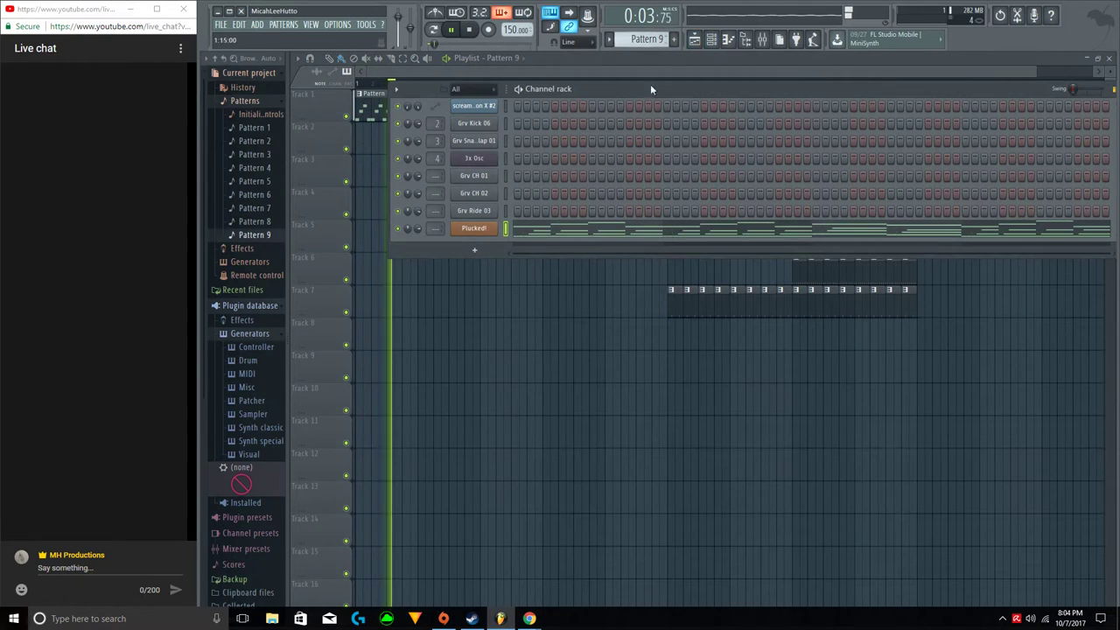
{"action": "scroll", "coordinate": [658, 39], "scroll_direction": "down", "scroll_amount": 1}
{"action": "left_click", "coordinate": [473, 253]}
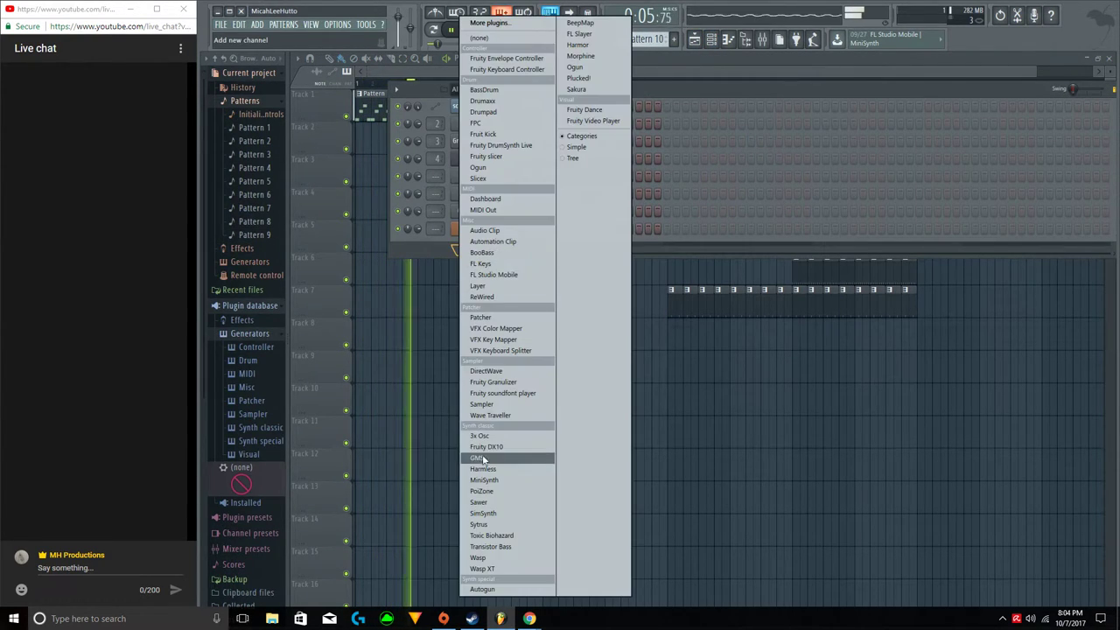
{"action": "left_click", "coordinate": [480, 436]}
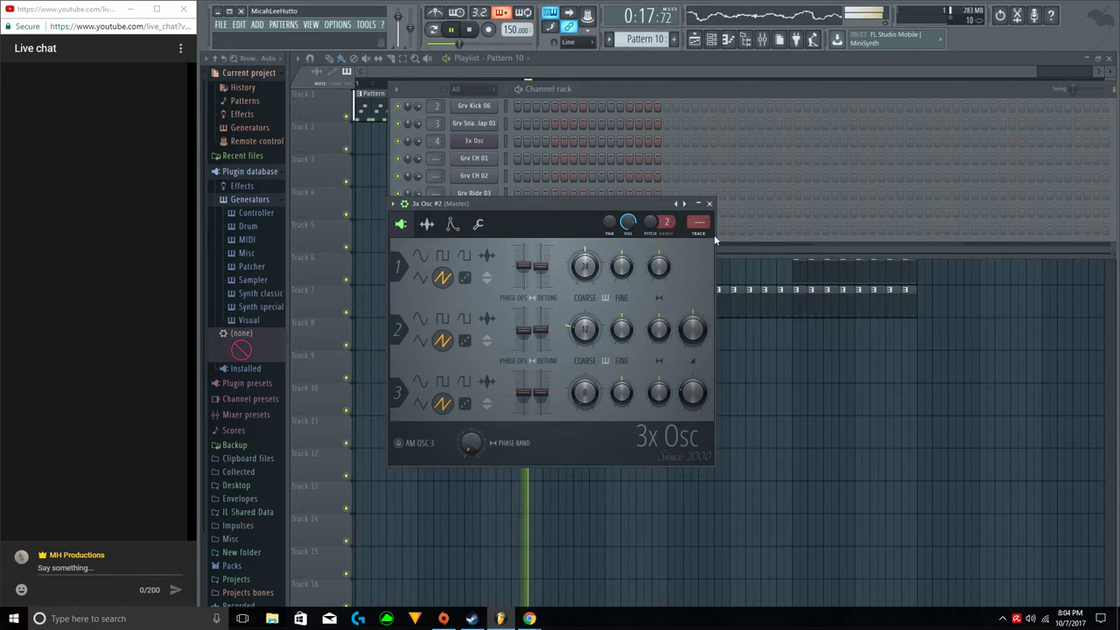
{"action": "left_click", "coordinate": [708, 204]}
{"action": "key", "text": "F6"}
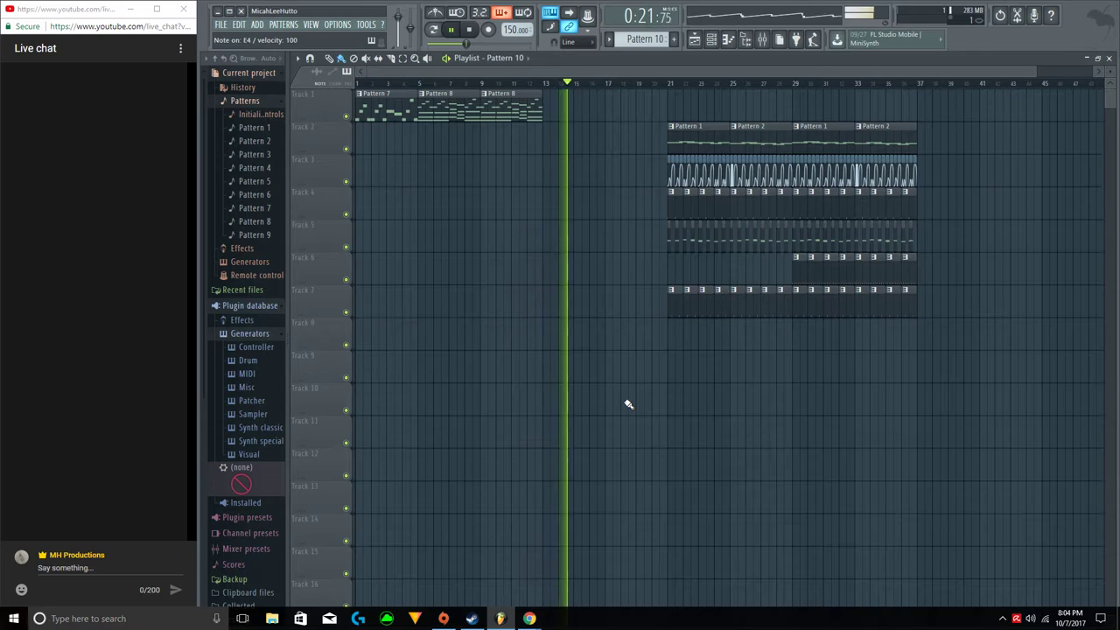
{"action": "key", "text": "space"}
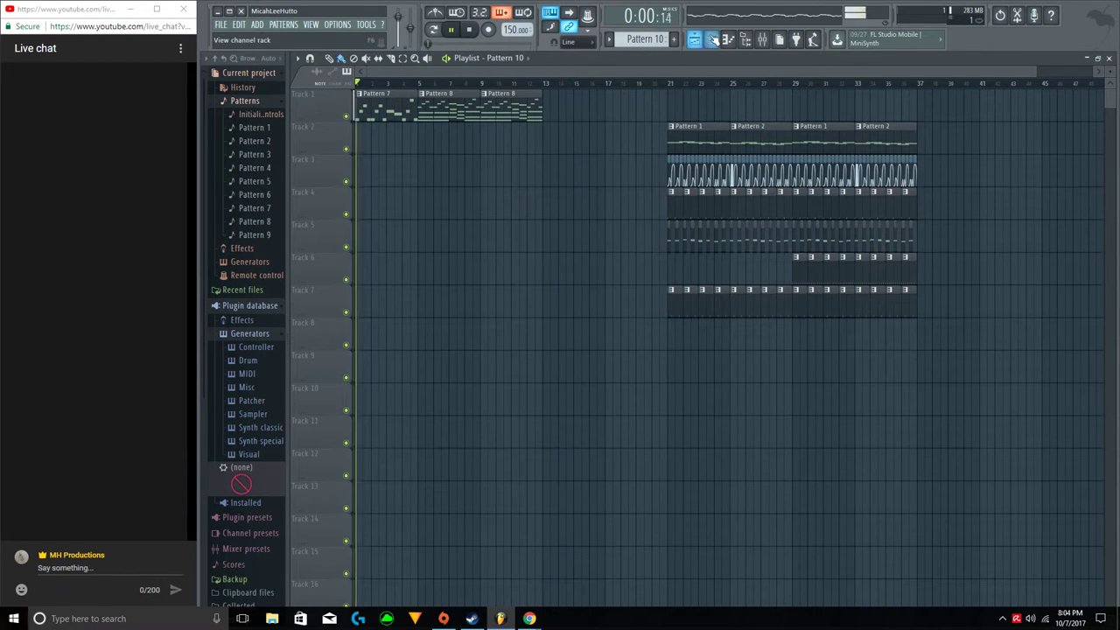
Draw sustained 3x Osc #2 chords in Pattern 10 over copied Pattern 8 notes: A4-C5-E5 twice, C5-E5-G5, B4-D5-F5, A4-C5-F5.
{"action": "left_click", "coordinate": [712, 39]}
{"action": "scroll", "coordinate": [647, 39], "scroll_direction": "down", "scroll_amount": 1}
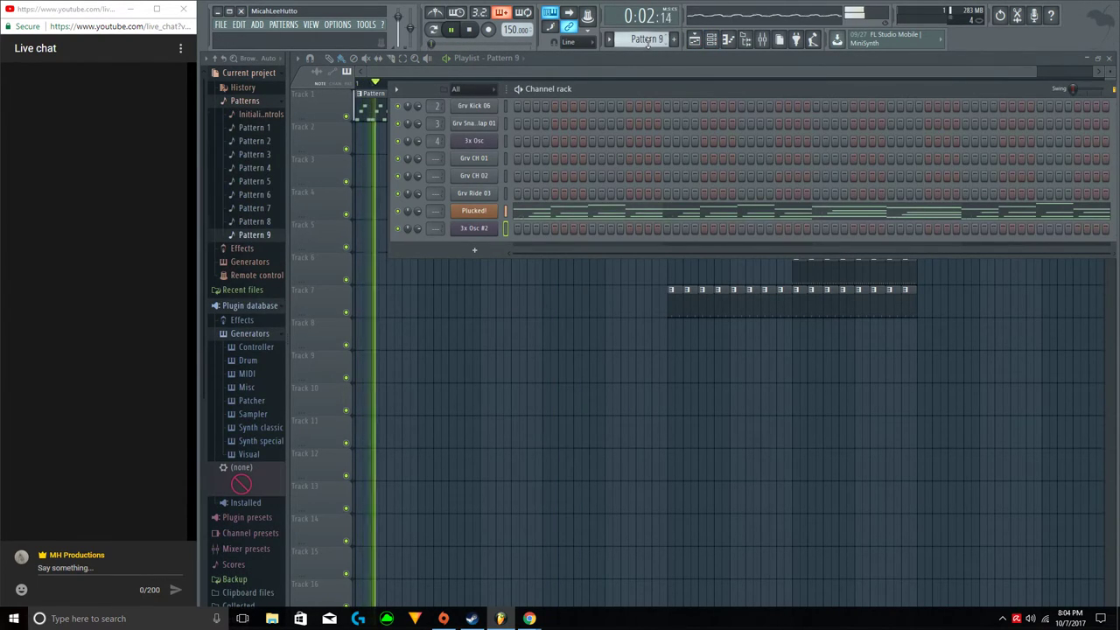
{"action": "scroll", "coordinate": [646, 39], "scroll_direction": "down", "scroll_amount": 1}
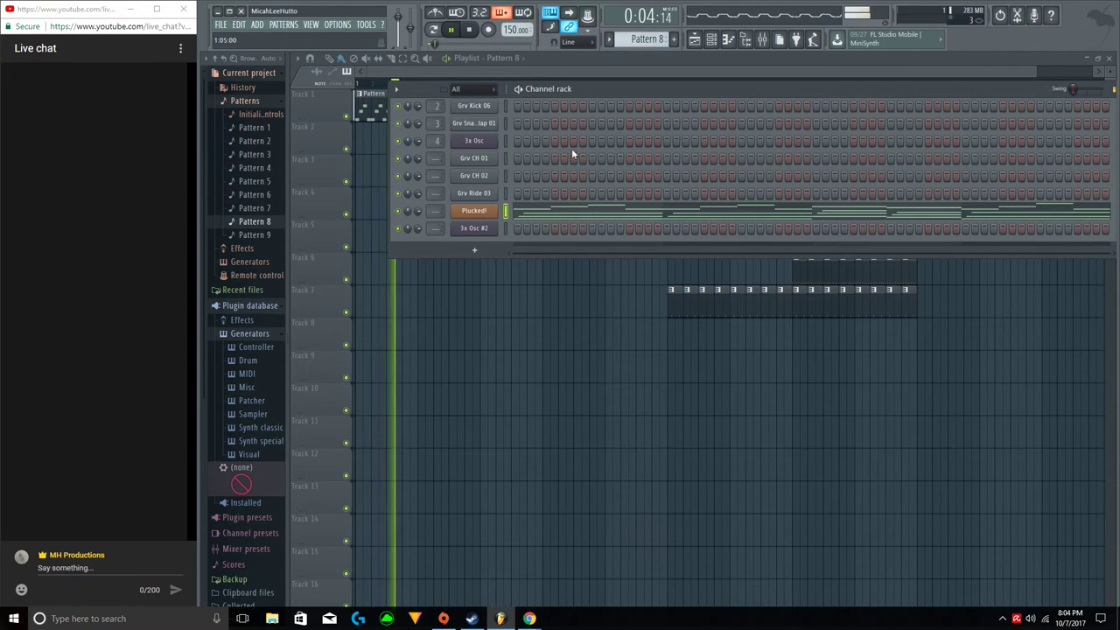
{"action": "scroll", "coordinate": [634, 37], "scroll_direction": "up", "scroll_amount": 2}
{"action": "right_click", "coordinate": [492, 229]}
{"action": "left_click", "coordinate": [519, 229]}
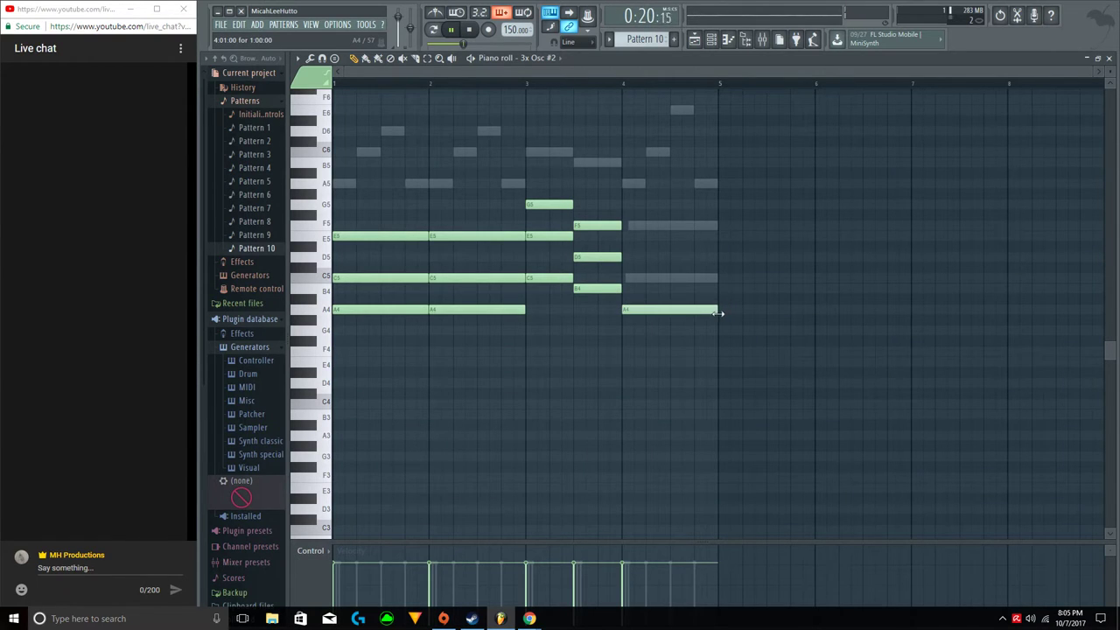
{"action": "double_click", "coordinate": [626, 278]}
{"action": "left_click", "coordinate": [633, 374]}
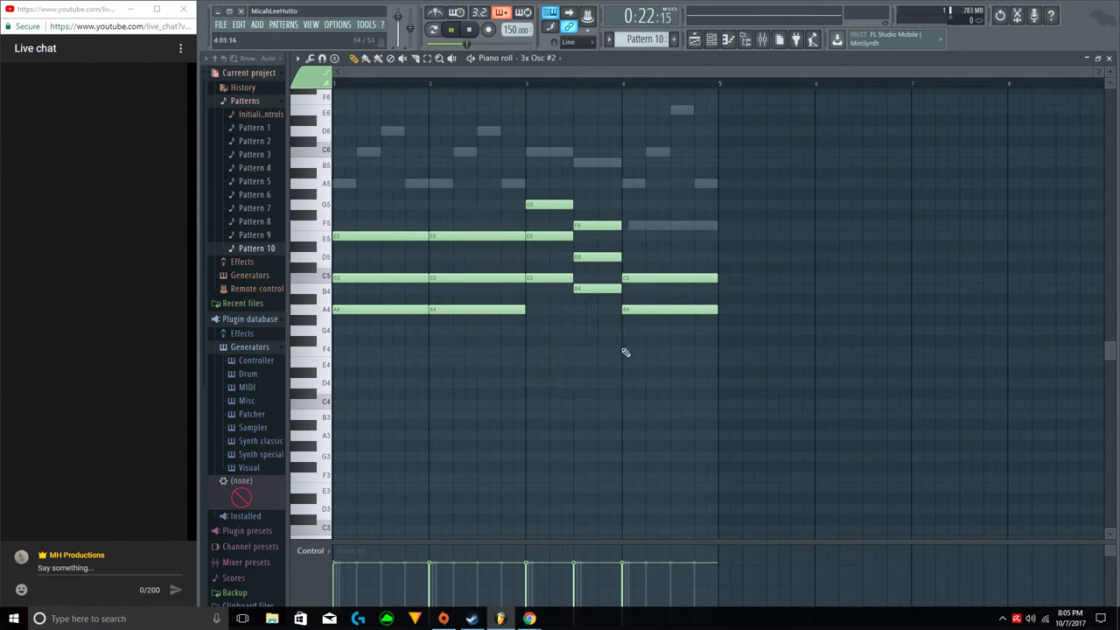
{"action": "left_click", "coordinate": [1107, 58]}
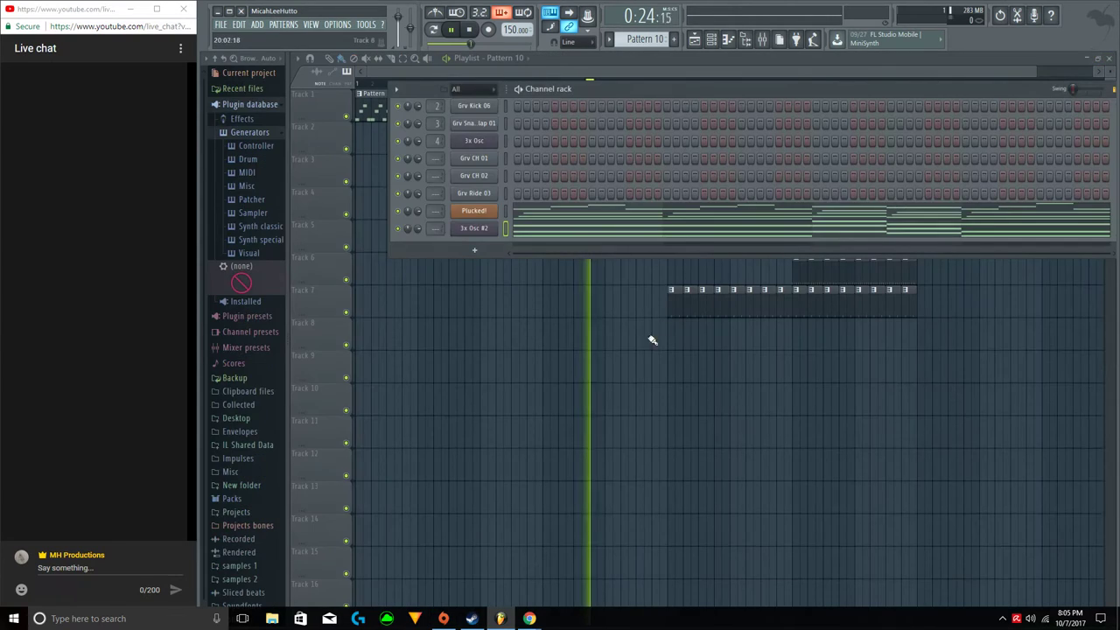
Place Pattern 10 on track 2 at bar 9 and cut the copied Plucked! notes out of that pattern.
{"action": "key", "text": "F6"}
{"action": "key", "text": "space"}
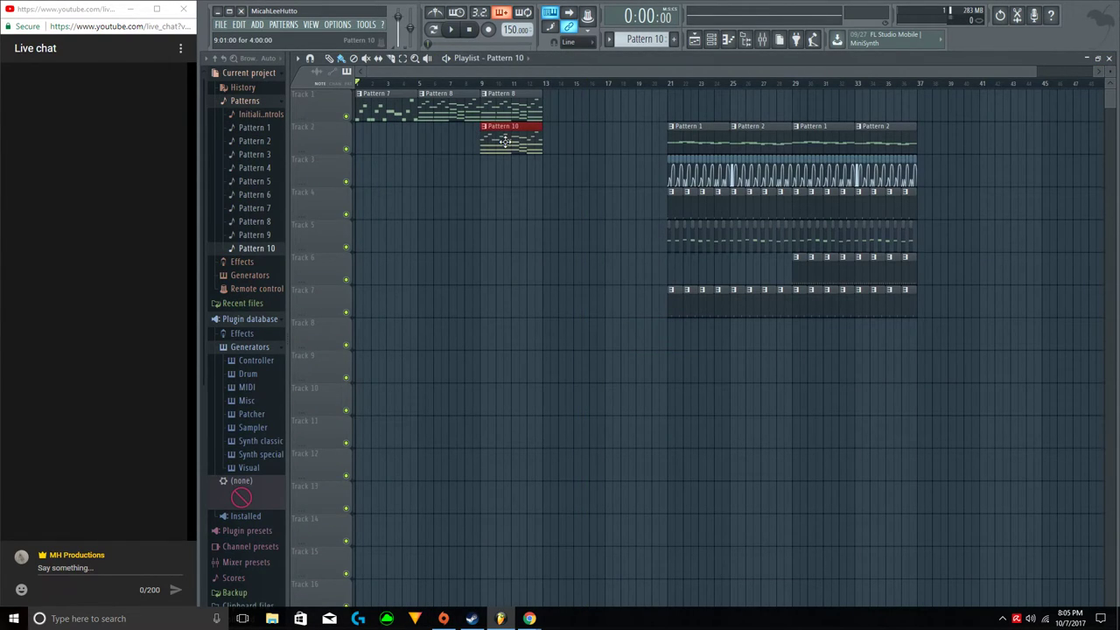
{"action": "left_click", "coordinate": [711, 41]}
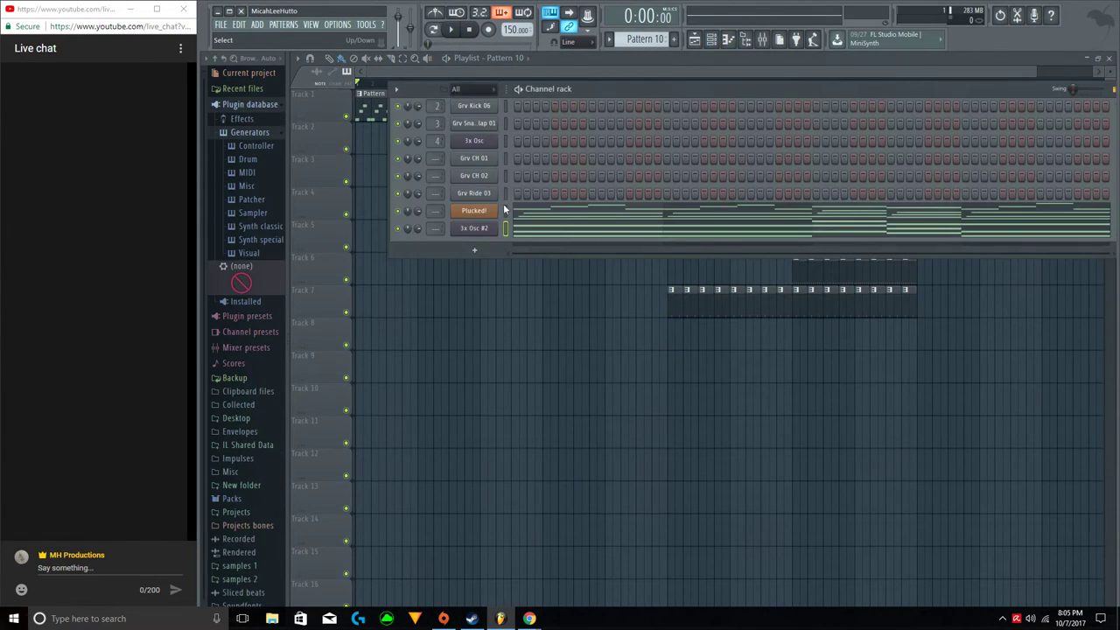
{"action": "key", "text": "ctrl+x"}
{"action": "left_click", "coordinate": [457, 301]}
{"action": "right_click", "coordinate": [459, 301]}
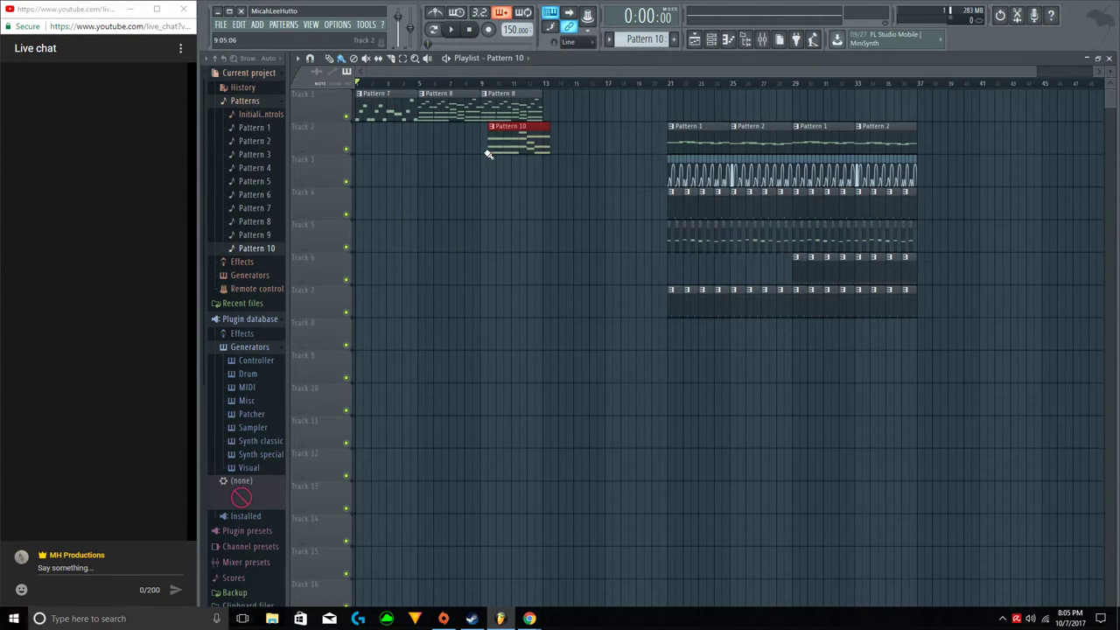
Play the song, lower the 3x Osc #2 channel volume to about 56%, and look through its envelope settings.
{"action": "left_click", "coordinate": [718, 41]}
{"action": "key", "text": "space"}
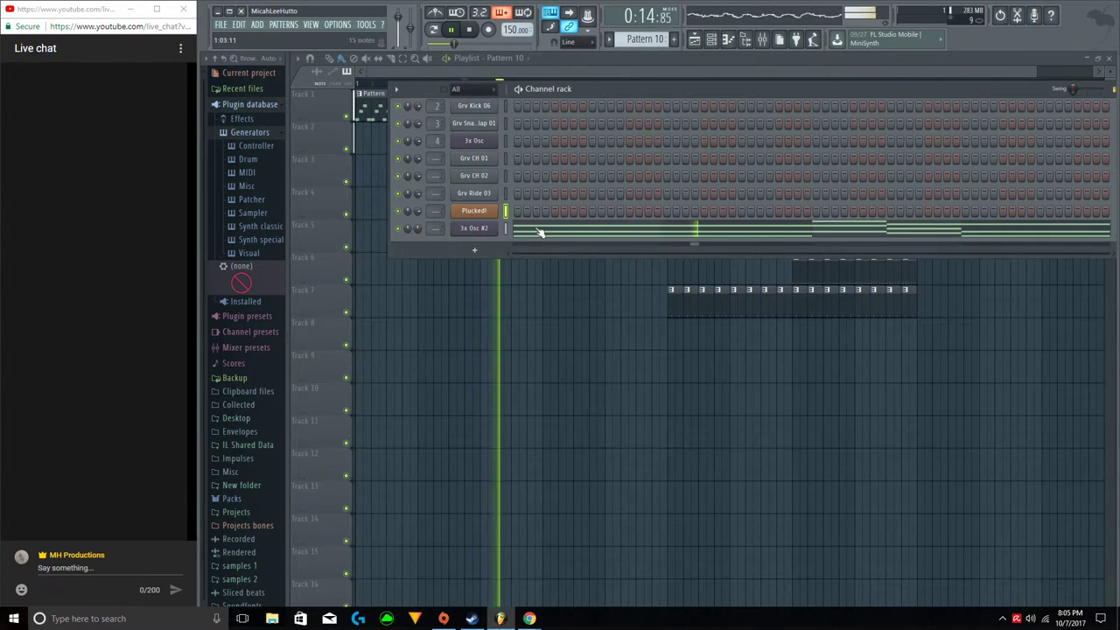
{"action": "left_click", "coordinate": [477, 228]}
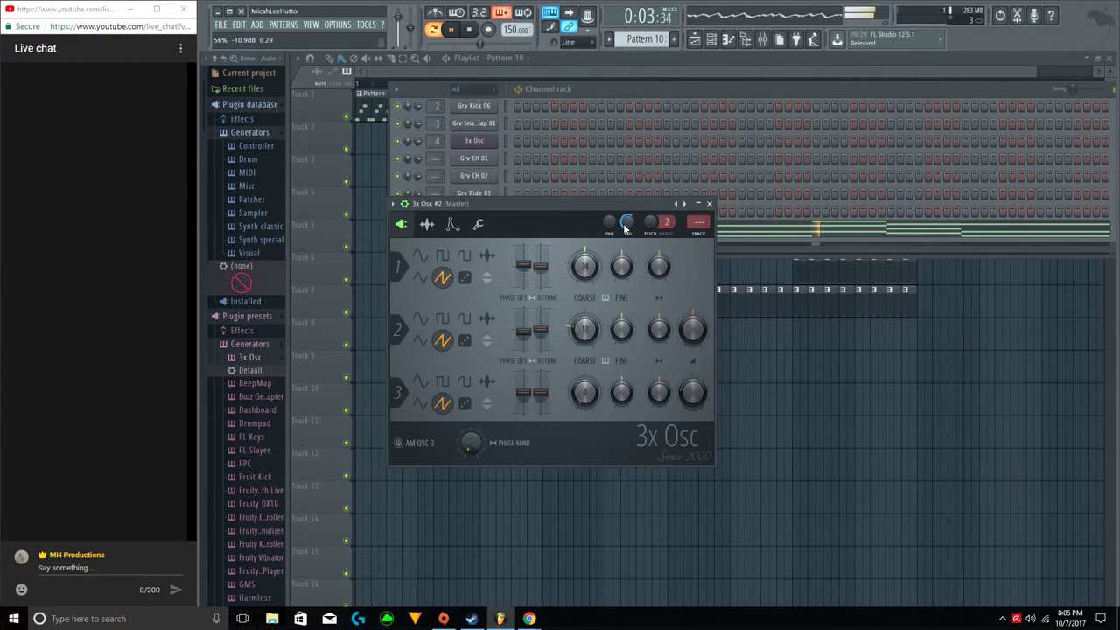
{"action": "left_click", "coordinate": [451, 225]}
{"action": "left_click", "coordinate": [428, 227]}
{"action": "left_click", "coordinate": [401, 223]}
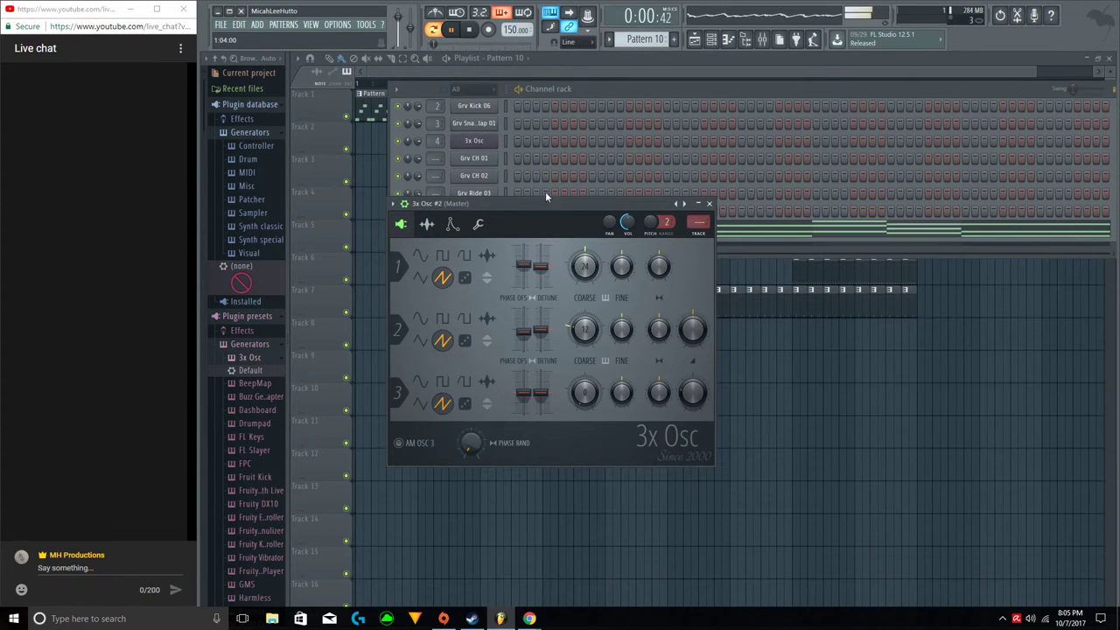
Select the channels from Grv CH 01 to 3x Osc #2 and route them to consecutive mixer tracks starting at insert 5.
{"action": "left_click", "coordinate": [568, 91]}
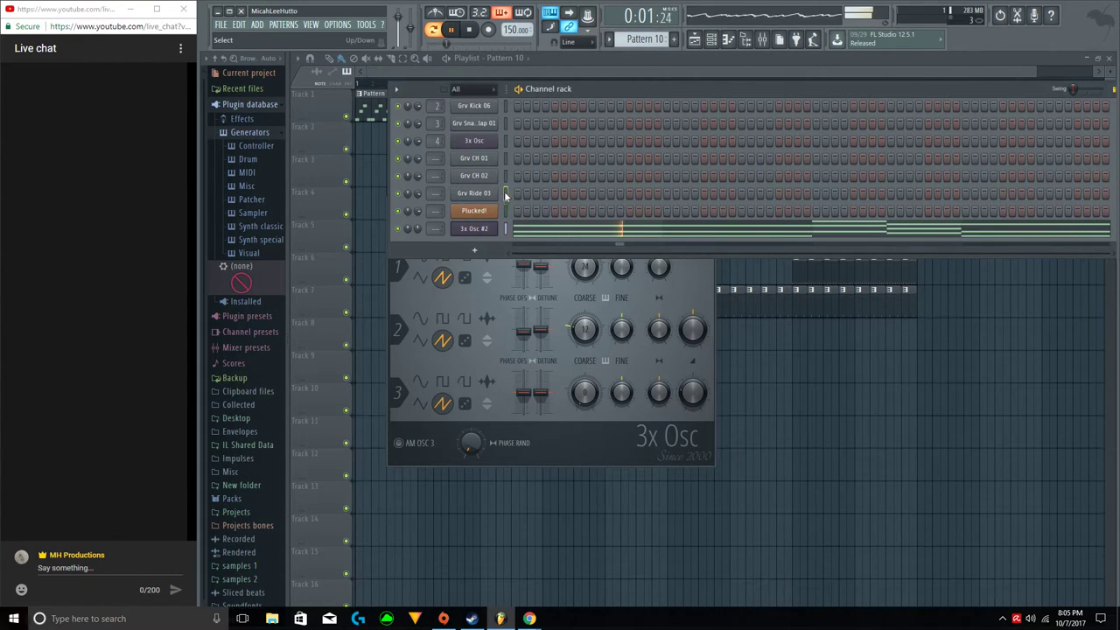
{"action": "left_click", "coordinate": [762, 42]}
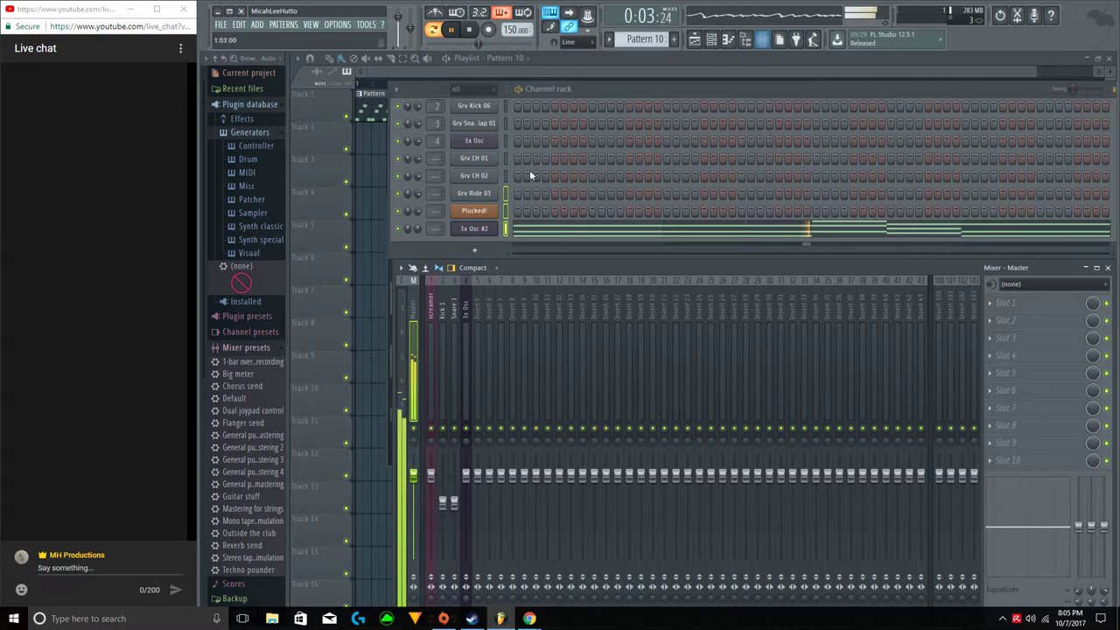
{"action": "left_click_drag", "start_coordinate": [503, 176], "coordinate": [505, 160]}
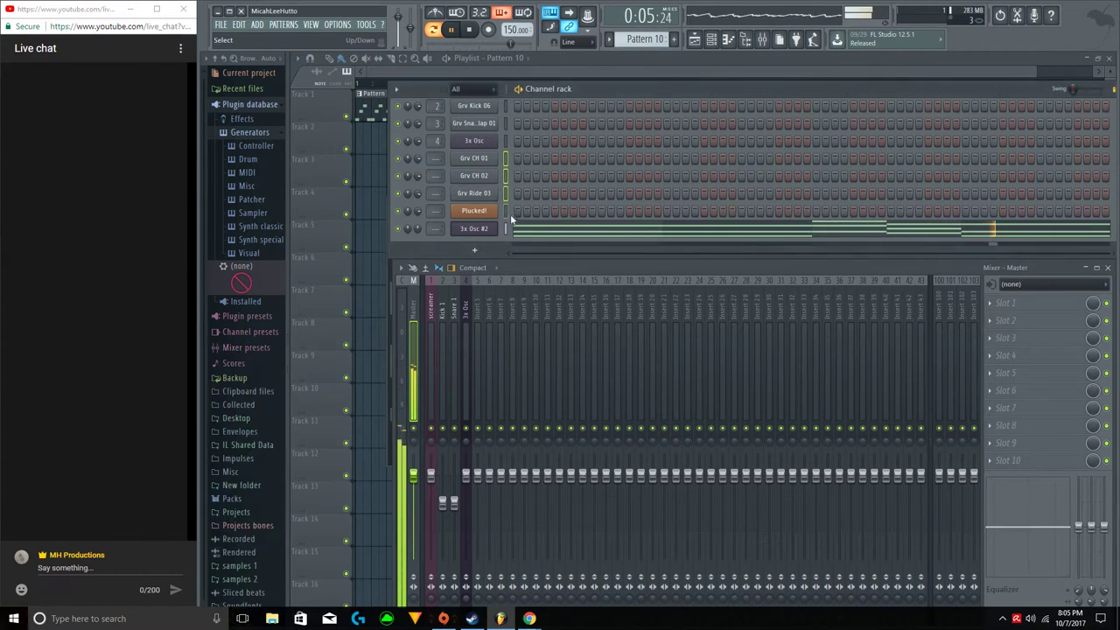
{"action": "right_click", "coordinate": [476, 309]}
{"action": "mouse_move", "coordinate": [543, 368]}
{"action": "left_click", "coordinate": [691, 382]}
Add Fruity Stereo Enhancer to the 3x Osc #2 mixer track with about 33% separation and a phase offset of about 3.8 ms right.
{"action": "left_click", "coordinate": [525, 318]}
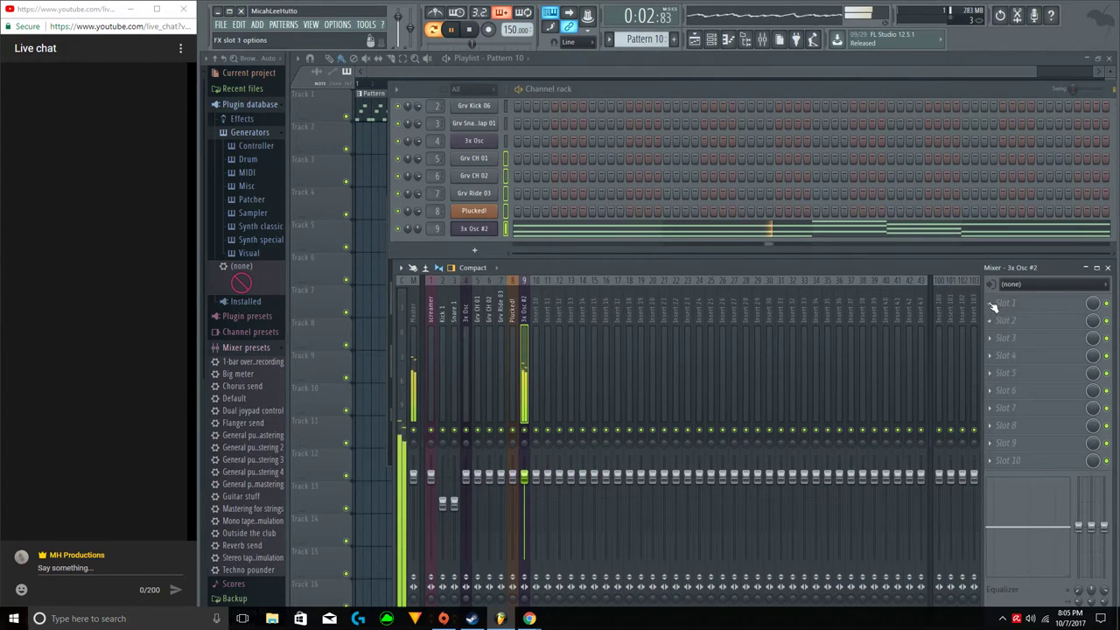
{"action": "left_click", "coordinate": [994, 306]}
{"action": "mouse_move", "coordinate": [1002, 318]}
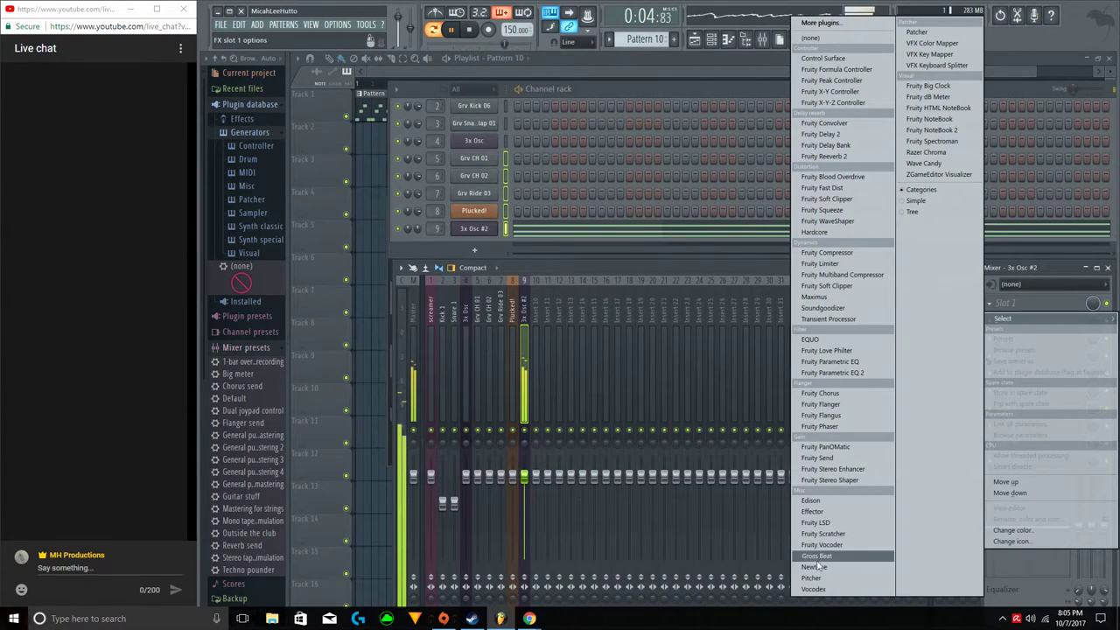
{"action": "left_click", "coordinate": [832, 469]}
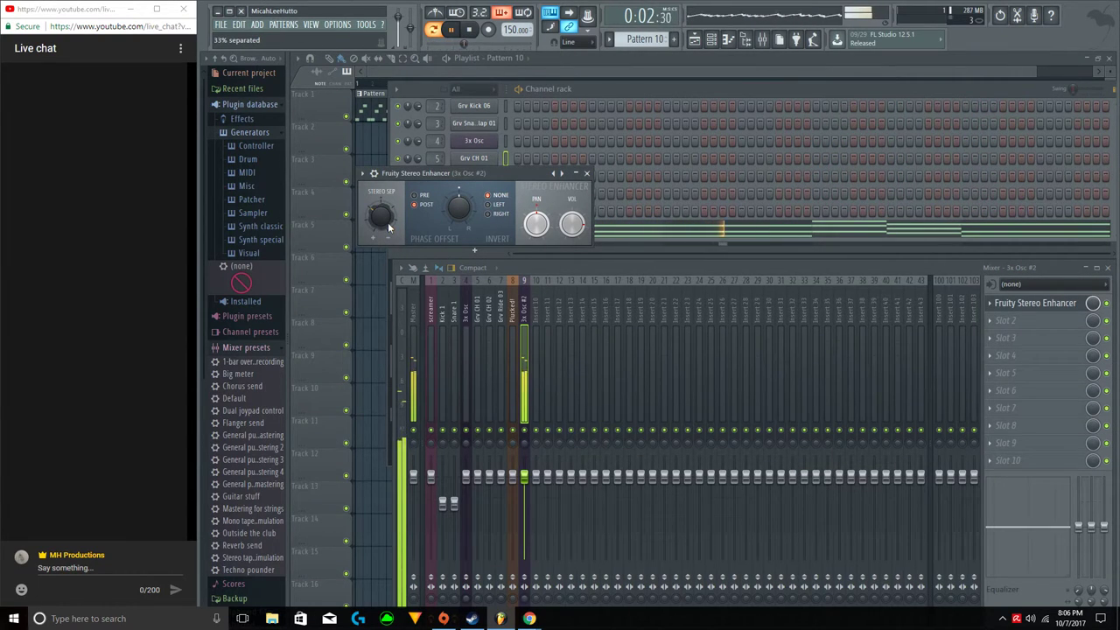
{"action": "left_click_drag", "start_coordinate": [455, 219], "coordinate": [454, 206]}
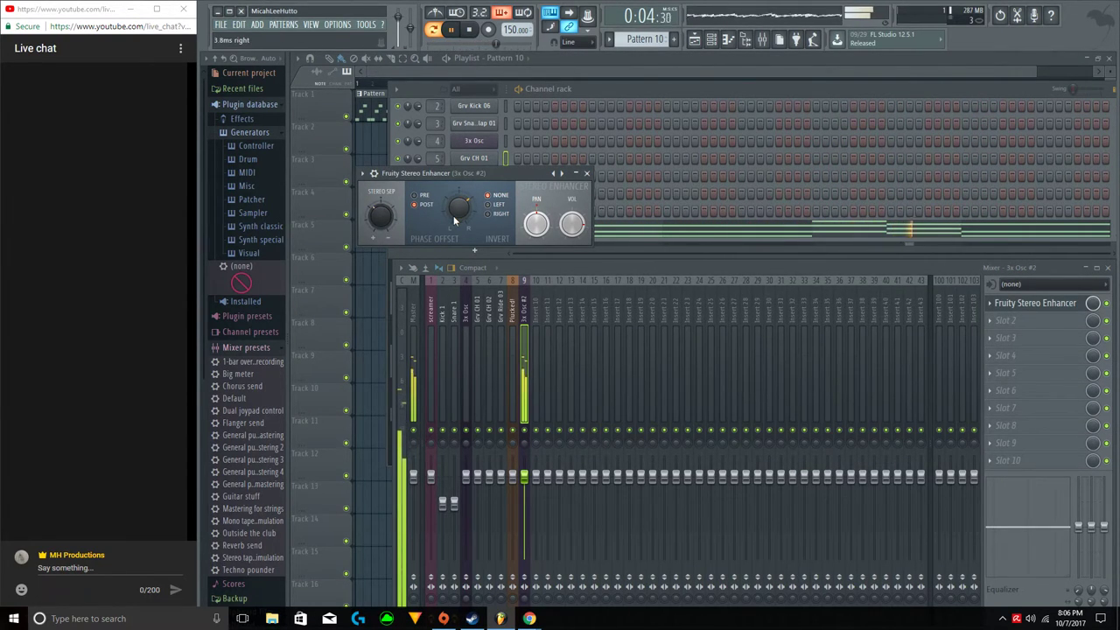
{"action": "left_click", "coordinate": [385, 303]}
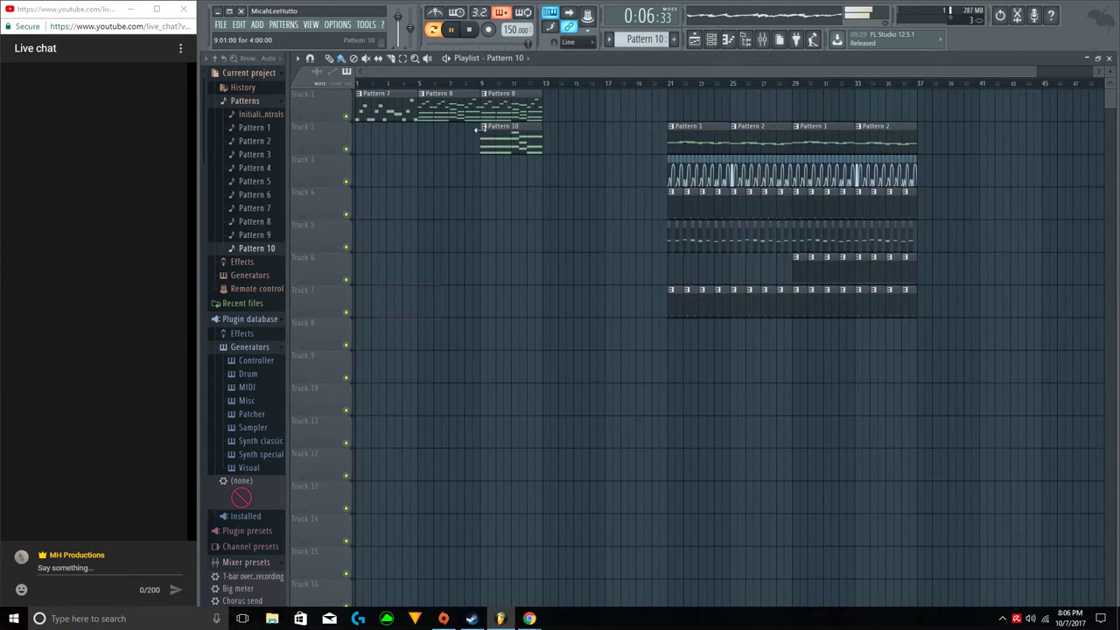
{"action": "left_click", "coordinate": [550, 149]}
{"action": "left_click", "coordinate": [533, 114]}
{"action": "key", "text": "F7"}
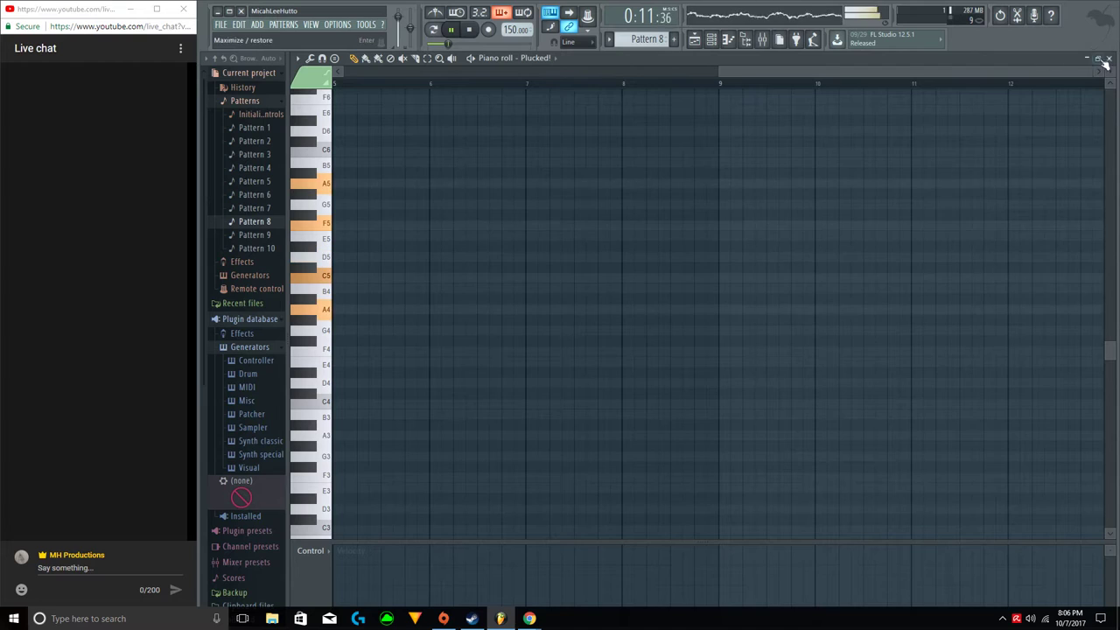
{"action": "left_click", "coordinate": [1108, 59]}
{"action": "left_click", "coordinate": [571, 299]}
{"action": "right_click", "coordinate": [611, 290]}
Open the 3x Osc #2 notes of Pattern 10 and shorten the chords in bars 1, 2 and 4 to one beat.
{"action": "left_click", "coordinate": [549, 114]}
{"action": "double_click", "coordinate": [537, 142]}
{"action": "left_click", "coordinate": [525, 71]}
{"action": "scroll", "coordinate": [452, 260], "scroll_direction": "up", "scroll_amount": 2}
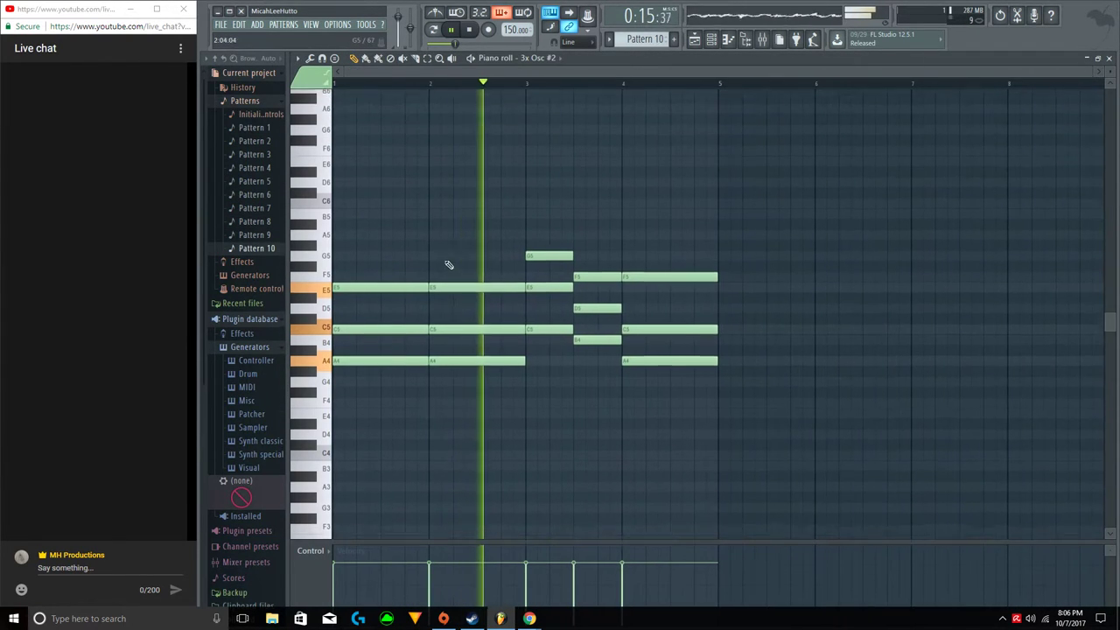
{"action": "scroll", "coordinate": [451, 350], "scroll_direction": "up", "scroll_amount": 1}
{"action": "key", "text": "space"}
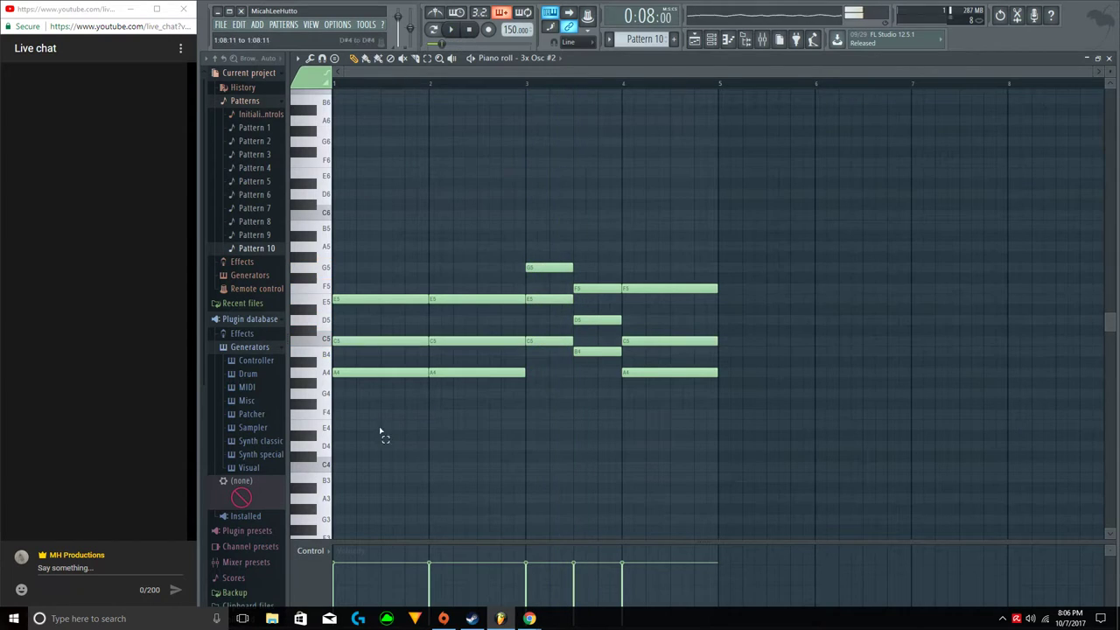
{"action": "left_click_drag", "start_coordinate": [379, 442], "coordinate": [520, 289]}
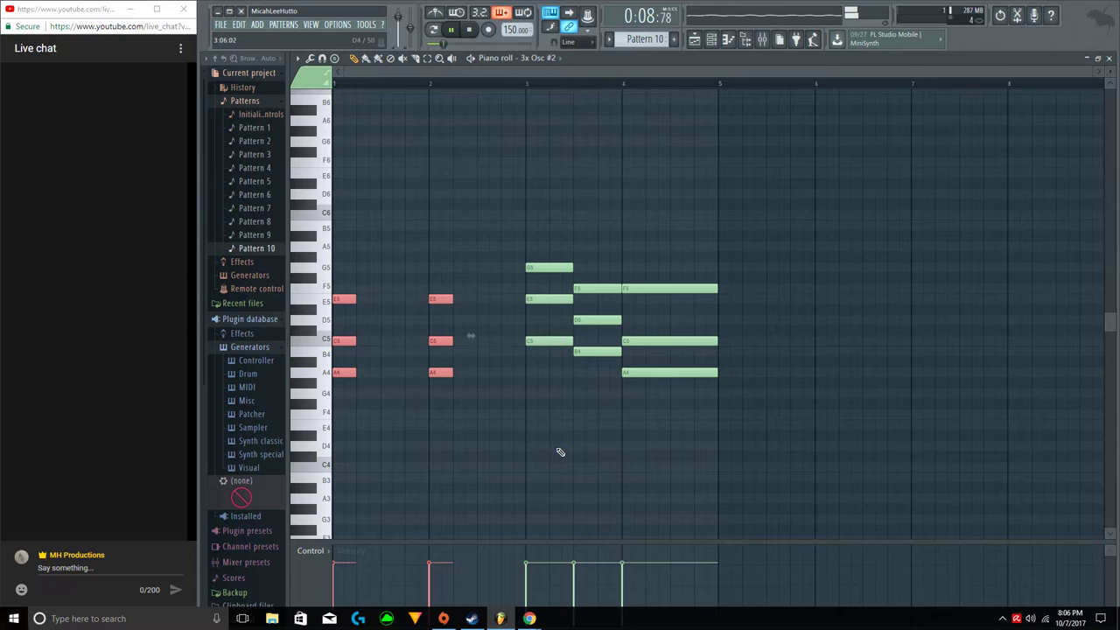
{"action": "left_click_drag", "start_coordinate": [584, 403], "coordinate": [700, 302]}
{"action": "left_click_drag", "start_coordinate": [637, 366], "coordinate": [704, 277]}
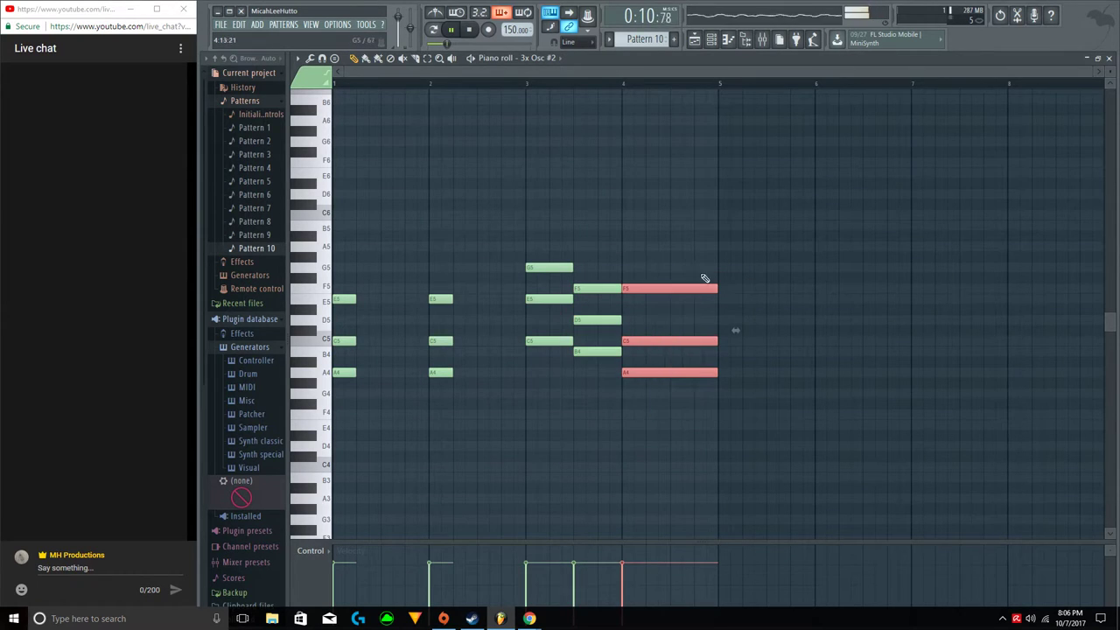
Play the shortened chords and lengthen the bar 1, 2 and 4 chords back to a full bar each.
{"action": "left_click_drag", "start_coordinate": [556, 435], "coordinate": [612, 274]}
{"action": "left_click_drag", "start_coordinate": [527, 392], "coordinate": [595, 243]}
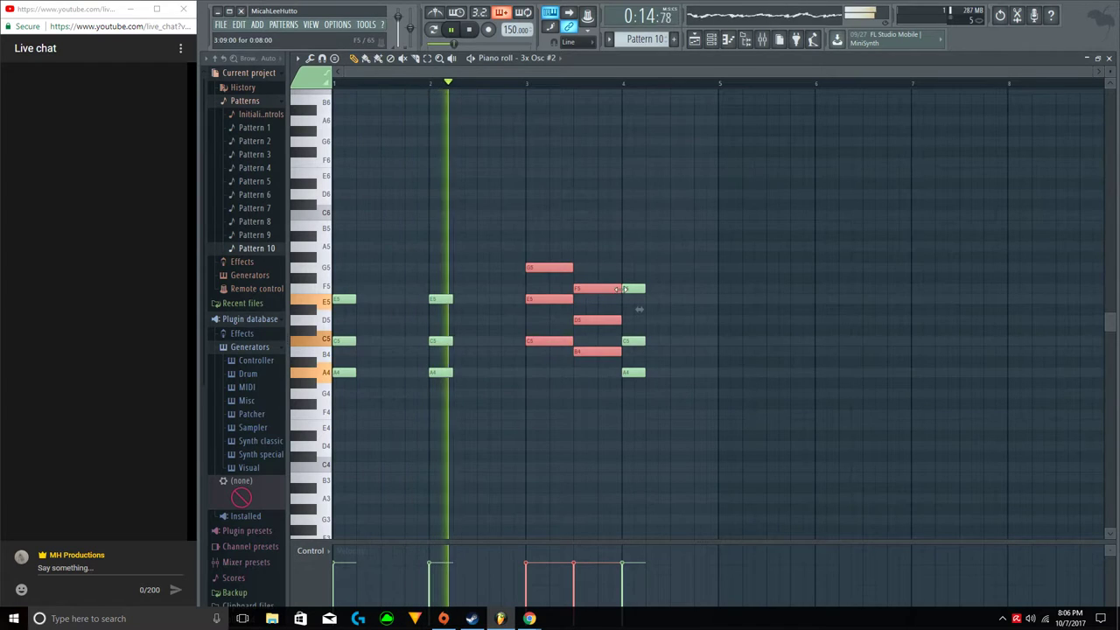
{"action": "left_click_drag", "start_coordinate": [345, 417], "coordinate": [420, 286]}
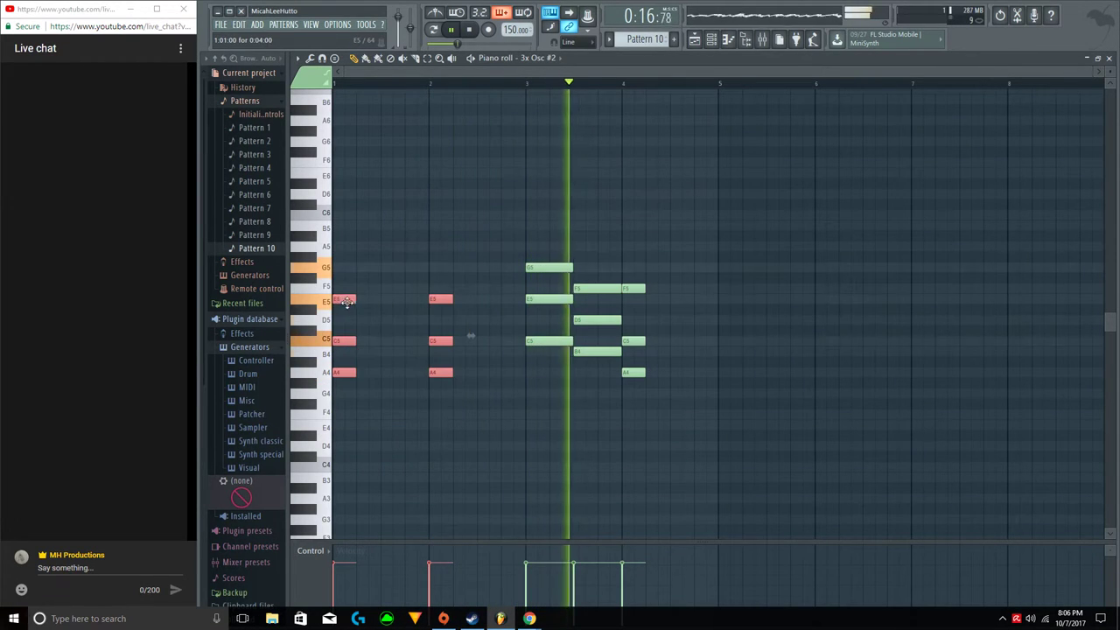
{"action": "left_click_drag", "start_coordinate": [413, 246], "coordinate": [431, 245]}
{"action": "right_click", "coordinate": [446, 247]}
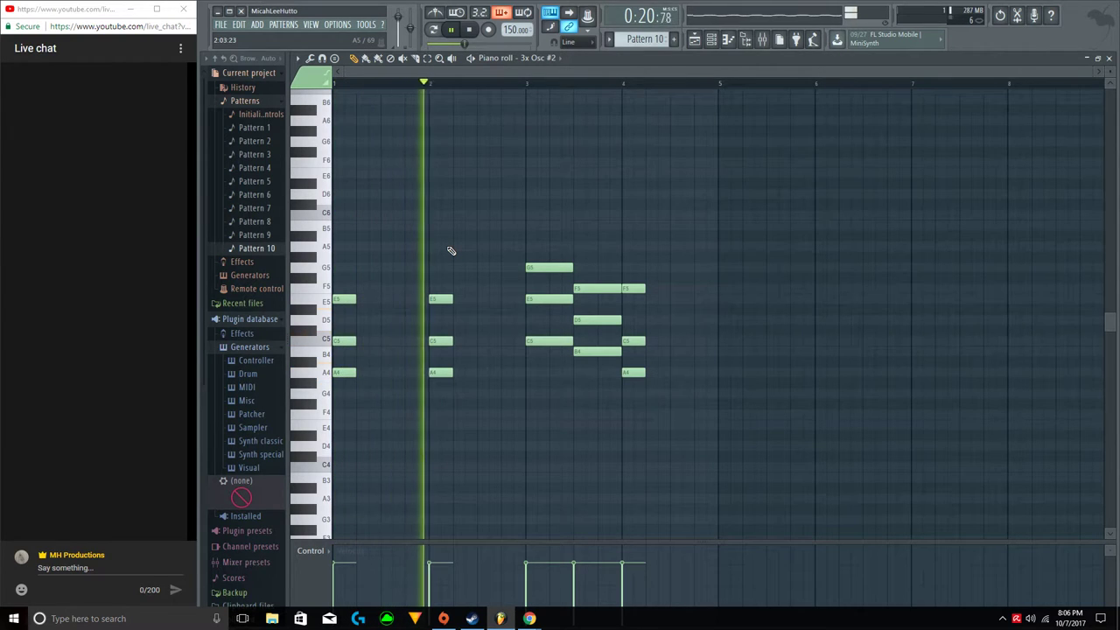
{"action": "left_click_drag", "start_coordinate": [347, 393], "coordinate": [464, 283]}
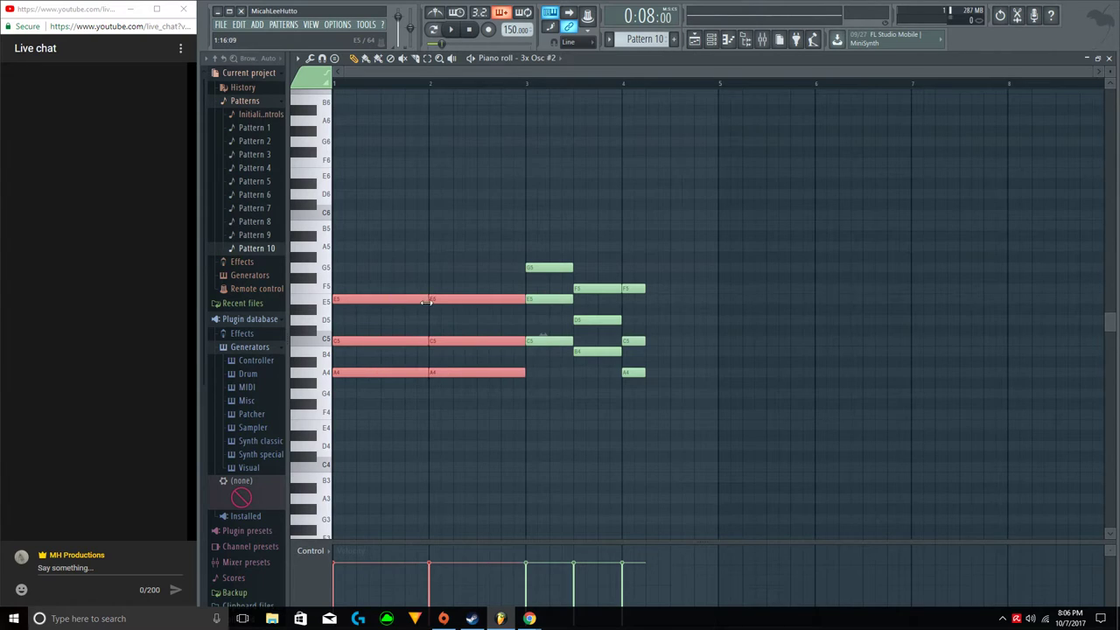
{"action": "left_click_drag", "start_coordinate": [633, 408], "coordinate": [658, 273]}
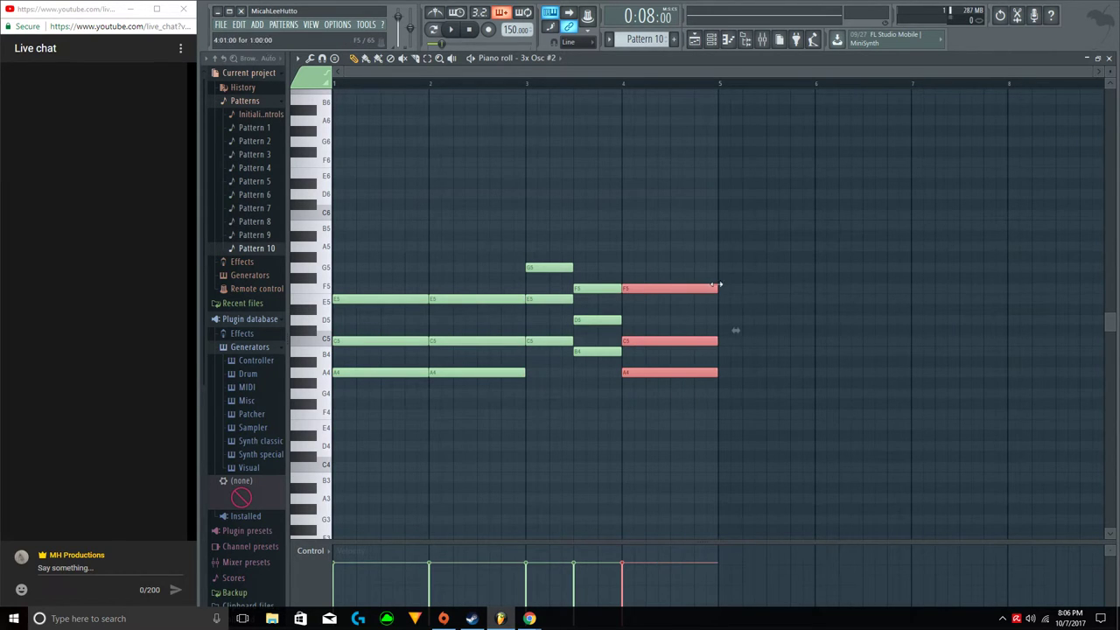
Return to the playlist and trim the first Pattern 10 clip on track 2 so it starts at bar 8.
{"action": "left_click", "coordinate": [1109, 58]}
{"action": "left_click", "coordinate": [642, 334]}
{"action": "right_click", "coordinate": [645, 333]}
{"action": "double_click", "coordinate": [428, 150]}
{"action": "left_click", "coordinate": [1109, 58]}
{"action": "left_click", "coordinate": [586, 316]}
{"action": "right_click", "coordinate": [594, 315]}
{"action": "scroll", "coordinate": [435, 85], "scroll_direction": "up", "scroll_amount": 3}
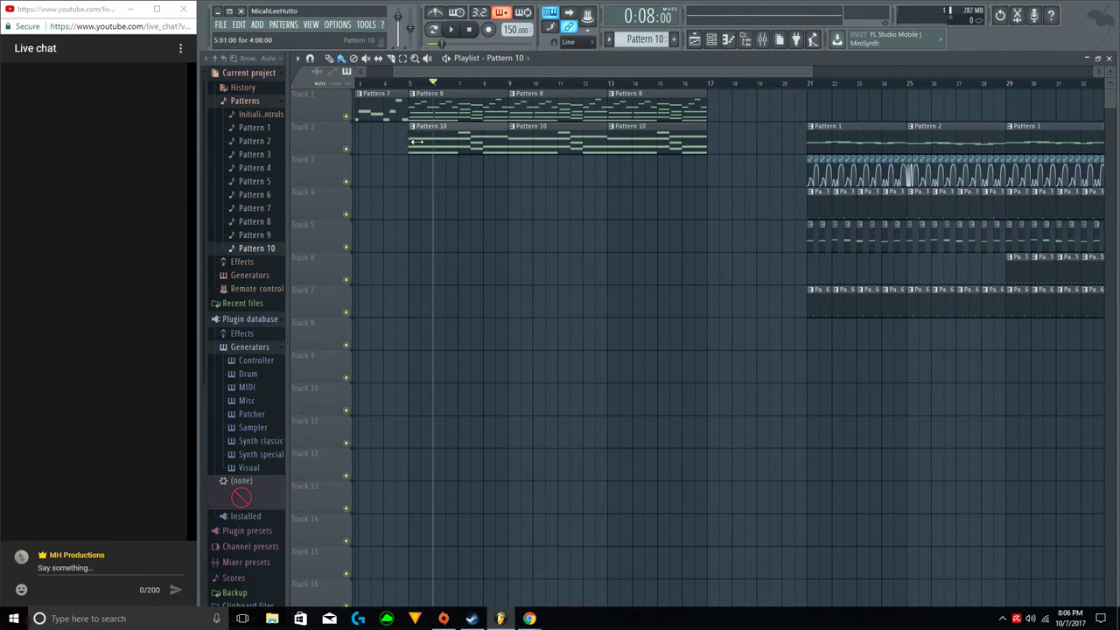
{"action": "left_click_drag", "start_coordinate": [410, 142], "coordinate": [490, 145]}
Select bar 8 as the time range and create an automation clip for the 3x Osc #2 channel volume.
{"action": "left_click_drag", "start_coordinate": [482, 85], "coordinate": [510, 88]}
{"action": "left_click", "coordinate": [712, 42]}
{"action": "right_click", "coordinate": [420, 229]}
{"action": "left_click", "coordinate": [436, 308]}
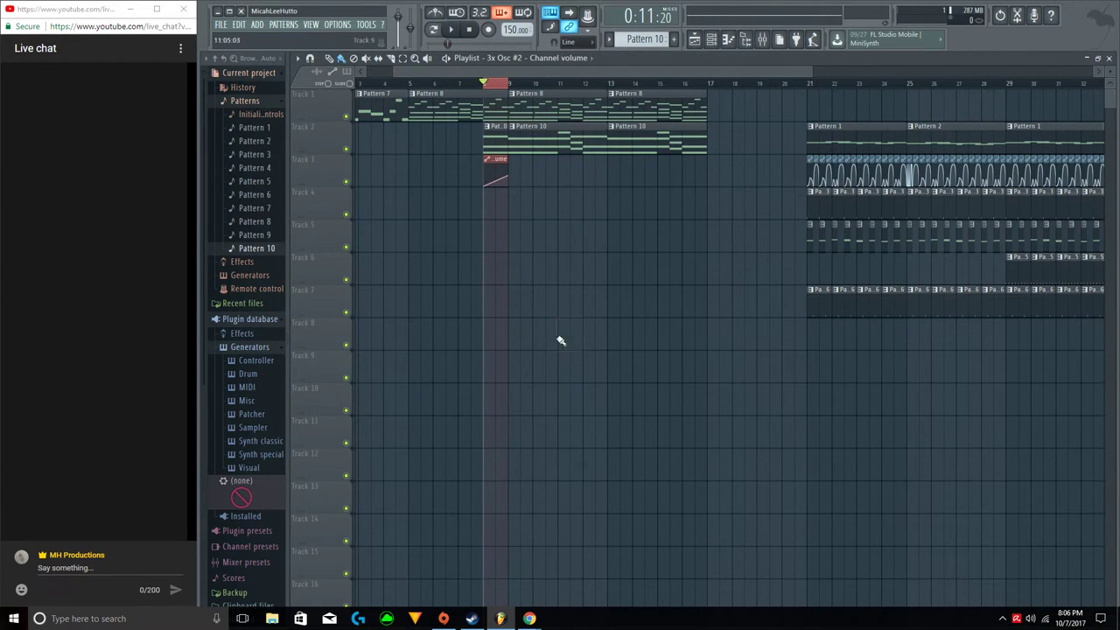
Move the 3x Osc #2 volume automation clip to track 8 and play the song from bar 8.
{"action": "key", "text": "space"}
{"action": "key", "text": "space"}
{"action": "left_click", "coordinate": [502, 86], "text": "ctrl"}
{"action": "key", "text": "space"}
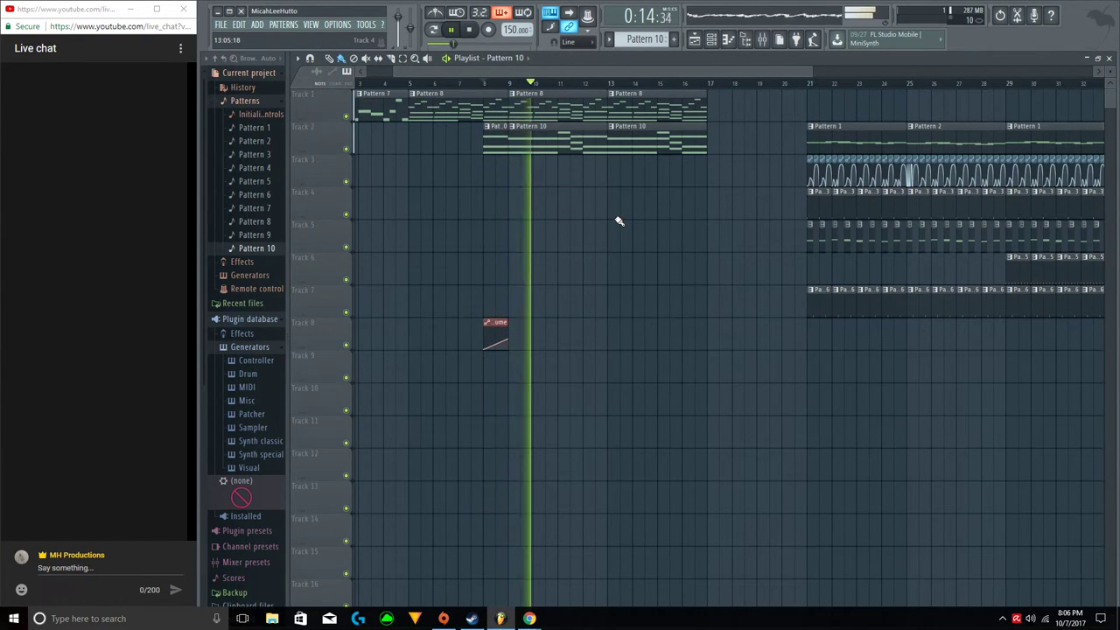
{"action": "left_click", "coordinate": [711, 39]}
{"action": "left_click", "coordinate": [648, 325]}
{"action": "right_click", "coordinate": [649, 327]}
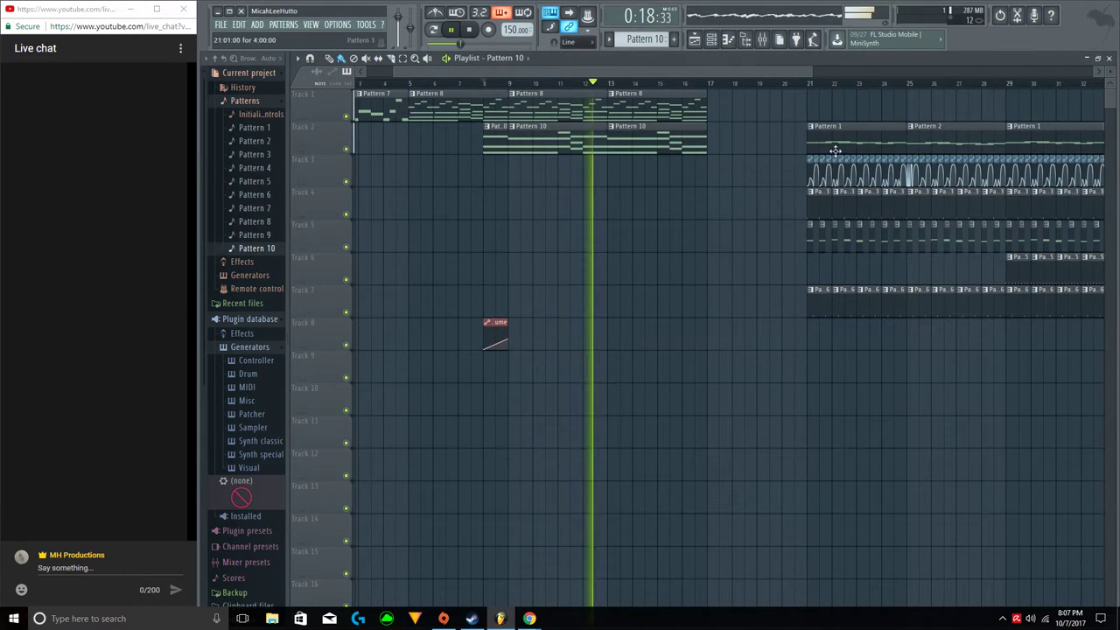
Start Pattern 11 with Grv Kick 06 on steps 1 and 9 and the snare clap on step 9, using pattern playback.
{"action": "left_click", "coordinate": [713, 41]}
{"action": "scroll", "coordinate": [659, 42], "scroll_direction": "up", "scroll_amount": 1}
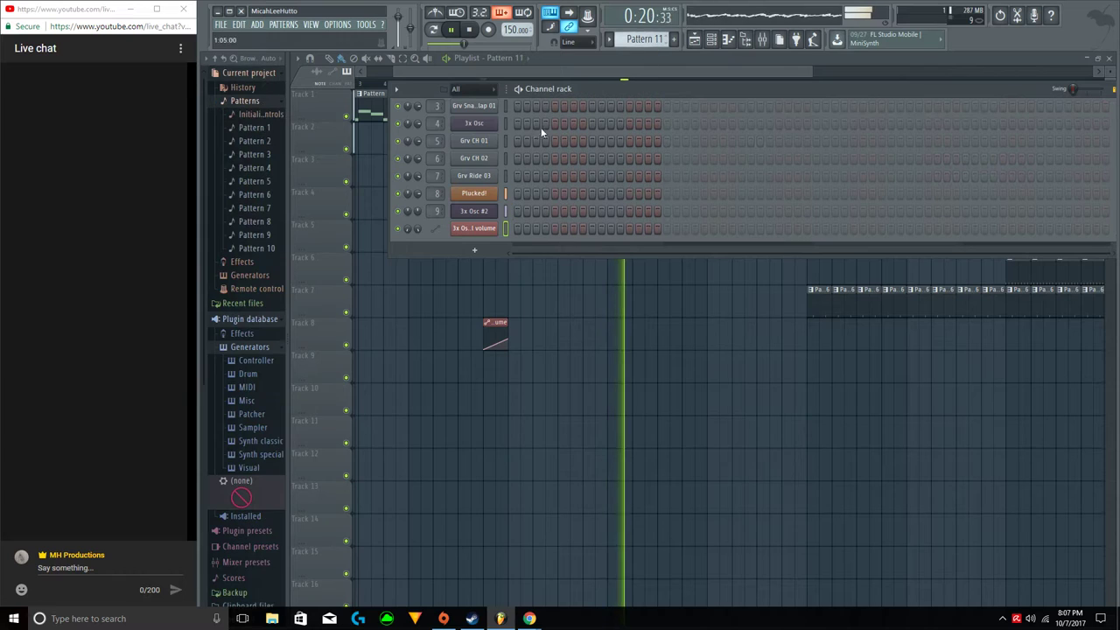
{"action": "scroll", "coordinate": [516, 145], "scroll_direction": "up", "scroll_amount": 2}
{"action": "scroll", "coordinate": [520, 172], "scroll_direction": "down", "scroll_amount": 1}
{"action": "left_click", "coordinate": [517, 152]}
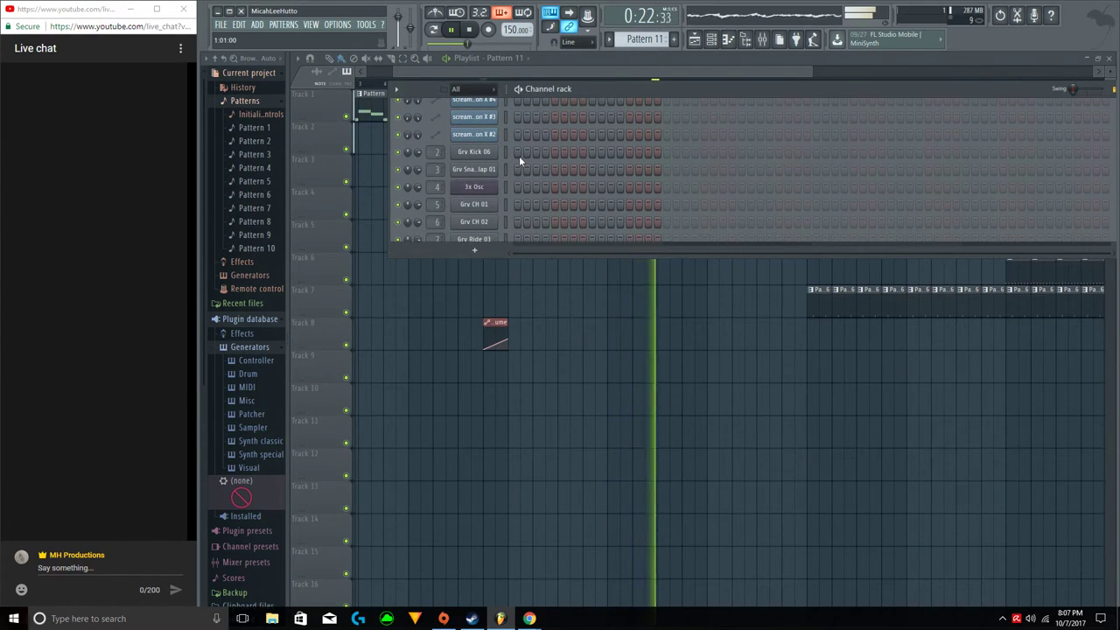
{"action": "left_click", "coordinate": [593, 152]}
{"action": "left_click", "coordinate": [593, 169]}
{"action": "left_click", "coordinate": [432, 29]}
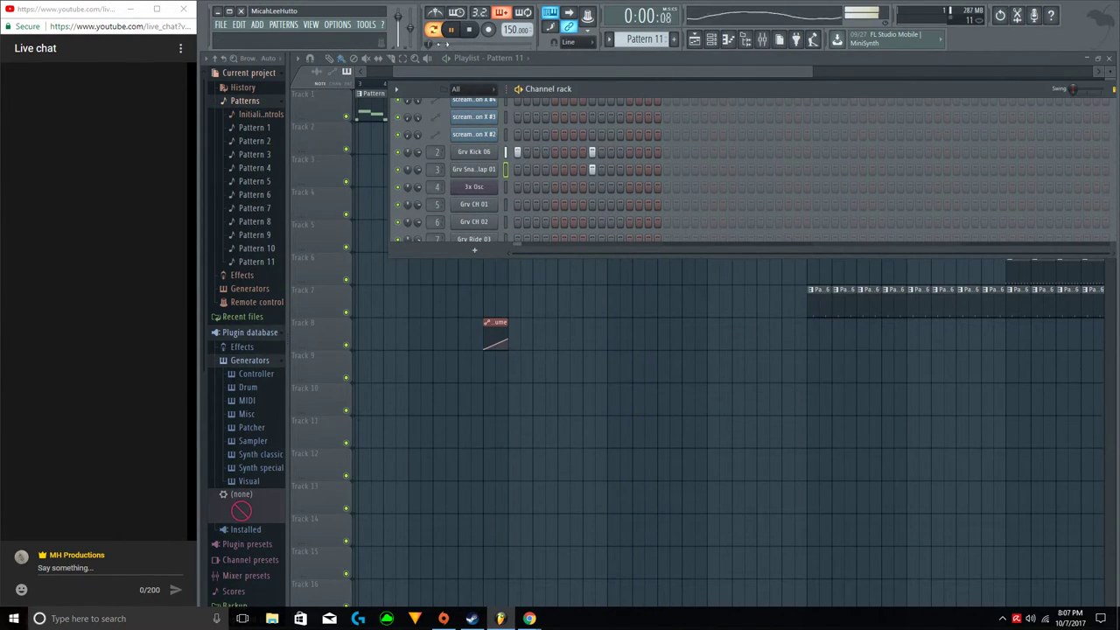
Add Grv Kick 06 hits on steps 15, 21 and 25 and a snare clap on step 25.
{"action": "left_click", "coordinate": [648, 151]}
{"action": "left_click", "coordinate": [704, 152]}
{"action": "left_click", "coordinate": [742, 151]}
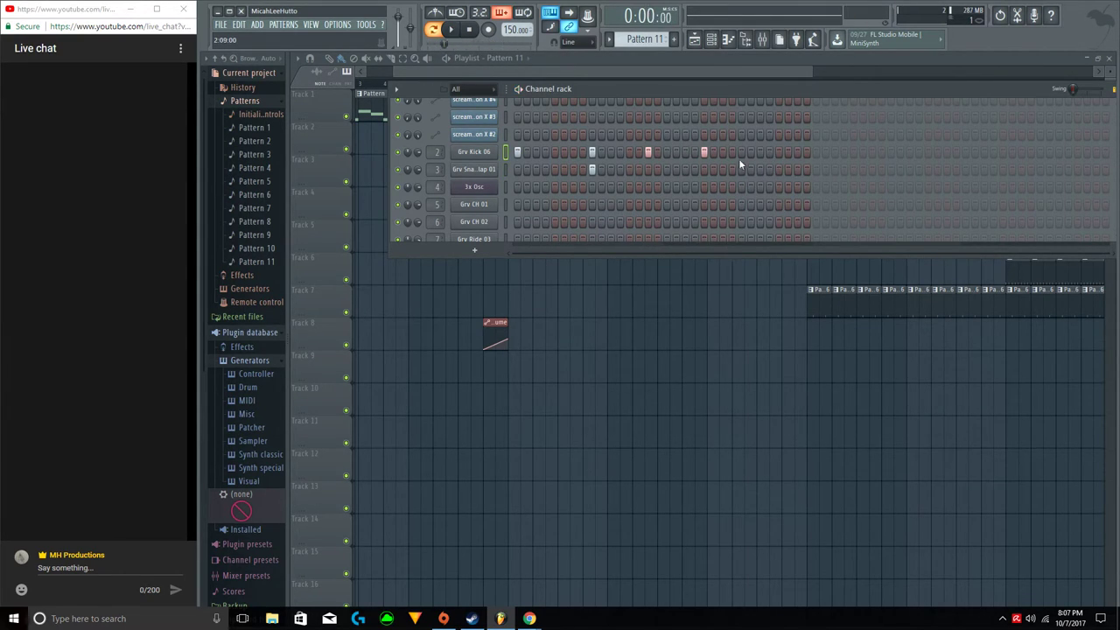
{"action": "left_click", "coordinate": [742, 168]}
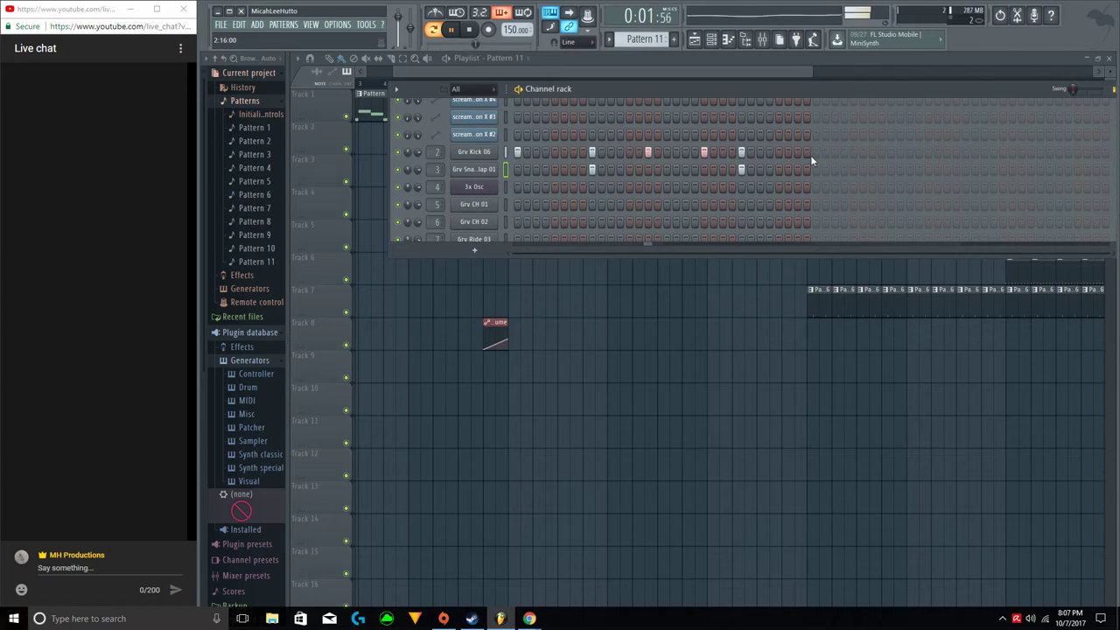
Add Grv Kick 06 hits on steps 33, 41, 45 and 47 and a snare clap on step 41.
{"action": "left_click", "coordinate": [815, 152]}
{"action": "left_click", "coordinate": [881, 151]}
{"action": "right_click", "coordinate": [882, 155]}
{"action": "left_click", "coordinate": [890, 155]}
{"action": "left_click", "coordinate": [899, 170]}
{"action": "right_click", "coordinate": [898, 170]}
{"action": "key", "text": "space"}
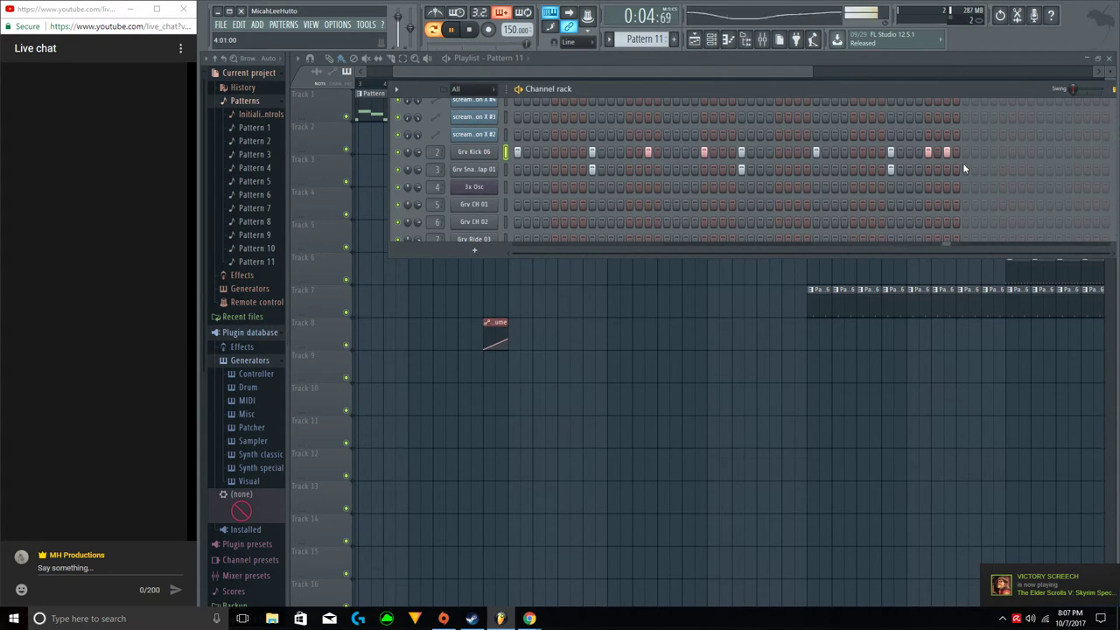
Try the last two Grv Kick 06 hits on steps 43 and 45, followed by steps 44 and 46.
{"action": "left_click", "coordinate": [910, 152]}
{"action": "left_click", "coordinate": [927, 152]}
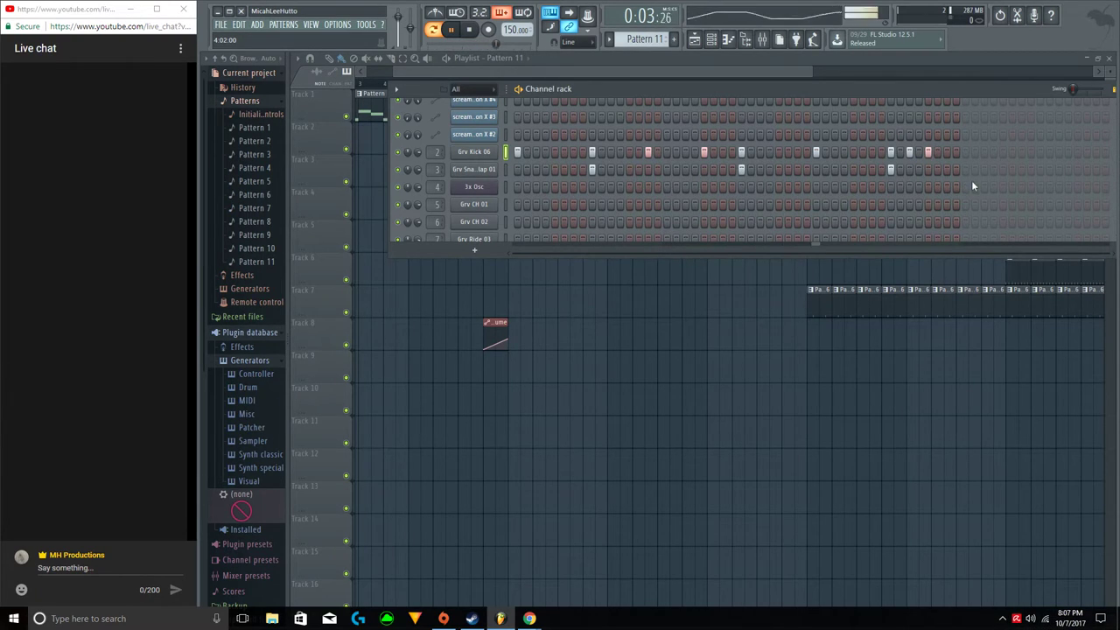
{"action": "key", "text": "space"}
{"action": "right_click", "coordinate": [928, 153]}
{"action": "right_click", "coordinate": [910, 152]}
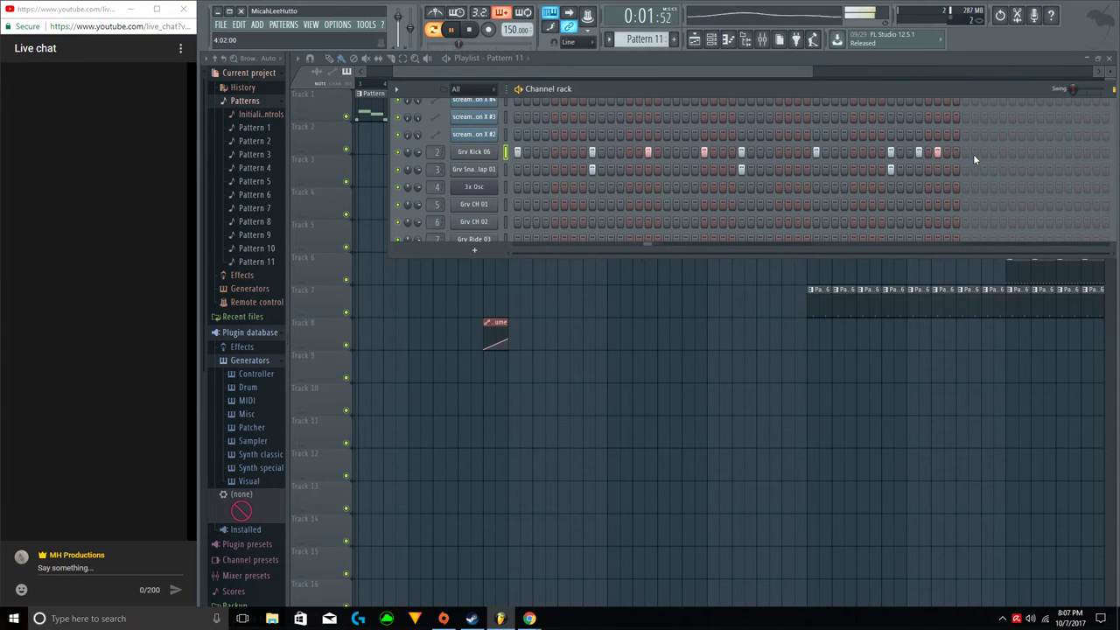
Add a kick on step 53 and a snare clap on step 57, and put the preceding kick pair on steps 45 and 47.
{"action": "left_click", "coordinate": [1003, 152]}
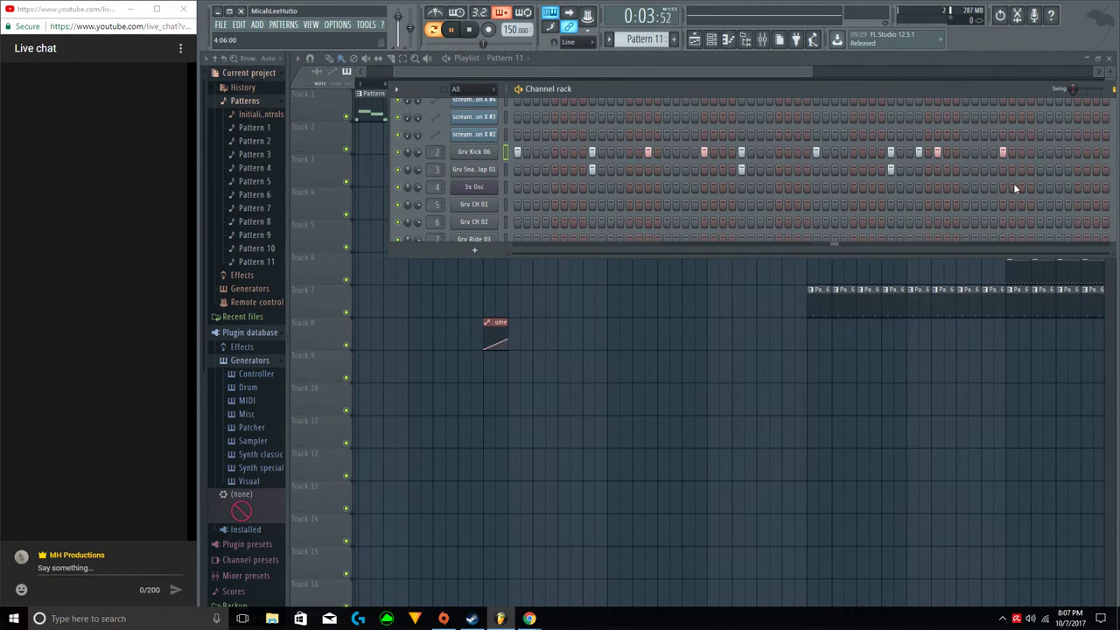
{"action": "right_click", "coordinate": [937, 153]}
{"action": "right_click", "coordinate": [918, 152]}
{"action": "left_click", "coordinate": [927, 152]}
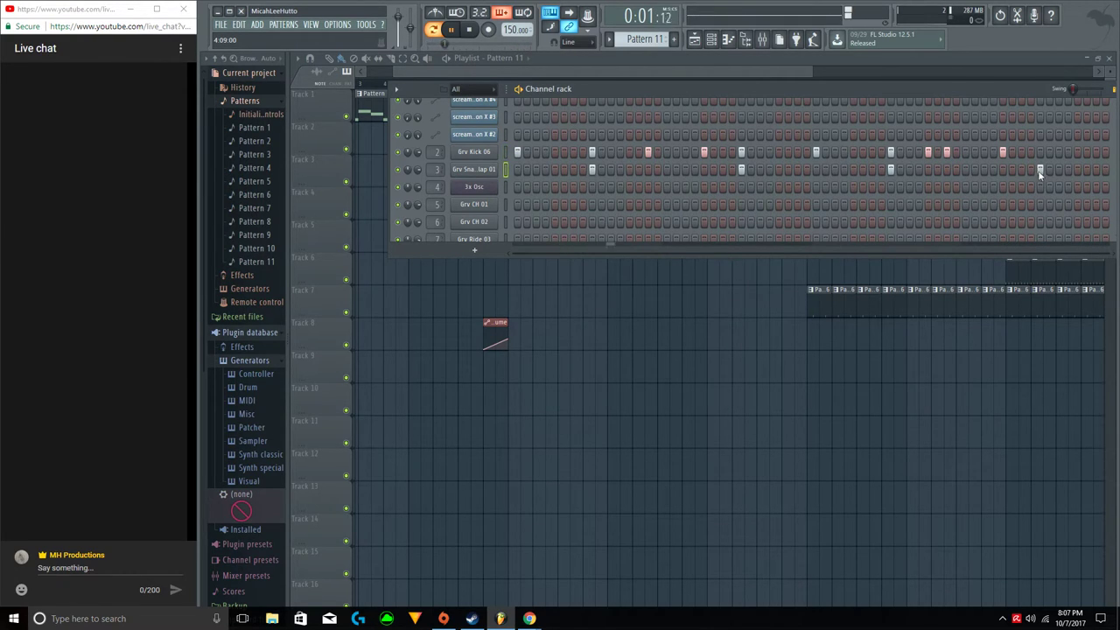
Place Pattern 11 on track 3 of the playlist at bars 9 and 13.
{"action": "key", "text": "F6"}
{"action": "left_click_drag", "start_coordinate": [744, 331], "coordinate": [545, 168]}
{"action": "left_click", "coordinate": [616, 180]}
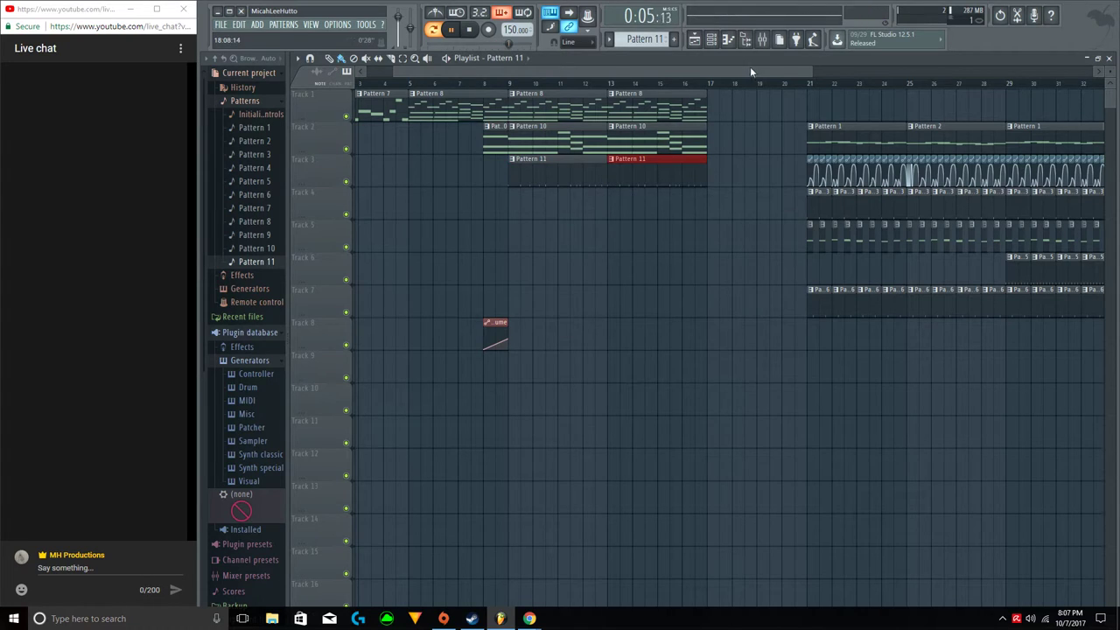
Shift the clips from bar 21 onward down two tracks and move the Pattern 3 row up to track 3.
{"action": "scroll", "coordinate": [749, 67], "scroll_direction": "down", "scroll_amount": 2}
{"action": "left_click_drag", "start_coordinate": [698, 350], "coordinate": [1088, 100]}
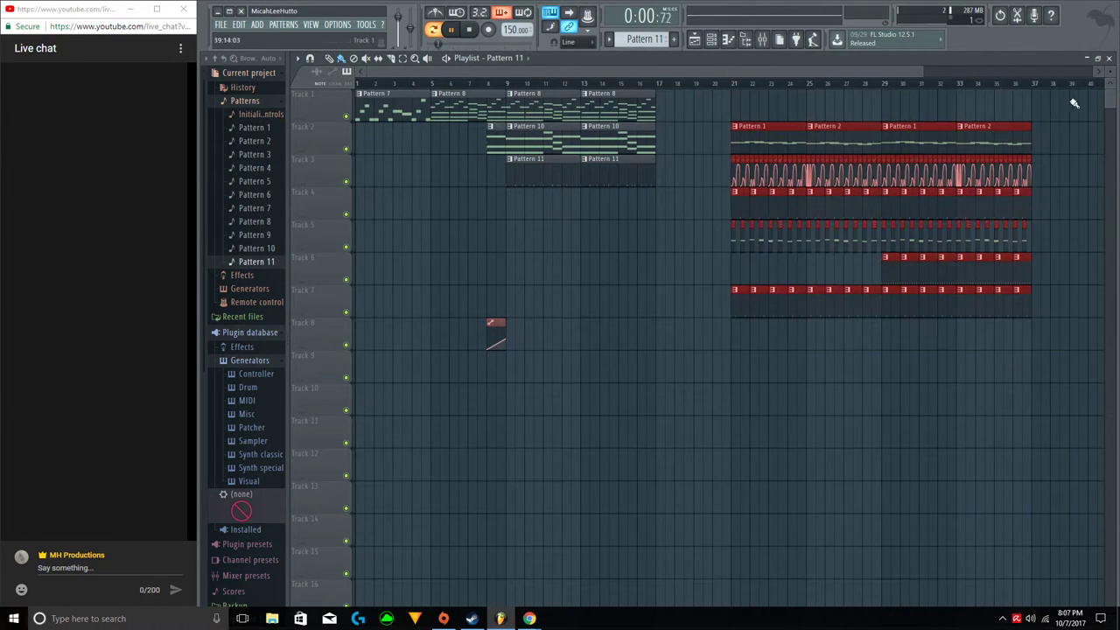
{"action": "left_click_drag", "start_coordinate": [742, 236], "coordinate": [1042, 252]}
{"action": "left_click", "coordinate": [681, 285]}
{"action": "left_click_drag", "start_coordinate": [735, 282], "coordinate": [742, 185]}
Play the song from about bar 8 to hear the intro with the added drums.
{"action": "left_click", "coordinate": [496, 84]}
{"action": "left_click", "coordinate": [539, 227]}
{"action": "left_click", "coordinate": [538, 224]}
{"action": "right_click", "coordinate": [586, 238]}
{"action": "left_click", "coordinate": [585, 245]}
{"action": "right_click", "coordinate": [586, 246]}
{"action": "left_click", "coordinate": [586, 245]}
{"action": "right_click", "coordinate": [597, 249]}
{"action": "right_click", "coordinate": [598, 250]}
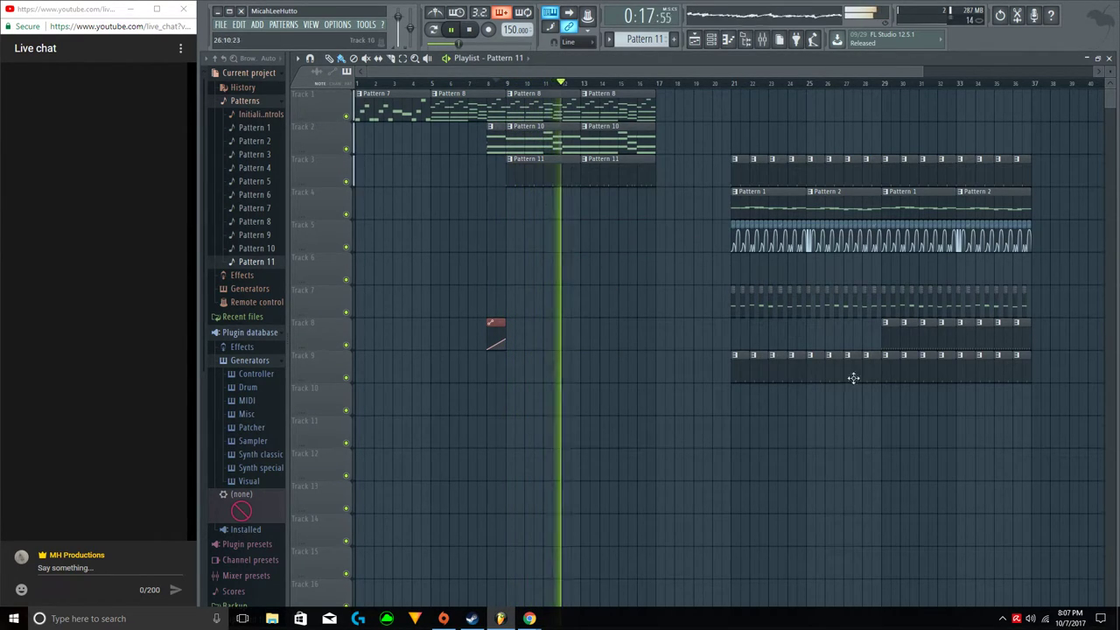
Select all clips from bar 21 onward, move them to start at bar 25, and stop playback.
{"action": "left_click_drag", "start_coordinate": [679, 389], "coordinate": [1050, 120]}
{"action": "scroll", "coordinate": [740, 93], "scroll_direction": "down", "scroll_amount": 1}
{"action": "scroll", "coordinate": [742, 92], "scroll_direction": "down", "scroll_amount": 4}
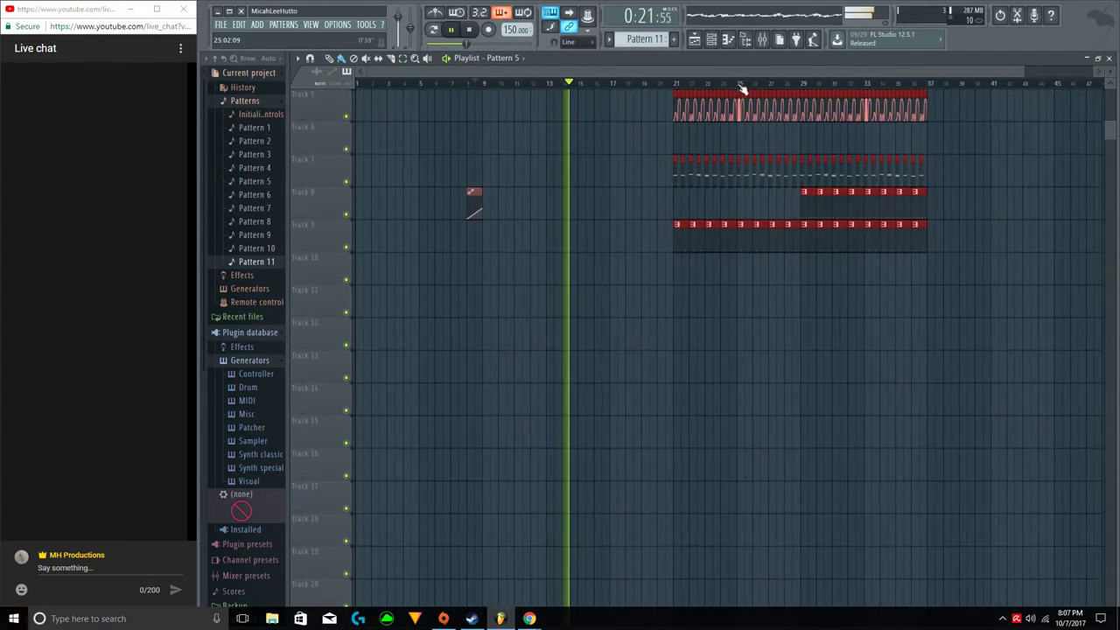
{"action": "scroll", "coordinate": [741, 93], "scroll_direction": "up", "scroll_amount": 4}
{"action": "left_click_drag", "start_coordinate": [685, 199], "coordinate": [748, 201]}
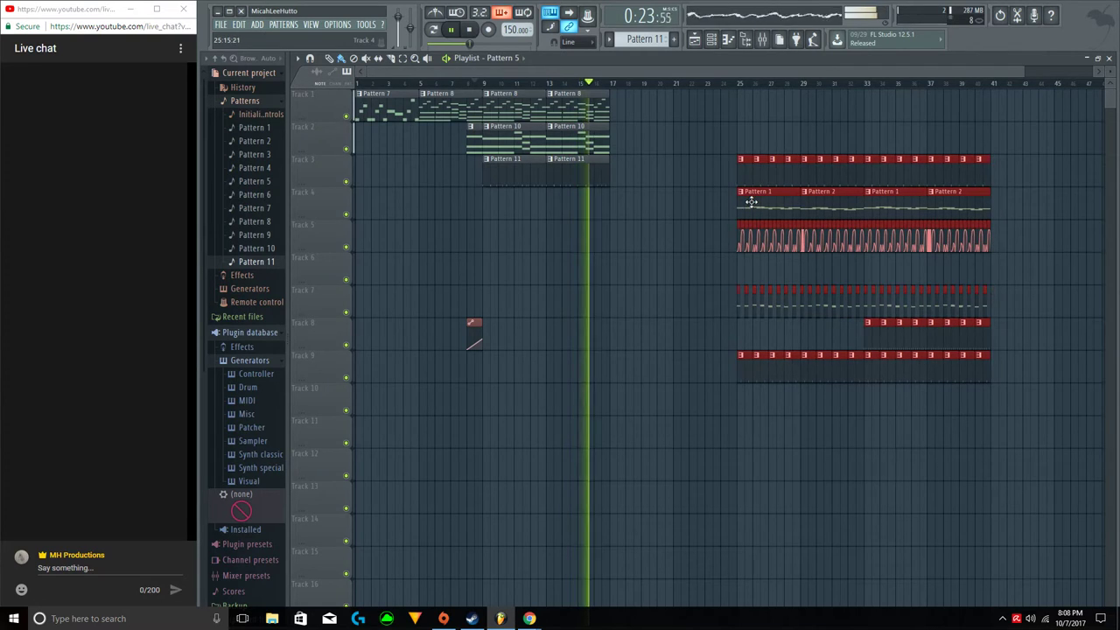
{"action": "left_click", "coordinate": [626, 210]}
{"action": "key", "text": "space"}
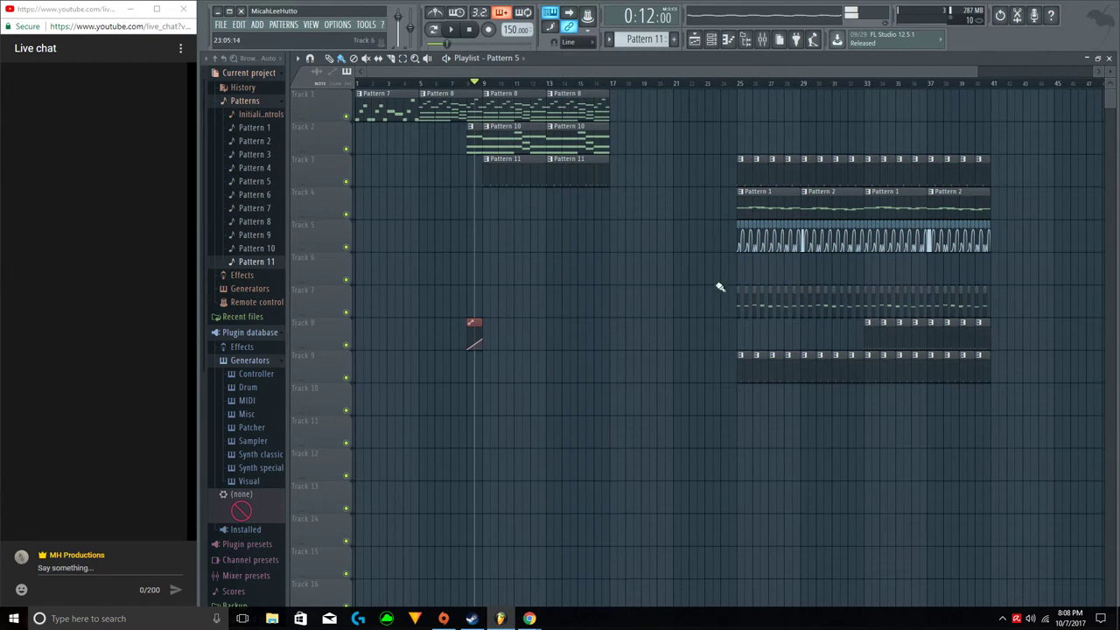
Look through the channel contents of Patterns 8, 9 and 10.
{"action": "left_click", "coordinate": [711, 40]}
{"action": "scroll", "coordinate": [652, 44], "scroll_direction": "up", "scroll_amount": 2}
{"action": "scroll", "coordinate": [584, 174], "scroll_direction": "up", "scroll_amount": 1}
{"action": "scroll", "coordinate": [583, 170], "scroll_direction": "down", "scroll_amount": 5}
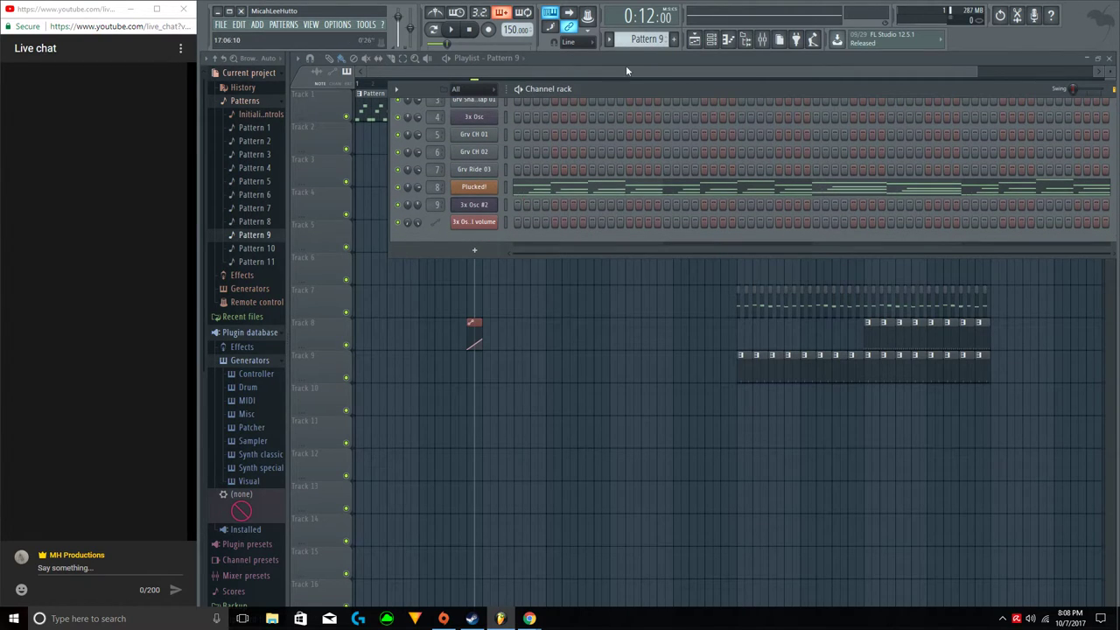
{"action": "scroll", "coordinate": [654, 38], "scroll_direction": "down", "scroll_amount": 1}
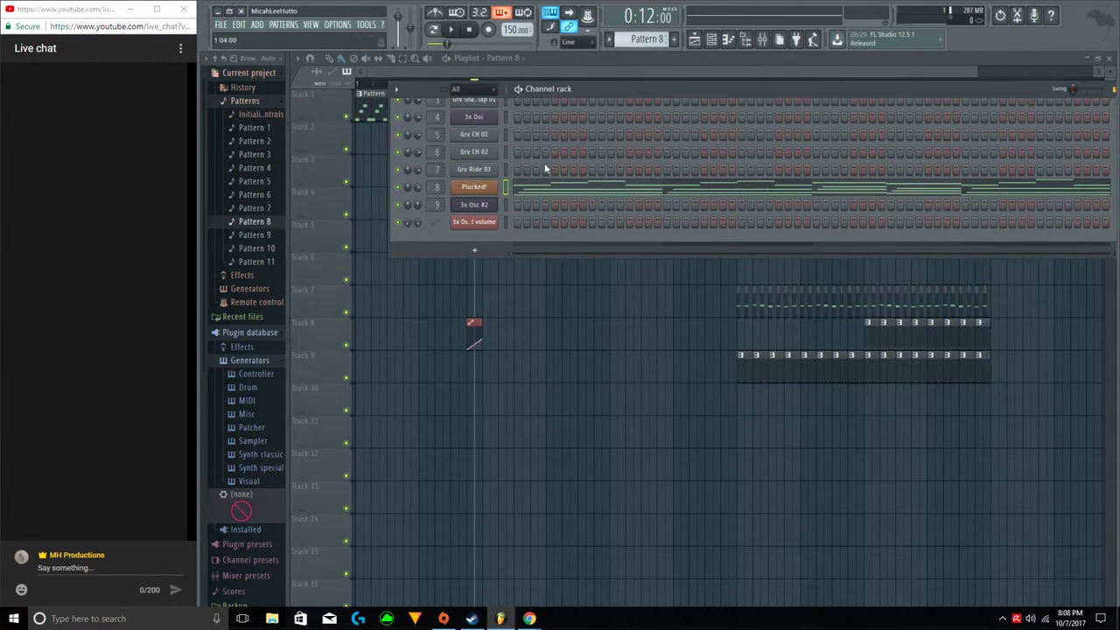
{"action": "scroll", "coordinate": [607, 137], "scroll_direction": "up", "scroll_amount": 5}
{"action": "scroll", "coordinate": [642, 40], "scroll_direction": "down", "scroll_amount": 2}
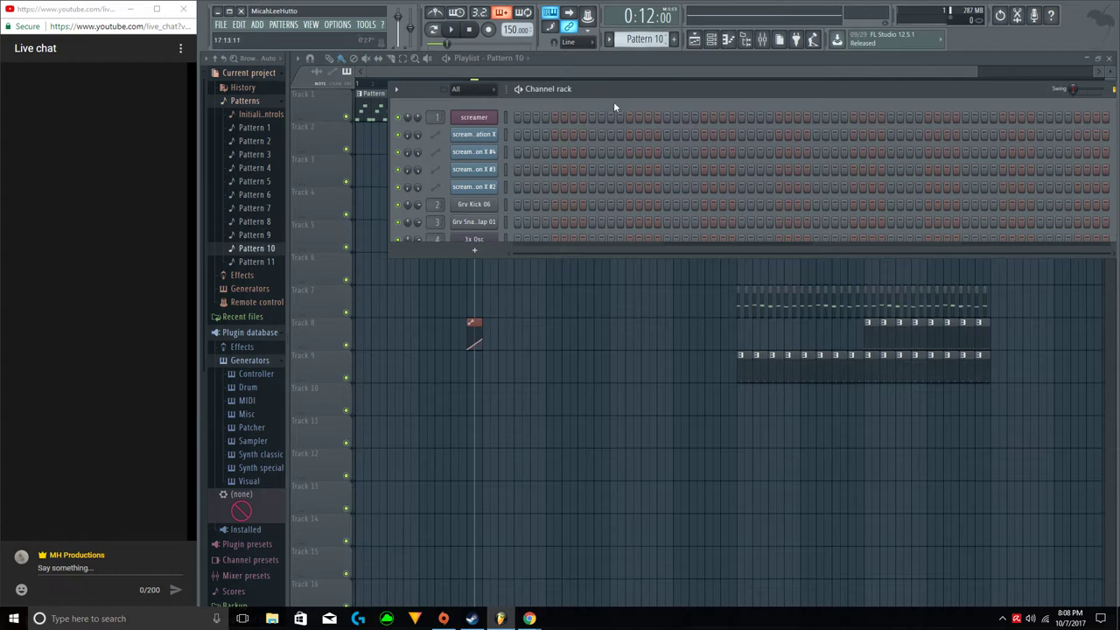
{"action": "scroll", "coordinate": [609, 113], "scroll_direction": "down", "scroll_amount": 5}
Create Pattern 12 with its default name and open the 3x Osc channel in the piano roll.
{"action": "left_click", "coordinate": [606, 44]}
{"action": "left_click", "coordinate": [686, 61]}
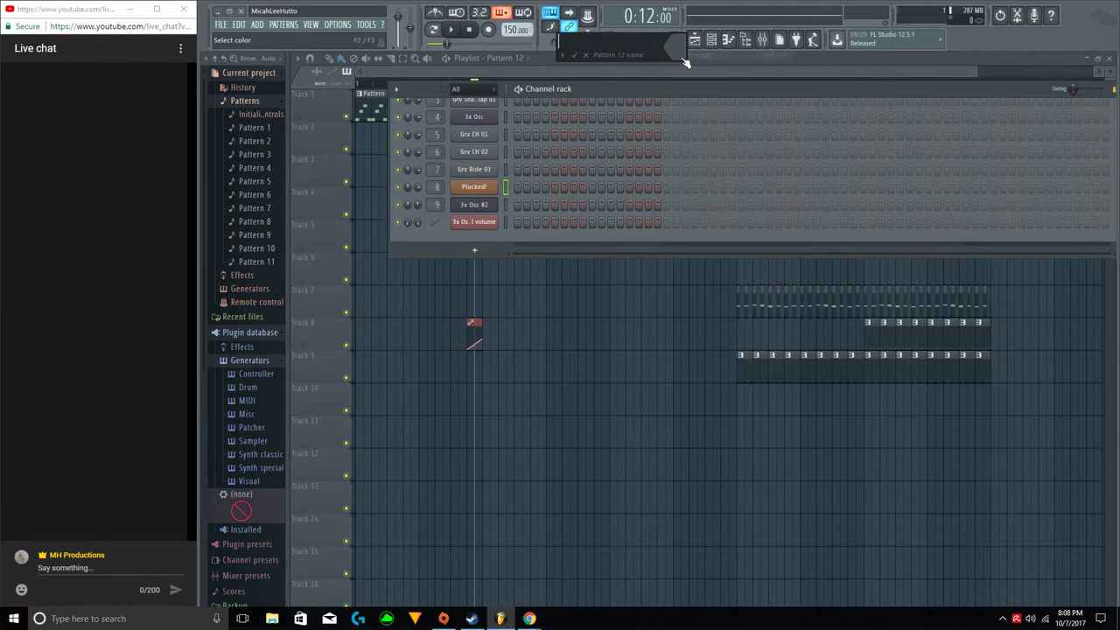
{"action": "key", "text": "Return"}
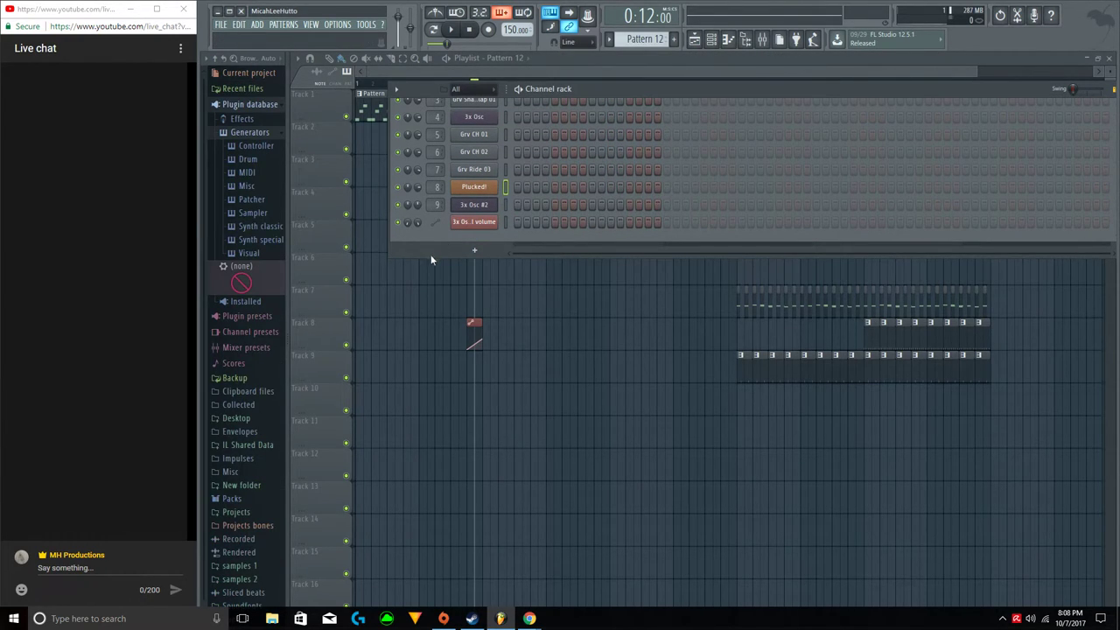
{"action": "left_click_drag", "start_coordinate": [432, 256], "coordinate": [418, 401]}
{"action": "right_click", "coordinate": [488, 238]}
{"action": "left_click", "coordinate": [506, 241]}
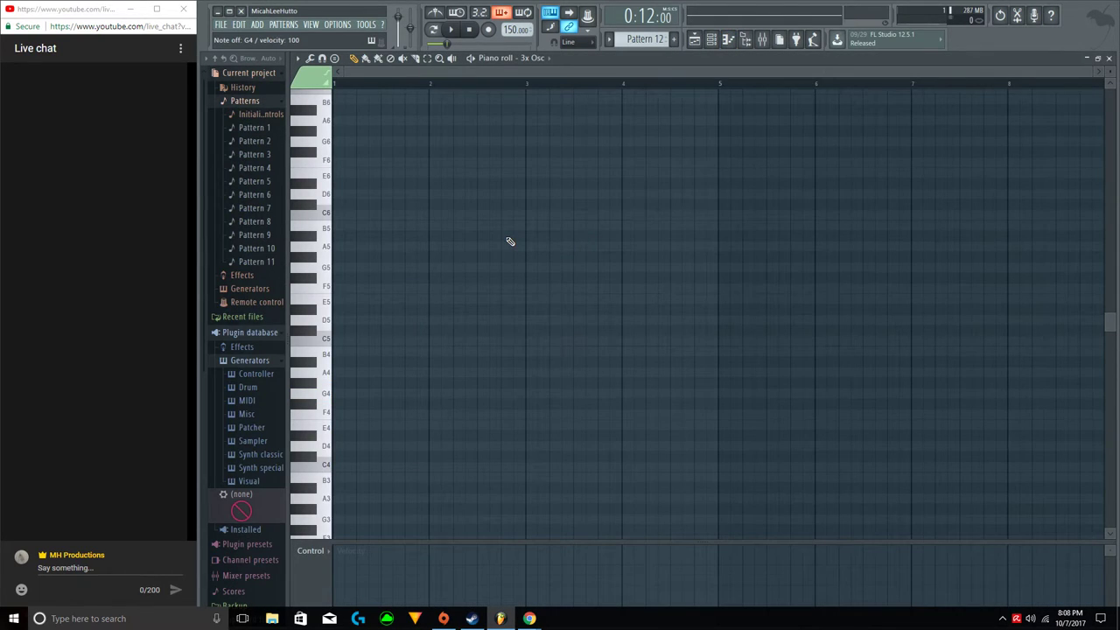
Paste the copied chords into Pattern 12's 3x Osc piano roll and delete the upper notes, keeping only each chord's lowest note.
{"action": "scroll", "coordinate": [510, 242], "scroll_direction": "down", "scroll_amount": 5}
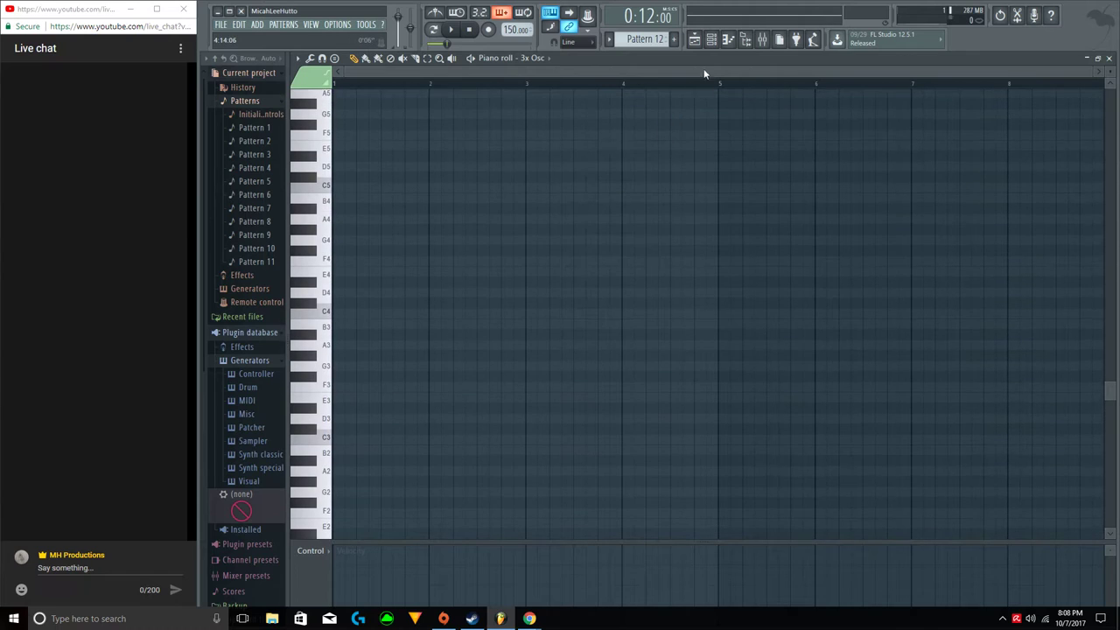
{"action": "left_click", "coordinate": [713, 41]}
{"action": "key", "text": "ctrl+v"}
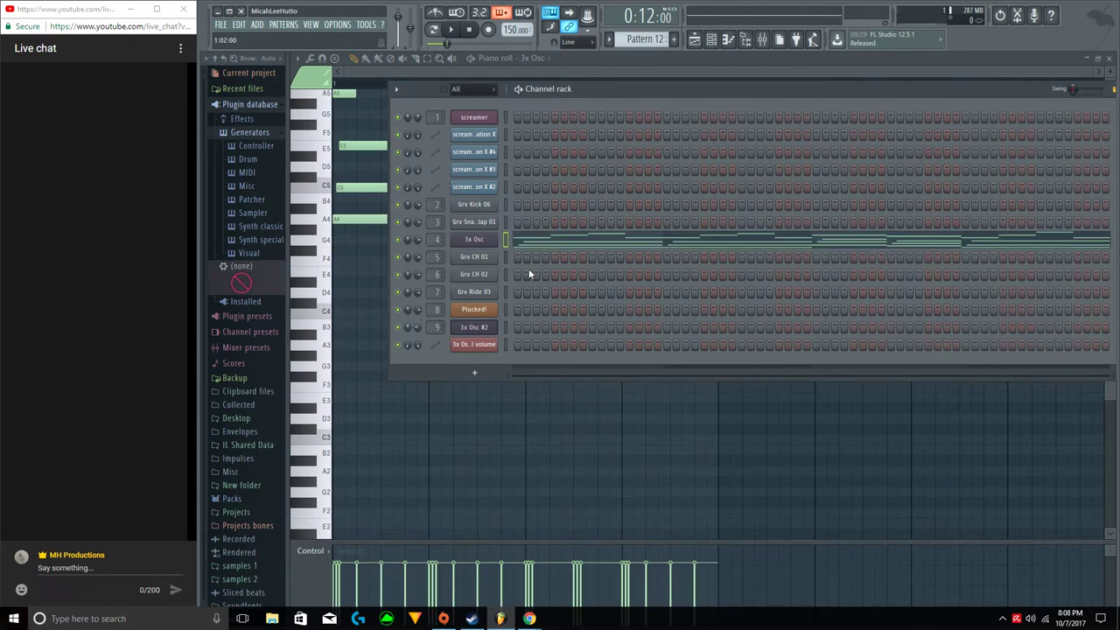
{"action": "left_click", "coordinate": [532, 396]}
{"action": "right_click", "coordinate": [531, 395]}
{"action": "scroll", "coordinate": [460, 370], "scroll_direction": "up", "scroll_amount": 3}
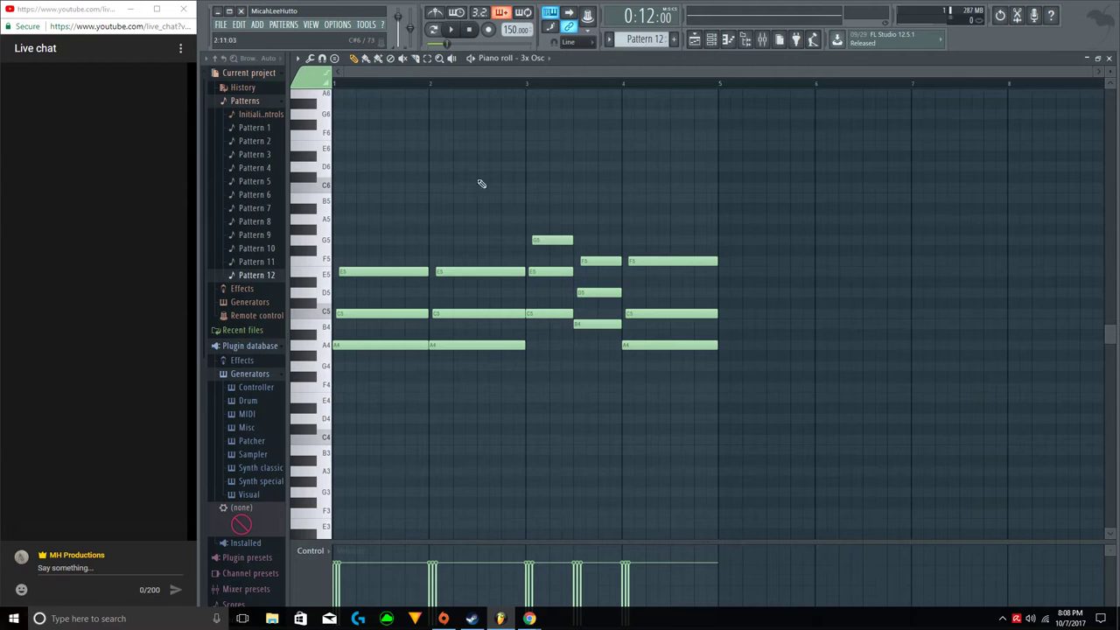
{"action": "right_click", "coordinate": [480, 272]}
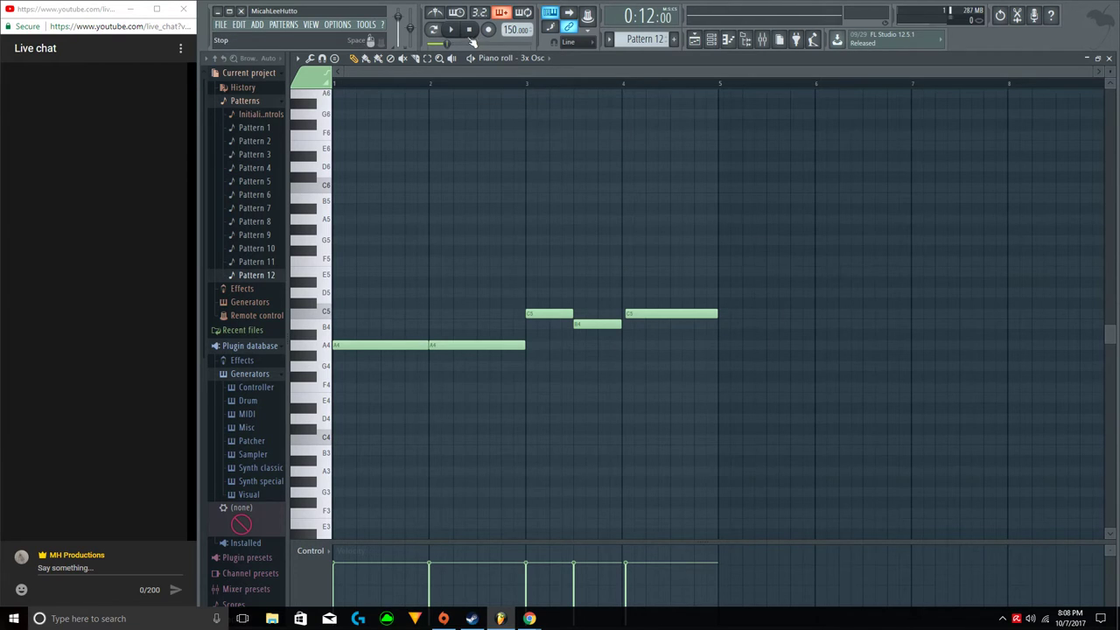
Play Pattern 12, try its notes one octave lower and move them back up, and close the piano roll.
{"action": "key", "text": "space"}
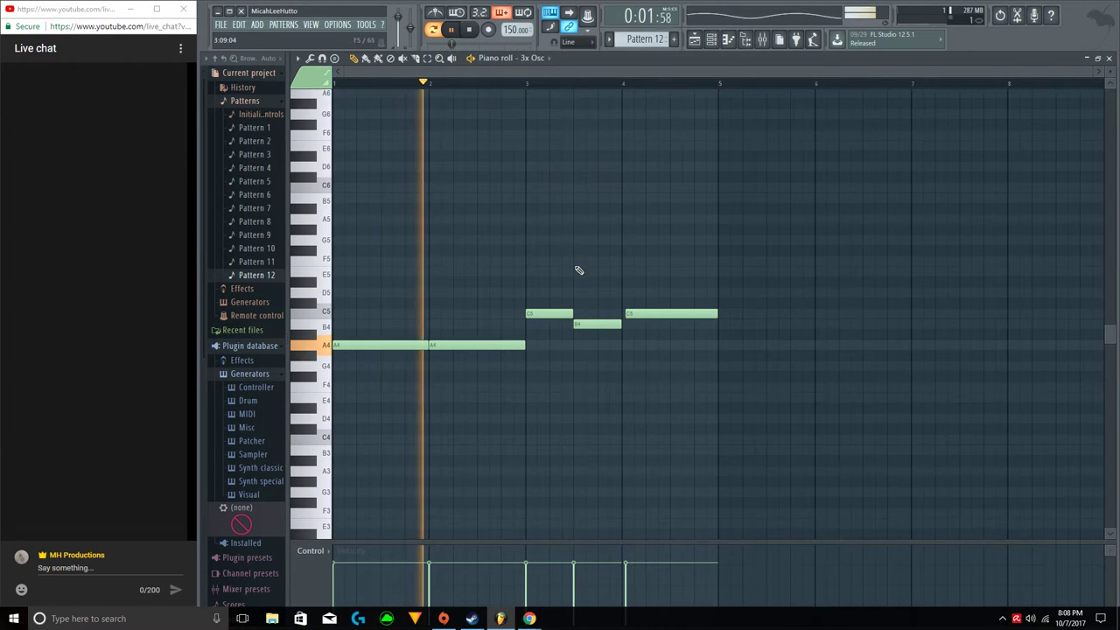
{"action": "key", "text": "ctrl+Down"}
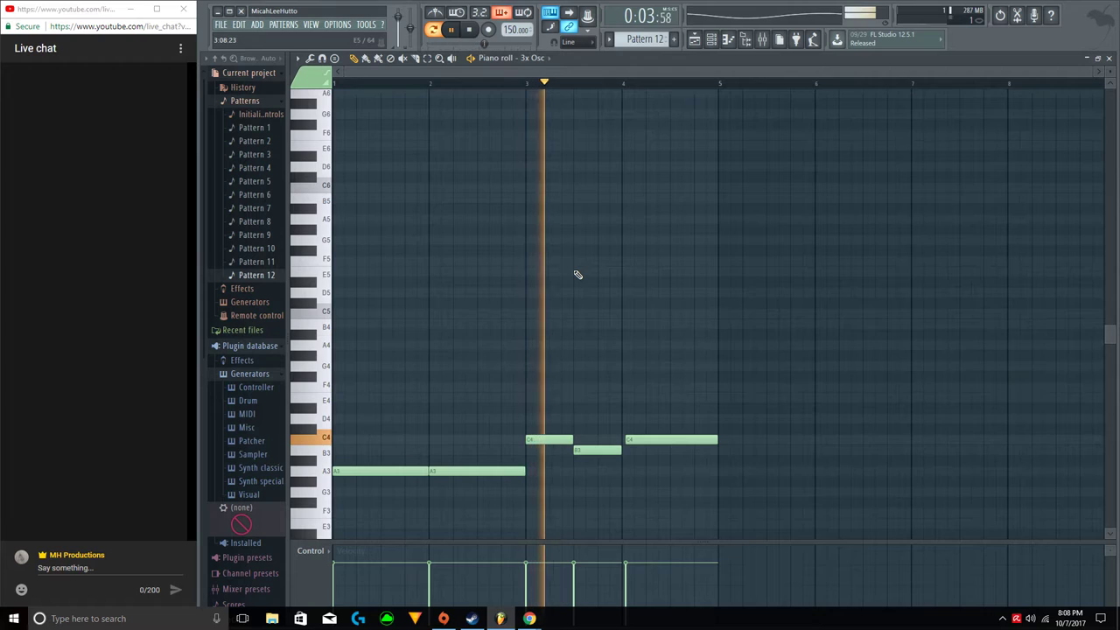
{"action": "key", "text": "ctrl+Up"}
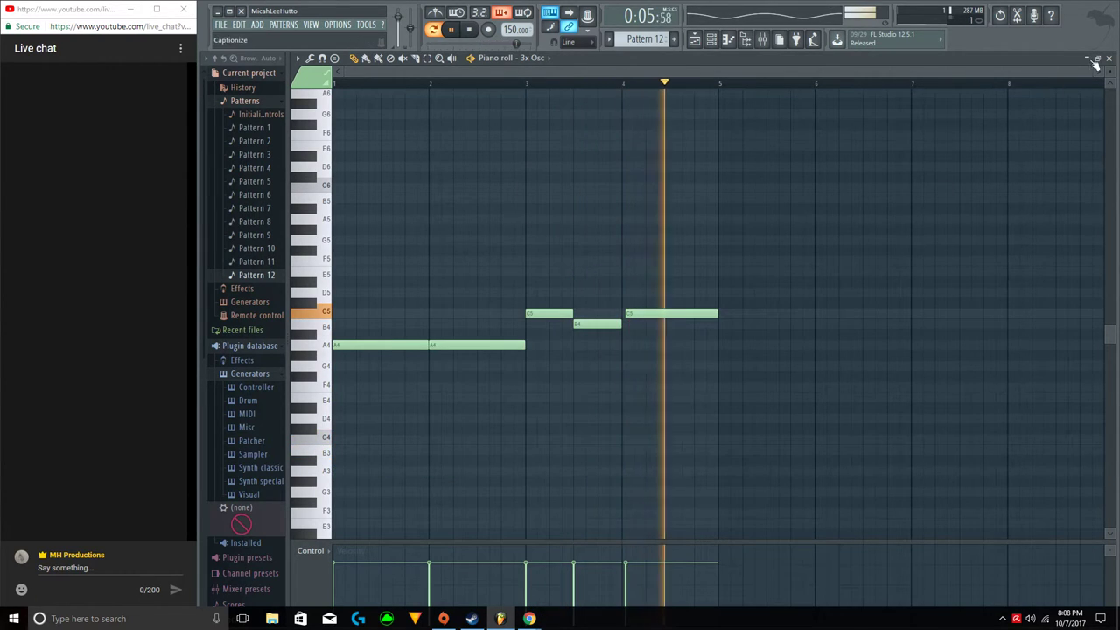
{"action": "left_click", "coordinate": [433, 385]}
{"action": "right_click", "coordinate": [473, 386]}
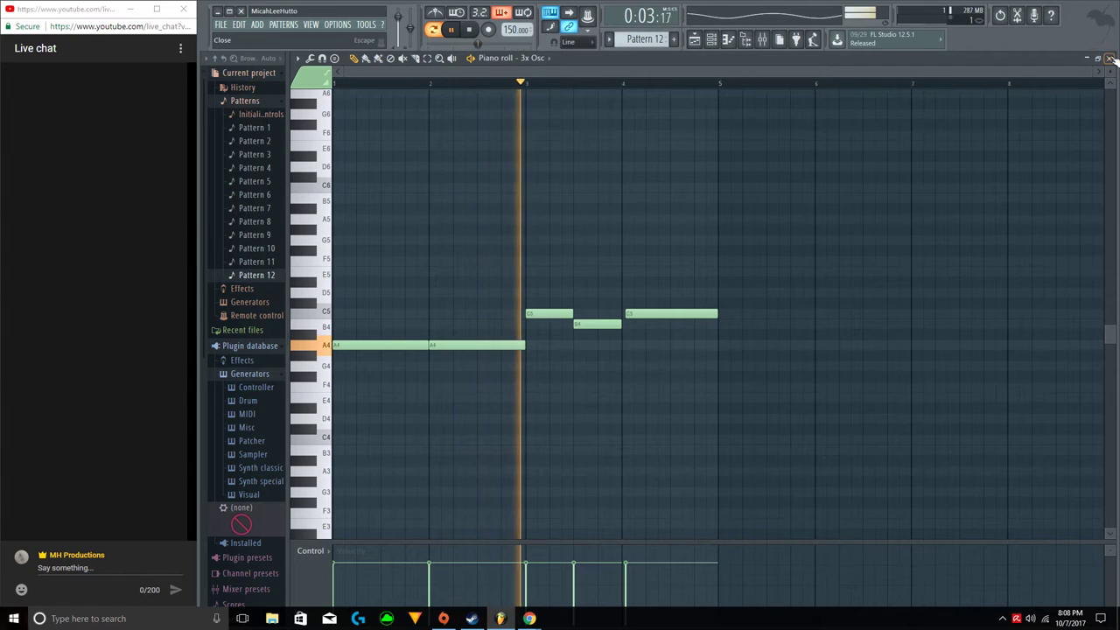
{"action": "left_click", "coordinate": [1110, 58]}
Place Pattern 12 on Track 7 at bars 9 and 13, and play the song from about bar 8.
{"action": "left_click", "coordinate": [739, 429]}
{"action": "left_click_drag", "start_coordinate": [739, 429], "coordinate": [504, 274]}
{"action": "key", "text": "ctrl+b"}
{"action": "left_click", "coordinate": [475, 85]}
{"action": "left_click", "coordinate": [539, 370]}
{"action": "right_click", "coordinate": [539, 369]}
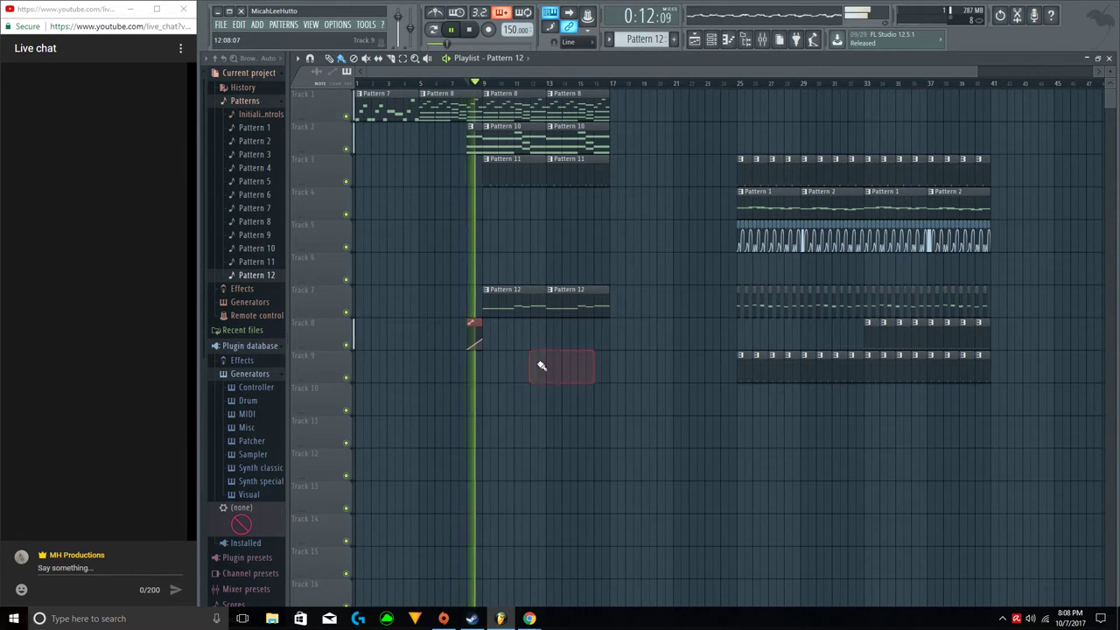
Transpose all notes of Pattern 12 down one octave and return to the playlist.
{"action": "double_click", "coordinate": [492, 302]}
{"action": "scroll", "coordinate": [496, 309], "scroll_direction": "up", "scroll_amount": 3}
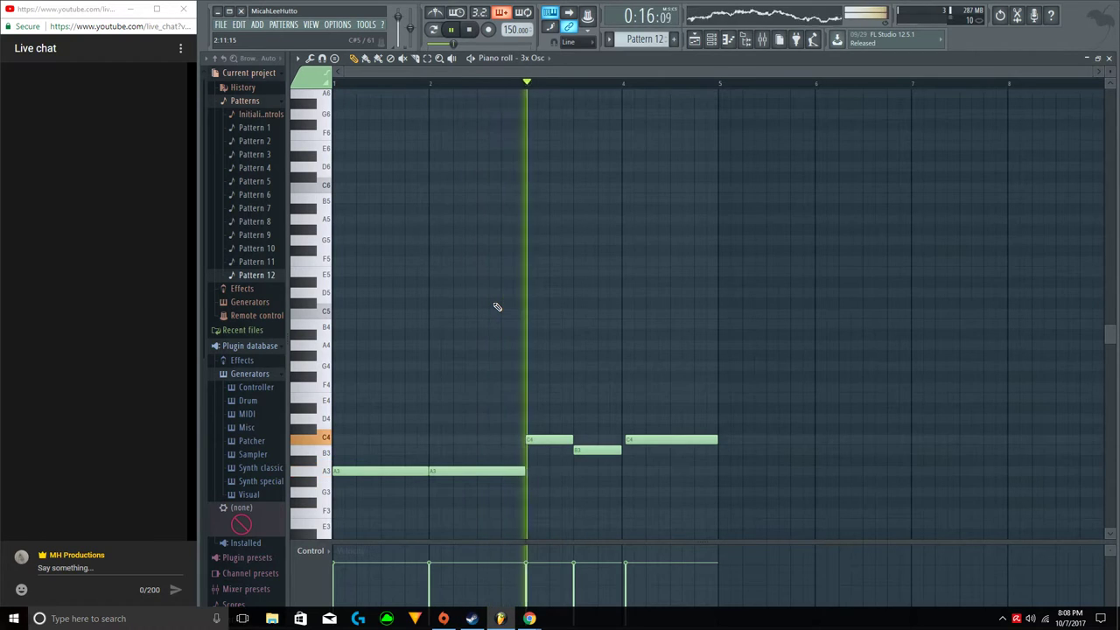
{"action": "left_click", "coordinate": [1110, 58]}
{"action": "left_click", "coordinate": [798, 433]}
{"action": "right_click", "coordinate": [797, 433]}
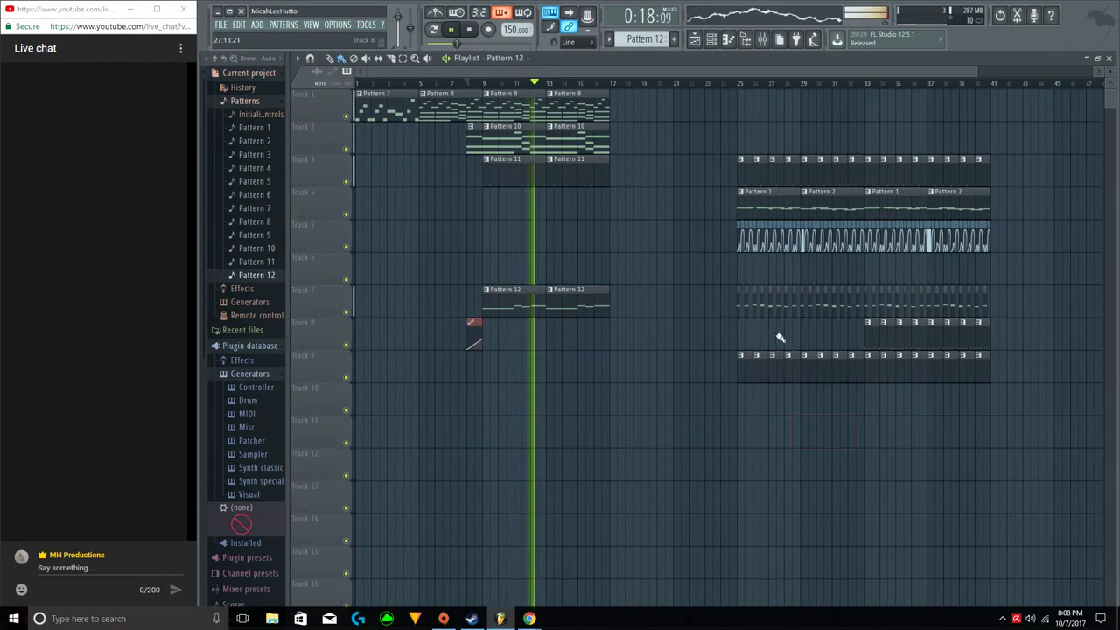
Compare the 3x Osc notes of Pattern 4 at bar 25 with those of Pattern 12, and stop playback.
{"action": "left_click", "coordinate": [740, 307]}
{"action": "double_click", "coordinate": [739, 307]}
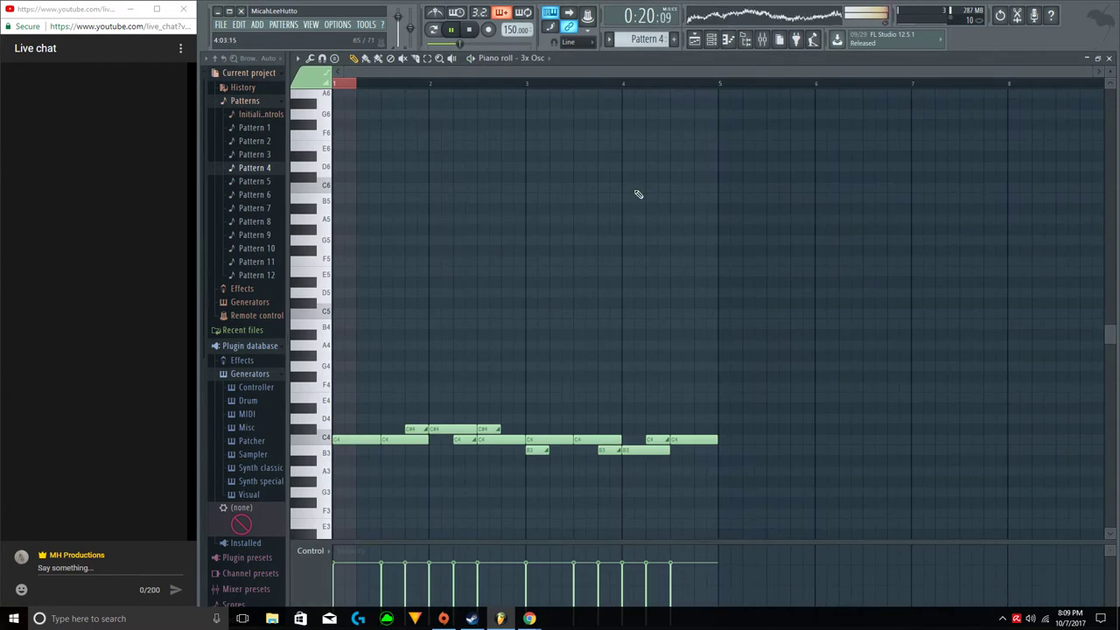
{"action": "left_click", "coordinate": [1110, 59]}
{"action": "right_click", "coordinate": [516, 427]}
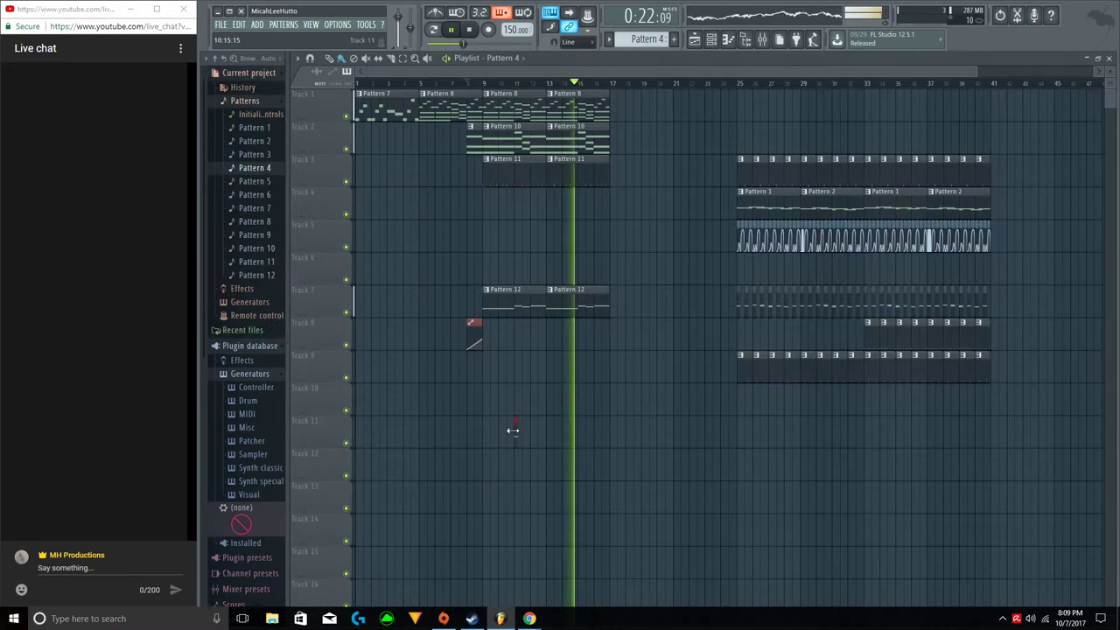
{"action": "double_click", "coordinate": [535, 299]}
{"action": "left_click", "coordinate": [578, 73]}
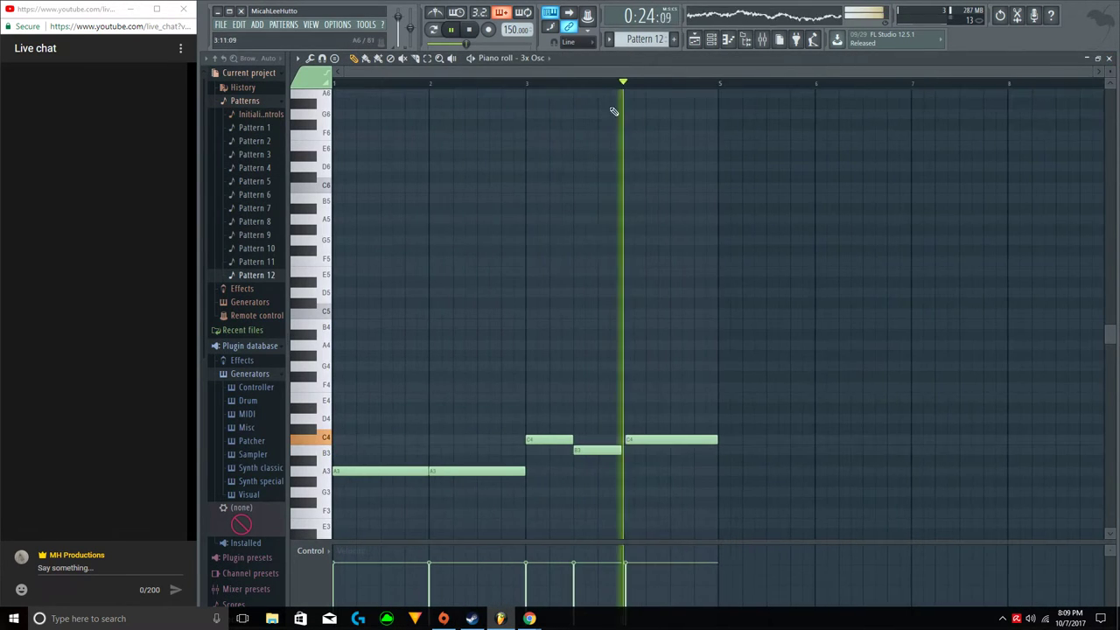
{"action": "left_click", "coordinate": [1109, 59]}
{"action": "double_click", "coordinate": [668, 453]}
{"action": "left_click", "coordinate": [664, 436]}
{"action": "right_click", "coordinate": [698, 457]}
{"action": "key", "text": "space"}
Select Pattern 9 and place it on Track 1 at bars 17 and 21.
{"action": "key", "text": "F6"}
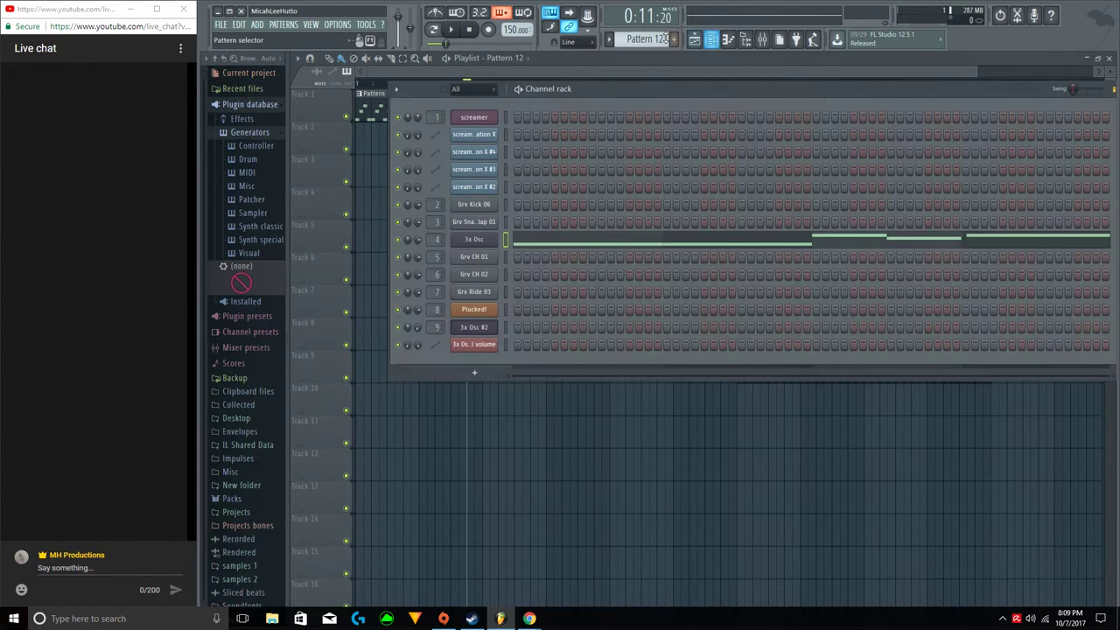
{"action": "scroll", "coordinate": [656, 39], "scroll_direction": "down", "scroll_amount": 2}
{"action": "scroll", "coordinate": [657, 38], "scroll_direction": "down", "scroll_amount": 1}
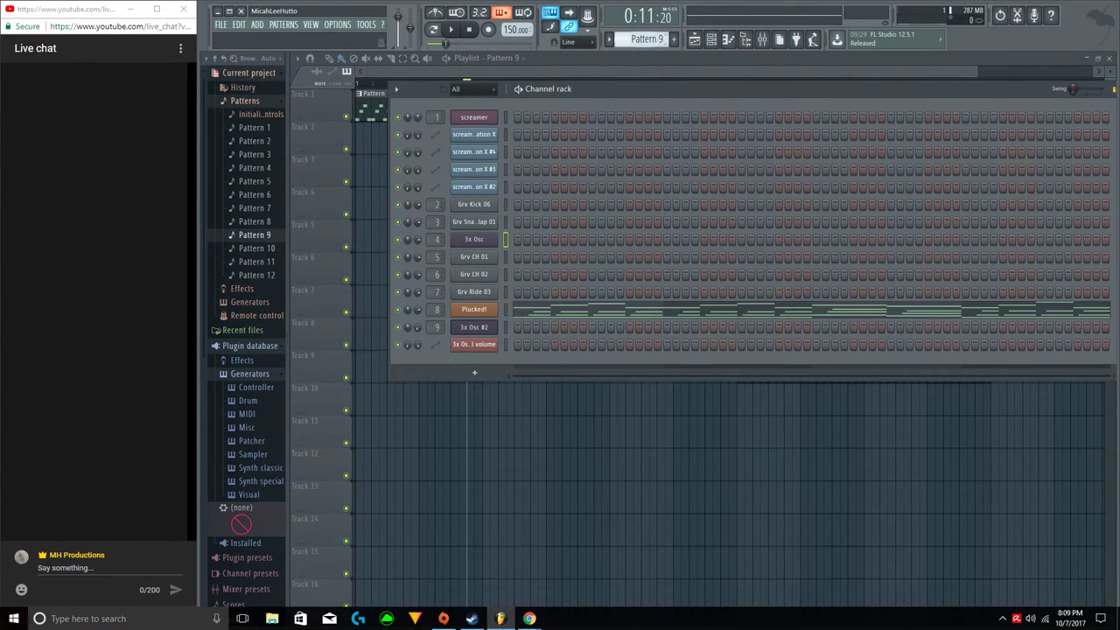
{"action": "key", "text": "F6"}
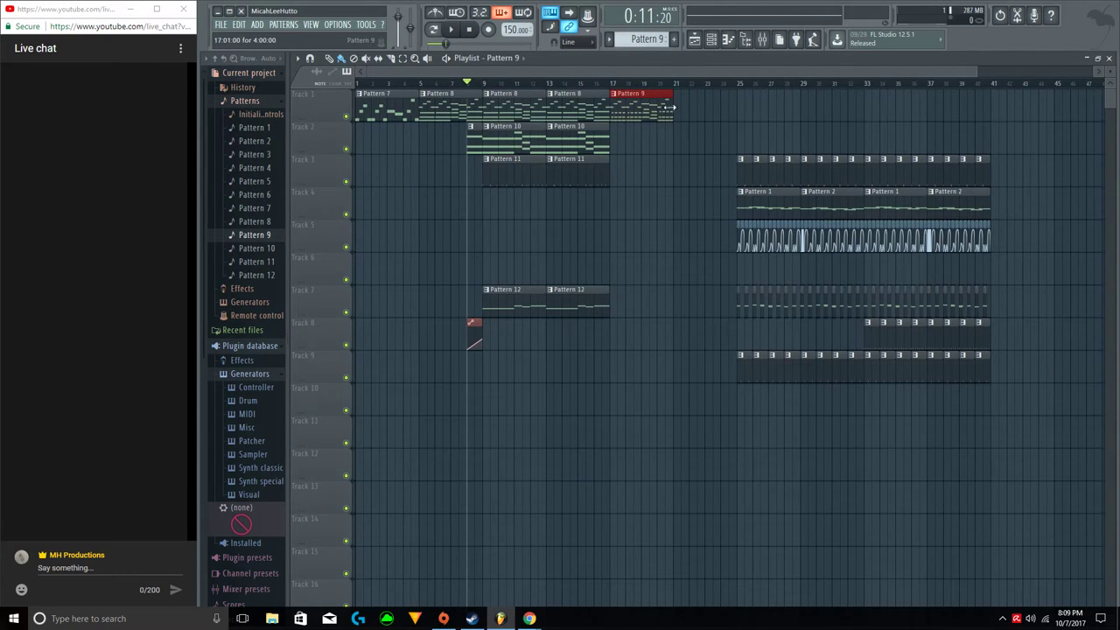
{"action": "left_click_drag", "start_coordinate": [677, 109], "coordinate": [683, 111]}
Add clips at bars 17 and 21 for both Pattern 10 on Track 2 and Pattern 12 on Track 7.
{"action": "left_click", "coordinate": [590, 158]}
{"action": "left_click", "coordinate": [587, 149]}
{"action": "left_click_drag", "start_coordinate": [619, 149], "coordinate": [629, 150]}
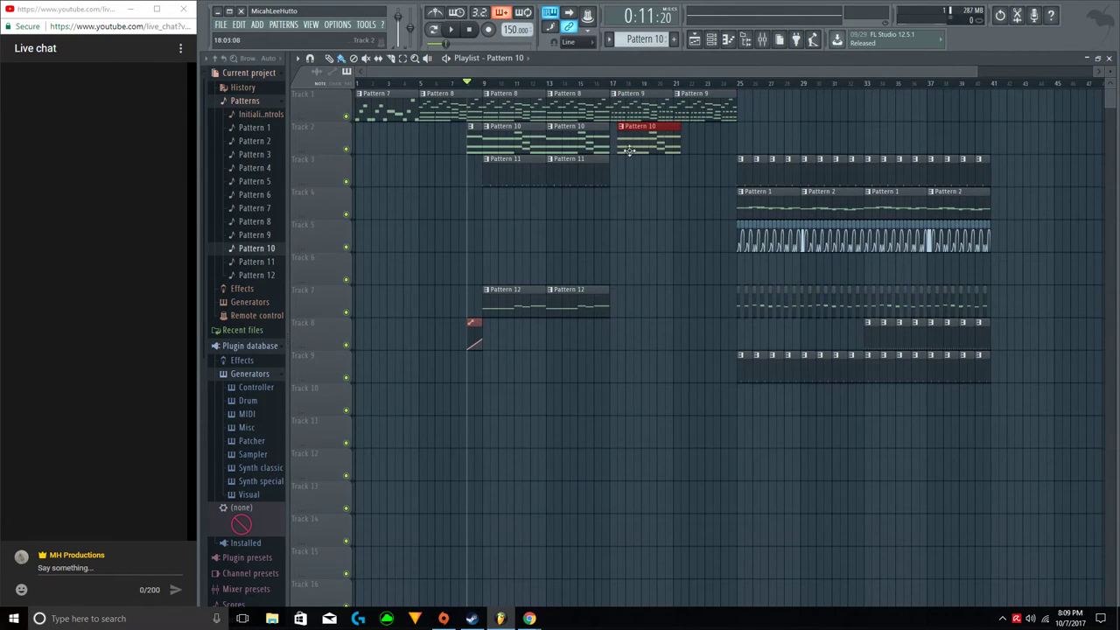
{"action": "left_click", "coordinate": [680, 147]}
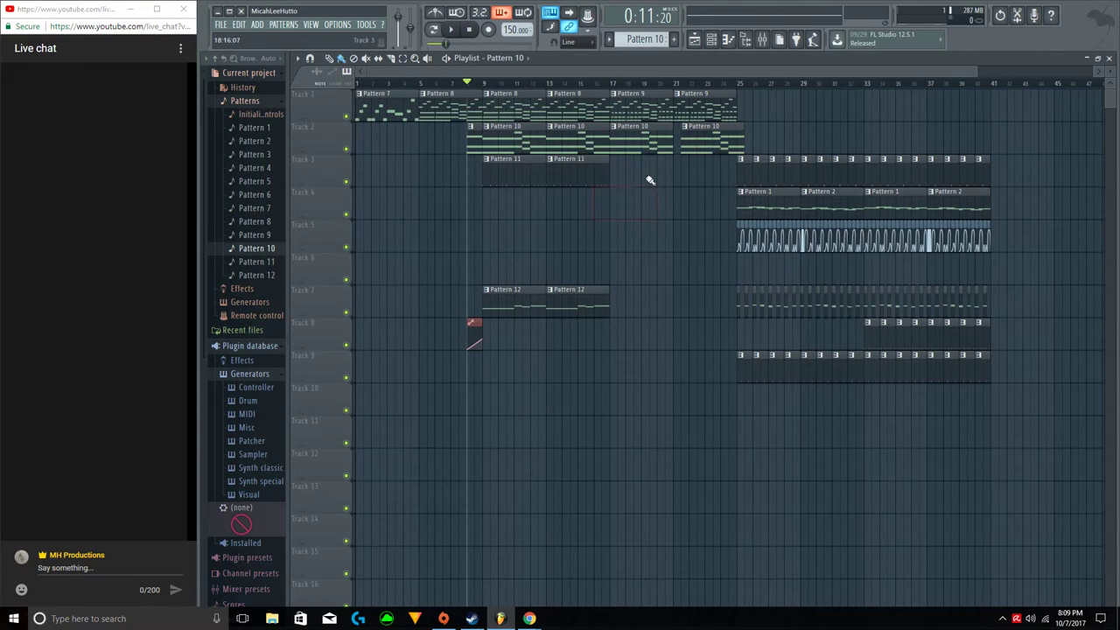
{"action": "left_click", "coordinate": [619, 309]}
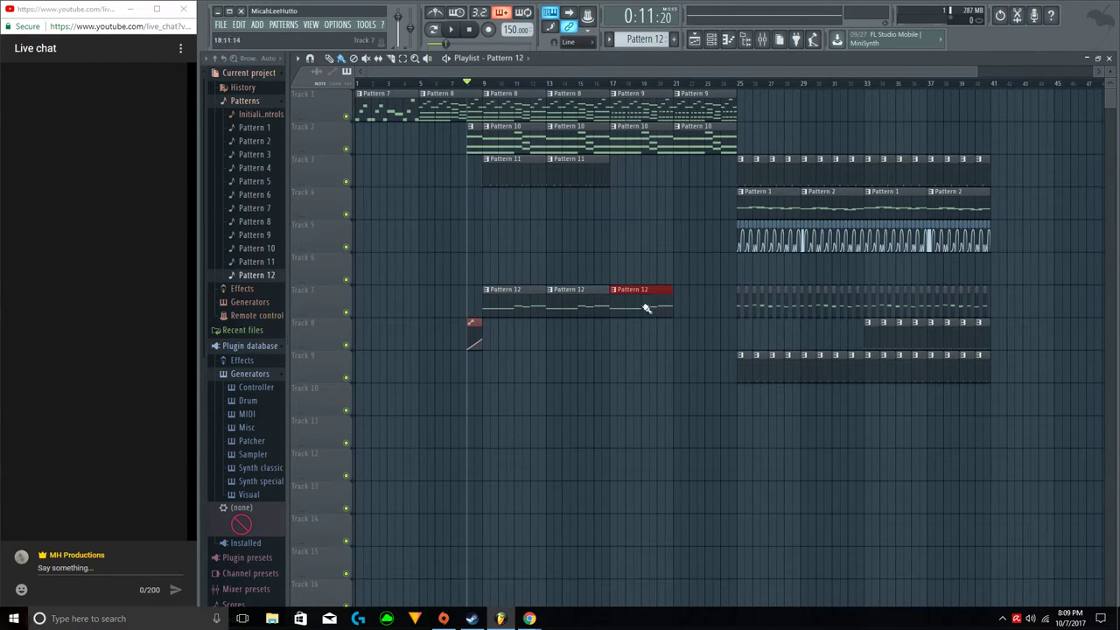
Play the song from just before bar 17 and create Pattern 13 with Grv Kick 06 on steps 1 and 9.
{"action": "left_click", "coordinate": [606, 84]}
{"action": "key", "text": "space"}
{"action": "left_click", "coordinate": [712, 40]}
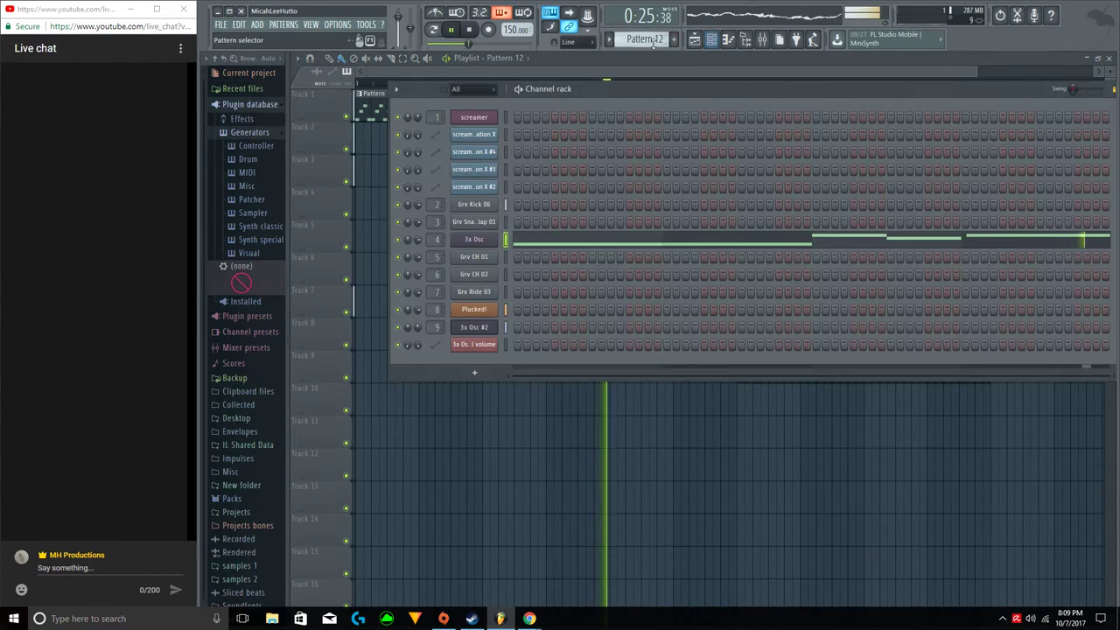
{"action": "left_click", "coordinate": [673, 39]}
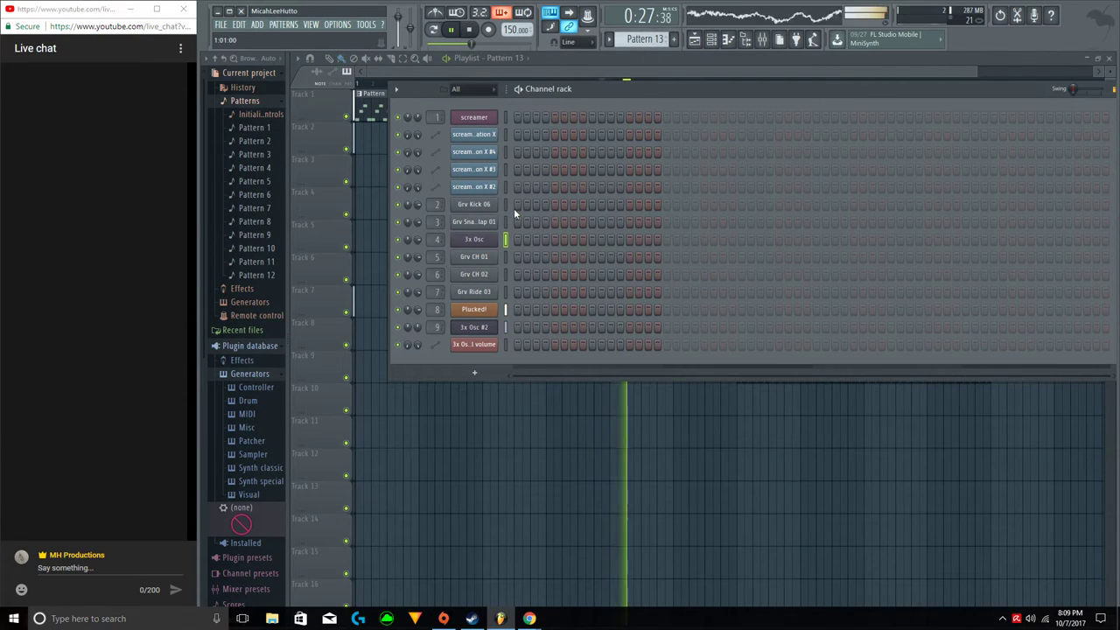
{"action": "left_click", "coordinate": [516, 205]}
{"action": "left_click", "coordinate": [592, 204]}
{"action": "right_click", "coordinate": [673, 450]}
Place five consecutive one-bar Pattern 13 clips on Track 3, from bar 17 through bar 21.
{"action": "left_click", "coordinate": [599, 83]}
{"action": "left_click_drag", "start_coordinate": [618, 181], "coordinate": [654, 182]}
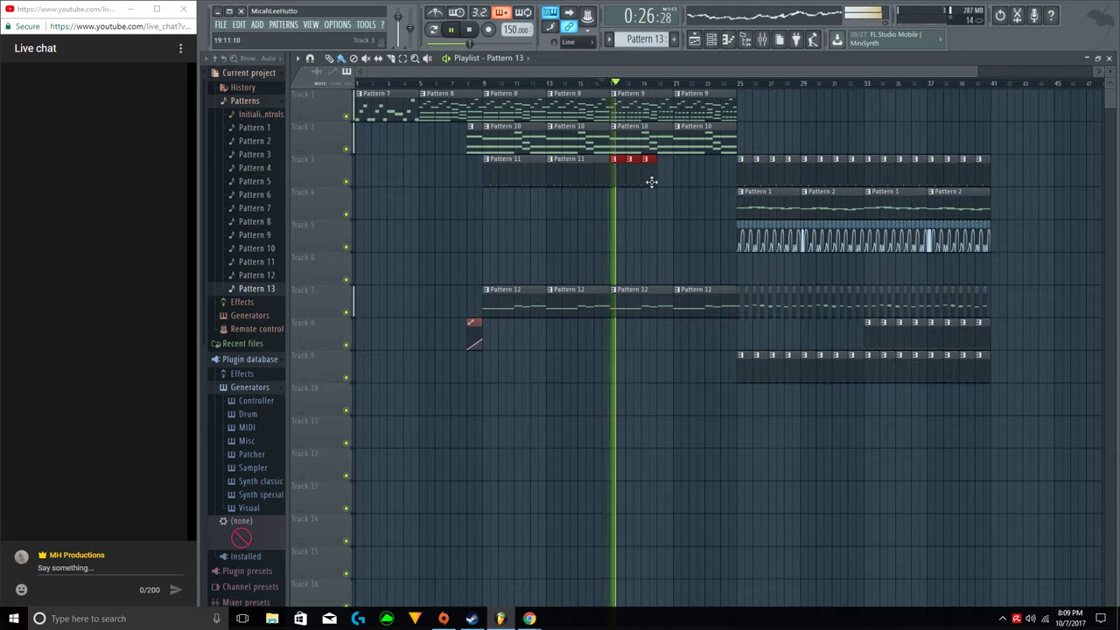
{"action": "double_click", "coordinate": [653, 182]}
{"action": "left_click", "coordinate": [1109, 59]}
{"action": "right_click", "coordinate": [680, 391]}
{"action": "left_click", "coordinate": [667, 175]}
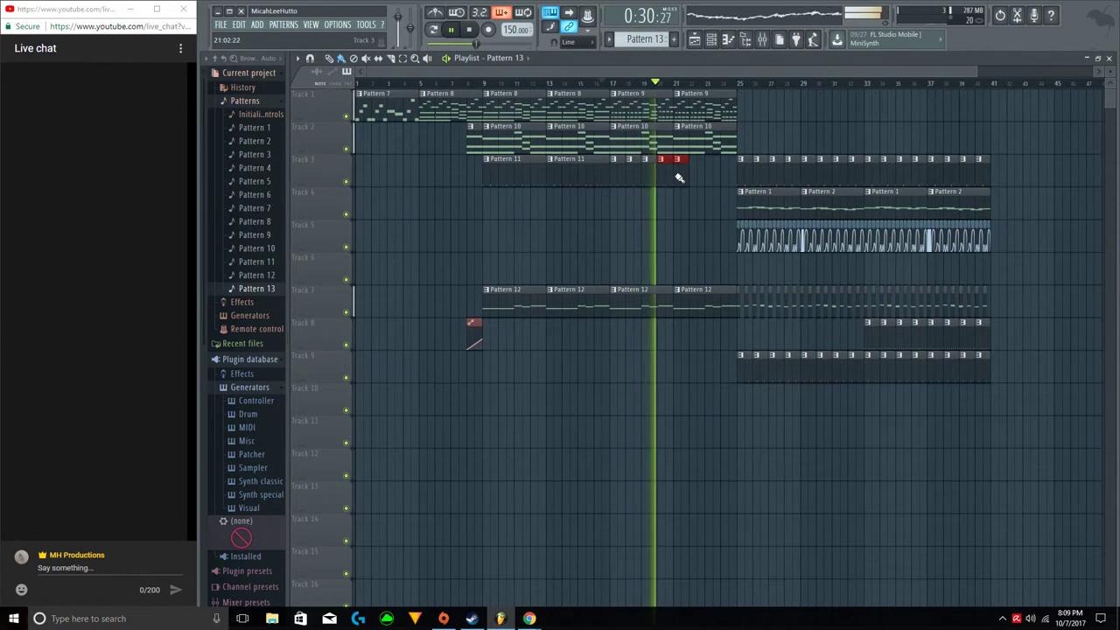
Stop playback, create Pattern 14 with an evenly spaced Grv Kick 06 fill, and place it on Track 3 at bar 22.
{"action": "left_click", "coordinate": [712, 42]}
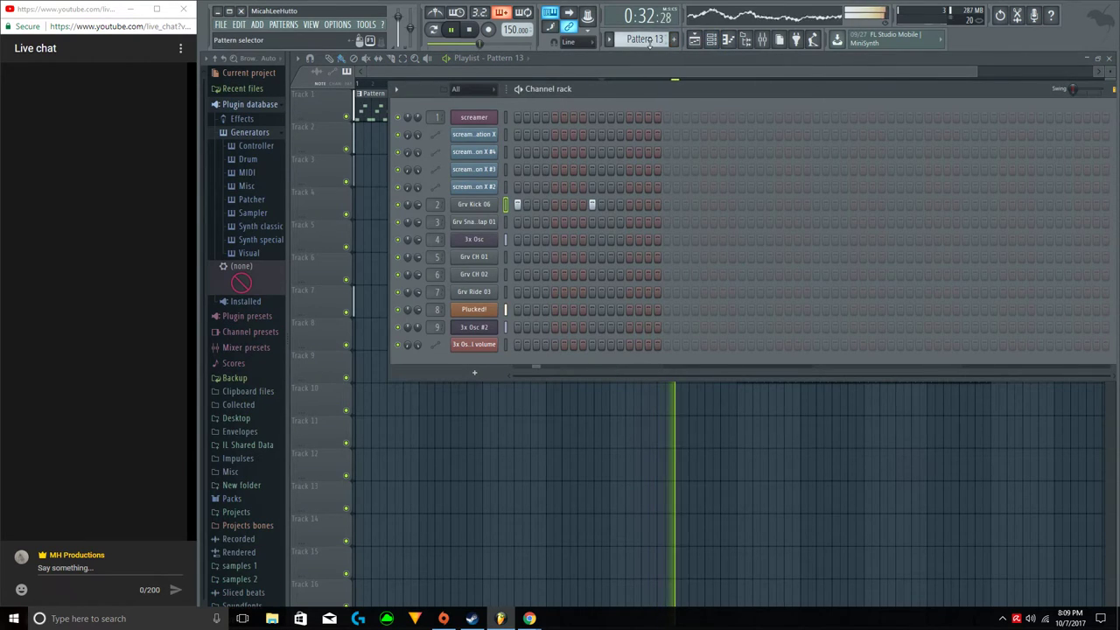
{"action": "key", "text": "F4"}
{"action": "key", "text": "space"}
{"action": "right_click", "coordinate": [477, 208]}
{"action": "left_click", "coordinate": [616, 254]}
{"action": "left_click", "coordinate": [681, 424]}
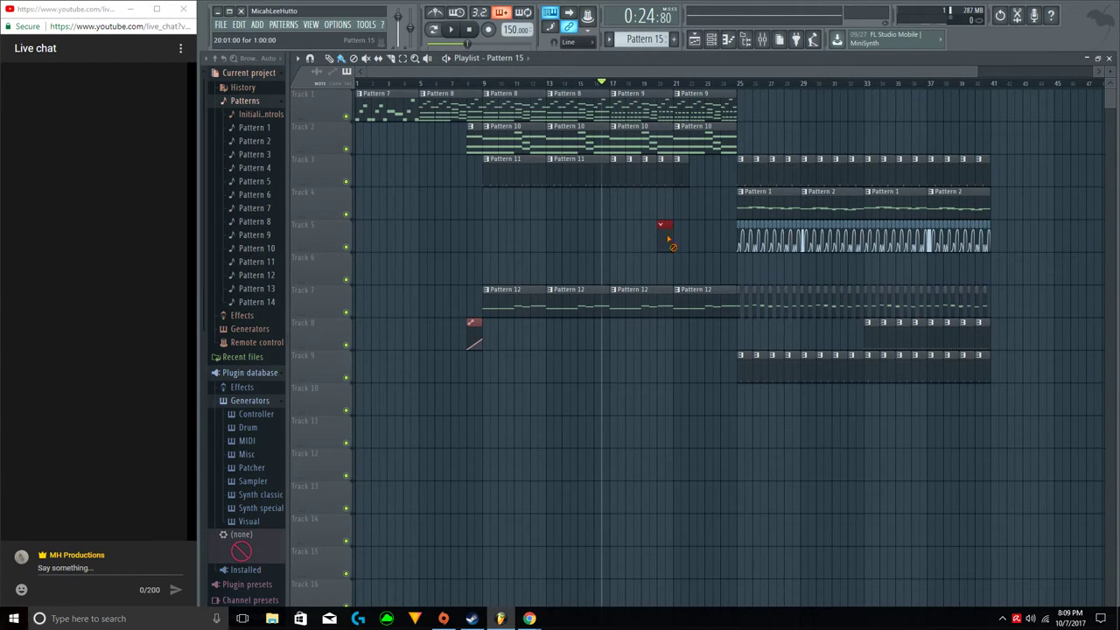
{"action": "left_click_drag", "start_coordinate": [644, 40], "coordinate": [644, 47]}
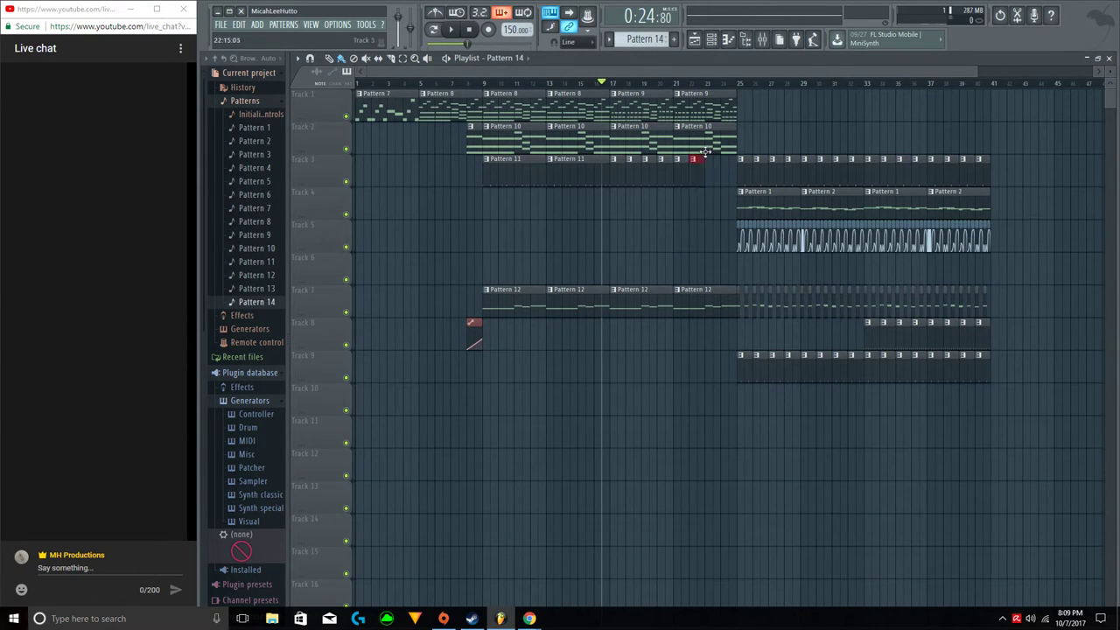
Create Pattern 15 with an evenly spaced Grv Kick 06 fill and place it on Track 3 at bar 23.
{"action": "left_click", "coordinate": [693, 40]}
{"action": "scroll", "coordinate": [658, 42], "scroll_direction": "up", "scroll_amount": 1}
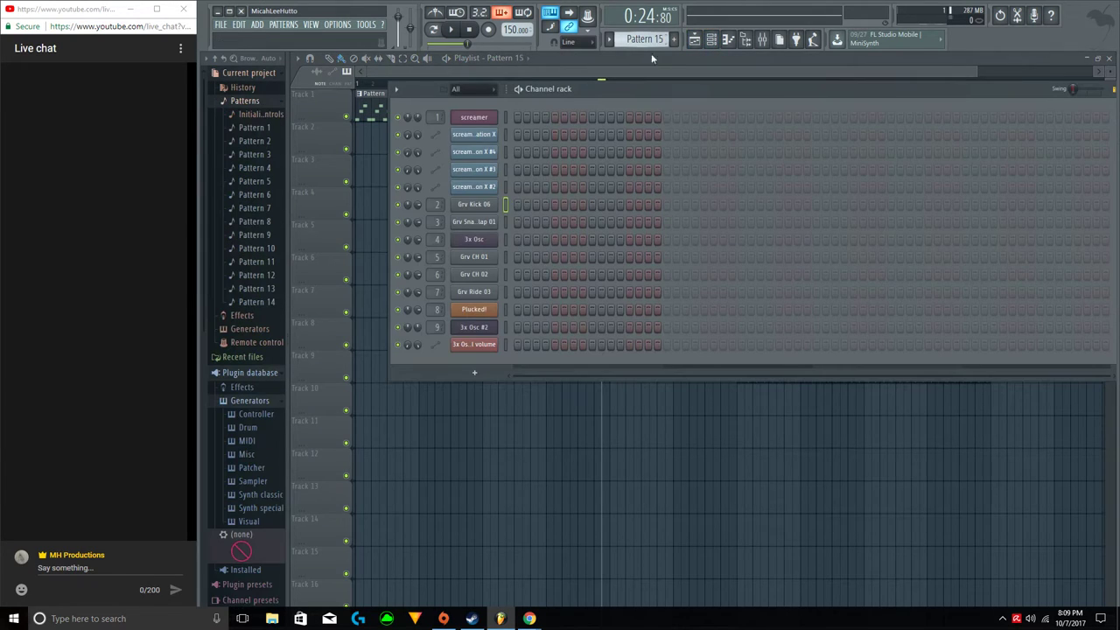
{"action": "right_click", "coordinate": [487, 209]}
{"action": "left_click", "coordinate": [670, 251]}
{"action": "key", "text": "F6"}
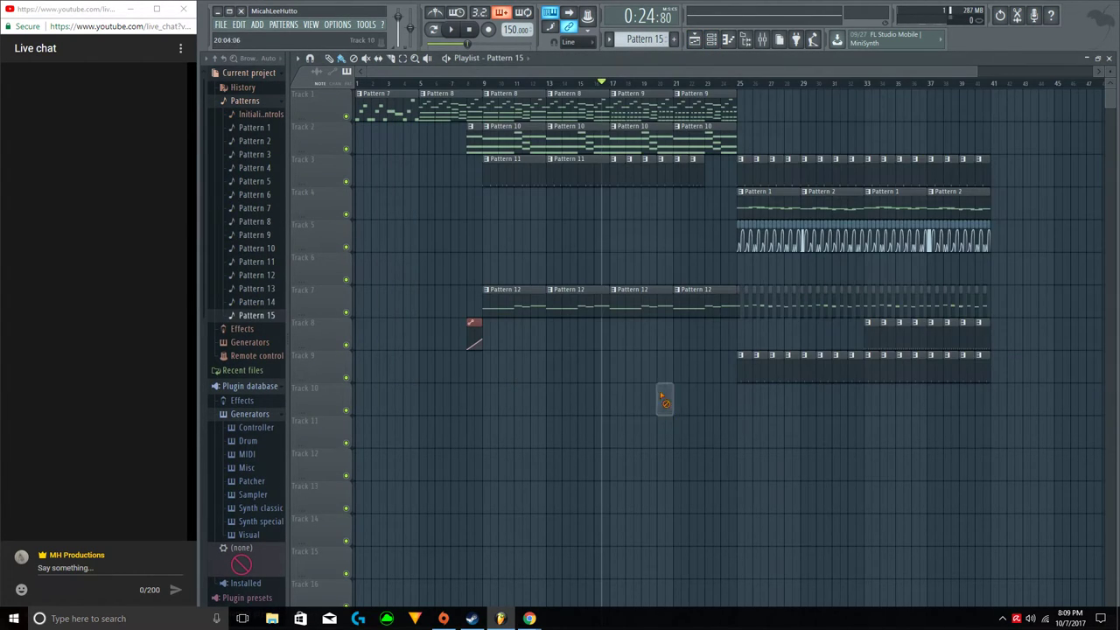
Create Pattern 16 with Grv Kick 06 on all 16 steps and place it on Track 3 at bar 24.
{"action": "left_click", "coordinate": [711, 39]}
{"action": "scroll", "coordinate": [652, 39], "scroll_direction": "up", "scroll_amount": 1}
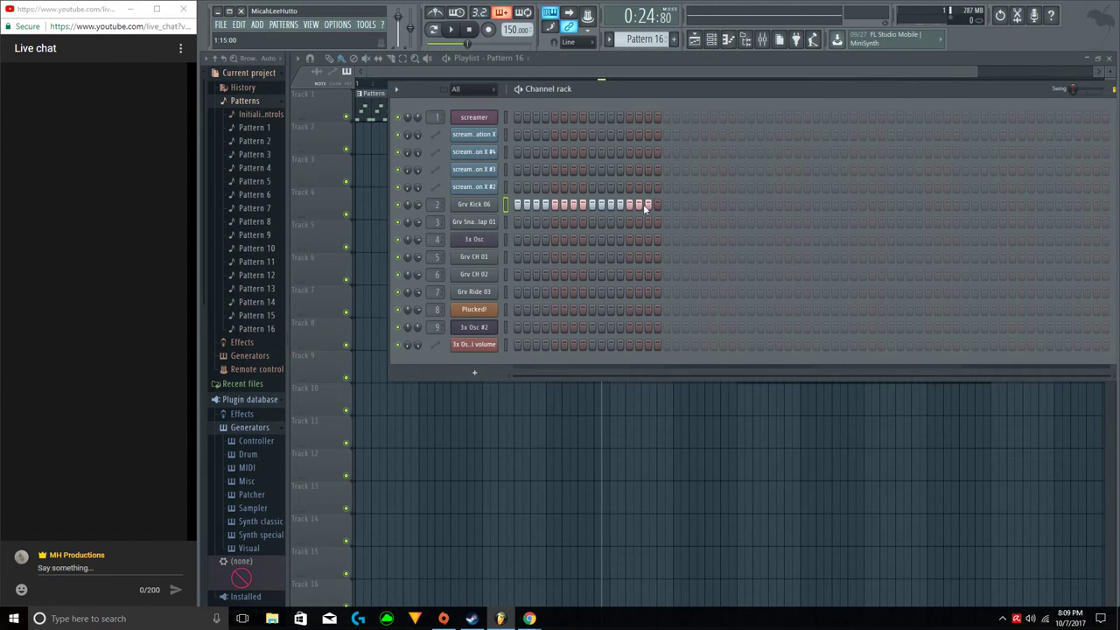
{"action": "left_click", "coordinate": [692, 423]}
{"action": "left_click", "coordinate": [692, 423]}
{"action": "left_click", "coordinate": [687, 398]}
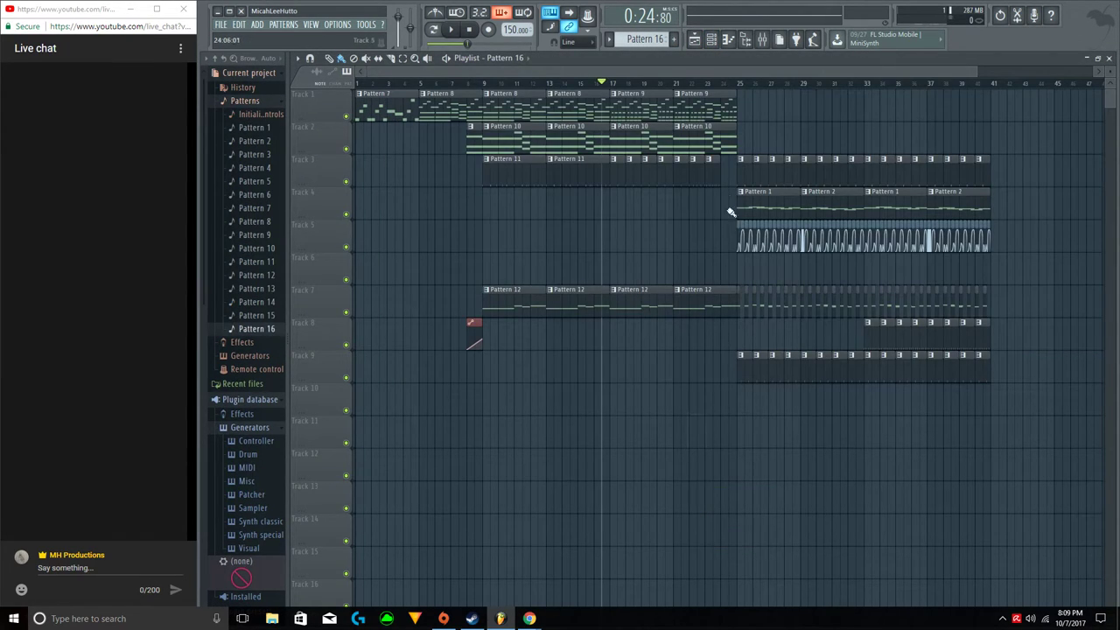
{"action": "left_click", "coordinate": [729, 175]}
Play the song from before bar 17 and create Pattern 17 with the channel 3 snare/clap on all 16 steps.
{"action": "key", "text": "space"}
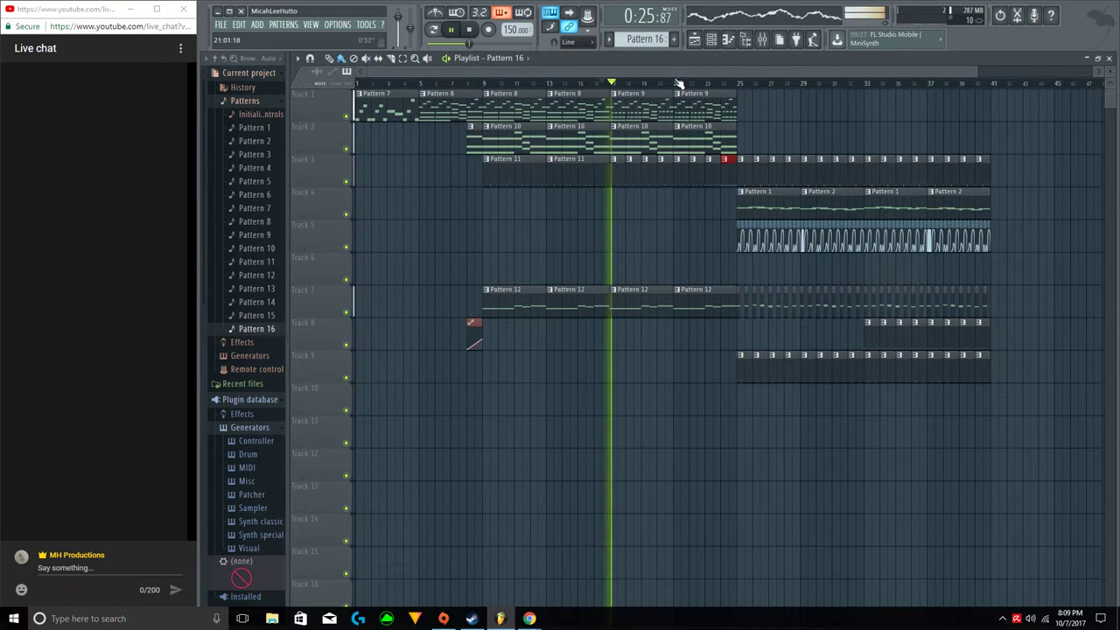
{"action": "left_click", "coordinate": [711, 40]}
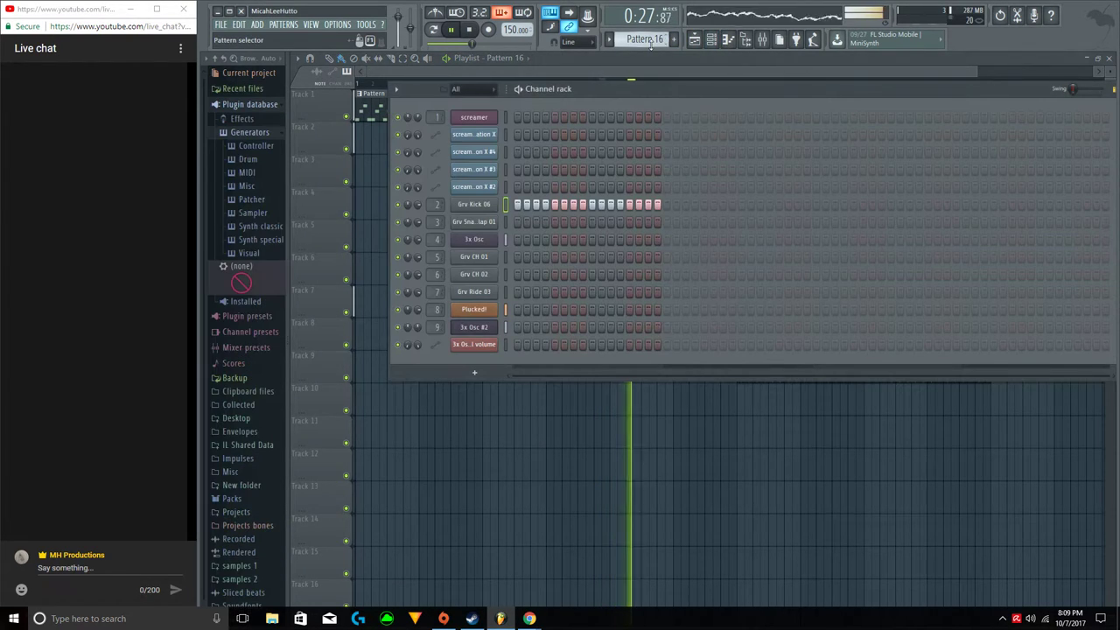
{"action": "scroll", "coordinate": [651, 44], "scroll_direction": "up", "scroll_amount": 1}
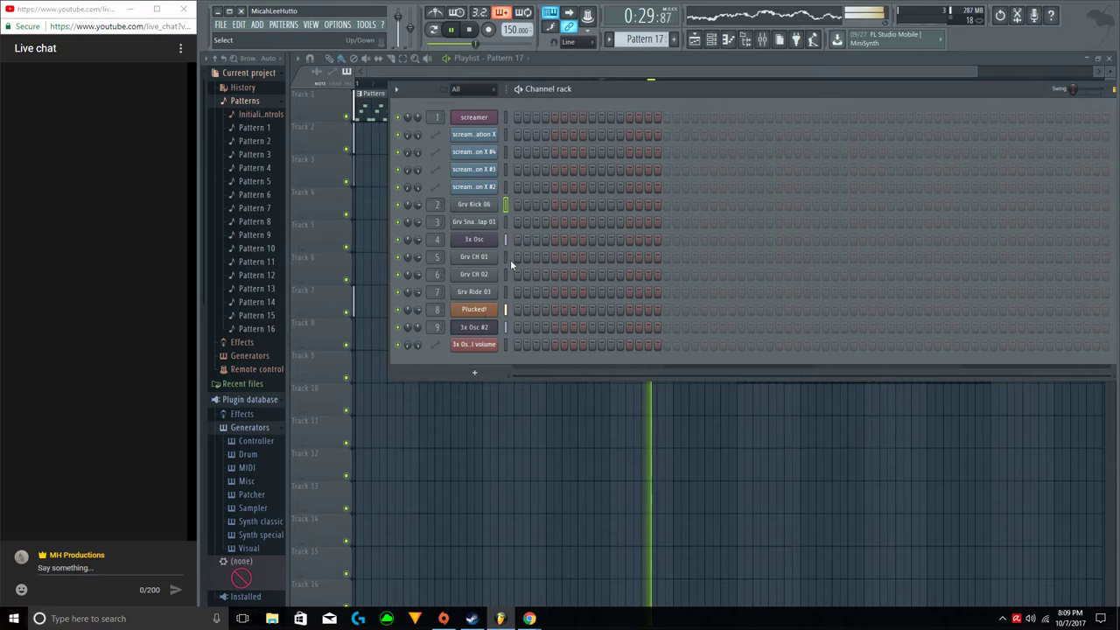
{"action": "left_click_drag", "start_coordinate": [517, 221], "coordinate": [662, 223]}
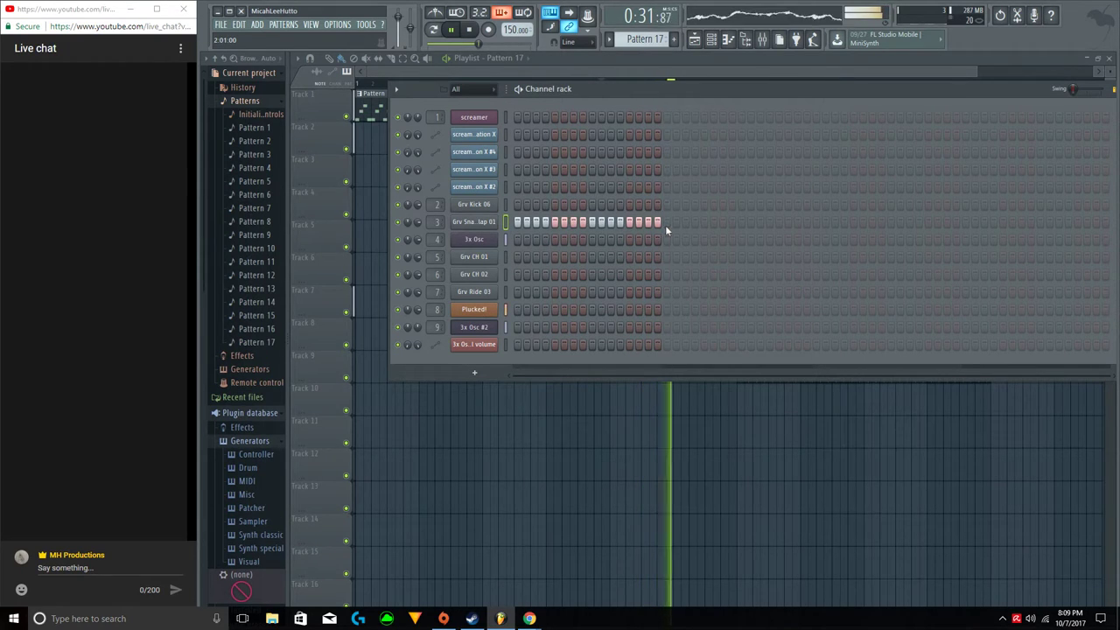
Place Pattern 17 on Track 4 at every bar from 17 through 24 and stop playback.
{"action": "right_click", "coordinate": [493, 226]}
{"action": "right_click", "coordinate": [550, 407]}
{"action": "key", "text": "space"}
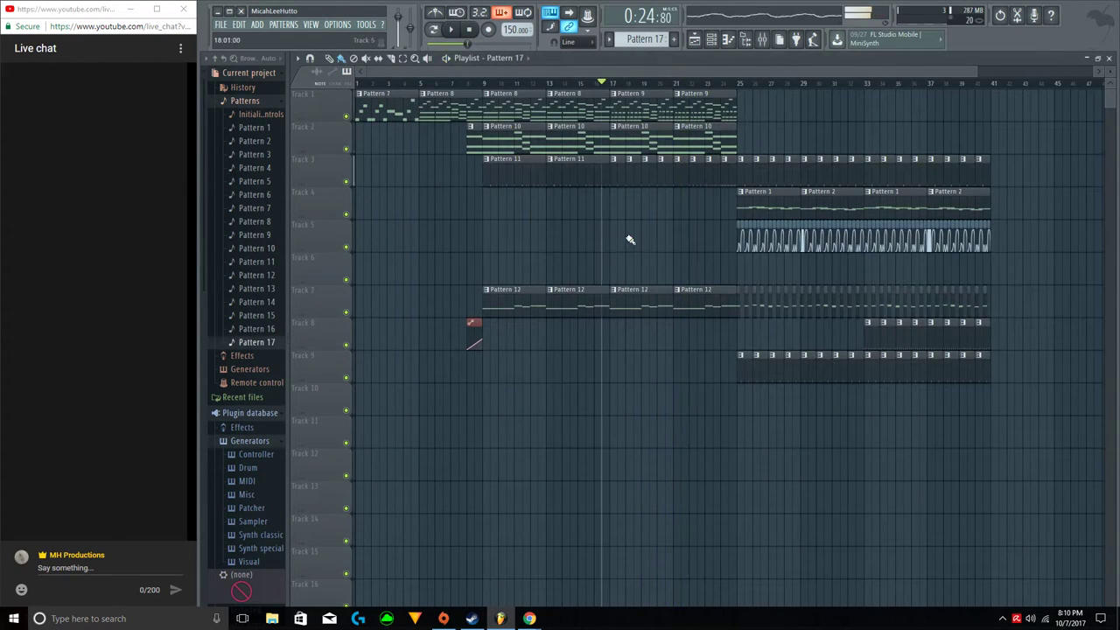
{"action": "left_click", "coordinate": [620, 210]}
{"action": "right_click", "coordinate": [620, 210]}
{"action": "key", "text": "space"}
{"action": "key", "text": "space"}
{"action": "left_click", "coordinate": [624, 210]}
{"action": "key", "text": "space"}
{"action": "key", "text": "space"}
{"action": "right_click", "coordinate": [628, 211]}
{"action": "key", "text": "space"}
{"action": "left_click_drag", "start_coordinate": [621, 217], "coordinate": [735, 215]}
{"action": "key", "text": "space"}
Automate the Grv Snareclap 01 channel volume over bars 17 to 24 on Track 10 as a rising curve.
{"action": "left_click_drag", "start_coordinate": [740, 87], "coordinate": [612, 86]}
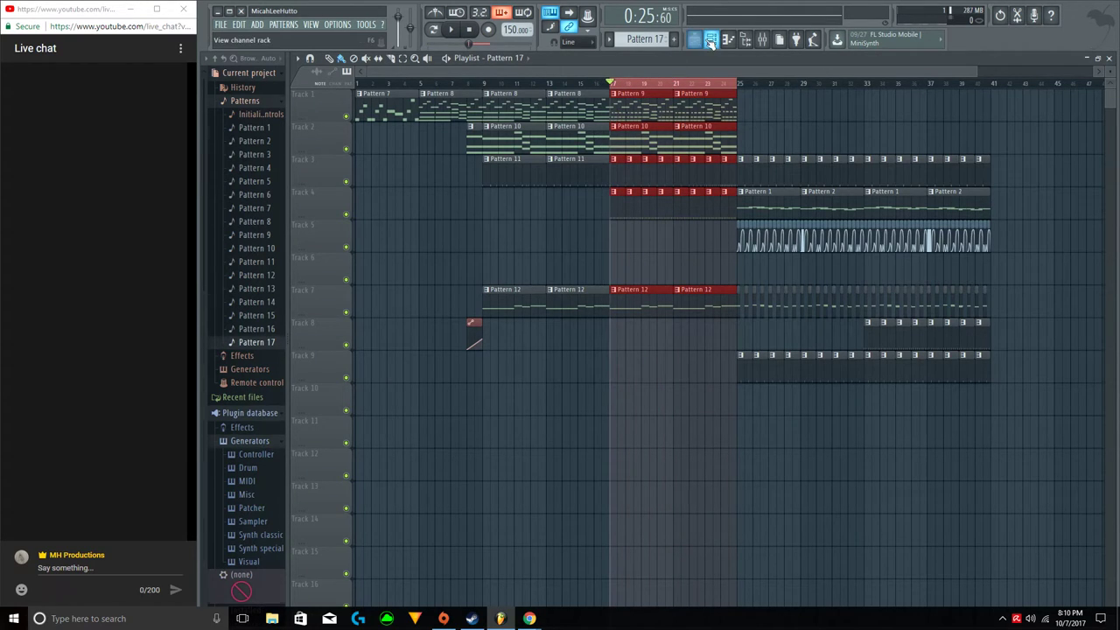
{"action": "left_click", "coordinate": [711, 40]}
{"action": "right_click", "coordinate": [426, 226]}
{"action": "left_click", "coordinate": [490, 298]}
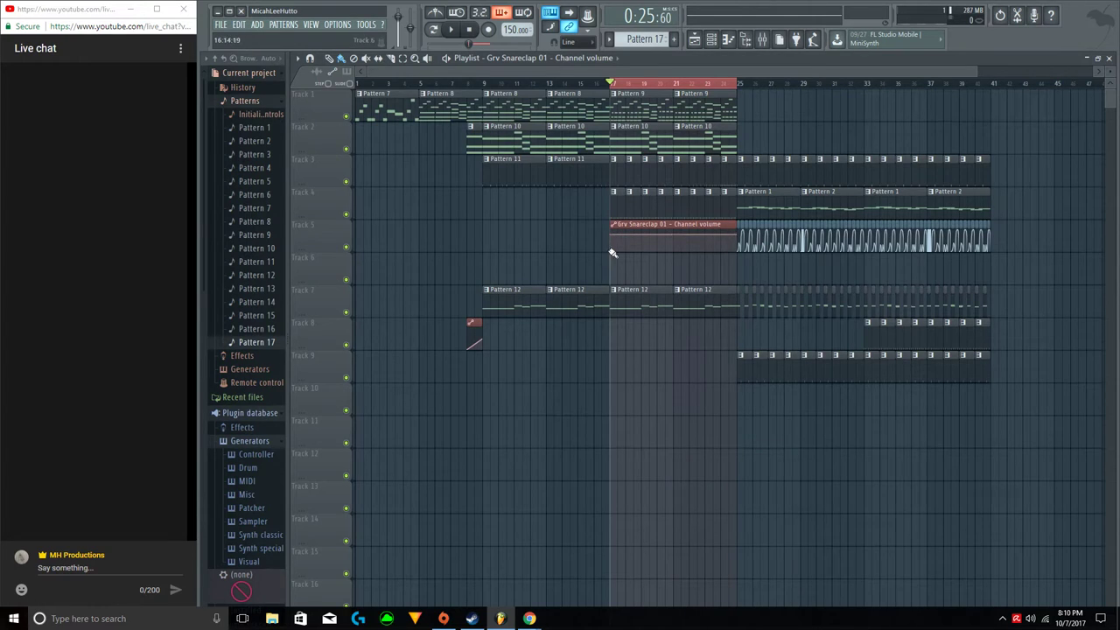
{"action": "left_click_drag", "start_coordinate": [620, 222], "coordinate": [619, 385]}
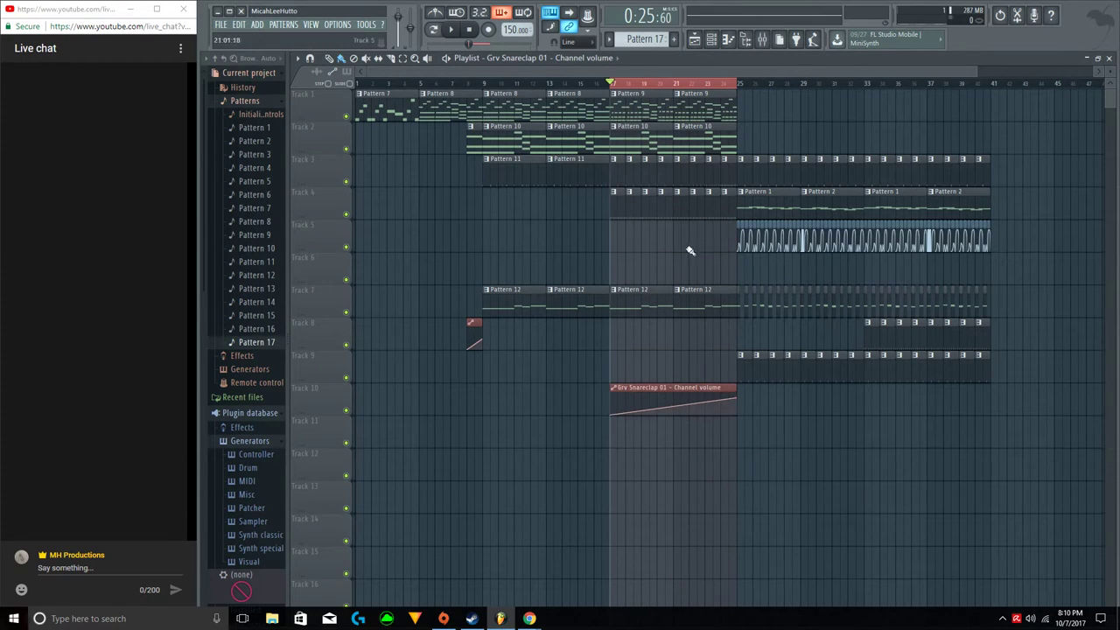
{"action": "left_click_drag", "start_coordinate": [713, 88], "coordinate": [615, 106]}
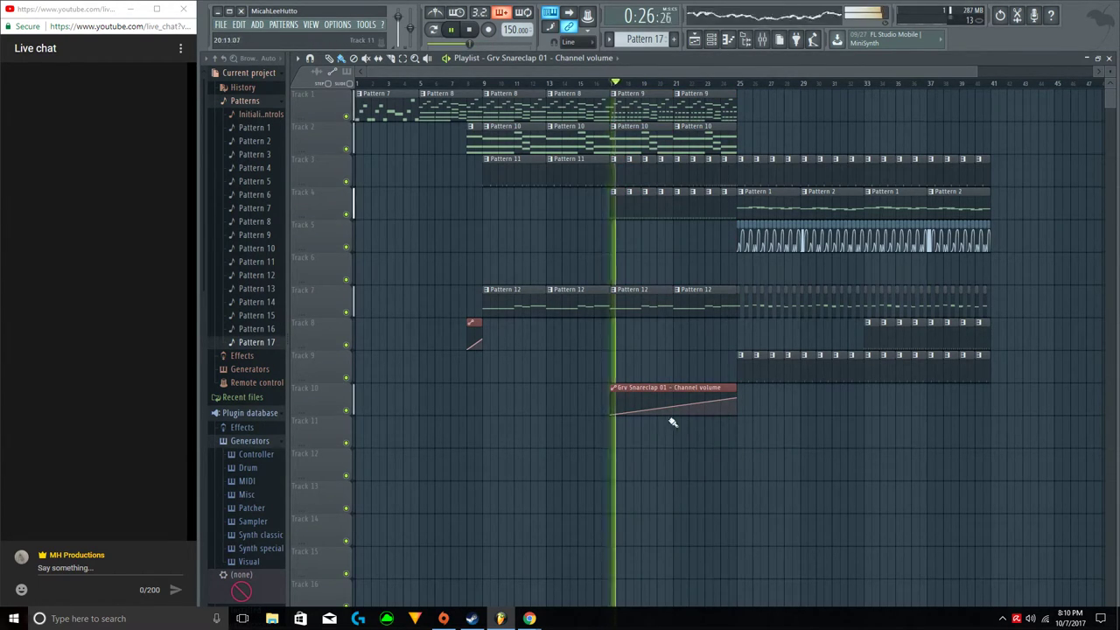
{"action": "left_click_drag", "start_coordinate": [673, 407], "coordinate": [673, 414]}
Move all clips from bar 25 onward on Tracks 4 to 9 down by one track.
{"action": "left_click", "coordinate": [690, 306]}
{"action": "left_click", "coordinate": [730, 430]}
{"action": "right_click", "coordinate": [756, 439]}
{"action": "left_click", "coordinate": [749, 462]}
{"action": "right_click", "coordinate": [754, 466]}
{"action": "left_click_drag", "start_coordinate": [758, 470], "coordinate": [1028, 188]}
{"action": "left_click", "coordinate": [743, 382]}
{"action": "left_click_drag", "start_coordinate": [743, 382], "coordinate": [994, 187]}
{"action": "left_click_drag", "start_coordinate": [775, 205], "coordinate": [775, 234]}
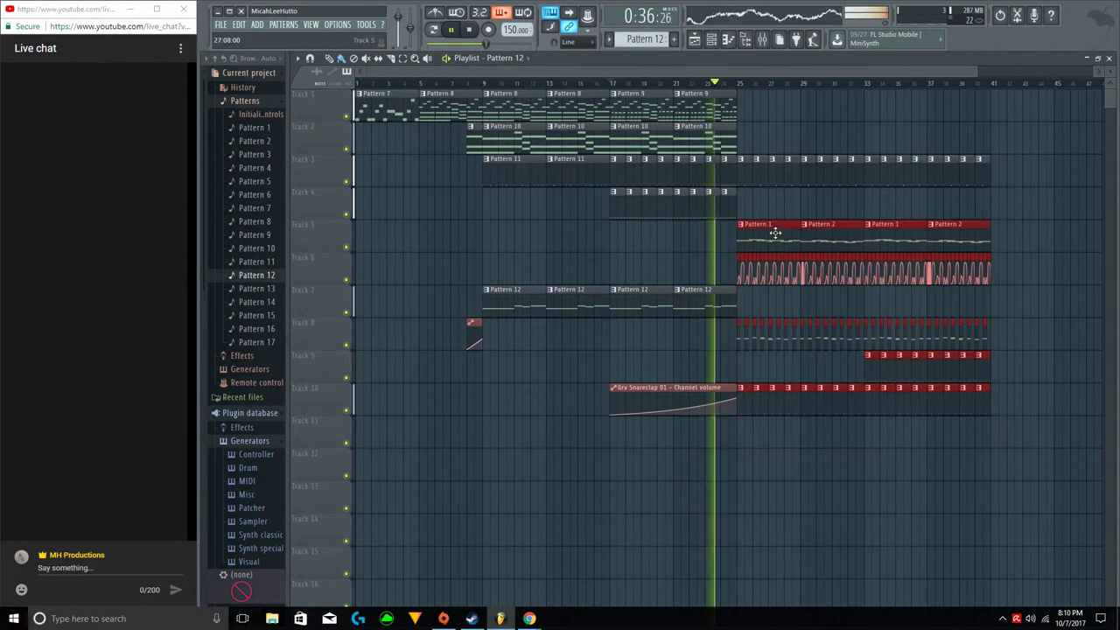
Stop playback and copy Patterns 1 and 2 with the automation clips below them to bars 17 to 24 on Tracks 5 and 6.
{"action": "left_click", "coordinate": [595, 241]}
{"action": "right_click", "coordinate": [600, 241]}
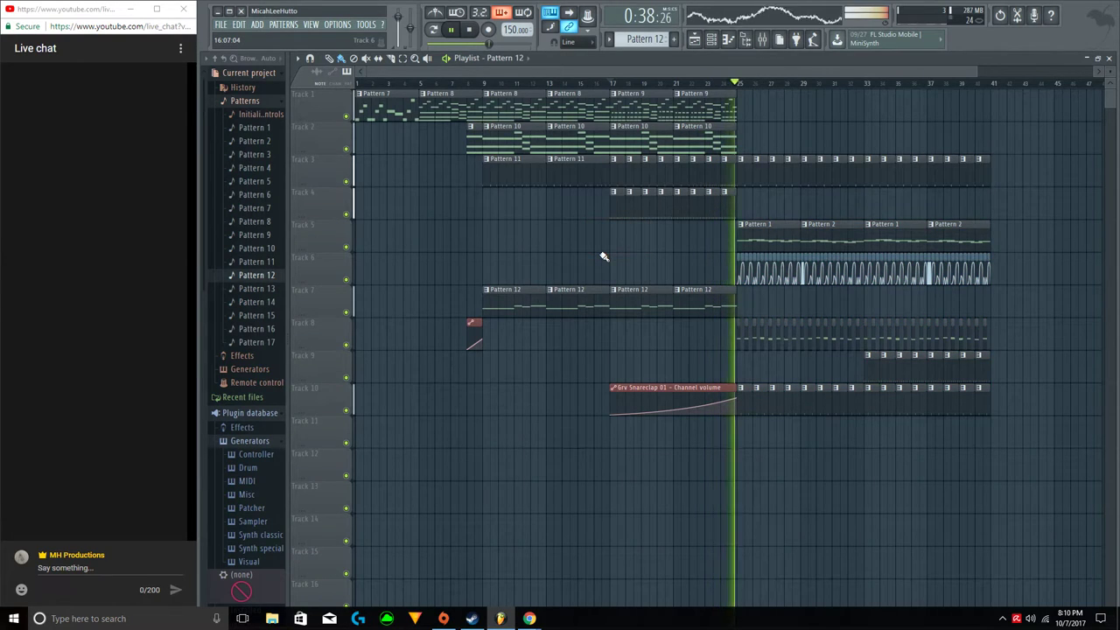
{"action": "key", "text": "space"}
{"action": "left_click_drag", "start_coordinate": [716, 265], "coordinate": [623, 230]}
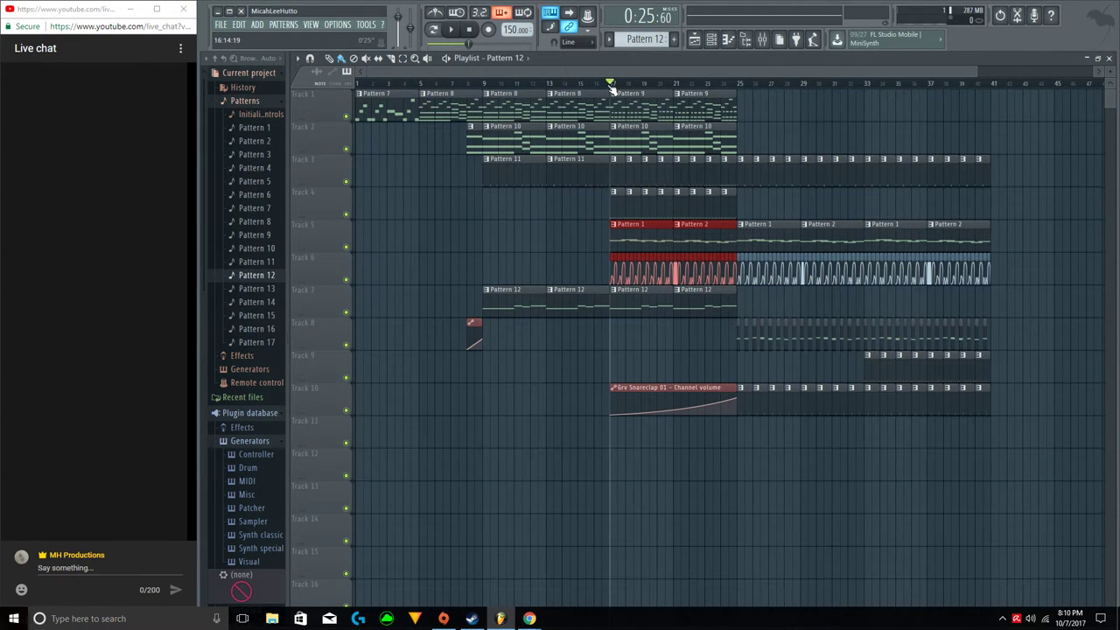
Automate the screamer channel volume over bars 17 to 24 as a rising ramp on Track 11, and play that section.
{"action": "left_click_drag", "start_coordinate": [613, 86], "coordinate": [697, 81]}
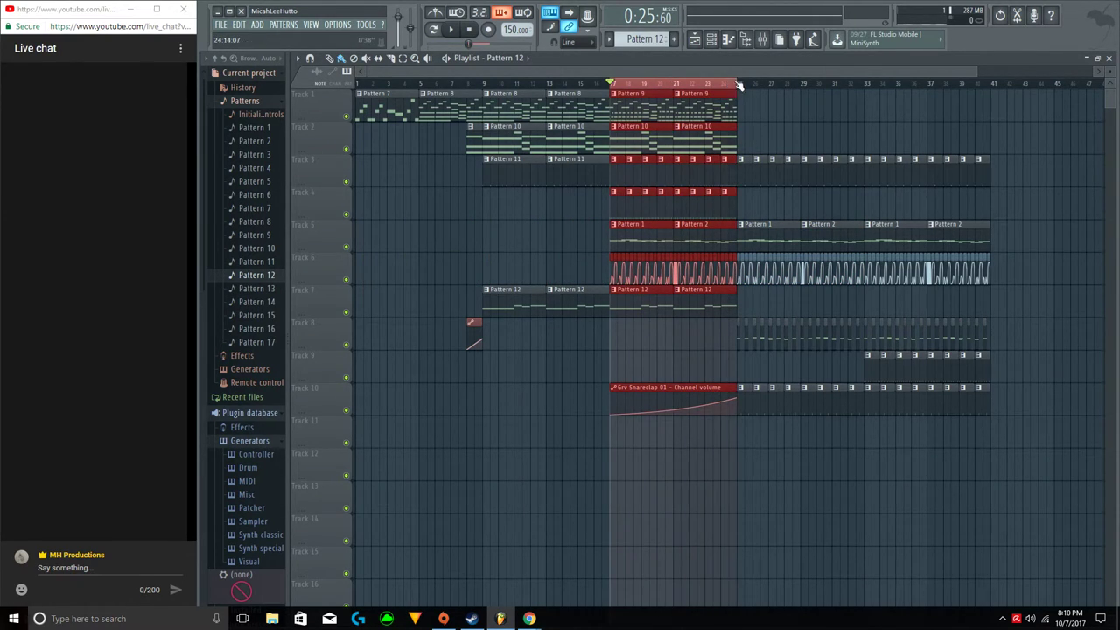
{"action": "key", "text": "F6"}
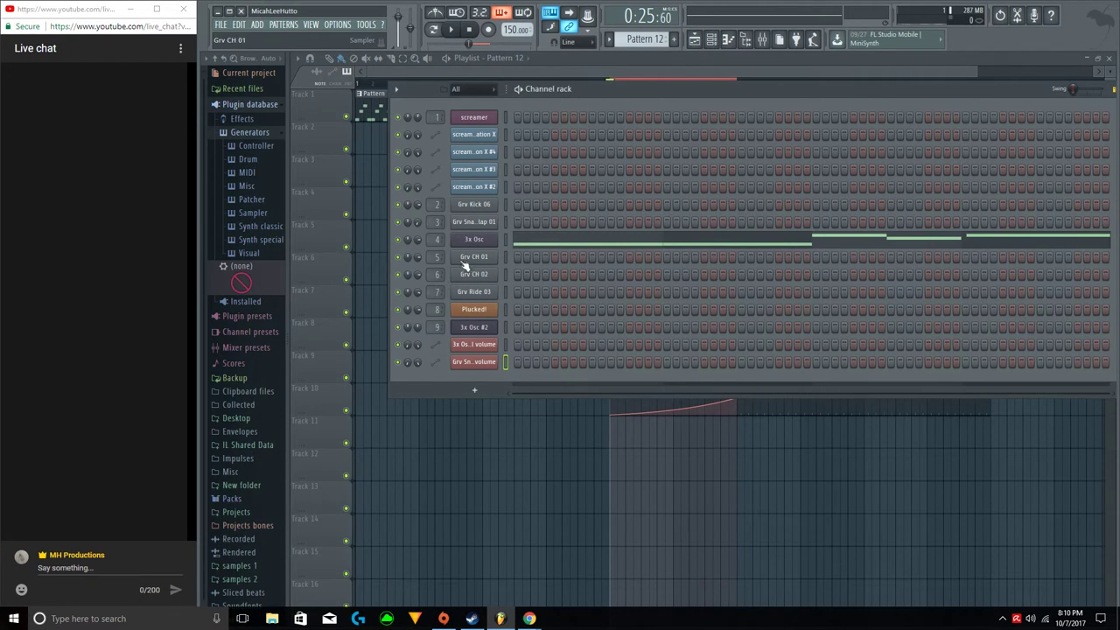
{"action": "right_click", "coordinate": [416, 120]}
{"action": "left_click", "coordinate": [463, 194]}
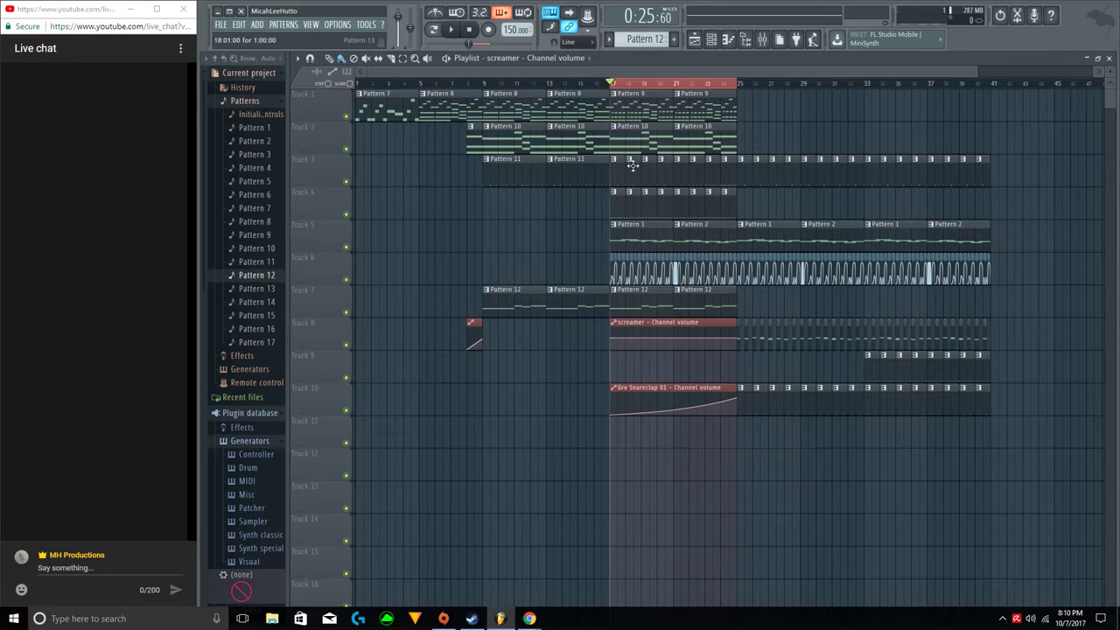
{"action": "left_click_drag", "start_coordinate": [624, 343], "coordinate": [630, 429]}
{"action": "key", "text": "space"}
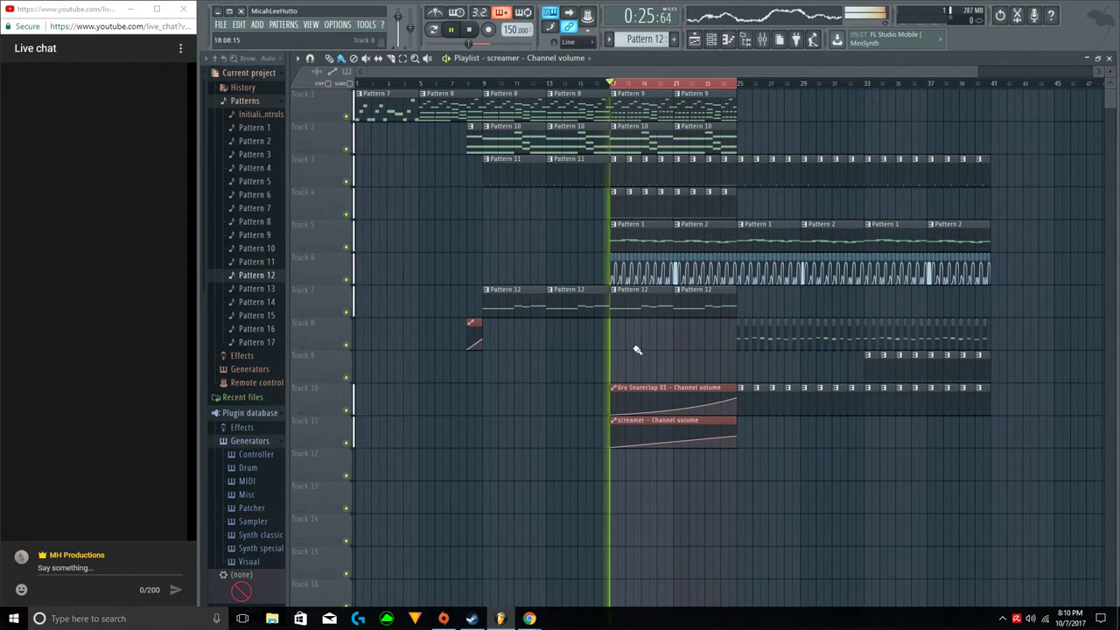
Move the clips from bar 25 onward on Tracks 8 to 10 up one track and bend the screamer volume ramp upward.
{"action": "left_click_drag", "start_coordinate": [691, 348], "coordinate": [989, 341]}
{"action": "left_click_drag", "start_coordinate": [737, 340], "coordinate": [739, 307]}
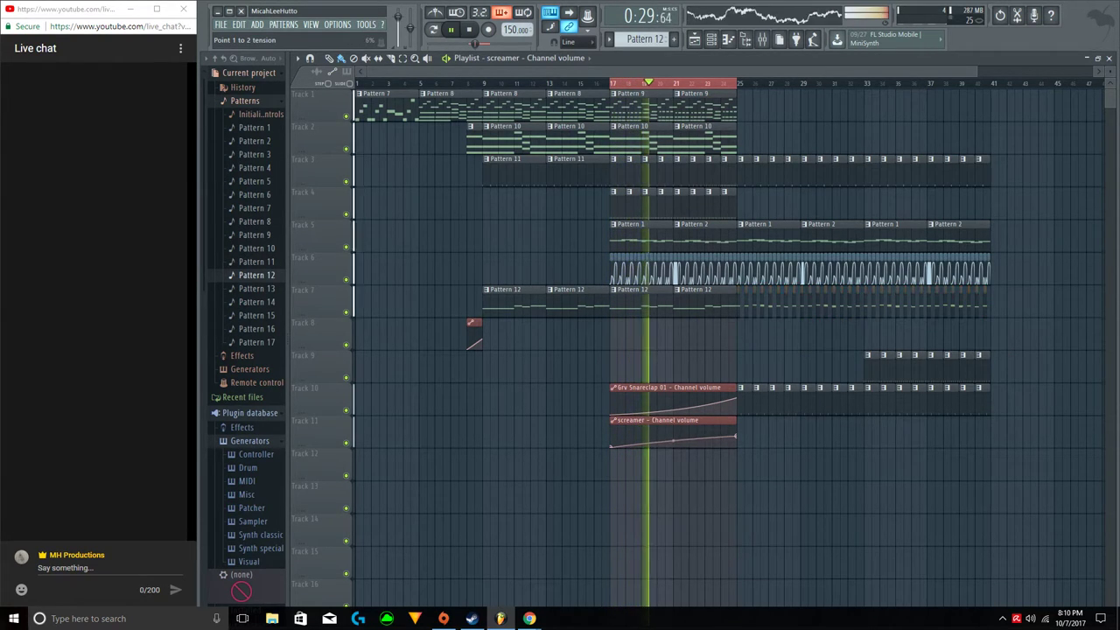
{"action": "left_click_drag", "start_coordinate": [738, 446], "coordinate": [1015, 352]}
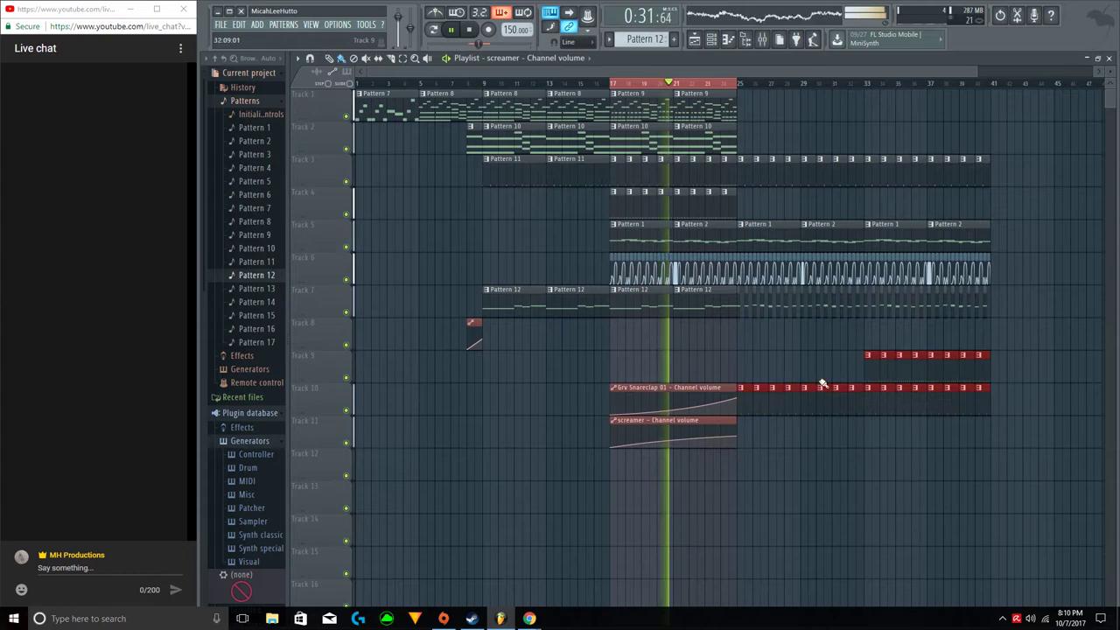
{"action": "left_click_drag", "start_coordinate": [743, 404], "coordinate": [744, 367]}
{"action": "double_click", "coordinate": [789, 421]}
{"action": "right_click", "coordinate": [847, 415]}
{"action": "right_click", "coordinate": [847, 420]}
{"action": "key", "text": "space"}
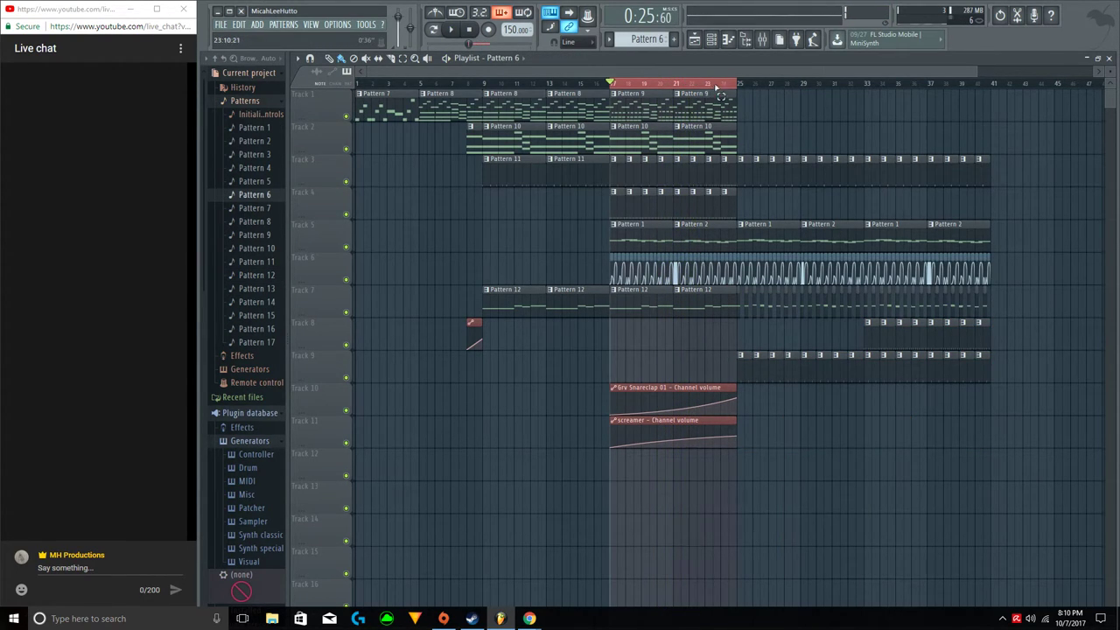
Place Pattern 6 on Track 9 and Pattern 5 on Track 8 at bars 13 to 16, with the song playing.
{"action": "left_click_drag", "start_coordinate": [716, 90], "coordinate": [609, 94]}
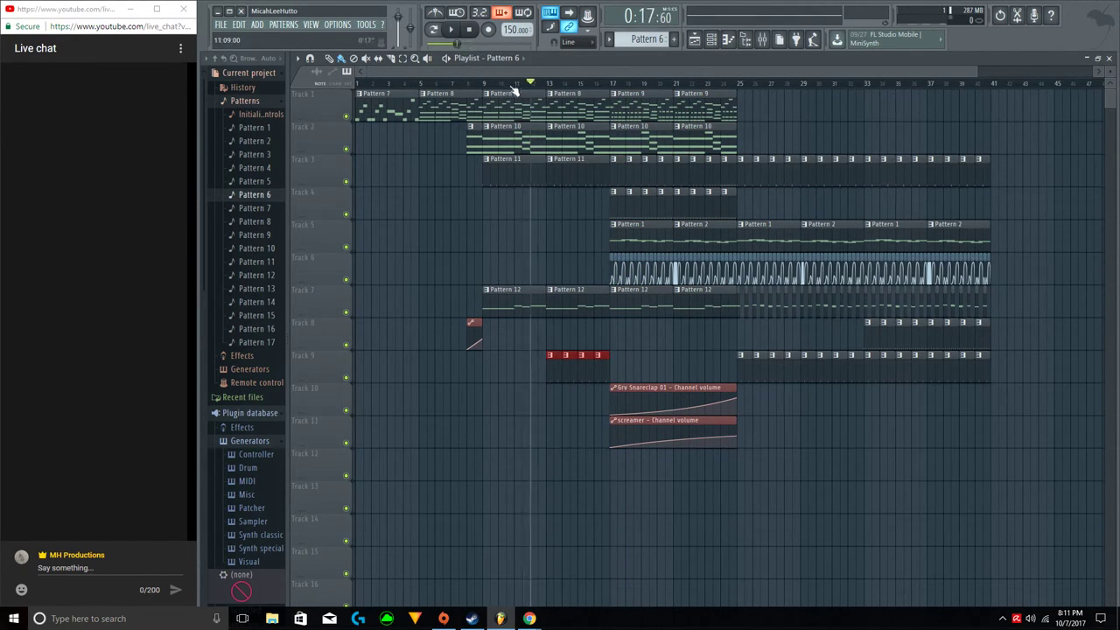
{"action": "key", "text": "space"}
{"action": "left_click", "coordinate": [866, 337]}
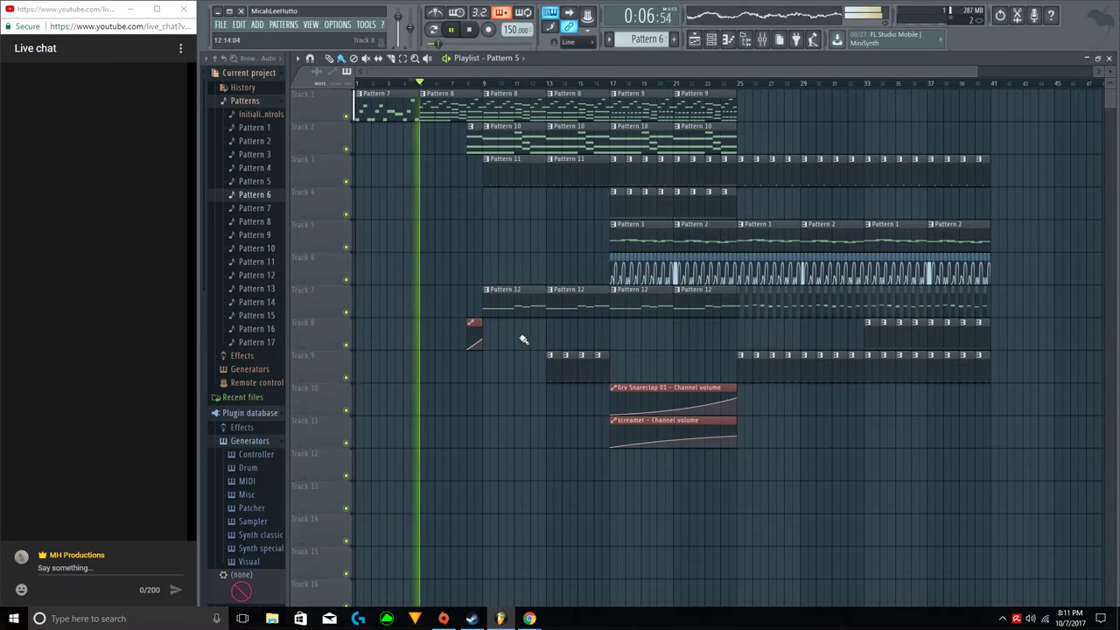
{"action": "left_click_drag", "start_coordinate": [548, 336], "coordinate": [605, 346]}
{"action": "left_click", "coordinate": [637, 347]}
{"action": "right_click", "coordinate": [639, 347]}
{"action": "left_click", "coordinate": [677, 347]}
{"action": "right_click", "coordinate": [678, 347]}
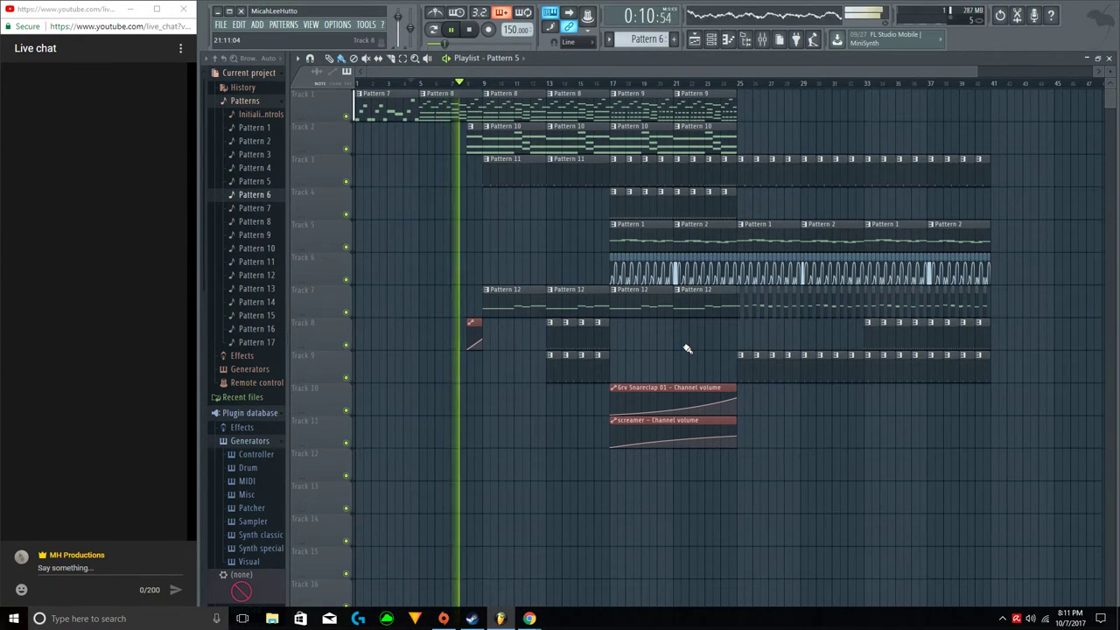
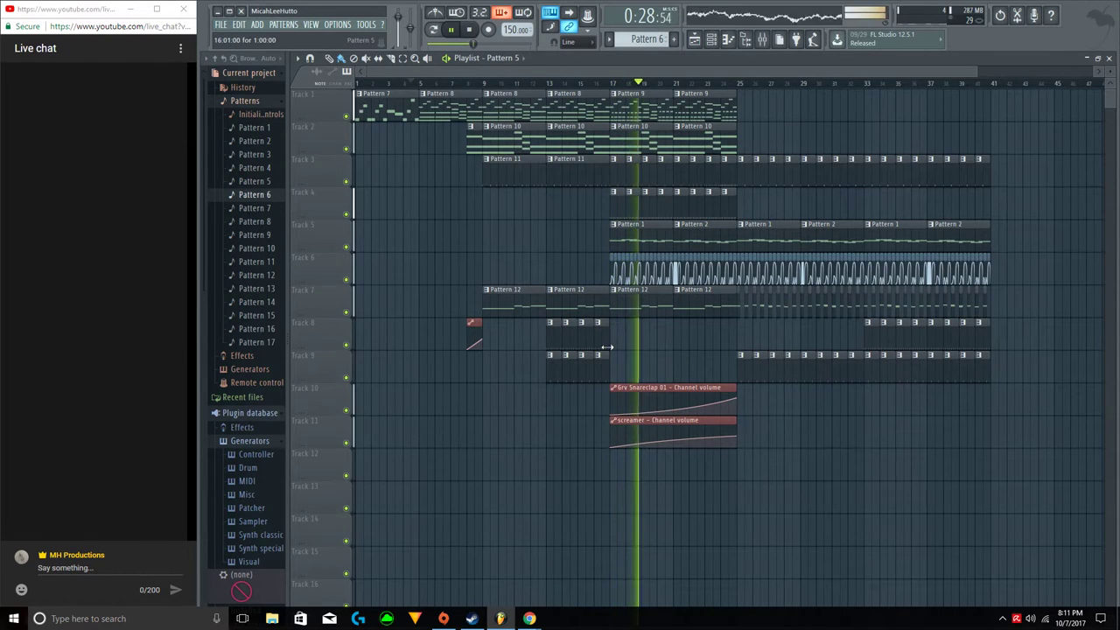
Add Pattern 5 on Track 8 and Pattern 6 on Track 9 at bars 21 to 24, listen through the transition, and stop playback.
{"action": "left_click_drag", "start_coordinate": [678, 347], "coordinate": [727, 343]}
{"action": "left_click", "coordinate": [686, 370]}
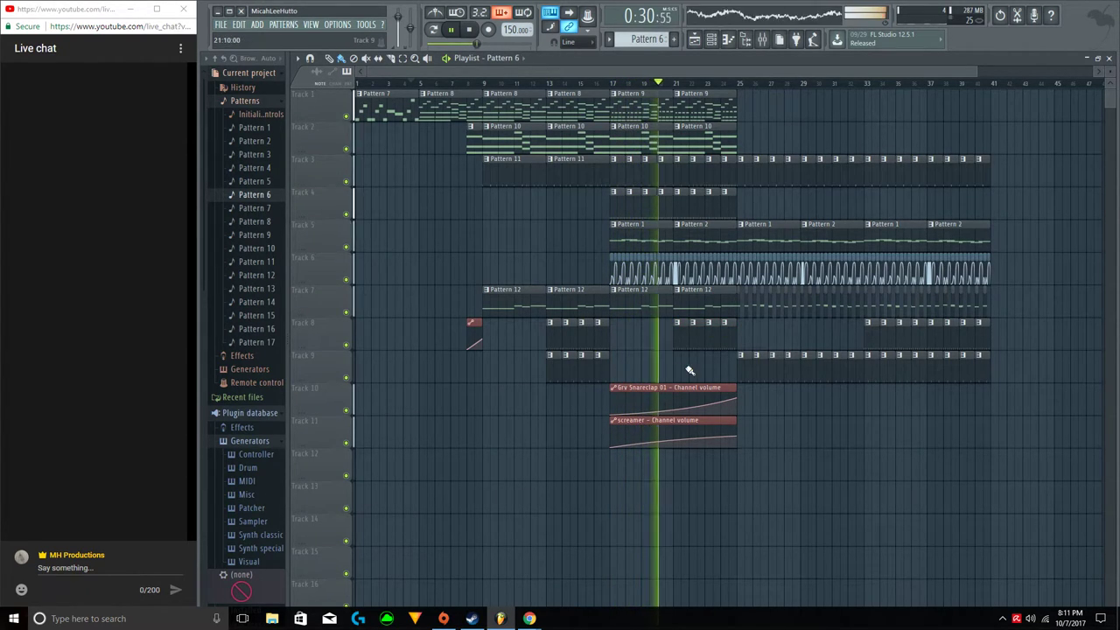
{"action": "left_click_drag", "start_coordinate": [678, 371], "coordinate": [762, 411]}
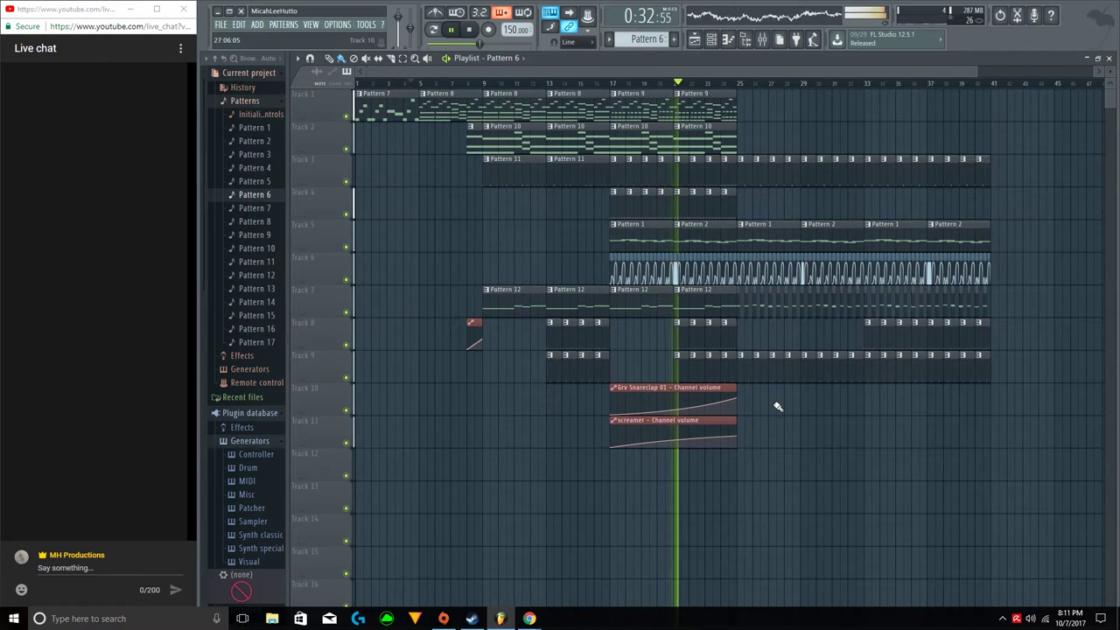
{"action": "right_click", "coordinate": [778, 411]}
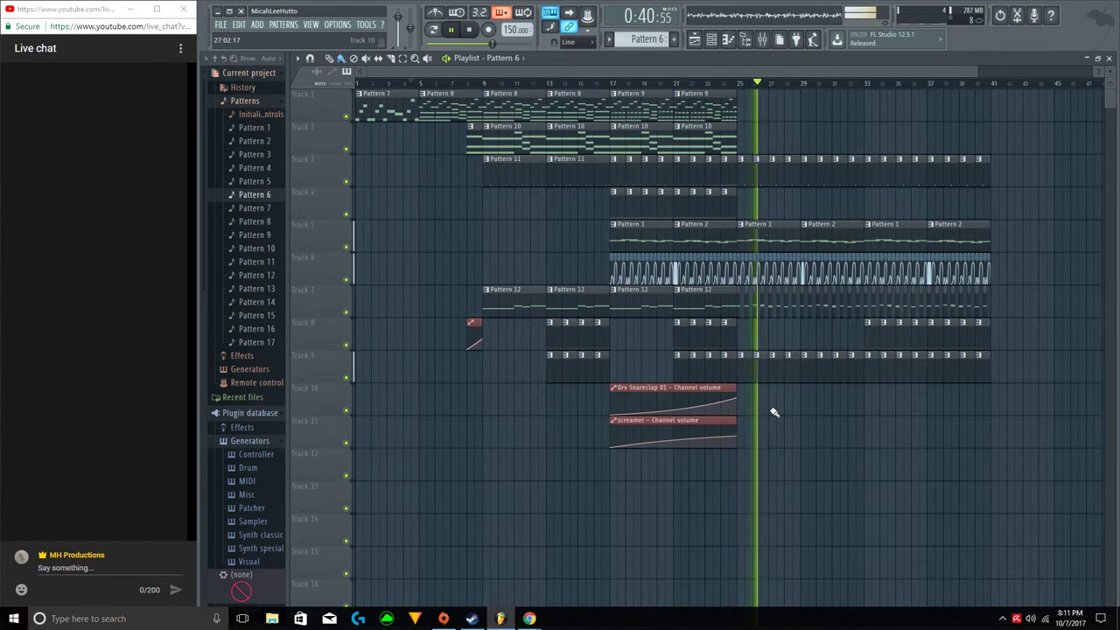
{"action": "key", "text": "space"}
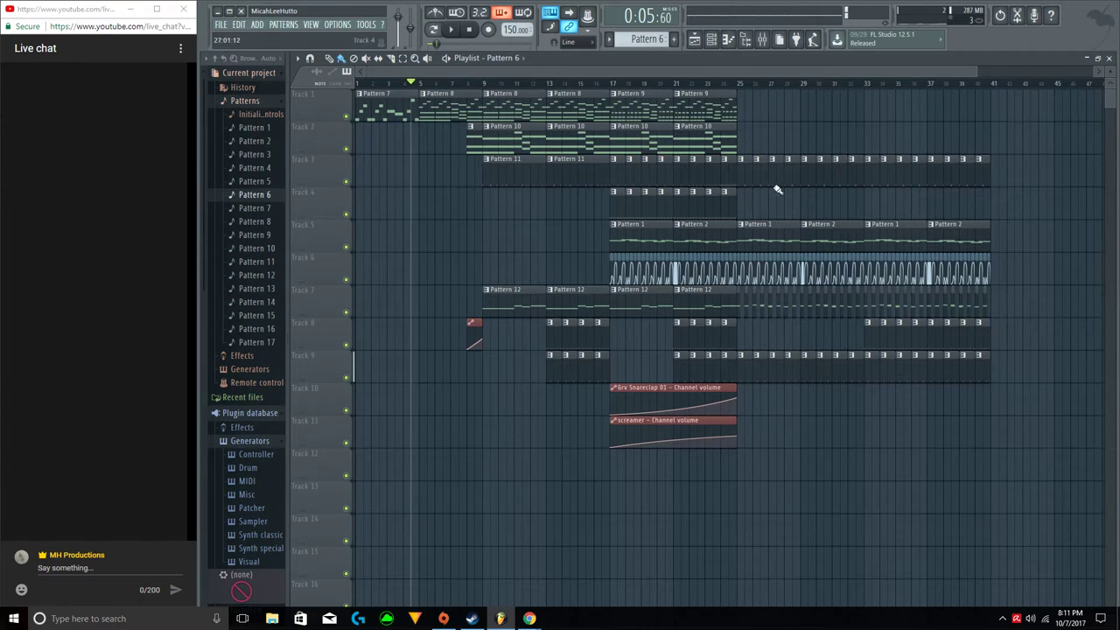
Delete the Pattern 17 clips from Track 4 and the Grv Snareclap 01 volume automation clip from Track 10.
{"action": "scroll", "coordinate": [780, 85], "scroll_direction": "down", "scroll_amount": 1}
{"action": "scroll", "coordinate": [724, 91], "scroll_direction": "up", "scroll_amount": 2}
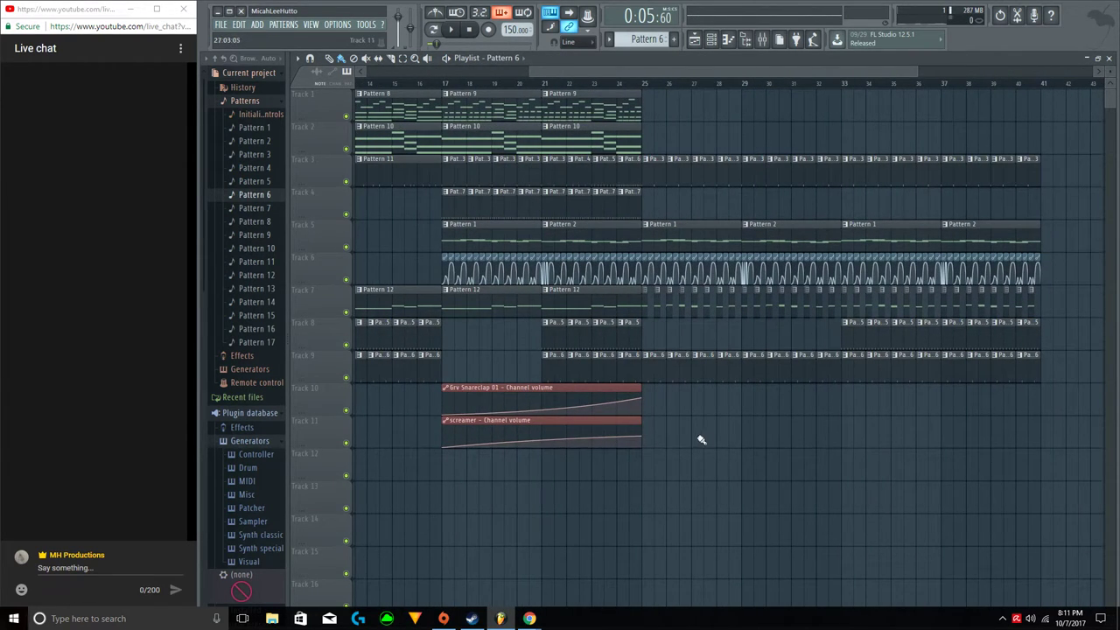
{"action": "left_click_drag", "start_coordinate": [444, 214], "coordinate": [658, 212]}
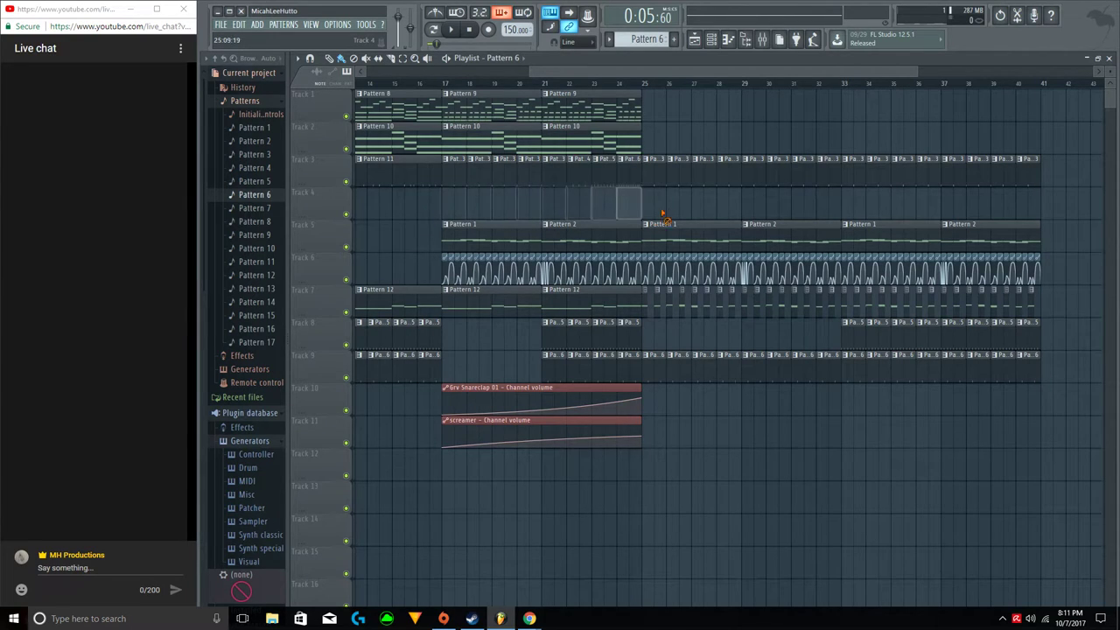
{"action": "left_click_drag", "start_coordinate": [418, 416], "coordinate": [486, 359]}
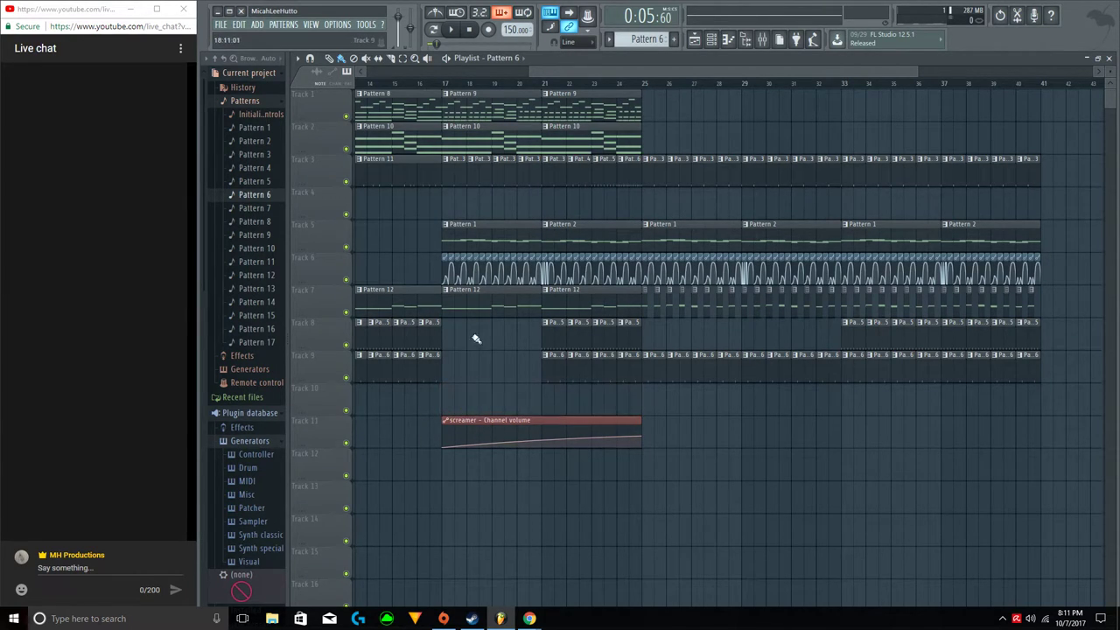
Play the song from around bar 17 and move the screamer volume automation clip up to Track 10.
{"action": "left_click", "coordinate": [464, 83]}
{"action": "key", "text": "space"}
{"action": "left_click_drag", "start_coordinate": [525, 412], "coordinate": [522, 387]}
{"action": "left_click", "coordinate": [656, 455]}
{"action": "right_click", "coordinate": [660, 452]}
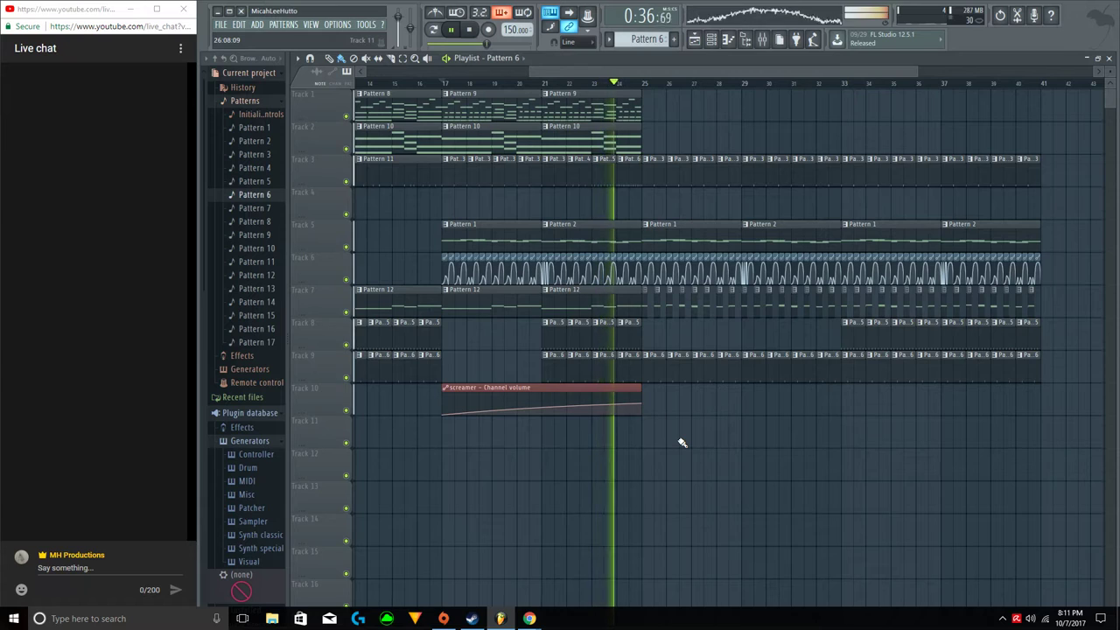
Set the screamer channel's volume to 66% in the channel rack during playback, and return to the playlist.
{"action": "left_click", "coordinate": [712, 41]}
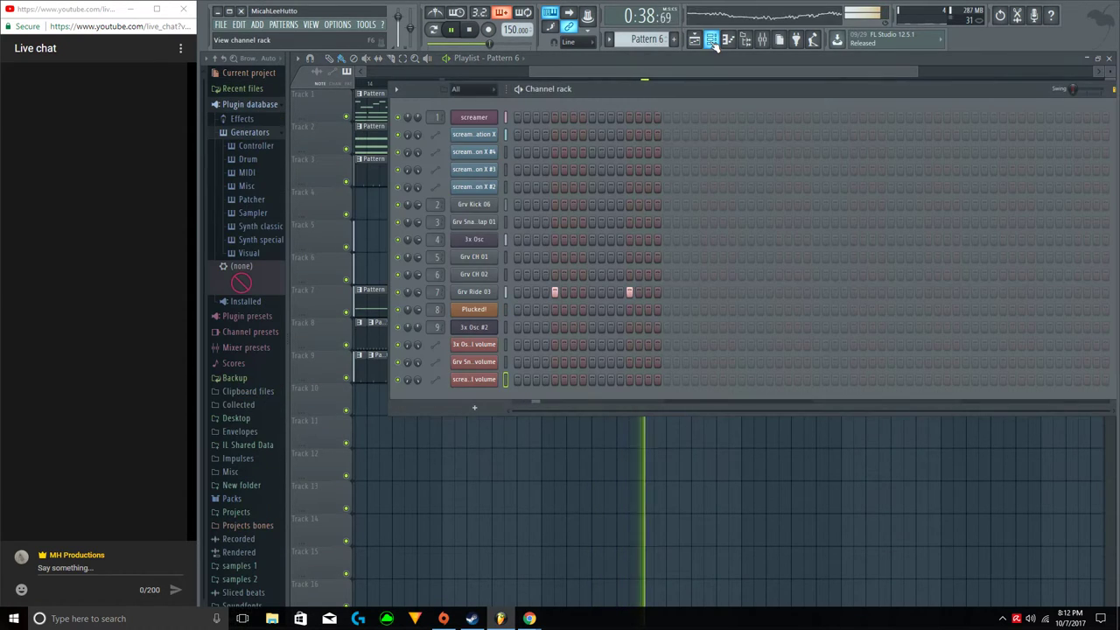
{"action": "scroll", "coordinate": [422, 120], "scroll_direction": "up", "scroll_amount": 4}
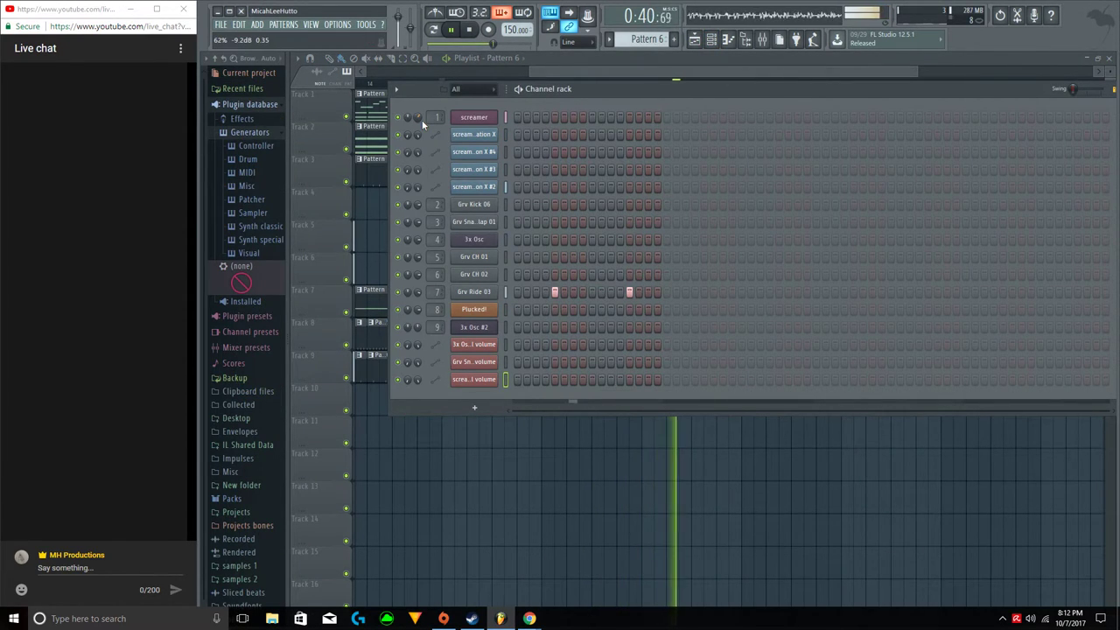
{"action": "scroll", "coordinate": [421, 120], "scroll_direction": "up", "scroll_amount": 3}
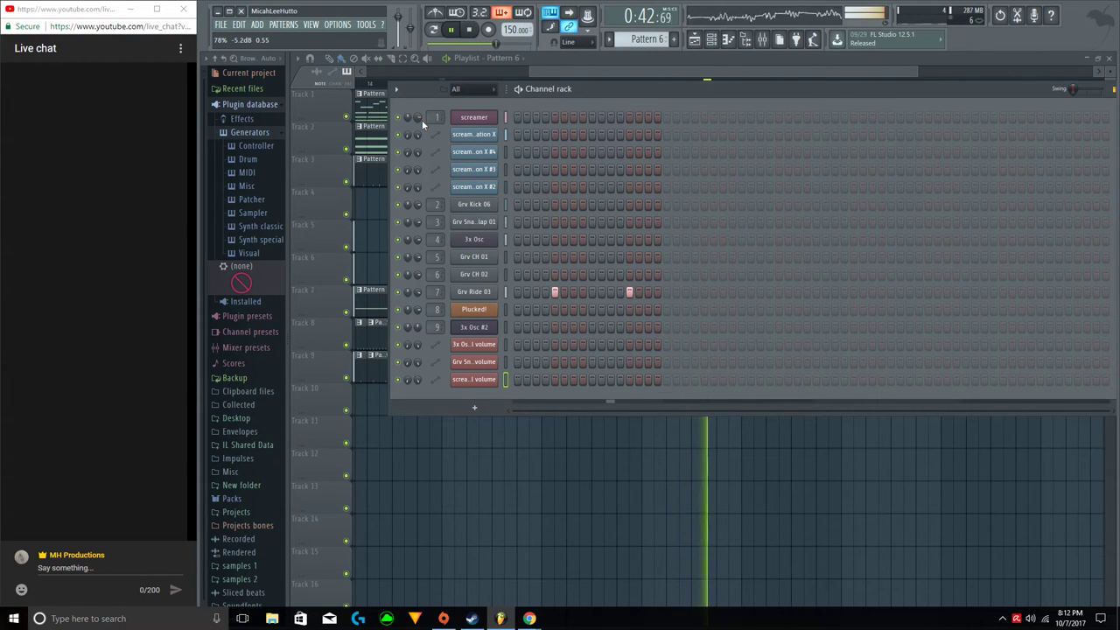
{"action": "scroll", "coordinate": [422, 120], "scroll_direction": "down", "scroll_amount": 1}
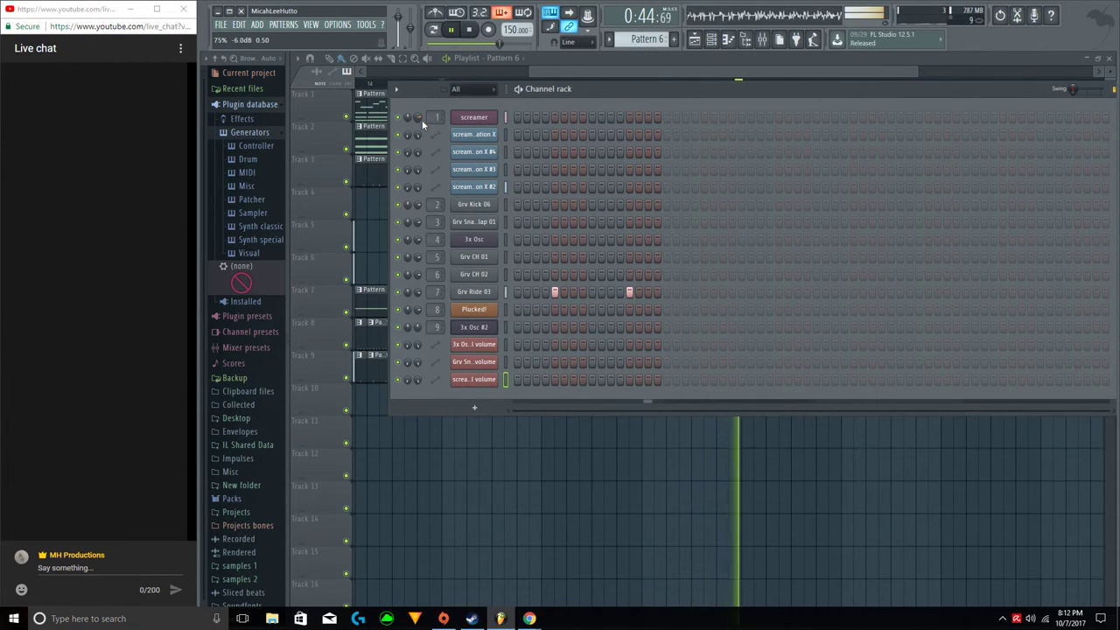
{"action": "scroll", "coordinate": [422, 120], "scroll_direction": "down", "scroll_amount": 1}
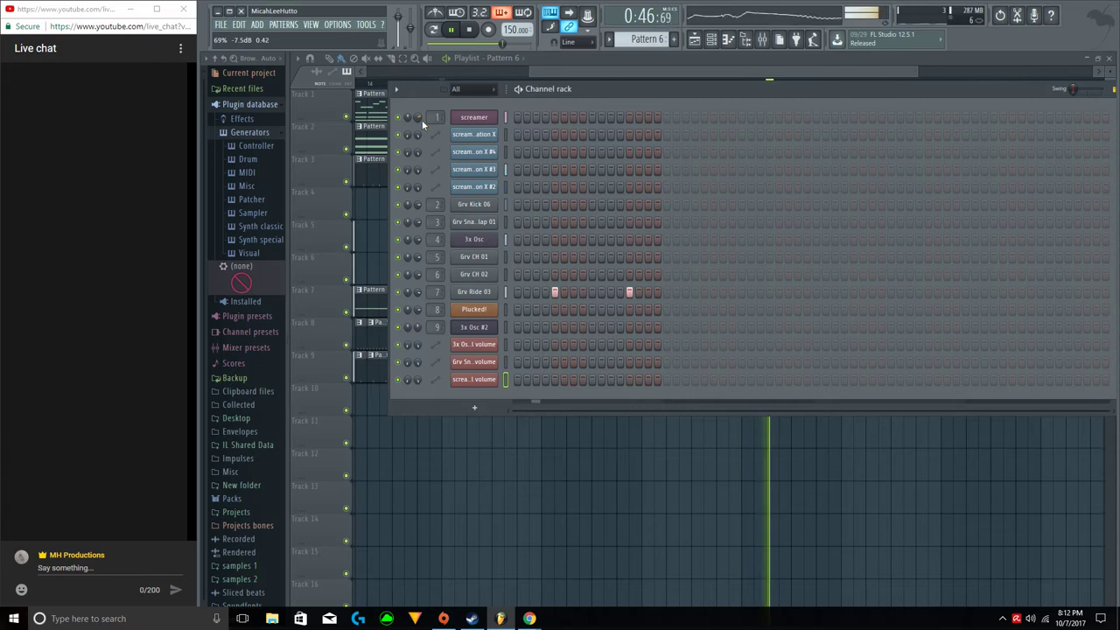
{"action": "scroll", "coordinate": [422, 120], "scroll_direction": "down", "scroll_amount": 1}
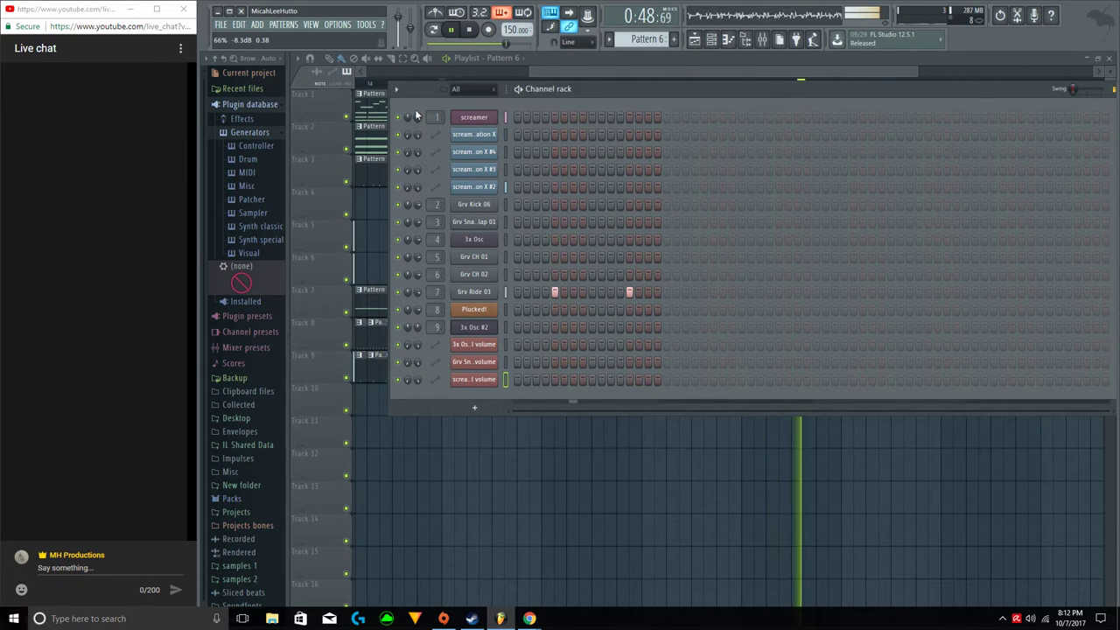
{"action": "right_click", "coordinate": [417, 122]}
{"action": "left_click", "coordinate": [461, 251]}
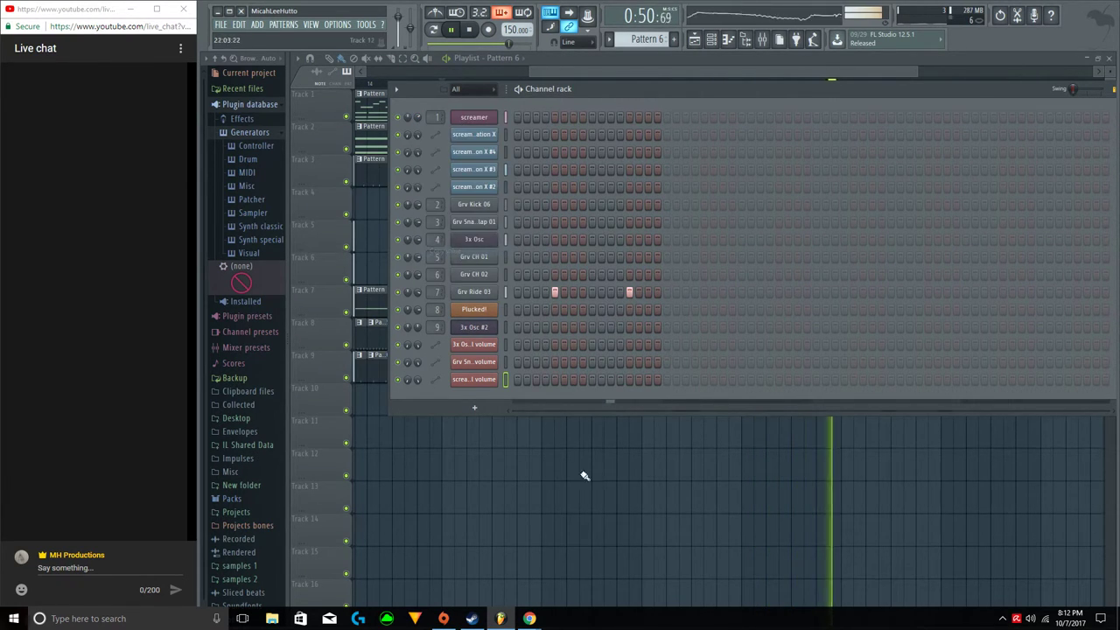
{"action": "left_click", "coordinate": [605, 527]}
{"action": "right_click", "coordinate": [611, 481]}
{"action": "right_click", "coordinate": [610, 522]}
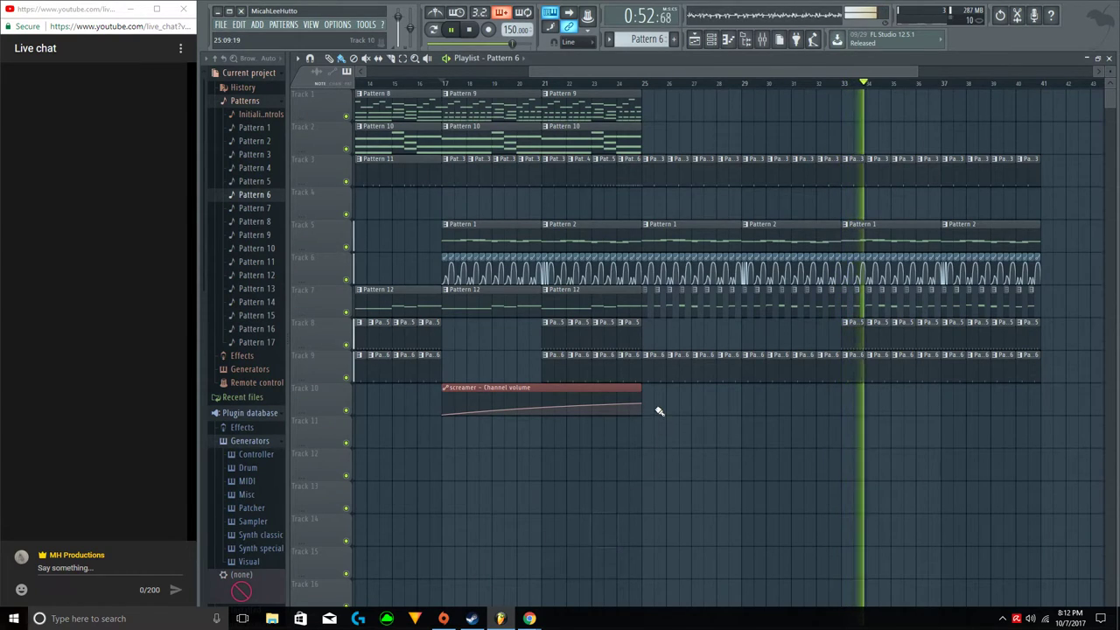
Paste the copied 66% value onto the end point of the screamer volume automation clip and play the song from bar 21.
{"action": "right_click", "coordinate": [641, 407]}
{"action": "left_click", "coordinate": [641, 484]}
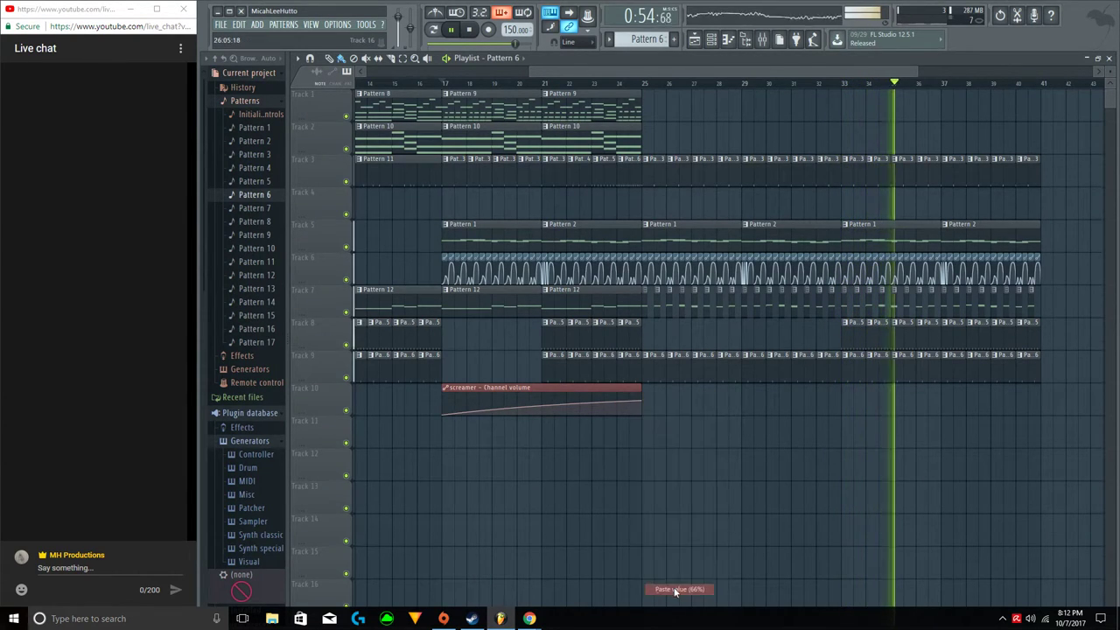
{"action": "left_click", "coordinate": [542, 84]}
{"action": "left_click", "coordinate": [682, 175]}
{"action": "left_click", "coordinate": [677, 200]}
{"action": "right_click", "coordinate": [674, 213]}
{"action": "left_click_drag", "start_coordinate": [676, 214], "coordinate": [732, 213]}
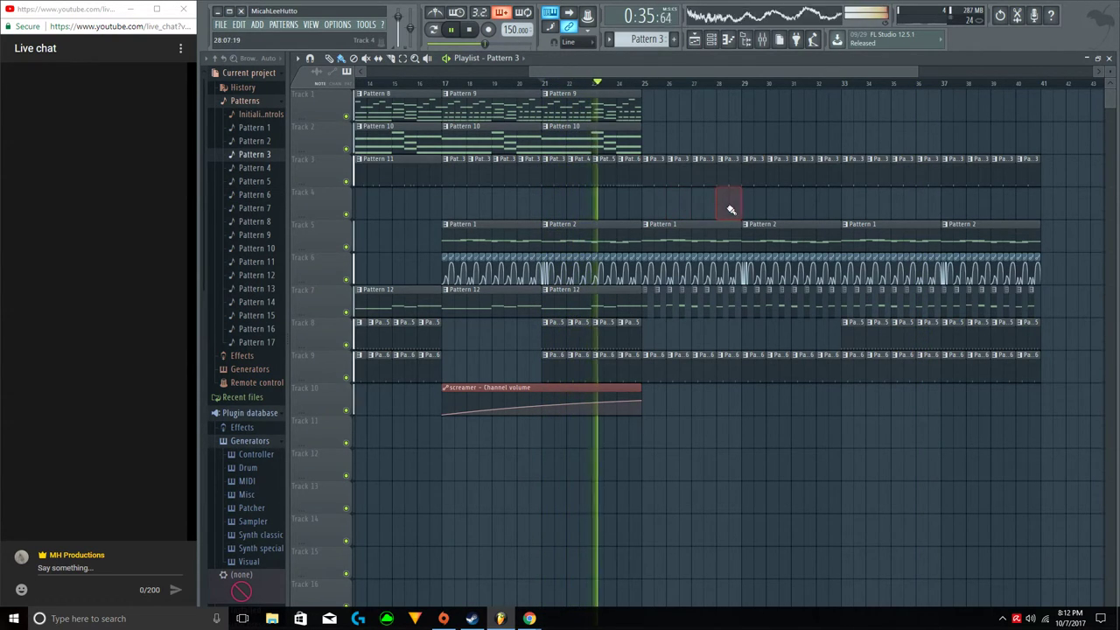
Delete the Pattern 5 and Pattern 6 clips in bar 24 and shorten the last Pattern 9 and Pattern 10 clips to end at bar 24.
{"action": "right_click", "coordinate": [627, 369]}
{"action": "right_click", "coordinate": [629, 343]}
{"action": "key", "text": "space"}
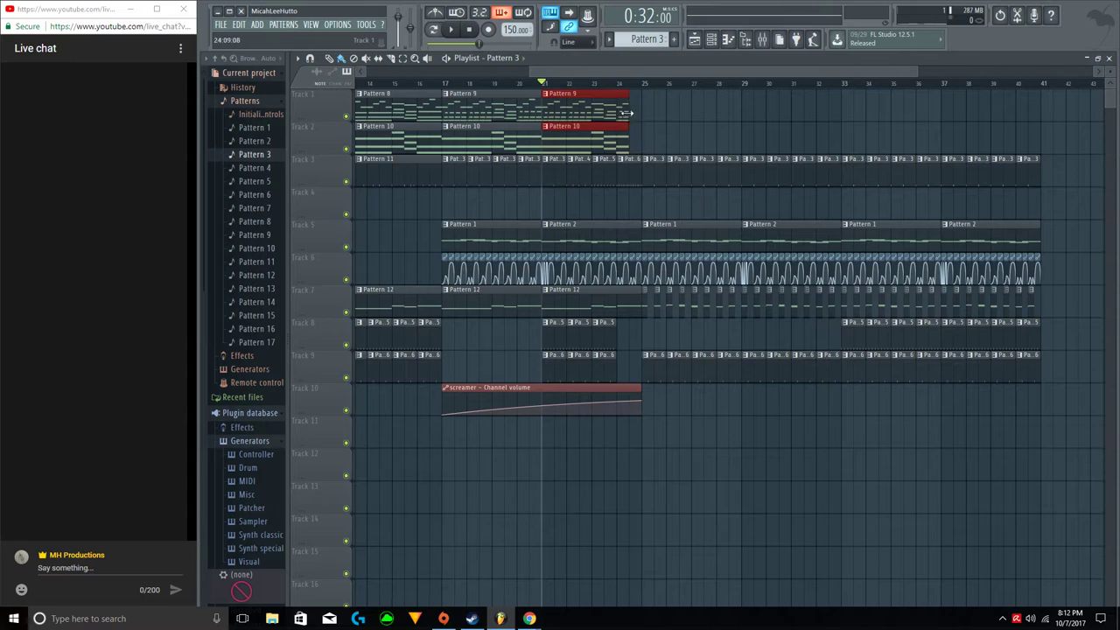
{"action": "left_click", "coordinate": [658, 124]}
{"action": "left_click", "coordinate": [661, 125]}
{"action": "left_click", "coordinate": [660, 125]}
{"action": "left_click", "coordinate": [672, 121]}
{"action": "right_click", "coordinate": [679, 126]}
{"action": "right_click", "coordinate": [677, 128]}
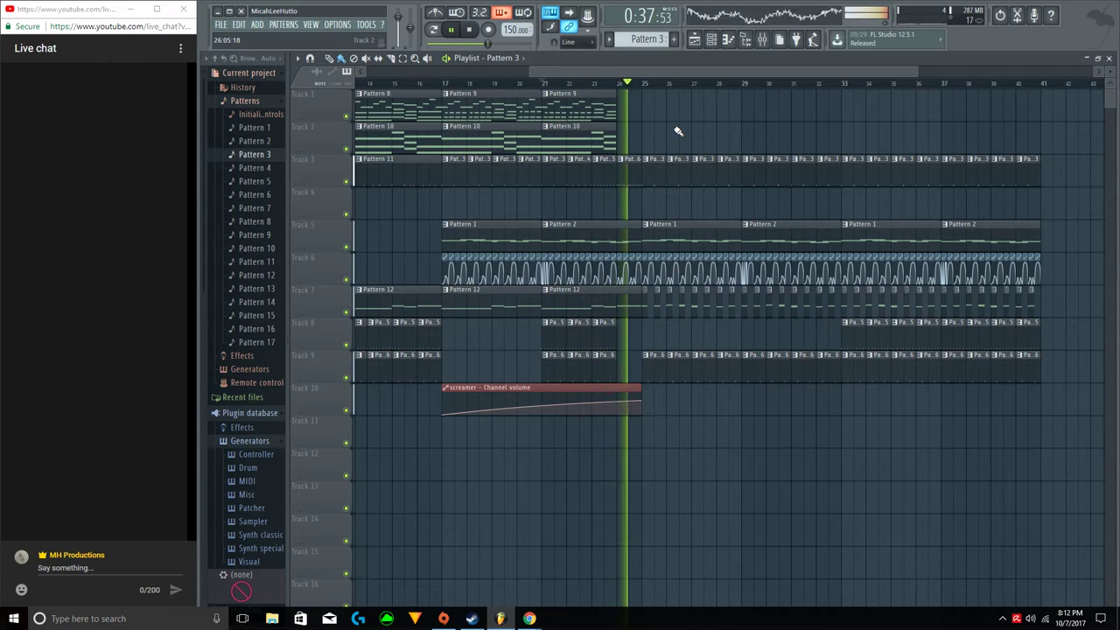
Extend the last Pattern 9 and Pattern 10 clips to mid-bar 24, add half-bar Pattern 5 and Pattern 6 clips at bar 24, and listen.
{"action": "left_click_drag", "start_coordinate": [578, 130], "coordinate": [626, 107]}
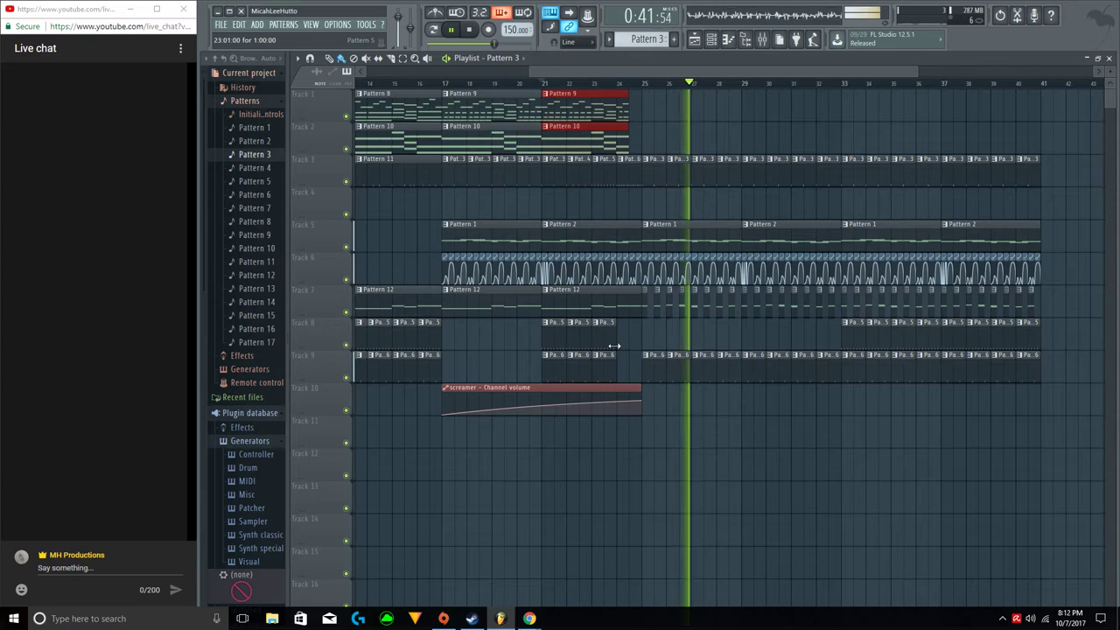
{"action": "left_click", "coordinate": [610, 327]}
{"action": "left_click", "coordinate": [625, 337]}
{"action": "left_click", "coordinate": [610, 360]}
{"action": "left_click", "coordinate": [621, 360]}
{"action": "left_click_drag", "start_coordinate": [625, 361], "coordinate": [639, 354]}
{"action": "left_click", "coordinate": [618, 85]}
{"action": "left_click", "coordinate": [703, 142]}
{"action": "right_click", "coordinate": [703, 142]}
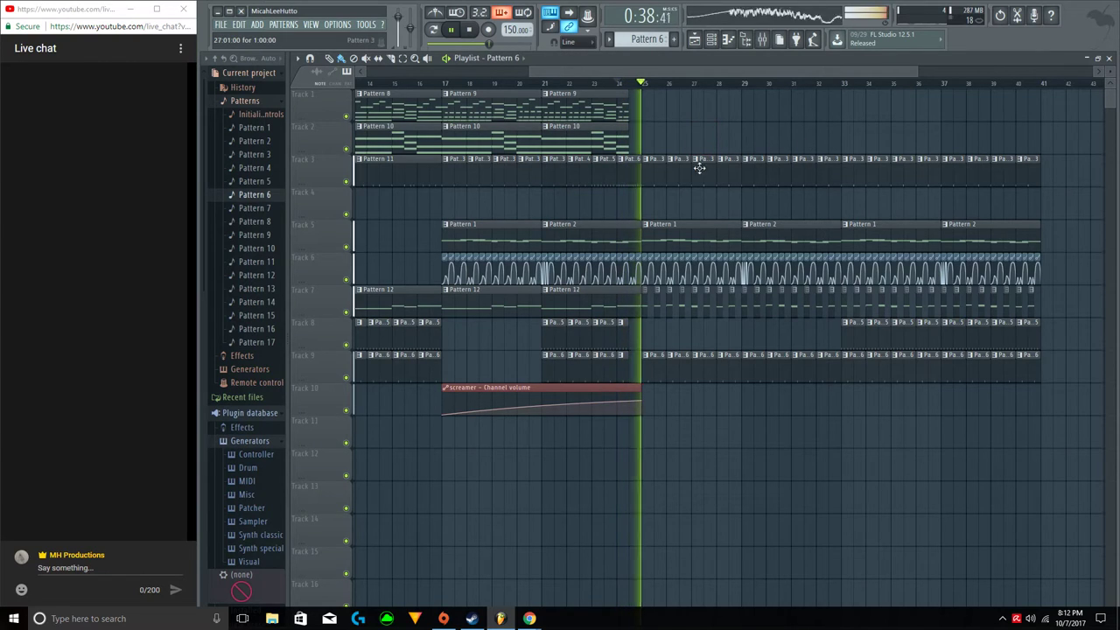
Extend the last Pattern 9, Pattern 10, Pattern 5 and Pattern 6 clips to three quarters through bar 24 and replay from bar 24.
{"action": "left_click_drag", "start_coordinate": [616, 141], "coordinate": [625, 107]}
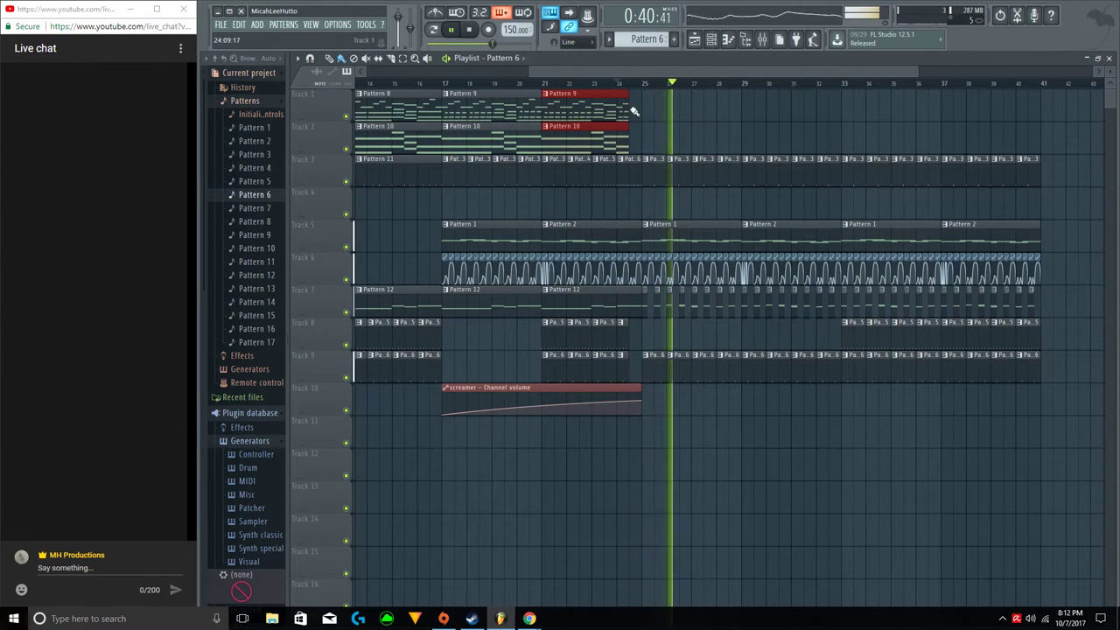
{"action": "scroll", "coordinate": [634, 98], "scroll_direction": "up", "scroll_amount": 2}
{"action": "scroll", "coordinate": [638, 84], "scroll_direction": "up", "scroll_amount": 2}
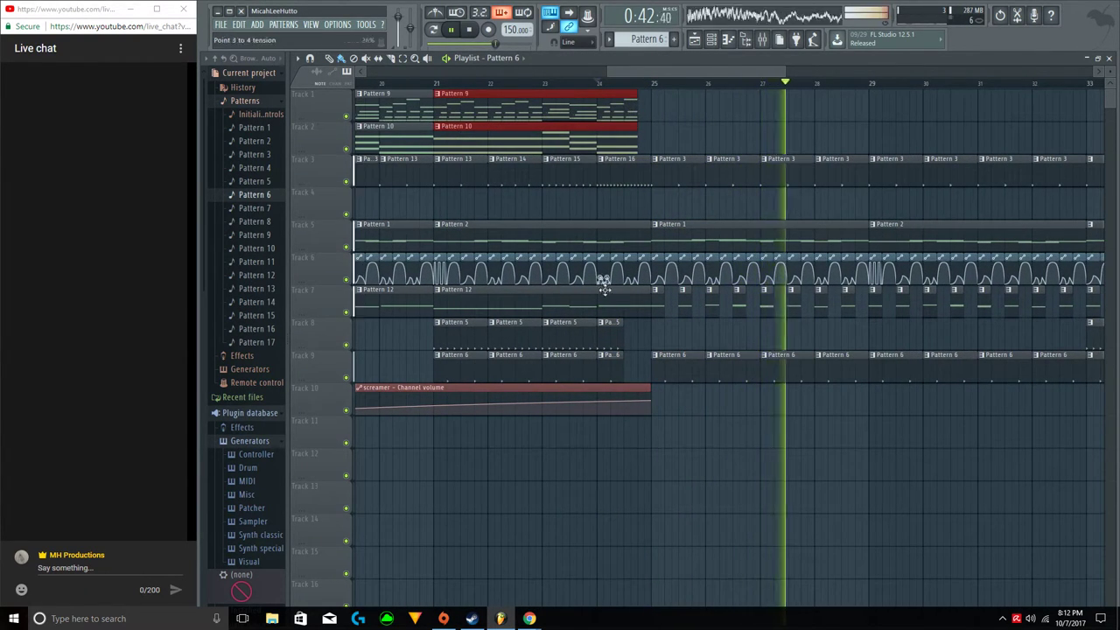
{"action": "left_click_drag", "start_coordinate": [611, 374], "coordinate": [620, 332]}
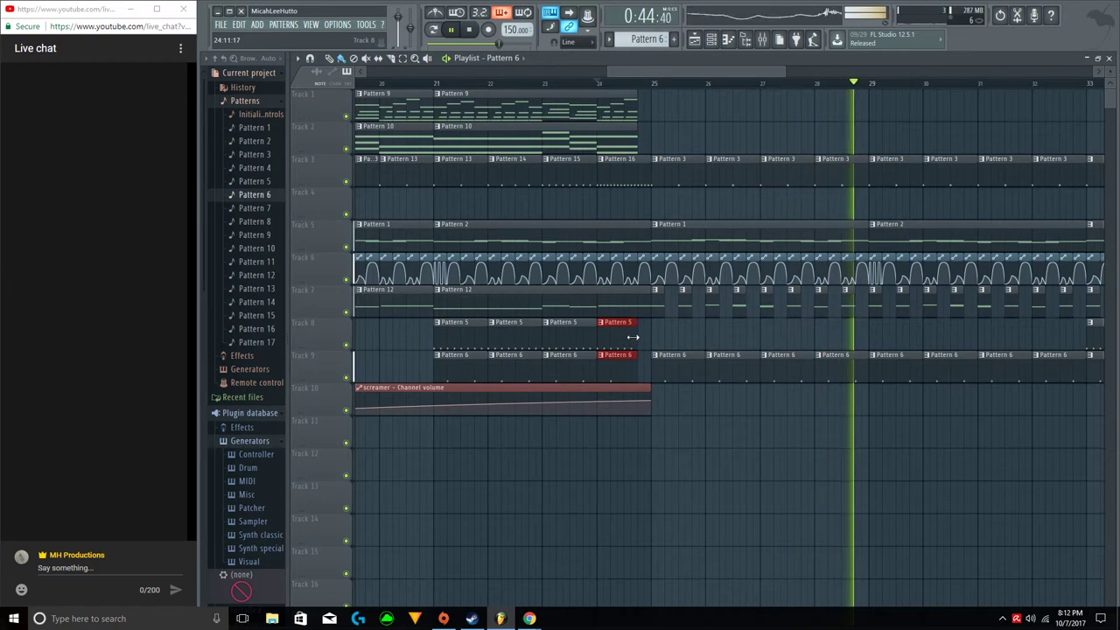
{"action": "left_click", "coordinate": [595, 82]}
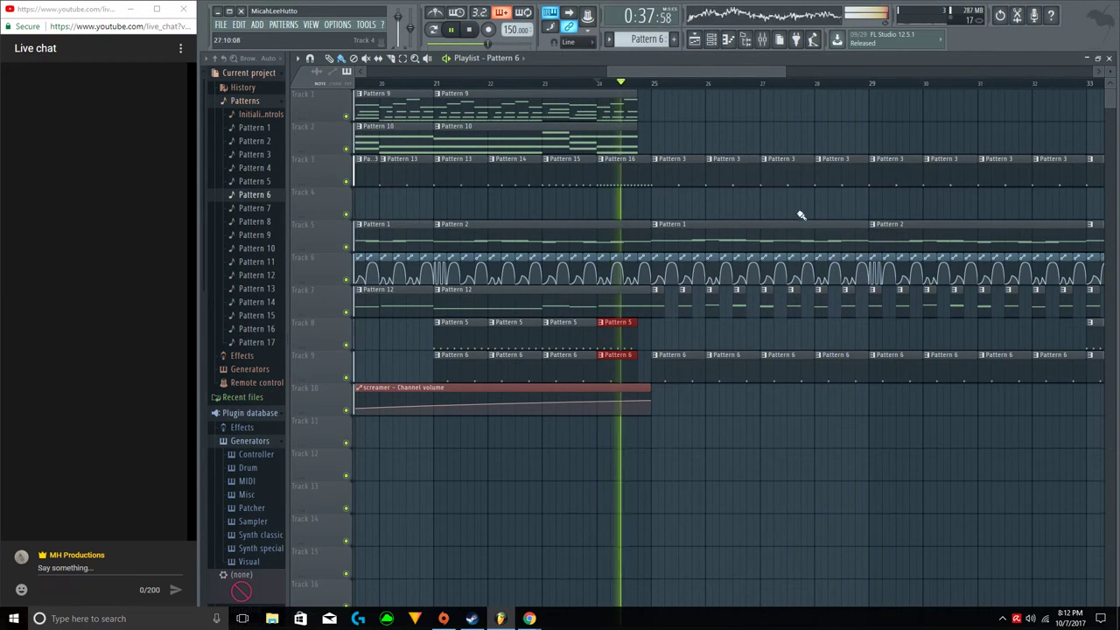
{"action": "left_click", "coordinate": [755, 422]}
{"action": "left_click", "coordinate": [755, 422]}
{"action": "right_click", "coordinate": [771, 443]}
Find the VOC Yeah sample in the Vocals pack and place it on Track 4 halfway through bar 24.
{"action": "scroll", "coordinate": [741, 85], "scroll_direction": "down", "scroll_amount": 4}
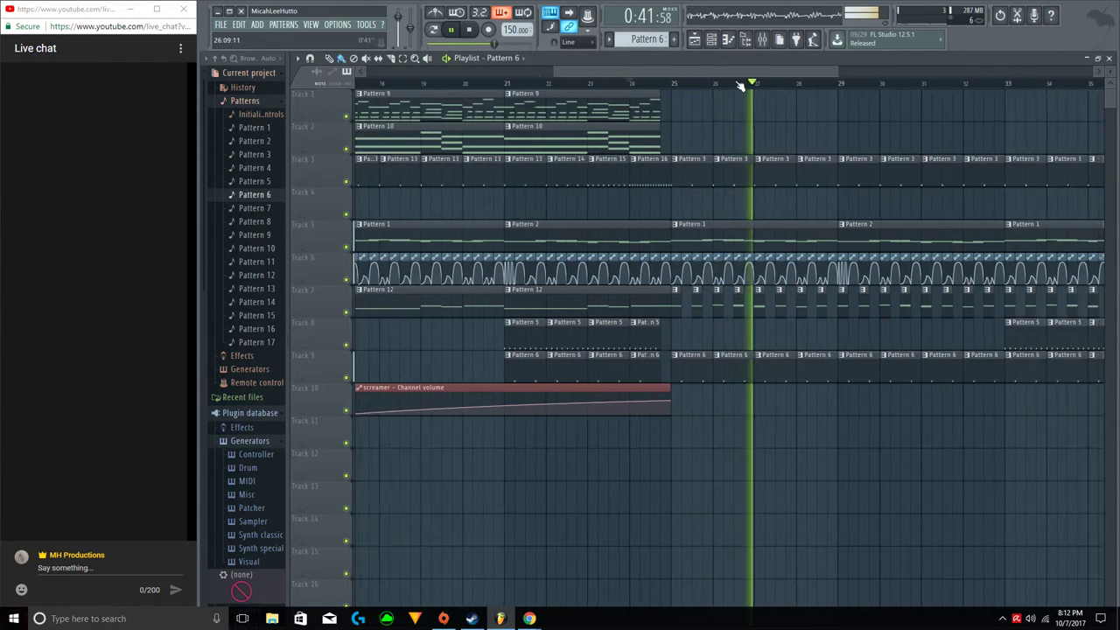
{"action": "scroll", "coordinate": [707, 90], "scroll_direction": "up", "scroll_amount": 4}
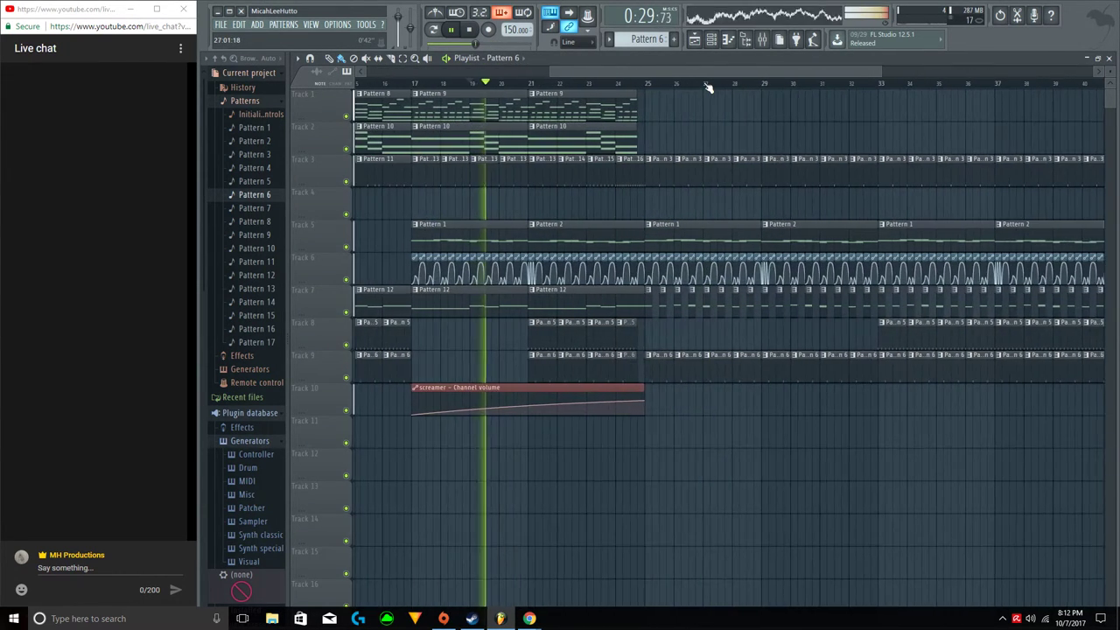
{"action": "scroll", "coordinate": [707, 86], "scroll_direction": "up", "scroll_amount": 2}
{"action": "left_click_drag", "start_coordinate": [686, 68], "coordinate": [678, 72]}
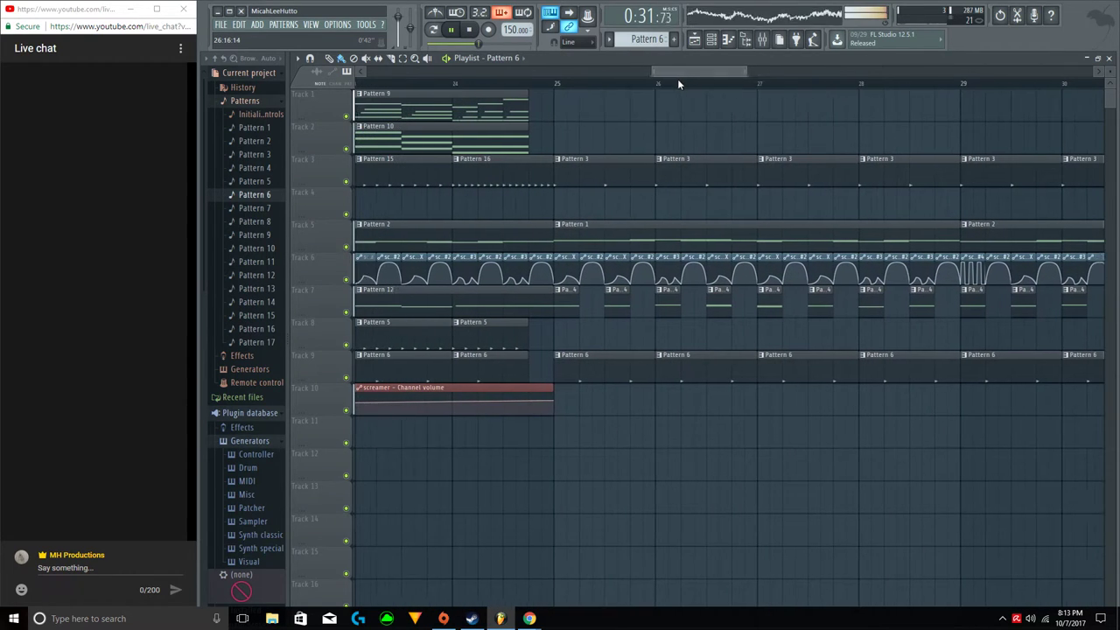
{"action": "scroll", "coordinate": [236, 420], "scroll_direction": "down", "scroll_amount": 8}
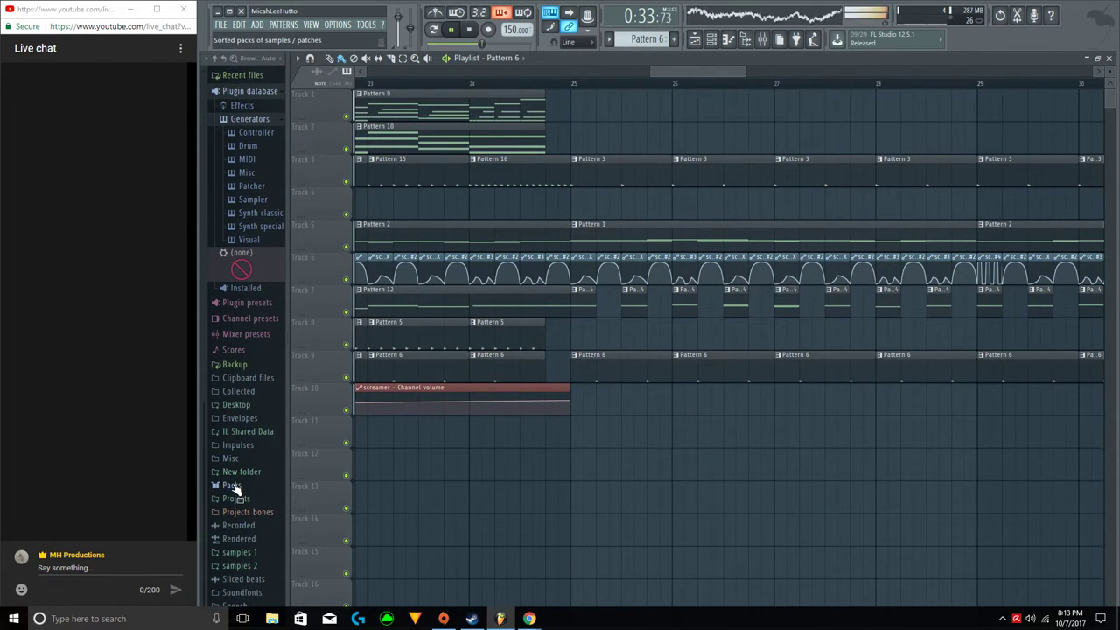
{"action": "left_click", "coordinate": [233, 486]}
{"action": "left_click", "coordinate": [237, 486]}
{"action": "key", "text": "space"}
{"action": "scroll", "coordinate": [235, 469], "scroll_direction": "down", "scroll_amount": 8}
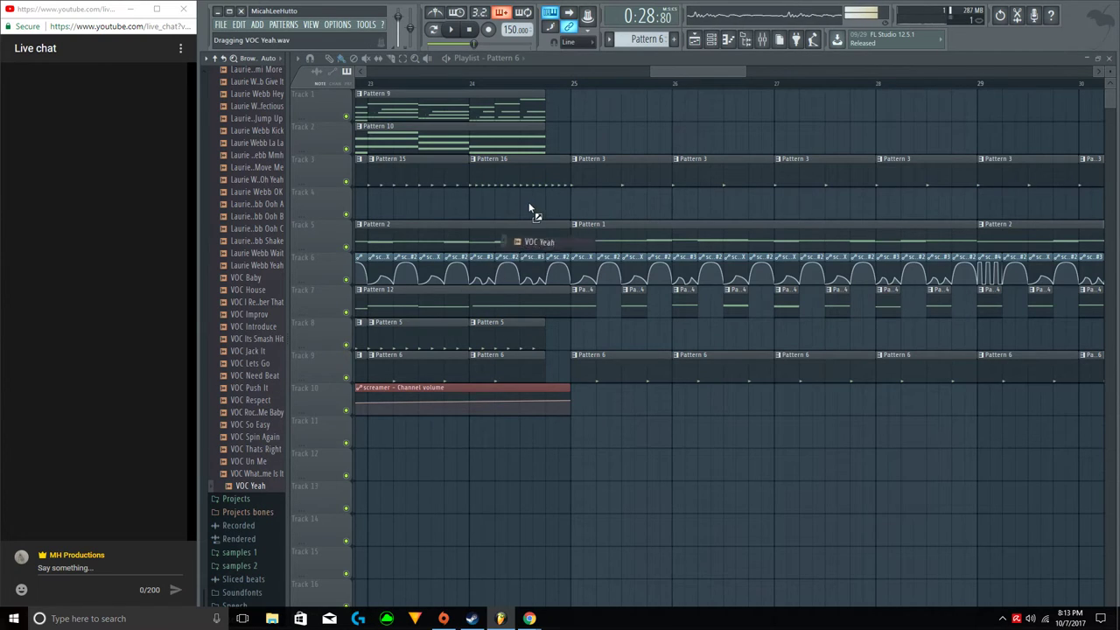
{"action": "left_click_drag", "start_coordinate": [529, 210], "coordinate": [554, 207]}
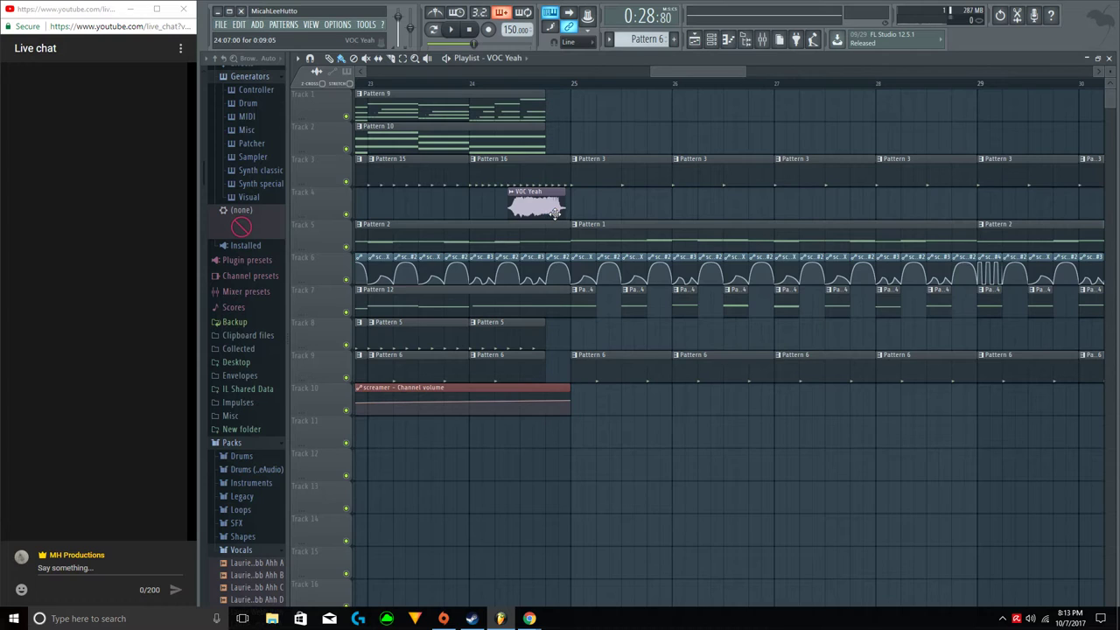
Trim the end of the VOC Yeah clip to bar 25 with snapping set to none, and restore snapping to Line.
{"action": "scroll", "coordinate": [562, 93], "scroll_direction": "up", "scroll_amount": 5}
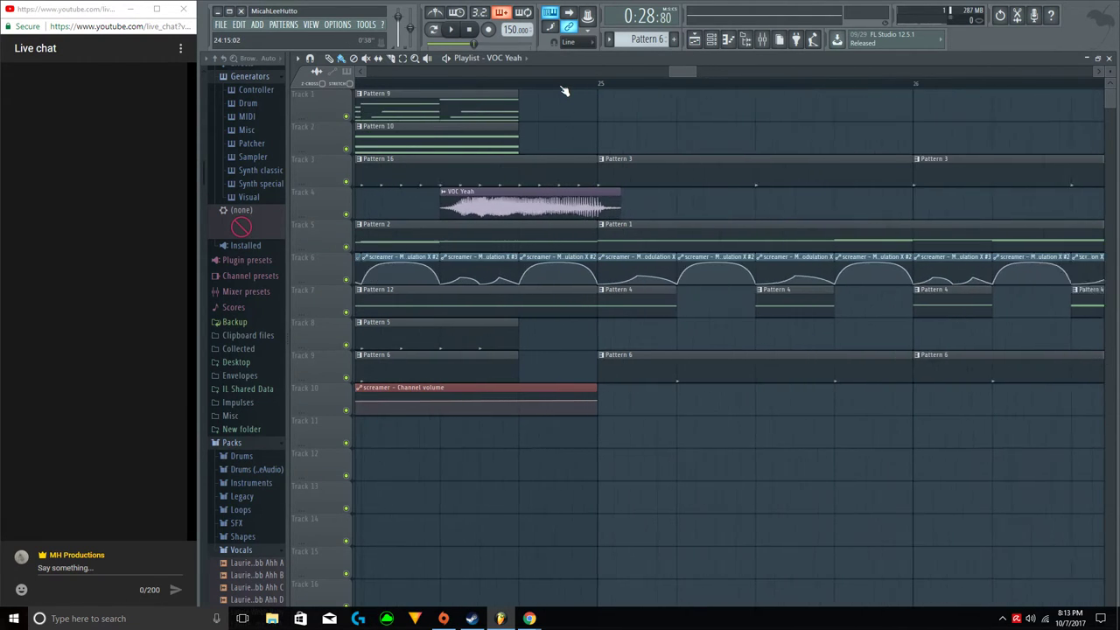
{"action": "scroll", "coordinate": [564, 91], "scroll_direction": "up", "scroll_amount": 1}
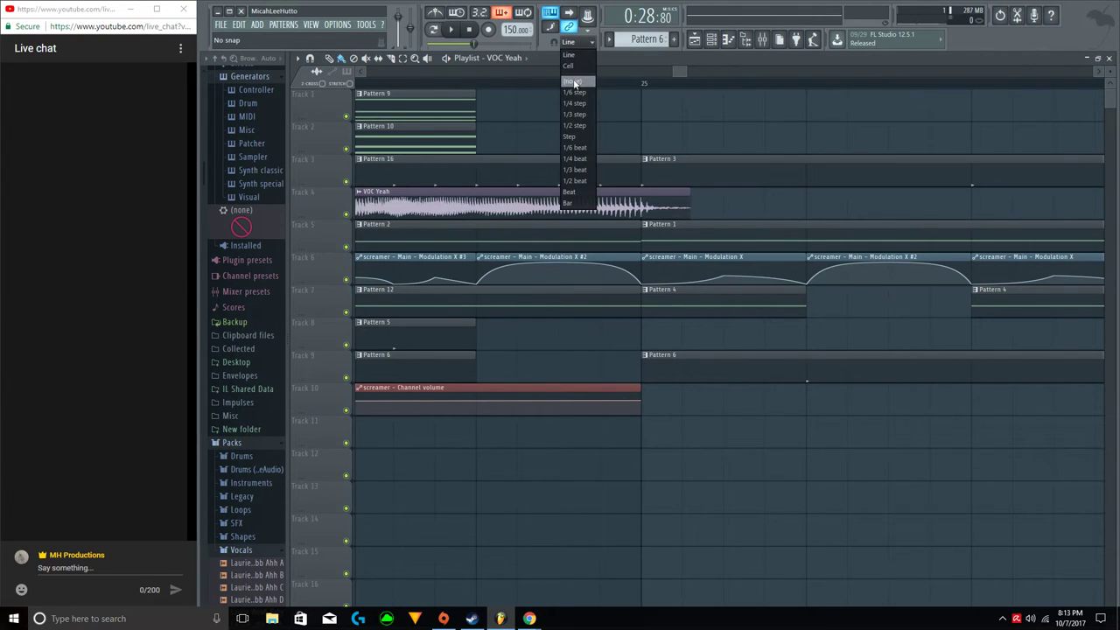
{"action": "left_click", "coordinate": [574, 81]}
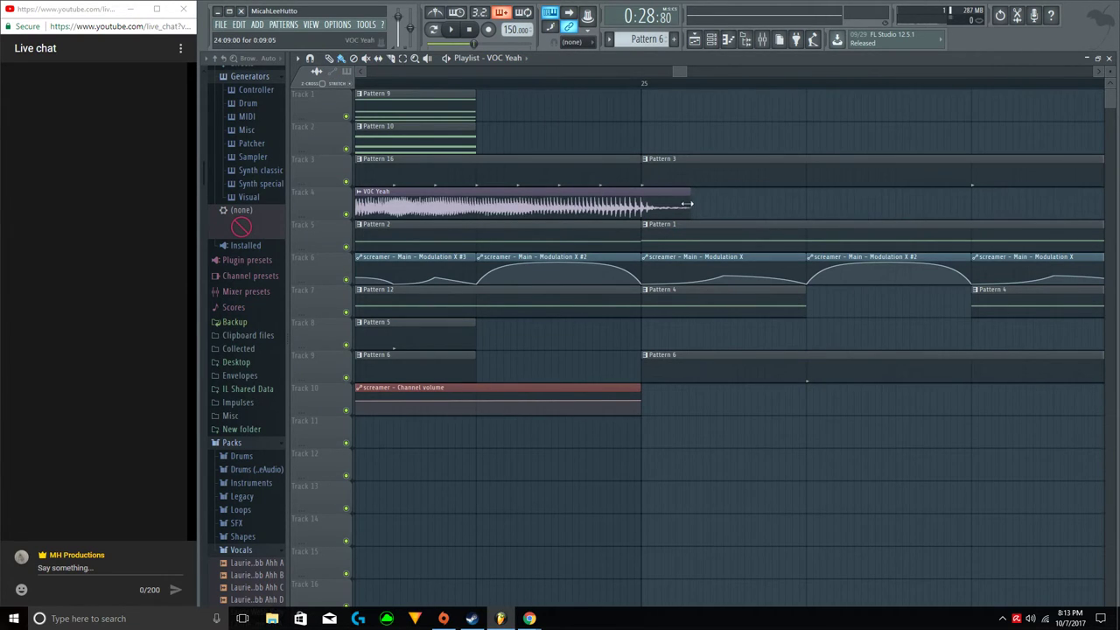
{"action": "left_click_drag", "start_coordinate": [687, 204], "coordinate": [646, 213]}
{"action": "scroll", "coordinate": [645, 88], "scroll_direction": "up", "scroll_amount": 3}
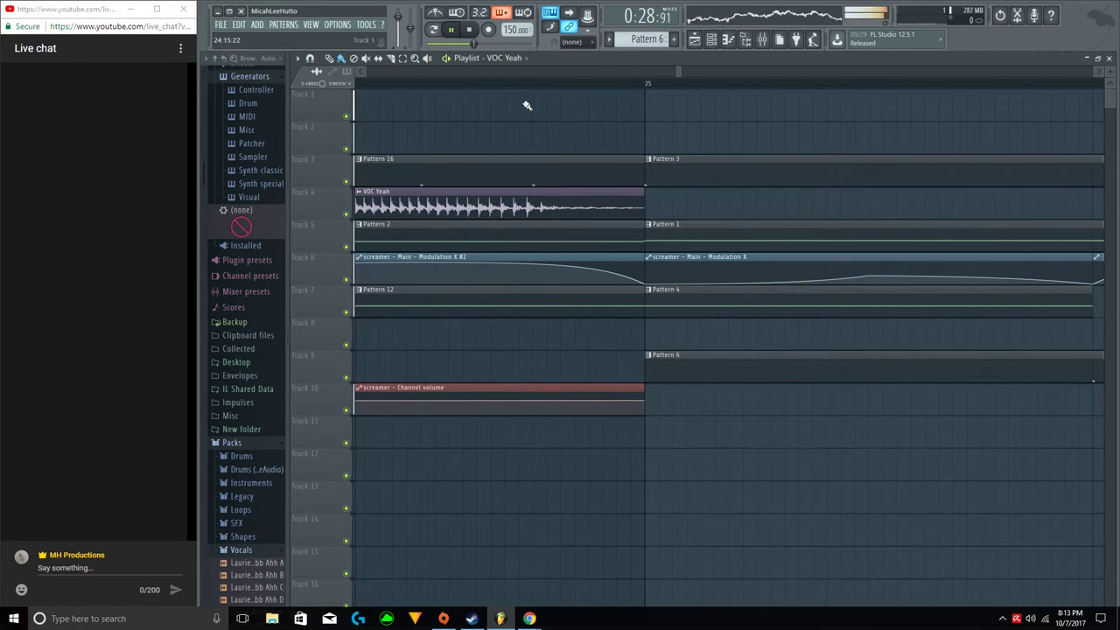
{"action": "scroll", "coordinate": [527, 88], "scroll_direction": "down", "scroll_amount": 6}
{"action": "left_click", "coordinate": [586, 41]}
{"action": "left_click", "coordinate": [575, 55]}
Set the VOC Yeah sample's time-stretching mode to e3 generic and close its channel settings.
{"action": "double_click", "coordinate": [513, 204]}
{"action": "left_click", "coordinate": [596, 206]}
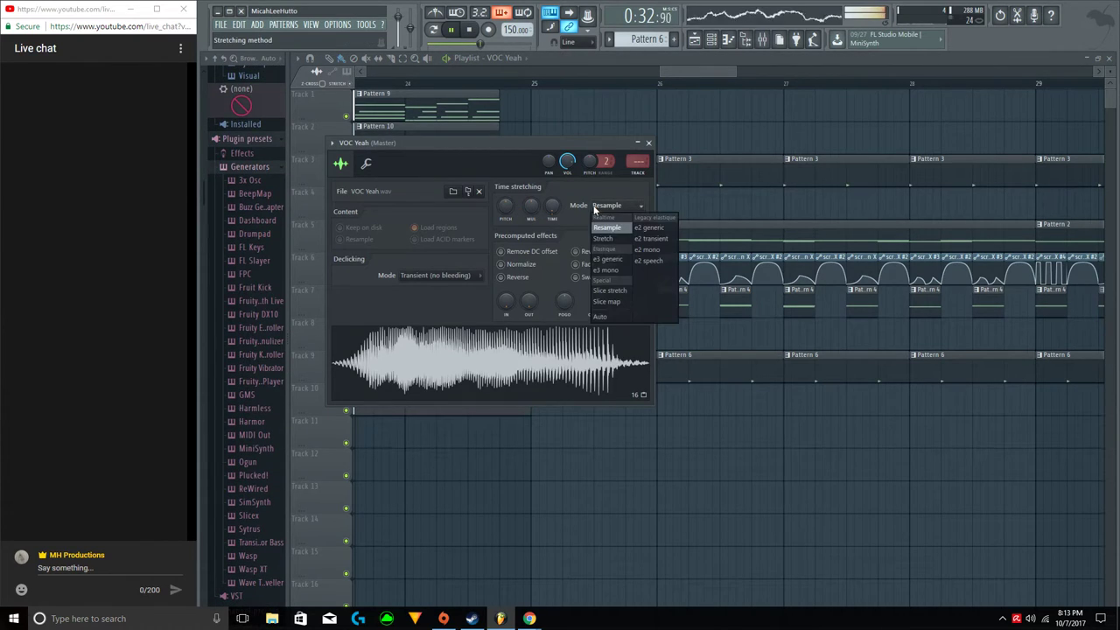
{"action": "left_click", "coordinate": [602, 260]}
{"action": "left_click", "coordinate": [648, 142]}
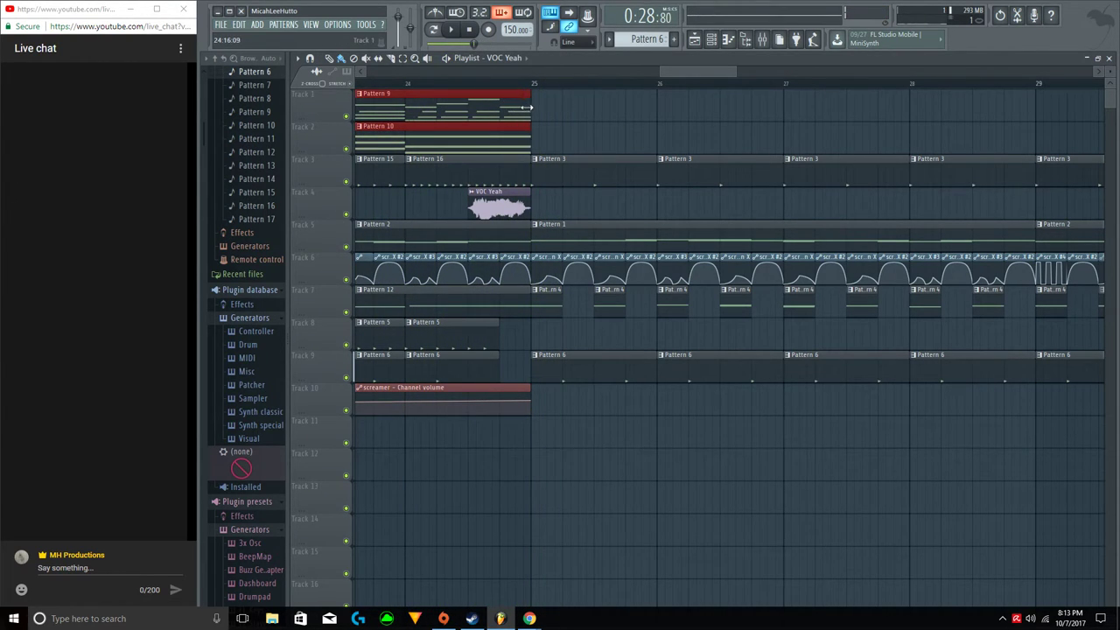
Extend the last Pattern 9 and Pattern 10 clips to end at bar 25 and play back the transition.
{"action": "left_click", "coordinate": [547, 117]}
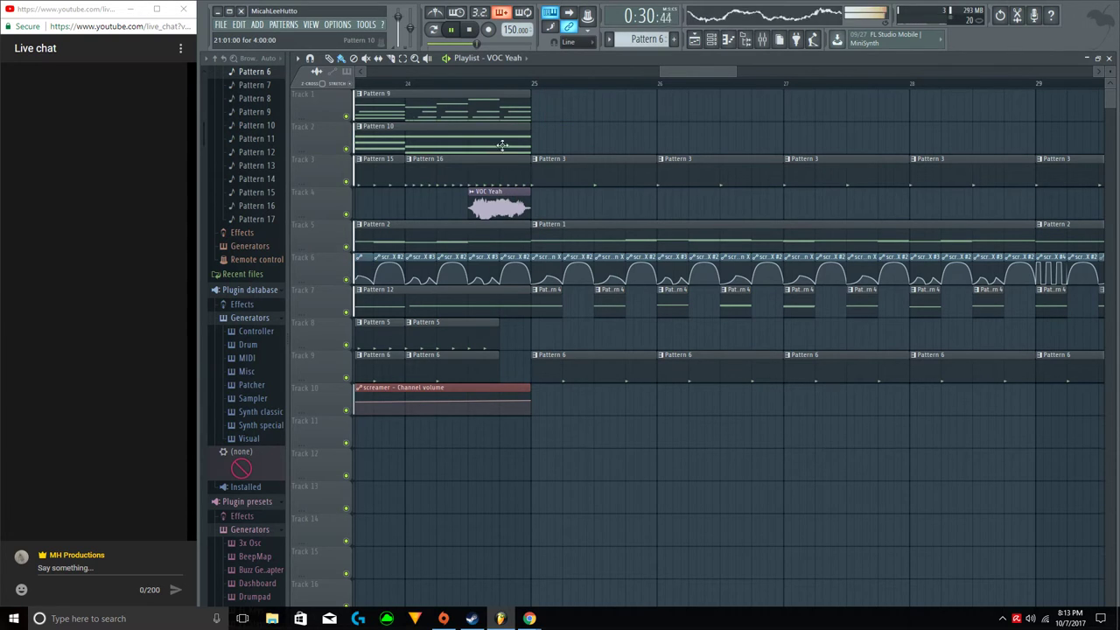
{"action": "left_click", "coordinate": [586, 116]}
{"action": "right_click", "coordinate": [594, 116]}
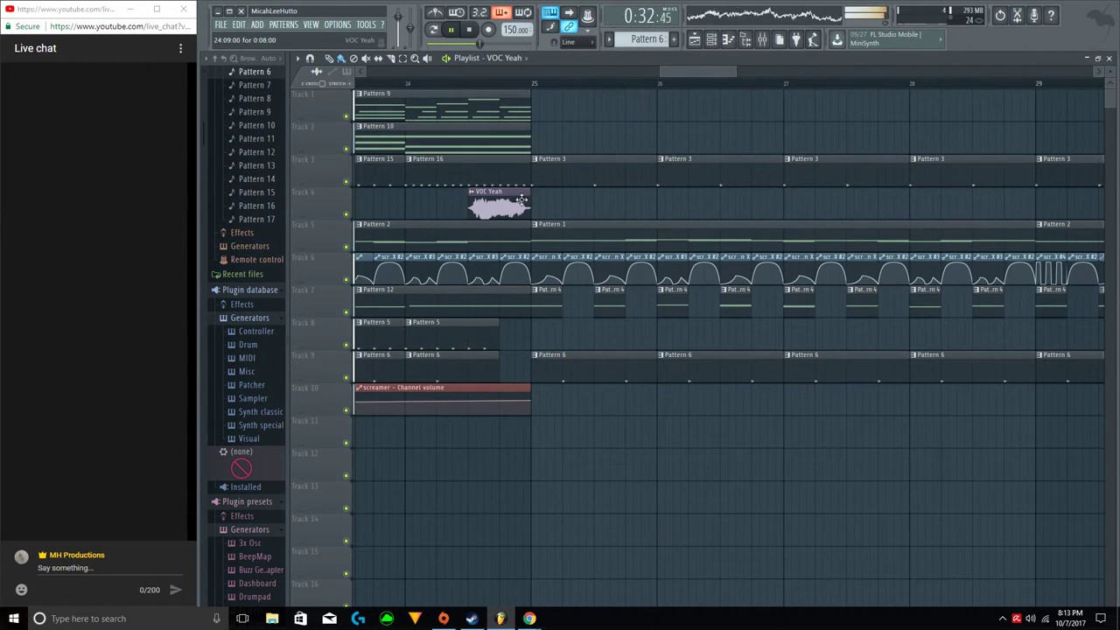
Lower the time-stretching pitch of the VOC Yeah sample during playback and close its channel settings.
{"action": "double_click", "coordinate": [522, 197]}
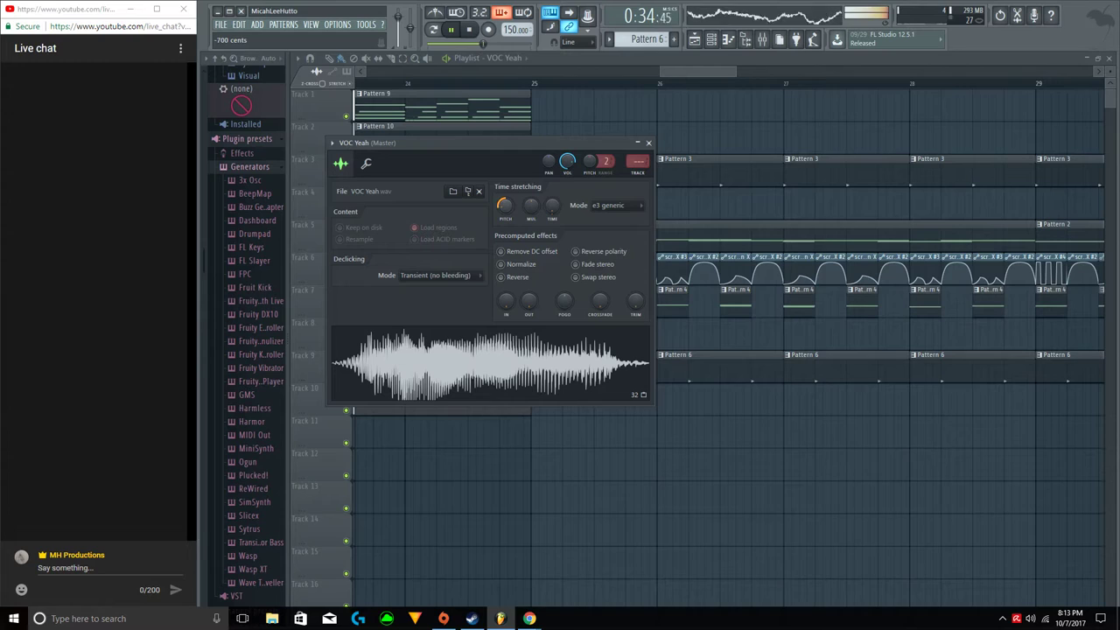
{"action": "left_click_drag", "start_coordinate": [508, 211], "coordinate": [508, 217]}
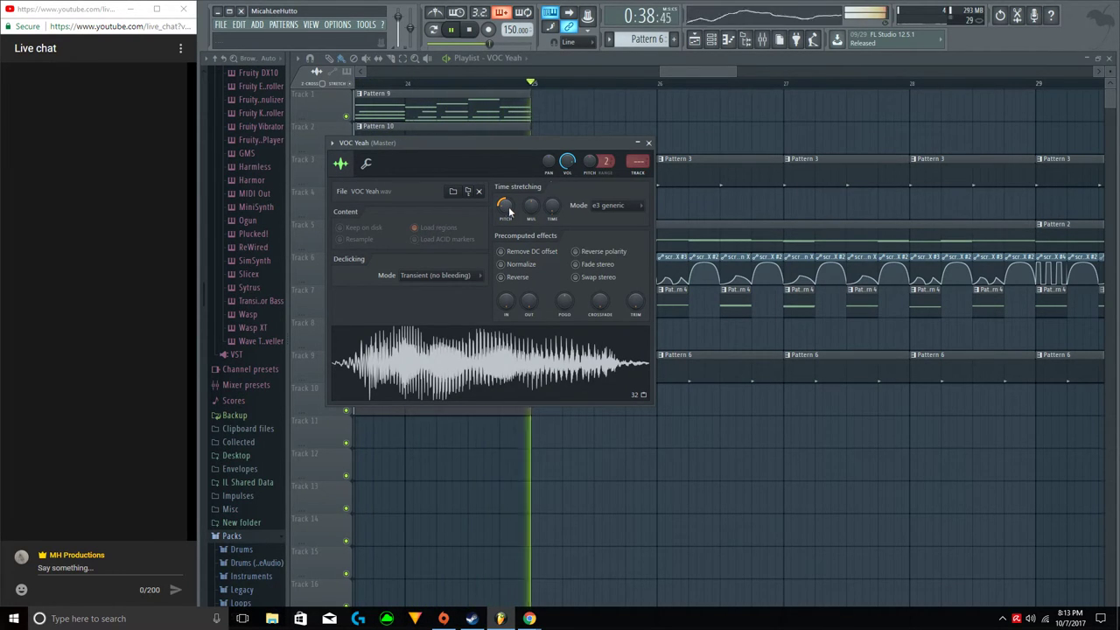
{"action": "left_click", "coordinate": [648, 143]}
Place a copy of the VOC Yeah clip on Track 4 at bar 29 and stop playback.
{"action": "left_click_drag", "start_coordinate": [694, 73], "coordinate": [735, 70]}
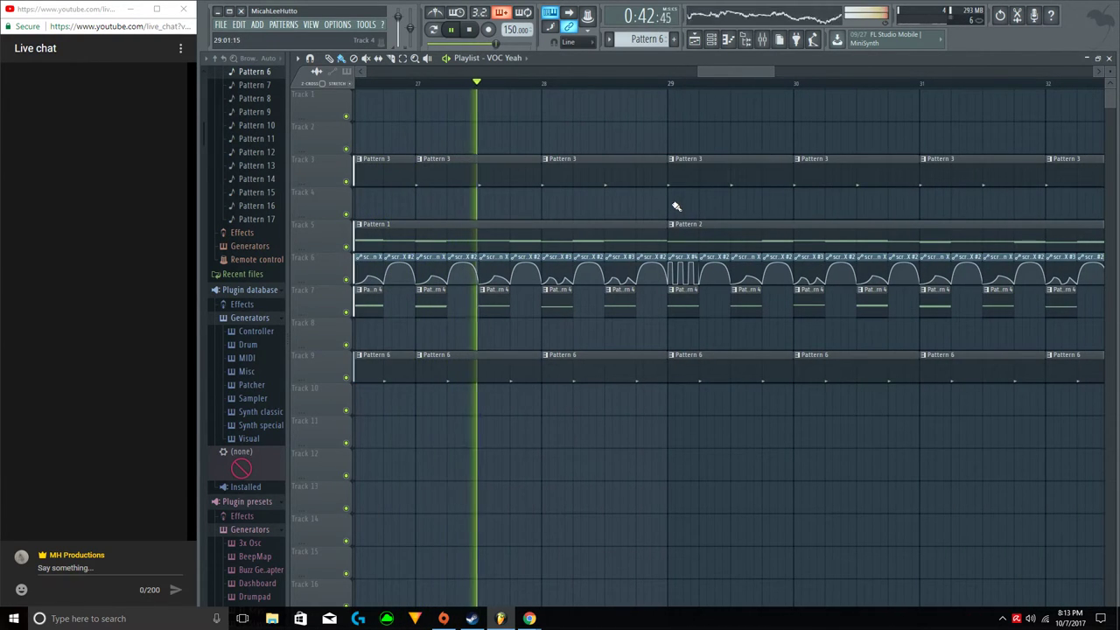
{"action": "left_click", "coordinate": [675, 207]}
{"action": "key", "text": "space"}
{"action": "left_click_drag", "start_coordinate": [721, 71], "coordinate": [737, 70]}
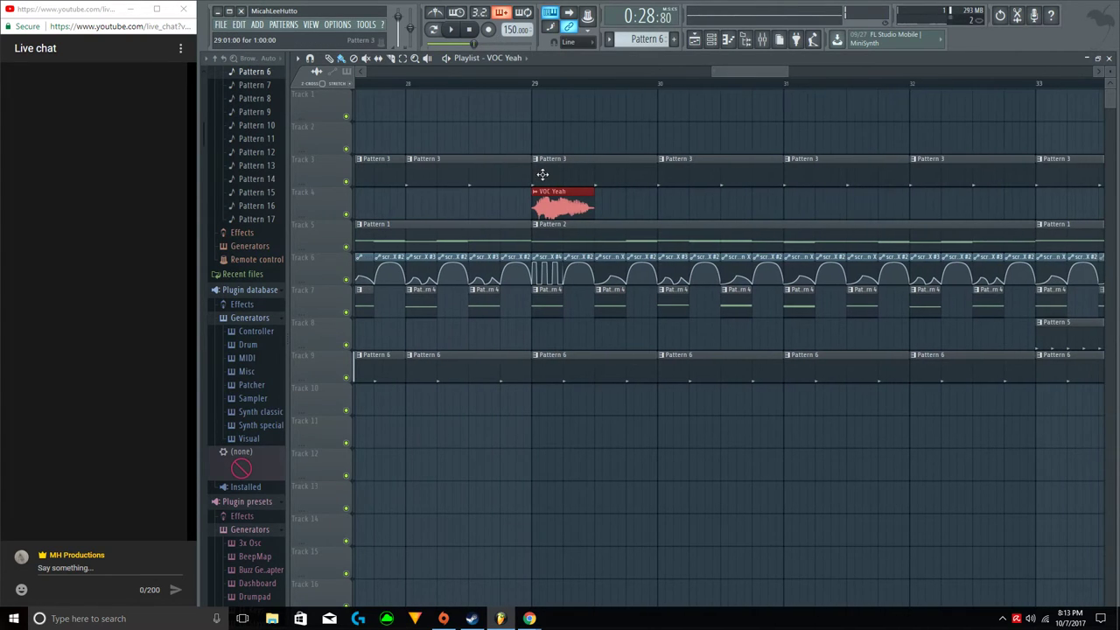
Clear the first half of bar 29 on every track except the VOC Yeah track, and play the passage from around bar 28.
{"action": "left_click_drag", "start_coordinate": [537, 174], "coordinate": [555, 171]}
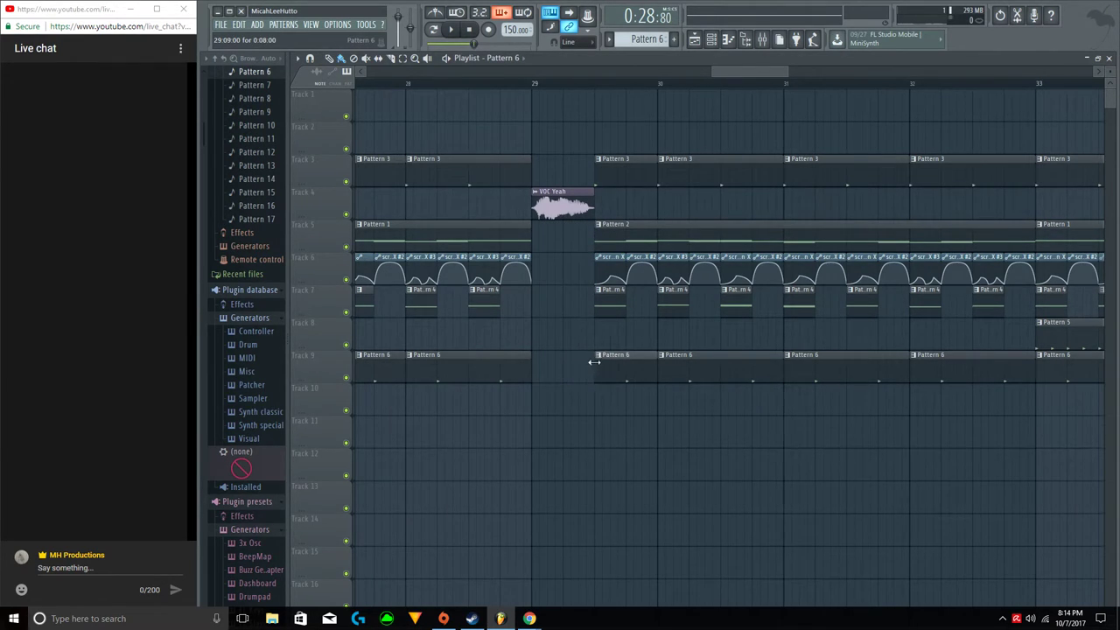
{"action": "key", "text": "space"}
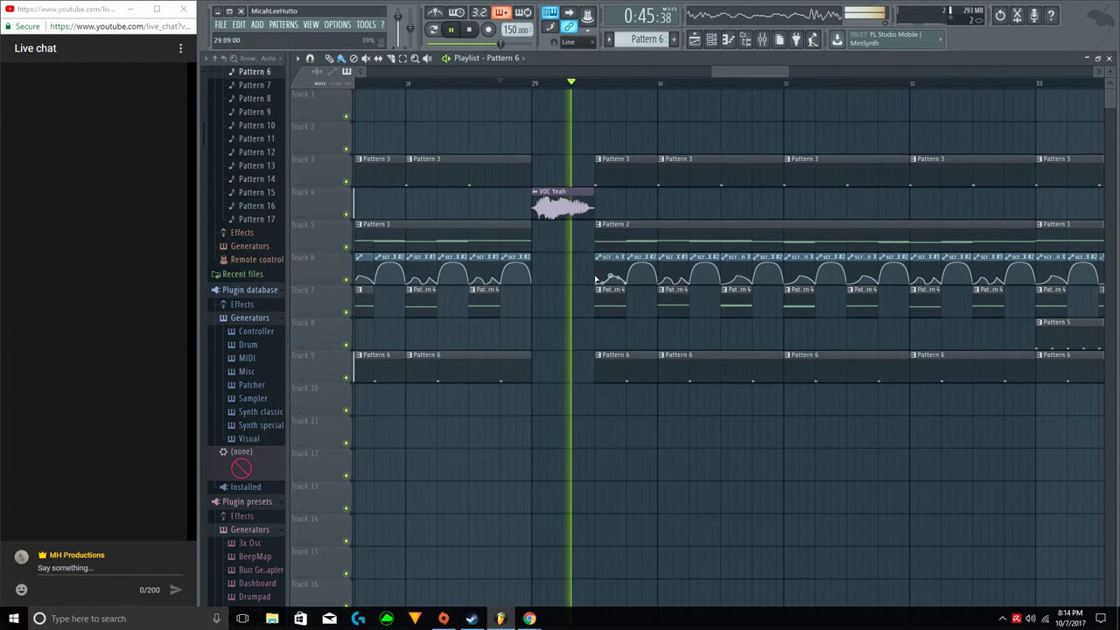
{"action": "left_click", "coordinate": [409, 84]}
{"action": "key", "text": "space"}
{"action": "key", "text": "space"}
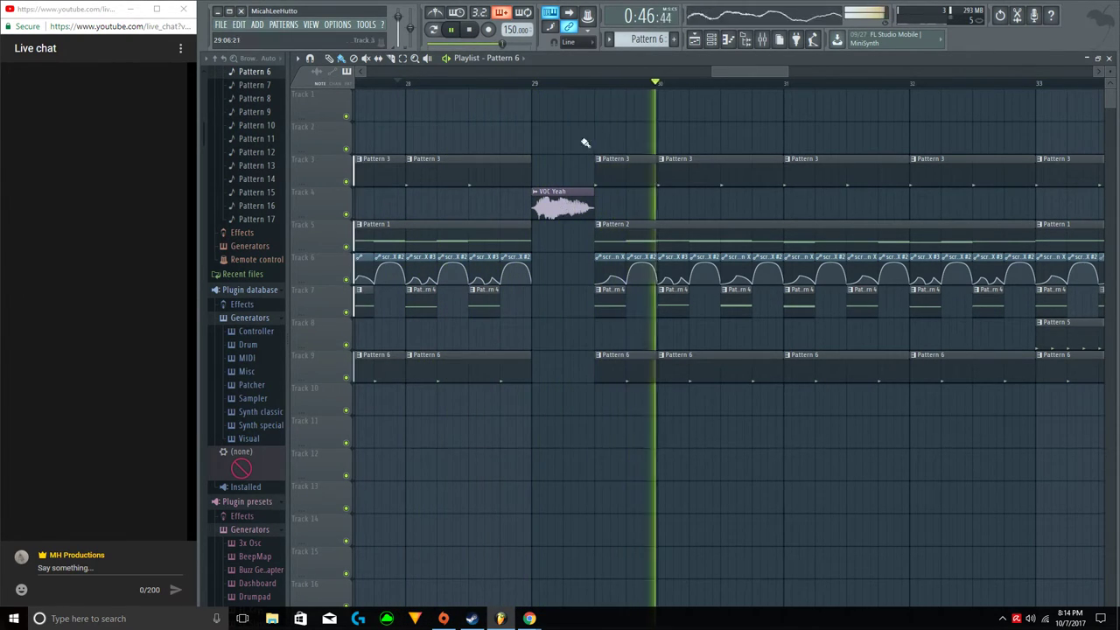
Select all clips from bar 9 to bar 41 across the tracks and duplicate them to start at bar 41.
{"action": "scroll", "coordinate": [582, 84], "scroll_direction": "down", "scroll_amount": 5}
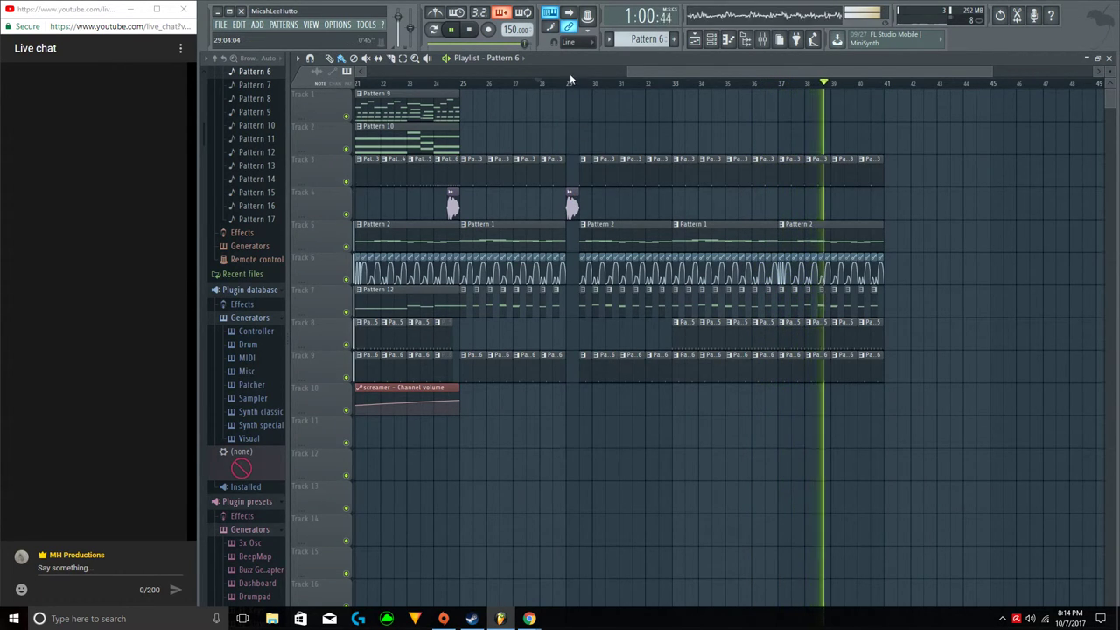
{"action": "scroll", "coordinate": [526, 156], "scroll_direction": "down", "scroll_amount": 3}
{"action": "left_click_drag", "start_coordinate": [475, 446], "coordinate": [723, 90]}
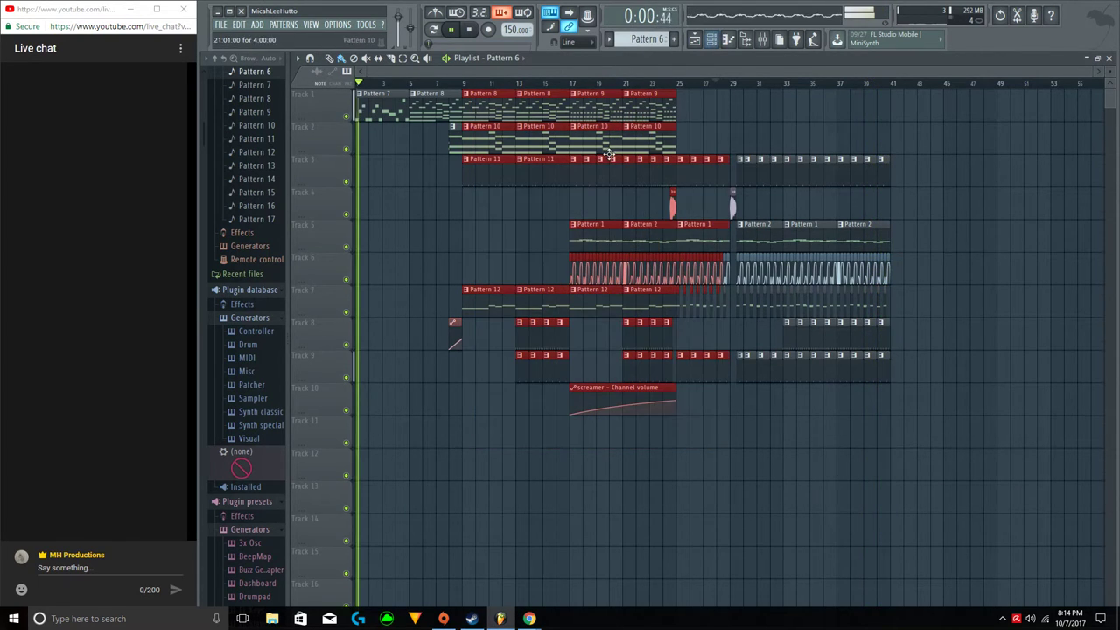
{"action": "left_click_drag", "start_coordinate": [462, 446], "coordinate": [897, 89]}
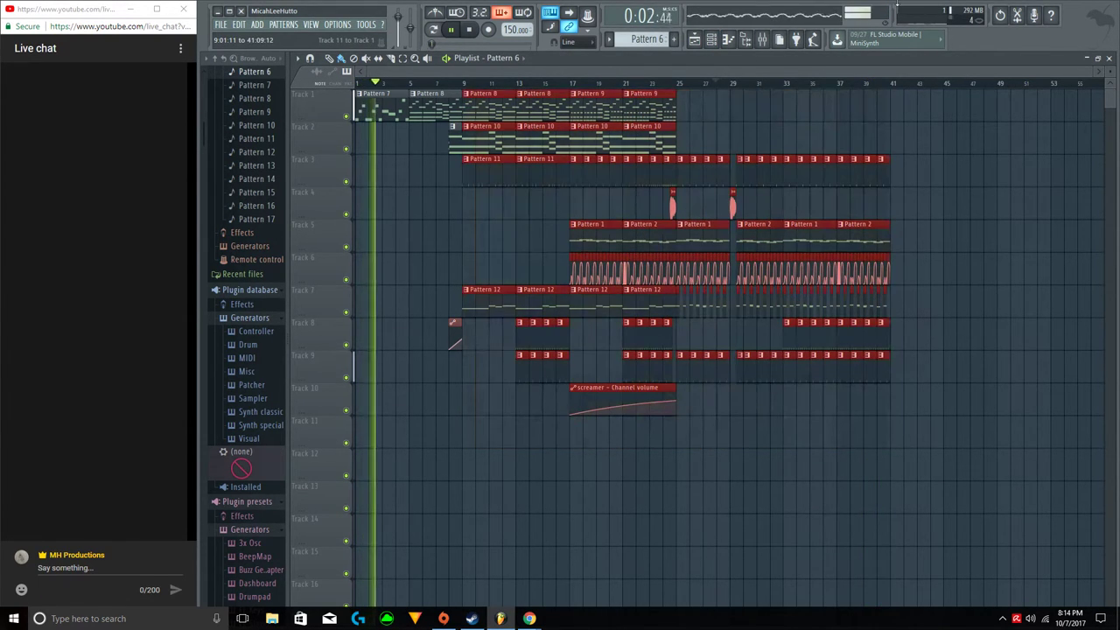
{"action": "key", "text": "ctrl+b"}
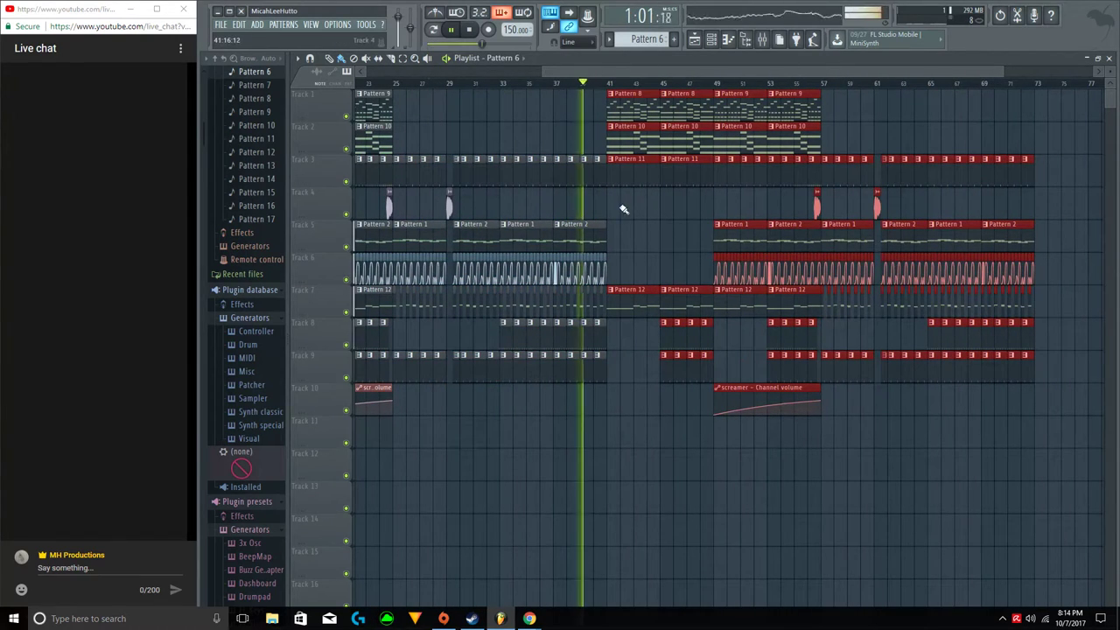
Replace the short Pattern 3 clips on Track 3 from bar 57 to bar 61 with a Pattern 11 clip.
{"action": "left_click", "coordinate": [651, 231]}
{"action": "left_click", "coordinate": [663, 236]}
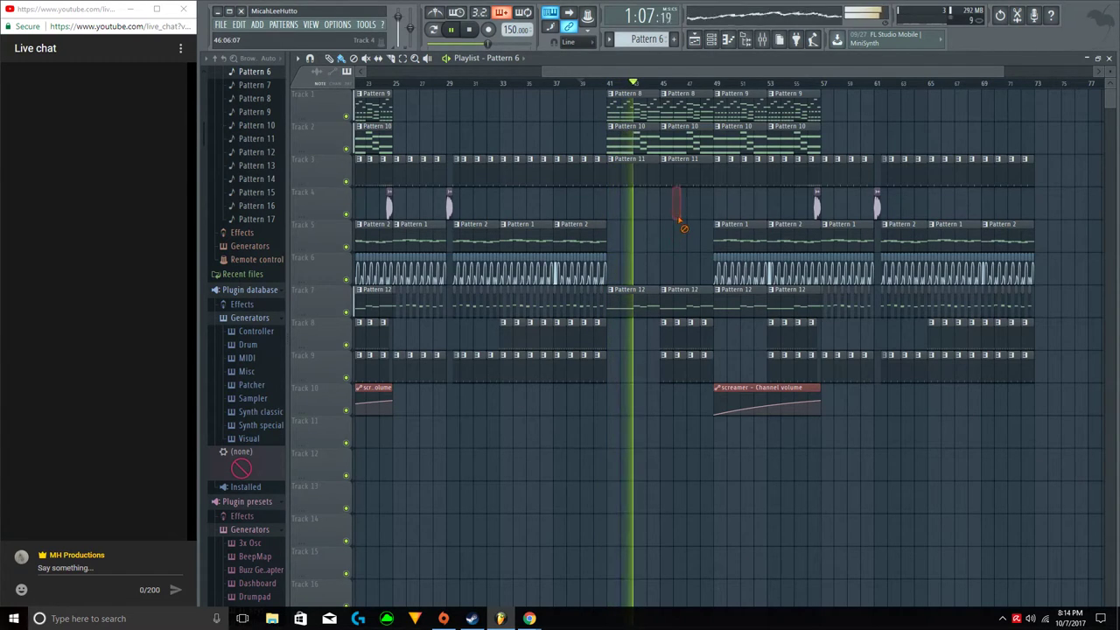
{"action": "scroll", "coordinate": [884, 85], "scroll_direction": "up", "scroll_amount": 2}
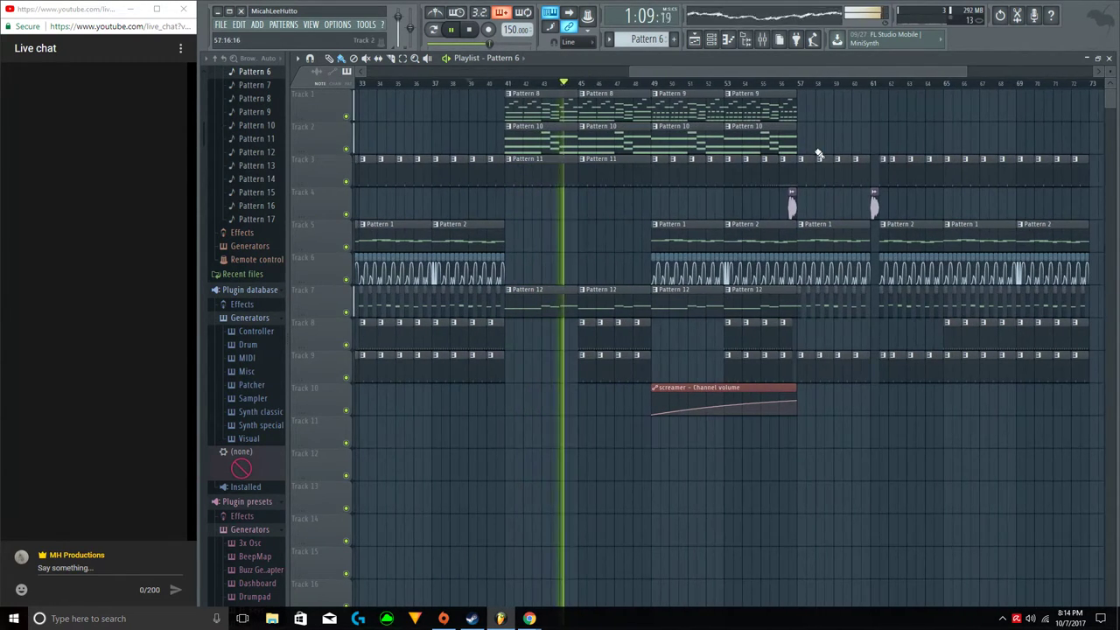
{"action": "left_click", "coordinate": [779, 163]}
{"action": "left_click", "coordinate": [809, 162]}
Replace the remaining Track 3 clips after the gap at bar 61 up to bar 73 with Pattern 11 clips.
{"action": "right_click", "coordinate": [882, 176]}
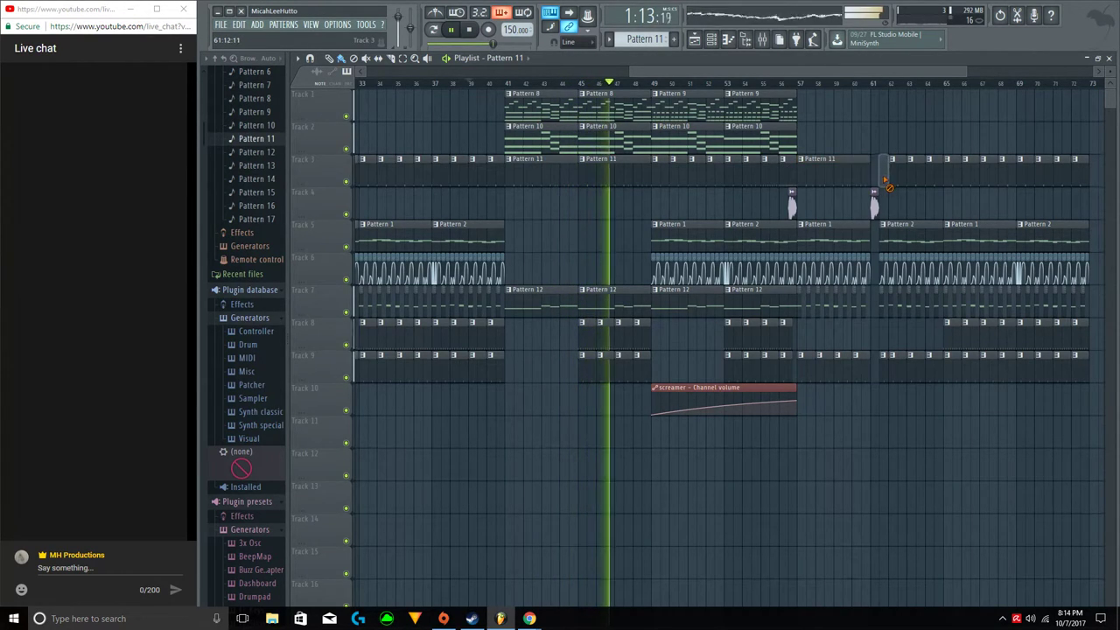
{"action": "right_click", "coordinate": [932, 172]}
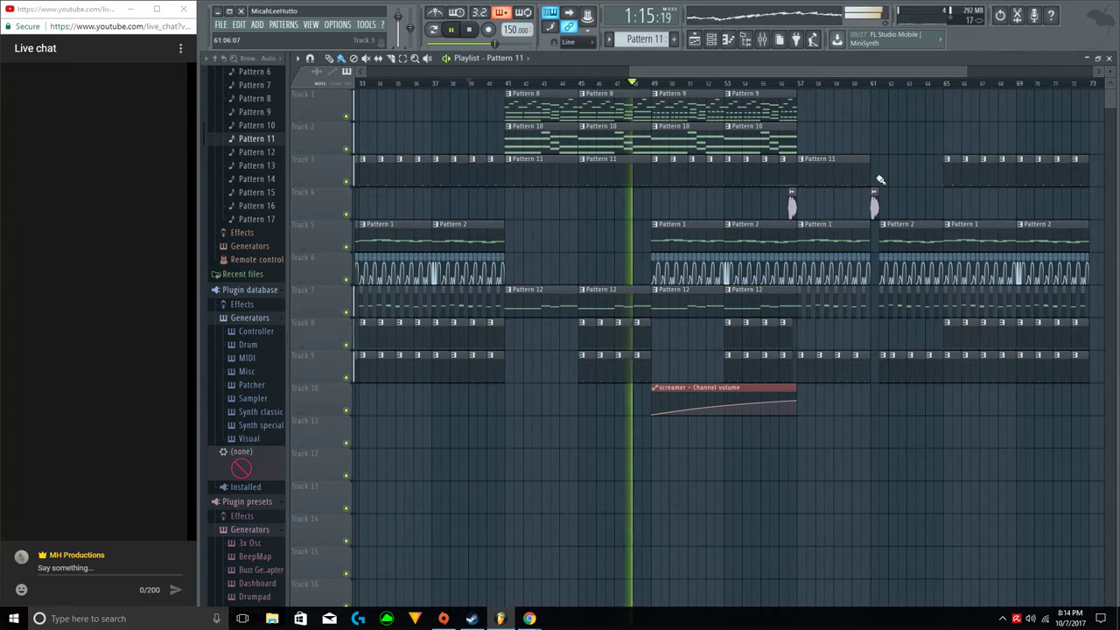
{"action": "left_click", "coordinate": [877, 179]}
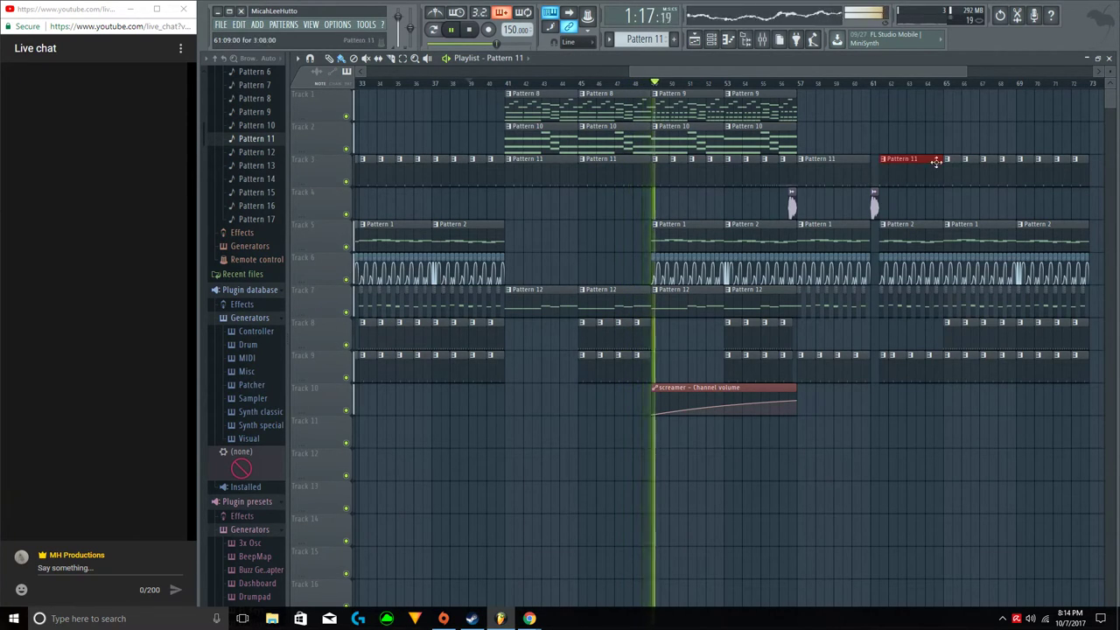
{"action": "left_click_drag", "start_coordinate": [872, 65], "coordinate": [891, 66]}
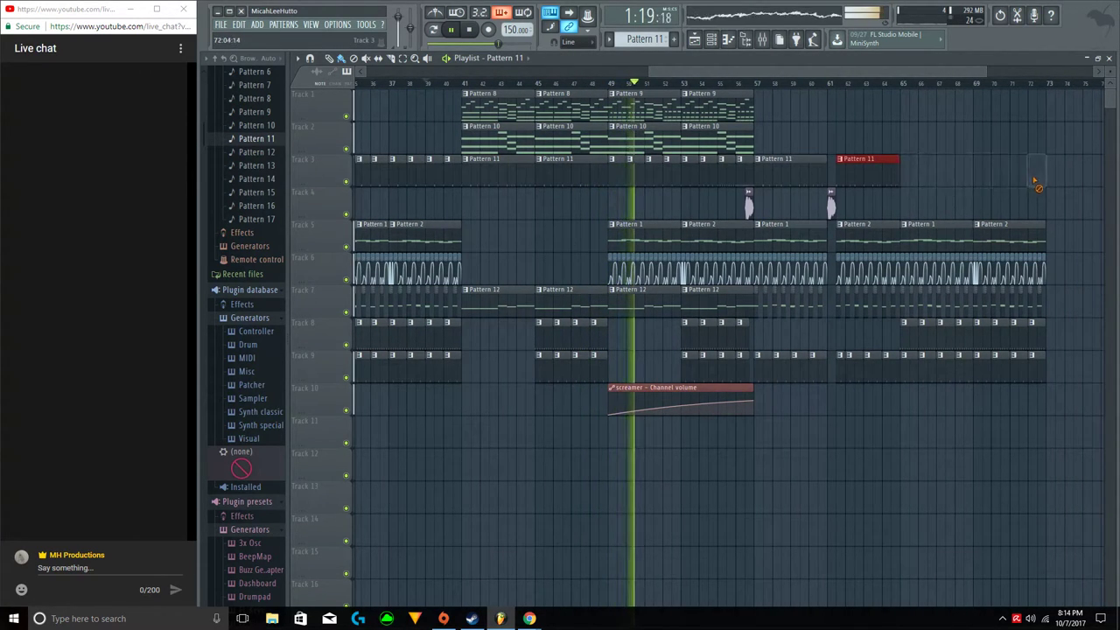
{"action": "left_click", "coordinate": [906, 183]}
{"action": "left_click", "coordinate": [986, 204]}
{"action": "right_click", "coordinate": [986, 205]}
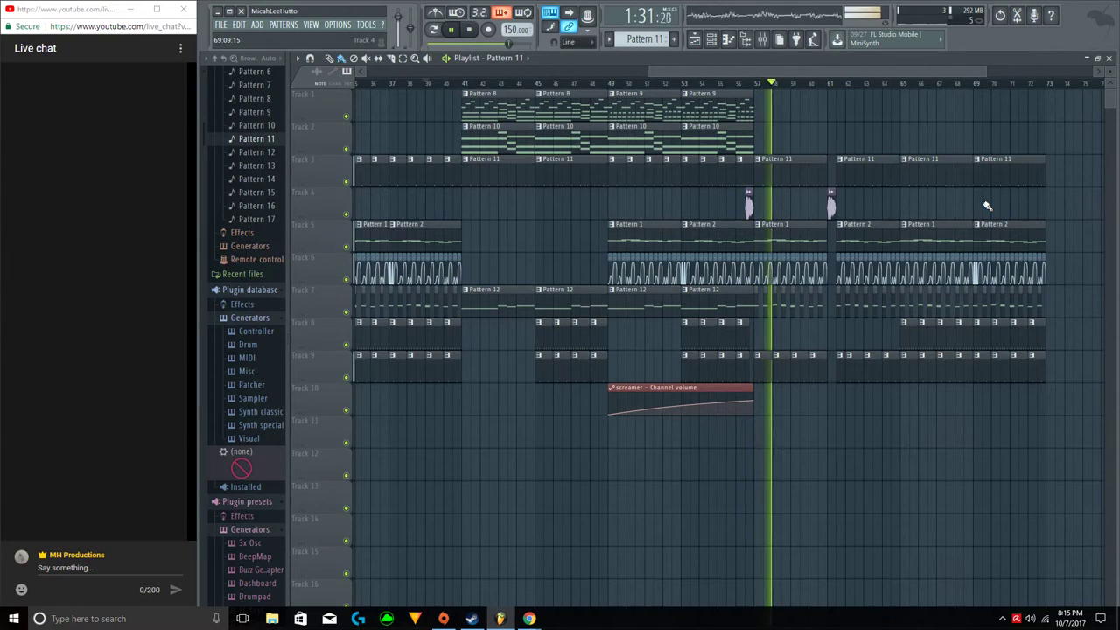
Shorten the last Pattern 9, Pattern 10 and Track 3 clips to end halfway through bars 24 and 56, and play from bar 21.
{"action": "left_click_drag", "start_coordinate": [747, 147], "coordinate": [743, 110]}
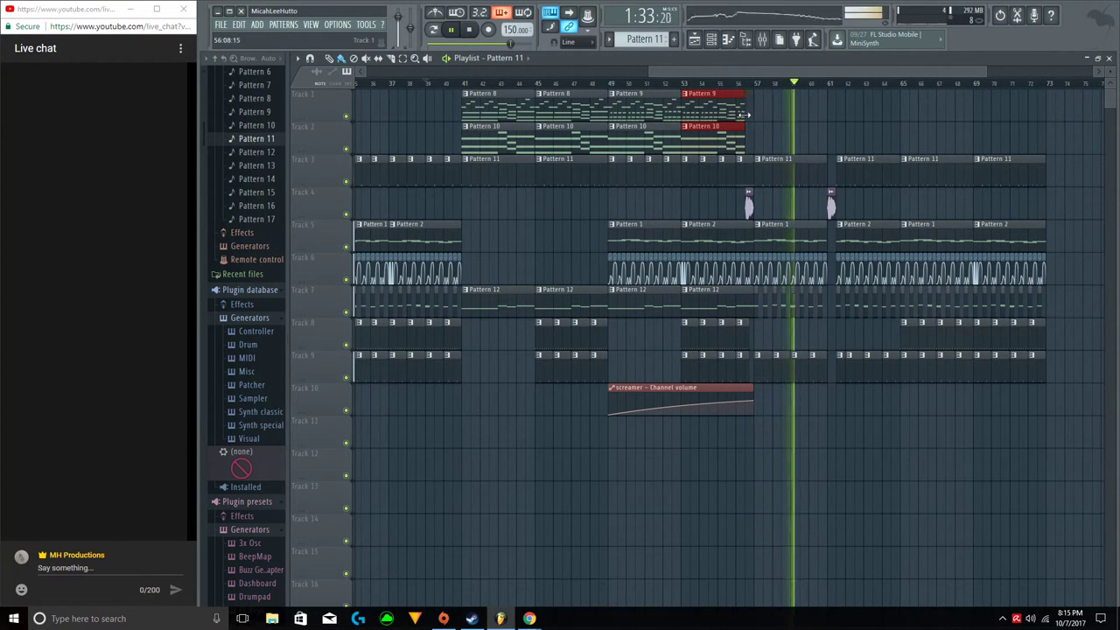
{"action": "left_click_drag", "start_coordinate": [752, 175], "coordinate": [745, 179]}
{"action": "left_click_drag", "start_coordinate": [671, 73], "coordinate": [491, 81]}
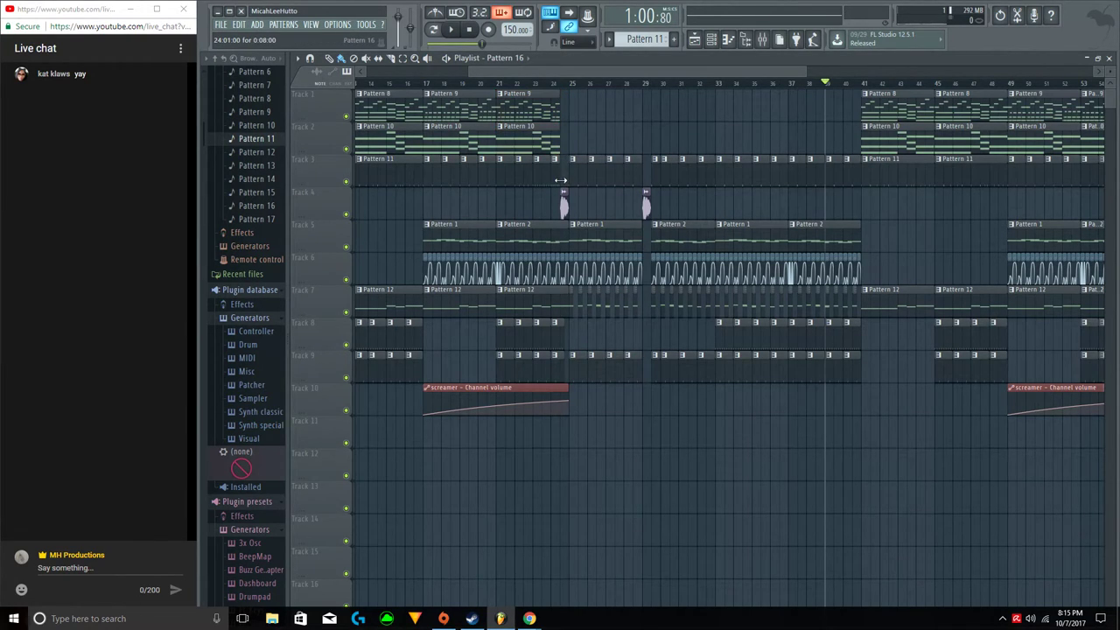
{"action": "left_click", "coordinate": [499, 84]}
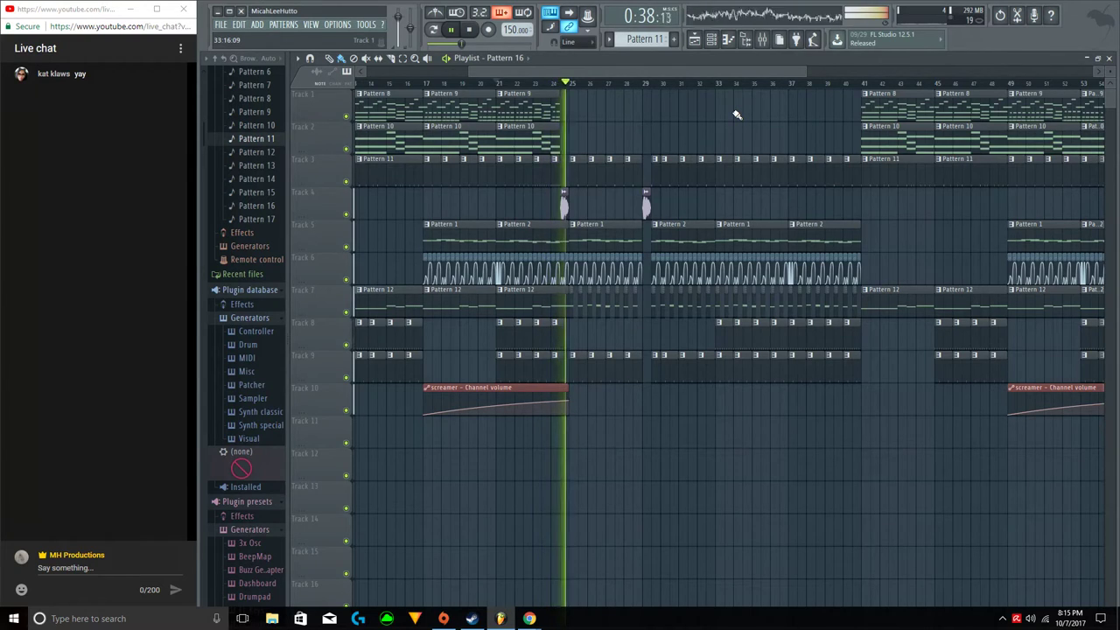
Extend the last Pattern 9 and Pattern 10 clips before each drop back to bars 25 and 57, and replay the transition.
{"action": "left_click_drag", "start_coordinate": [567, 144], "coordinate": [569, 103]}
{"action": "left_click", "coordinate": [544, 85]}
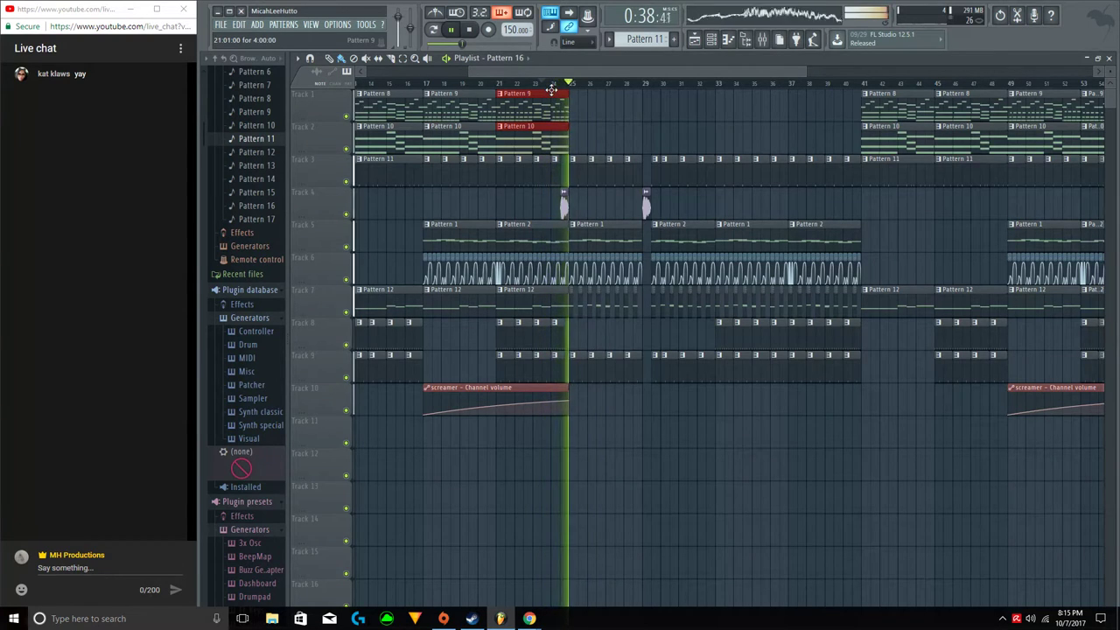
{"action": "left_click_drag", "start_coordinate": [577, 74], "coordinate": [742, 79]}
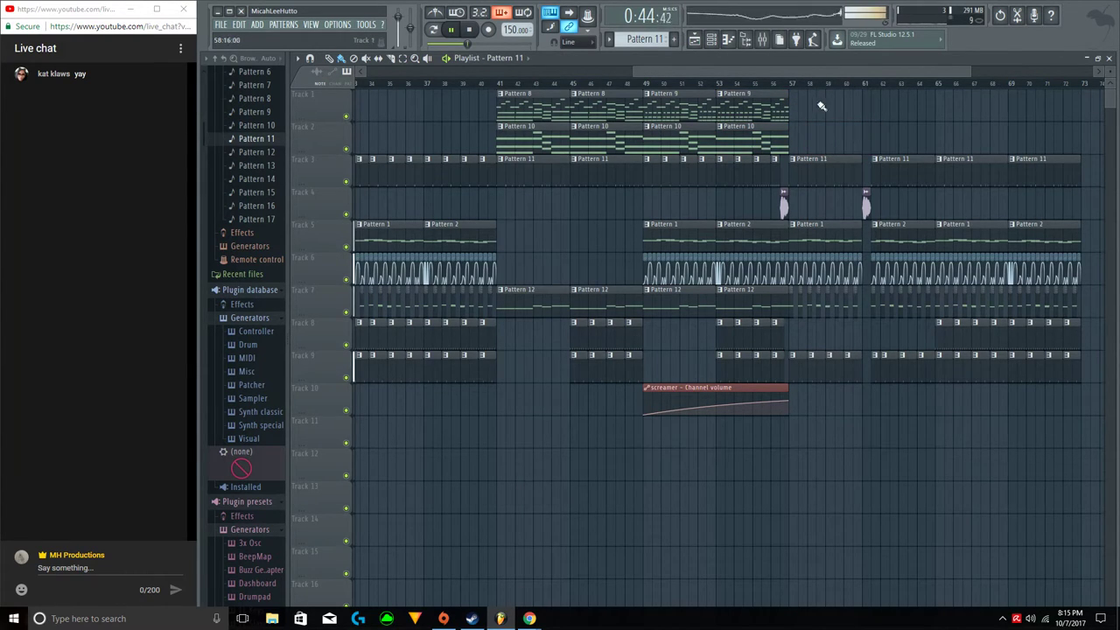
Clear the first half of bar 37 on Track 3 and place a copy of the VOC Yeah clip there on Track 4.
{"action": "left_click_drag", "start_coordinate": [804, 71], "coordinate": [680, 84]}
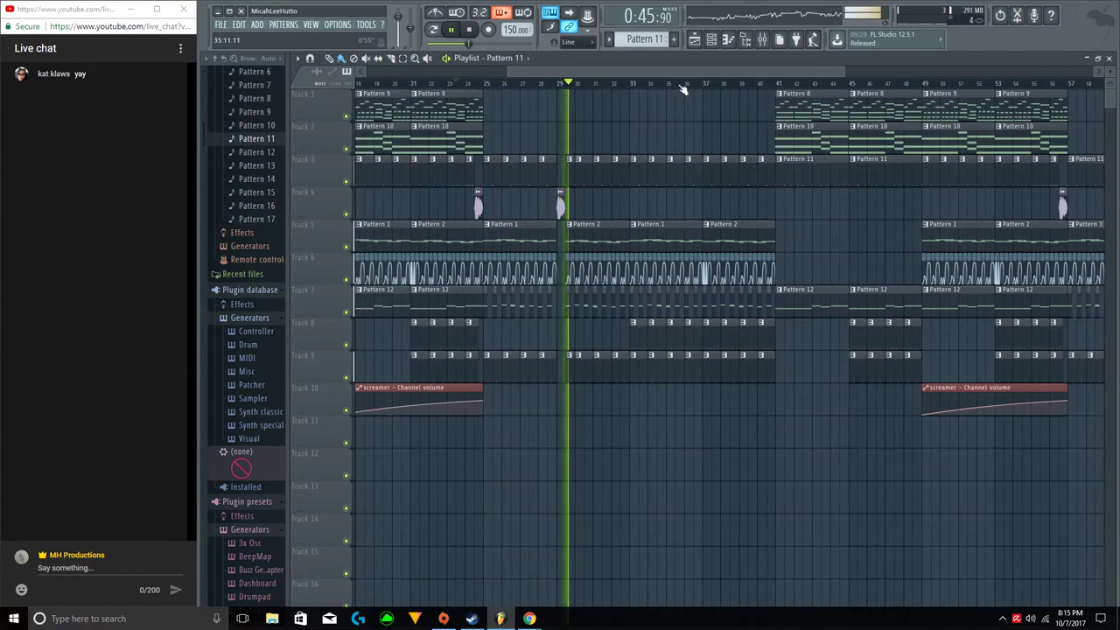
{"action": "left_click_drag", "start_coordinate": [703, 184], "coordinate": [708, 182]}
{"action": "left_click", "coordinate": [564, 206]}
{"action": "left_click", "coordinate": [707, 205]}
{"action": "scroll", "coordinate": [709, 175], "scroll_direction": "up", "scroll_amount": 3}
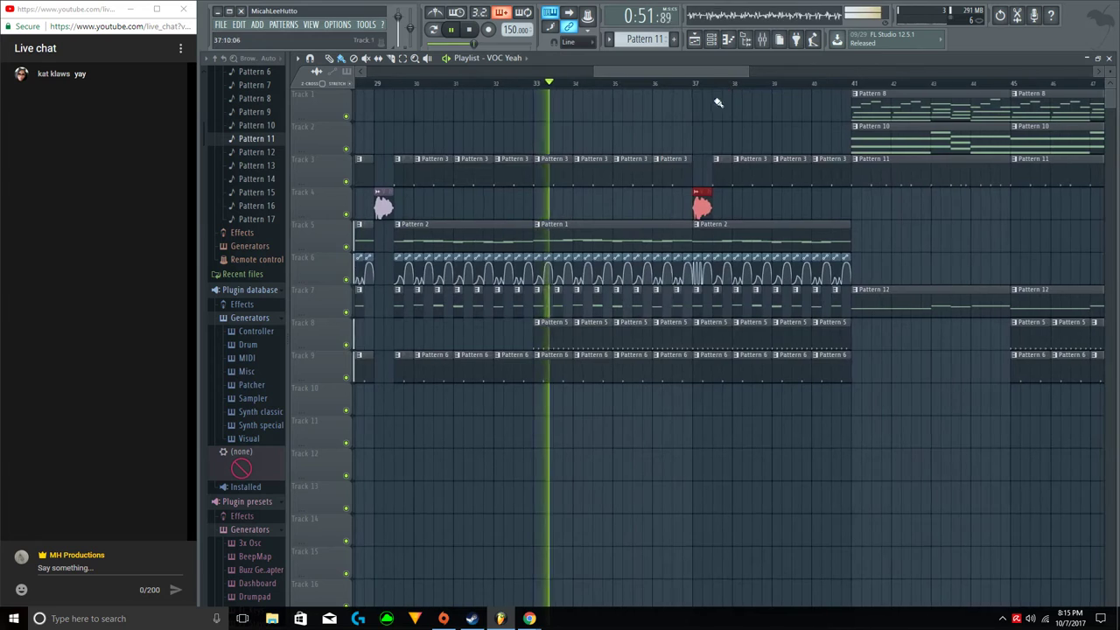
Make the VOC Yeah clip at bar 37 unique and bring up its channel settings.
{"action": "right_click", "coordinate": [698, 212]}
{"action": "left_click", "coordinate": [721, 279]}
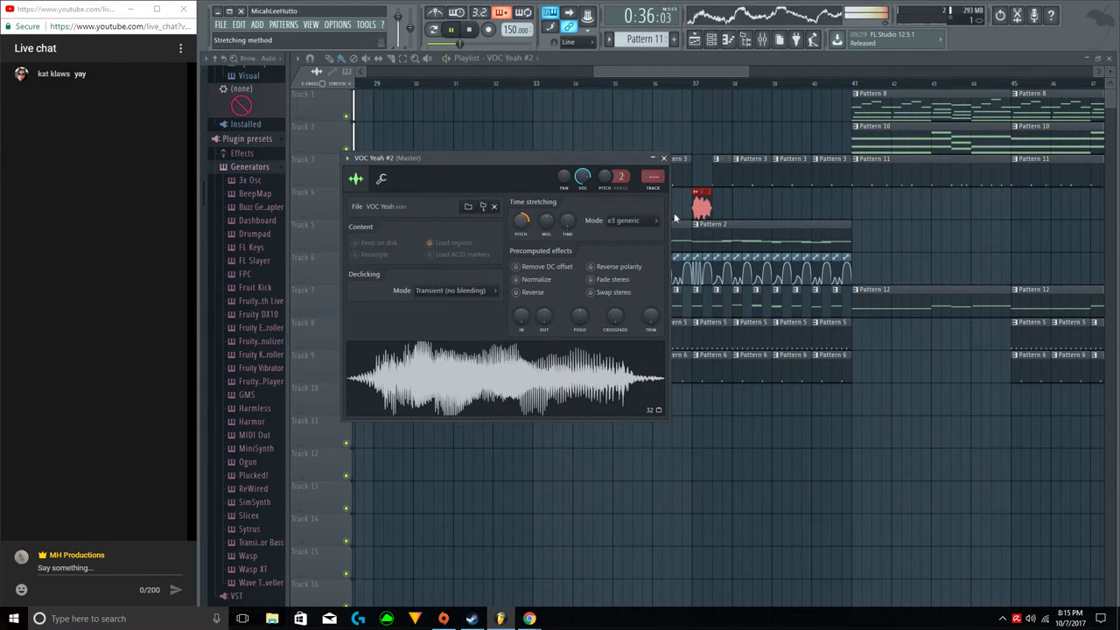
{"action": "left_click", "coordinate": [758, 206]}
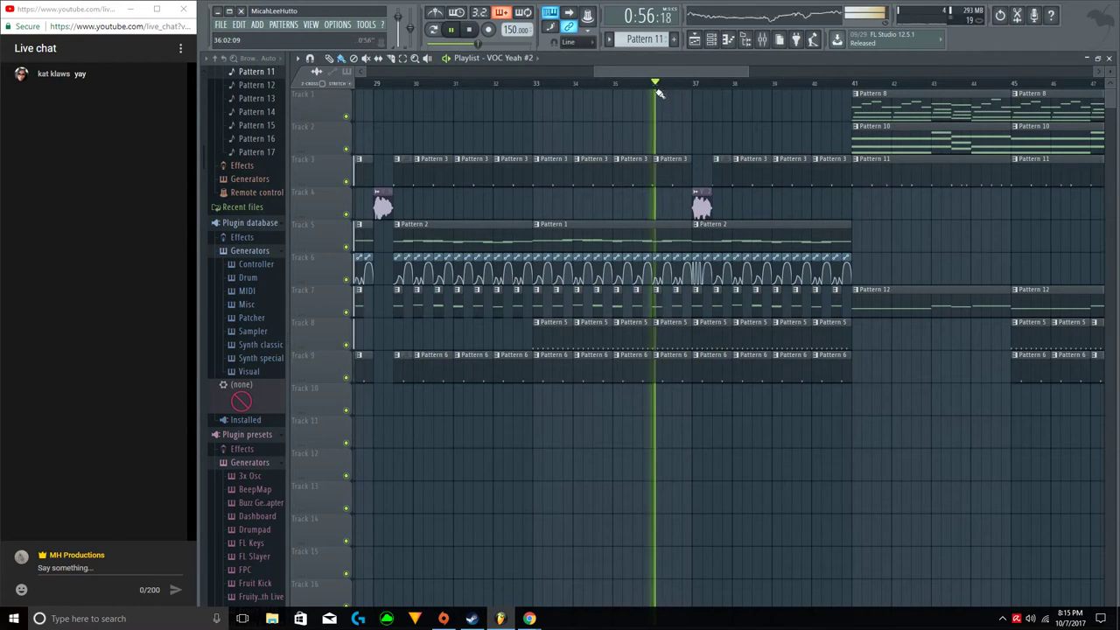
Clear the first half of bar 37 on Tracks 5 to 9 and play the passage from bar 36.
{"action": "key", "text": "space"}
{"action": "left_click", "coordinate": [697, 243]}
{"action": "left_click_drag", "start_coordinate": [697, 243], "coordinate": [708, 241]}
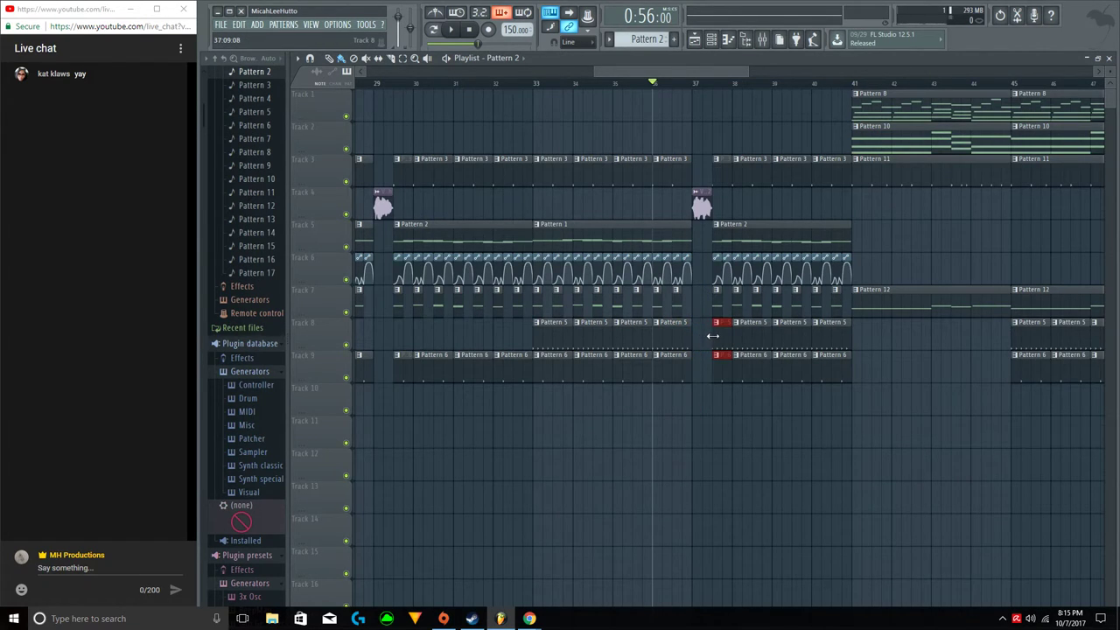
{"action": "key", "text": "space"}
{"action": "left_click", "coordinate": [718, 427]}
{"action": "right_click", "coordinate": [745, 427]}
{"action": "left_click", "coordinate": [815, 429]}
{"action": "right_click", "coordinate": [840, 428]}
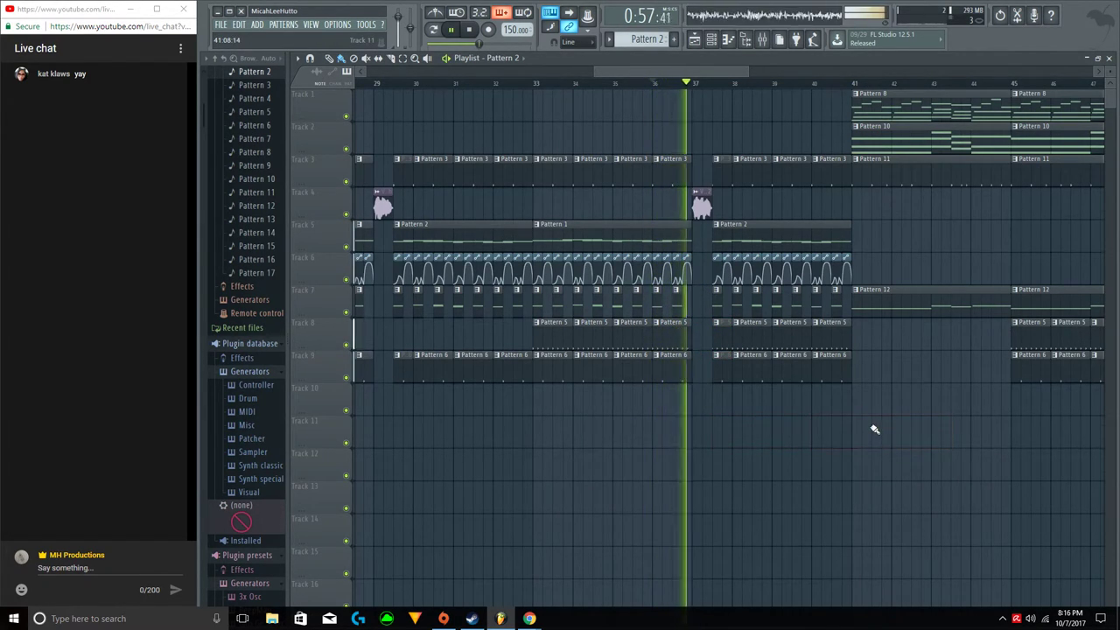
Audition the bar 37 vocal at a time-stretching pitch of -1200 cents and replace the clip with the original VOC Yeah.
{"action": "left_click", "coordinate": [704, 198]}
{"action": "scroll", "coordinate": [679, 86], "scroll_direction": "down", "scroll_amount": 4}
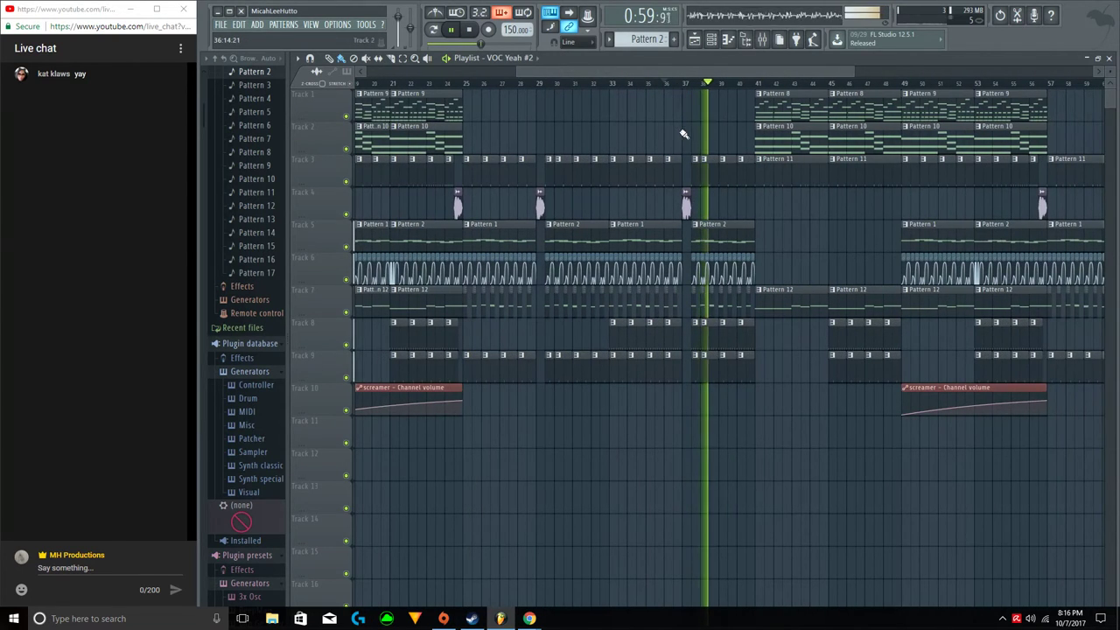
{"action": "double_click", "coordinate": [685, 201]}
{"action": "key", "text": "space"}
{"action": "left_click_drag", "start_coordinate": [518, 222], "coordinate": [521, 225]}
{"action": "key", "text": "space"}
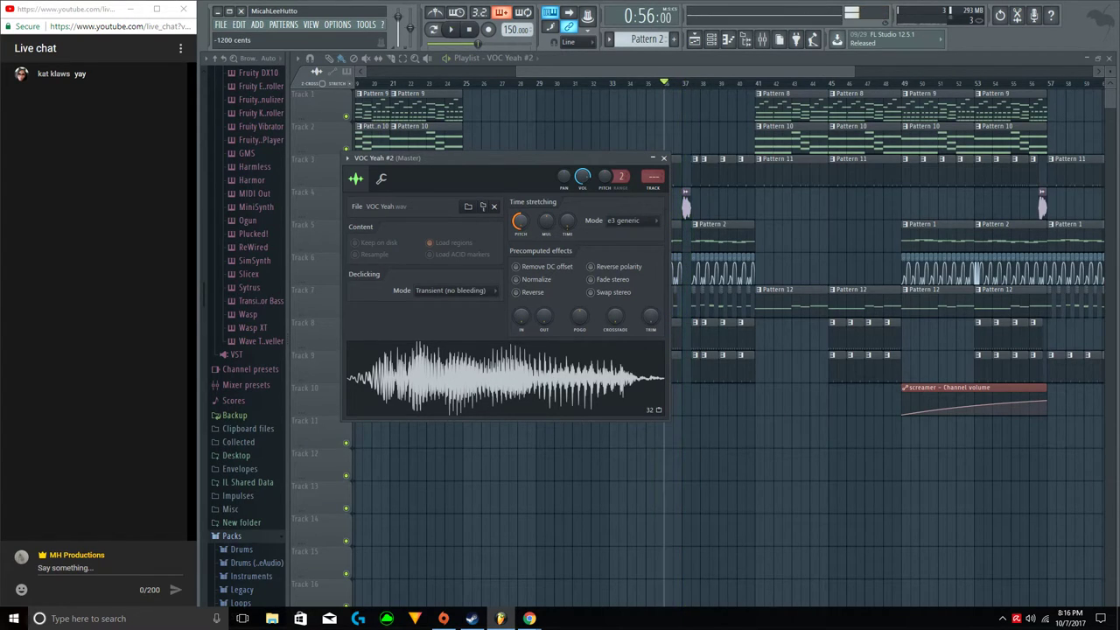
{"action": "key", "text": "space"}
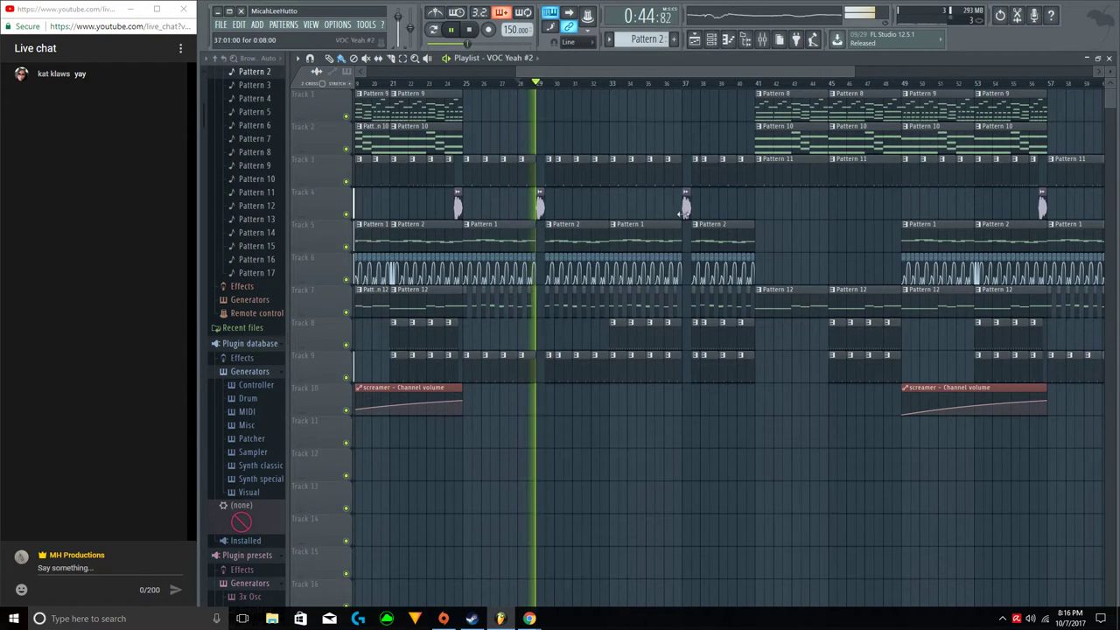
{"action": "left_click", "coordinate": [686, 208]}
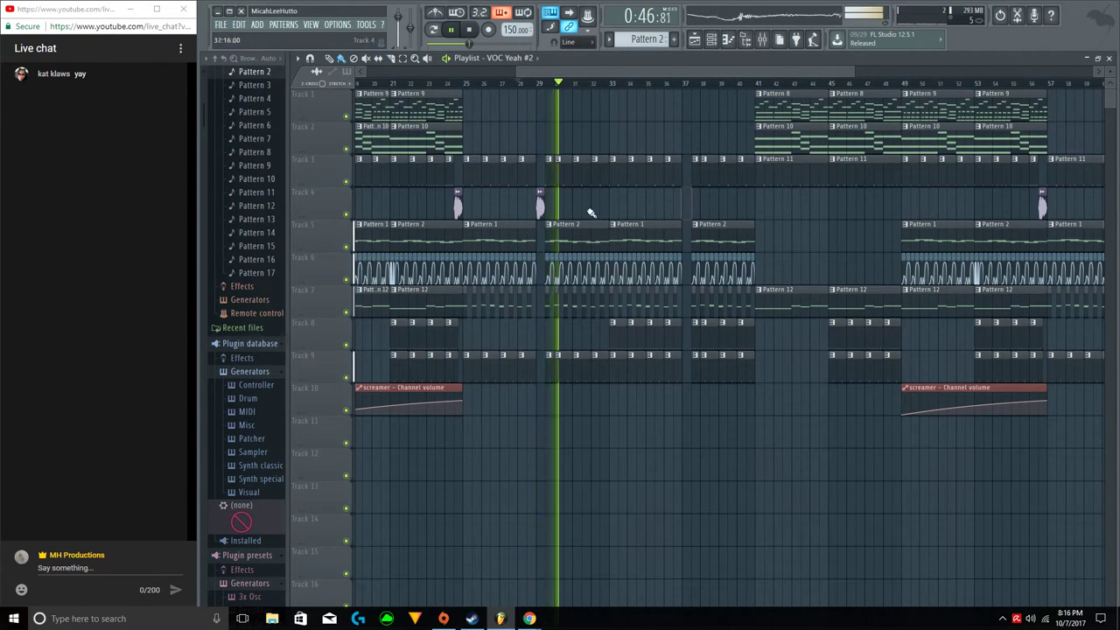
Make the VOC Yeah clip at bar 61 unique and adjust its time-stretching pitch.
{"action": "left_click_drag", "start_coordinate": [674, 72], "coordinate": [875, 85]}
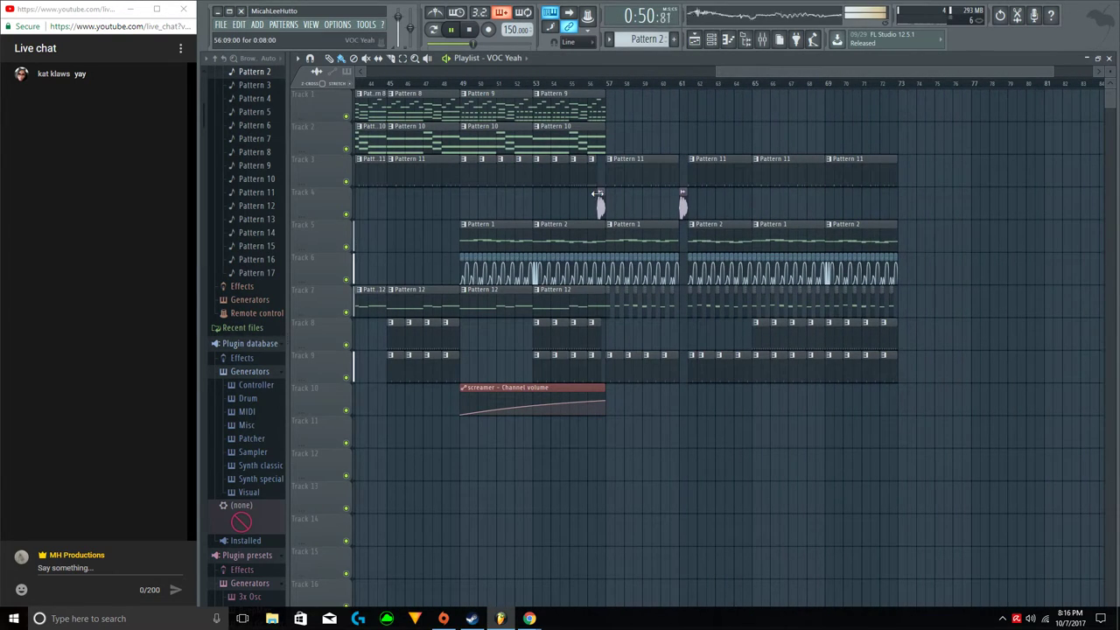
{"action": "right_click", "coordinate": [683, 202]}
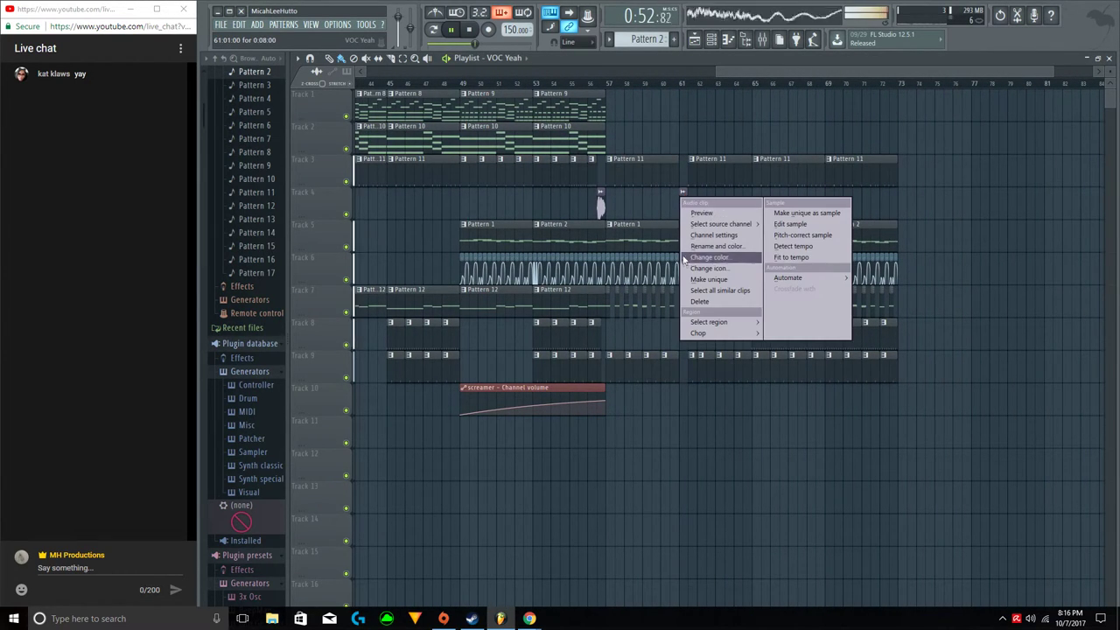
{"action": "left_click", "coordinate": [695, 279]}
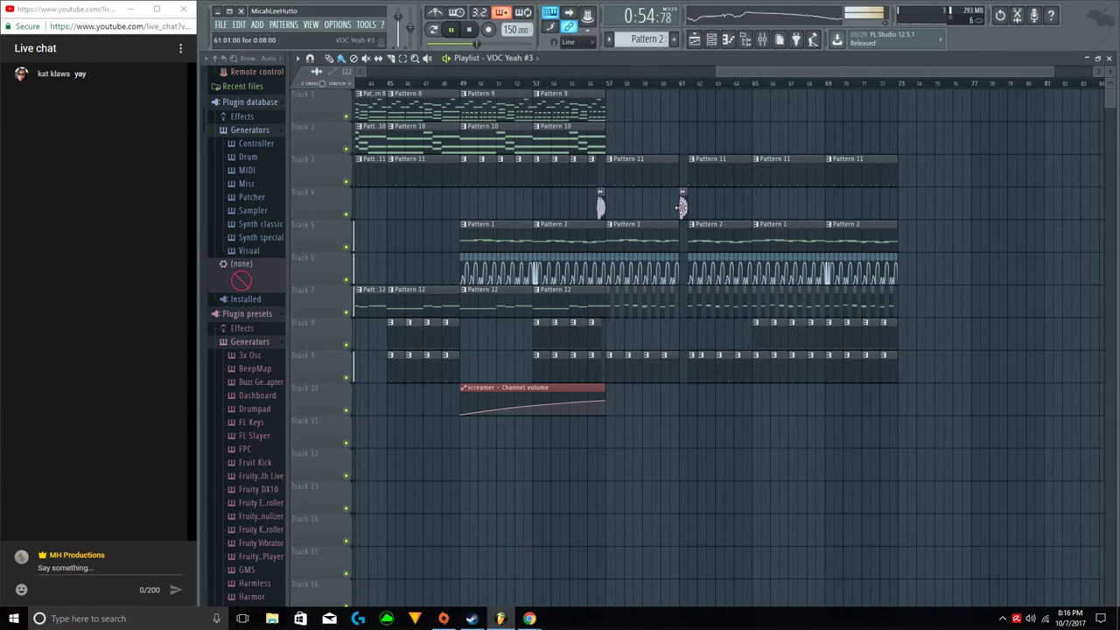
{"action": "double_click", "coordinate": [681, 206]}
{"action": "left_click_drag", "start_coordinate": [535, 236], "coordinate": [535, 250]}
Place a VOC Yeah clip on Track 4 at bar 69 and clear the first half of that bar on the other tracks.
{"action": "left_click", "coordinate": [720, 197]}
{"action": "right_click", "coordinate": [719, 192]}
{"action": "right_click", "coordinate": [709, 208]}
{"action": "right_click", "coordinate": [717, 210]}
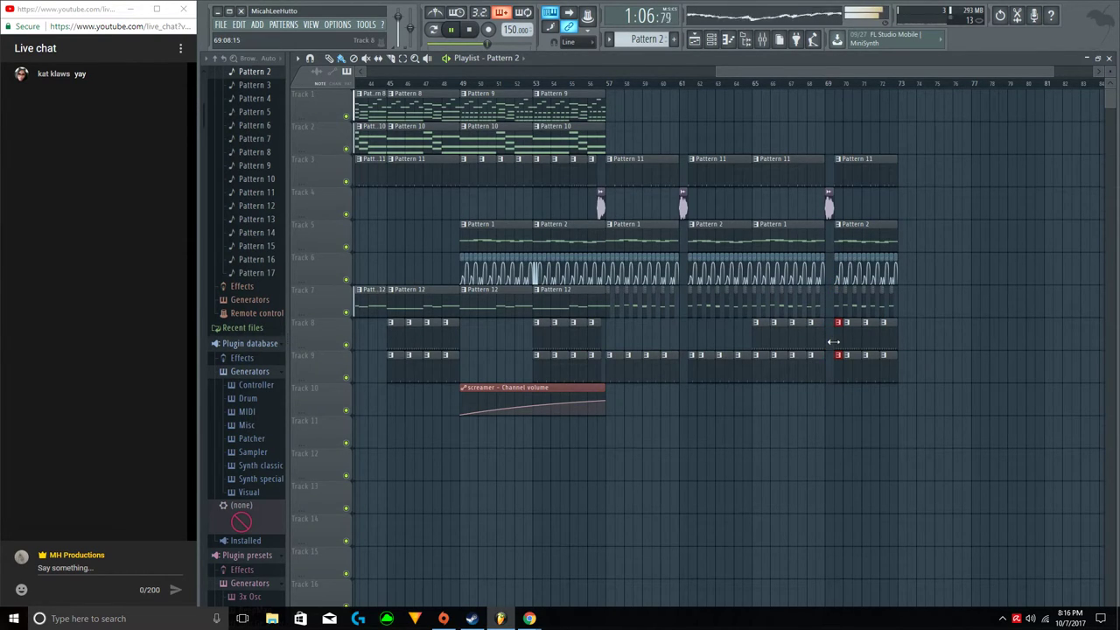
Play the second drop from around bar 56 and listen to the vocal fills at bars 61 and 69.
{"action": "left_click", "coordinate": [597, 85]}
{"action": "left_click", "coordinate": [657, 128]}
{"action": "left_click", "coordinate": [657, 128]}
{"action": "right_click", "coordinate": [661, 130]}
{"action": "left_click", "coordinate": [682, 140]}
{"action": "right_click", "coordinate": [682, 140]}
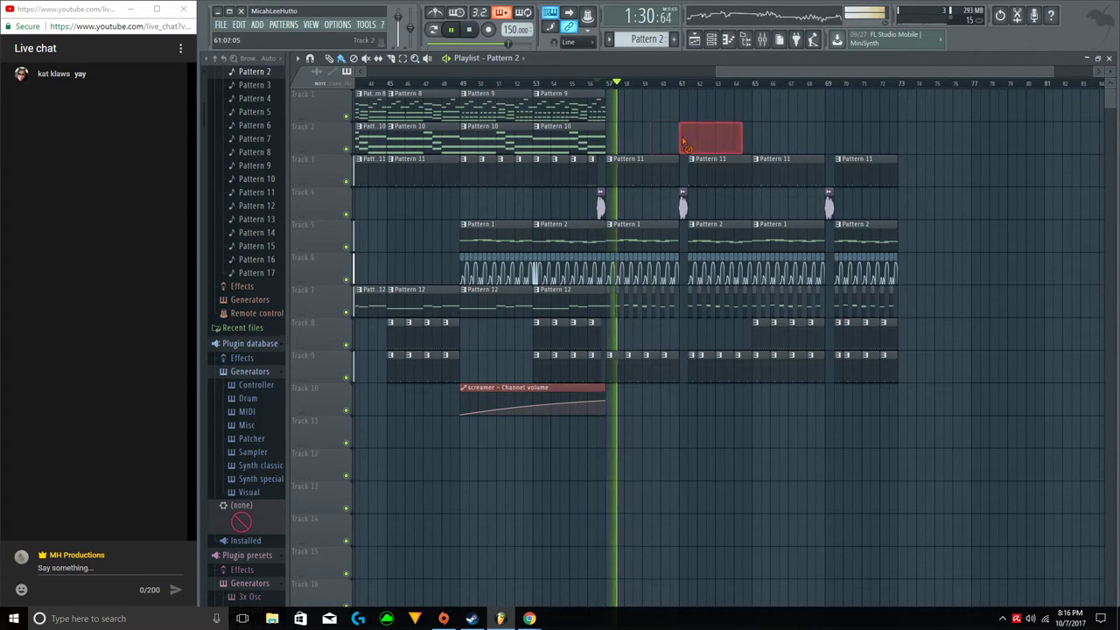
{"action": "left_click", "coordinate": [689, 141]}
{"action": "right_click", "coordinate": [691, 141]}
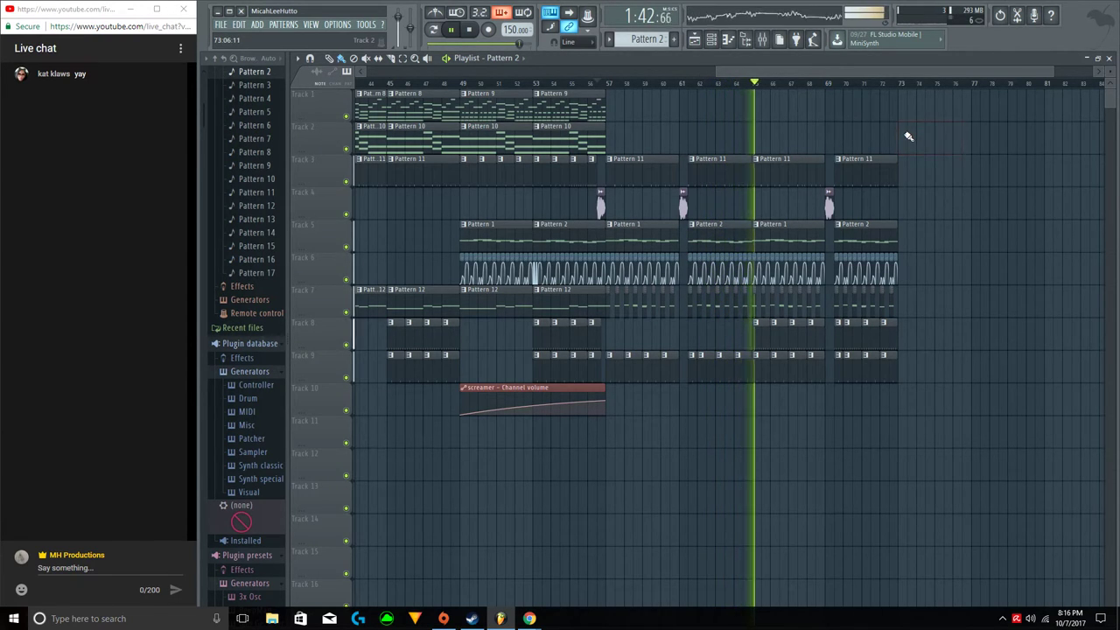
{"action": "left_click", "coordinate": [763, 241]}
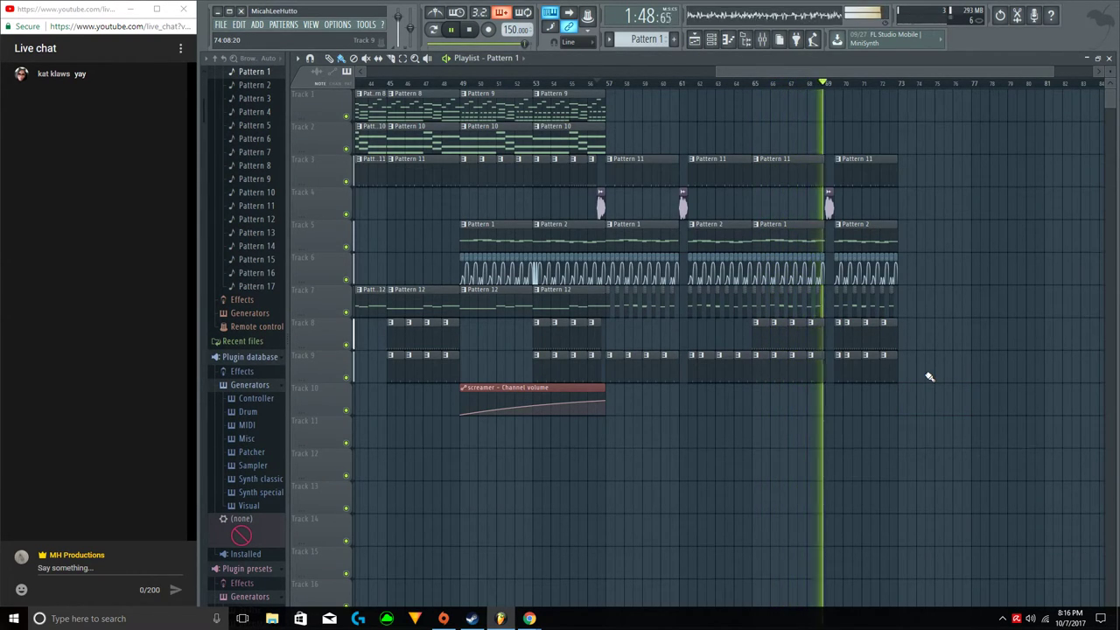
{"action": "left_click", "coordinate": [905, 403]}
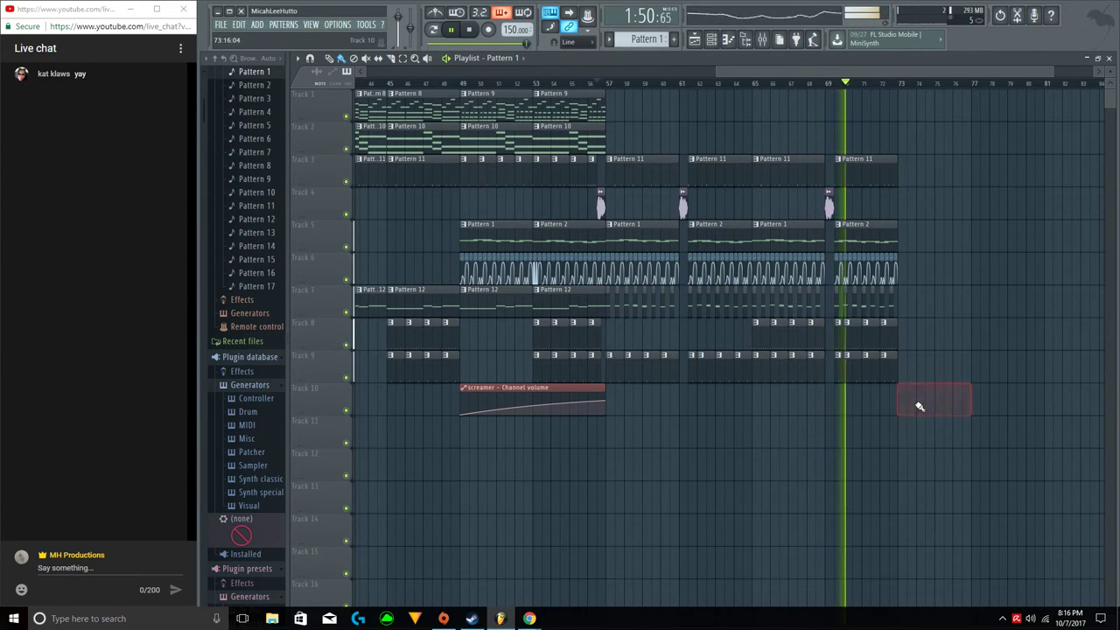
Stop playback, select all clips from bar 57 to bar 73 and duplicate them to start at bar 73.
{"action": "left_click_drag", "start_coordinate": [910, 73], "coordinate": [930, 74]}
{"action": "left_click_drag", "start_coordinate": [846, 70], "coordinate": [871, 70]}
{"action": "scroll", "coordinate": [855, 100], "scroll_direction": "down", "scroll_amount": 2}
{"action": "key", "text": "space"}
{"action": "left_click_drag", "start_coordinate": [741, 400], "coordinate": [1028, 133]}
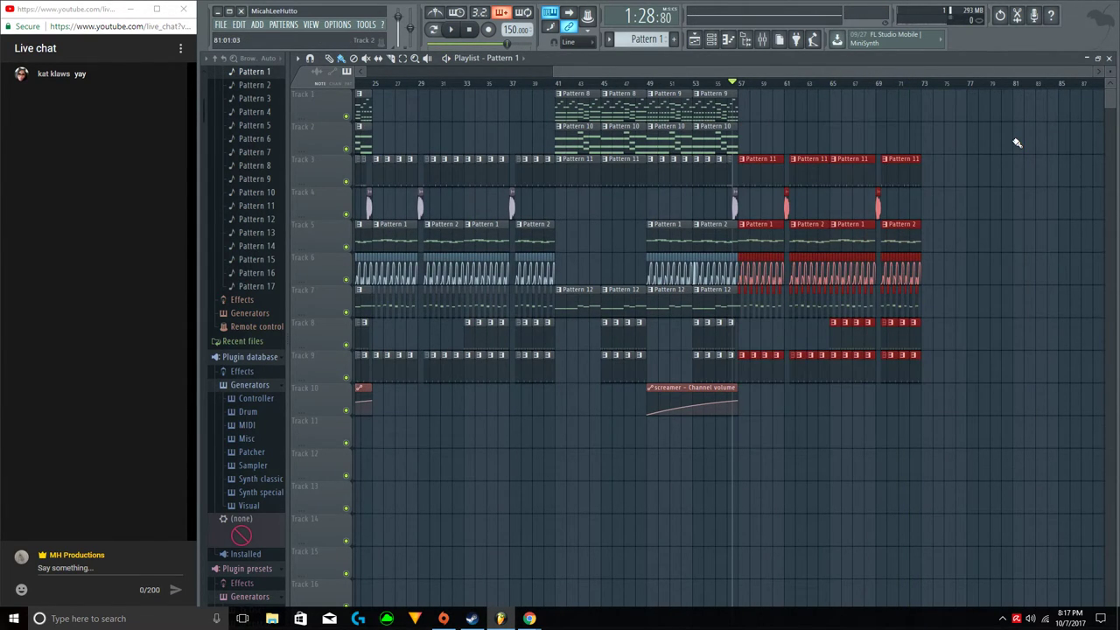
{"action": "key", "text": "ctrl+b"}
Fill bars 73 to 89 with Pattern 9 clips on Track 1 and Pattern 10 clips on Track 2, and play from bar 73.
{"action": "left_click", "coordinate": [726, 115]}
{"action": "scroll", "coordinate": [919, 106], "scroll_direction": "right", "scroll_amount": 4}
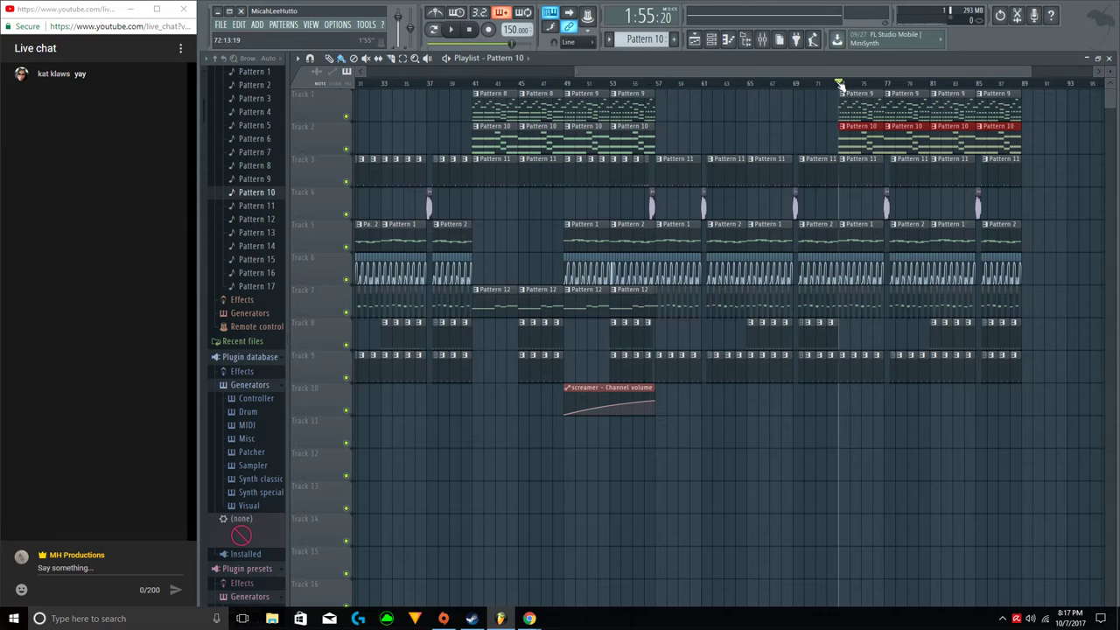
{"action": "key", "text": "space"}
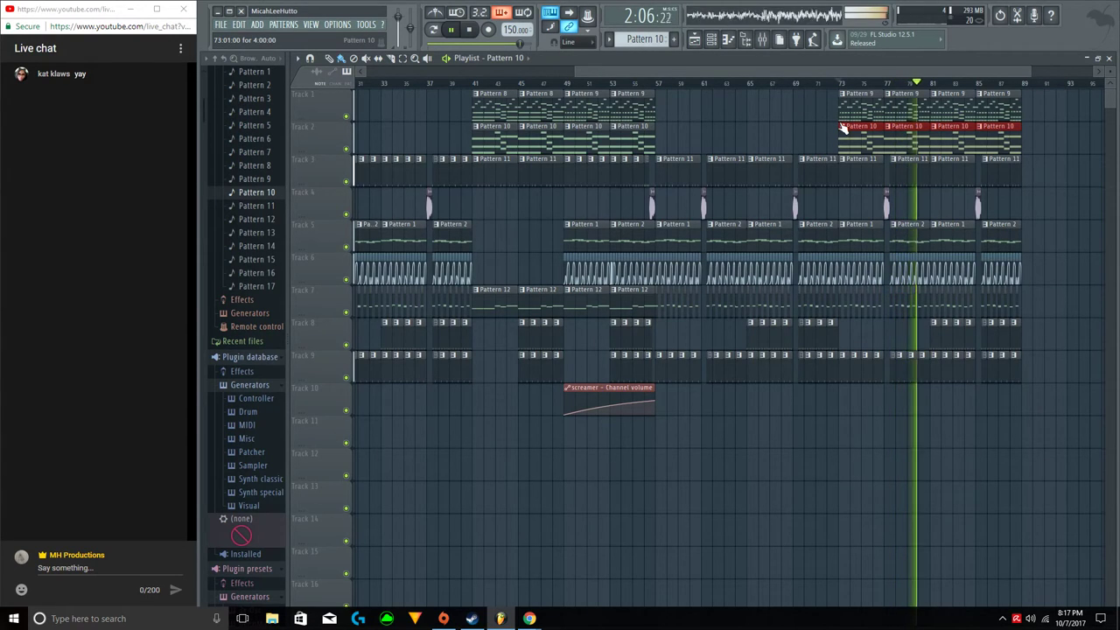
Replace the Pattern 9 clips on Track 1 from bar 73 to bar 89 with four Pattern 8 clips.
{"action": "left_click_drag", "start_coordinate": [836, 111], "coordinate": [1029, 110]}
{"action": "key", "text": "space"}
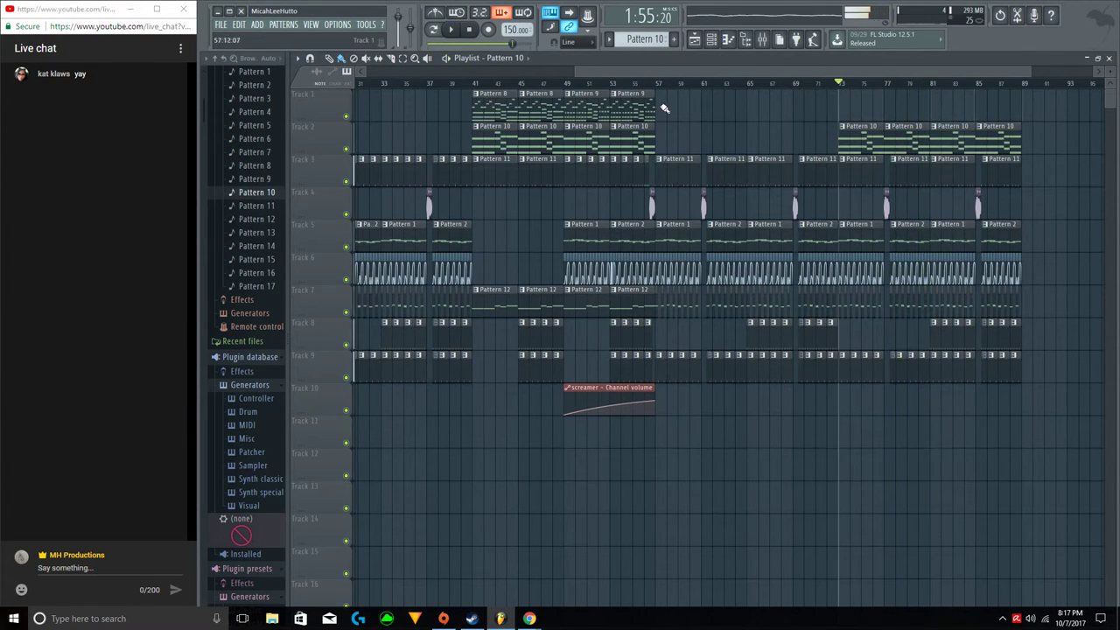
{"action": "left_click", "coordinate": [555, 110]}
{"action": "left_click_drag", "start_coordinate": [851, 110], "coordinate": [980, 112]}
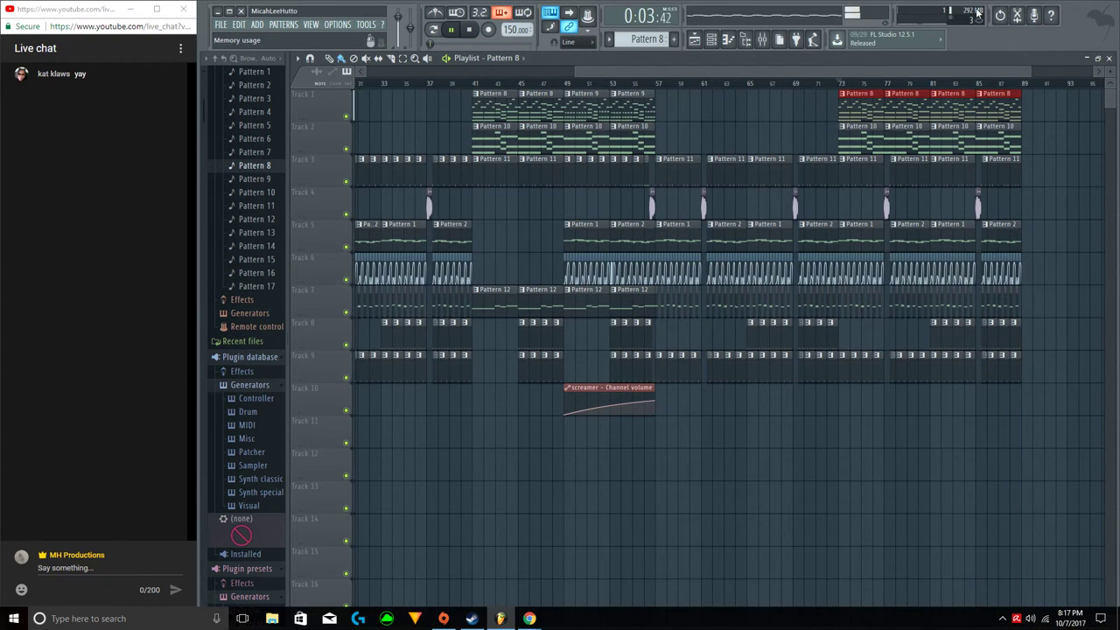
Add two Pattern 7 clips on Track 1 from bar 89 to bar 97 and start playback around bar 86.
{"action": "double_click", "coordinate": [860, 74]}
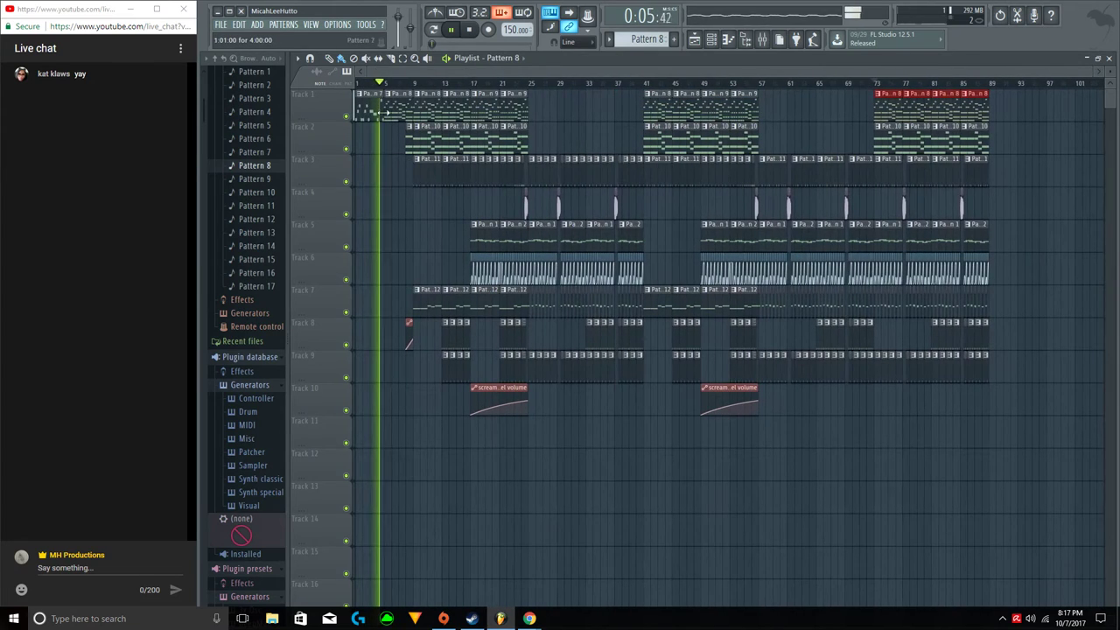
{"action": "left_click_drag", "start_coordinate": [901, 84], "coordinate": [1044, 88]}
{"action": "scroll", "coordinate": [870, 79], "scroll_direction": "up", "scroll_amount": 5}
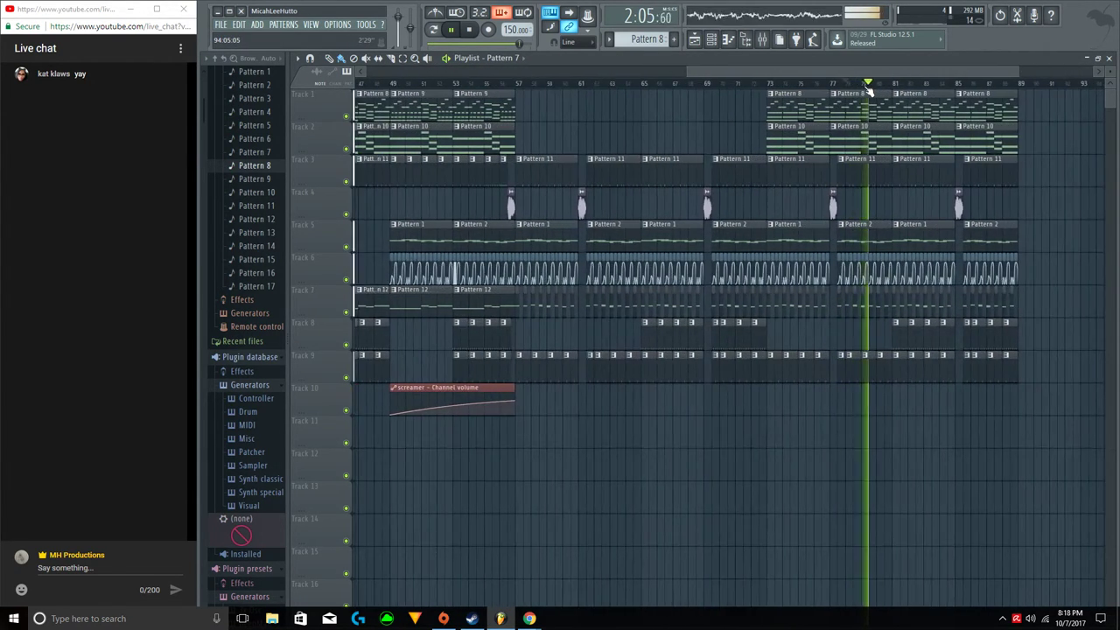
{"action": "left_click_drag", "start_coordinate": [859, 73], "coordinate": [991, 81]}
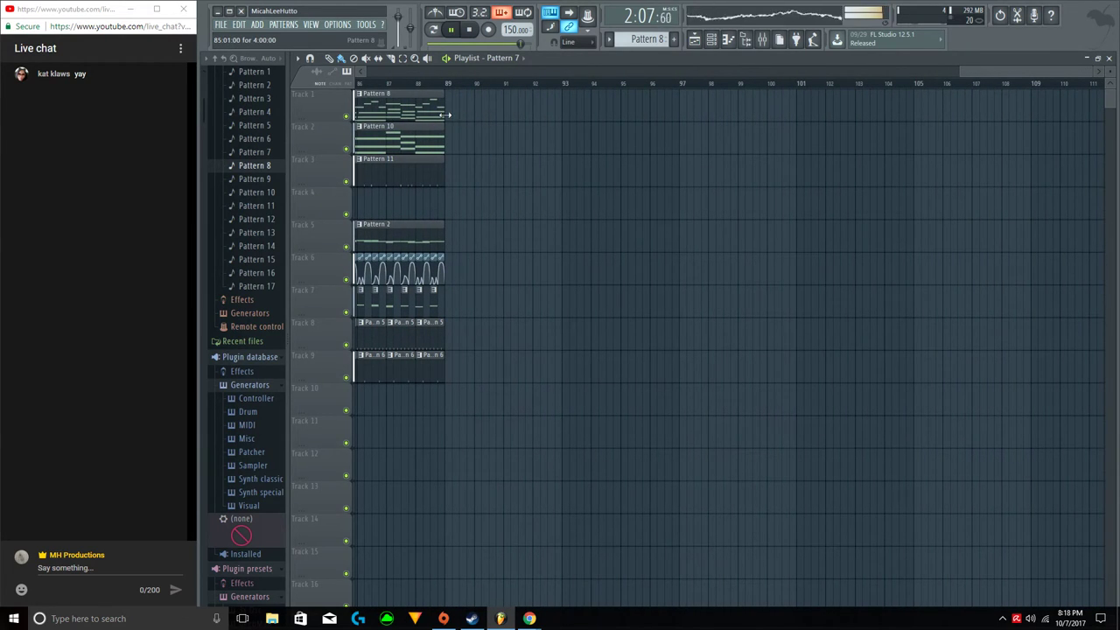
{"action": "left_click", "coordinate": [358, 85]}
Place two Pattern 11 clips on Track 3 from bar 89 to bar 97 and play from bar 89.
{"action": "left_click", "coordinate": [424, 183]}
{"action": "mouse_move", "coordinate": [456, 181]}
{"action": "left_mouse_down"}
{"action": "mouse_move", "coordinate": [556, 181]}
{"action": "mouse_move", "coordinate": [530, 178]}
{"action": "mouse_move", "coordinate": [543, 181]}
{"action": "left_mouse_up"}
{"action": "right_click", "coordinate": [543, 181]}
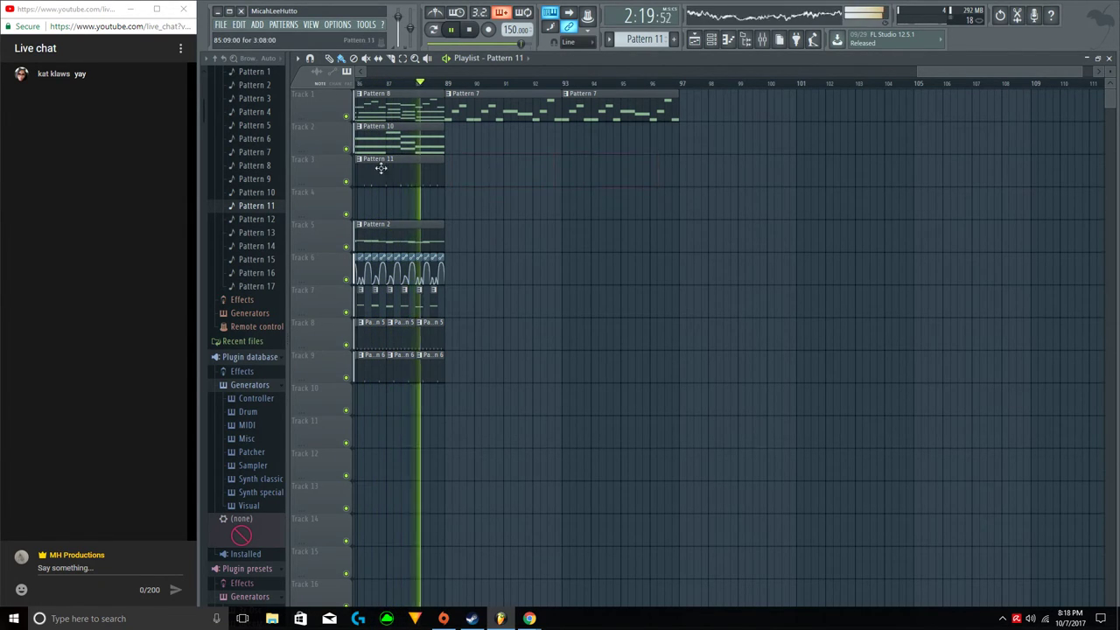
{"action": "left_click", "coordinate": [449, 175]}
{"action": "right_click", "coordinate": [515, 175]}
{"action": "key", "text": "space"}
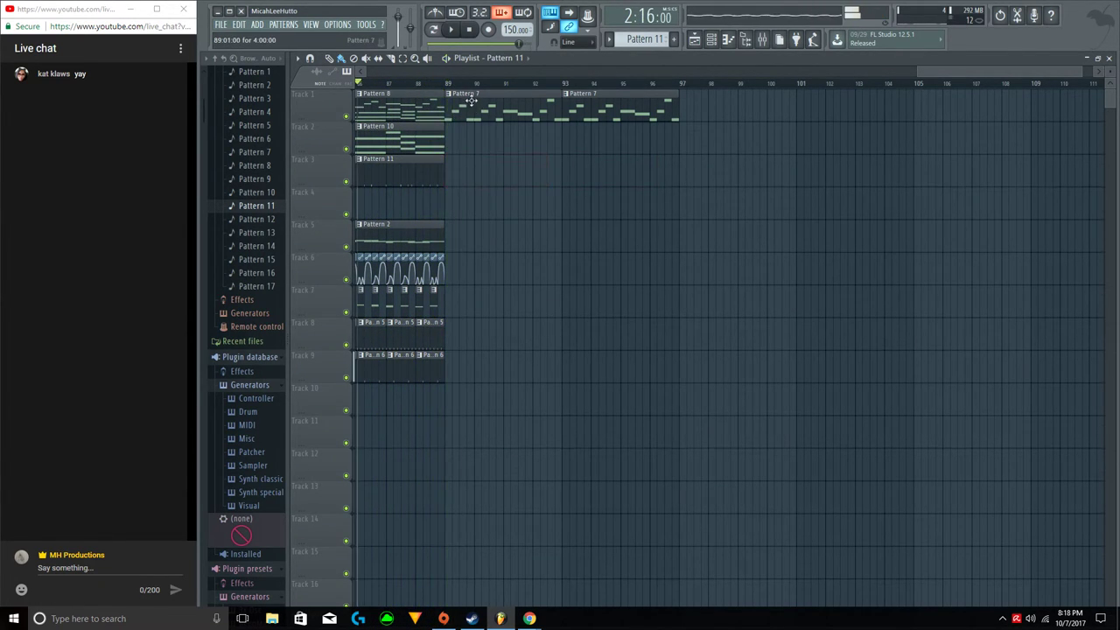
{"action": "scroll", "coordinate": [469, 97], "scroll_direction": "down", "scroll_amount": 6}
{"action": "scroll", "coordinate": [470, 96], "scroll_direction": "up", "scroll_amount": 4}
{"action": "scroll", "coordinate": [464, 90], "scroll_direction": "down", "scroll_amount": 2}
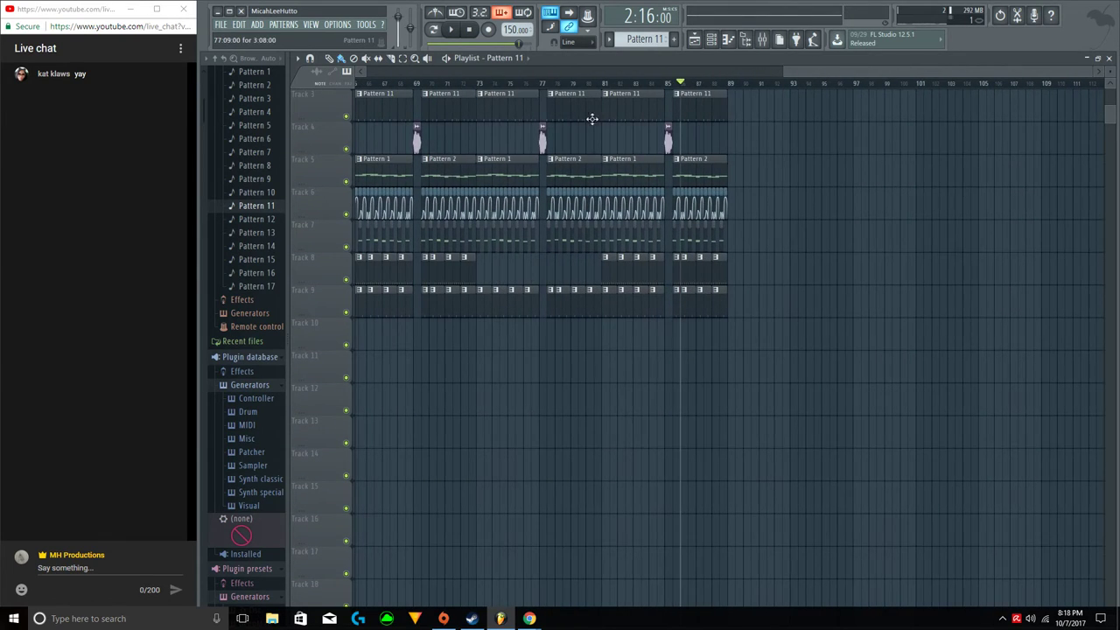
{"action": "left_click_drag", "start_coordinate": [733, 117], "coordinate": [808, 116]}
{"action": "key", "text": "space"}
{"action": "left_click", "coordinate": [725, 84]}
{"action": "scroll", "coordinate": [878, 94], "scroll_direction": "up", "scroll_amount": 2}
{"action": "scroll", "coordinate": [885, 91], "scroll_direction": "up", "scroll_amount": 3}
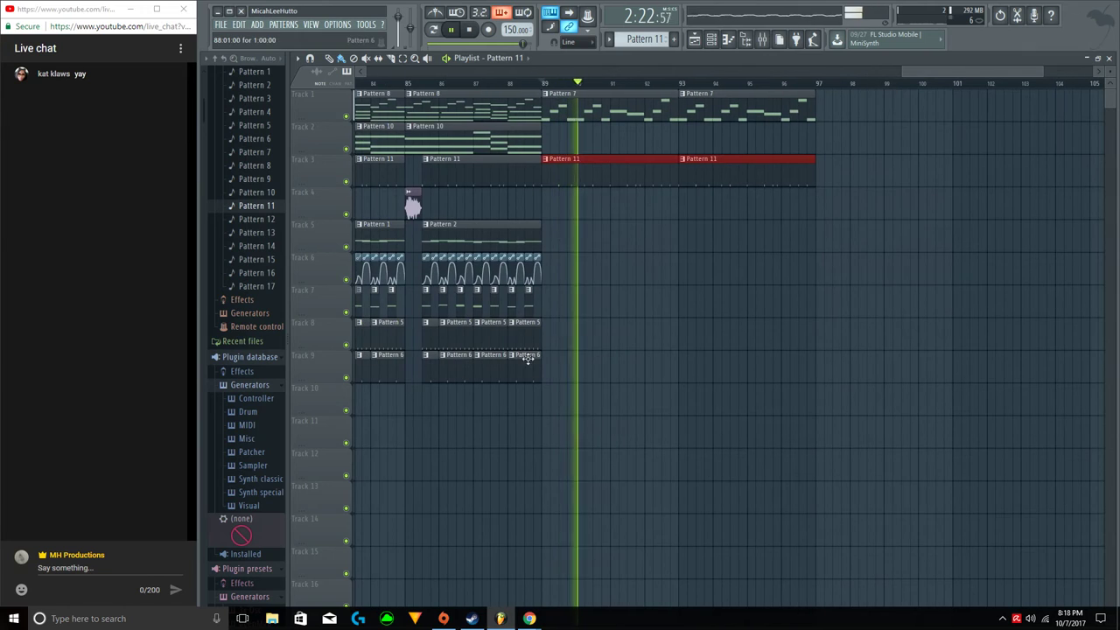
Add two Pattern 10 clips on Track 2 from bar 89 to bar 97 and duplicate the section's Track 1–3 clips to bar 97.
{"action": "left_click", "coordinate": [540, 140]}
{"action": "left_click_drag", "start_coordinate": [539, 140], "coordinate": [813, 140]}
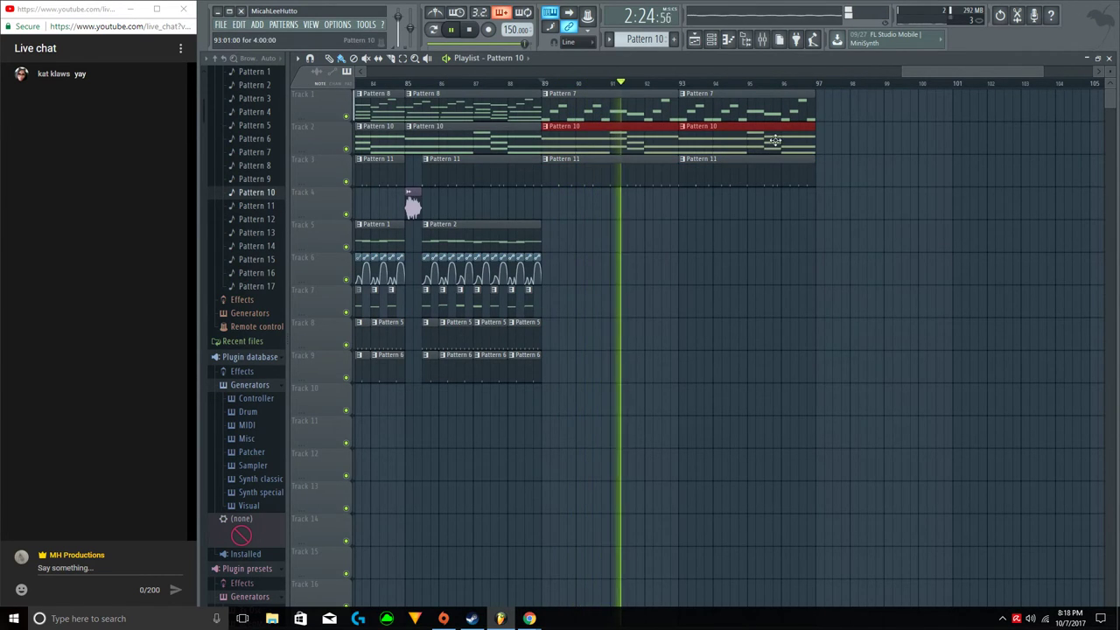
{"action": "scroll", "coordinate": [796, 87], "scroll_direction": "down", "scroll_amount": 3}
{"action": "left_click_drag", "start_coordinate": [696, 214], "coordinate": [796, 112]}
{"action": "key", "text": "ctrl+b"}
{"action": "scroll", "coordinate": [796, 112], "scroll_direction": "down", "scroll_amount": 3}
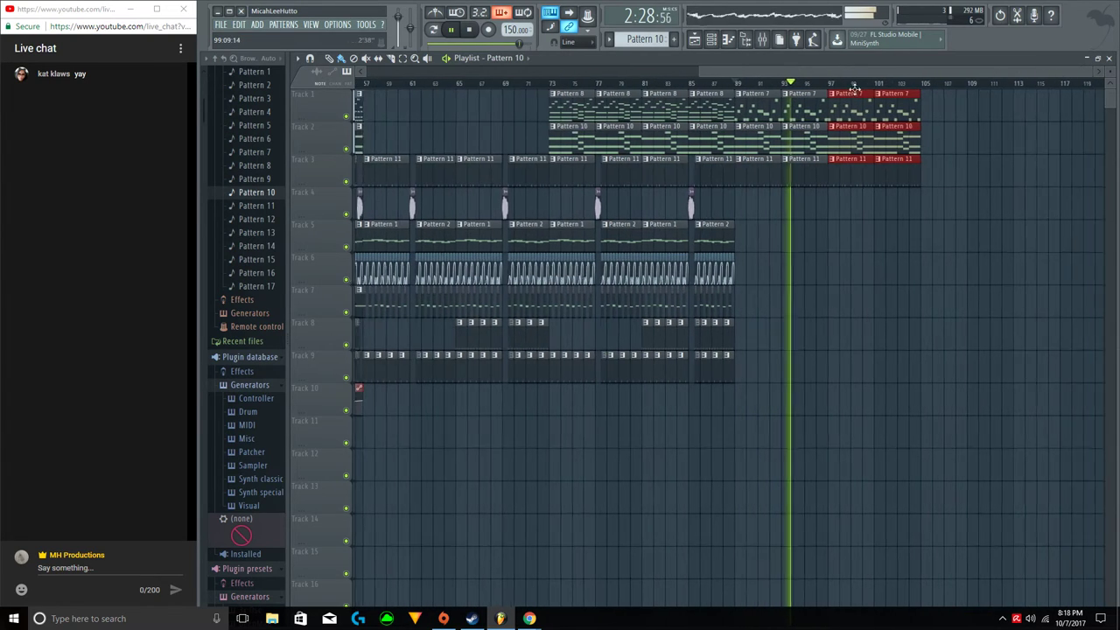
Place two Pattern 12 clips on Track 7 from bar 97 to bar 105.
{"action": "scroll", "coordinate": [723, 105], "scroll_direction": "down", "scroll_amount": 1}
{"action": "scroll", "coordinate": [723, 104], "scroll_direction": "down", "scroll_amount": 2}
{"action": "left_click", "coordinate": [426, 274]}
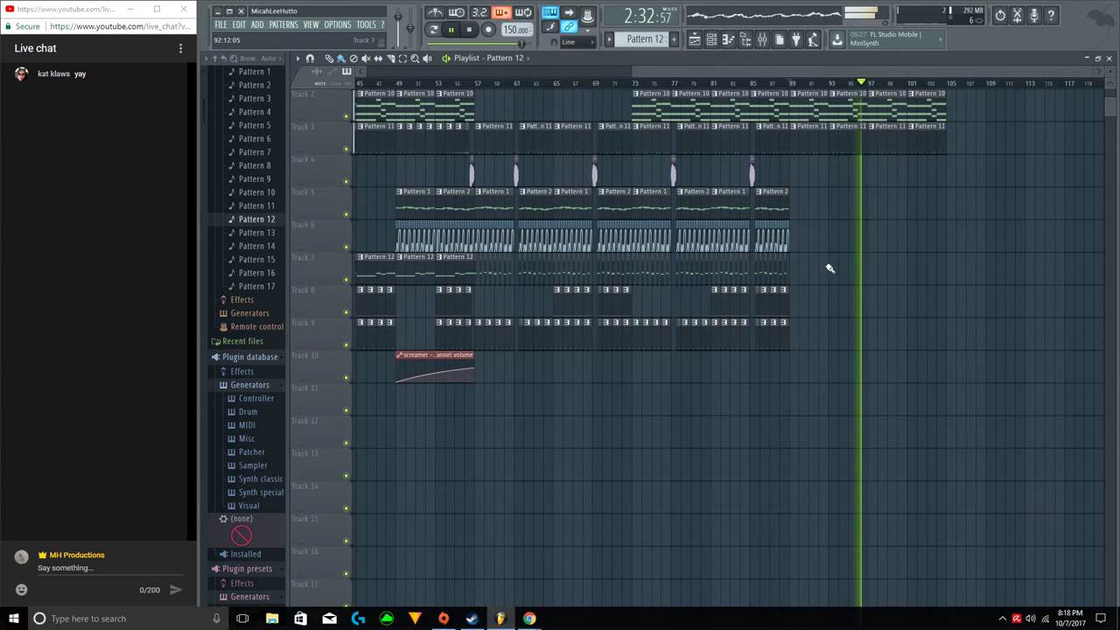
{"action": "left_click_drag", "start_coordinate": [874, 271], "coordinate": [919, 270]}
{"action": "scroll", "coordinate": [951, 147], "scroll_direction": "up", "scroll_amount": 3}
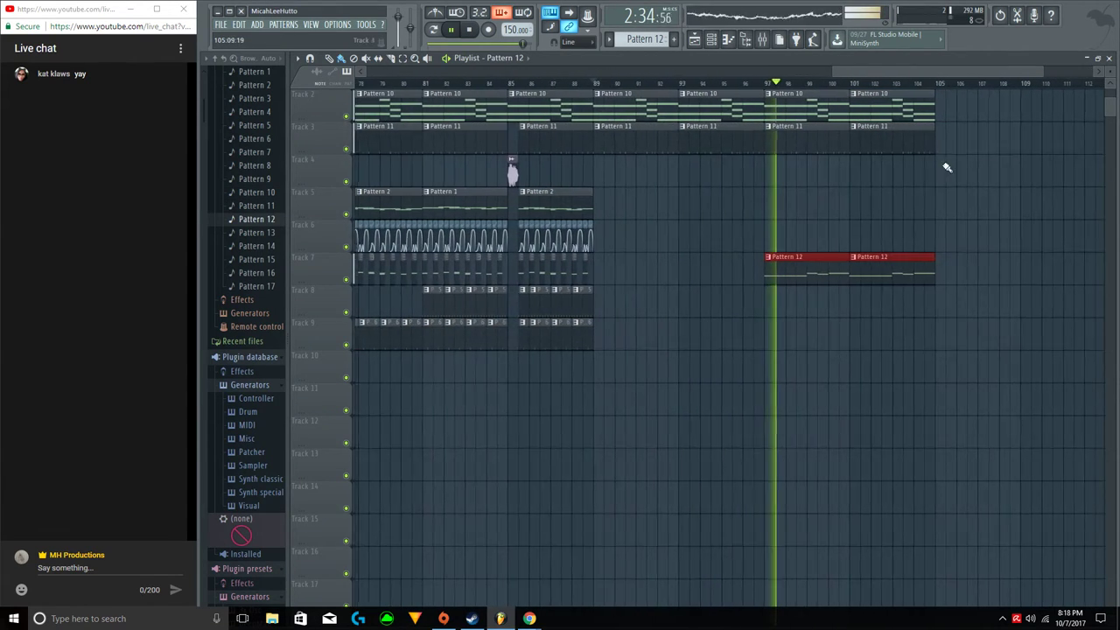
{"action": "scroll", "coordinate": [949, 150], "scroll_direction": "up", "scroll_amount": 1}
{"action": "scroll", "coordinate": [789, 70], "scroll_direction": "down", "scroll_amount": 2}
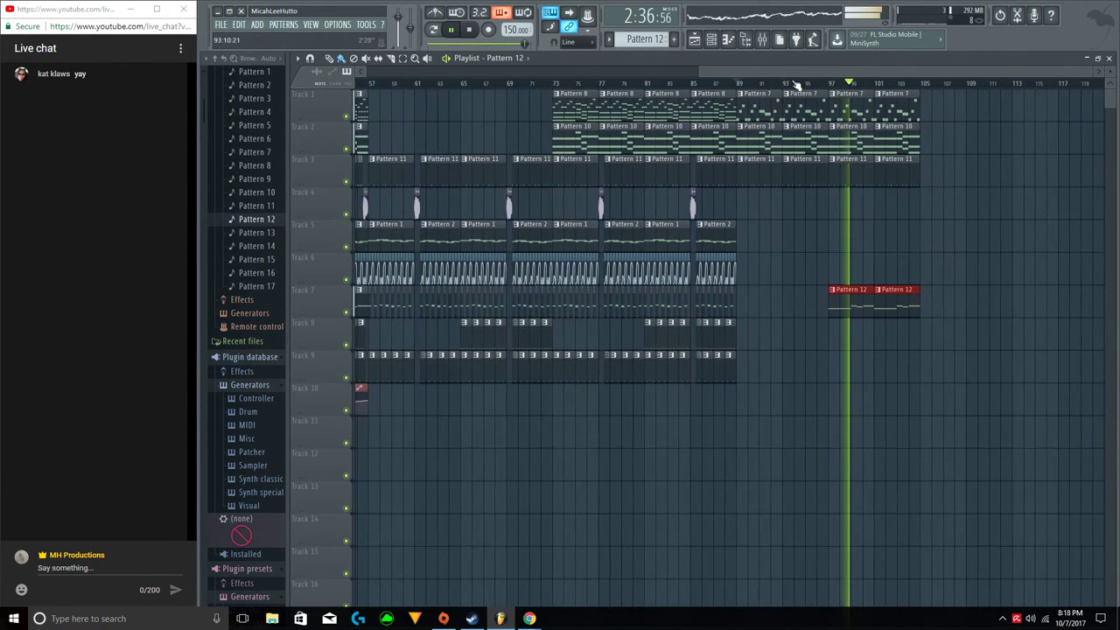
{"action": "left_click_drag", "start_coordinate": [789, 70], "coordinate": [910, 73]}
{"action": "scroll", "coordinate": [844, 86], "scroll_direction": "down", "scroll_amount": 2}
{"action": "scroll", "coordinate": [845, 88], "scroll_direction": "down", "scroll_amount": 1}
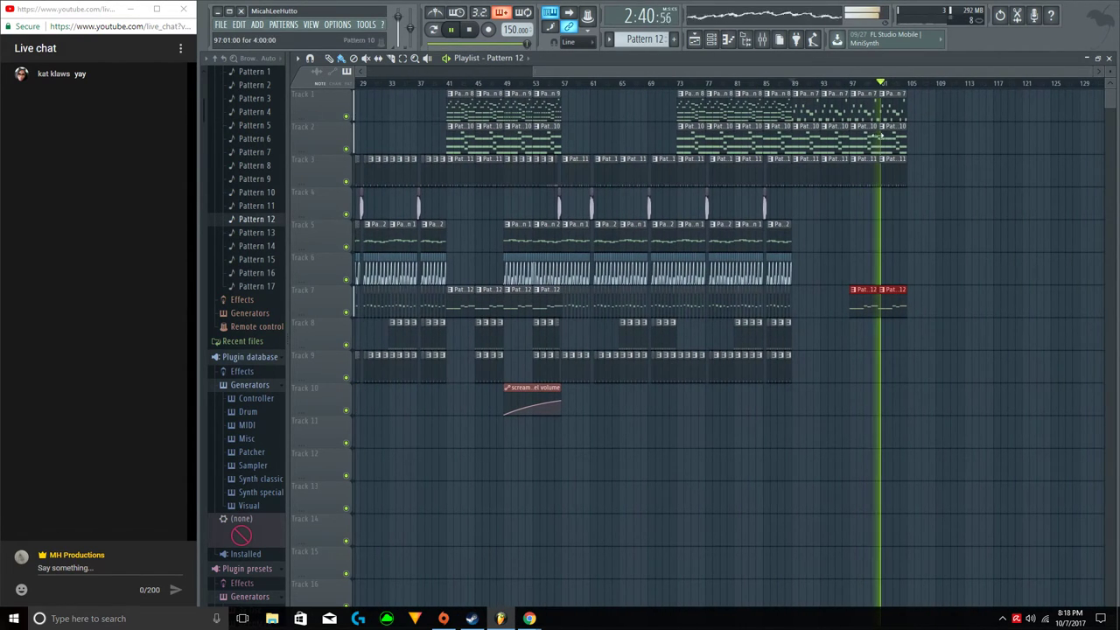
Stop playback and delete all clips from bar 89 to bar 105.
{"action": "right_click", "coordinate": [885, 310]}
{"action": "key", "text": "space"}
{"action": "left_click_drag", "start_coordinate": [807, 197], "coordinate": [953, 102]}
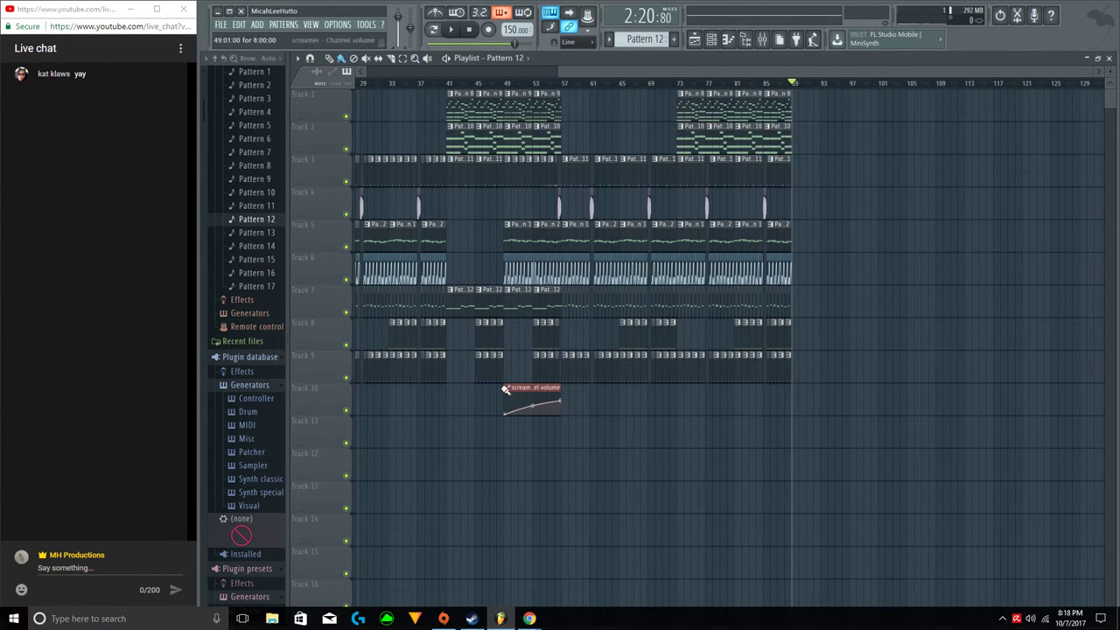
Delete the Track 1 and Track 2 clips from bar 73 to bar 89 and all remaining clips from bar 77 to bar 89.
{"action": "left_click_drag", "start_coordinate": [461, 440], "coordinate": [488, 374]}
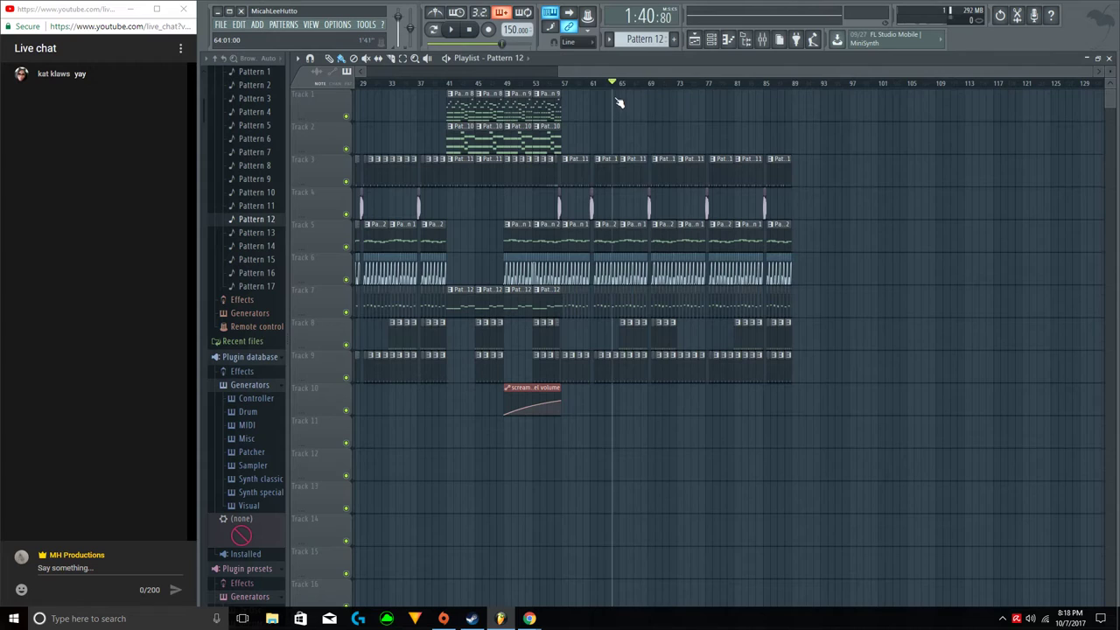
{"action": "key", "text": "space"}
{"action": "scroll", "coordinate": [697, 86], "scroll_direction": "down", "scroll_amount": 3}
{"action": "scroll", "coordinate": [705, 88], "scroll_direction": "up", "scroll_amount": 5}
{"action": "left_click_drag", "start_coordinate": [819, 73], "coordinate": [963, 90]}
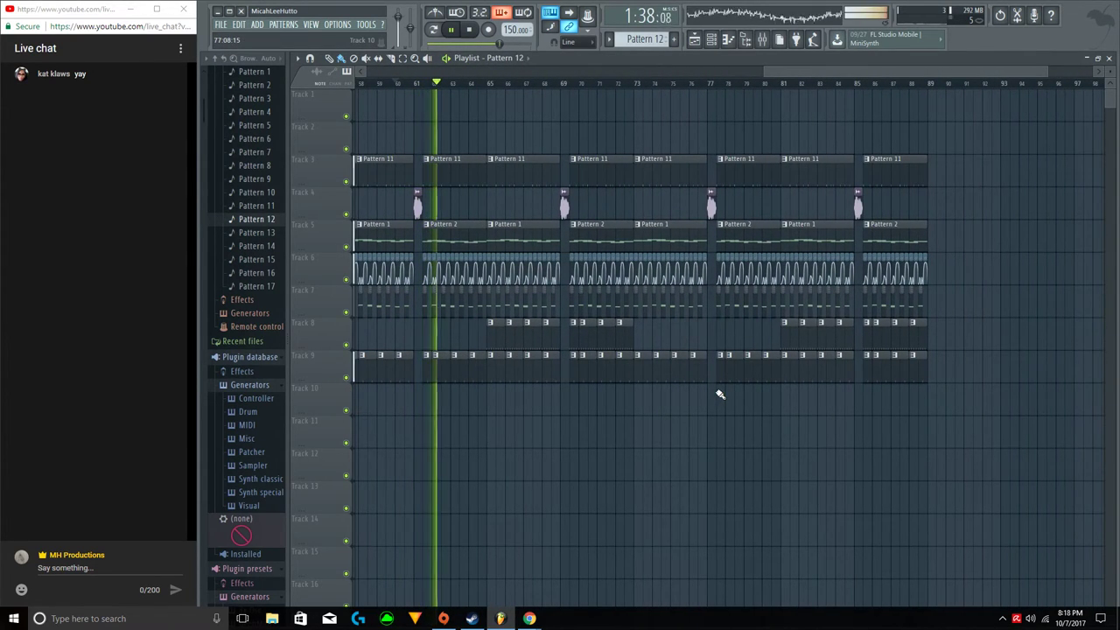
{"action": "left_click_drag", "start_coordinate": [707, 415], "coordinate": [1013, 91]}
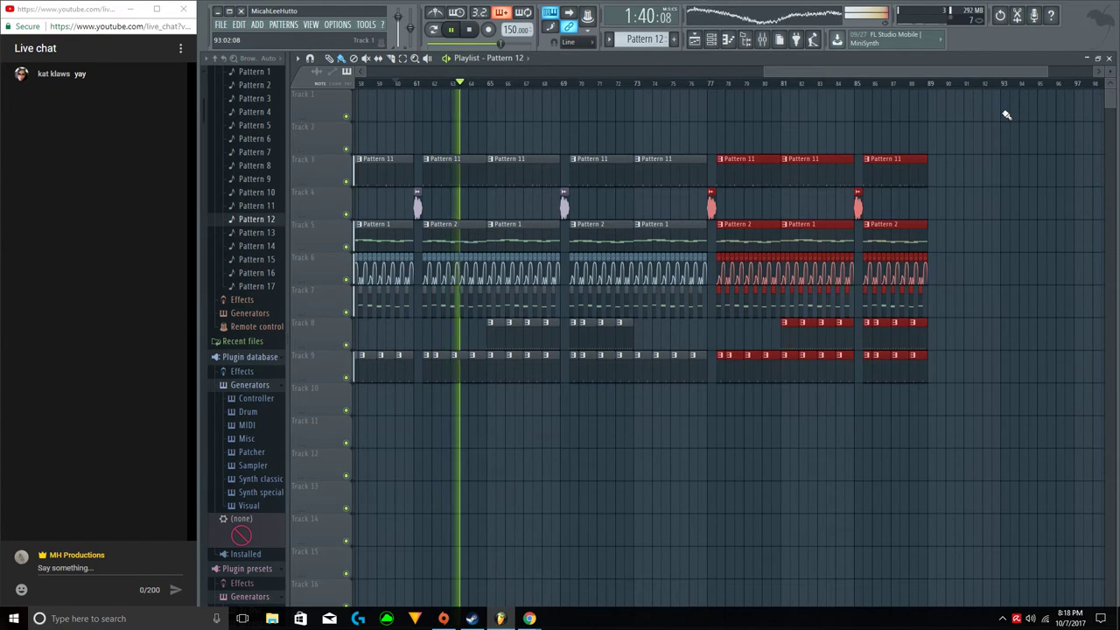
{"action": "key", "text": "Delete"}
Duplicate all clips from bar 41 to bar 57 to start at bar 77 and play from there.
{"action": "scroll", "coordinate": [724, 84], "scroll_direction": "down", "scroll_amount": 5}
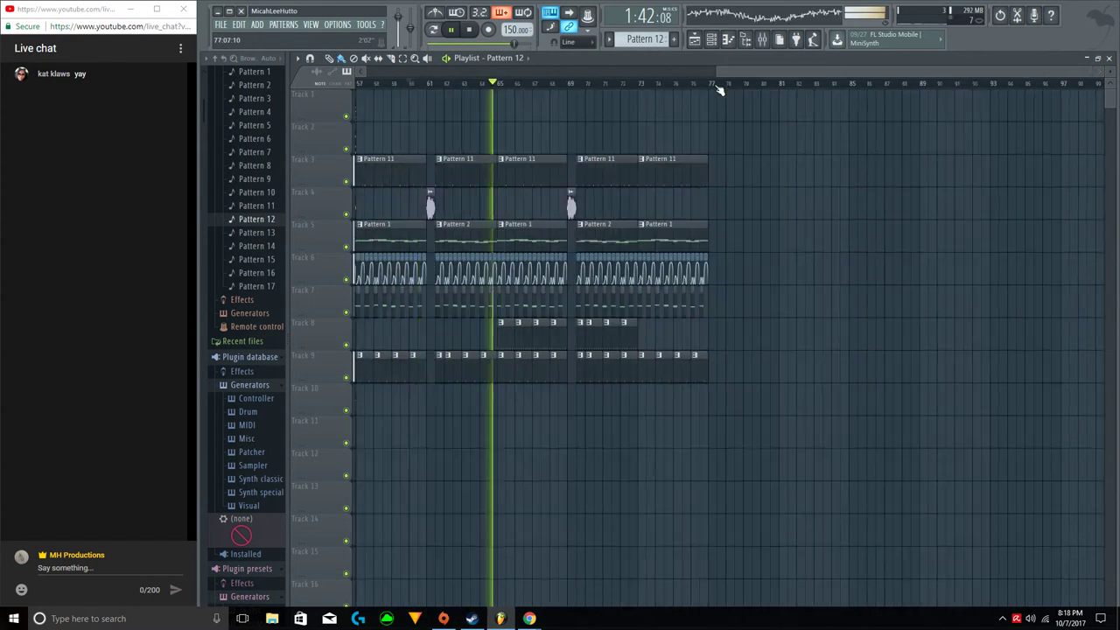
{"action": "left_click_drag", "start_coordinate": [681, 416], "coordinate": [799, 61]}
{"action": "scroll", "coordinate": [804, 87], "scroll_direction": "up", "scroll_amount": 8}
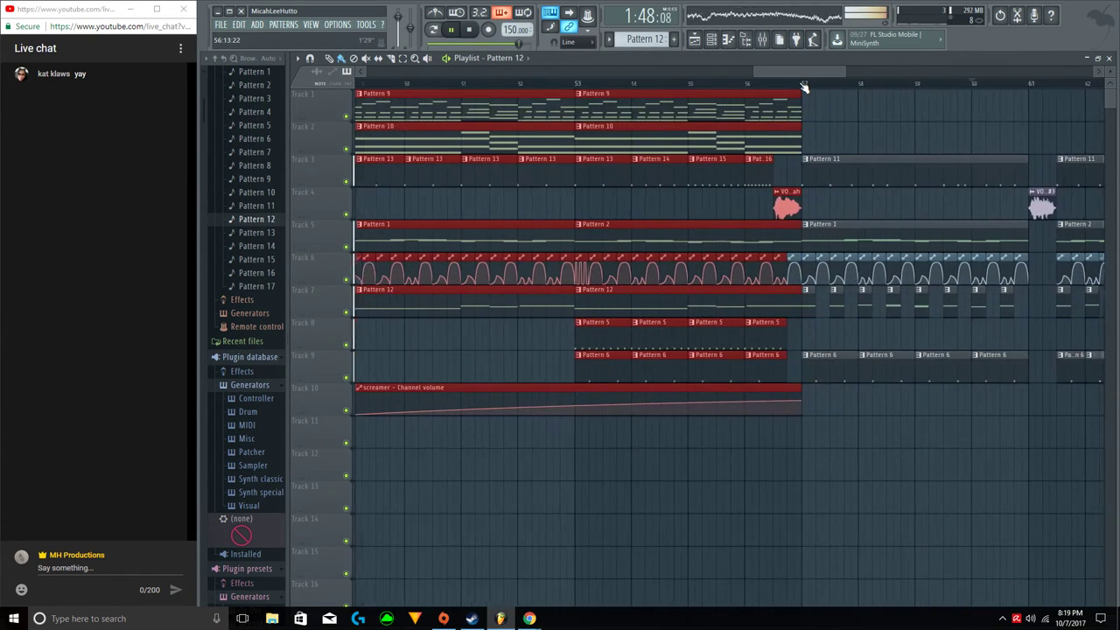
{"action": "scroll", "coordinate": [571, 89], "scroll_direction": "down", "scroll_amount": 7}
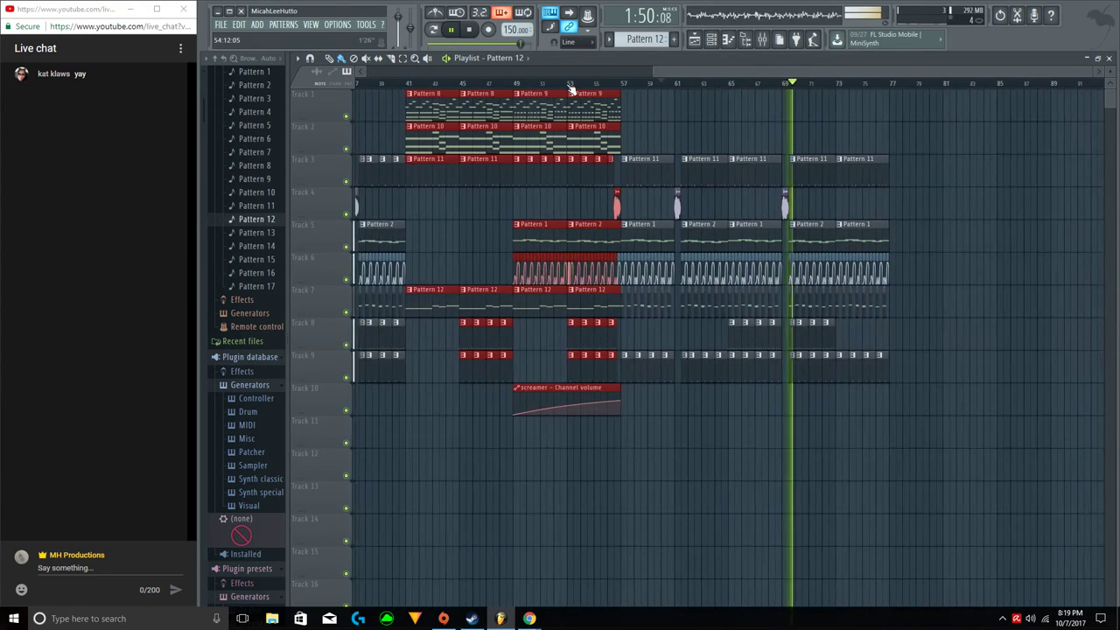
{"action": "left_click_drag", "start_coordinate": [509, 426], "coordinate": [699, 107]}
{"action": "scroll", "coordinate": [695, 84], "scroll_direction": "up", "scroll_amount": 3}
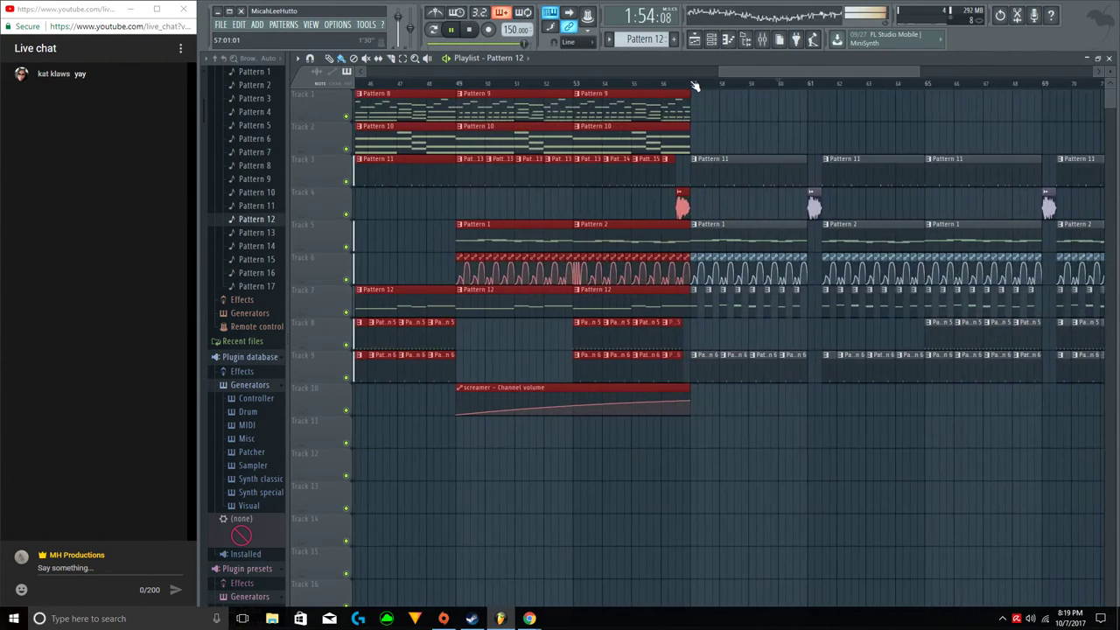
{"action": "scroll", "coordinate": [695, 86], "scroll_direction": "down", "scroll_amount": 4}
{"action": "key", "text": "ctrl+b"}
{"action": "key", "text": "space"}
{"action": "left_click_drag", "start_coordinate": [822, 107], "coordinate": [984, 105]}
{"action": "scroll", "coordinate": [875, 73], "scroll_direction": "down", "scroll_amount": 4}
{"action": "left_click", "coordinate": [805, 83]}
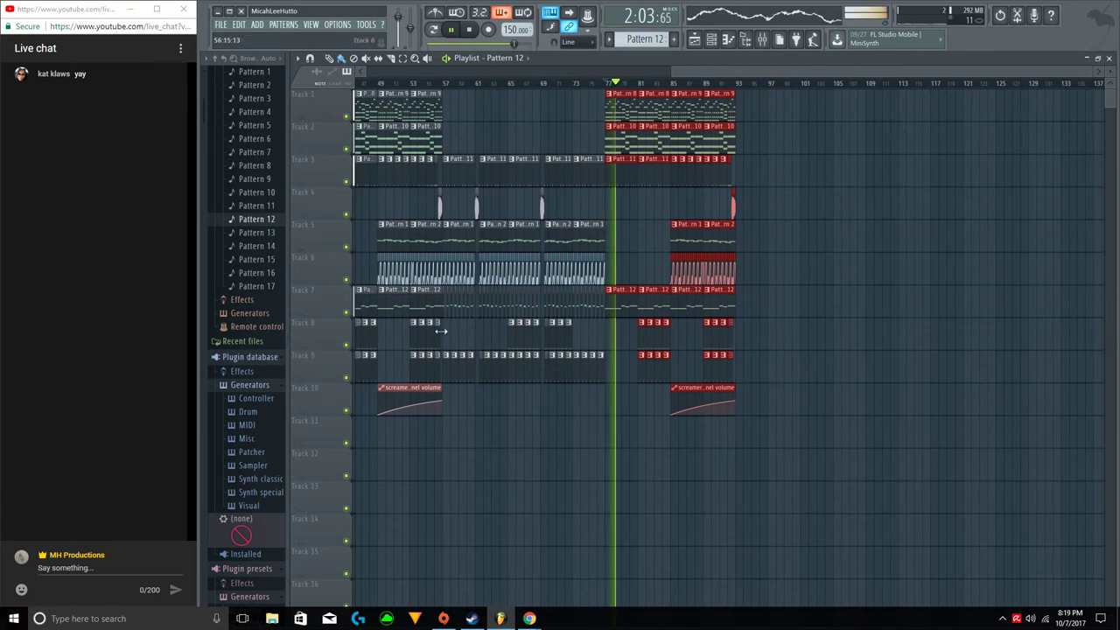
Duplicate all clips from bar 57 to bar 77 to start at bar 93 and clear the selection.
{"action": "scroll", "coordinate": [458, 112], "scroll_direction": "up", "scroll_amount": 4}
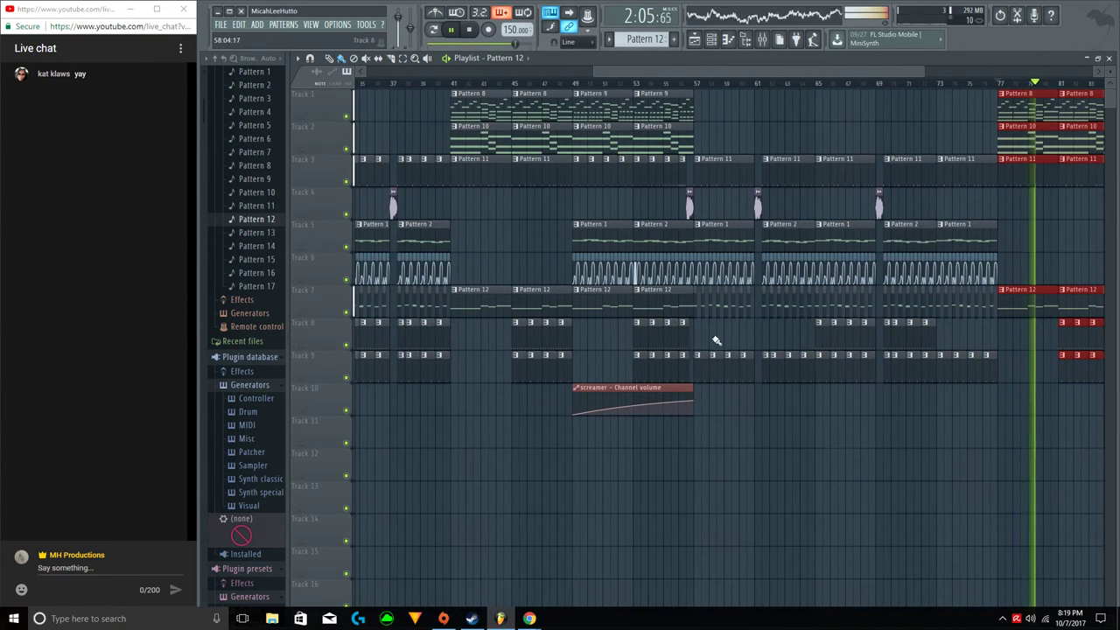
{"action": "left_click_drag", "start_coordinate": [705, 407], "coordinate": [1002, 117]}
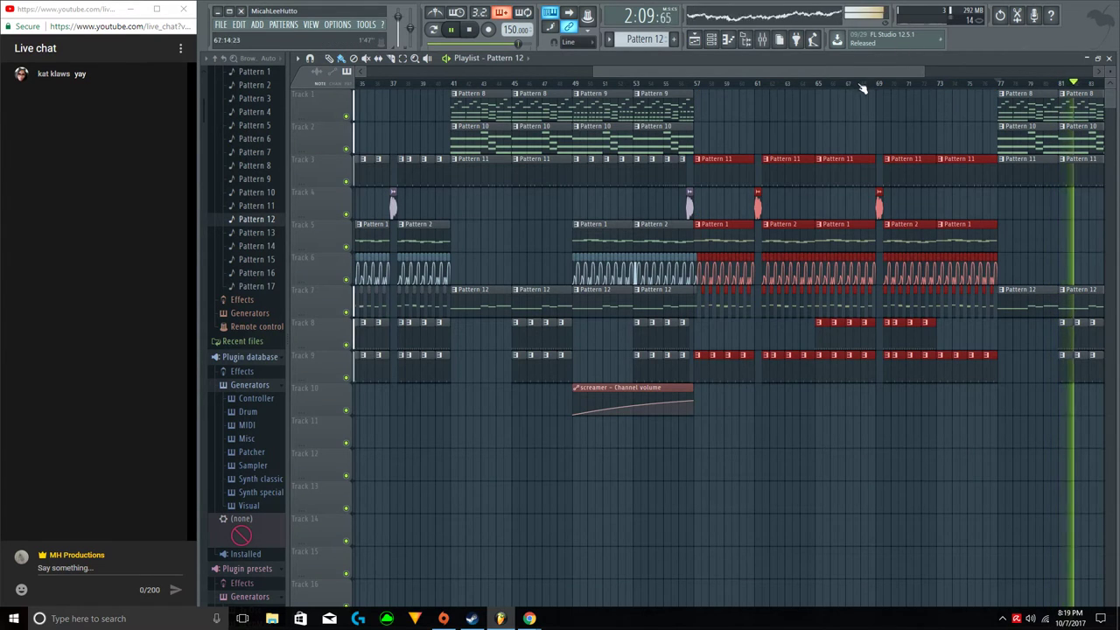
{"action": "scroll", "coordinate": [862, 88], "scroll_direction": "down", "scroll_amount": 4}
{"action": "key", "text": "ctrl+b"}
{"action": "key", "text": "ctrl+b"}
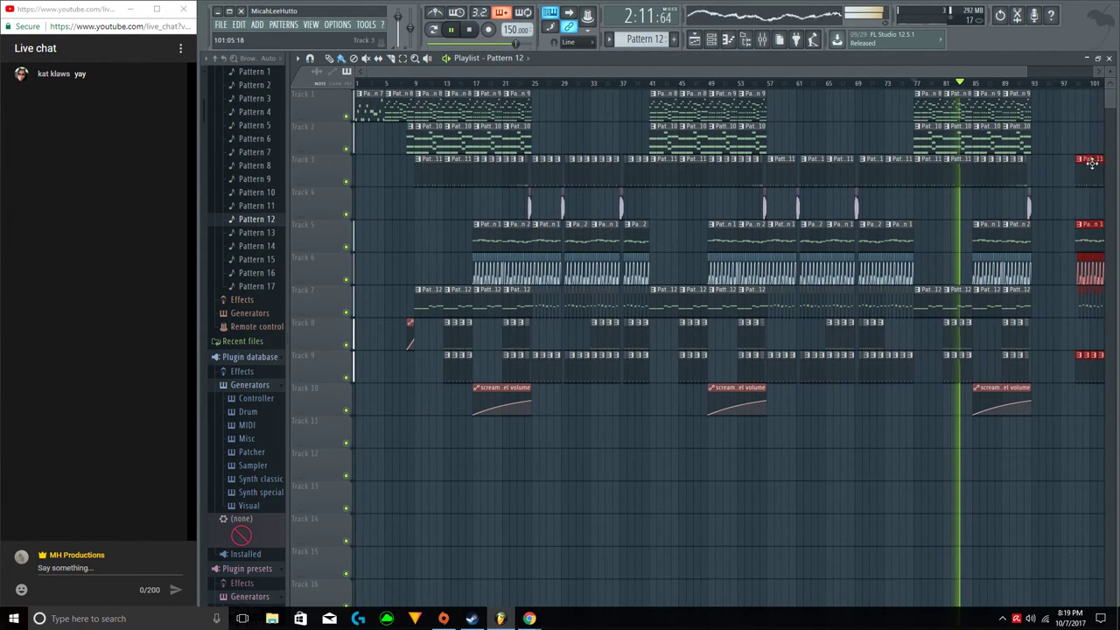
{"action": "scroll", "coordinate": [893, 80], "scroll_direction": "up", "scroll_amount": 5}
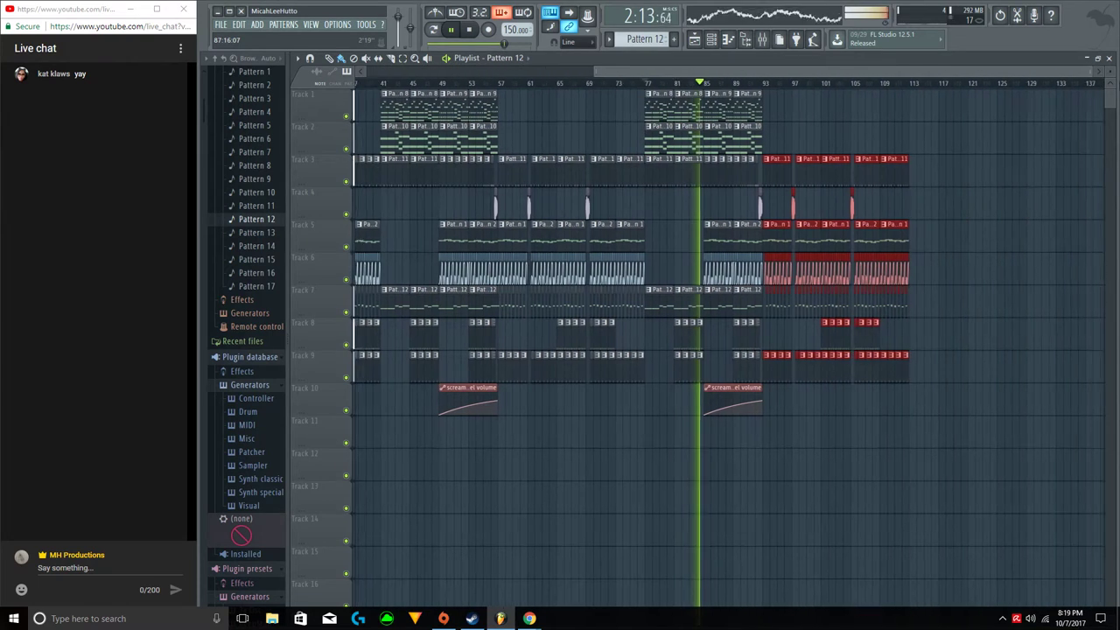
{"action": "left_click", "coordinate": [816, 125]}
{"action": "right_click", "coordinate": [818, 125]}
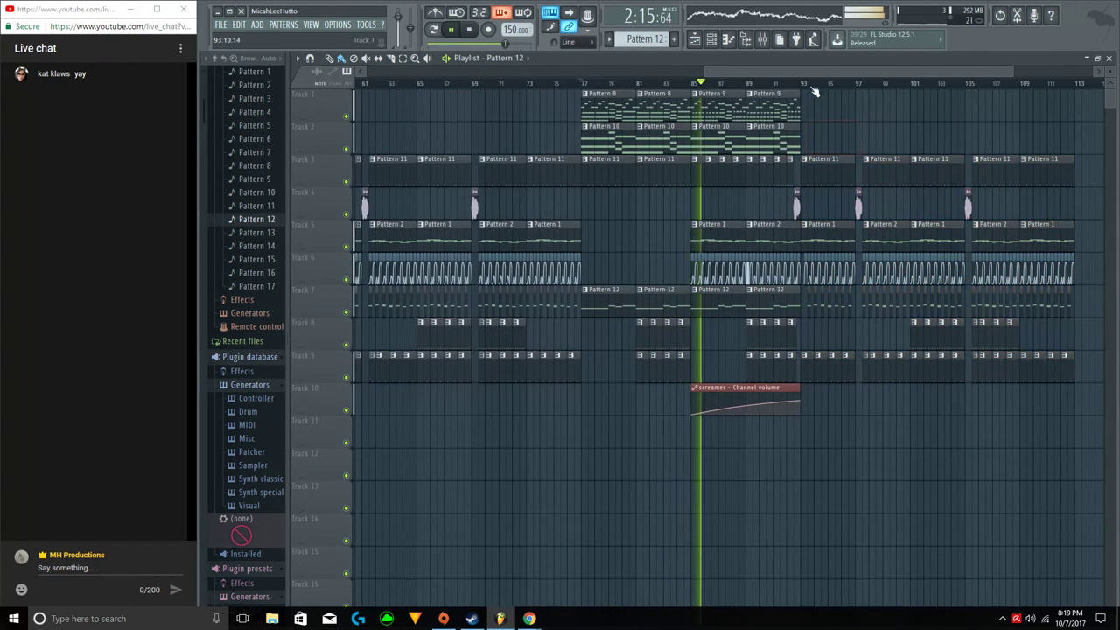
Make the vocal clip at bar 97 unique and set its time-stretching pitch to +800 cents.
{"action": "left_click_drag", "start_coordinate": [828, 71], "coordinate": [910, 72]}
{"action": "left_click", "coordinate": [662, 196]}
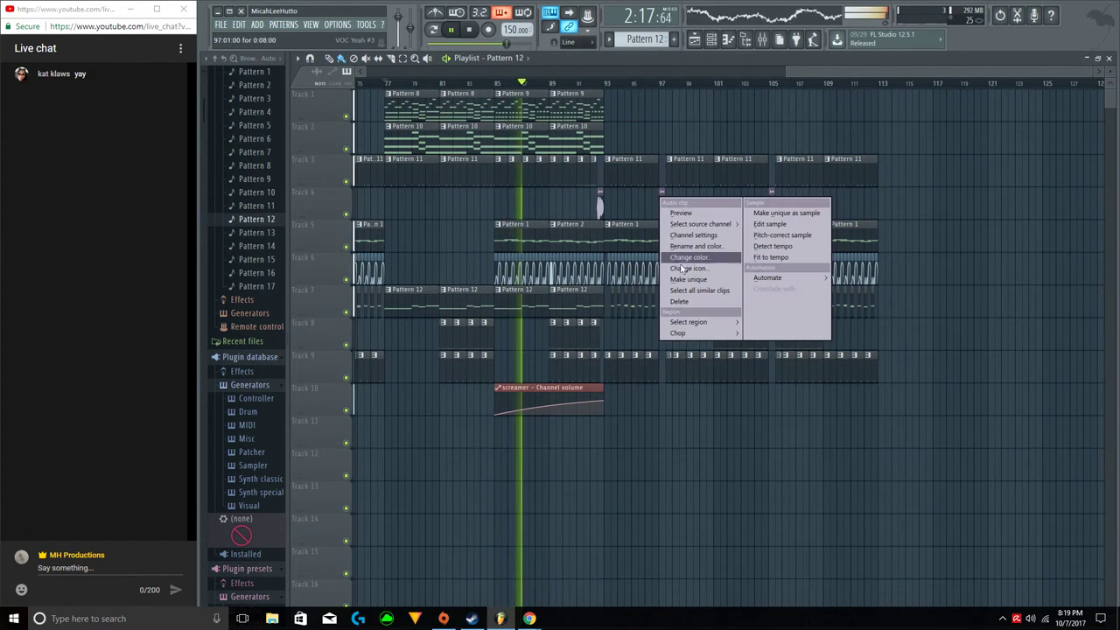
{"action": "left_click", "coordinate": [685, 280]}
{"action": "double_click", "coordinate": [599, 200]}
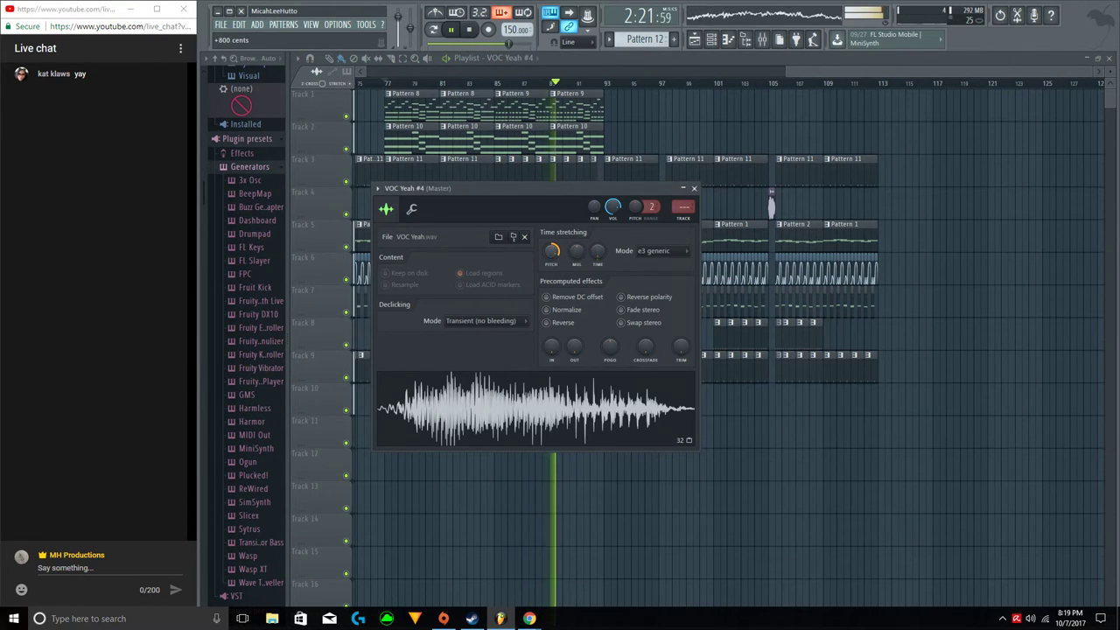
{"action": "left_click_drag", "start_coordinate": [556, 258], "coordinate": [557, 254]}
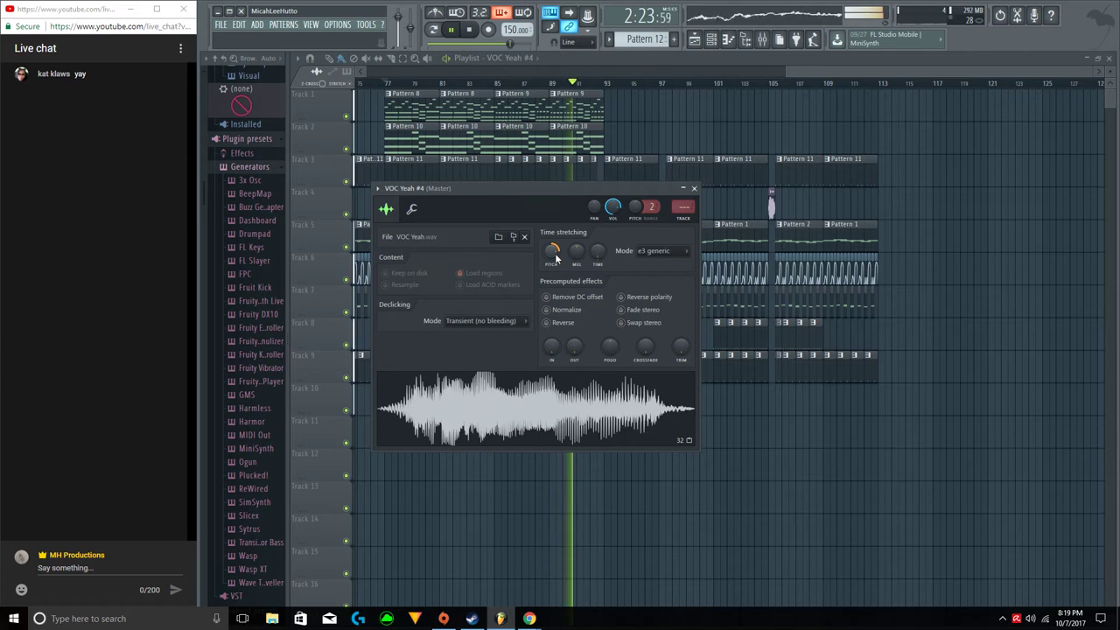
Replace the vocal clip on Track 4 at bar 105 with the unique VOC Yeah #4 clip.
{"action": "left_click", "coordinate": [805, 210]}
{"action": "right_click", "coordinate": [809, 212]}
{"action": "right_click", "coordinate": [773, 210]}
{"action": "left_click", "coordinate": [784, 210]}
{"action": "right_click", "coordinate": [772, 139]}
Play from around bar 92 and fill the gap on Track 6 at bar 93 with a screamer Modulation X automation clip.
{"action": "left_click", "coordinate": [589, 82]}
{"action": "scroll", "coordinate": [627, 84], "scroll_direction": "up", "scroll_amount": 3}
{"action": "scroll", "coordinate": [627, 84], "scroll_direction": "up", "scroll_amount": 2}
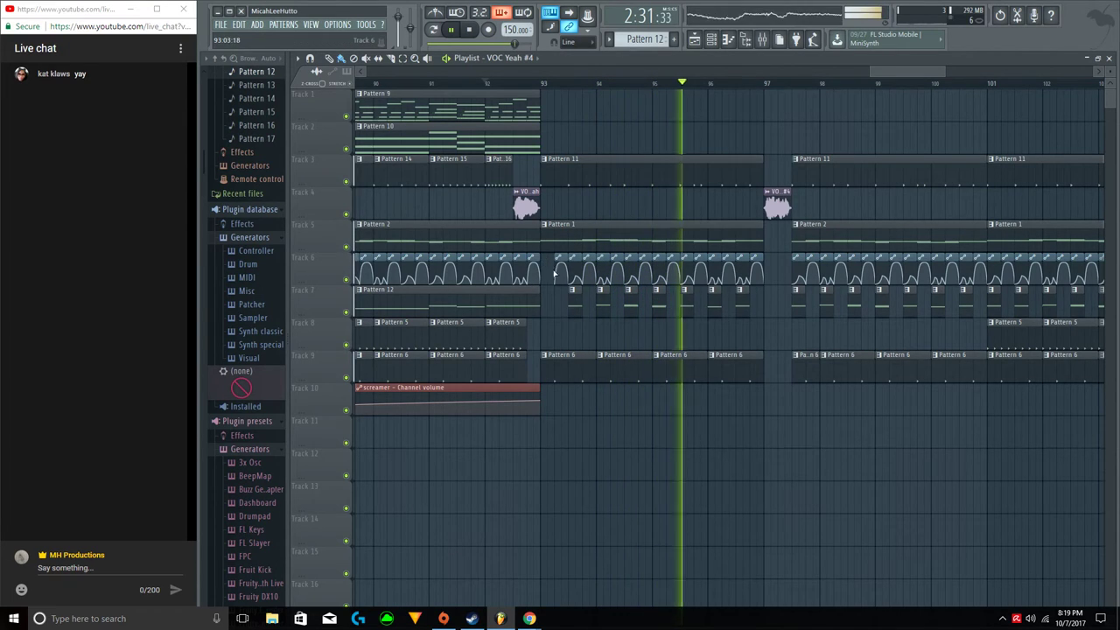
{"action": "left_click", "coordinate": [575, 263]}
{"action": "left_click", "coordinate": [547, 270]}
{"action": "scroll", "coordinate": [903, 79], "scroll_direction": "down", "scroll_amount": 5}
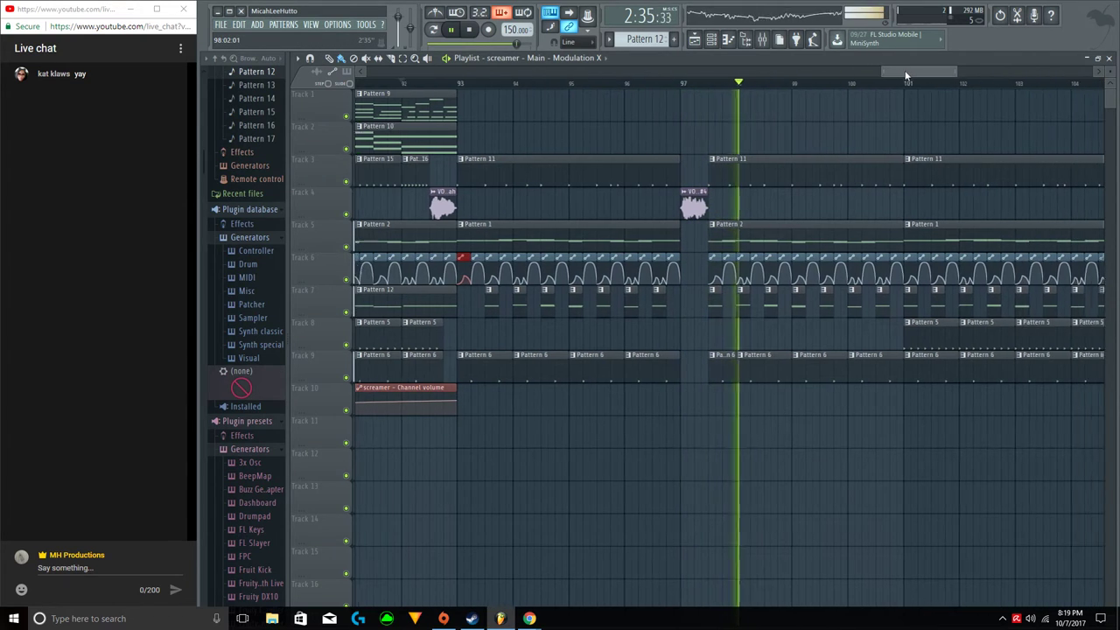
Listen to the final drop through about bar 105 while checking its pattern clips, and stop playback.
{"action": "left_click_drag", "start_coordinate": [910, 74], "coordinate": [930, 75]}
{"action": "left_click", "coordinate": [844, 345]}
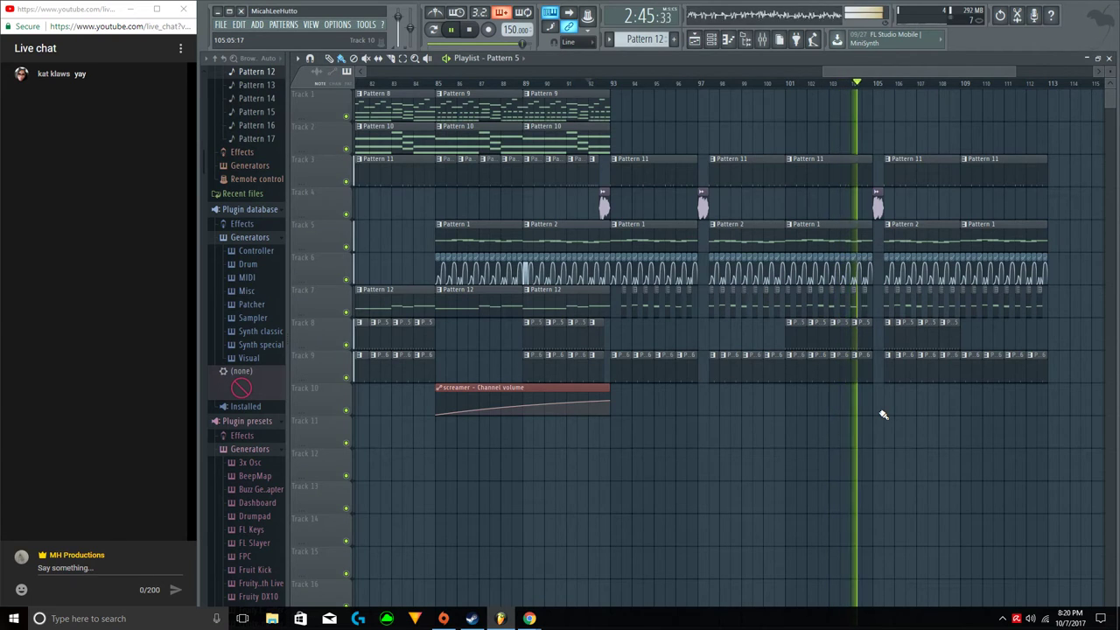
{"action": "left_click_drag", "start_coordinate": [859, 73], "coordinate": [907, 76]}
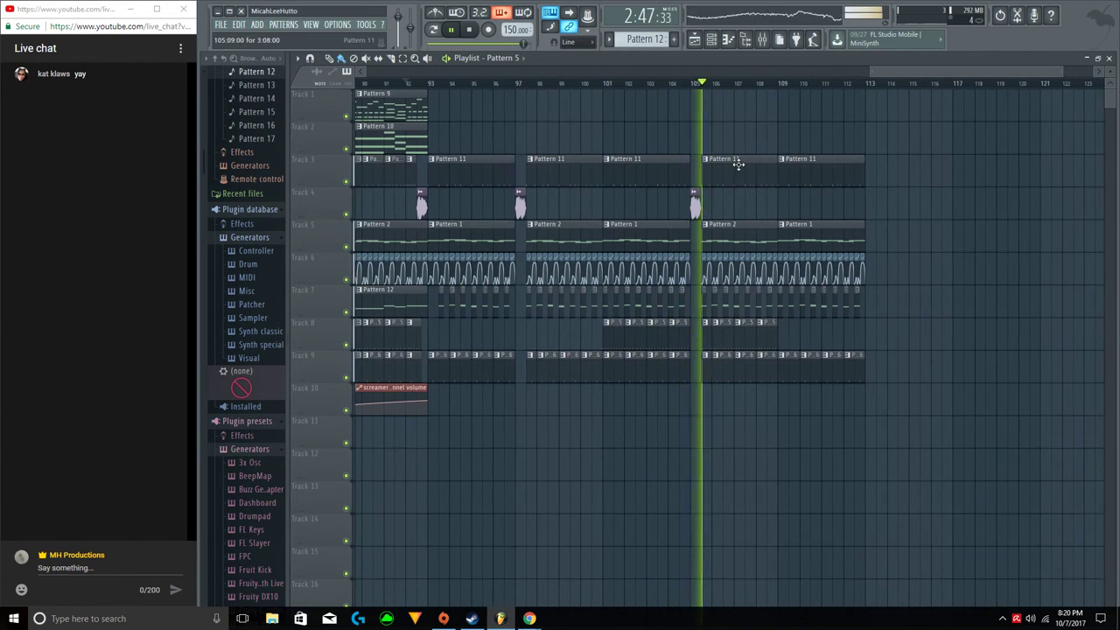
{"action": "left_click", "coordinate": [737, 160]}
{"action": "left_click", "coordinate": [781, 135]}
{"action": "right_click", "coordinate": [782, 135]}
{"action": "key", "text": "space"}
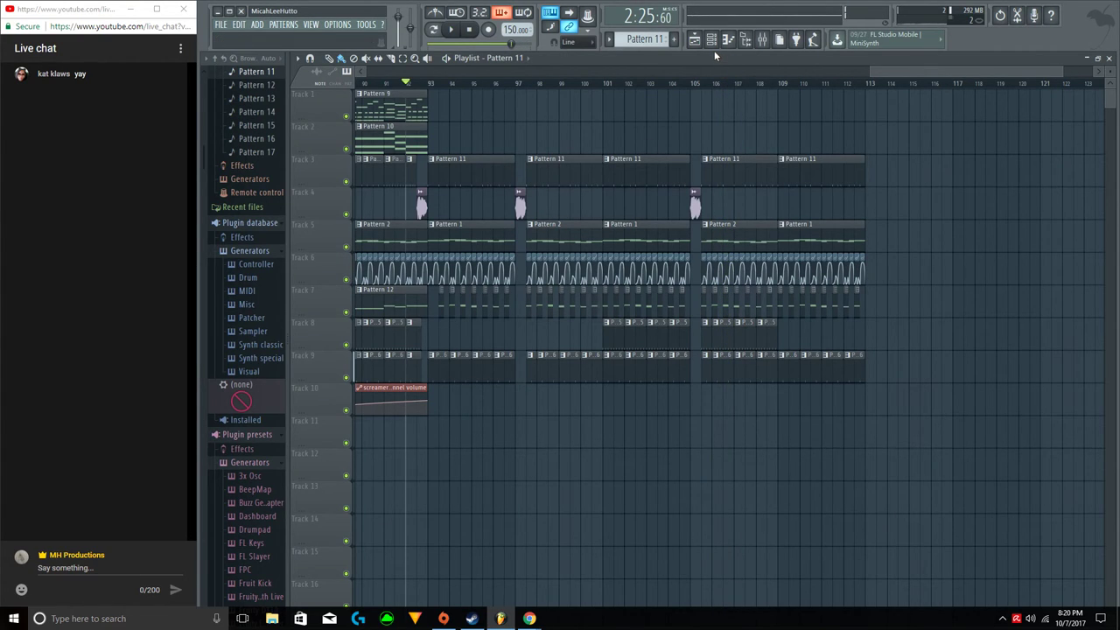
Create Pattern 18 with Grv Kick 06 on steps 1, 5, 9 and 13 and the snare clap channel on steps 5 and 13.
{"action": "left_click", "coordinate": [710, 40]}
{"action": "scroll", "coordinate": [650, 40], "scroll_direction": "down", "scroll_amount": 6}
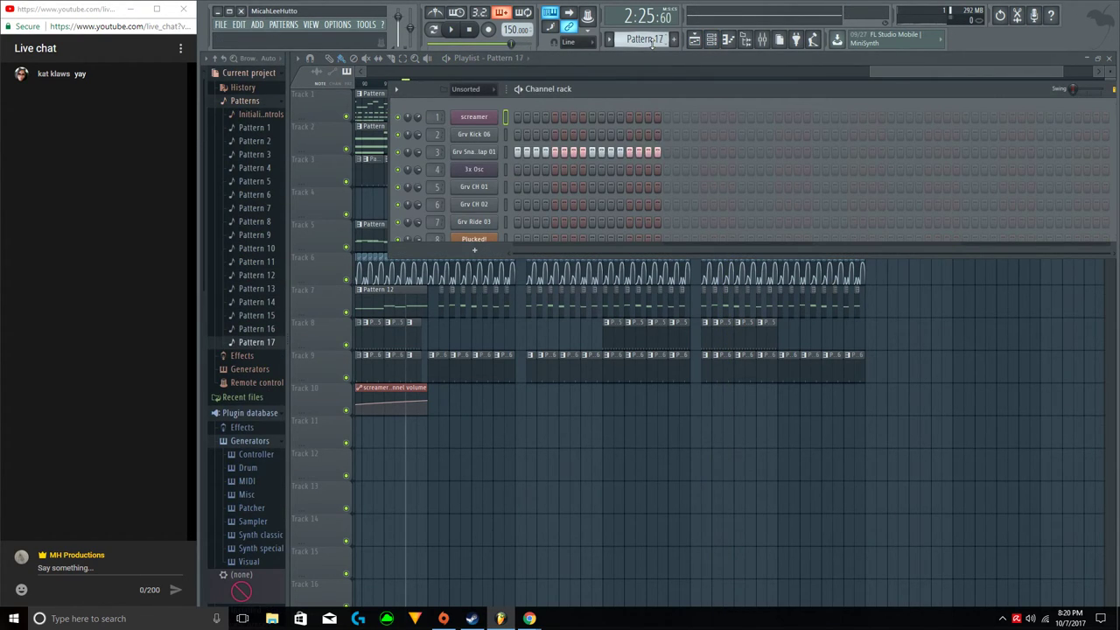
{"action": "scroll", "coordinate": [644, 41], "scroll_direction": "up", "scroll_amount": 2}
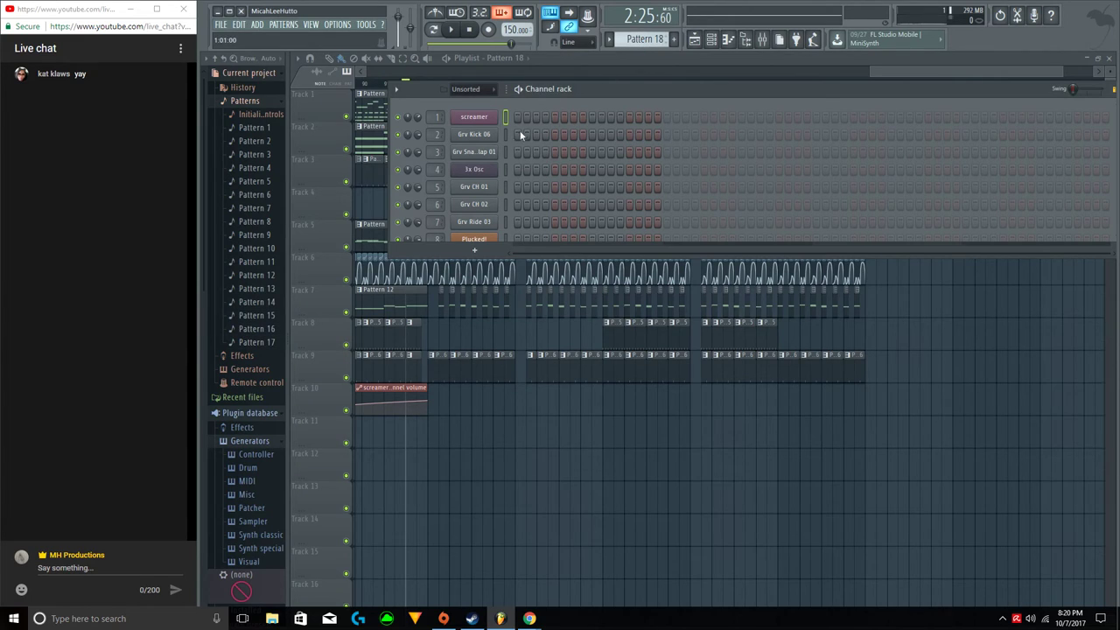
{"action": "left_click", "coordinate": [517, 135]}
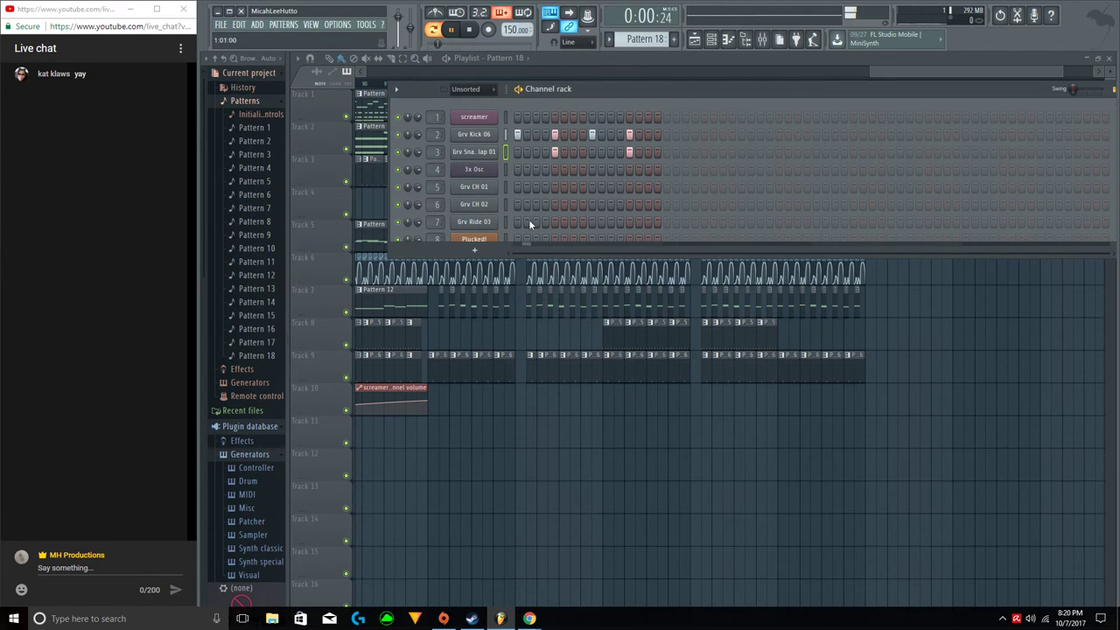
Delete the Pattern 11 clips on Track 3 from bar 93 through bar 112.
{"action": "left_click", "coordinate": [598, 434]}
{"action": "right_click", "coordinate": [560, 172]}
{"action": "right_click", "coordinate": [645, 173]}
{"action": "right_click", "coordinate": [740, 171]}
{"action": "right_click", "coordinate": [792, 171]}
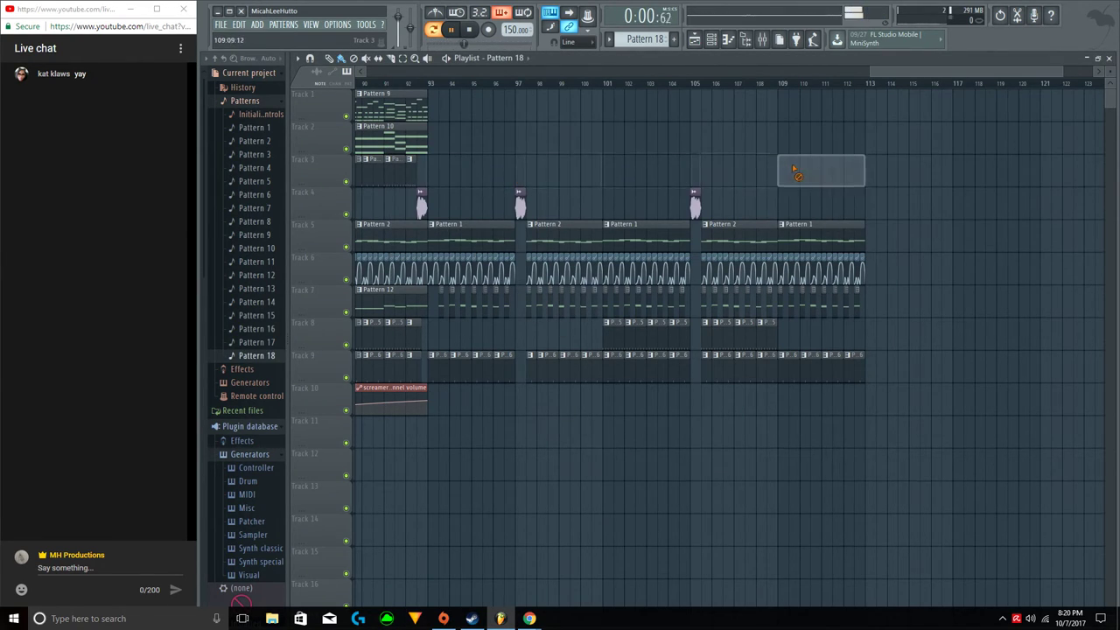
Play from bar 93 and place Pattern 18 clips on Track 3 through bar 100, leaving a gap at the bar 97 vocal.
{"action": "left_click", "coordinate": [424, 86]}
{"action": "key", "text": "space"}
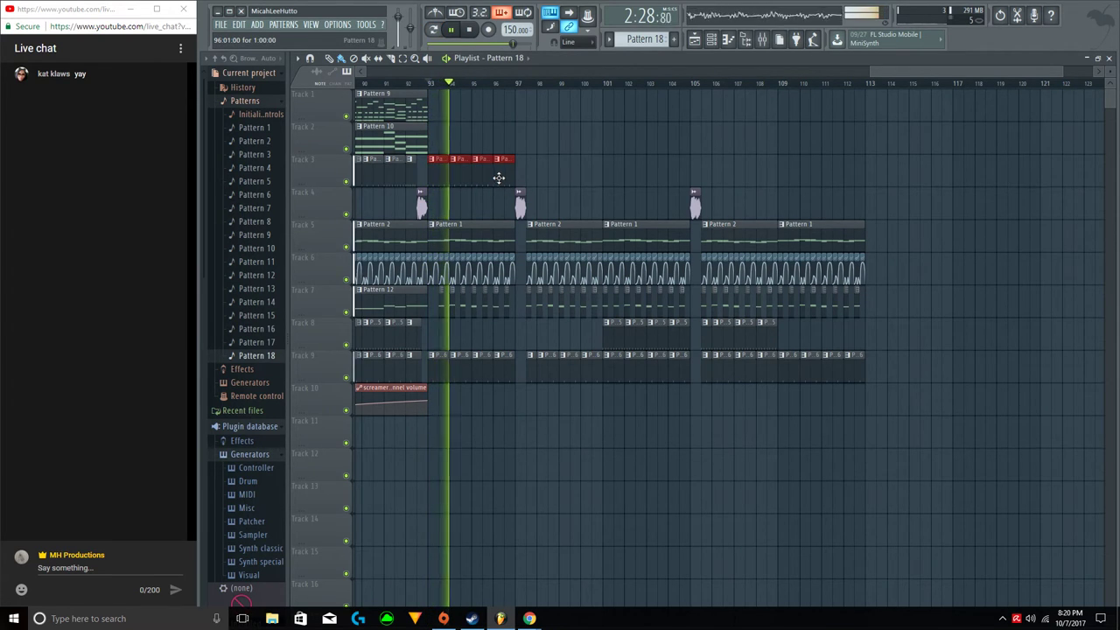
{"action": "left_click_drag", "start_coordinate": [519, 182], "coordinate": [586, 182]}
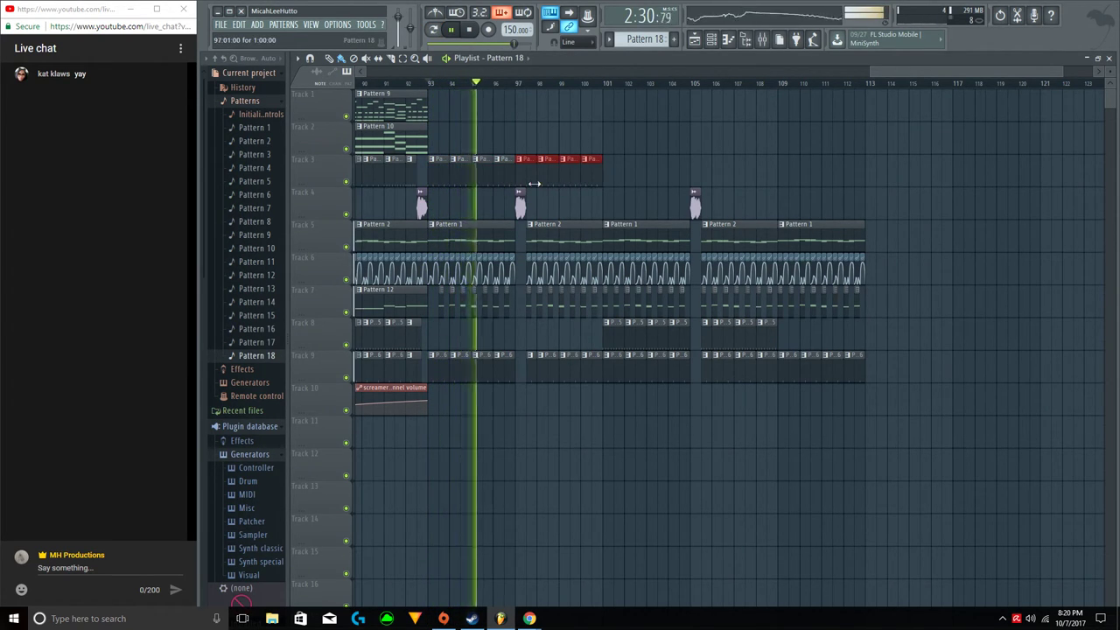
{"action": "key", "text": "ctrl+d"}
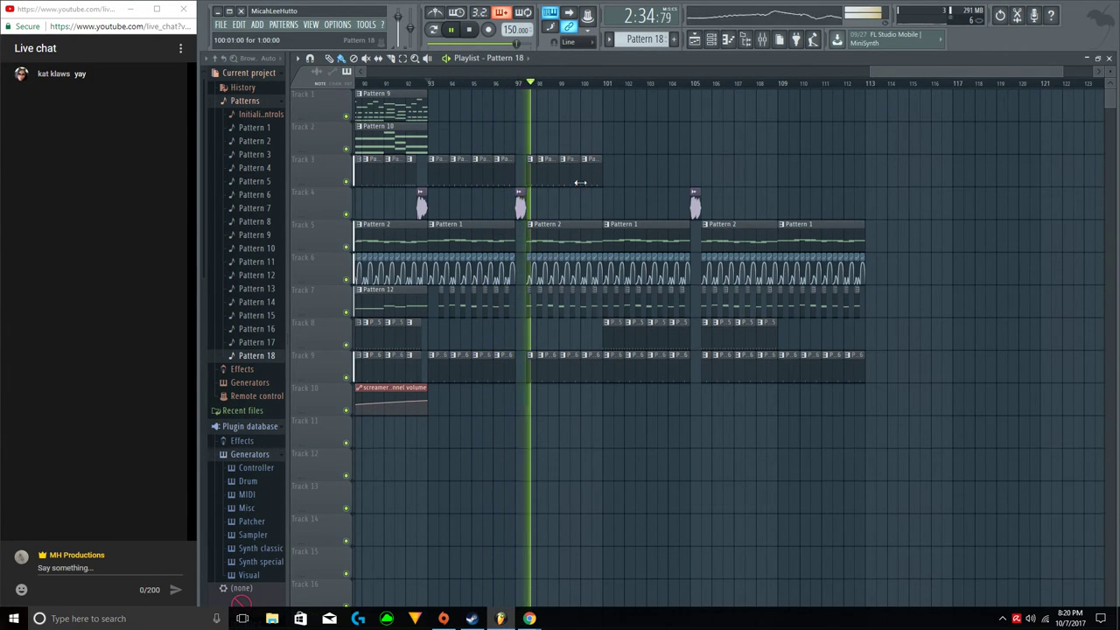
Stop playback and rework Pattern 18 with kicks on steps 1, 5, 11, 13 and 15 and snare claps on steps 5 and 13.
{"action": "key", "text": "F6"}
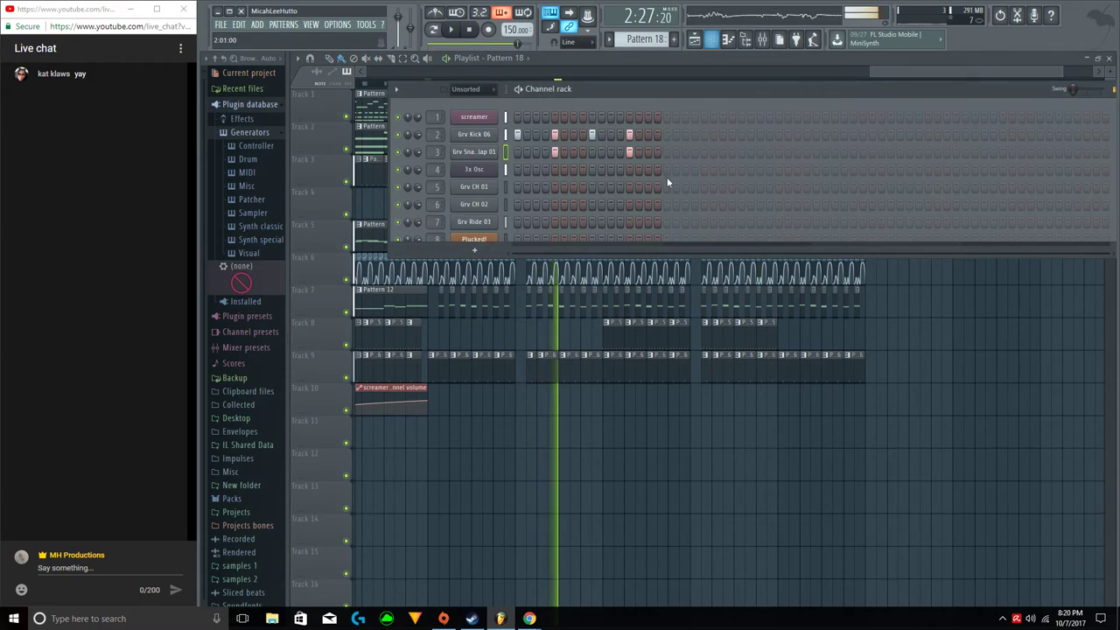
{"action": "key", "text": "space"}
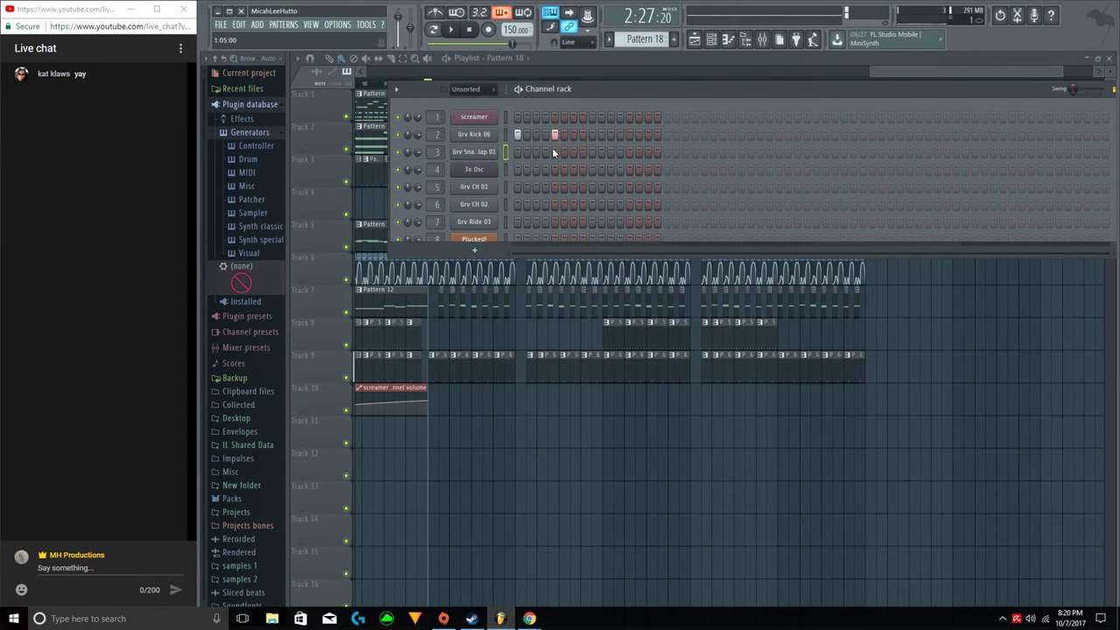
{"action": "left_click", "coordinate": [611, 151]}
{"action": "right_click", "coordinate": [611, 135]}
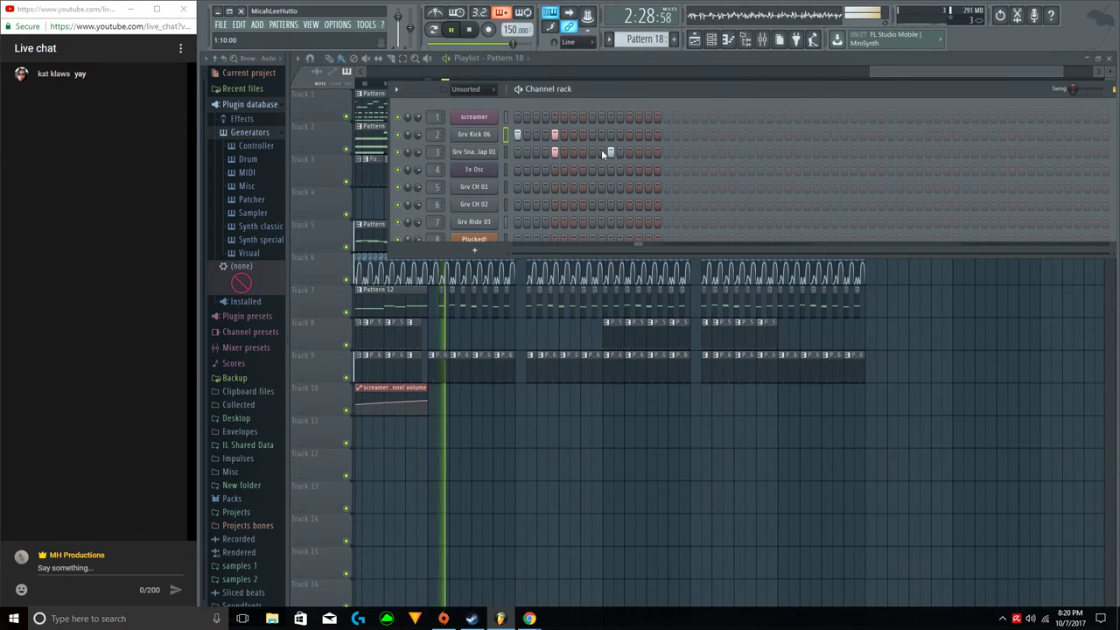
{"action": "left_click", "coordinate": [647, 135]}
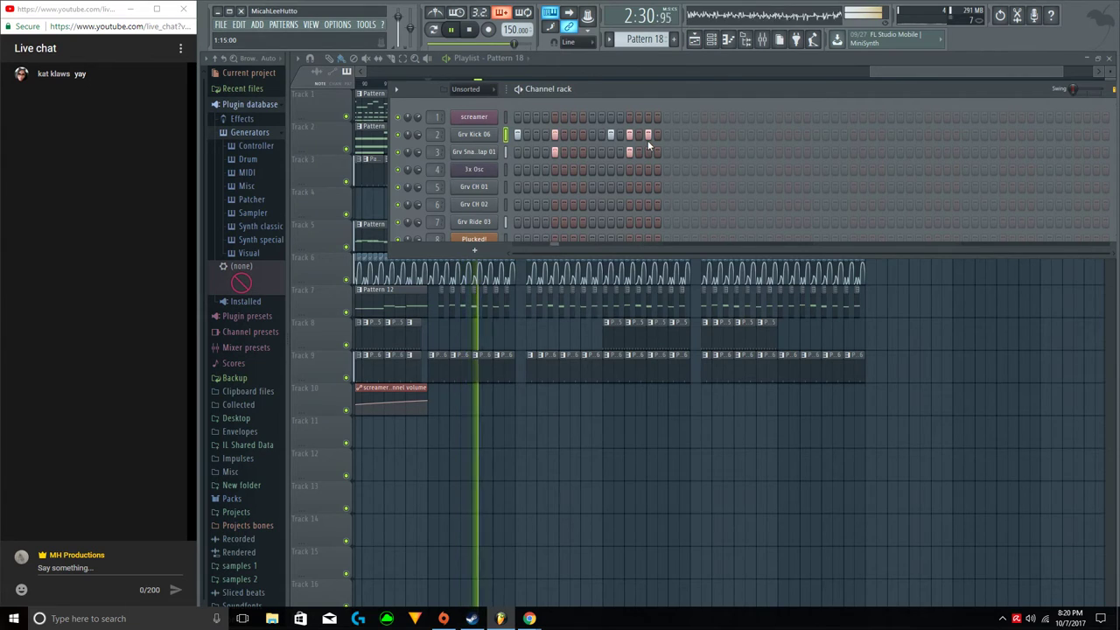
Continue the Pattern 18 drum clips on Track 3 from bar 101 through bar 104.
{"action": "left_click", "coordinate": [639, 402]}
{"action": "left_click", "coordinate": [607, 176]}
{"action": "left_click_drag", "start_coordinate": [609, 177], "coordinate": [695, 175]}
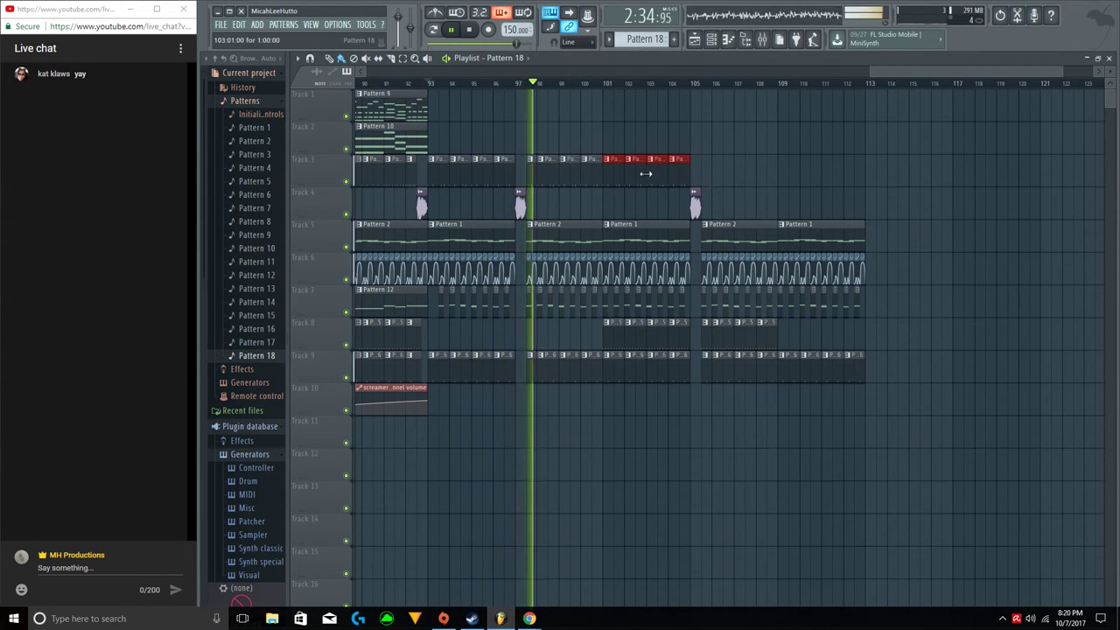
{"action": "left_click", "coordinate": [534, 177]}
Fill Track 3 with Pattern 18 clips up to bar 112, leaving a gap at the bar 105 vocal, and stop playback.
{"action": "left_click", "coordinate": [700, 181]}
{"action": "right_click", "coordinate": [704, 181]}
{"action": "left_click_drag", "start_coordinate": [720, 180], "coordinate": [755, 181]}
{"action": "left_click", "coordinate": [757, 179]}
{"action": "left_click_drag", "start_coordinate": [782, 181], "coordinate": [857, 180]}
{"action": "left_click", "coordinate": [842, 229]}
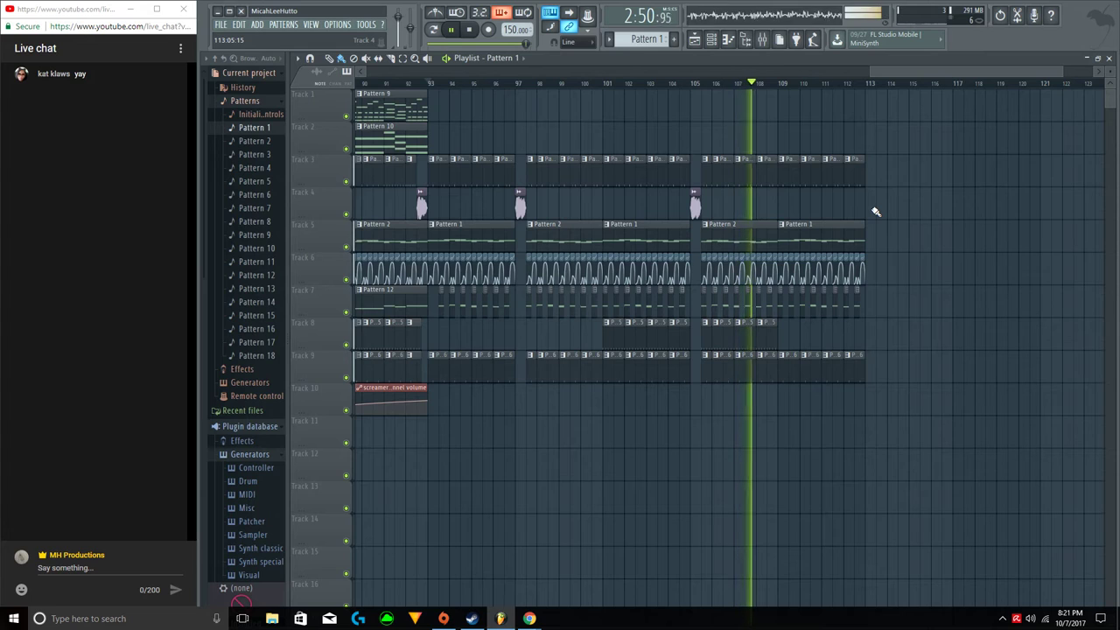
{"action": "scroll", "coordinate": [870, 72], "scroll_direction": "down", "scroll_amount": 3}
{"action": "key", "text": "space"}
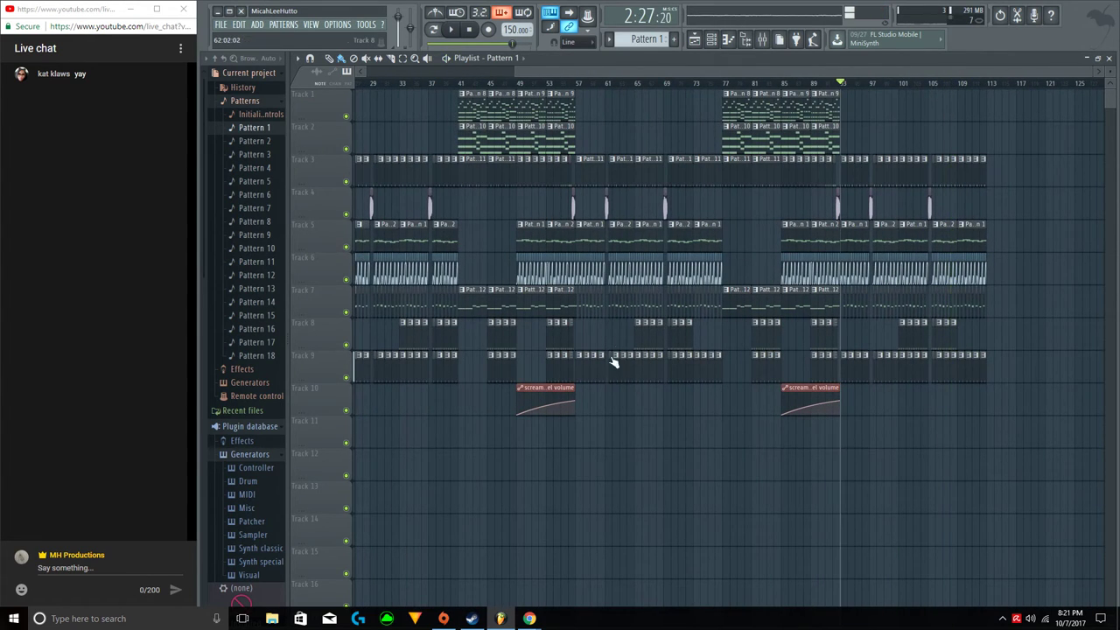
Duplicate the second drop's clips on Tracks 3 to 9 from bars 57 to 76 and move the copy to bar 113.
{"action": "scroll", "coordinate": [592, 97], "scroll_direction": "up", "scroll_amount": 2}
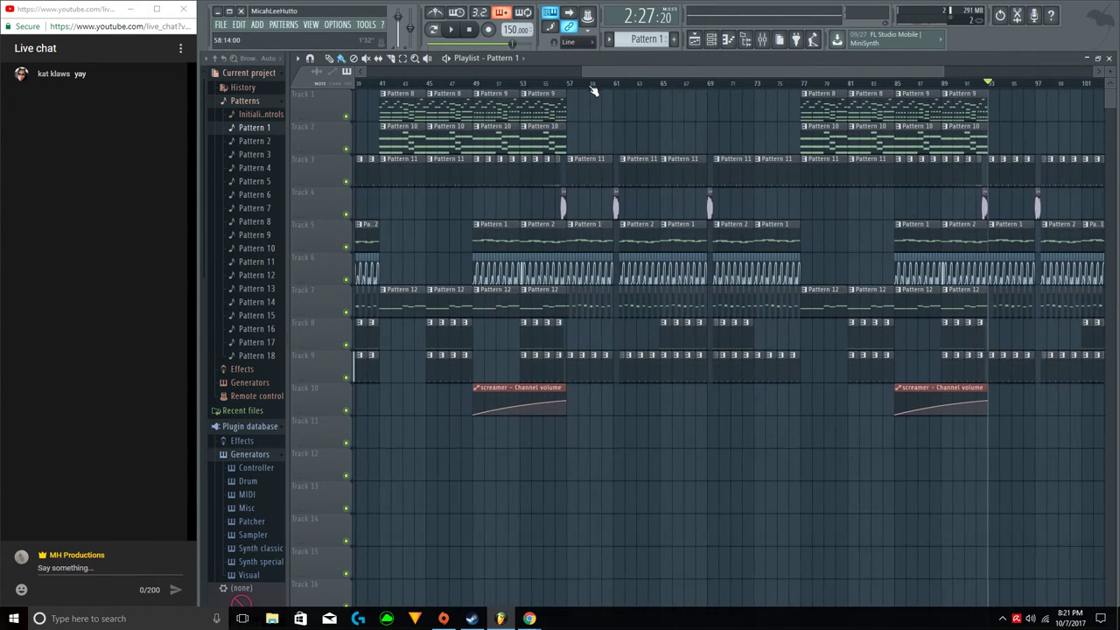
{"action": "left_click_drag", "start_coordinate": [573, 393], "coordinate": [710, 166]}
{"action": "scroll", "coordinate": [583, 82], "scroll_direction": "up", "scroll_amount": 2}
{"action": "left_click_drag", "start_coordinate": [569, 393], "coordinate": [935, 134]}
{"action": "key", "text": "ctrl+b"}
{"action": "scroll", "coordinate": [706, 103], "scroll_direction": "down", "scroll_amount": 2}
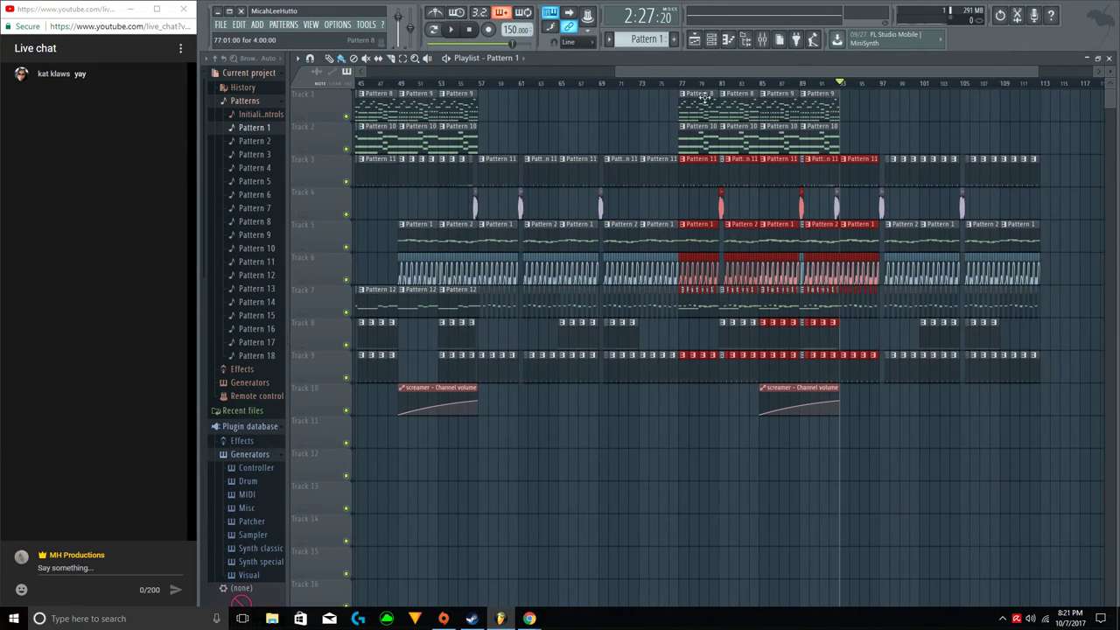
{"action": "left_click_drag", "start_coordinate": [701, 185], "coordinate": [1001, 184]}
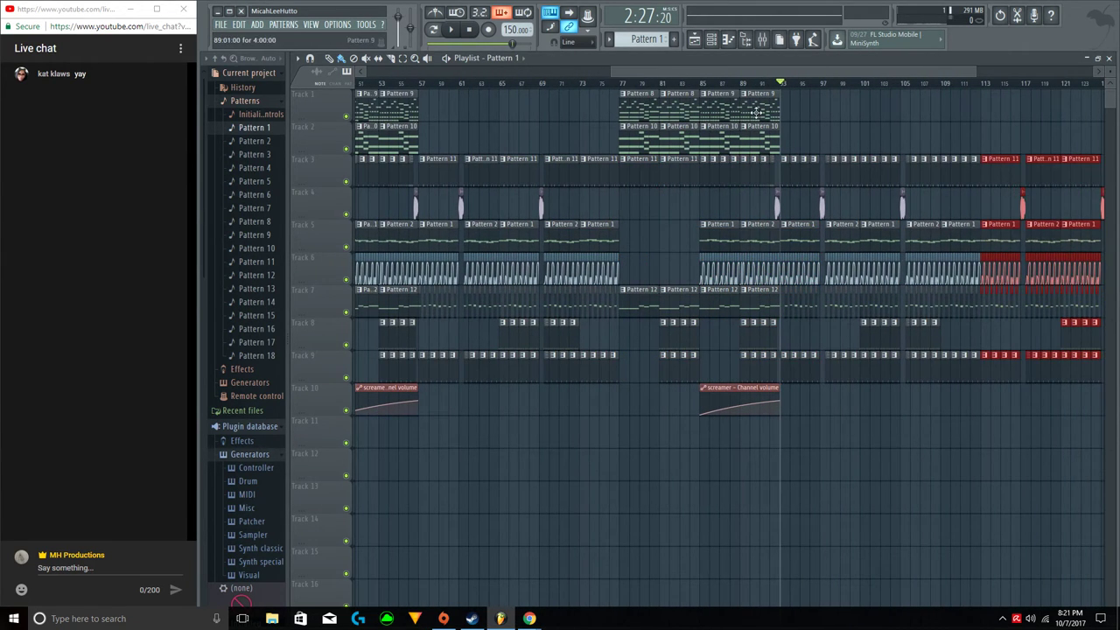
Place Pattern 8 clips on Track 1 and Pattern 10 clips on Track 2 from bar 113 through bar 132.
{"action": "scroll", "coordinate": [742, 86], "scroll_direction": "down", "scroll_amount": 1}
{"action": "left_click", "coordinate": [668, 111]}
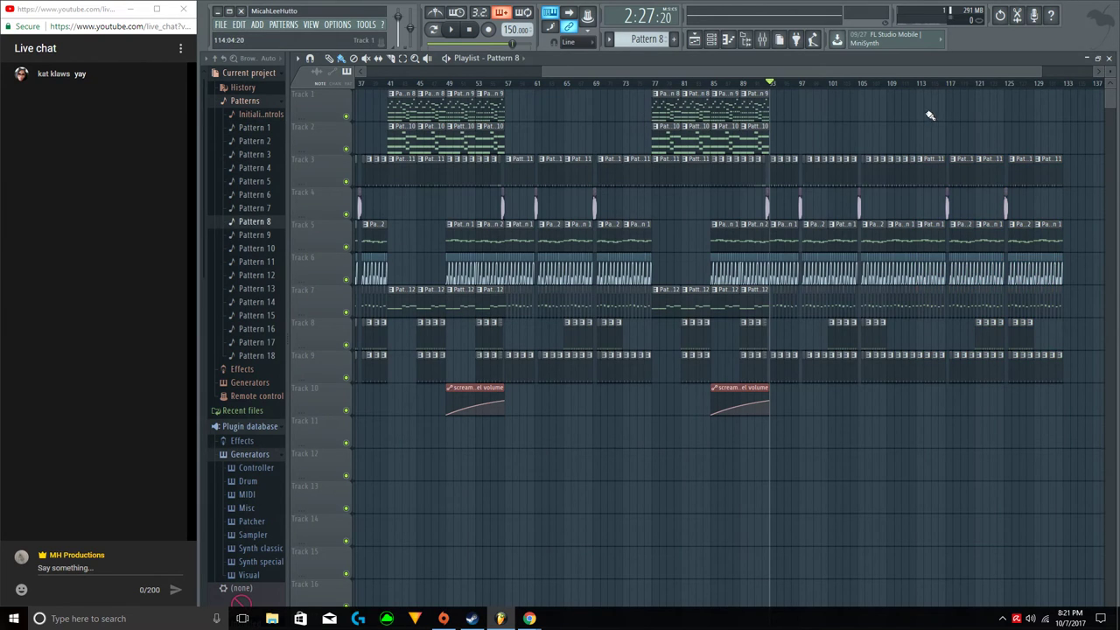
{"action": "left_click_drag", "start_coordinate": [953, 74], "coordinate": [1061, 67]}
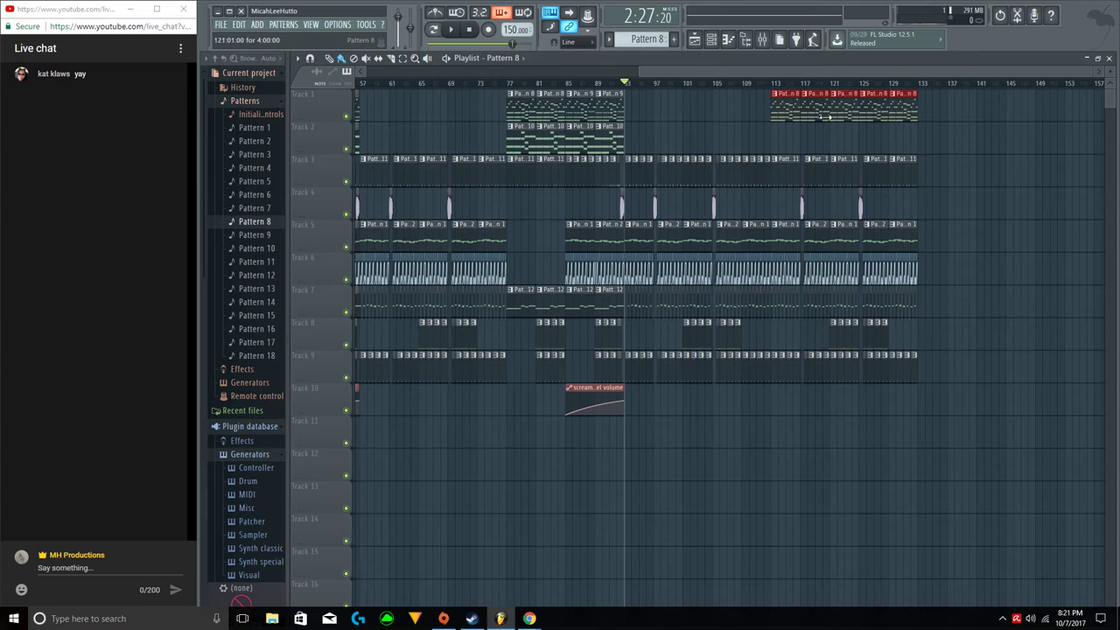
{"action": "left_click", "coordinate": [617, 134]}
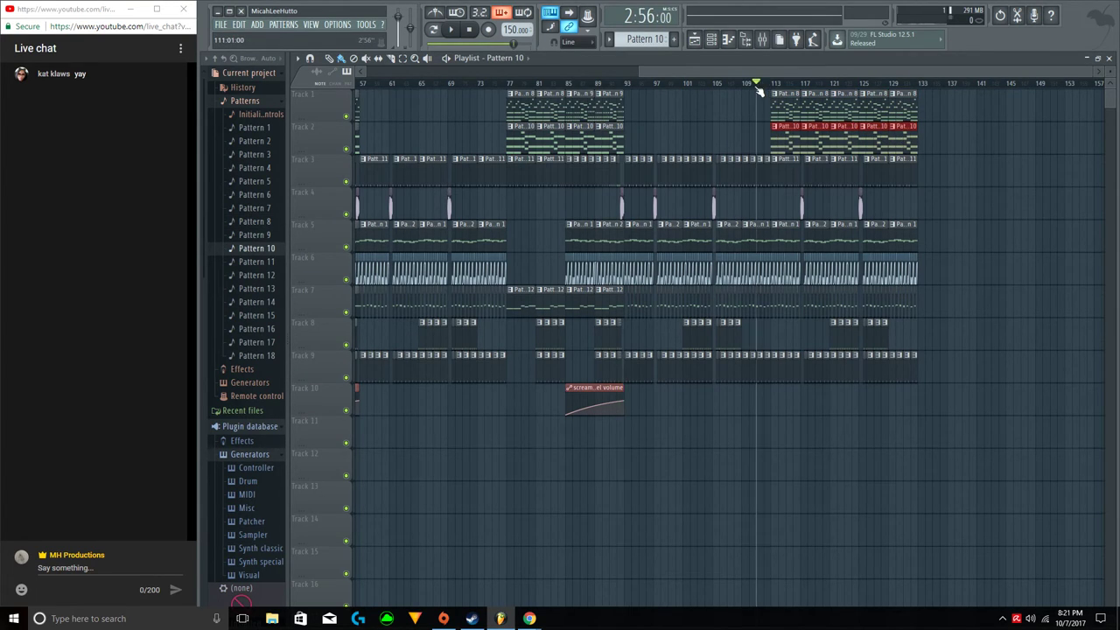
Play the song from bar 111 and check the layered drop section between bars 113 and 132.
{"action": "key", "text": "space"}
{"action": "left_click", "coordinate": [938, 209]}
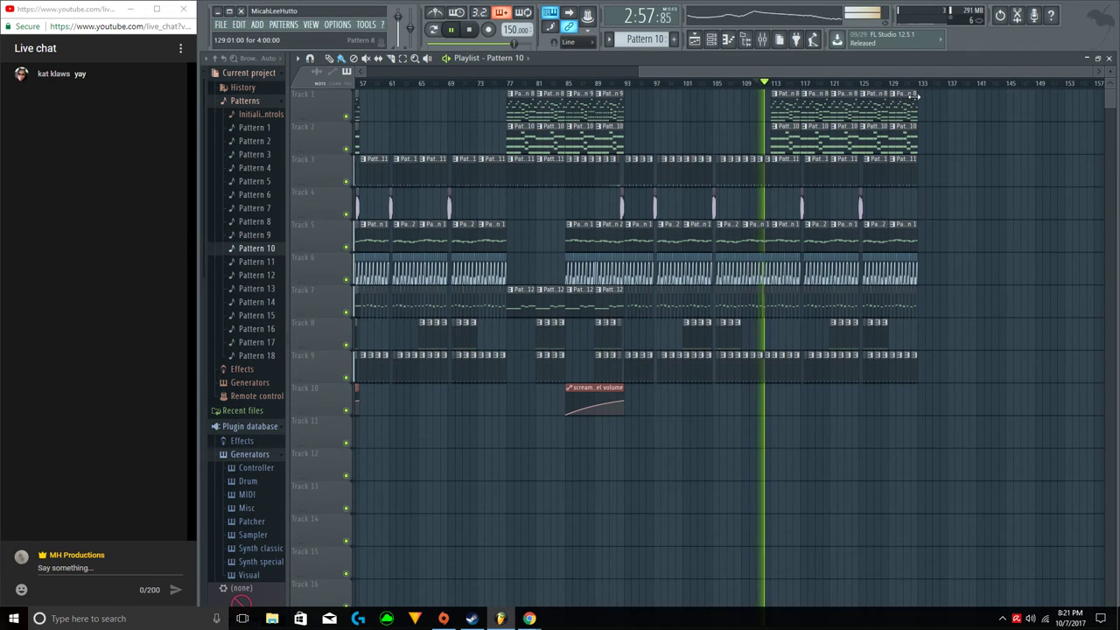
{"action": "scroll", "coordinate": [920, 90], "scroll_direction": "up", "scroll_amount": 4}
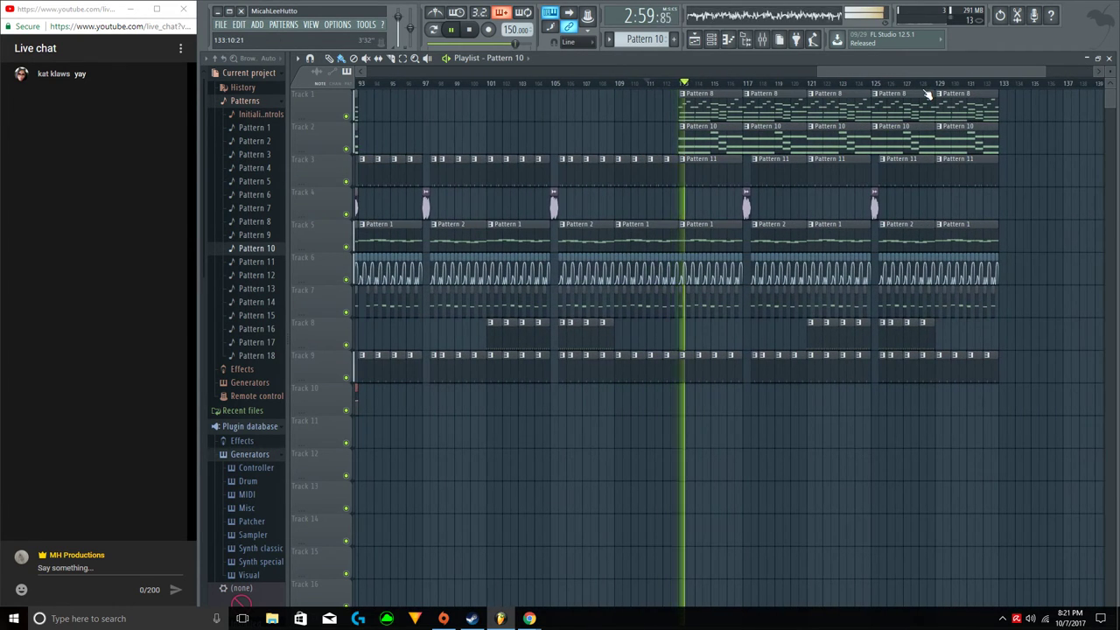
{"action": "left_click_drag", "start_coordinate": [840, 74], "coordinate": [902, 79]}
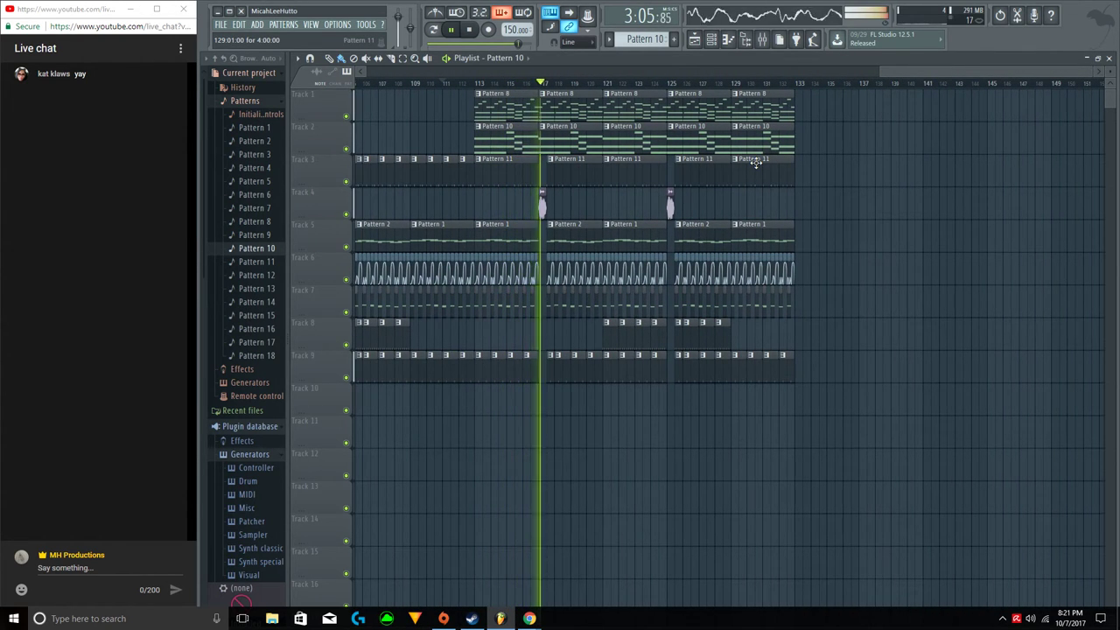
{"action": "left_click_drag", "start_coordinate": [895, 72], "coordinate": [919, 74]}
{"action": "left_click", "coordinate": [753, 190]}
{"action": "right_click", "coordinate": [749, 191]}
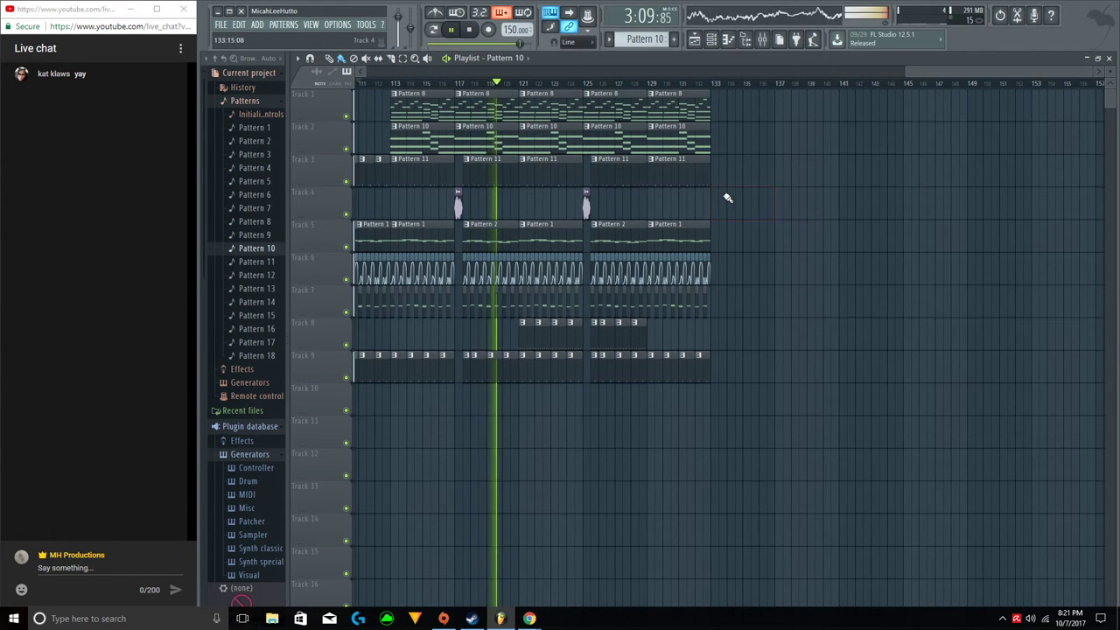
Pick up Pattern 7 and place four clips of it on Track 1 from bar 133 through bar 148.
{"action": "scroll", "coordinate": [677, 93], "scroll_direction": "down", "scroll_amount": 6}
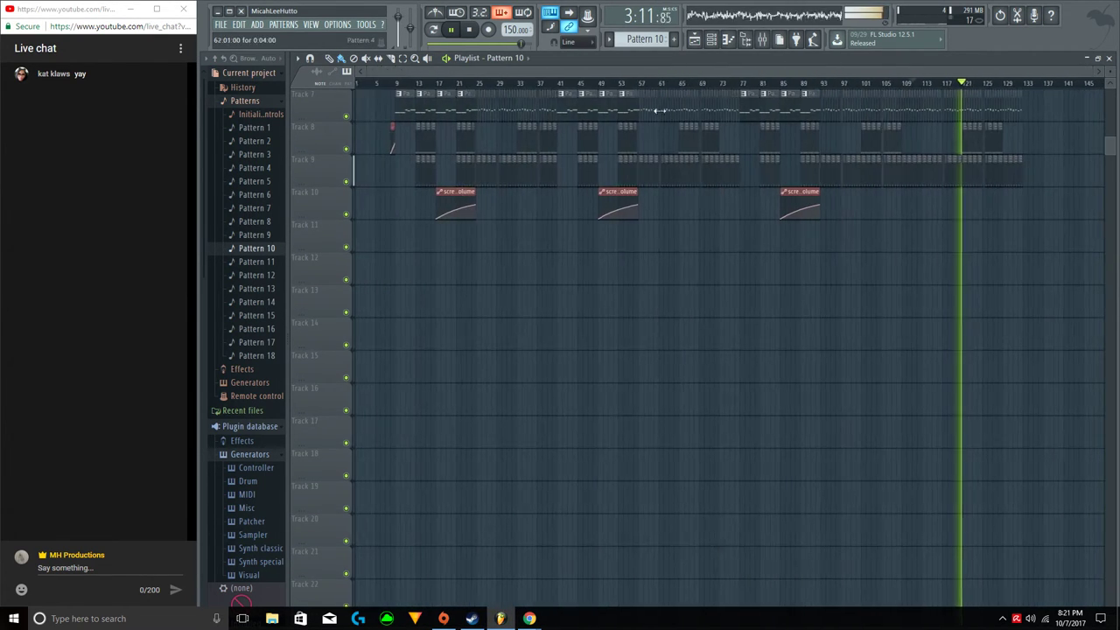
{"action": "scroll", "coordinate": [662, 100], "scroll_direction": "up", "scroll_amount": 4}
{"action": "left_click_drag", "start_coordinate": [557, 74], "coordinate": [946, 78]}
{"action": "scroll", "coordinate": [684, 86], "scroll_direction": "up", "scroll_amount": 3}
{"action": "left_click_drag", "start_coordinate": [853, 76], "coordinate": [957, 85]}
{"action": "scroll", "coordinate": [933, 87], "scroll_direction": "up", "scroll_amount": 2}
{"action": "left_click_drag", "start_coordinate": [886, 74], "coordinate": [909, 75]}
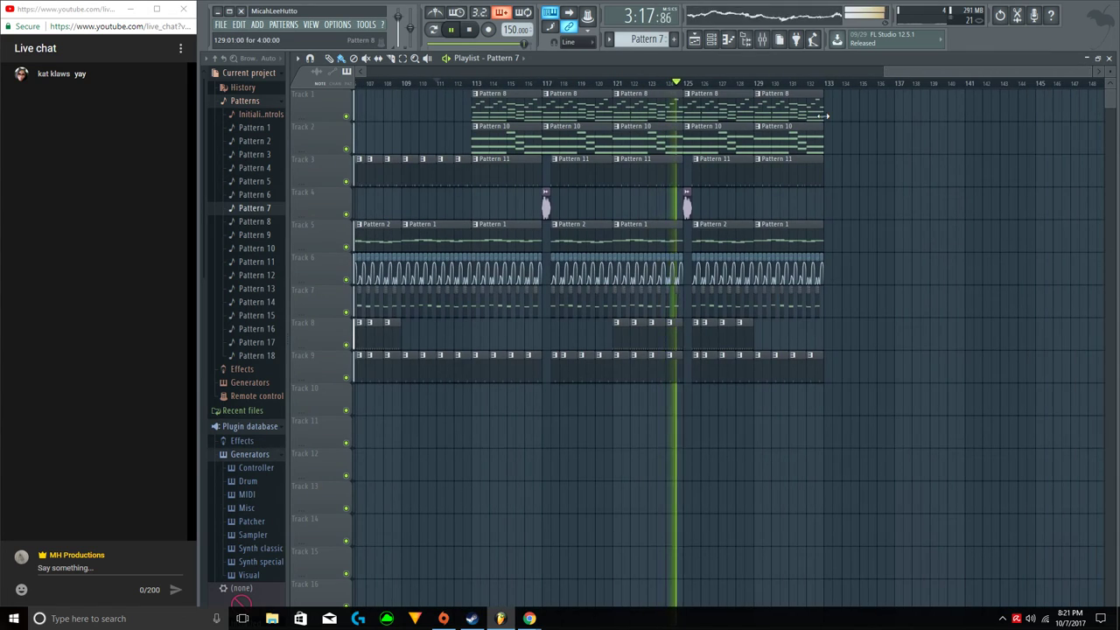
{"action": "left_click_drag", "start_coordinate": [828, 115], "coordinate": [1030, 111]}
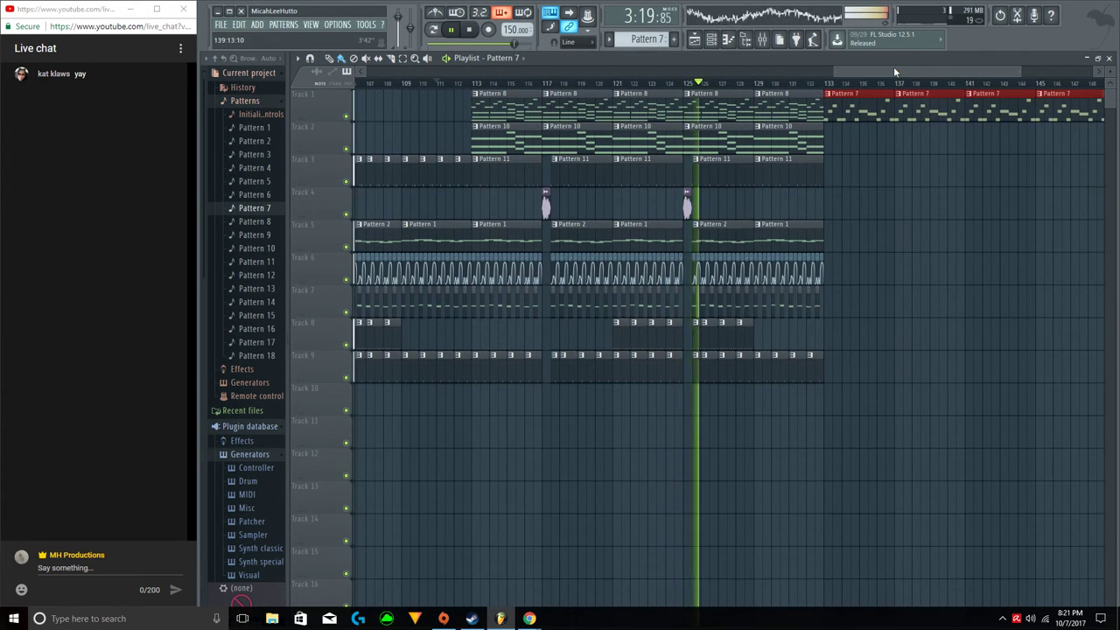
Extend the Pattern 10 chords on Track 2 with four clips from bar 133 through bar 148.
{"action": "left_click_drag", "start_coordinate": [894, 71], "coordinate": [951, 72]}
{"action": "left_click", "coordinate": [585, 140]}
{"action": "mouse_move", "coordinate": [602, 150]}
{"action": "left_mouse_down"}
{"action": "mouse_move", "coordinate": [825, 143]}
{"action": "mouse_move", "coordinate": [800, 144]}
{"action": "mouse_move", "coordinate": [812, 144]}
{"action": "mouse_move", "coordinate": [816, 172]}
{"action": "left_mouse_up"}
{"action": "right_click", "coordinate": [816, 182]}
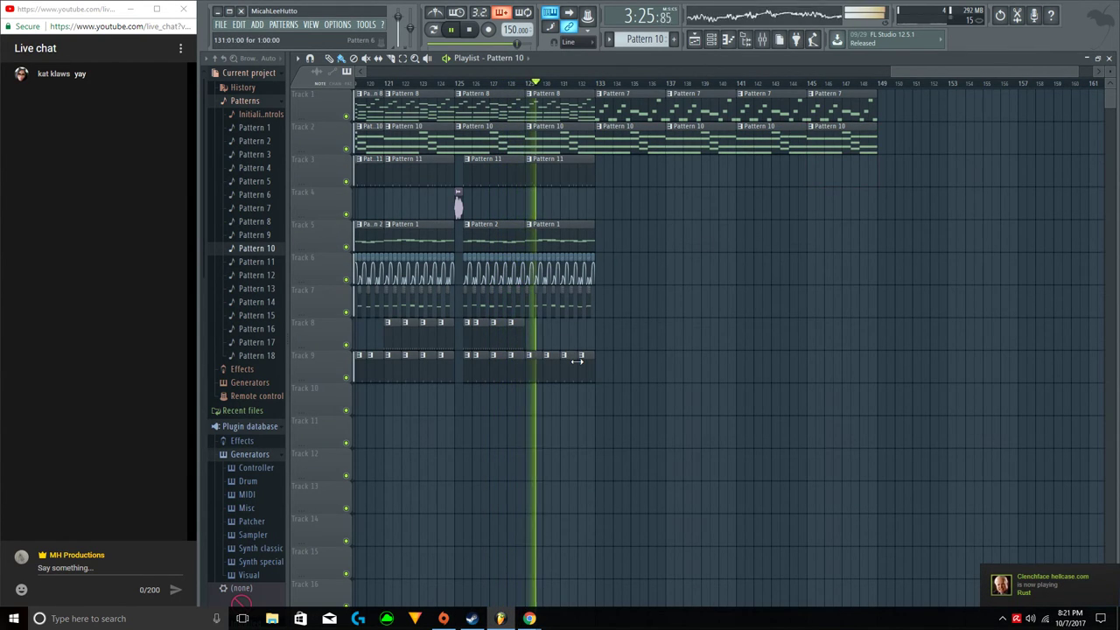
Add four Pattern 11 clips on Track 3 beneath the outro melody from bar 133 through bar 148.
{"action": "left_click", "coordinate": [574, 174]}
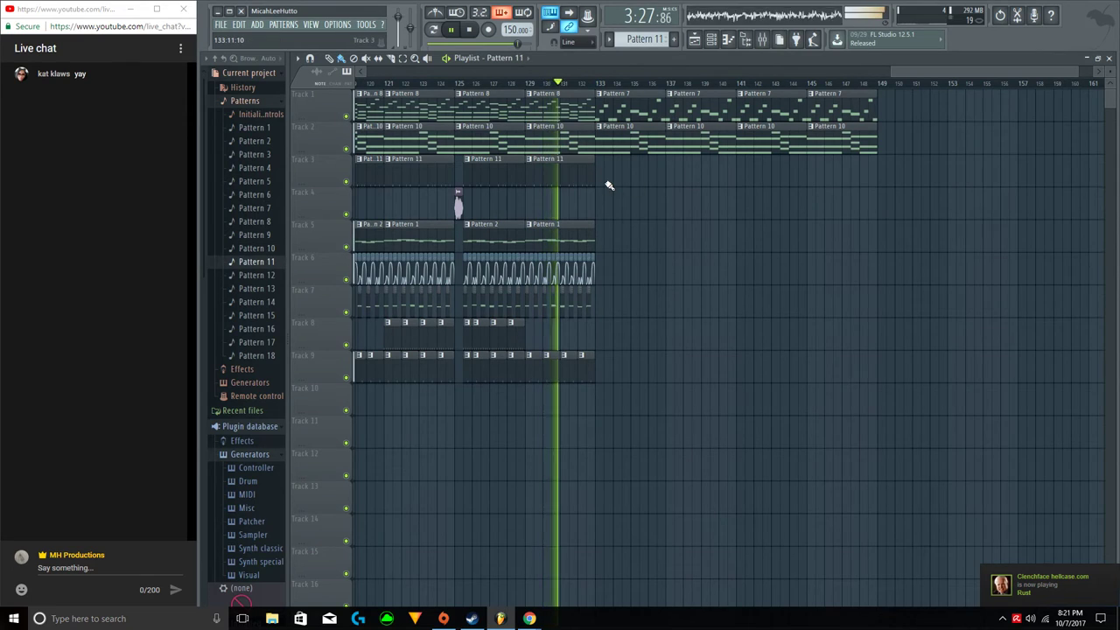
{"action": "left_click_drag", "start_coordinate": [602, 183], "coordinate": [828, 183]}
{"action": "left_click", "coordinate": [815, 218]}
{"action": "right_click", "coordinate": [829, 219]}
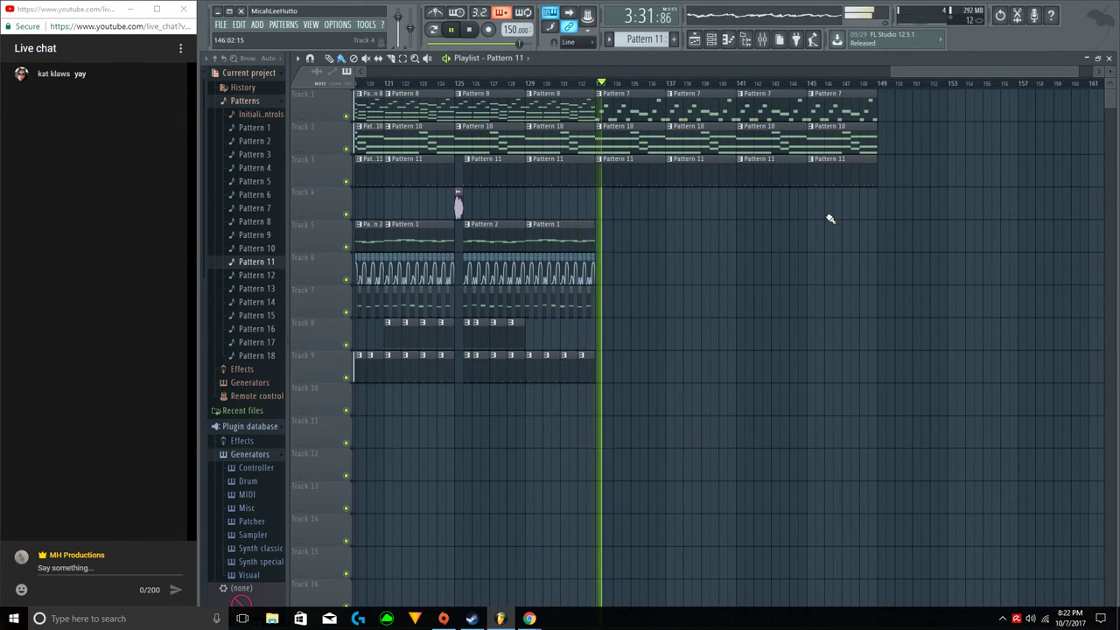
Place two Pattern 12 clips on Track 7 from bar 141 through bar 148 and clear the selection.
{"action": "scroll", "coordinate": [456, 92], "scroll_direction": "down", "scroll_amount": 3}
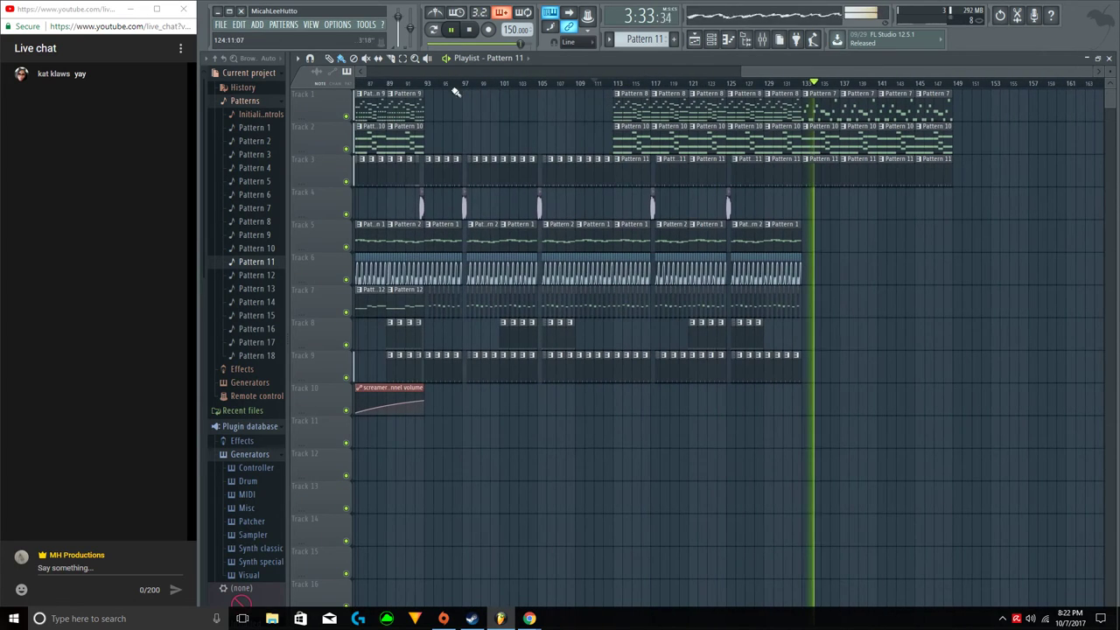
{"action": "left_click", "coordinate": [396, 301]}
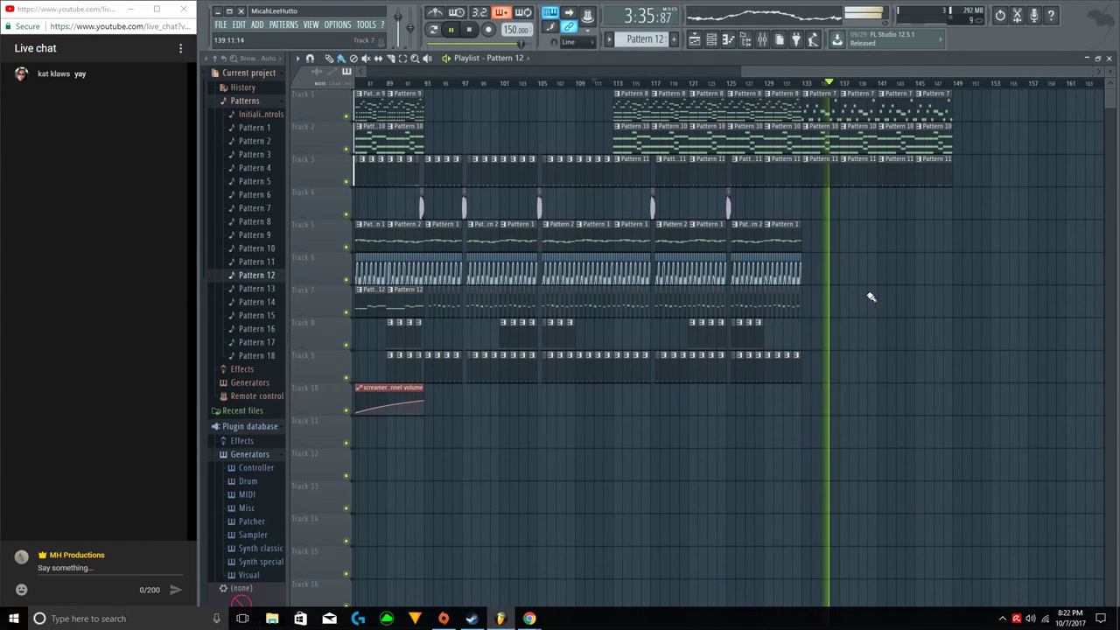
{"action": "left_click_drag", "start_coordinate": [872, 310], "coordinate": [930, 303]}
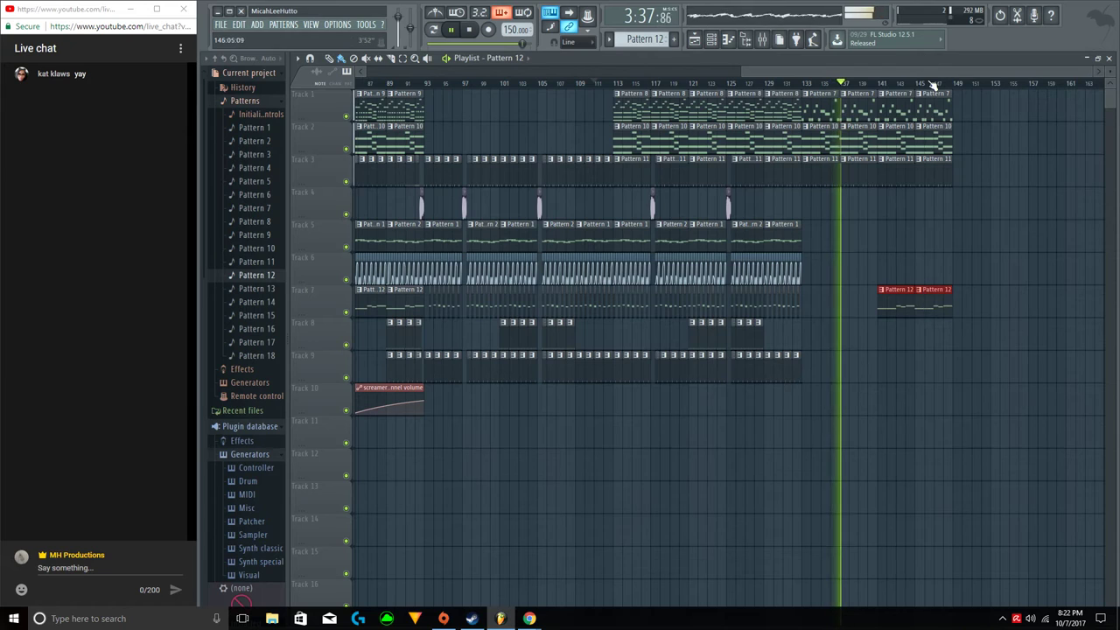
{"action": "scroll", "coordinate": [932, 81], "scroll_direction": "up", "scroll_amount": 3}
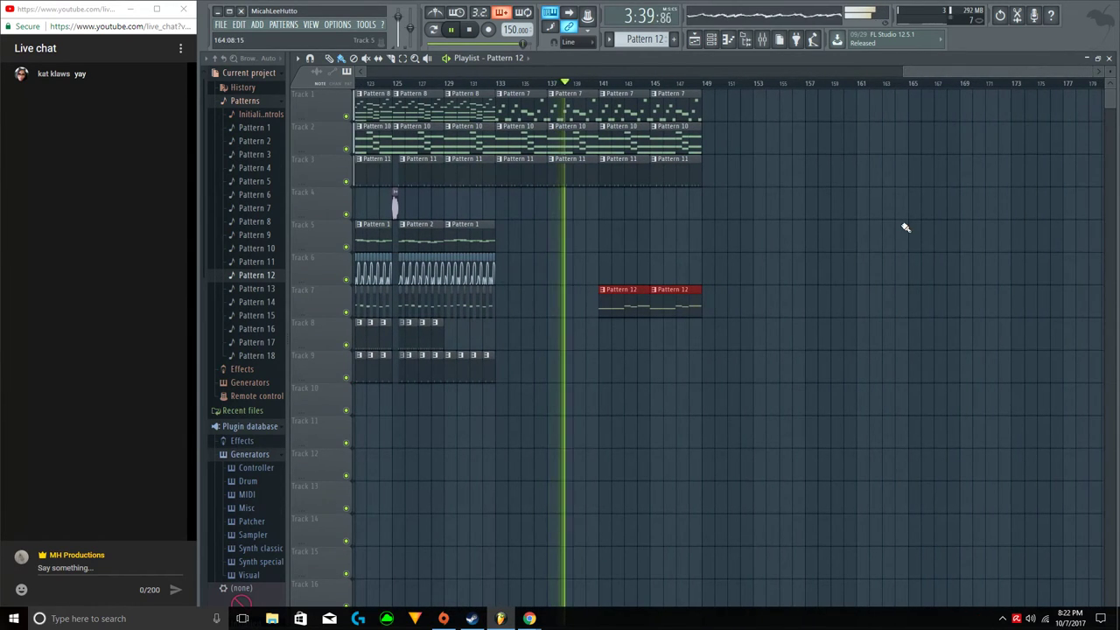
{"action": "left_click", "coordinate": [706, 248], "text": "ctrl"}
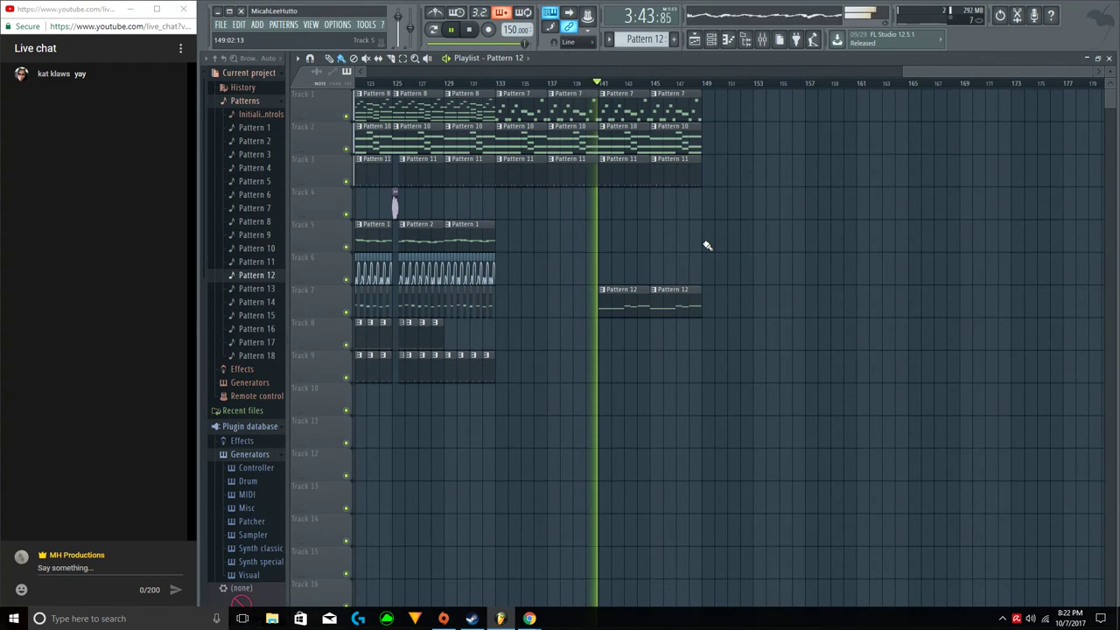
Extend the outro on Tracks 1, 2, 3 and 7 with Pattern 7, 10, 11 and 12 clips from bar 149 through bar 152.
{"action": "left_click", "coordinate": [707, 245]}
{"action": "right_click", "coordinate": [709, 243]}
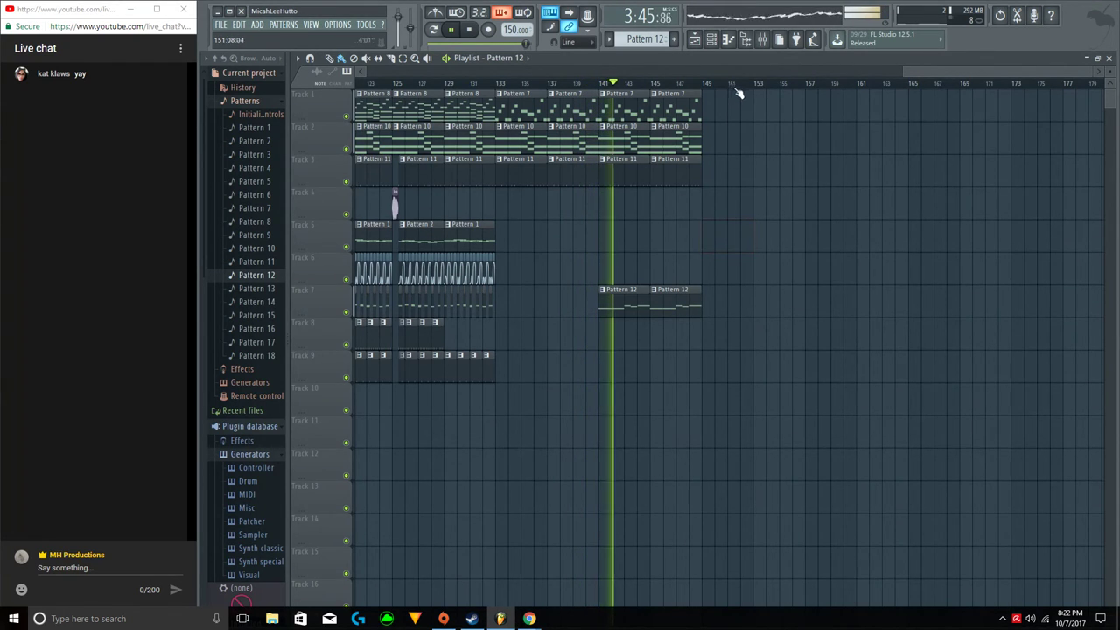
{"action": "scroll", "coordinate": [739, 93], "scroll_direction": "up", "scroll_amount": 1}
{"action": "left_click", "coordinate": [871, 111]}
{"action": "left_click_drag", "start_coordinate": [884, 114], "coordinate": [877, 115]}
{"action": "left_click", "coordinate": [870, 135]}
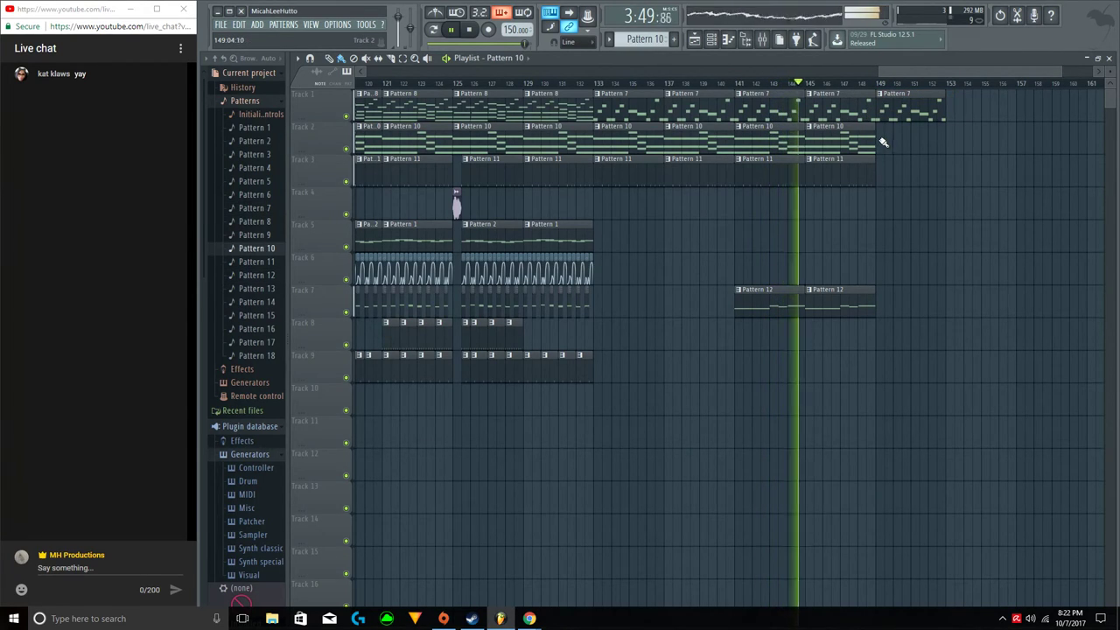
{"action": "left_click", "coordinate": [884, 141]}
{"action": "left_click", "coordinate": [863, 170]}
{"action": "left_click", "coordinate": [880, 178]}
{"action": "left_click", "coordinate": [872, 306]}
{"action": "left_click", "coordinate": [880, 307]}
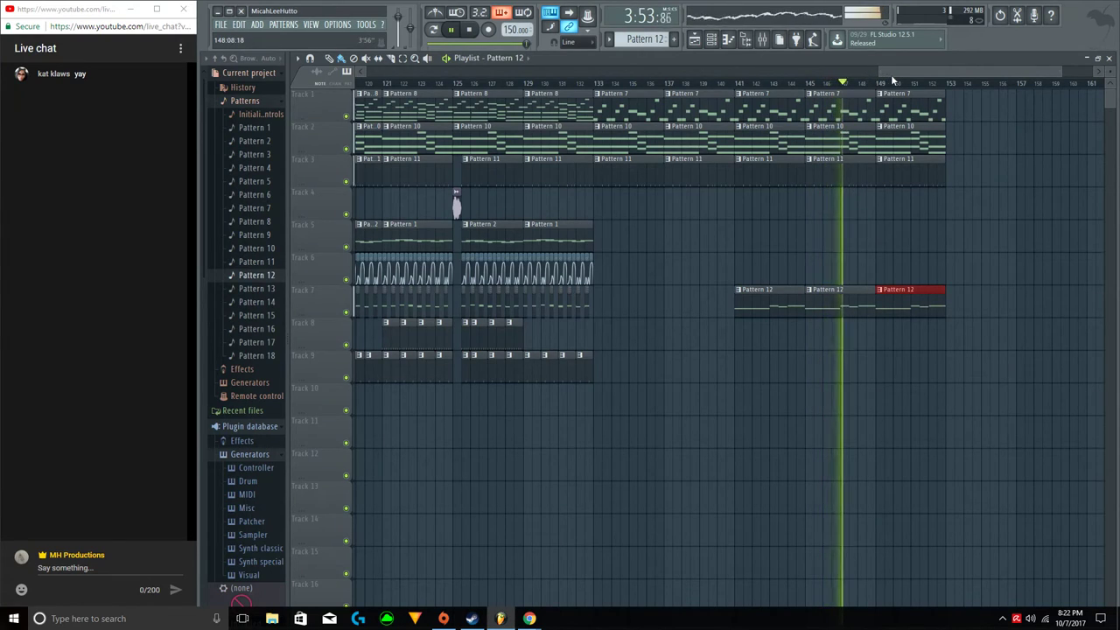
Stop playback and delete all outro clips from bar 141 onward on Tracks 1, 2, 3 and 7.
{"action": "key", "text": "space"}
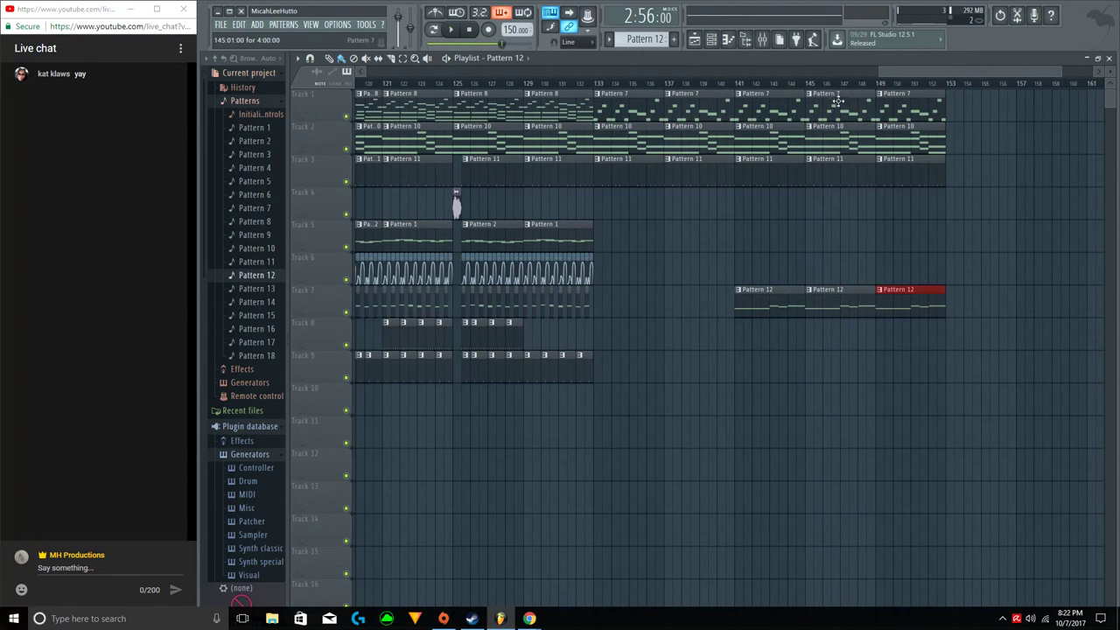
{"action": "right_click", "coordinate": [837, 100]}
{"action": "right_click", "coordinate": [843, 300]}
{"action": "right_click", "coordinate": [910, 300]}
{"action": "right_click", "coordinate": [925, 99]}
{"action": "right_click", "coordinate": [770, 302]}
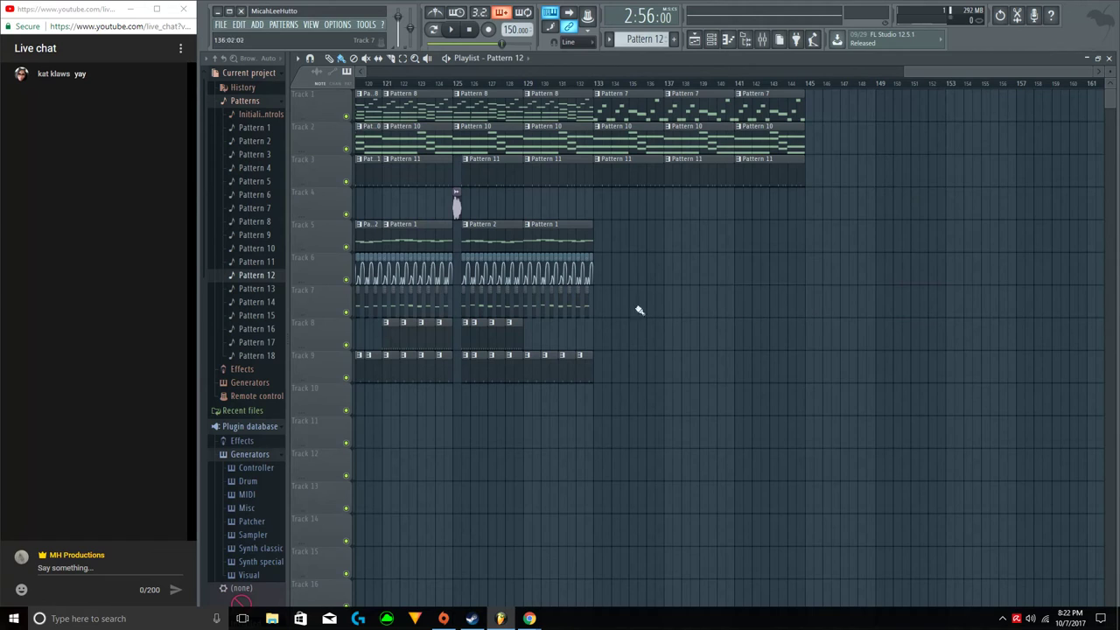
{"action": "right_click", "coordinate": [764, 179]}
{"action": "right_click", "coordinate": [758, 140]}
{"action": "right_click", "coordinate": [750, 103]}
{"action": "scroll", "coordinate": [668, 76], "scroll_direction": "left", "scroll_amount": 4}
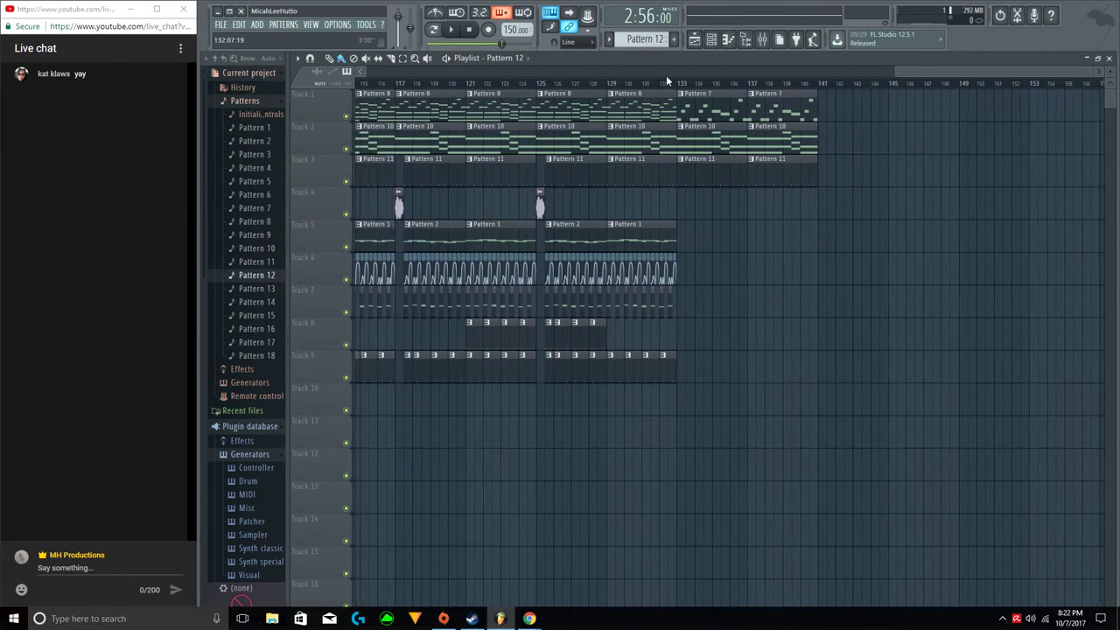
Place two Pattern 12 clips on Track 7 from bar 133 through bar 140 and select that bar range.
{"action": "left_click", "coordinate": [708, 85]}
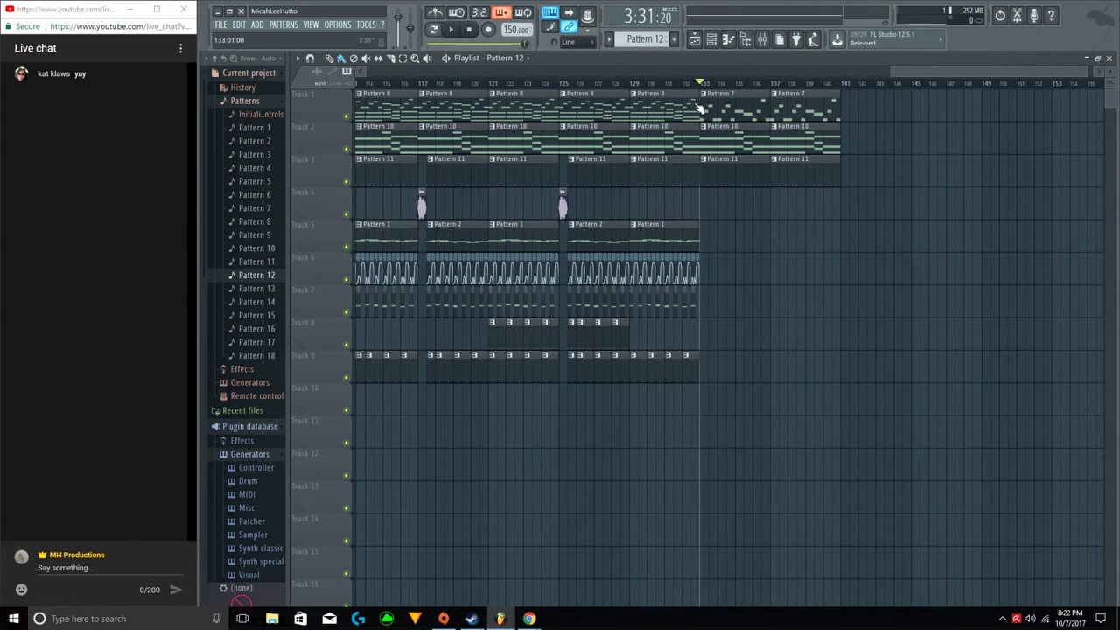
{"action": "scroll", "coordinate": [665, 131], "scroll_direction": "down", "scroll_amount": 3}
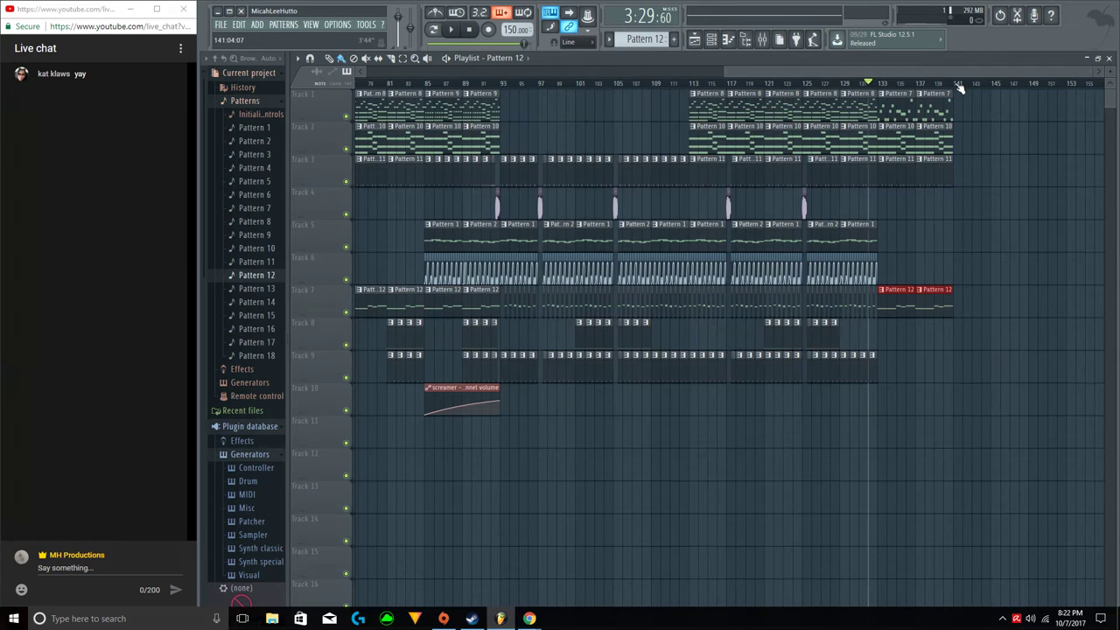
{"action": "left_click_drag", "start_coordinate": [959, 85], "coordinate": [892, 109]}
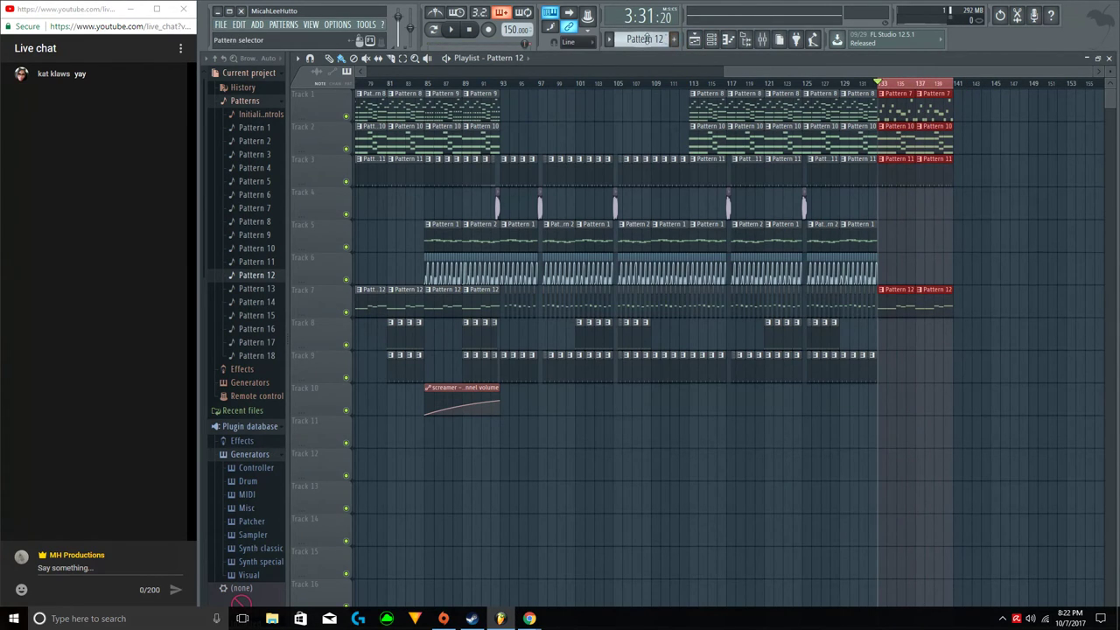
Place the empty Pattern 111 on Track 11, stretch it from bar 1 through bar 144, and clear the time selection.
{"action": "scroll", "coordinate": [635, 87], "scroll_direction": "down", "scroll_amount": 3}
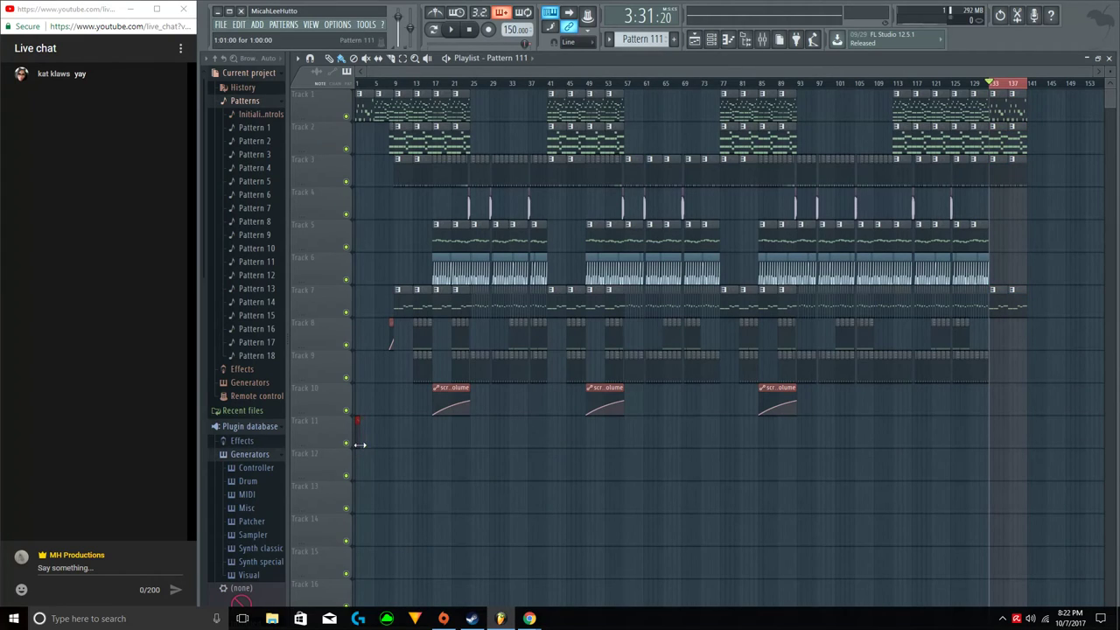
{"action": "key", "text": "F6"}
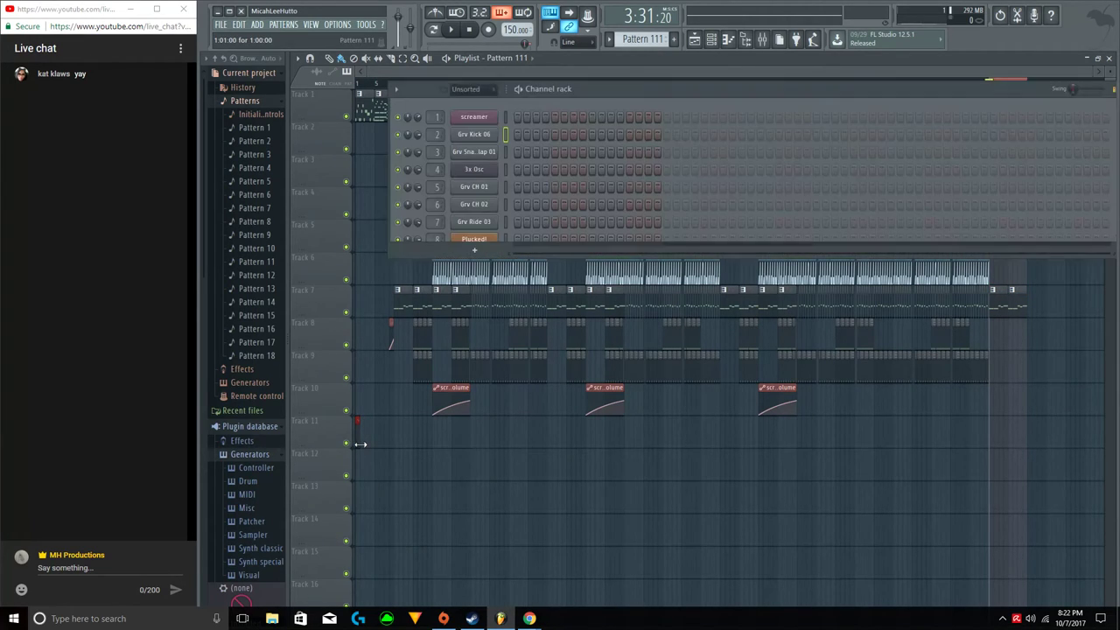
{"action": "key", "text": "F6"}
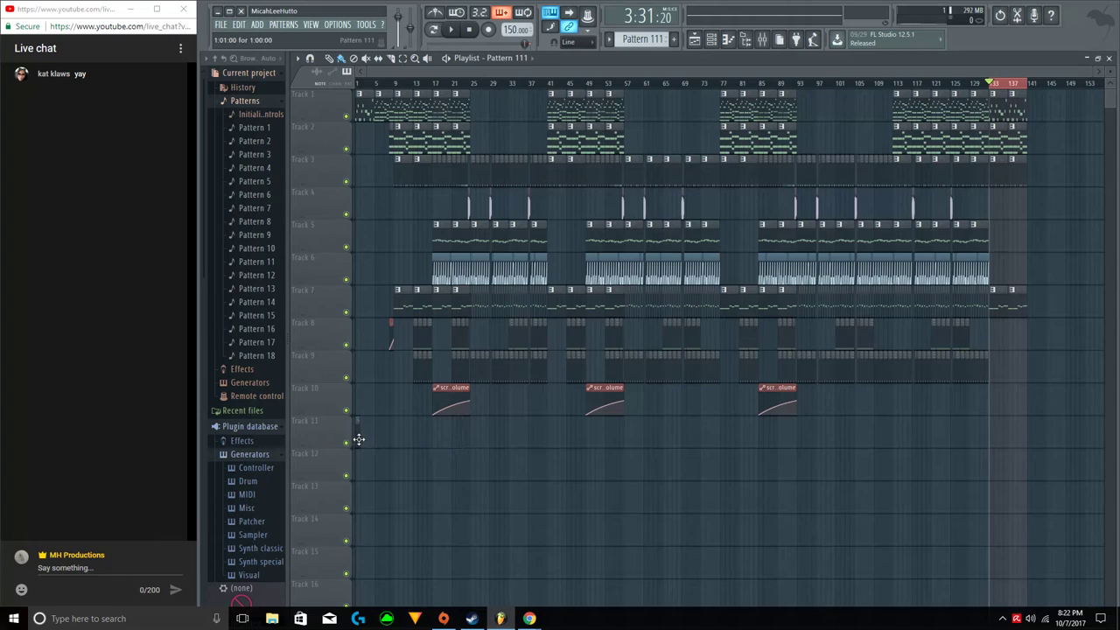
{"action": "left_click_drag", "start_coordinate": [360, 440], "coordinate": [899, 441]}
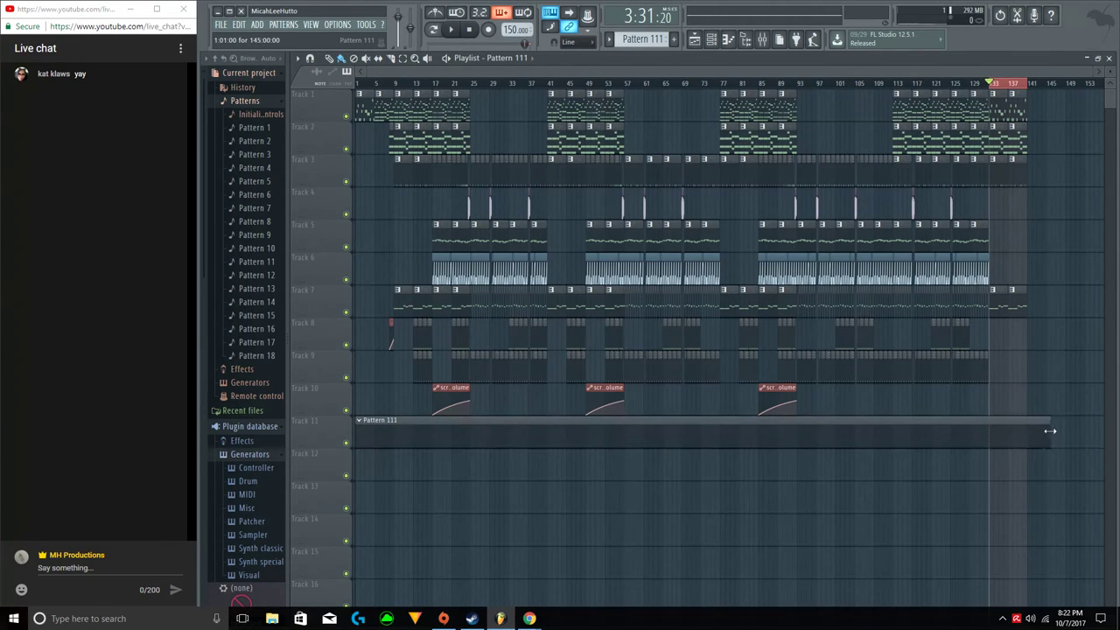
{"action": "left_click_drag", "start_coordinate": [1048, 439], "coordinate": [1042, 438]}
{"action": "mouse_move", "coordinate": [1008, 92]}
{"action": "left_mouse_down"}
{"action": "mouse_move", "coordinate": [1019, 98]}
{"action": "mouse_move", "coordinate": [990, 94]}
{"action": "left_mouse_up"}
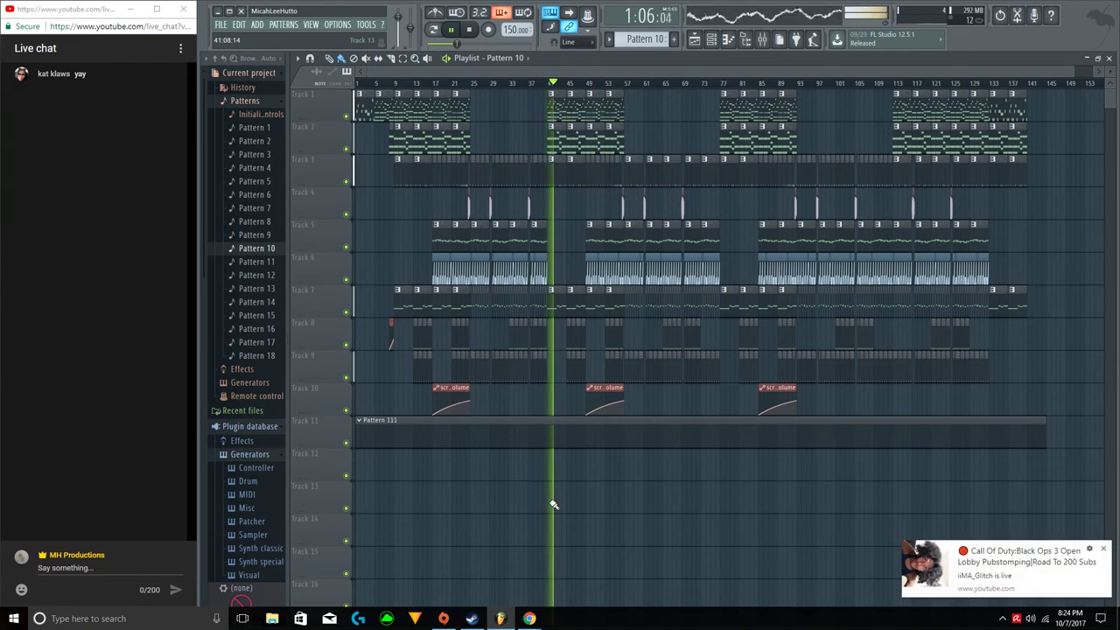
Listen to the arrangement into the outro, dismiss the pop-up notification and stop playback.
{"action": "left_click", "coordinate": [1104, 550]}
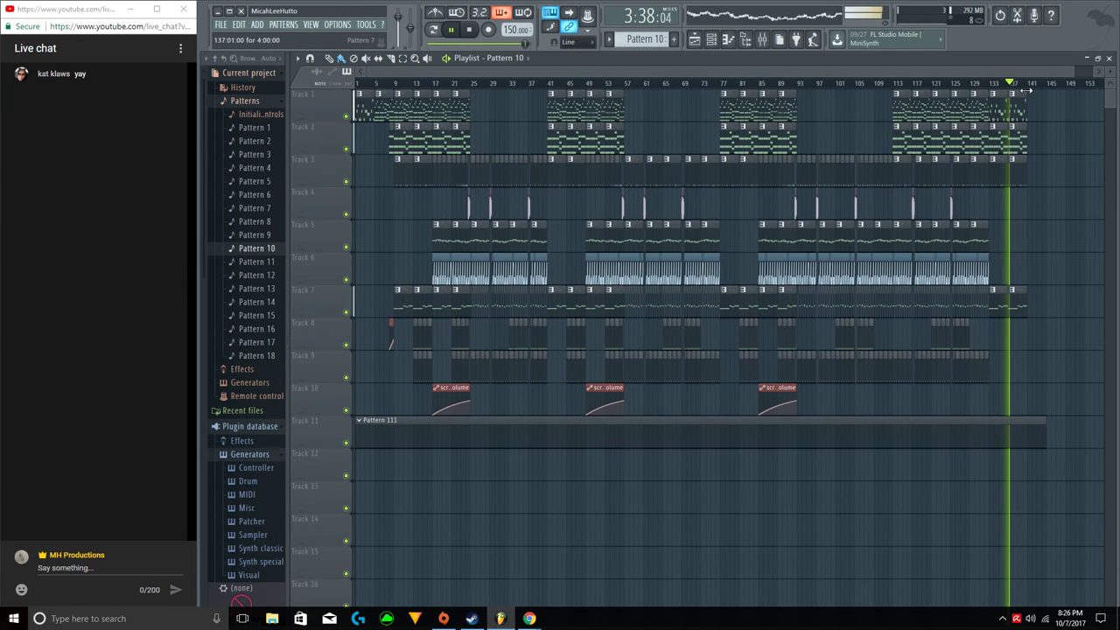
{"action": "scroll", "coordinate": [1032, 88], "scroll_direction": "up", "scroll_amount": 2}
{"action": "key", "text": "space"}
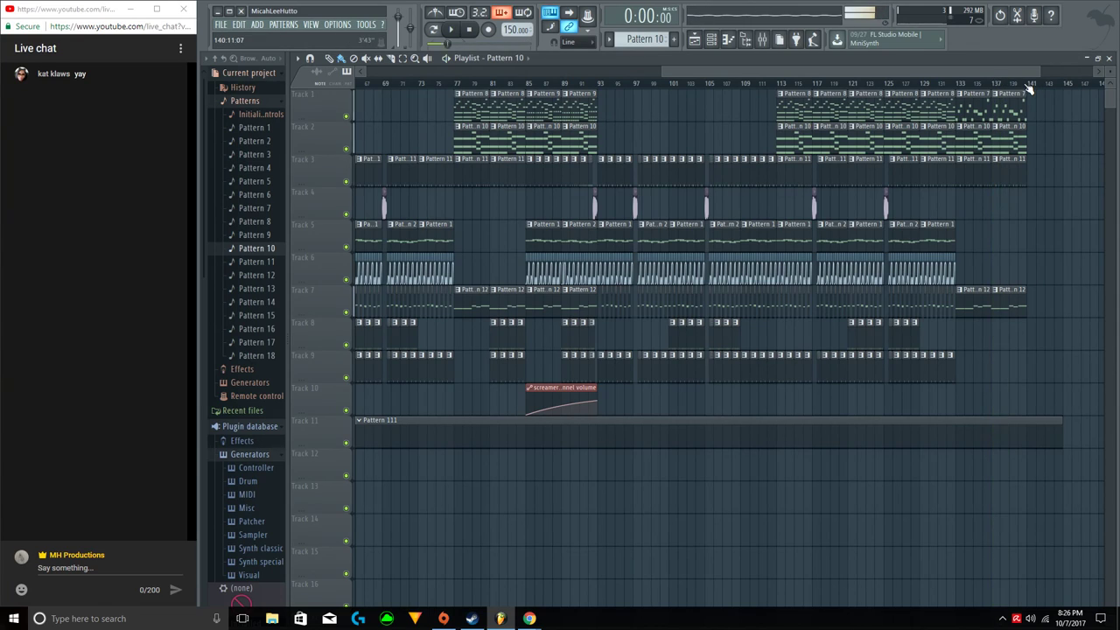
Create a master volume automation clip over bars 133 through 140, lower its end point for a fade-out, and clear the selection.
{"action": "left_click_drag", "start_coordinate": [1028, 86], "coordinate": [958, 86]}
{"action": "key", "text": "space"}
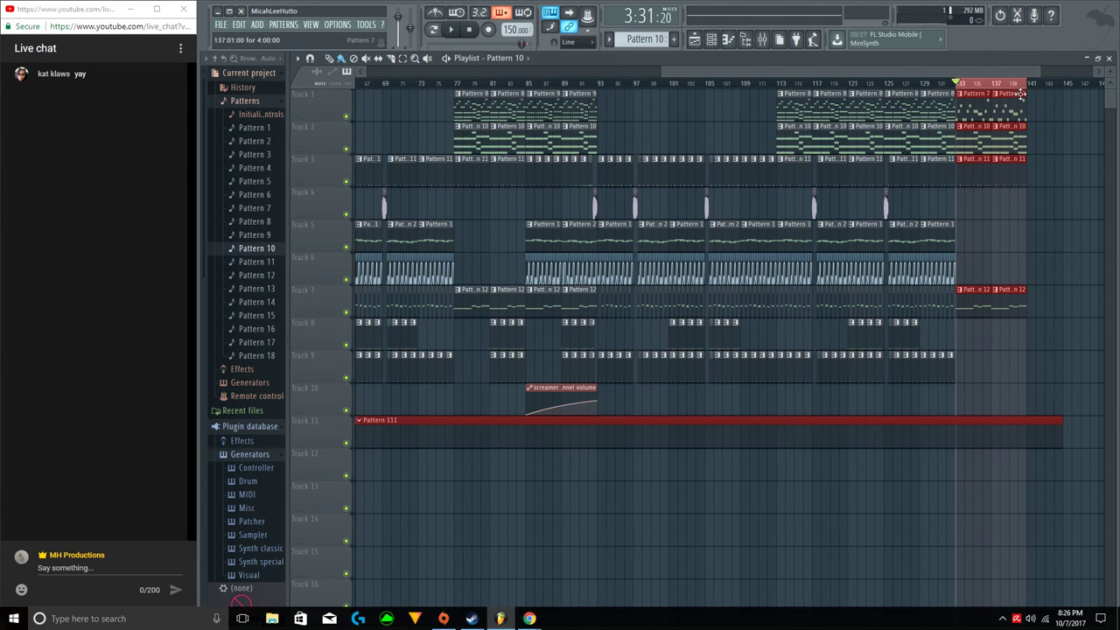
{"action": "scroll", "coordinate": [1020, 88], "scroll_direction": "down", "scroll_amount": 3}
{"action": "right_click", "coordinate": [397, 16]}
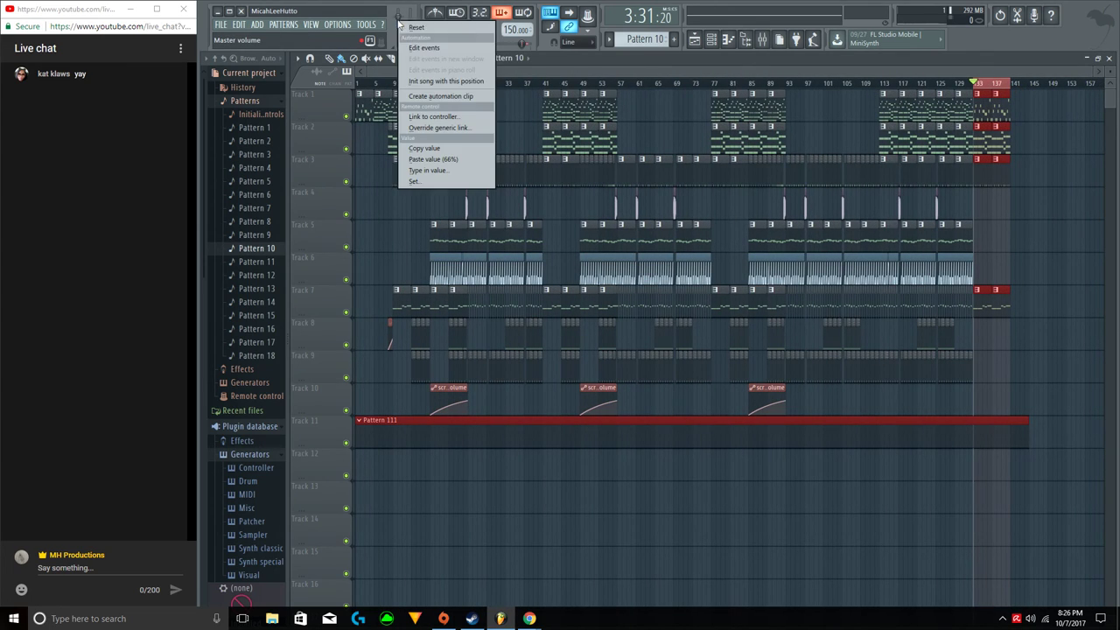
{"action": "left_click", "coordinate": [442, 87]}
{"action": "left_click_drag", "start_coordinate": [1007, 214], "coordinate": [1002, 466]}
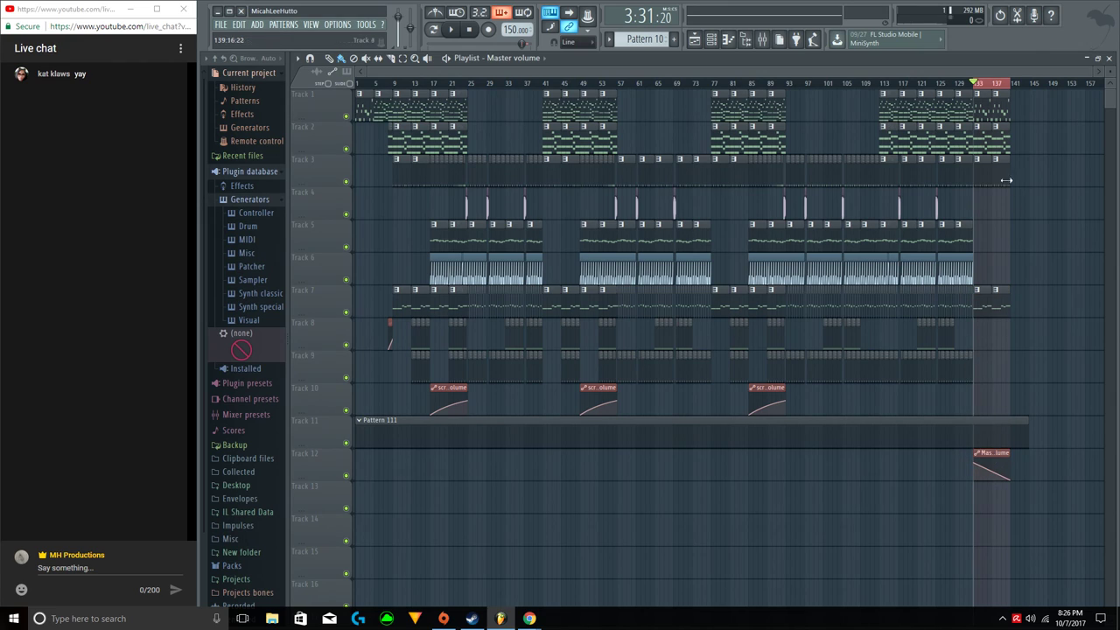
{"action": "left_click_drag", "start_coordinate": [1008, 84], "coordinate": [973, 102]}
Play the song from bar 129 to review the outro fade-out, then stop and return to the start.
{"action": "left_click", "coordinate": [957, 85]}
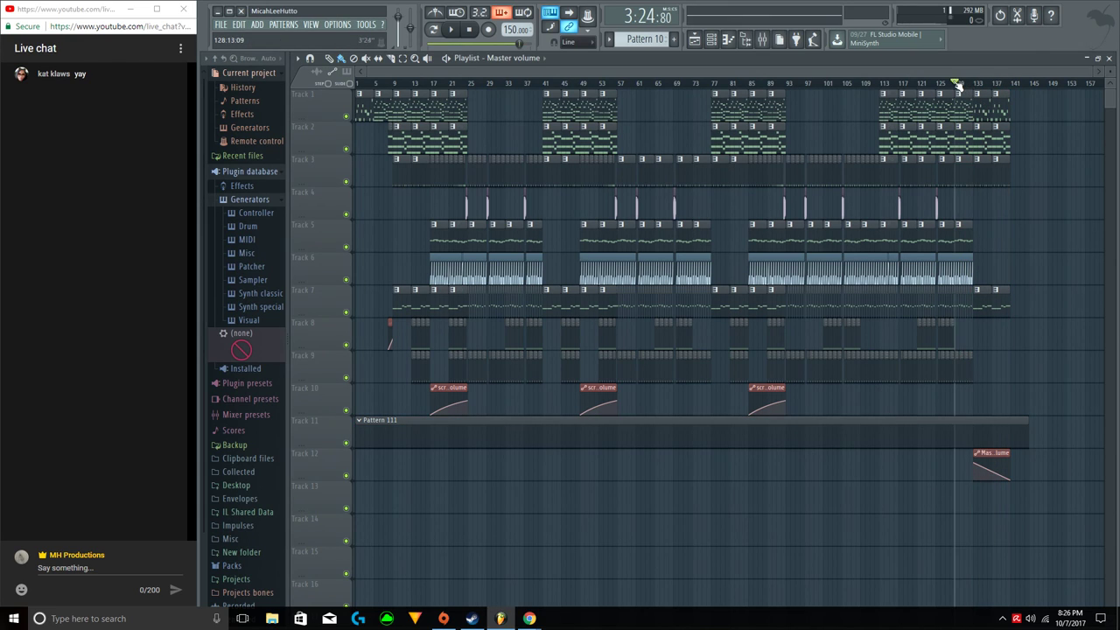
{"action": "key", "text": "space"}
{"action": "left_click", "coordinate": [1002, 299]}
{"action": "left_click", "coordinate": [1014, 277]}
{"action": "right_click", "coordinate": [1015, 278]}
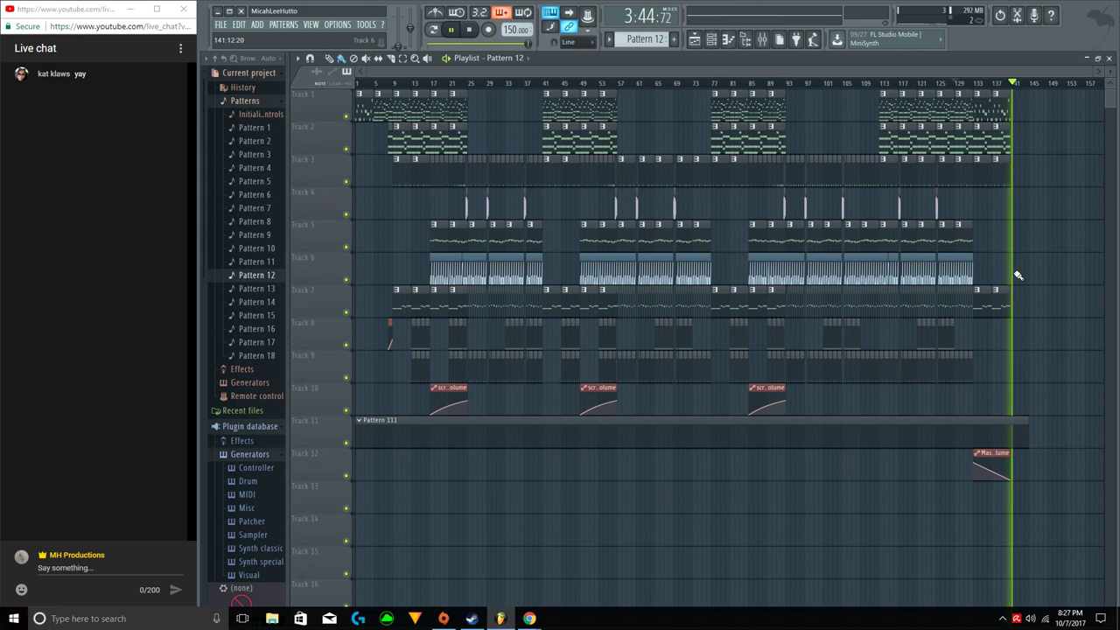
{"action": "key", "text": "space"}
{"action": "left_click", "coordinate": [469, 30]}
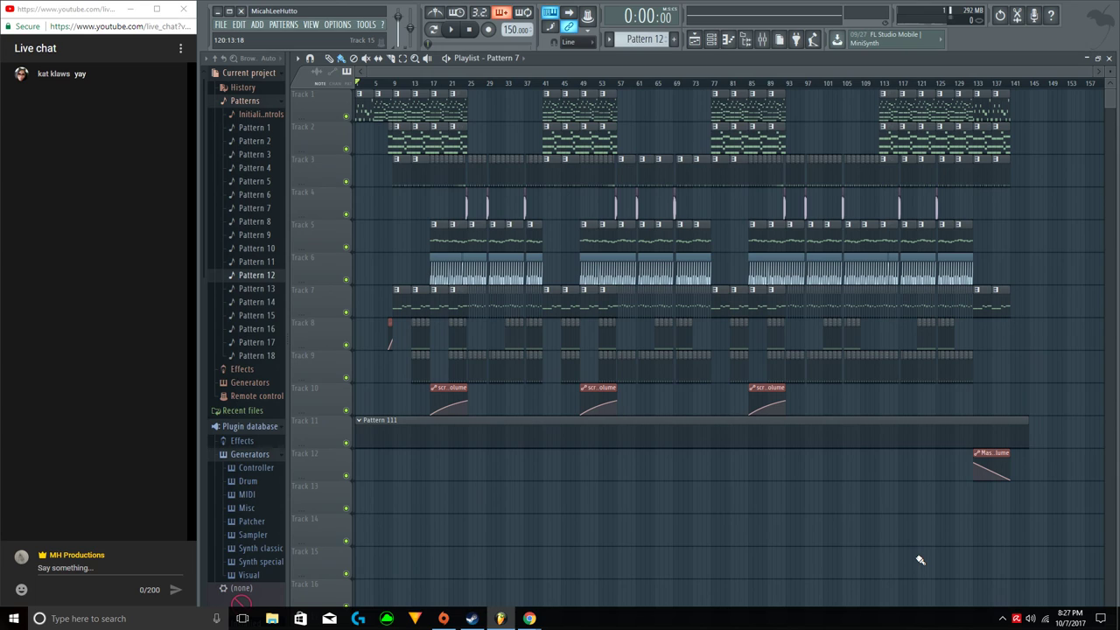
Open the broadcast options in the GeForce Experience overlay.
{"action": "key", "text": "alt+z"}
{"action": "left_click", "coordinate": [681, 137]}
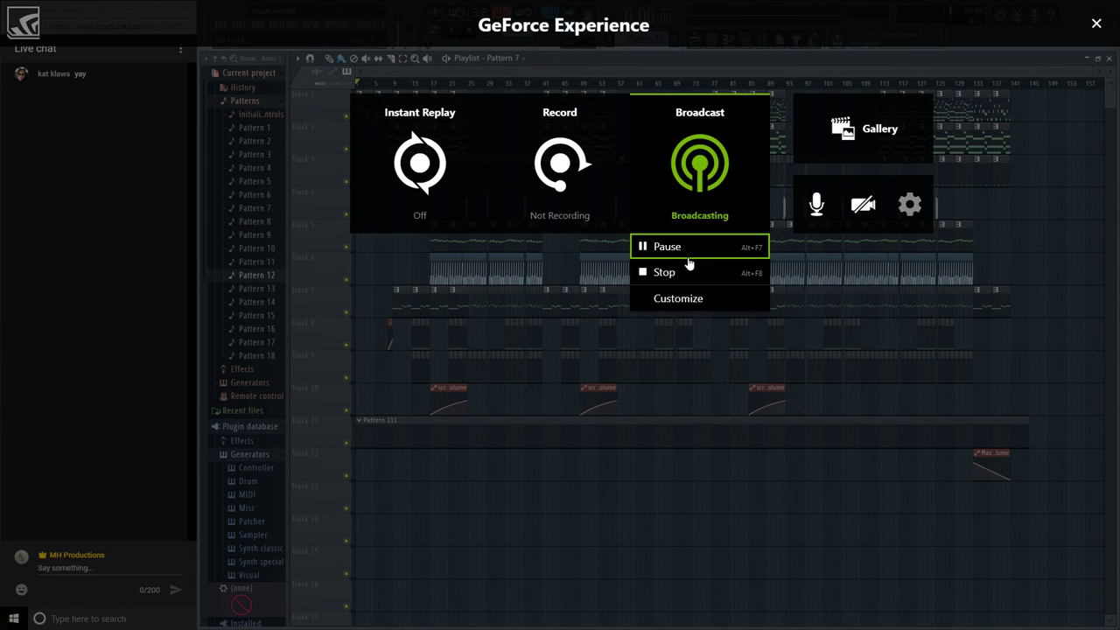